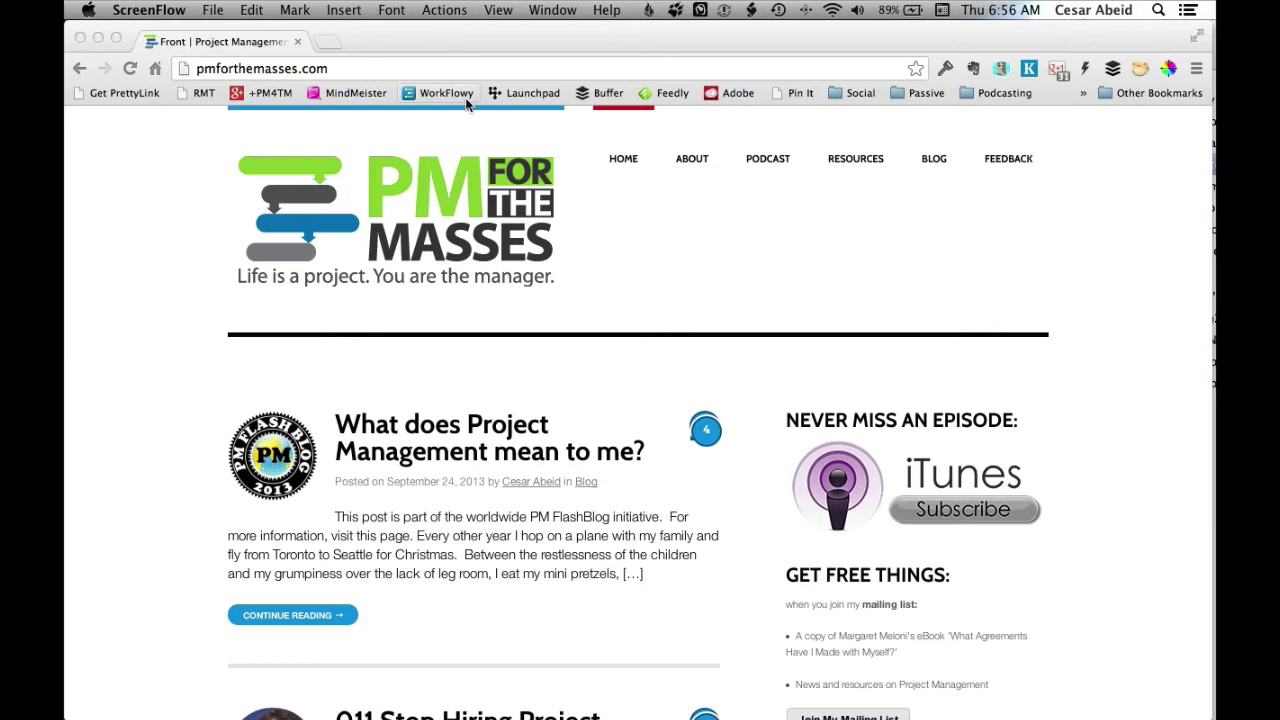
Append /bluehost to pmforthemasses.com in Chrome's address bar to load the Bluehost homepage.
left_click(520, 70)
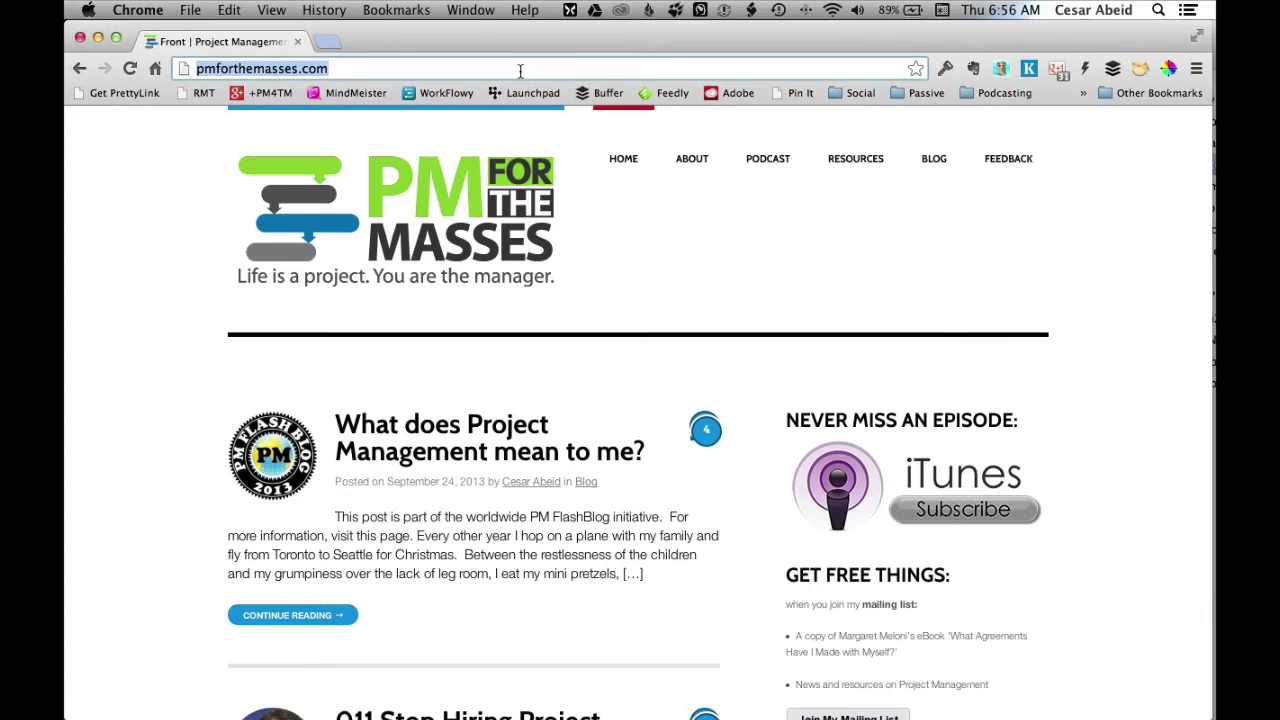
left_click(520, 70)
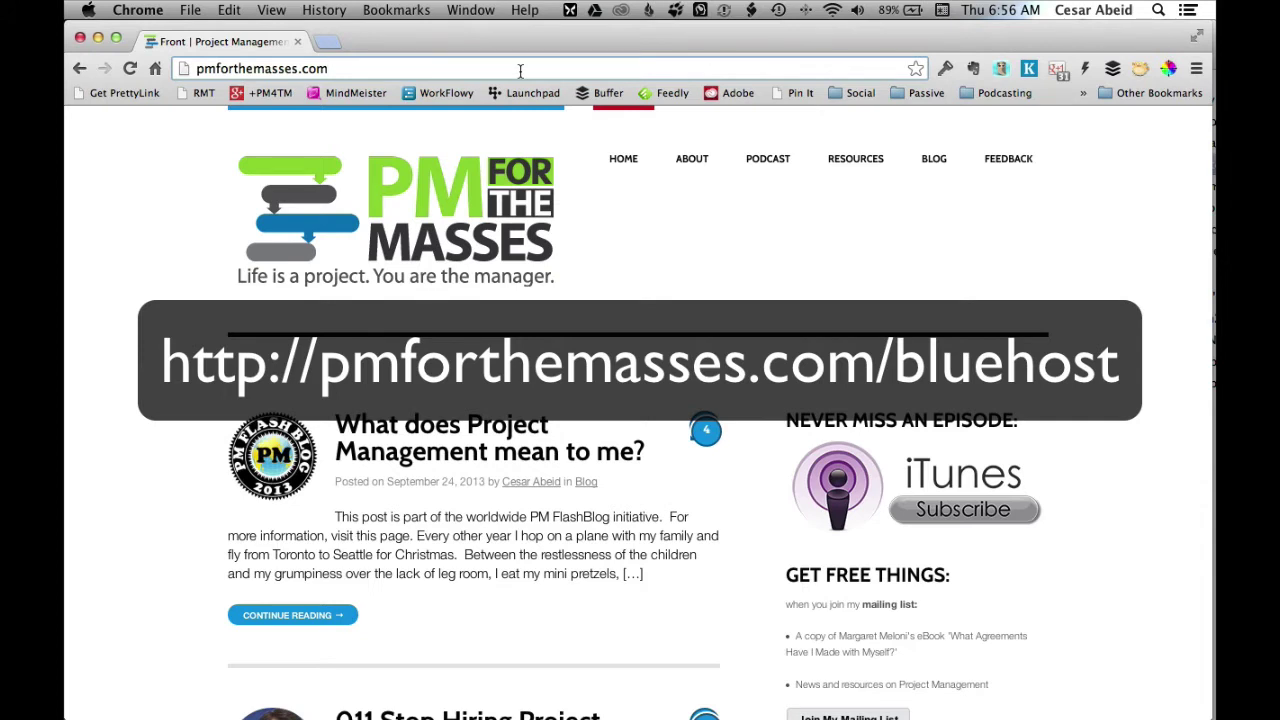
type("/")
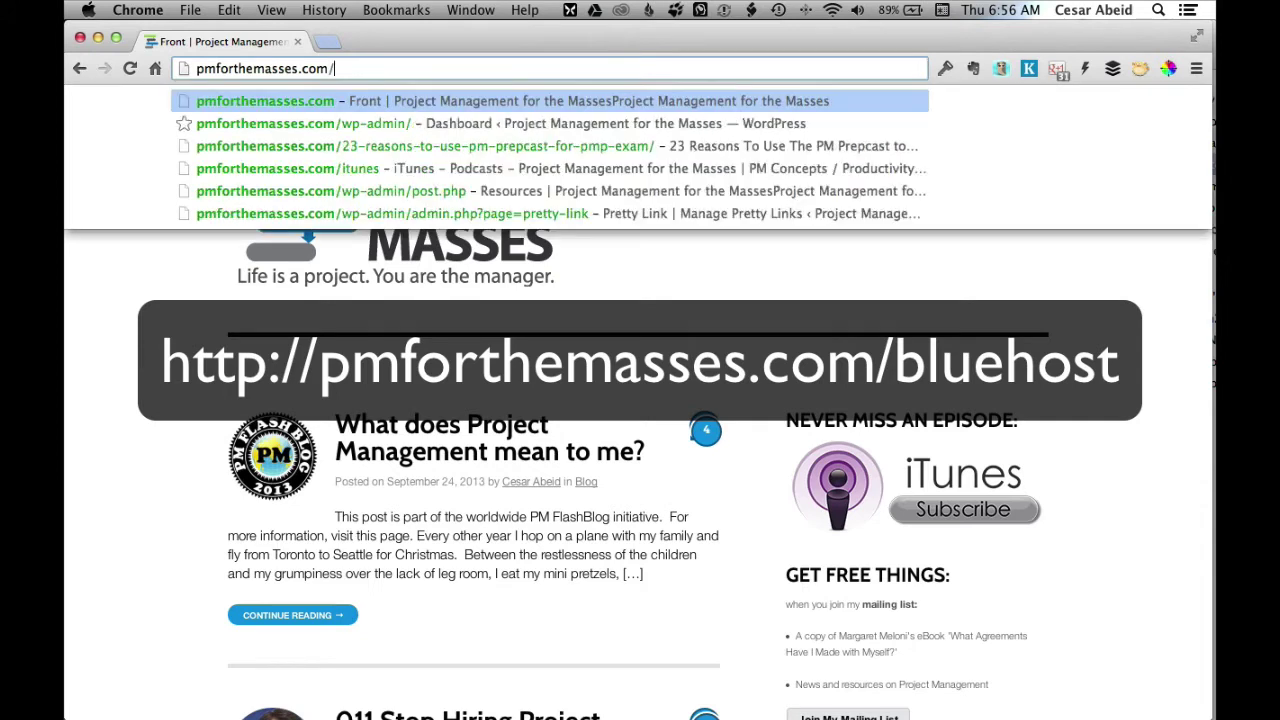
type("bluehost")
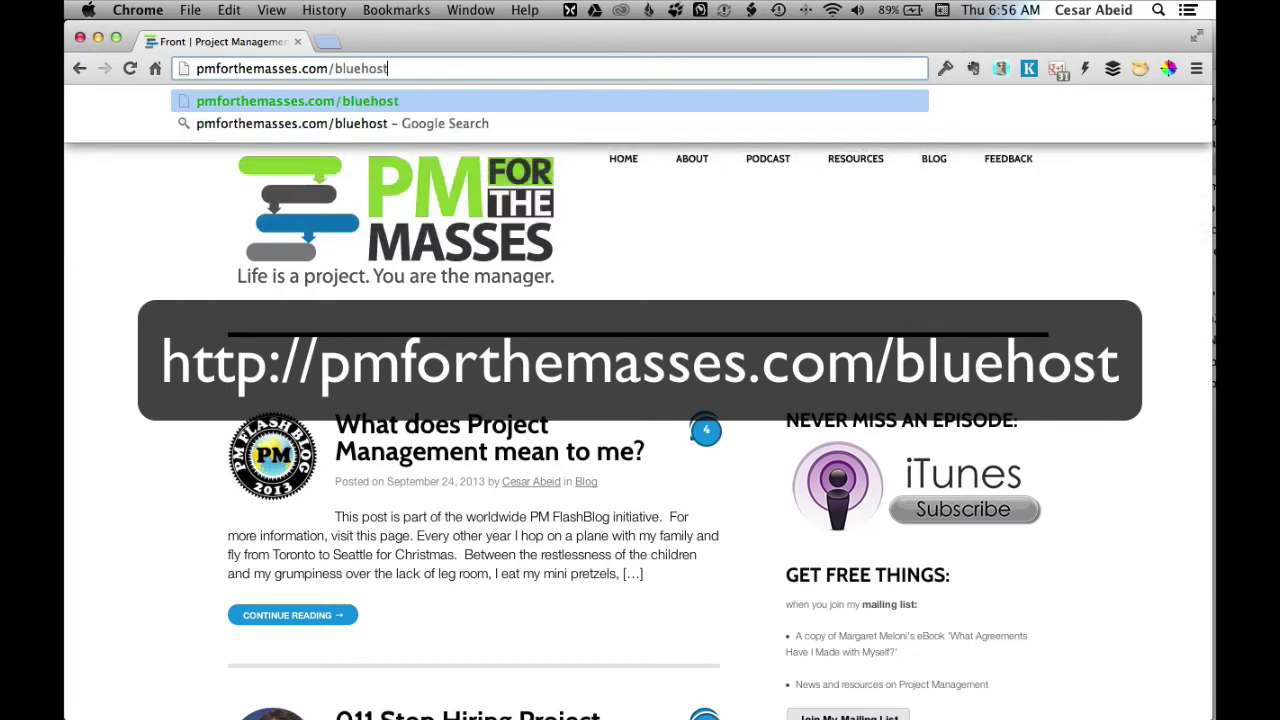
key("Return")
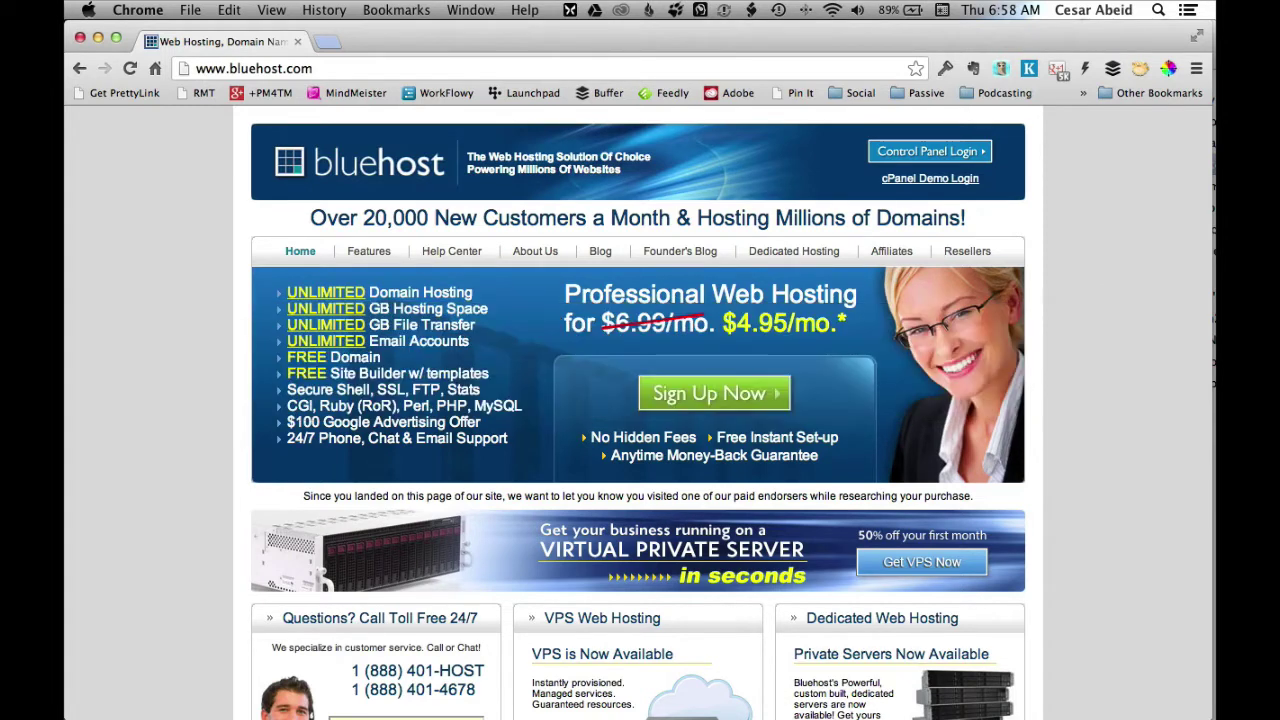
Start the Bluehost sign-up and request the new domain ontarioroadshow.com.
left_click(736, 396)
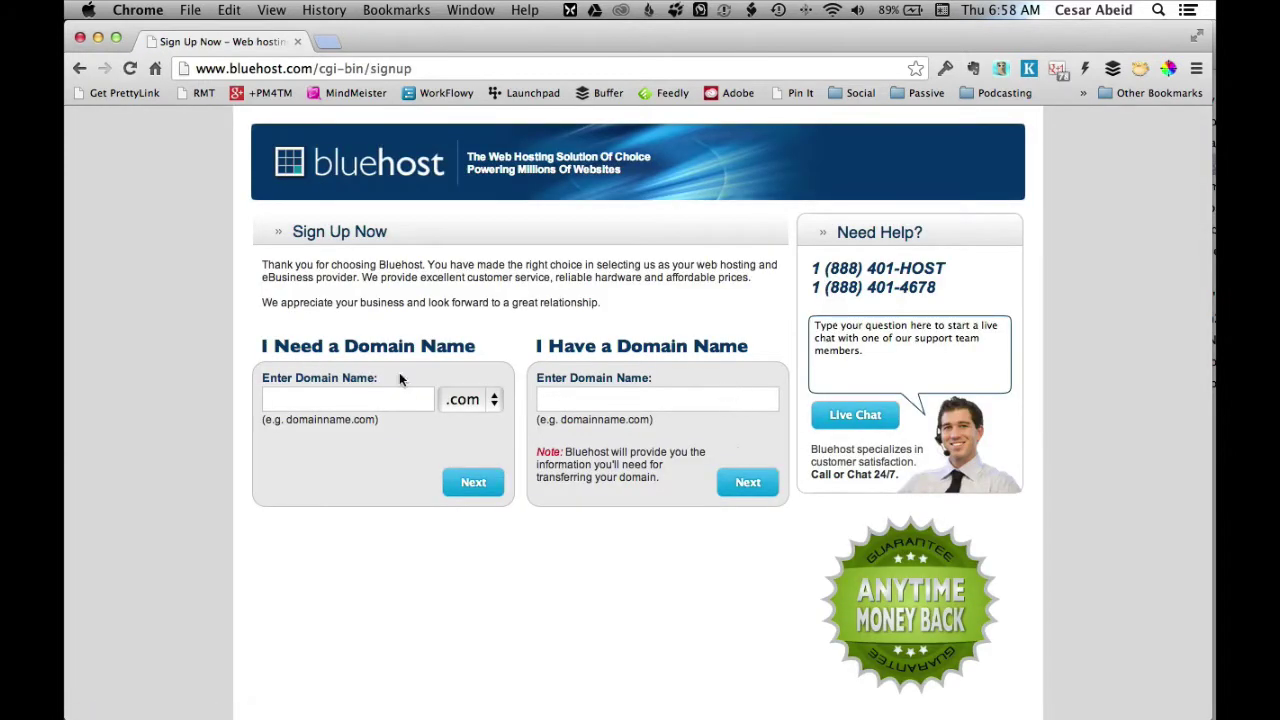
left_click(348, 392)
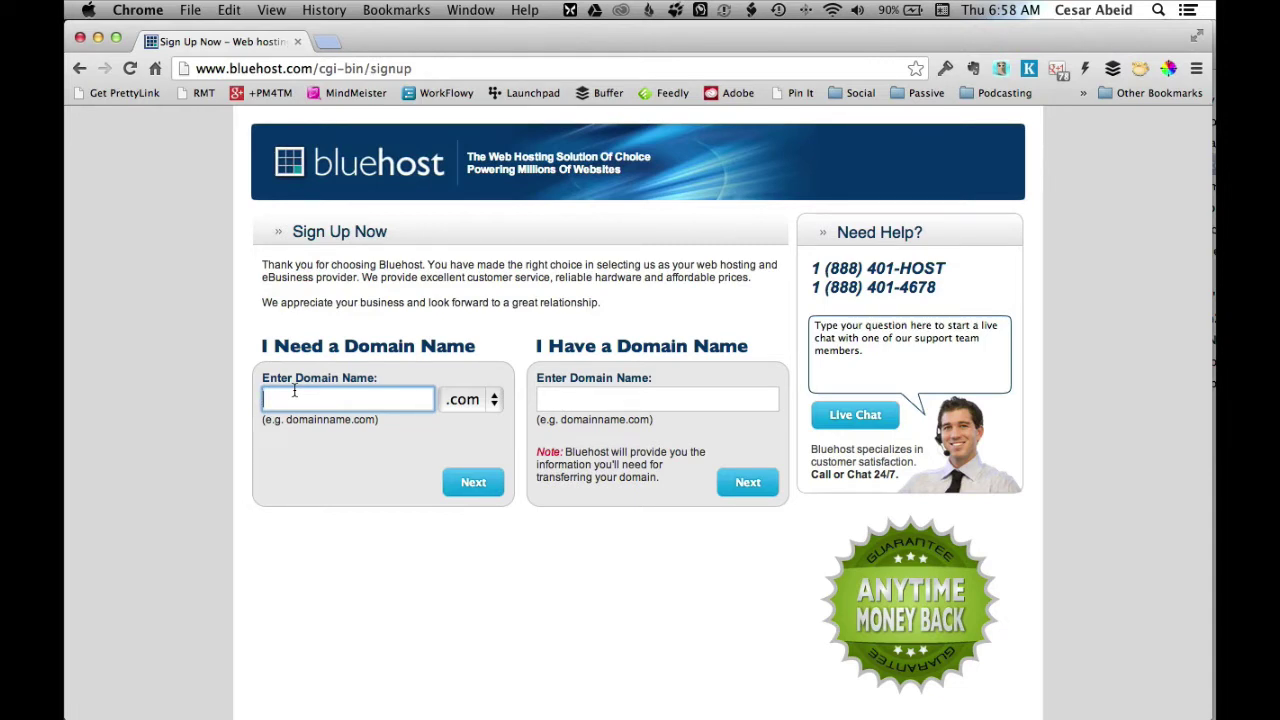
type("ontarioroadshow")
left_click(452, 487)
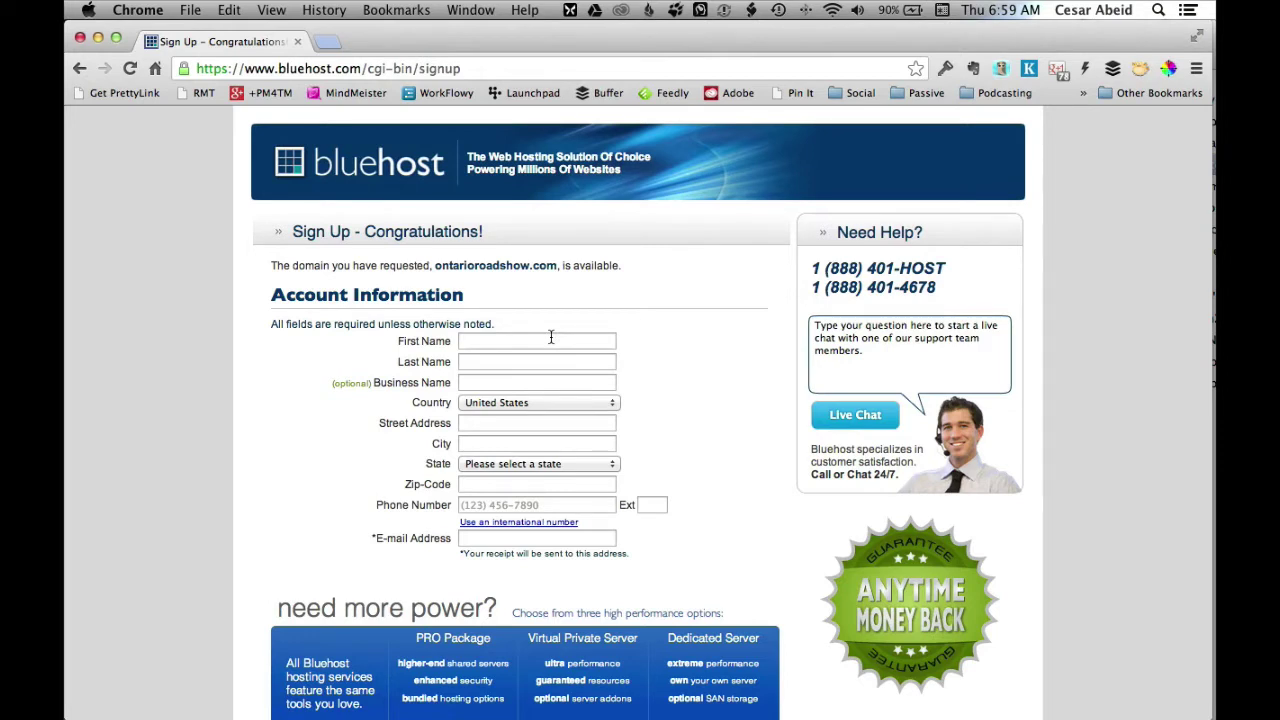
Enter the account holder's contact details, then bring up the Account Plan length choices.
left_click(550, 337)
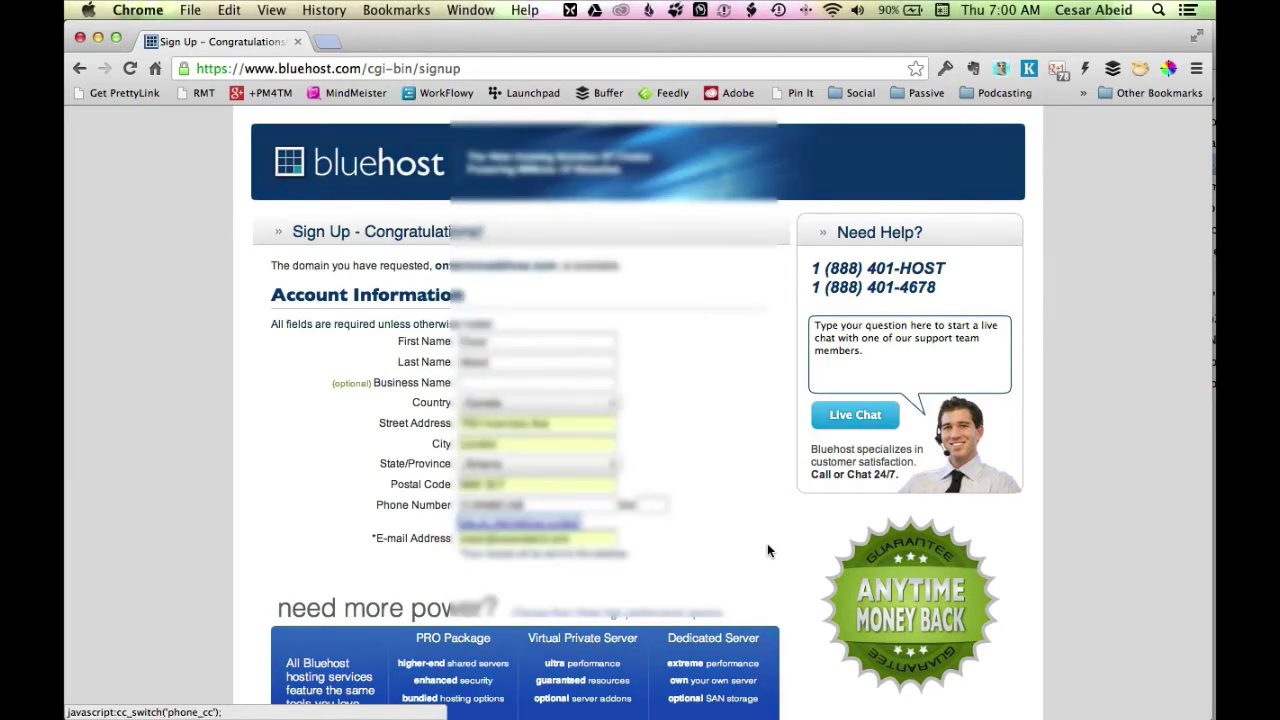
scroll(767, 549, "down", 5)
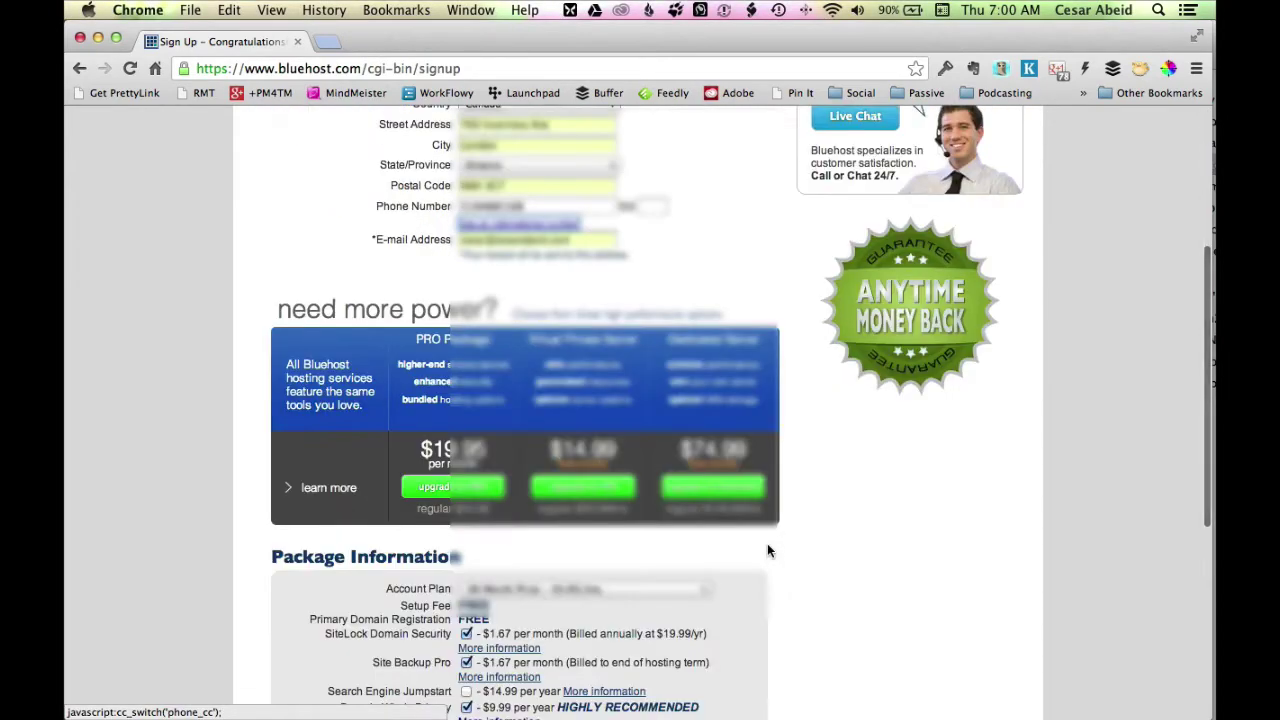
scroll(767, 544, "down", 3)
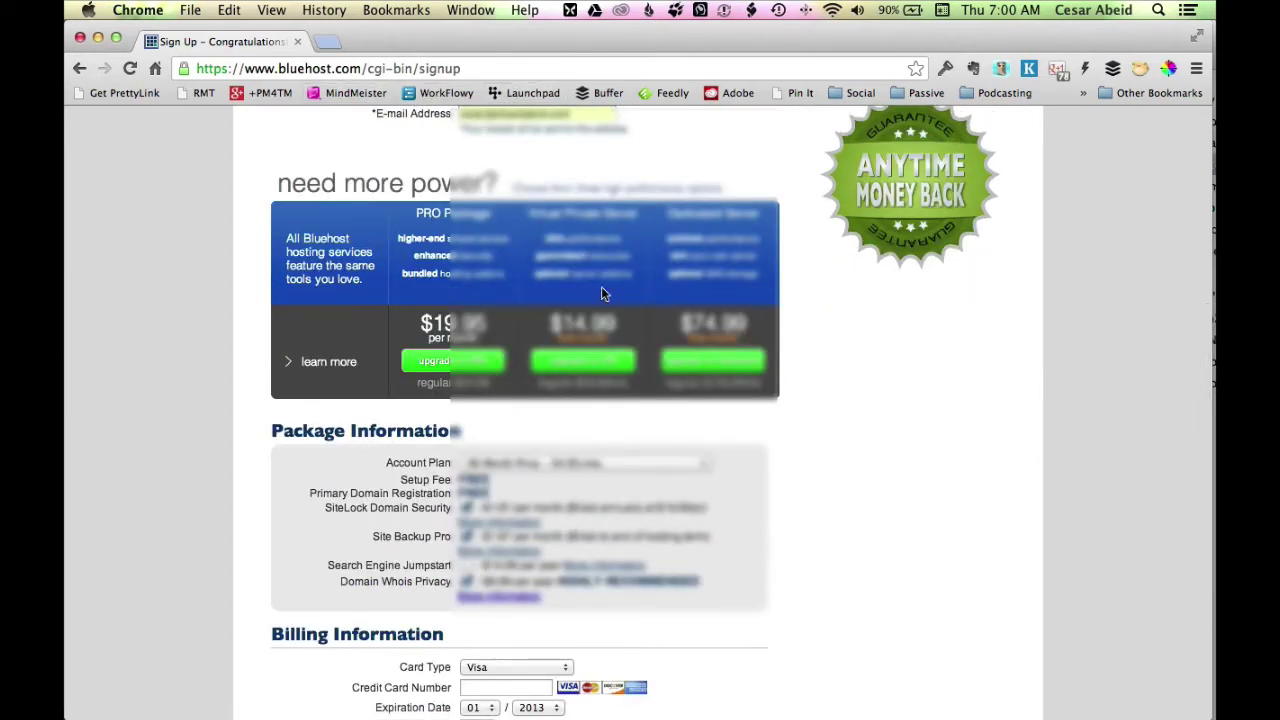
scroll(785, 430, "down", 2)
scroll(785, 430, "down", 3)
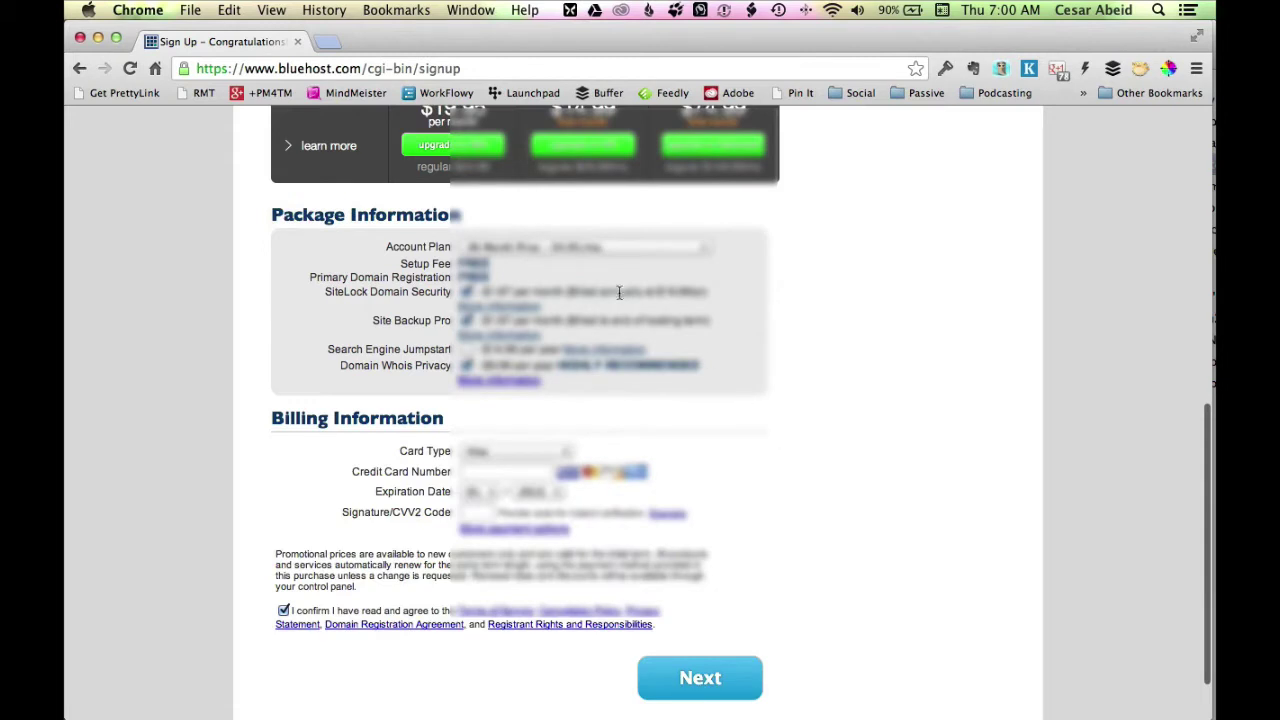
left_click(646, 250)
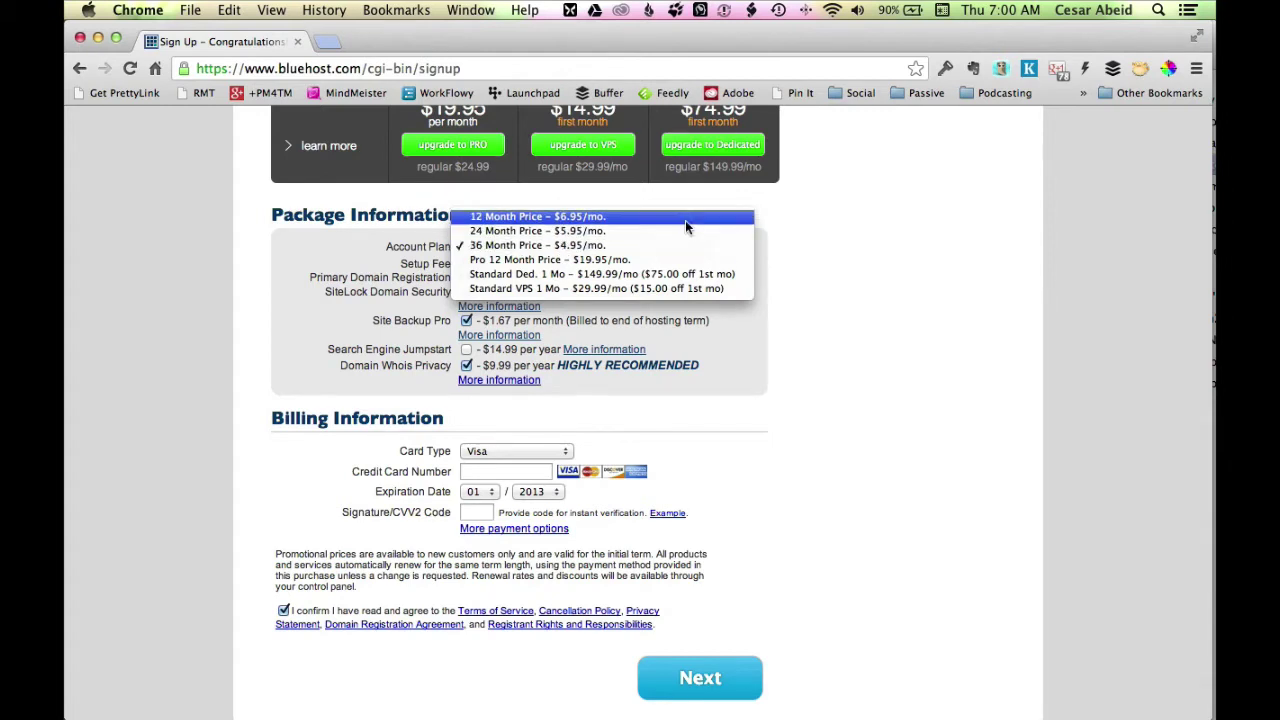
Select the 12 Month Price plan and untick SiteLock, Site Backup Pro and Whois Privacy.
left_click(685, 223)
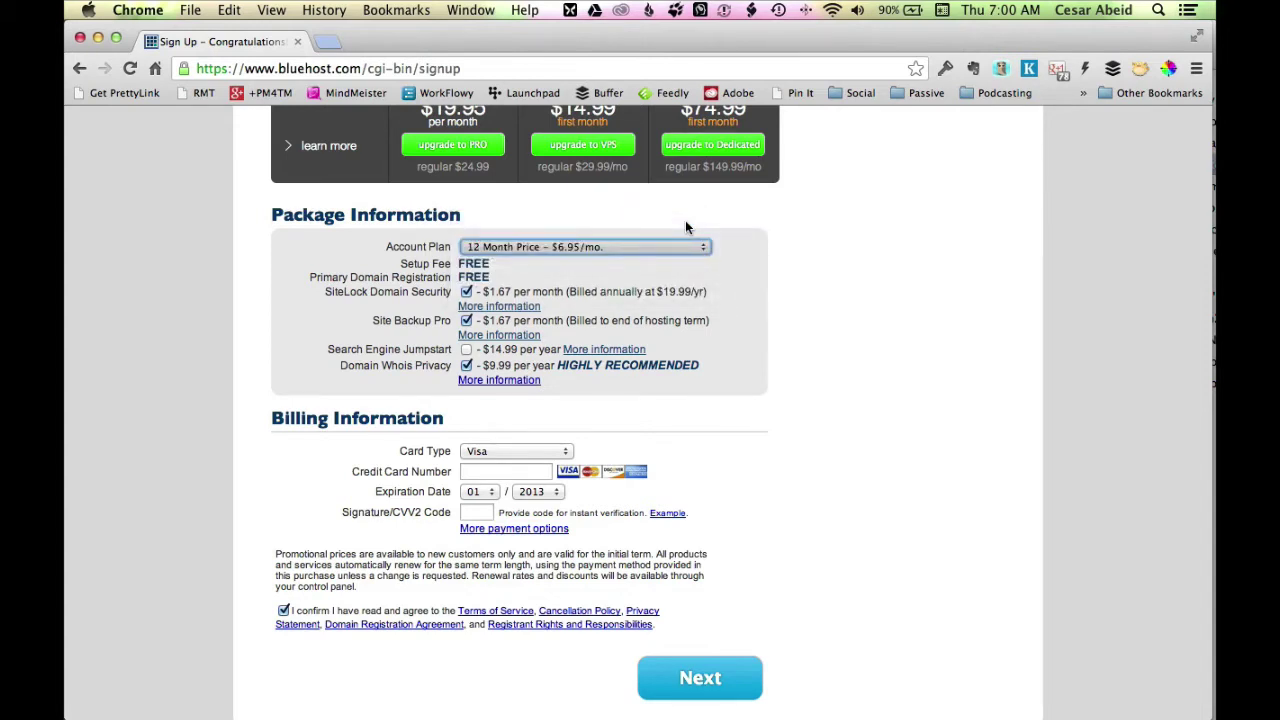
left_click(467, 292)
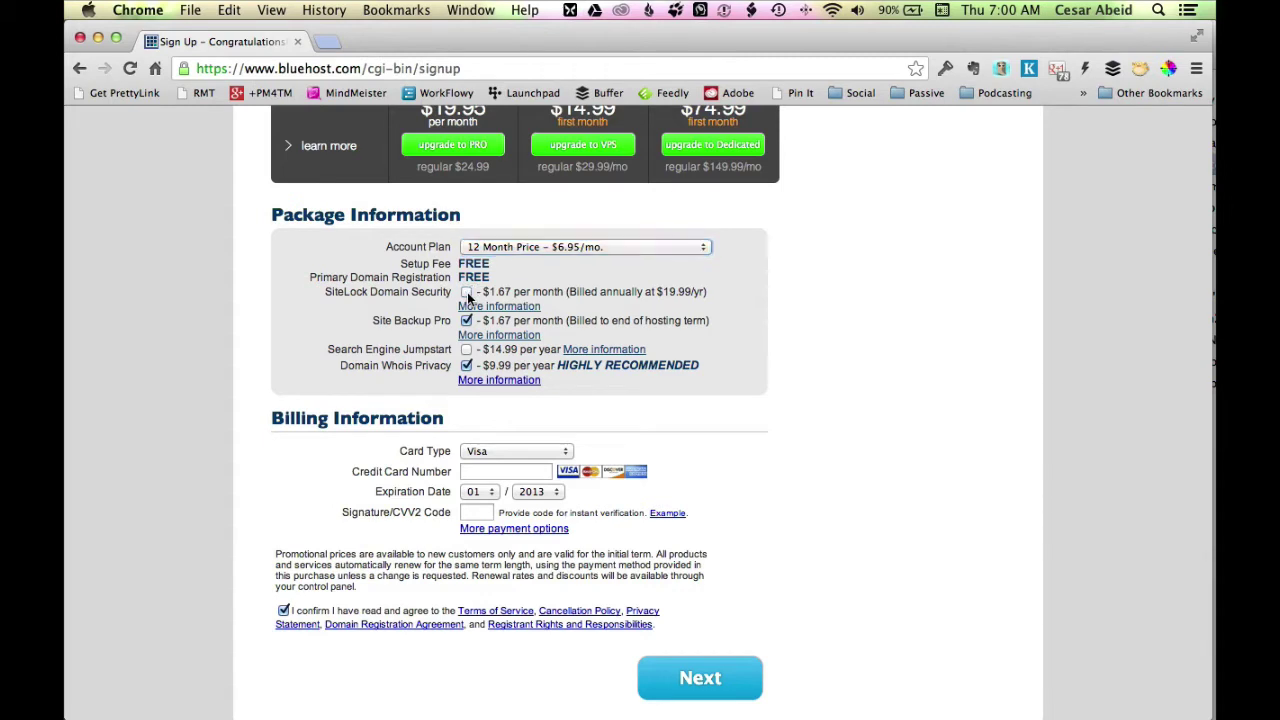
left_click(466, 321)
left_click(465, 367)
Enter the card billing details and submit the package information.
scroll(795, 425, "down", 3)
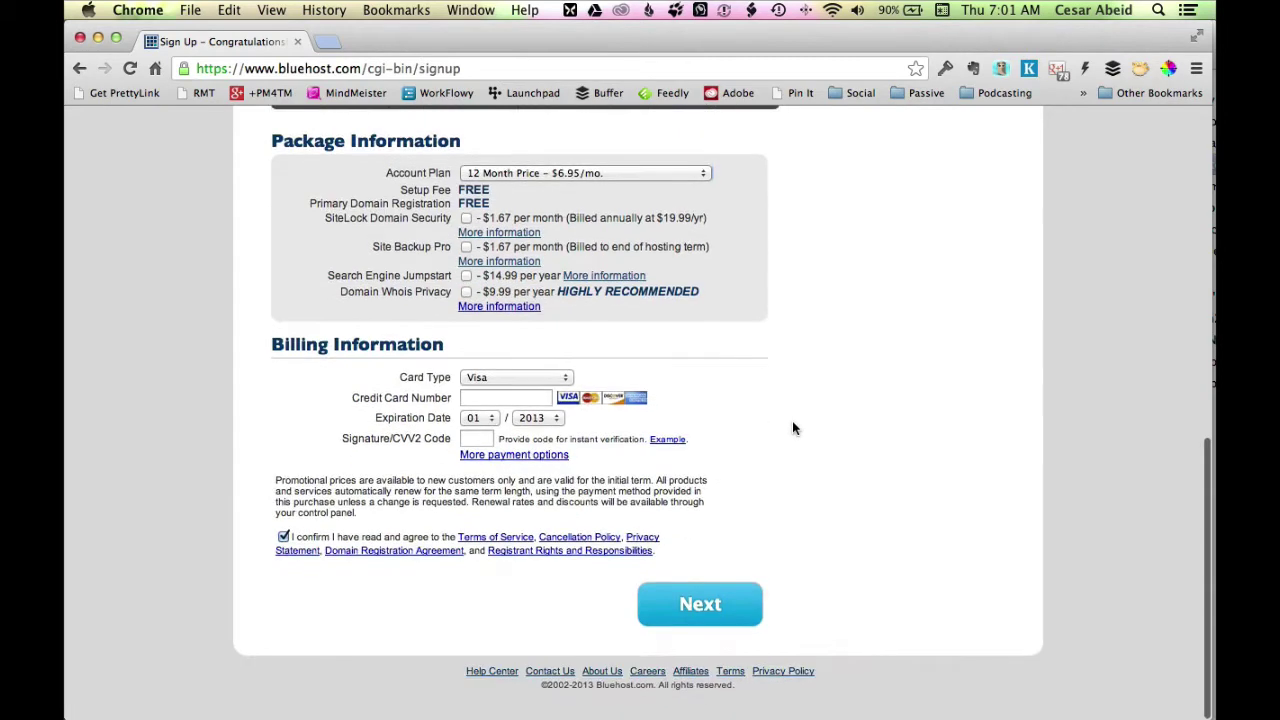
left_click(566, 379)
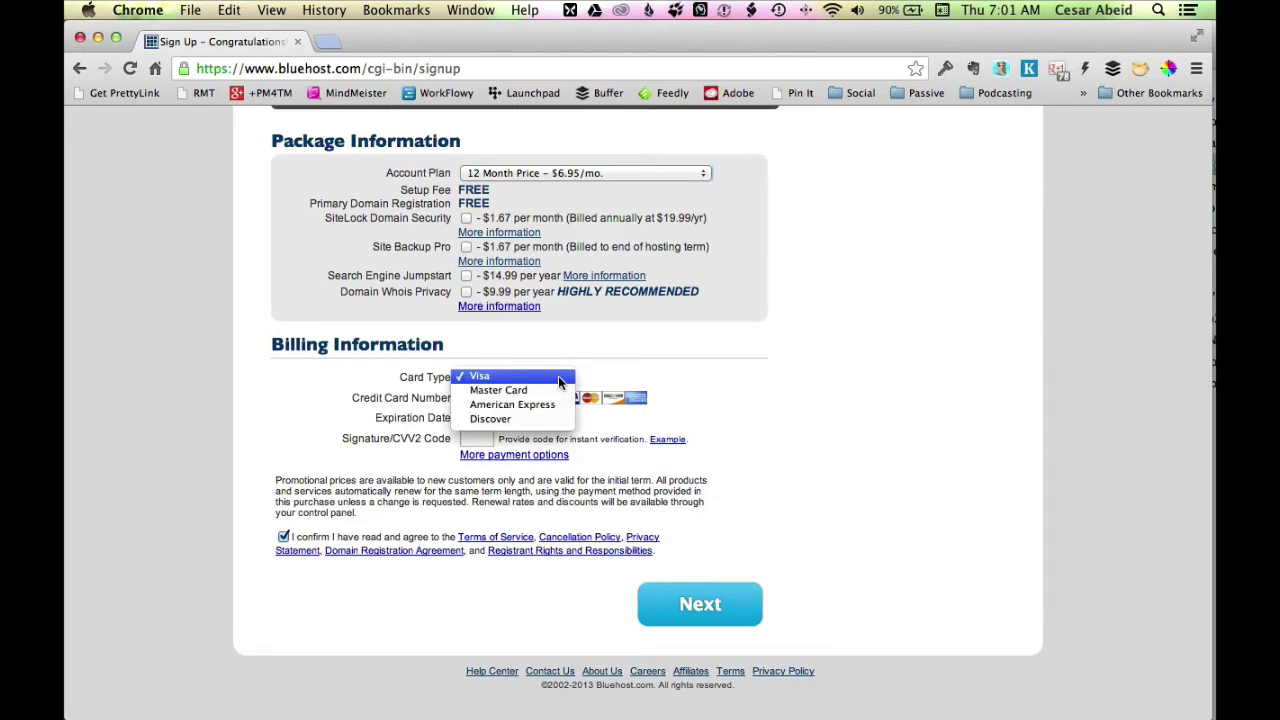
left_click(688, 598)
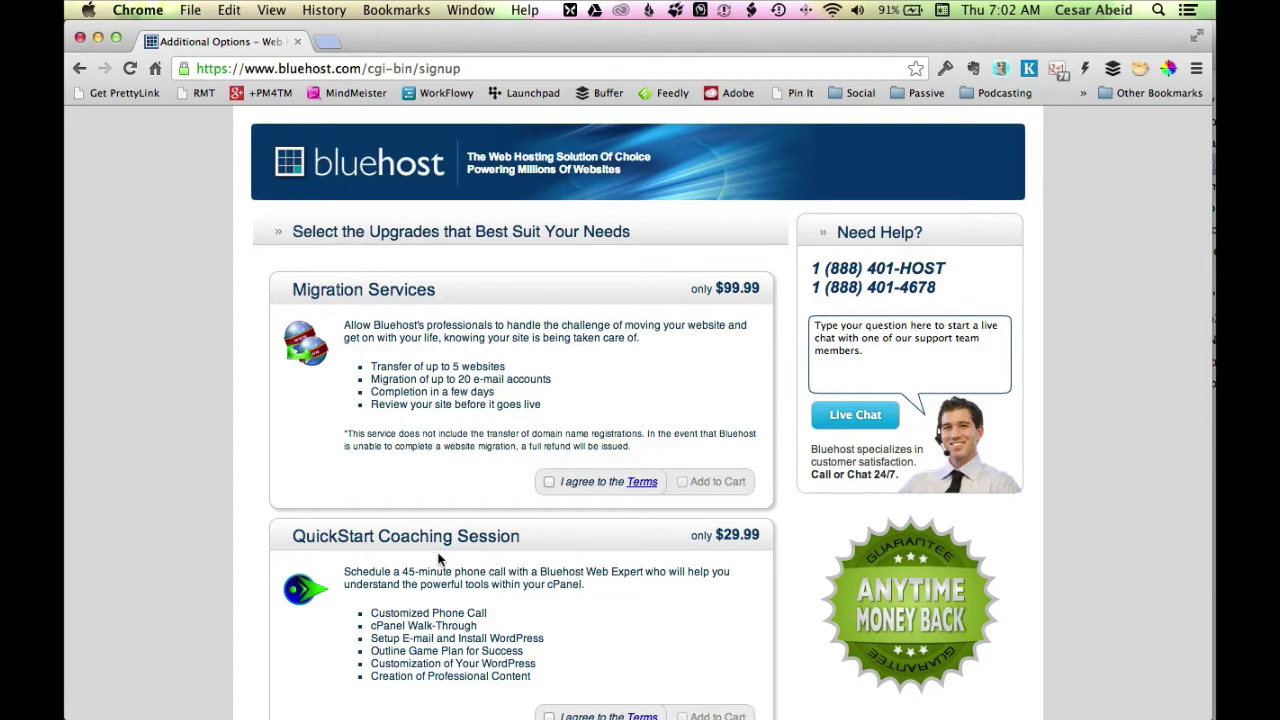
Skip all optional upgrades at a $0.00 total and complete the purchase.
scroll(450, 576, "down", 2)
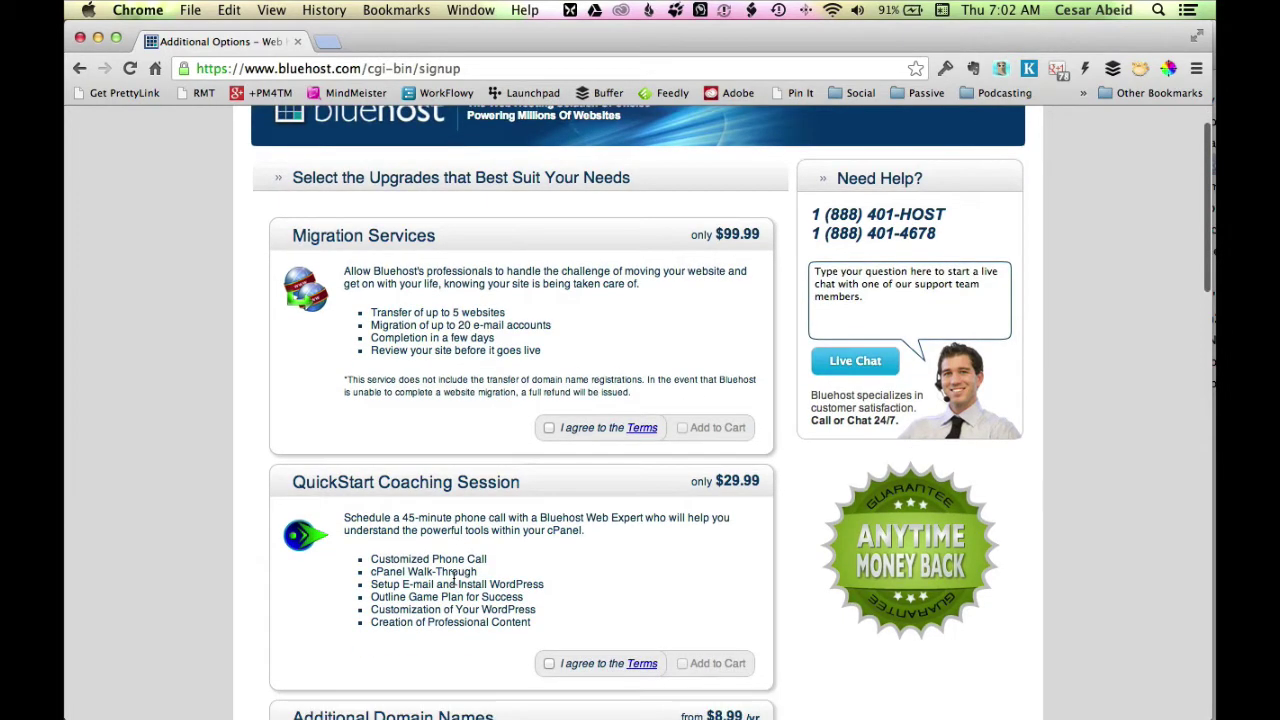
scroll(455, 578, "down", 5)
scroll(471, 586, "down", 1)
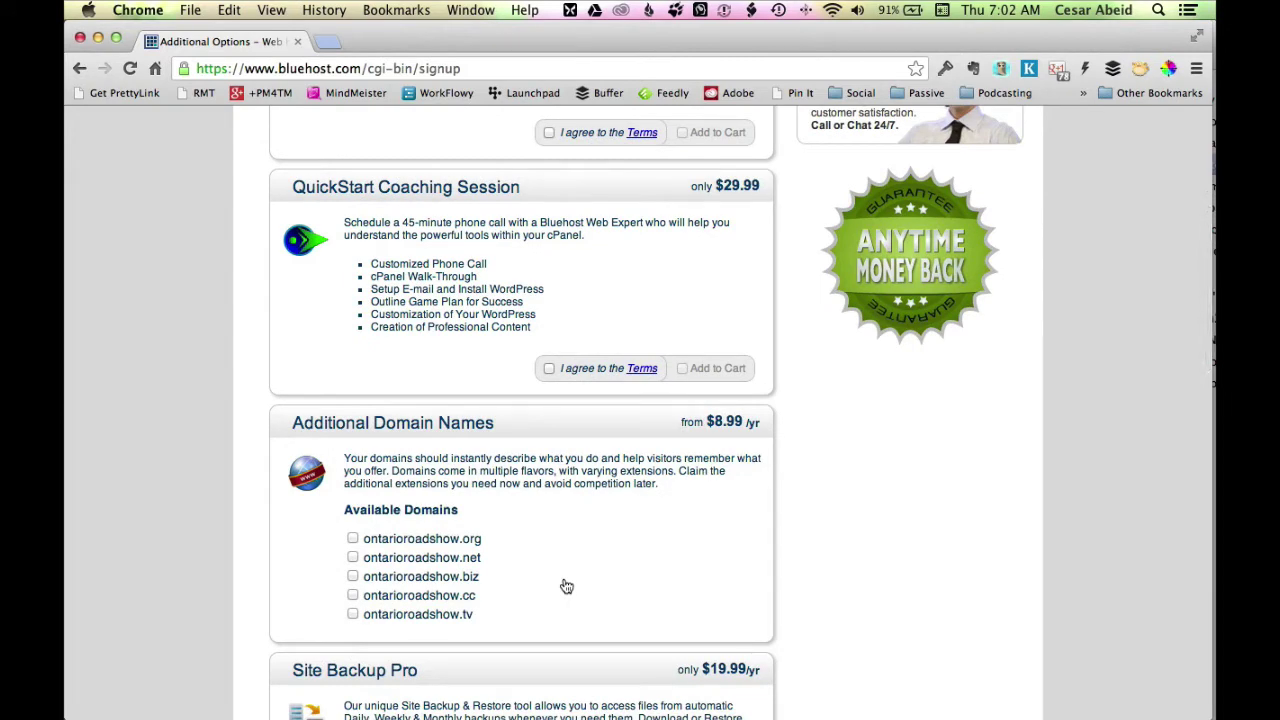
scroll(566, 586, "down", 10)
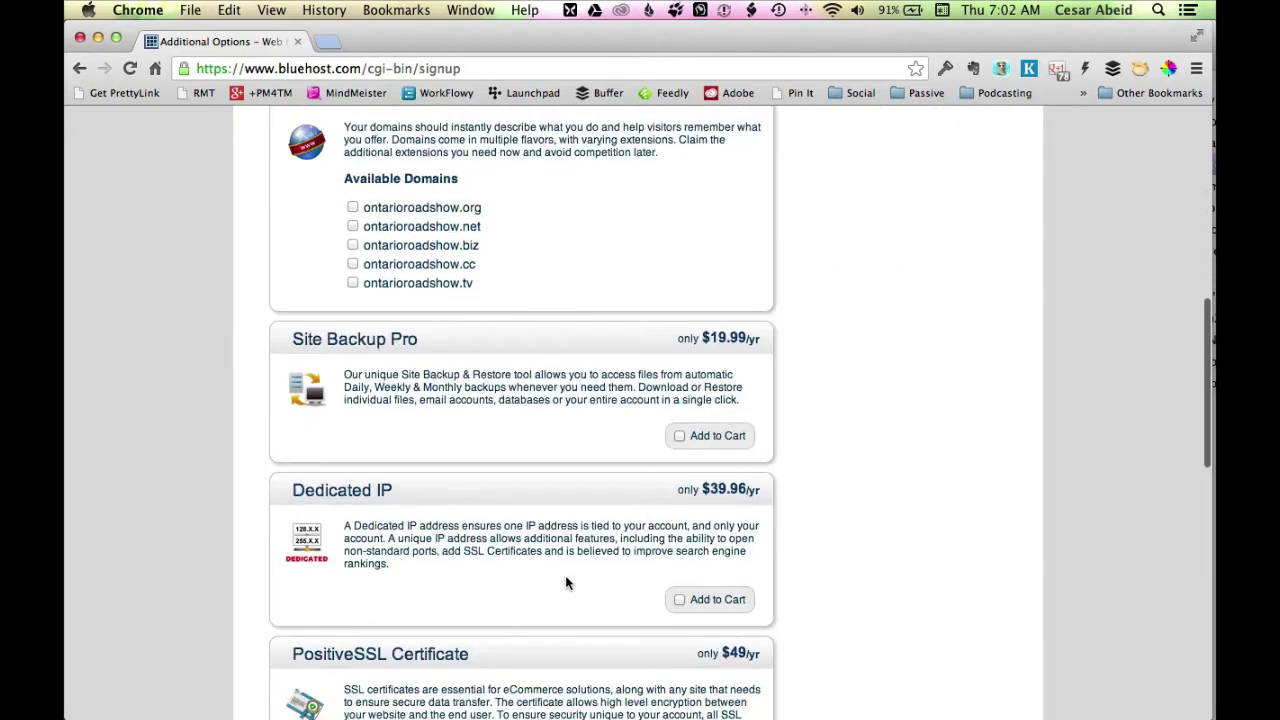
scroll(565, 575, "down", 14)
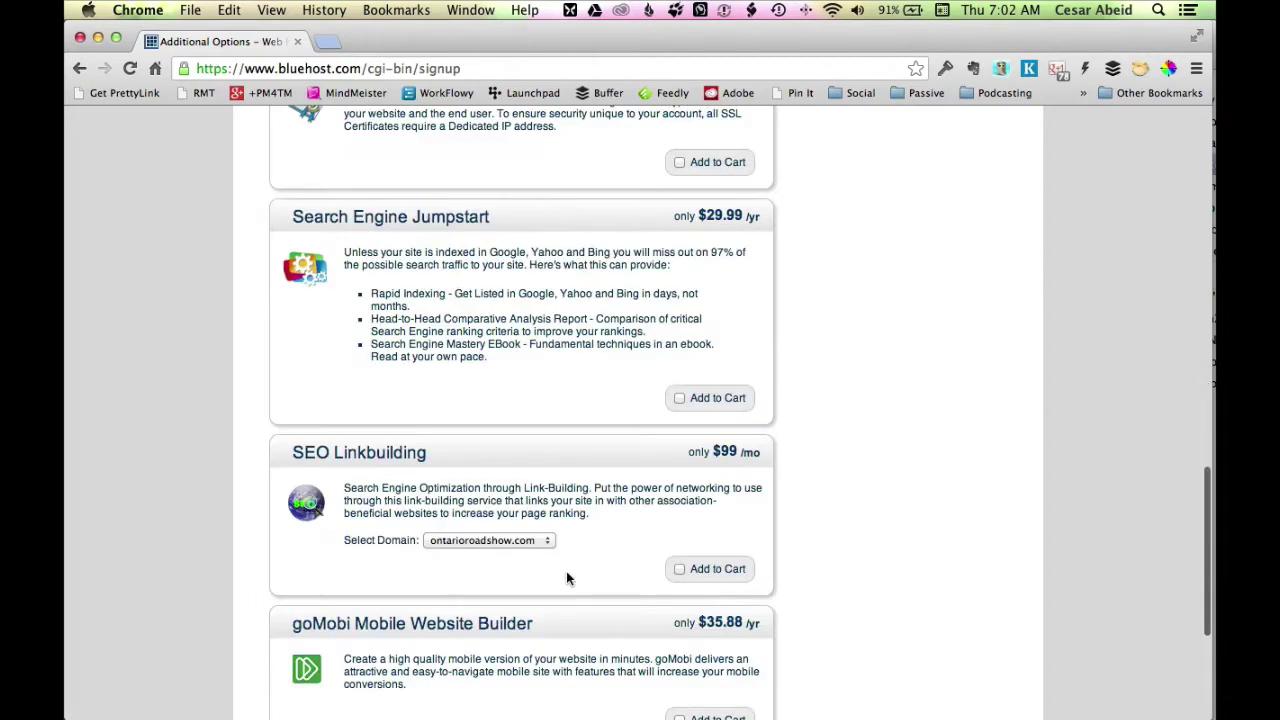
scroll(566, 578, "down", 1)
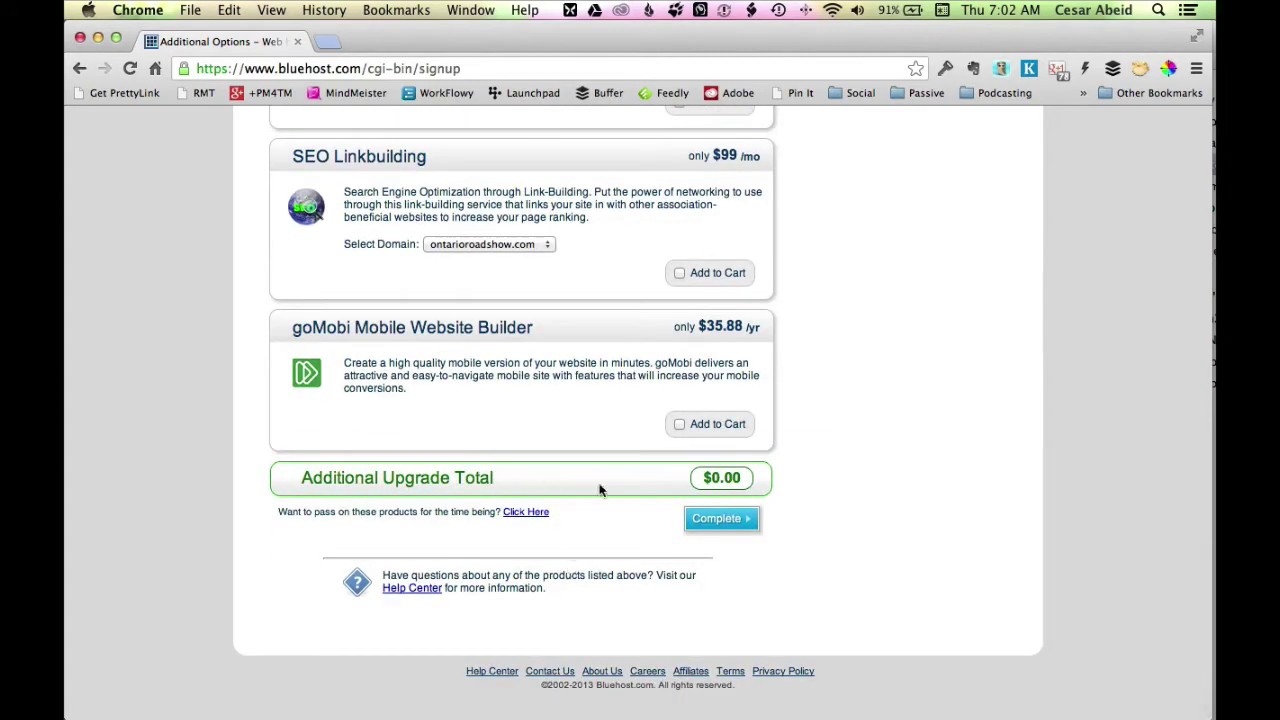
left_click(740, 522)
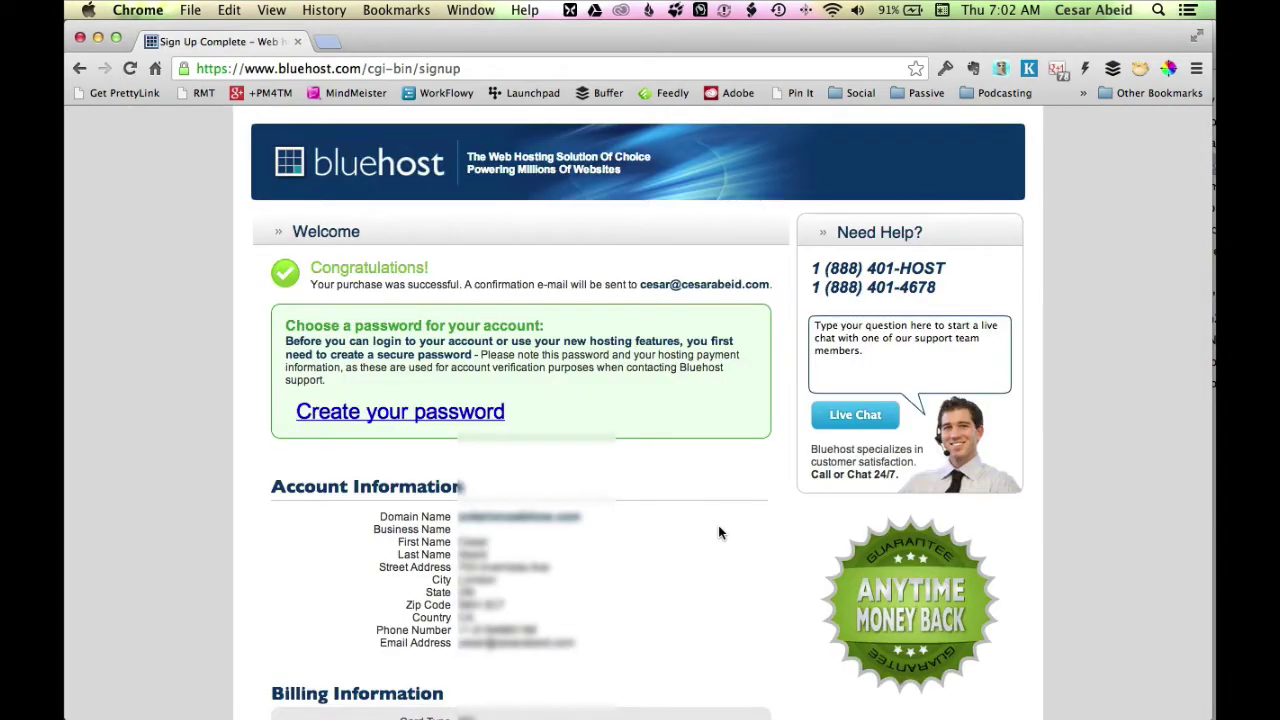
Generate a main account password rated Good (72), copy it into both fields, and create it.
scroll(700, 490, "down", 1)
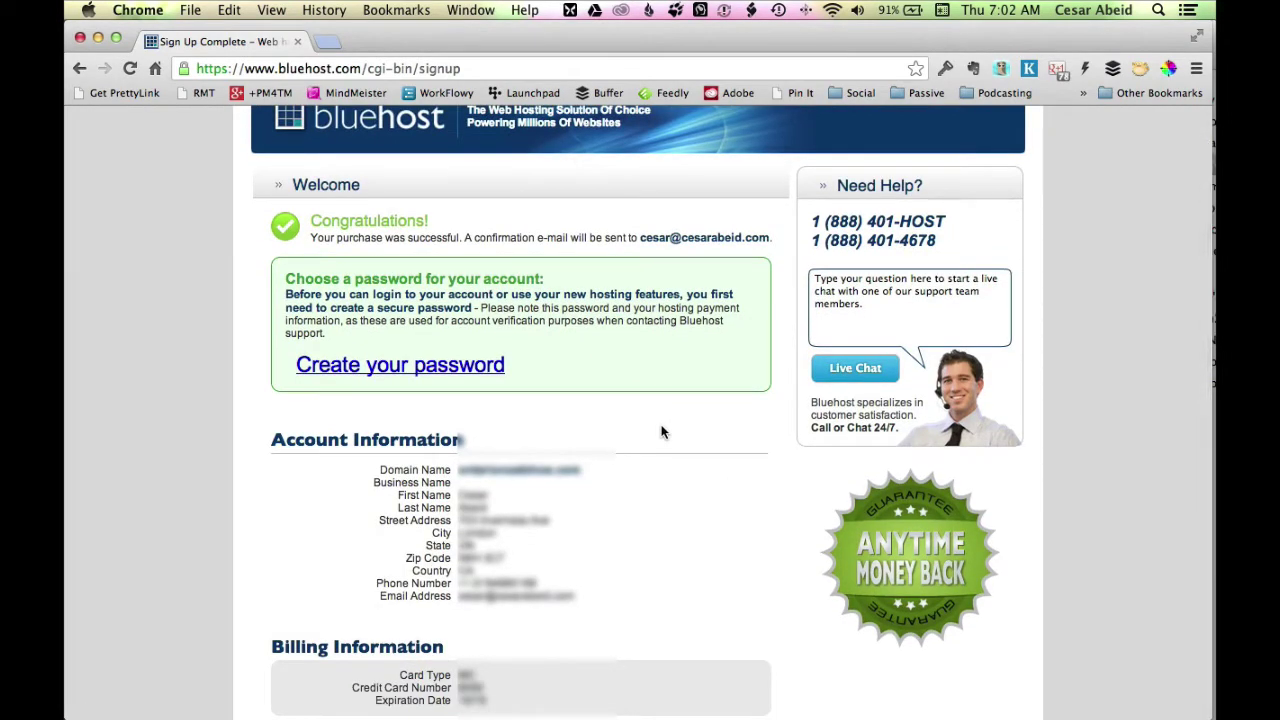
left_click(470, 366)
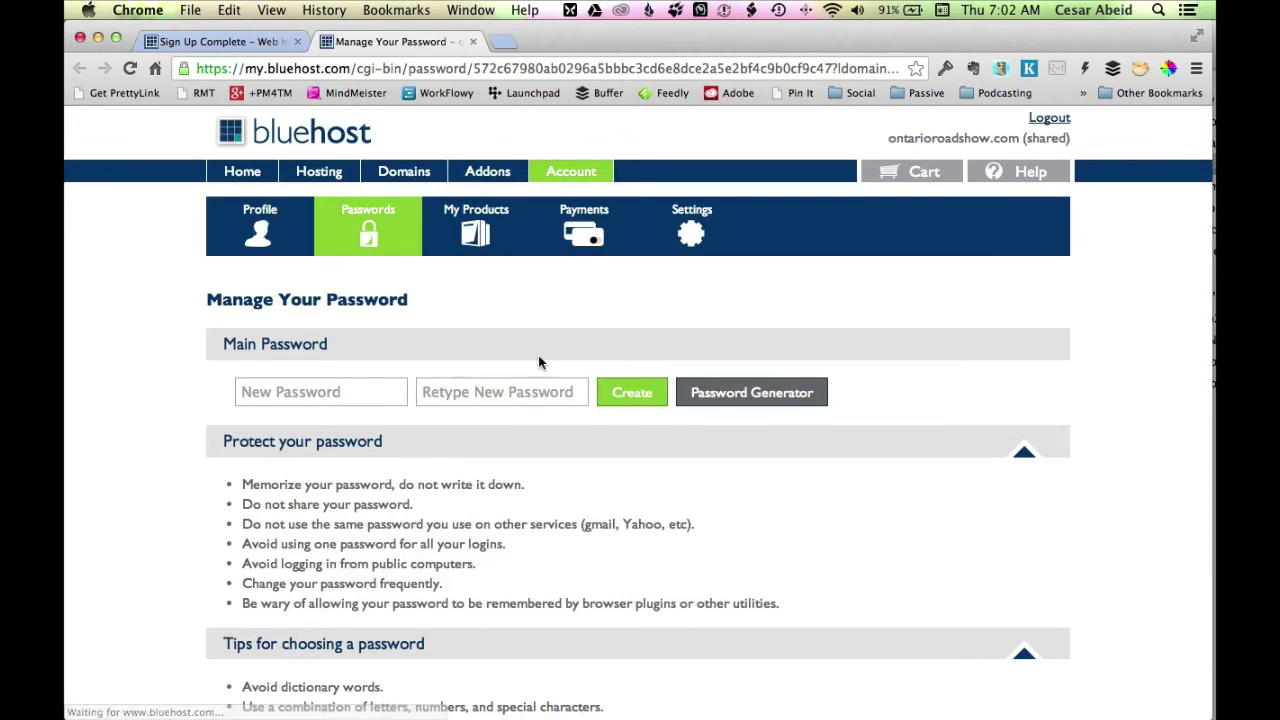
left_click(703, 398)
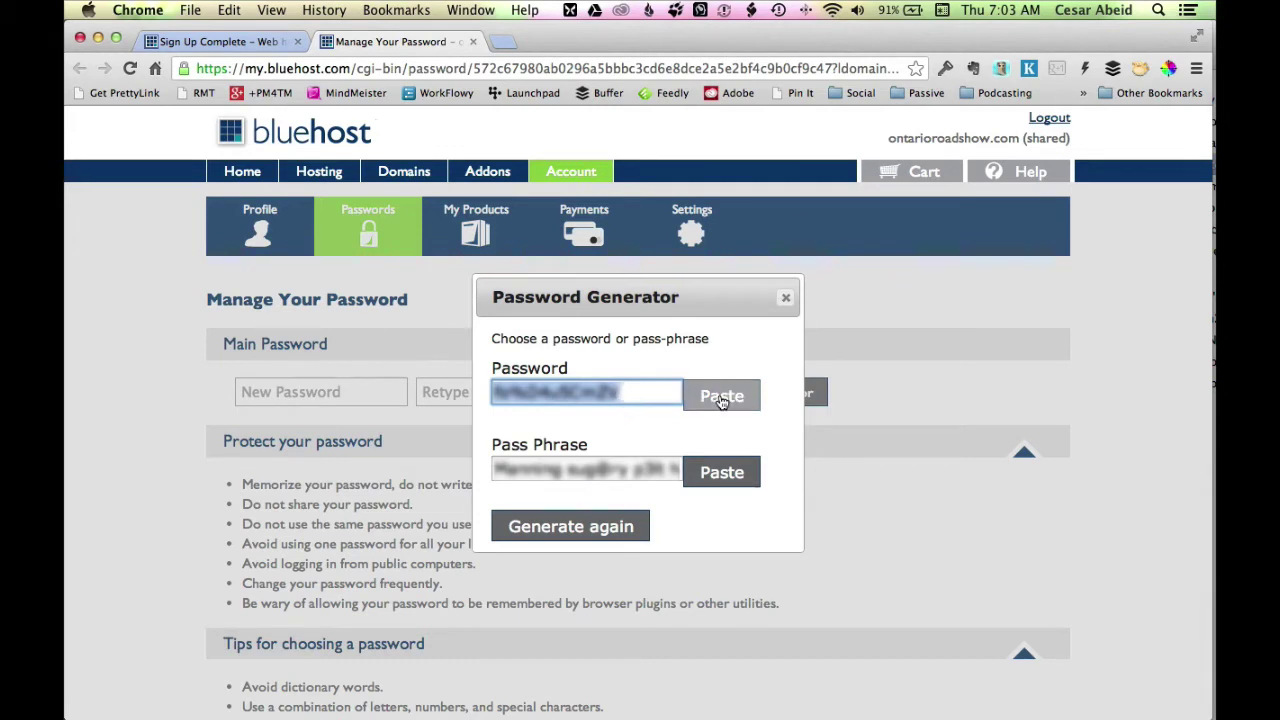
left_click(721, 397)
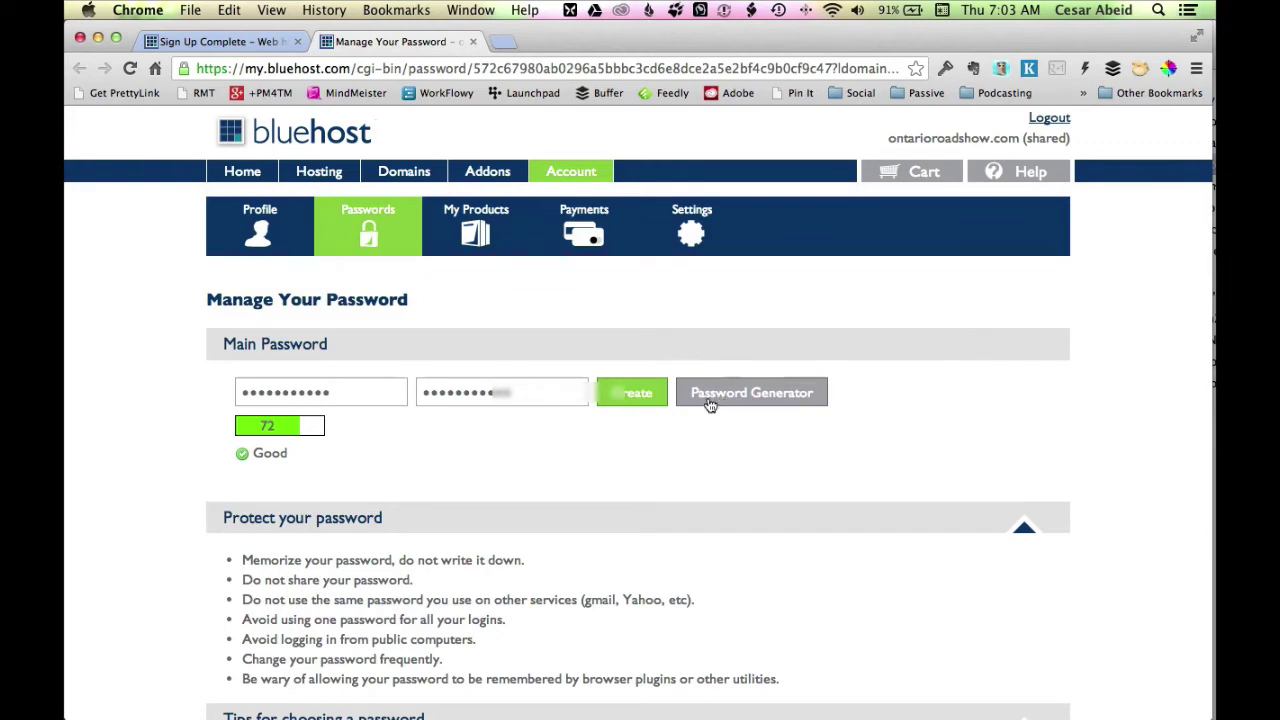
left_click(712, 402)
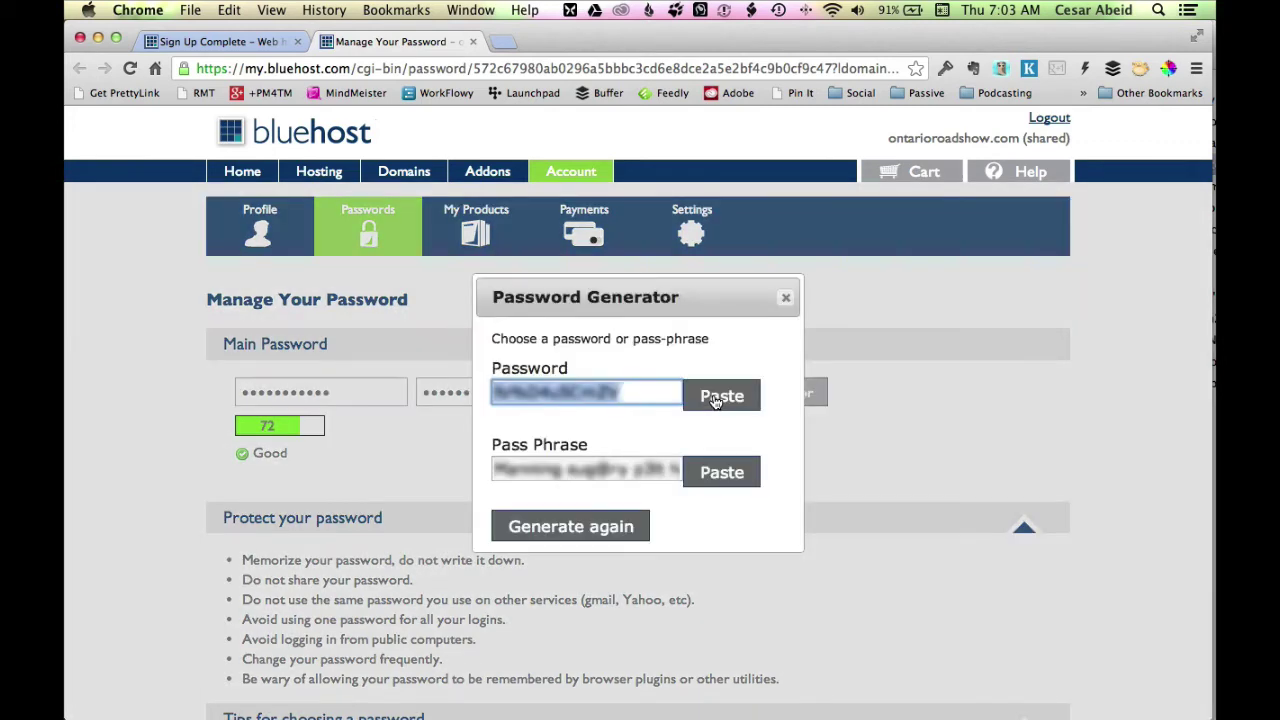
right_click(577, 394)
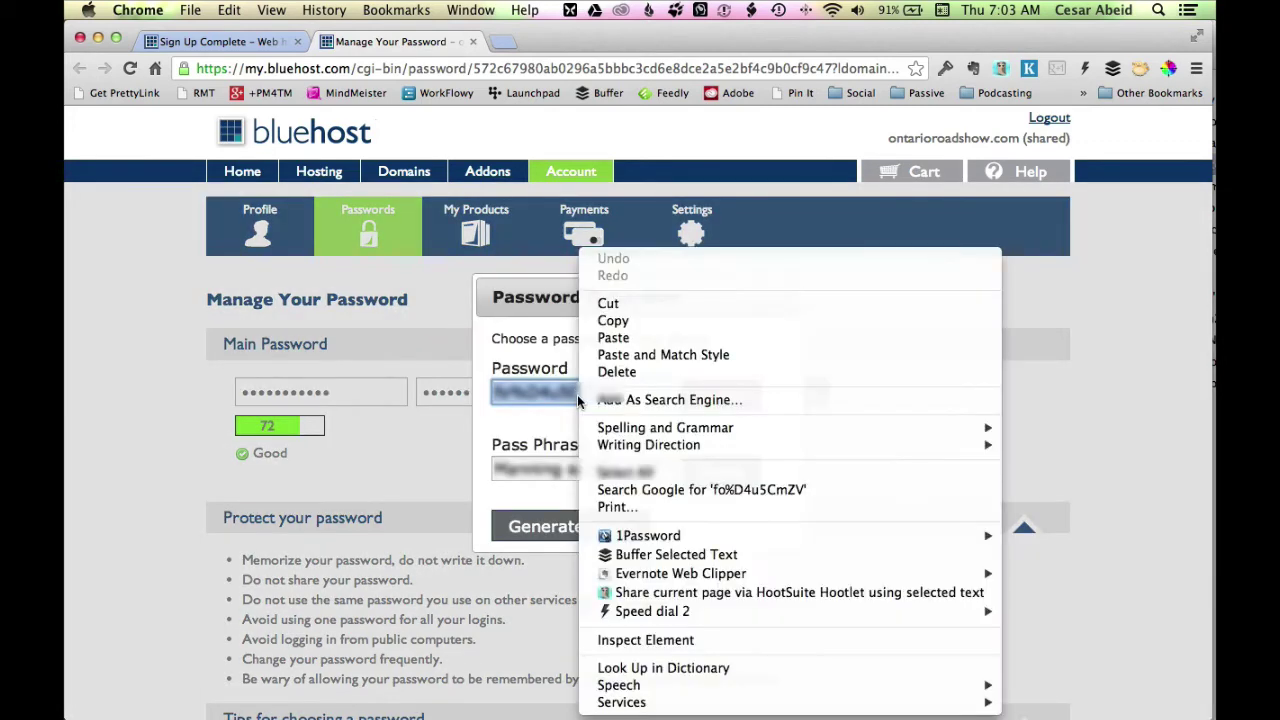
left_click(633, 320)
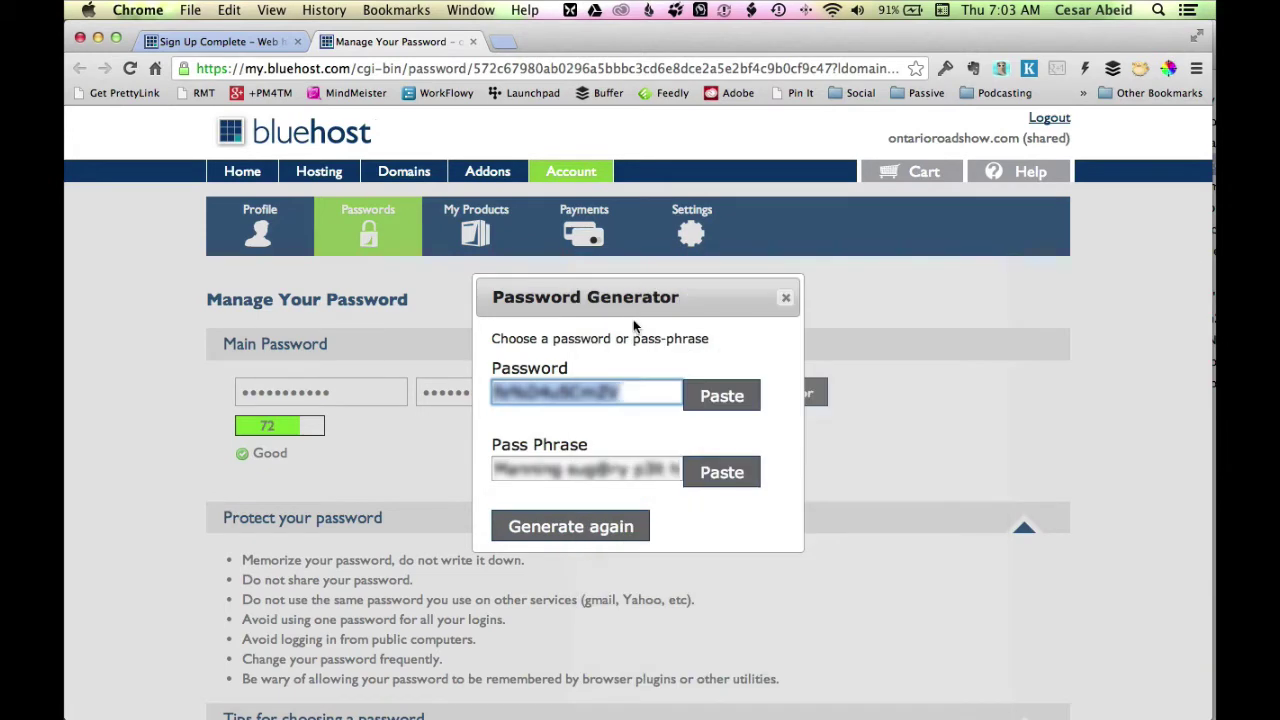
left_click(757, 404)
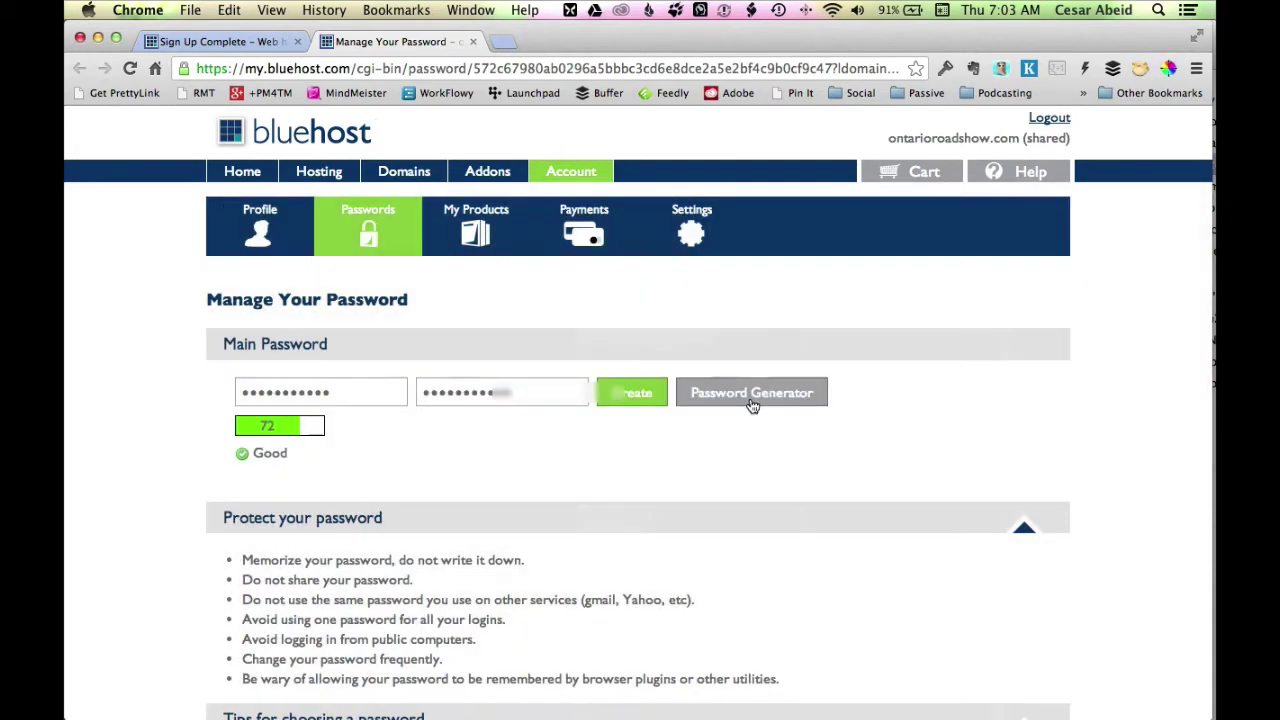
left_click(652, 405)
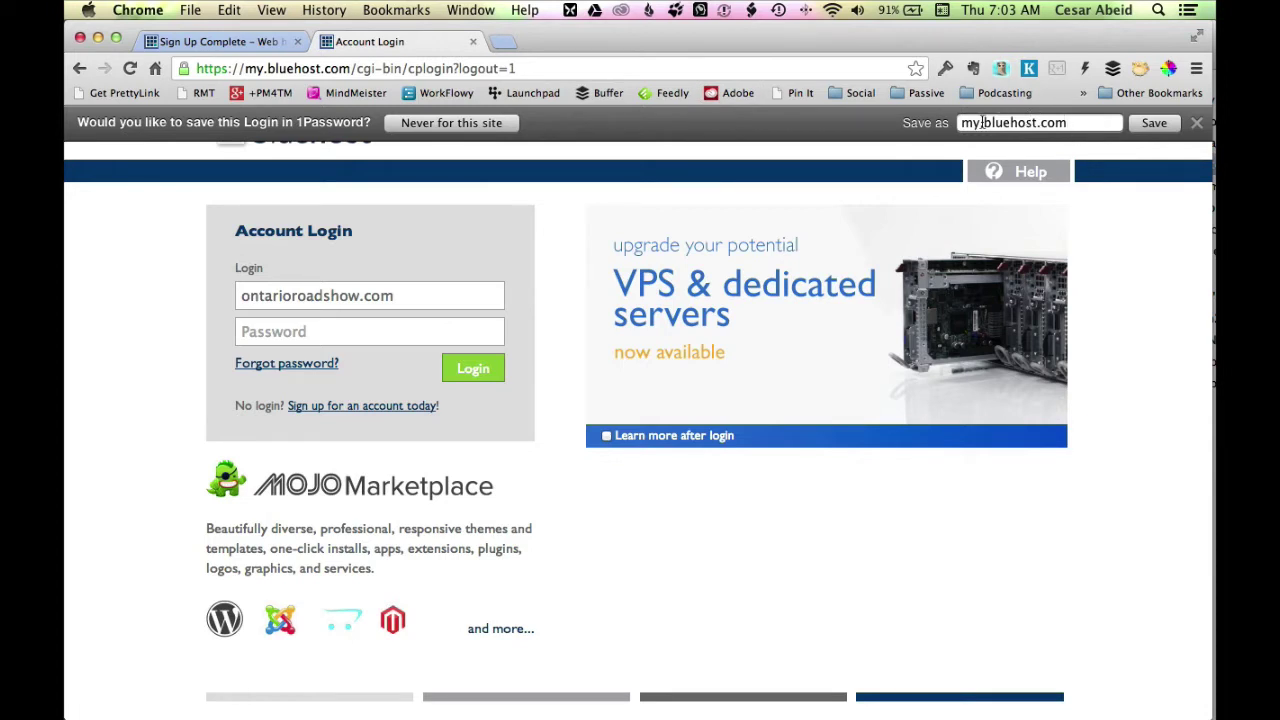
Save the login in 1Password under the name bluehost.com (Ontario Road Show).
left_click_drag(985, 122, 932, 123)
key("BackSpace")
type("(Ontari")
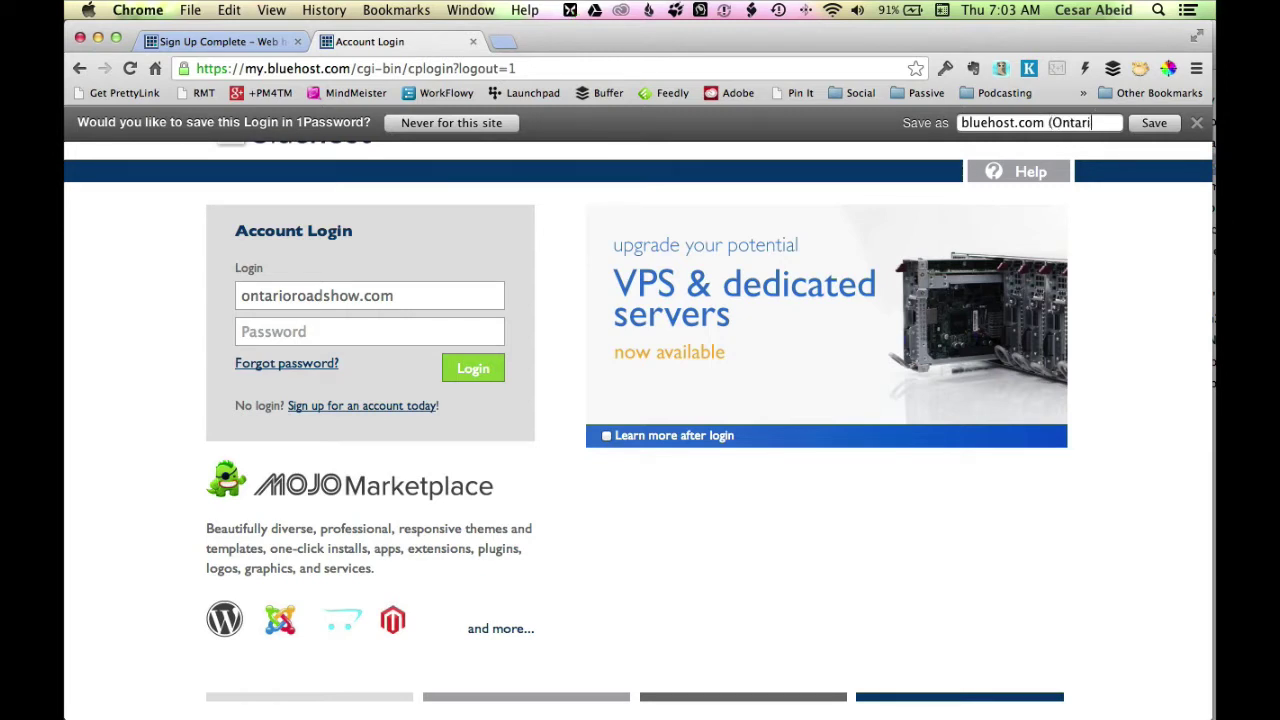
type("o Road Show)")
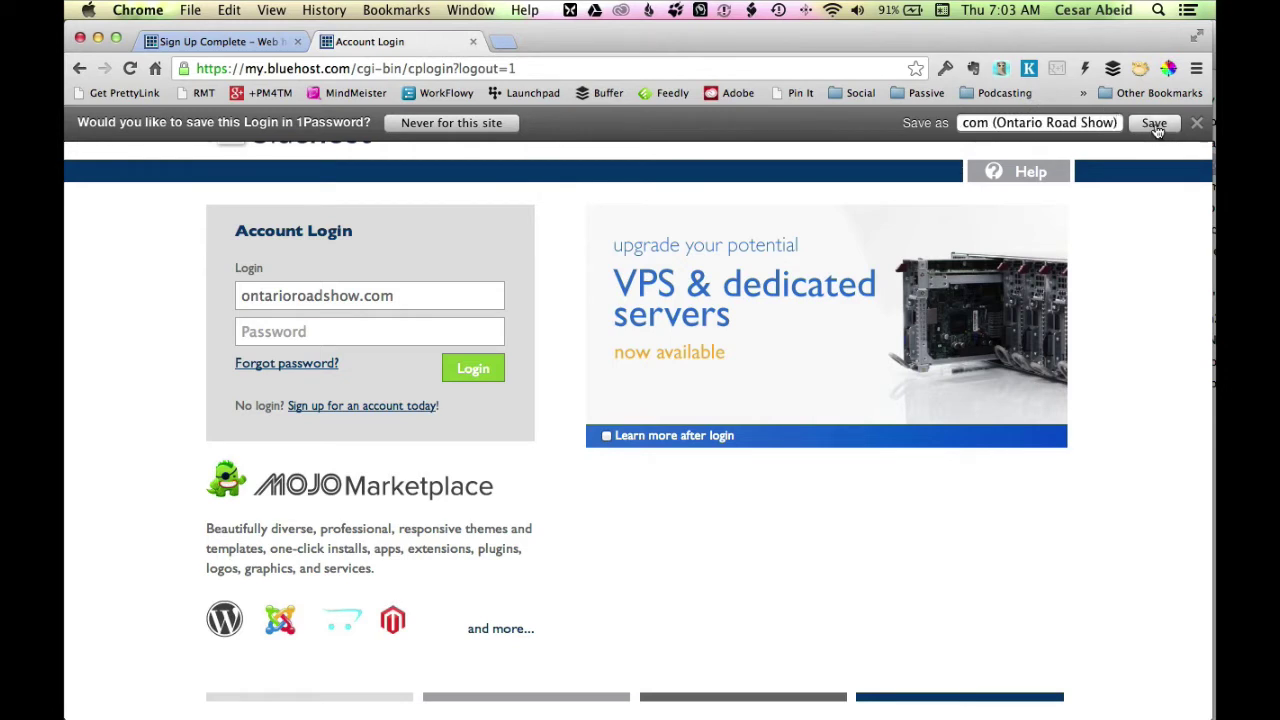
left_click(1155, 125)
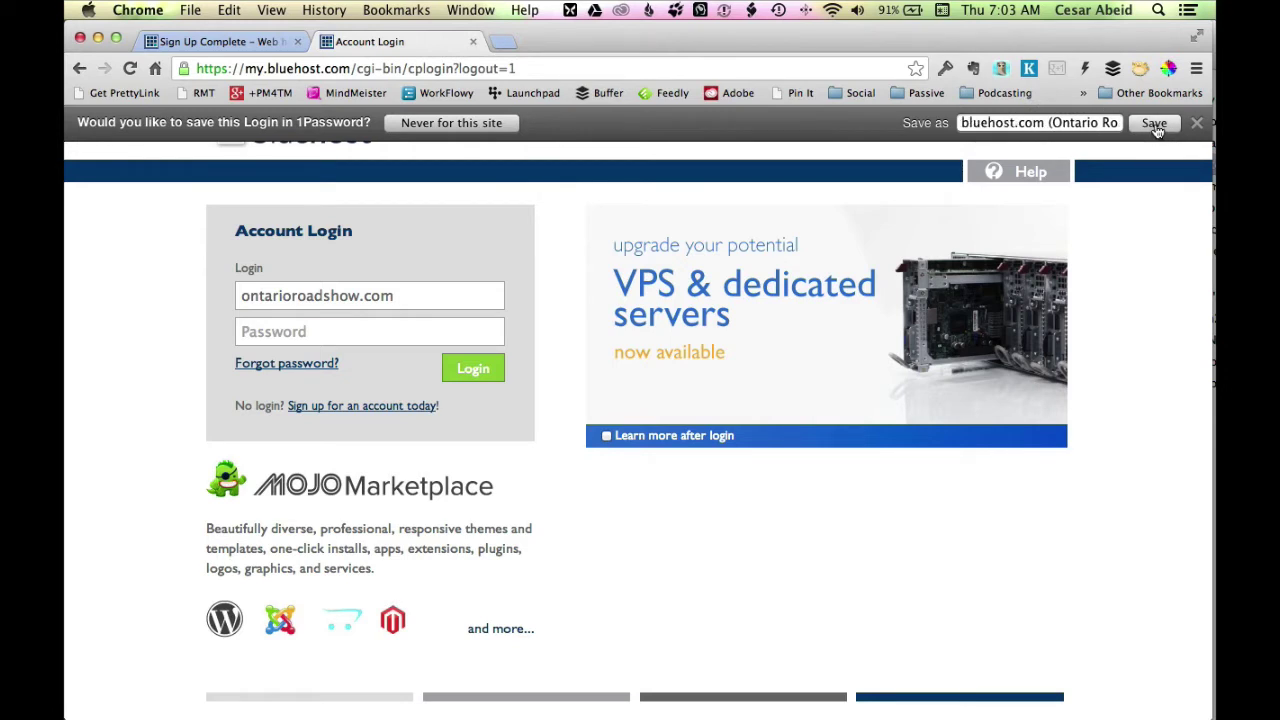
Paste the account password into the Password field and log in to ontarioroadshow.com hosting.
left_click(350, 335)
right_click(350, 337)
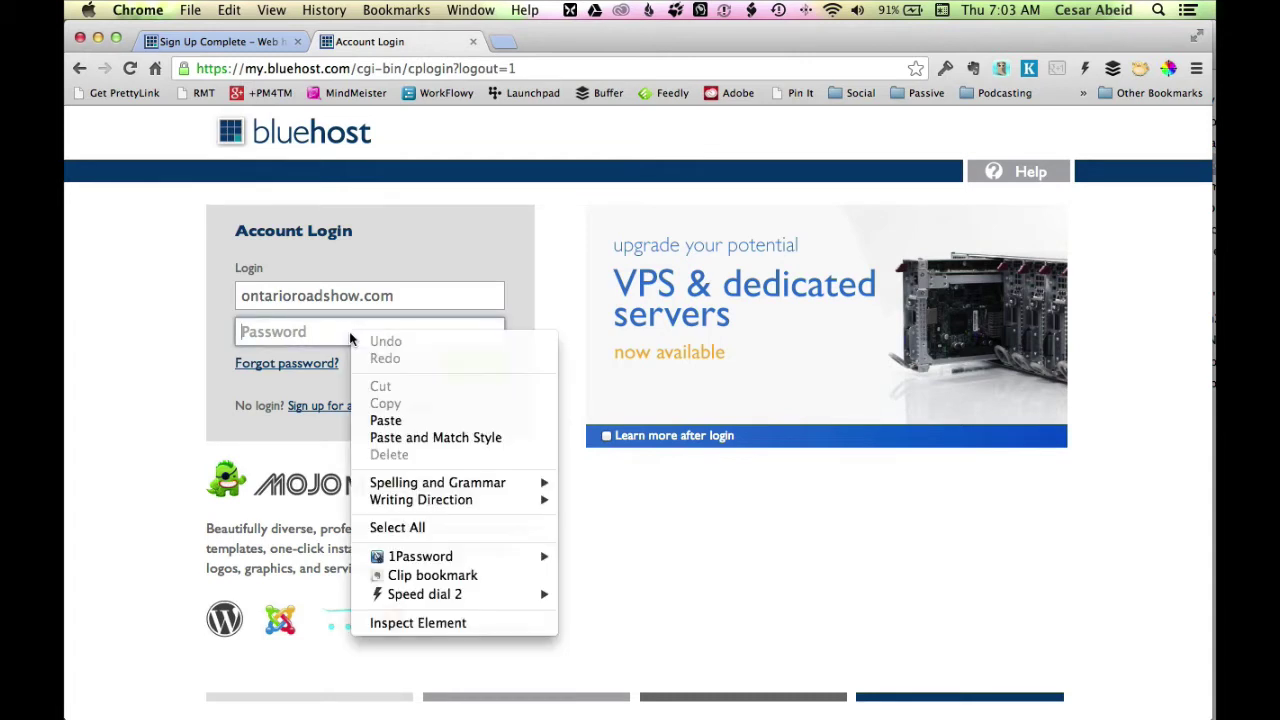
left_click(414, 420)
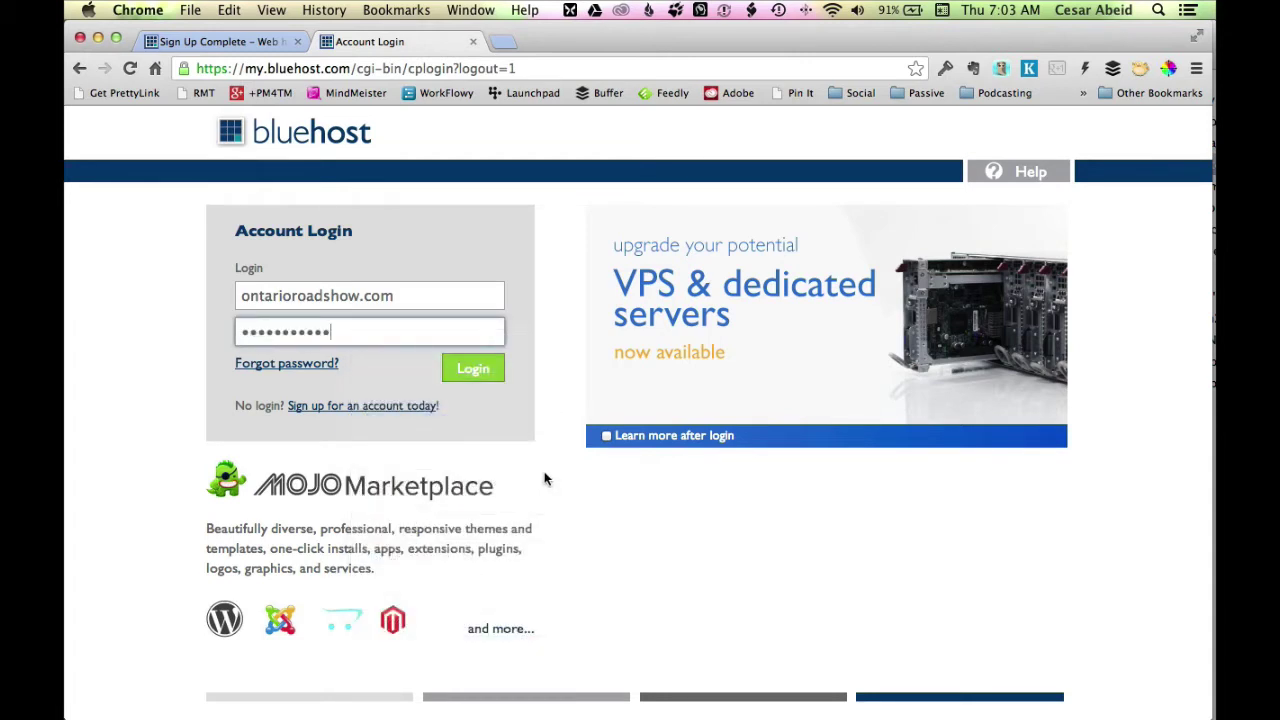
left_click(486, 377)
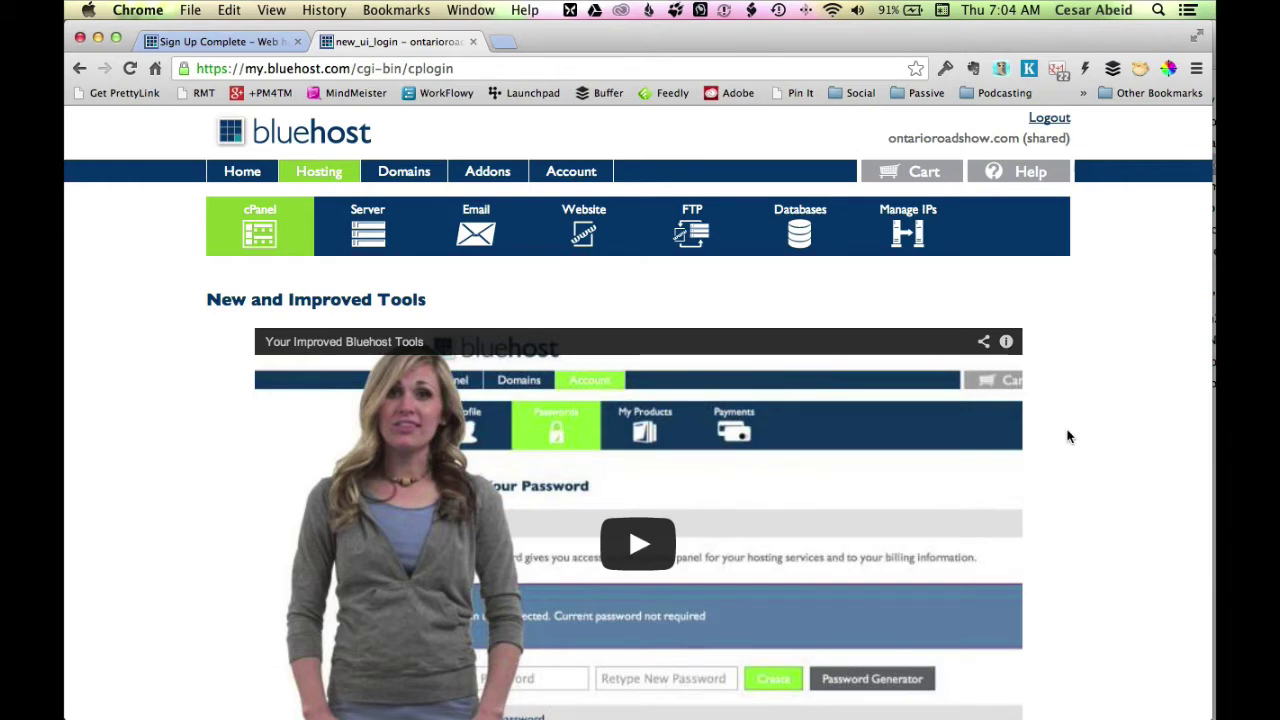
Scroll through the New and Improved Tools overview on the ontarioroadshow.com control panel.
scroll(1067, 436, "down", 5)
scroll(1067, 436, "down", 4)
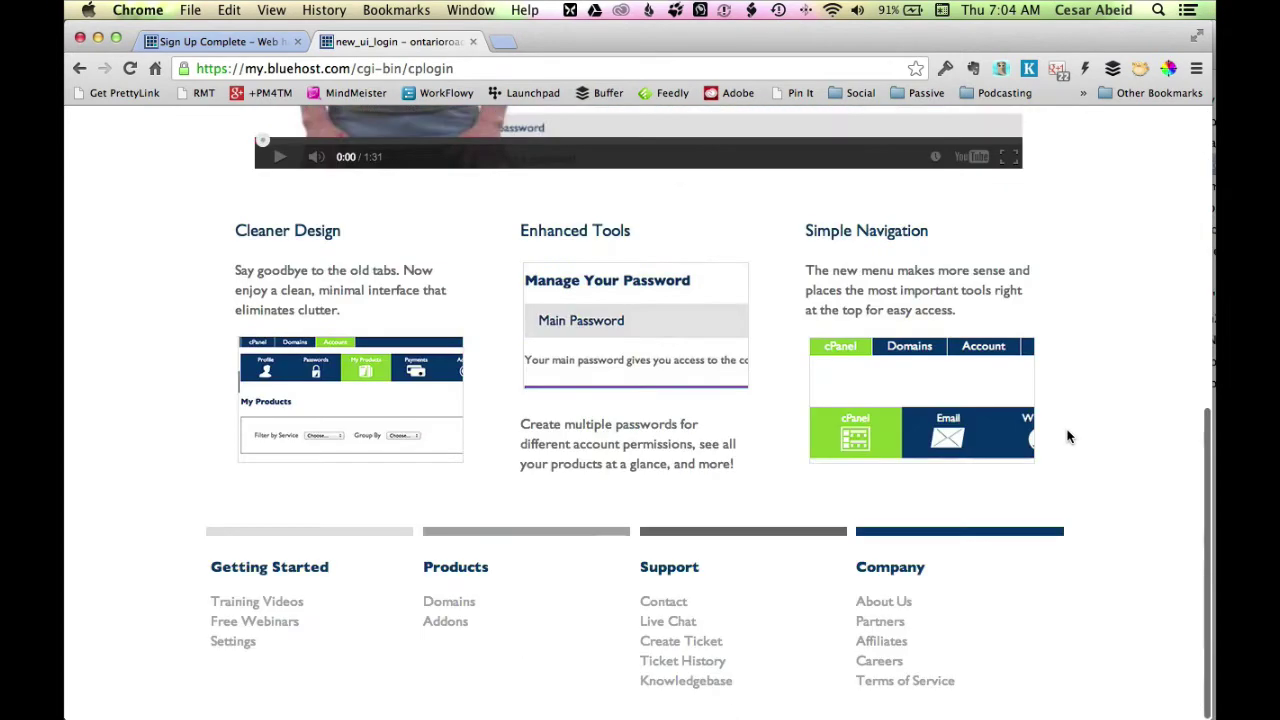
scroll(1067, 436, "up", 9)
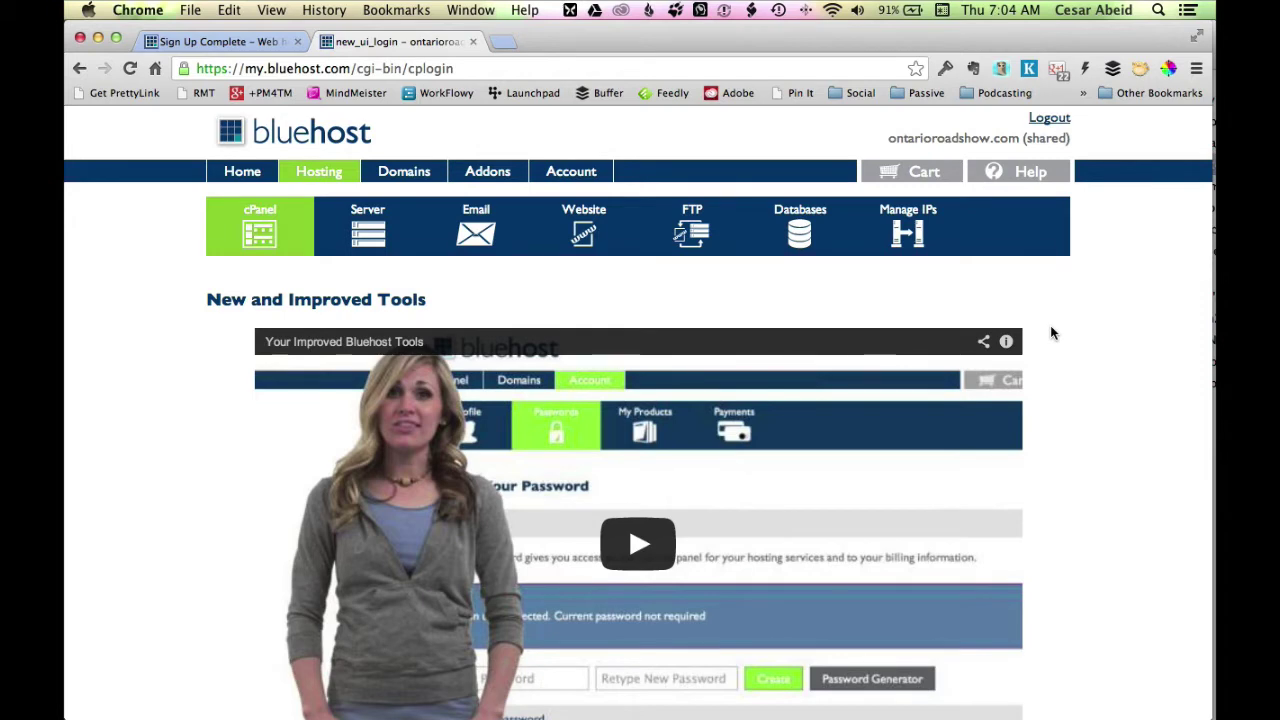
Open the Website tab and review the WordPress, Mojo Marketplace and Weebly builder options.
left_click(604, 235)
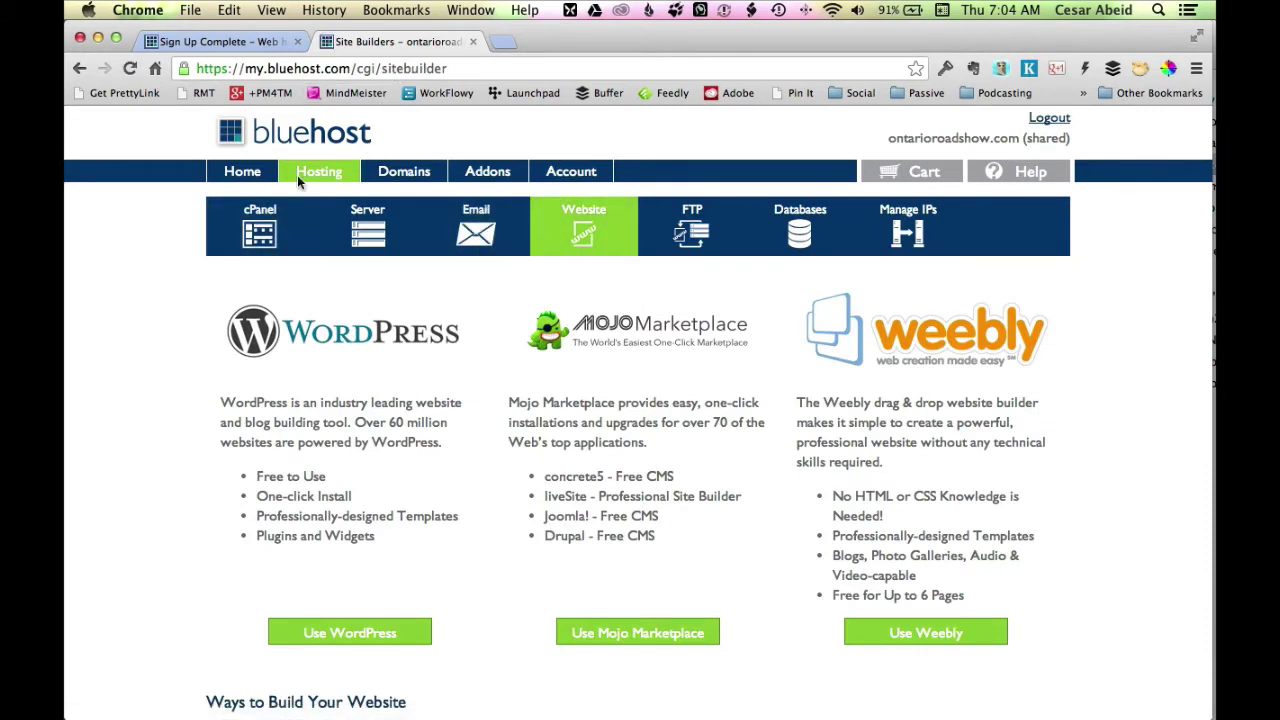
scroll(216, 362, "down", 1)
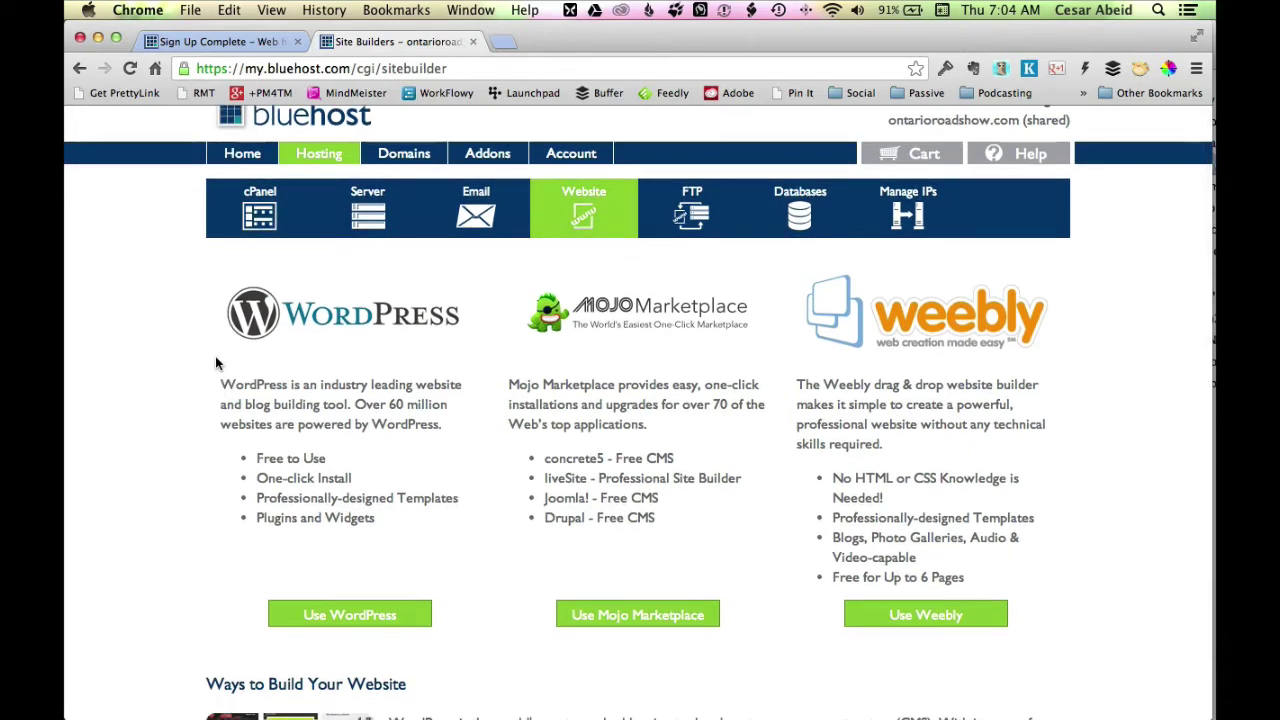
scroll(216, 362, "down", 5)
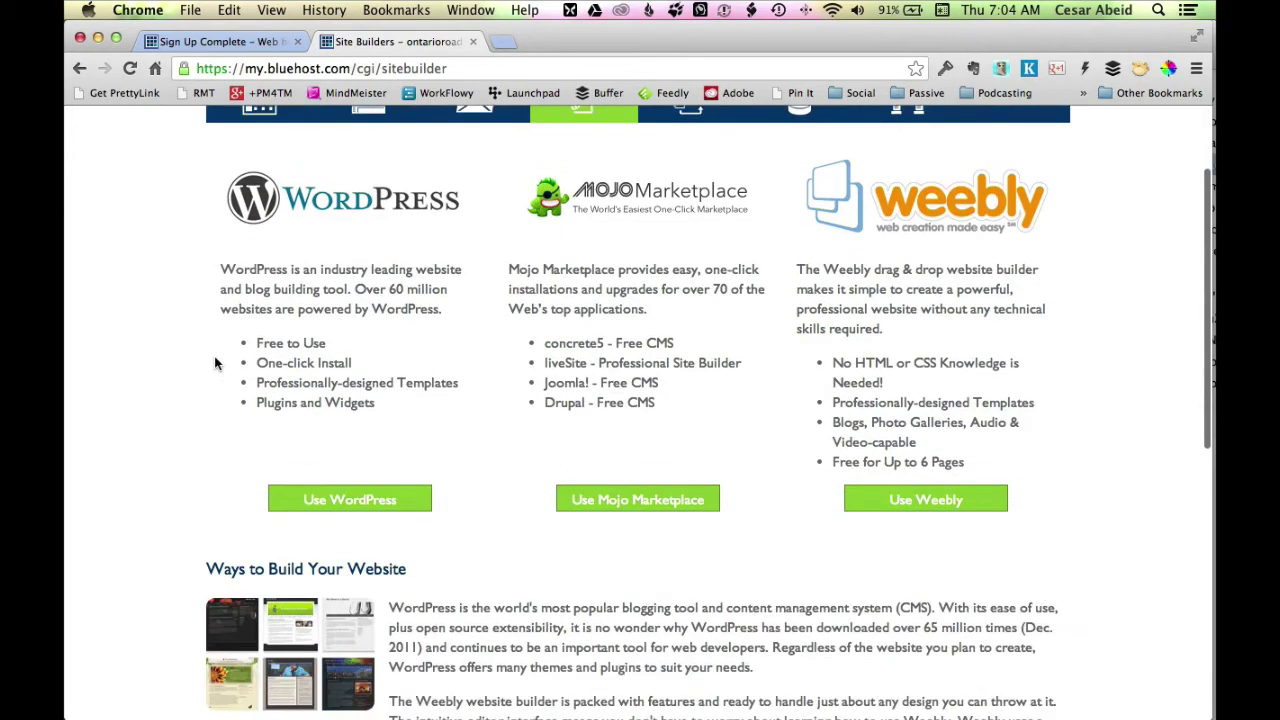
scroll(216, 362, "up", 6)
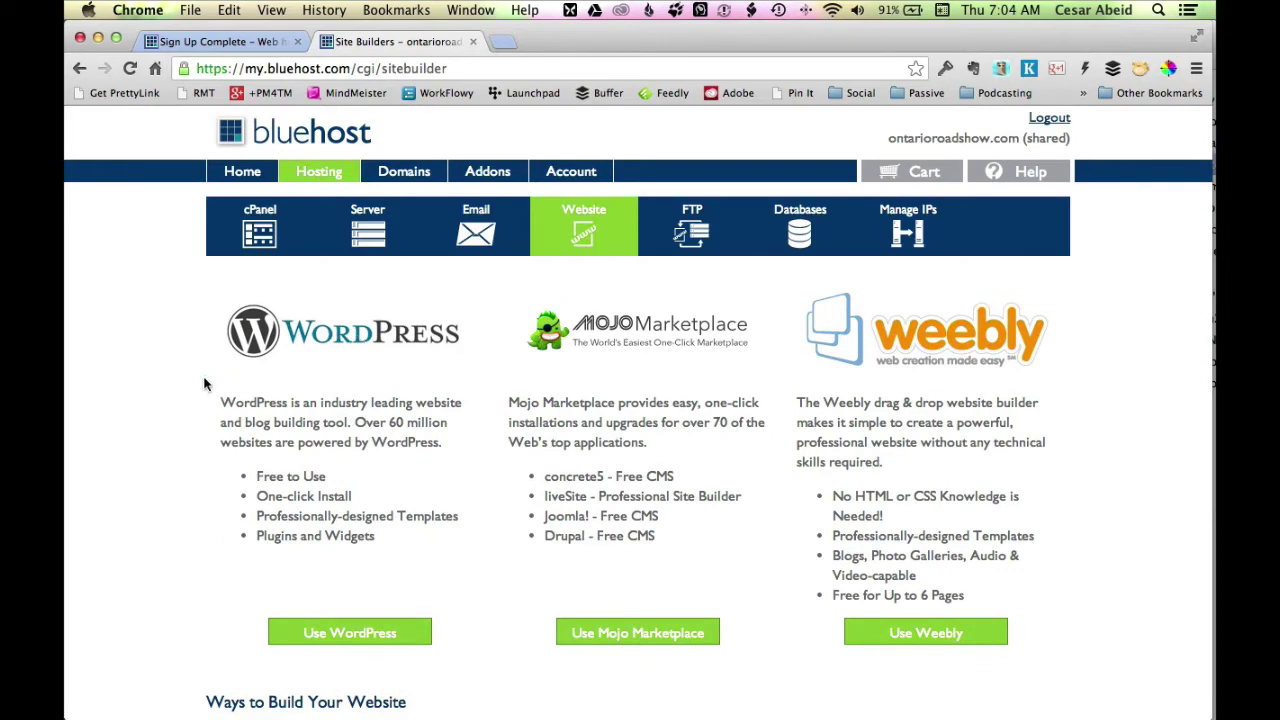
scroll(204, 384, "down", 6)
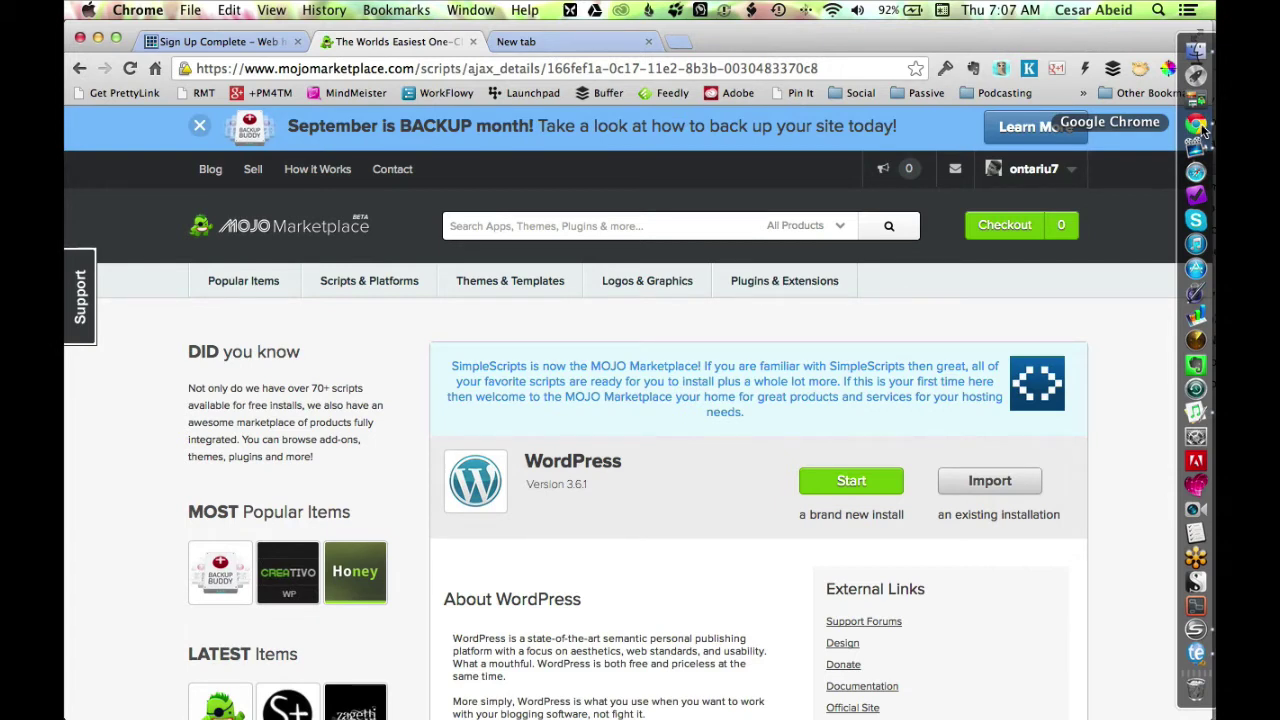
scroll(1079, 314, "down", 1)
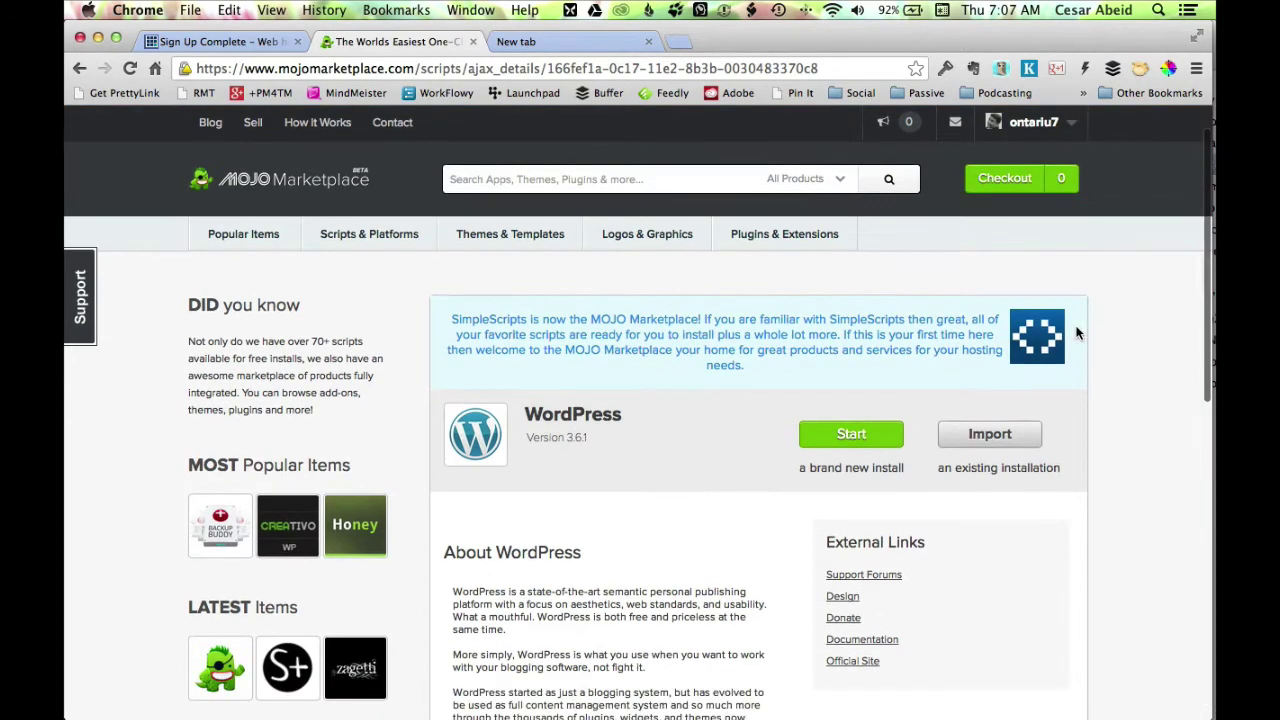
left_click(882, 445)
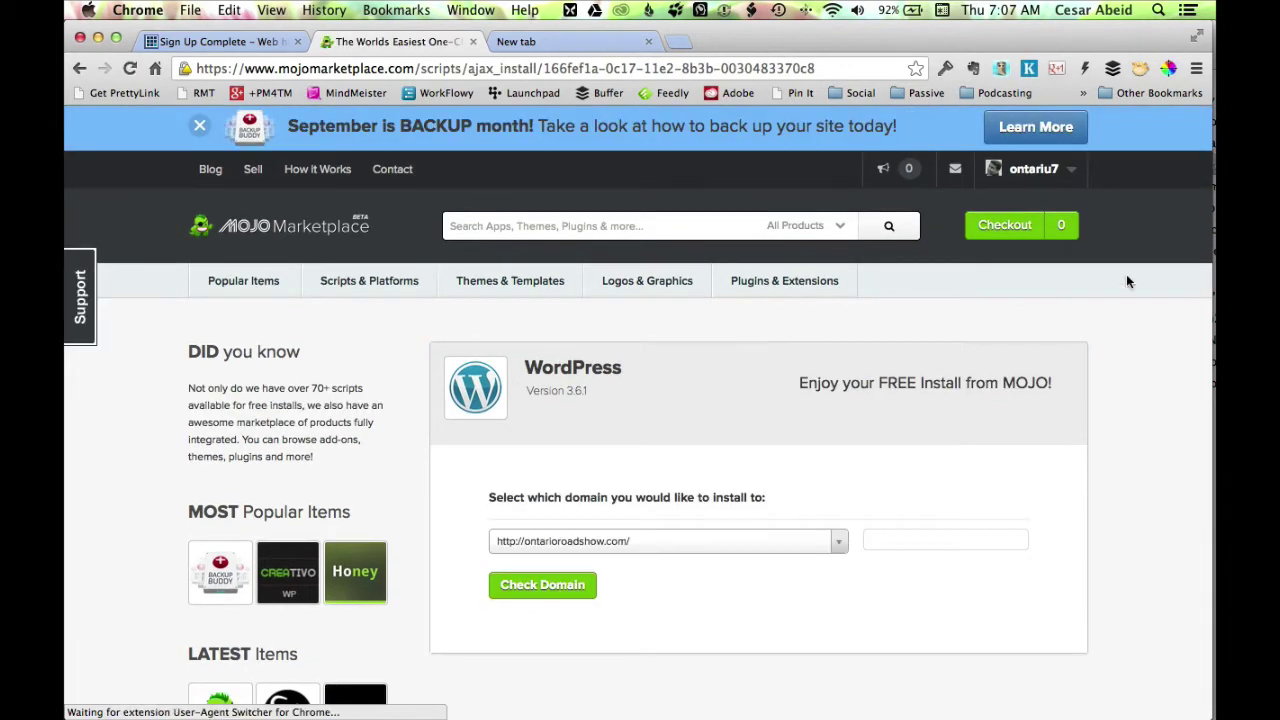
mouse_move(1205, 215)
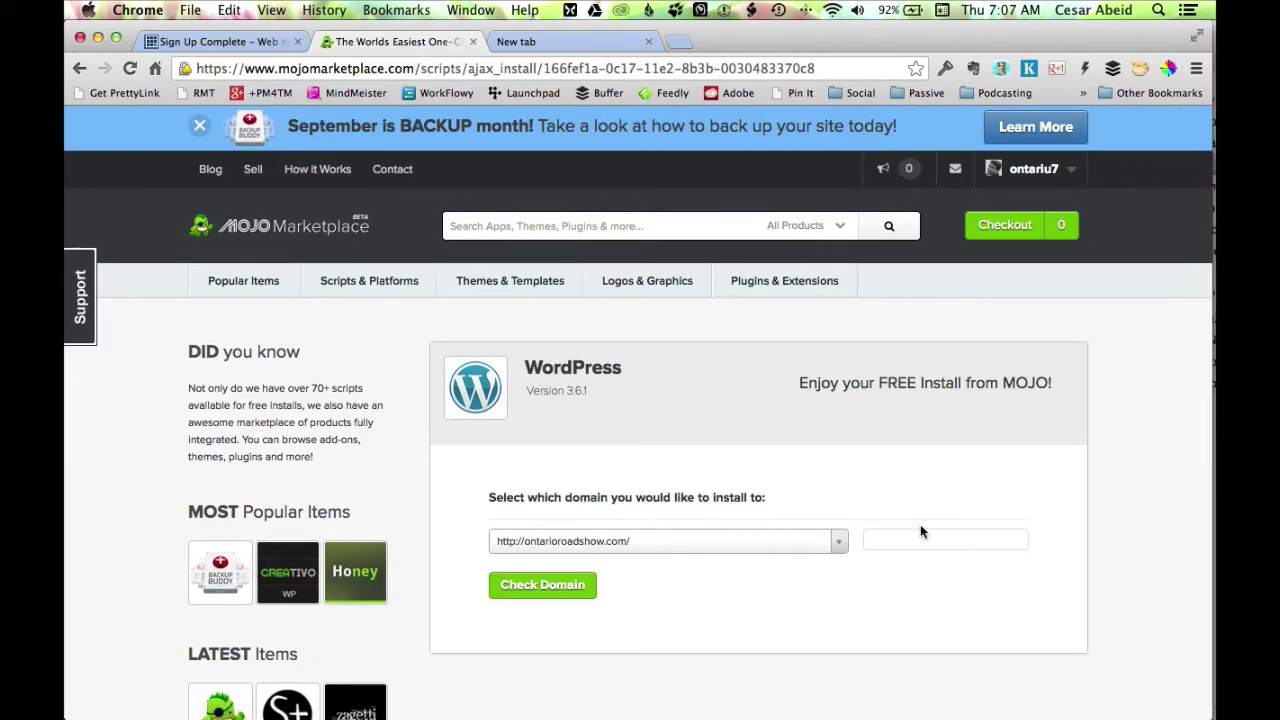
scroll(915, 528, "down", 1)
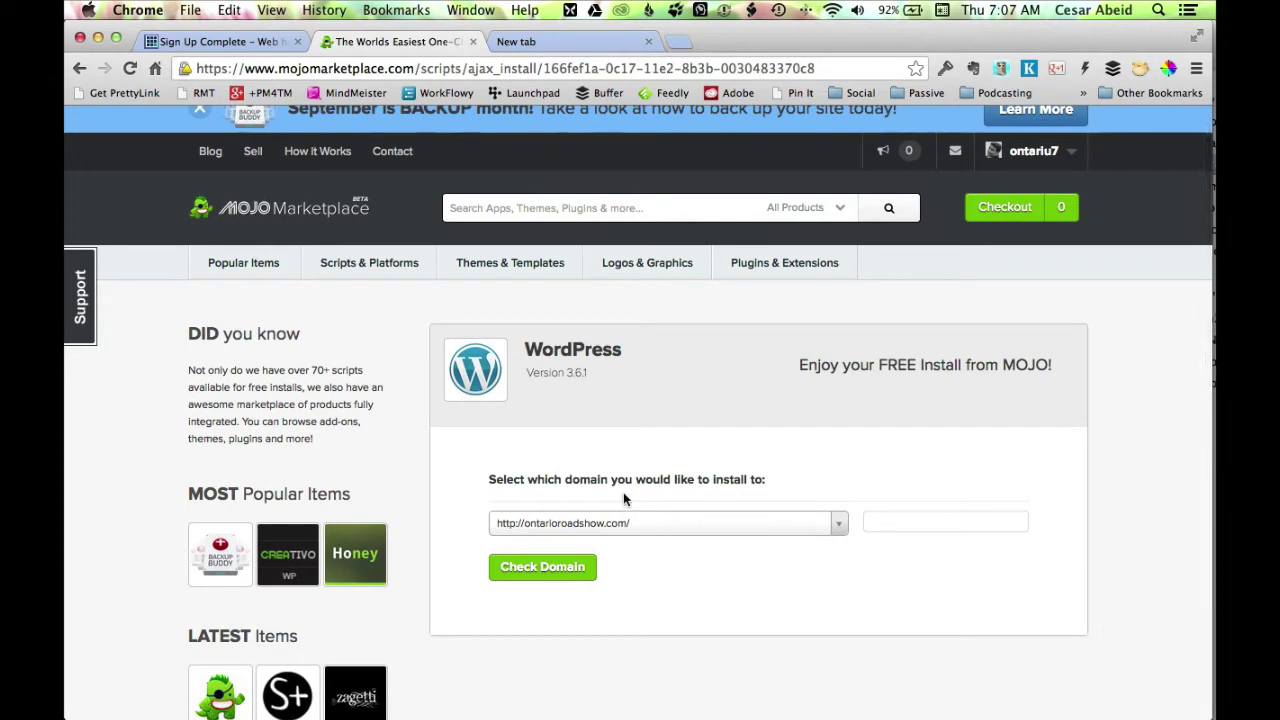
left_click(716, 526)
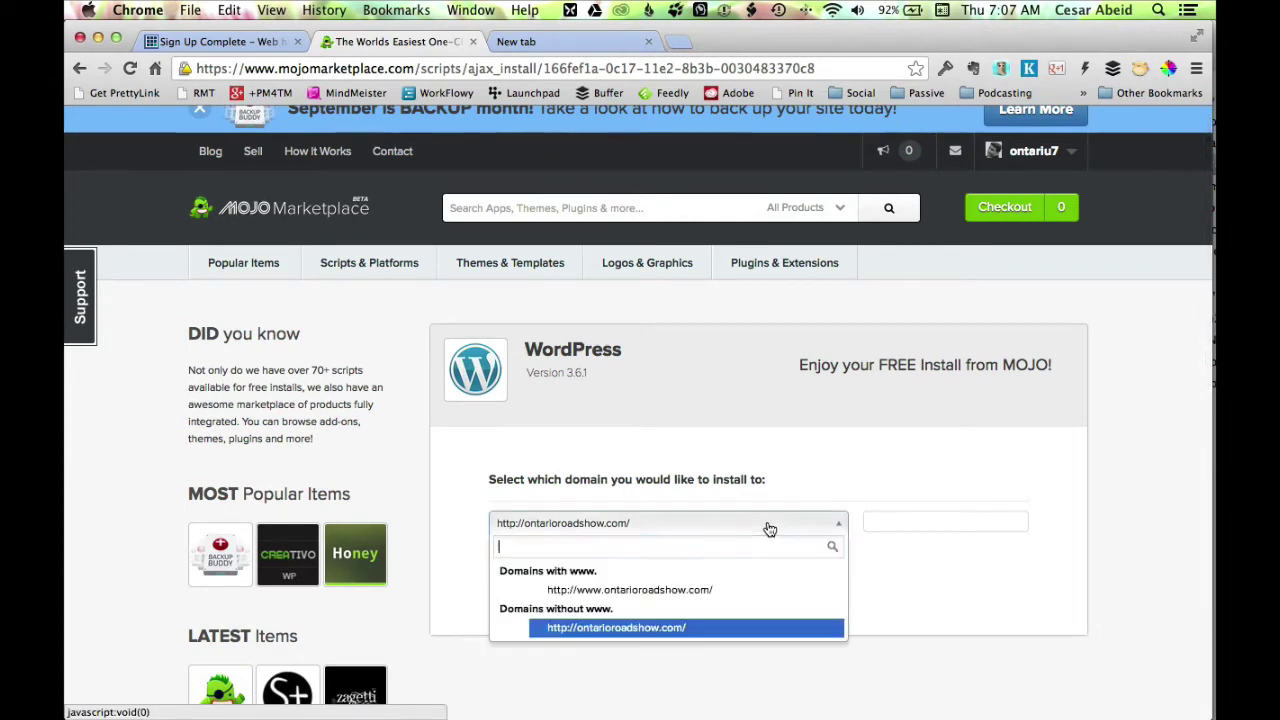
left_click(621, 630)
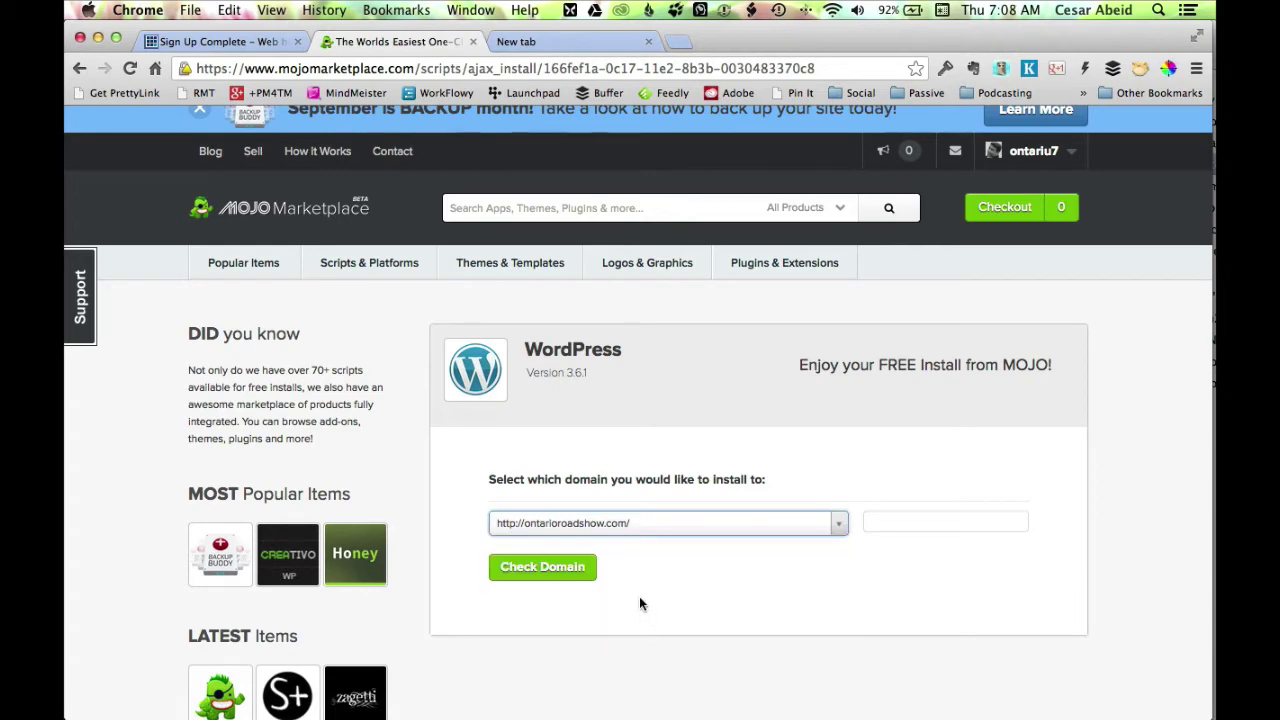
left_click(577, 579)
Accept overwriting existing files on the domain and check it again.
scroll(775, 578, "down", 3)
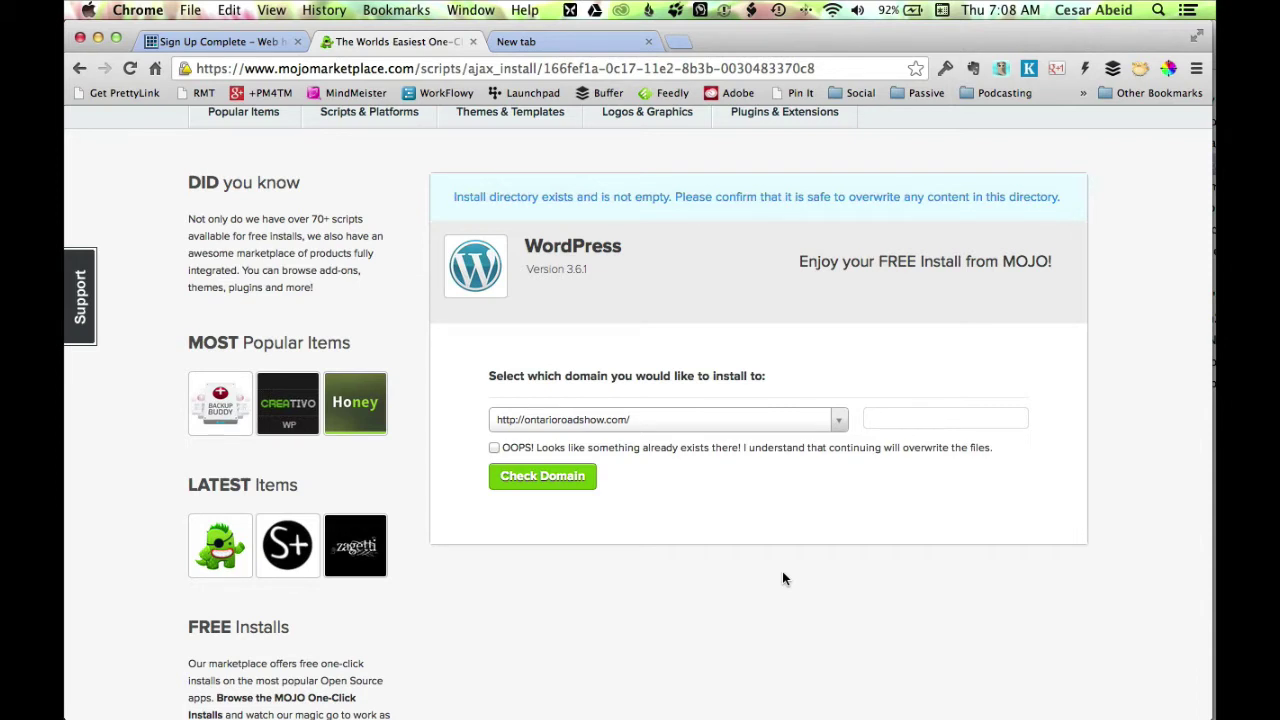
scroll(782, 578, "down", 1)
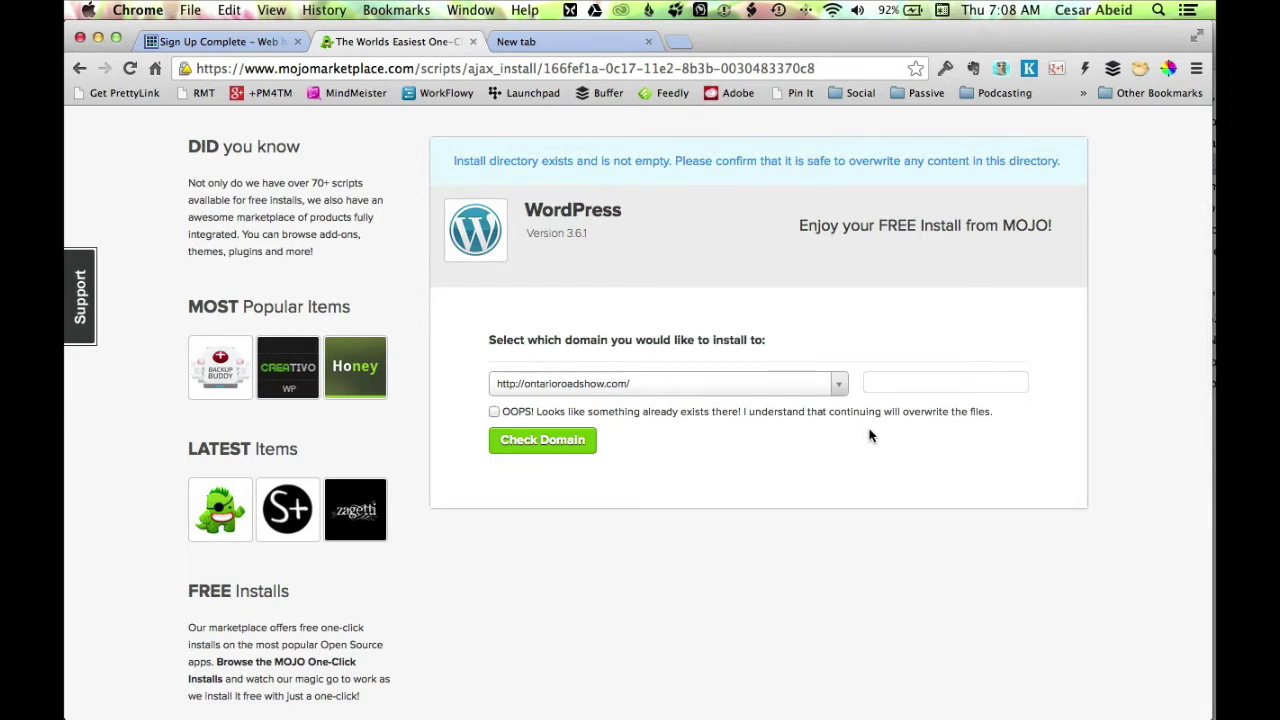
left_click(494, 411)
left_click(542, 440)
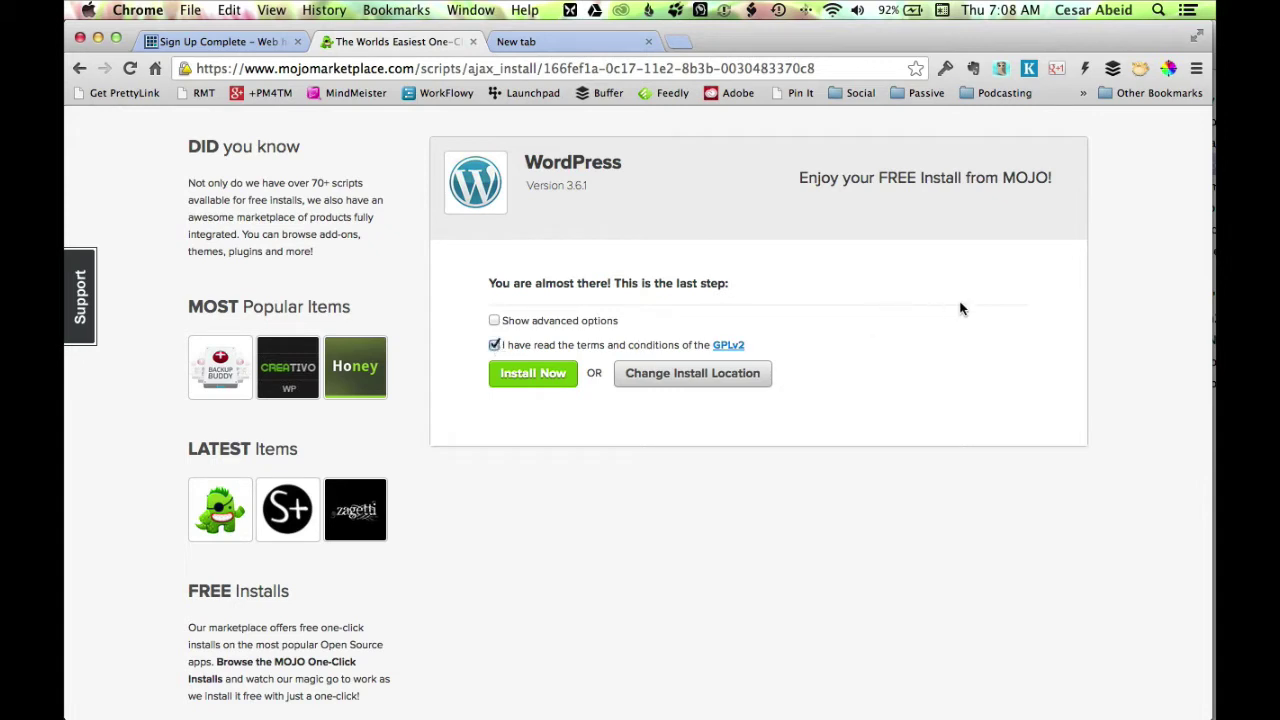
Install WordPress on ontarioroadshow.com and scroll to the Step 1 access details after success.
left_click(576, 372)
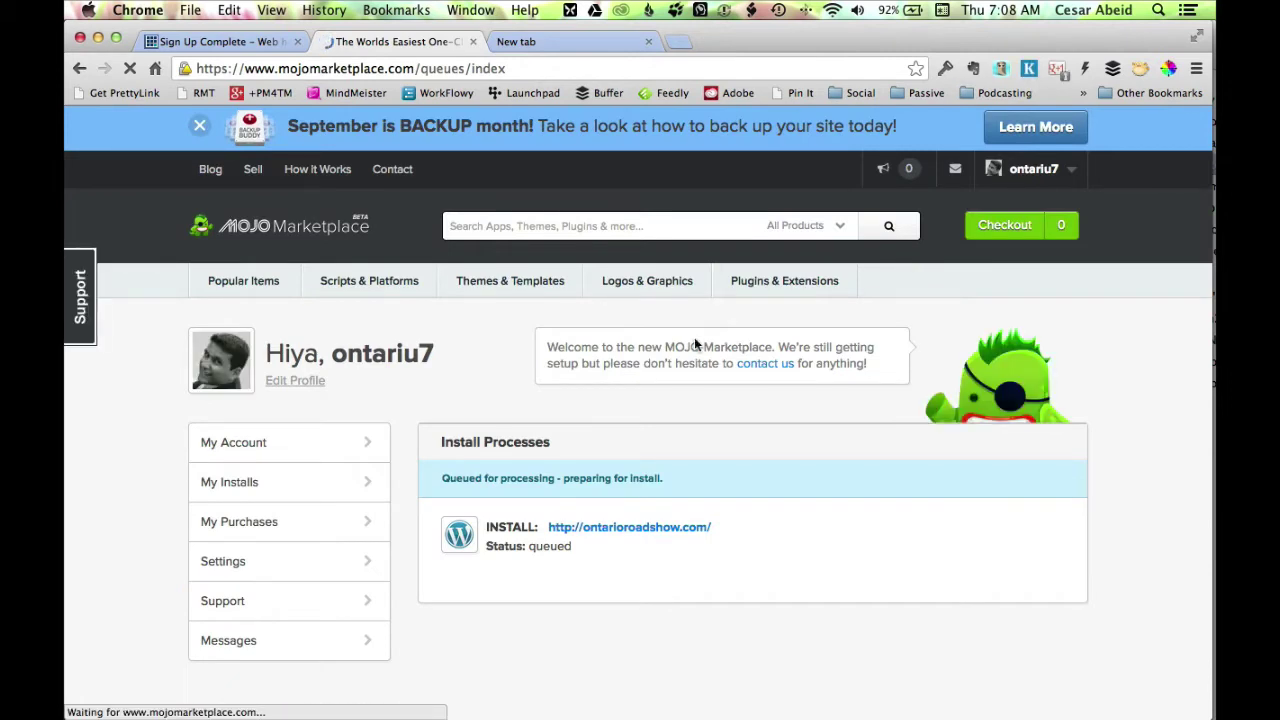
mouse_move(1176, 262)
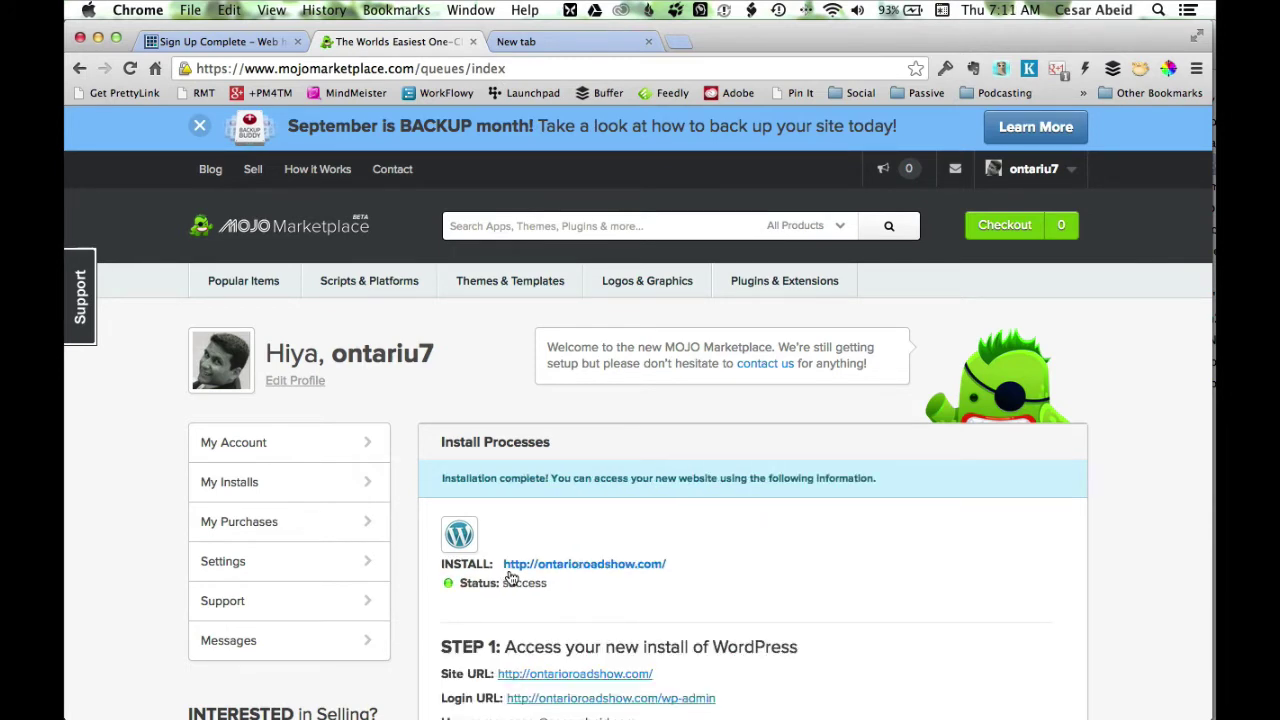
scroll(606, 570, "down", 4)
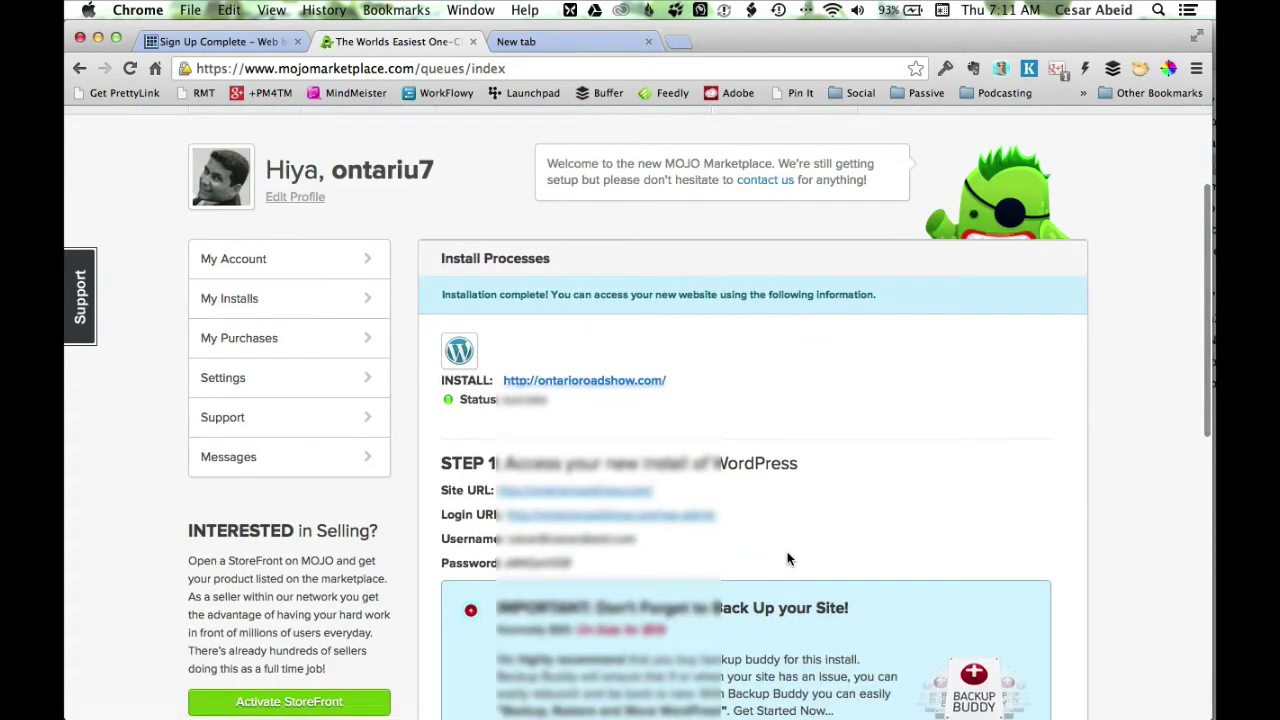
scroll(787, 558, "down", 1)
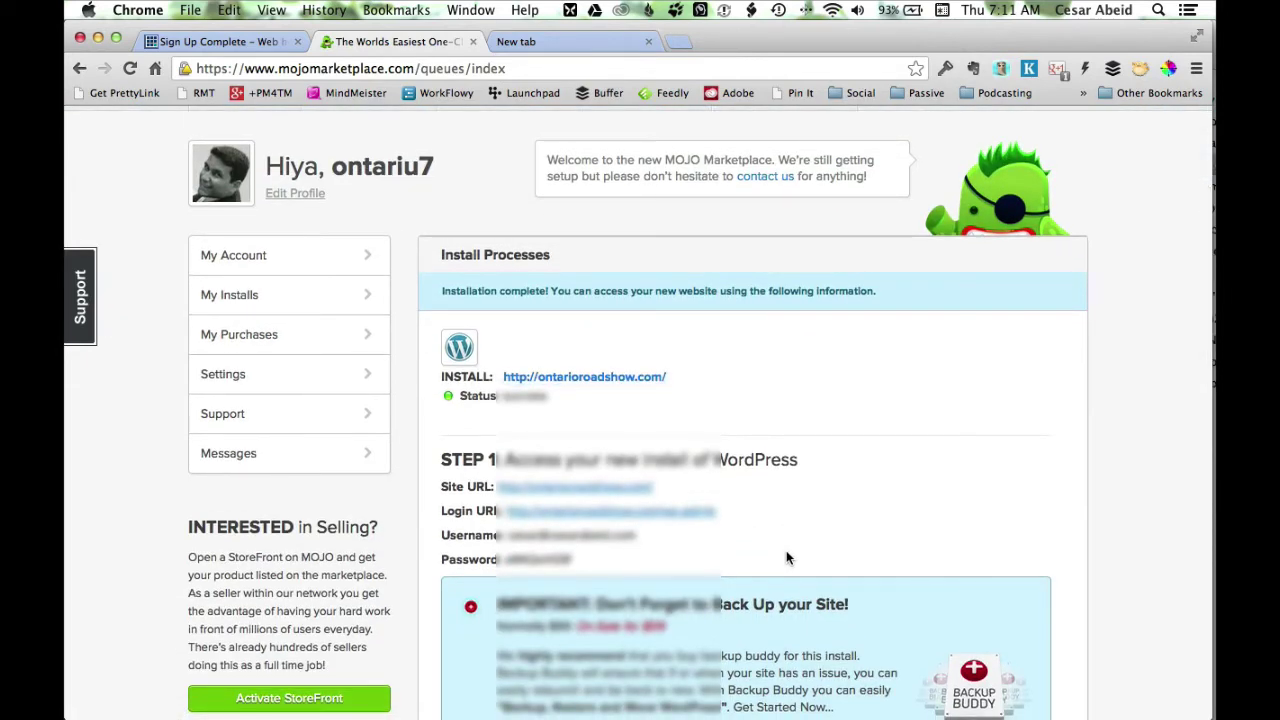
scroll(786, 557, "down", 2)
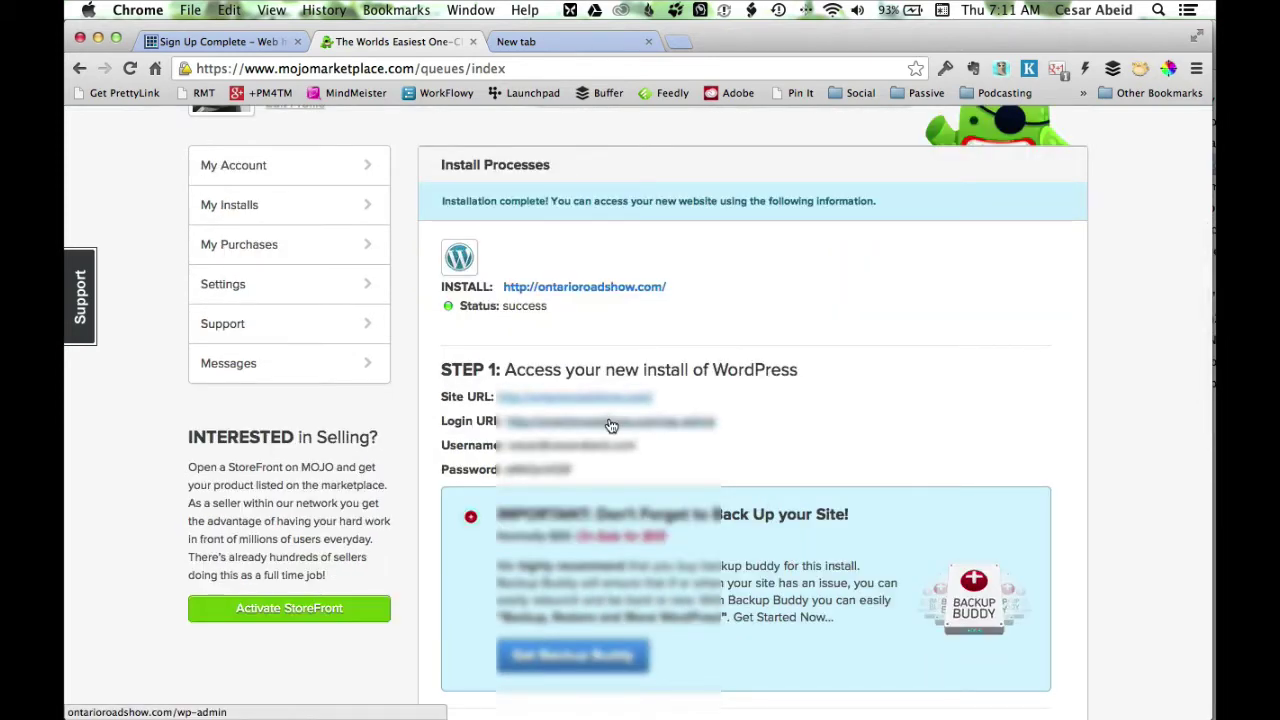
scroll(1000, 432, "down", 1)
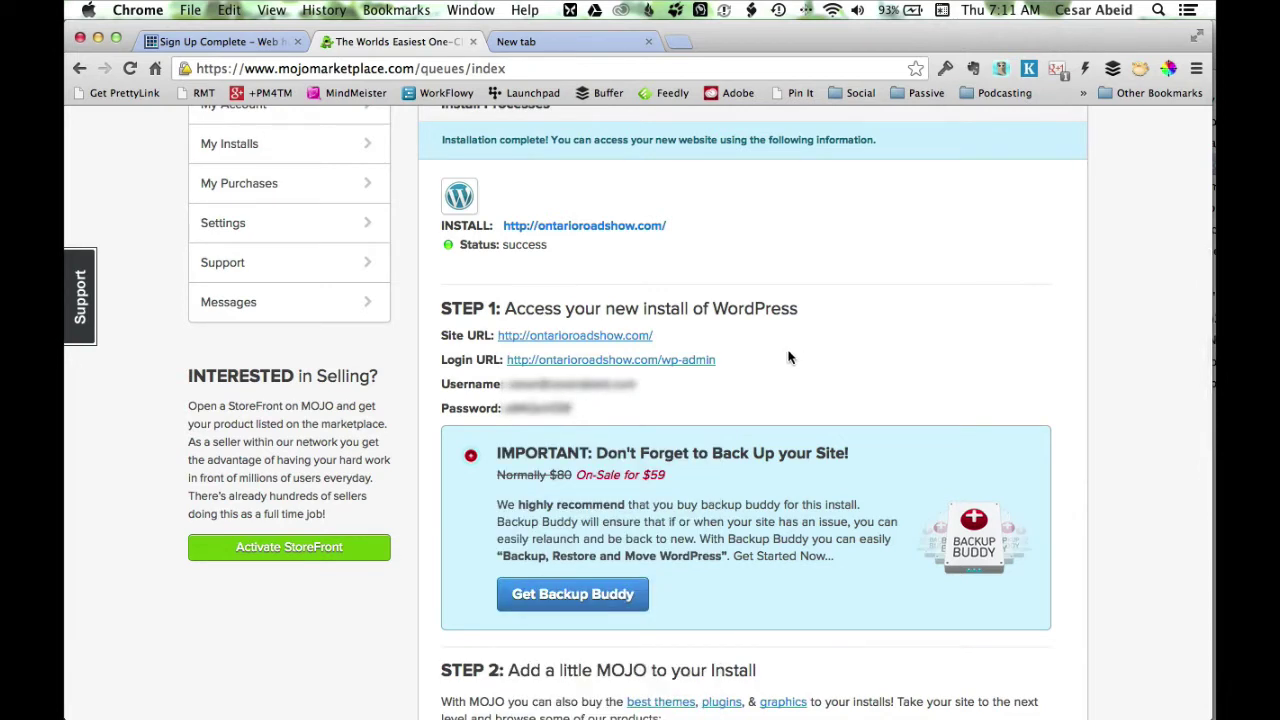
Copy the generated WordPress admin password from the install details.
double_click(531, 409)
right_click(531, 411)
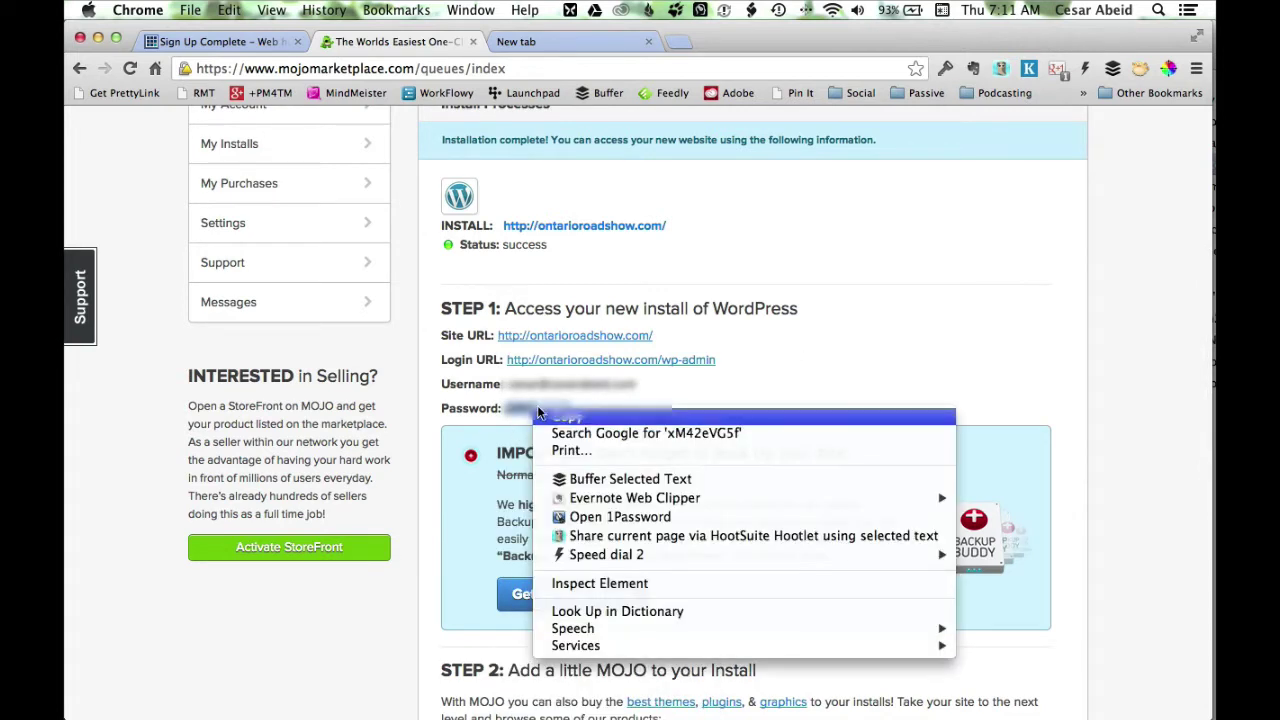
left_click(550, 415)
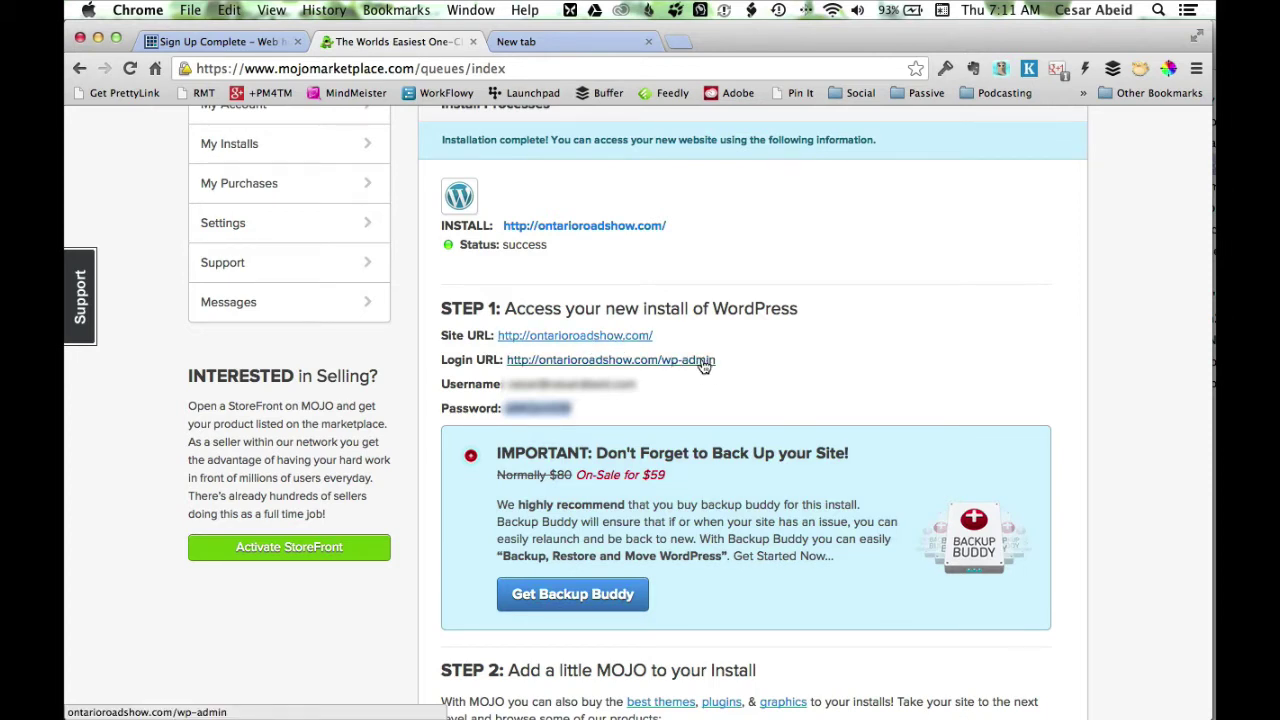
Visit the new ontarioroadshow.com site and review its default Hello world! front page.
left_click(629, 337)
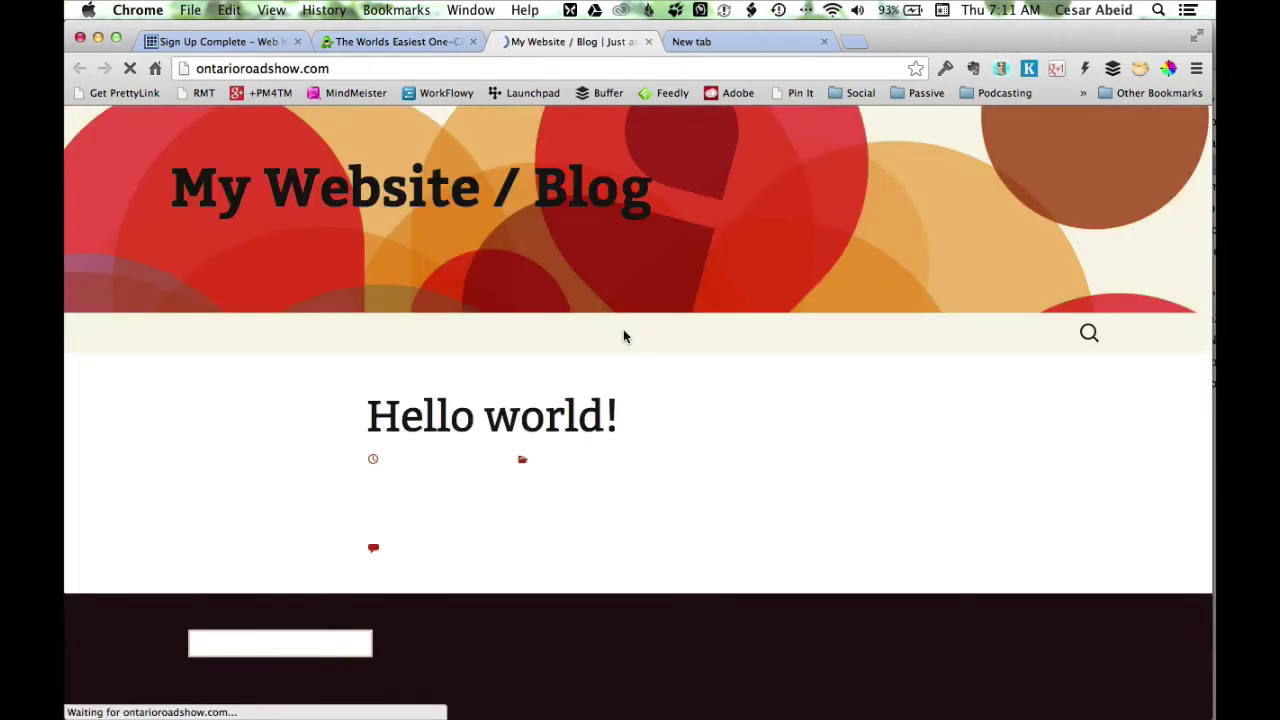
scroll(950, 431, "down", 3)
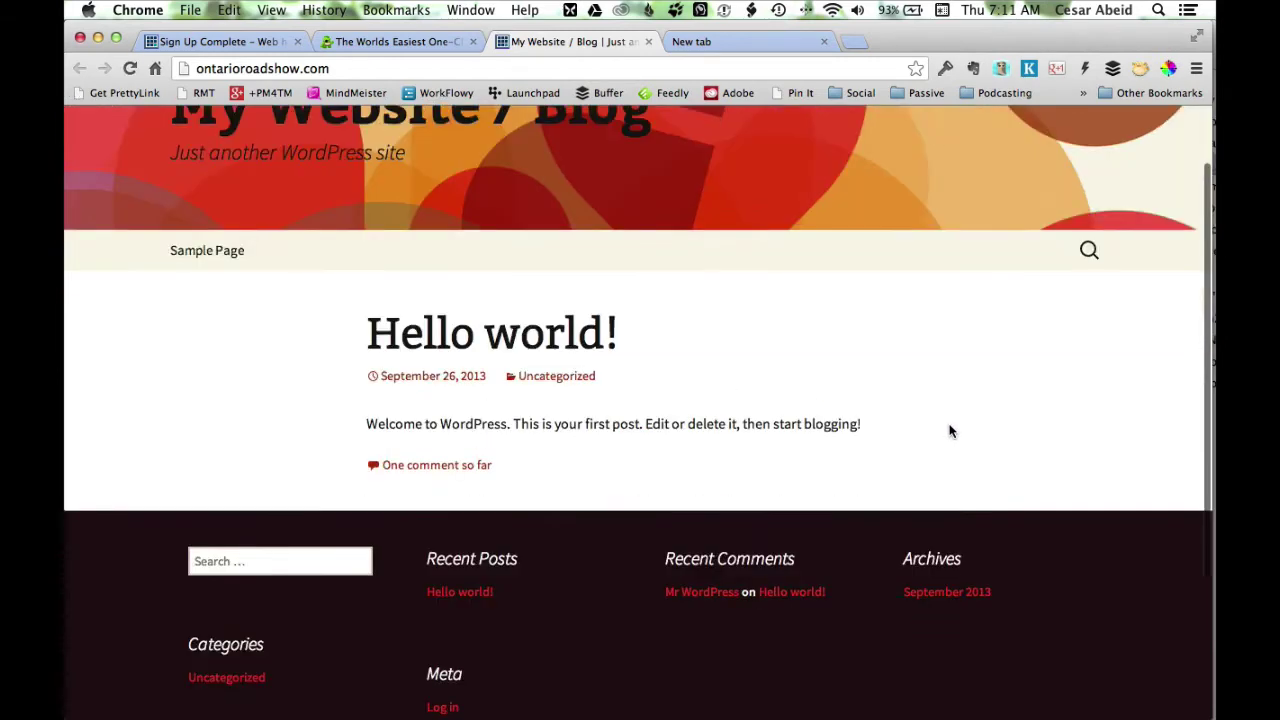
scroll(951, 431, "down", 3)
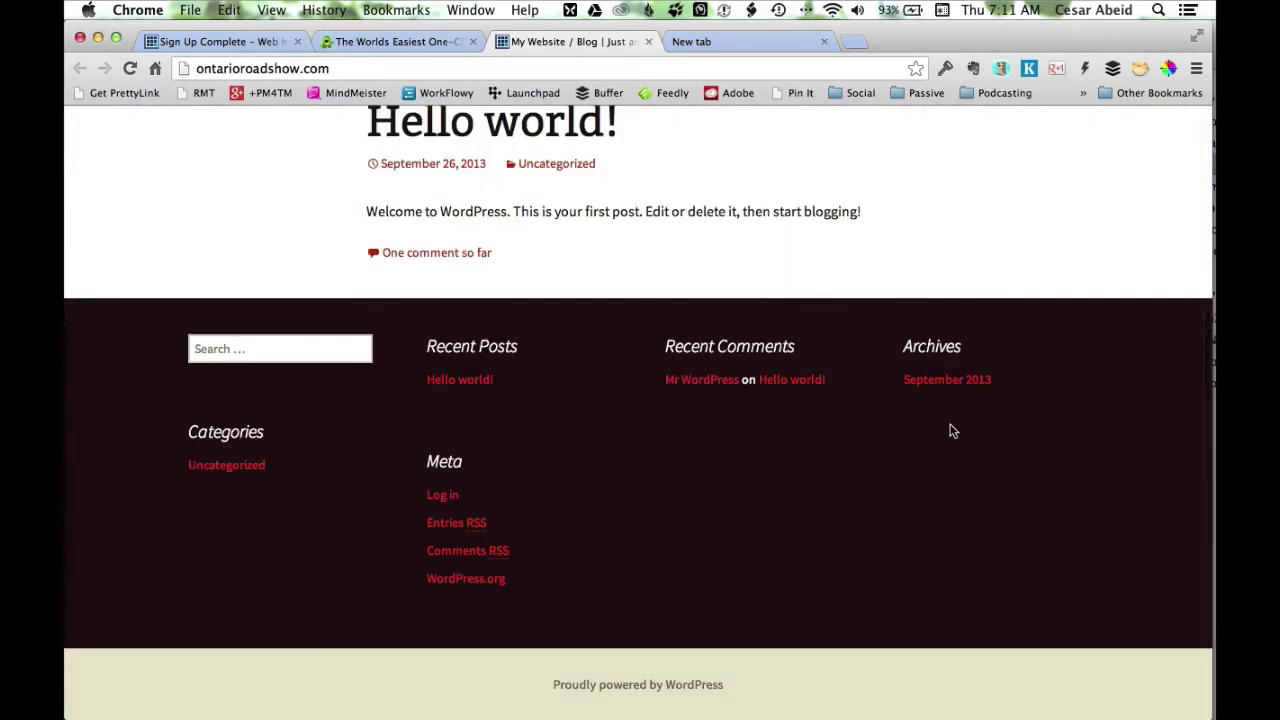
scroll(952, 431, "up", 6)
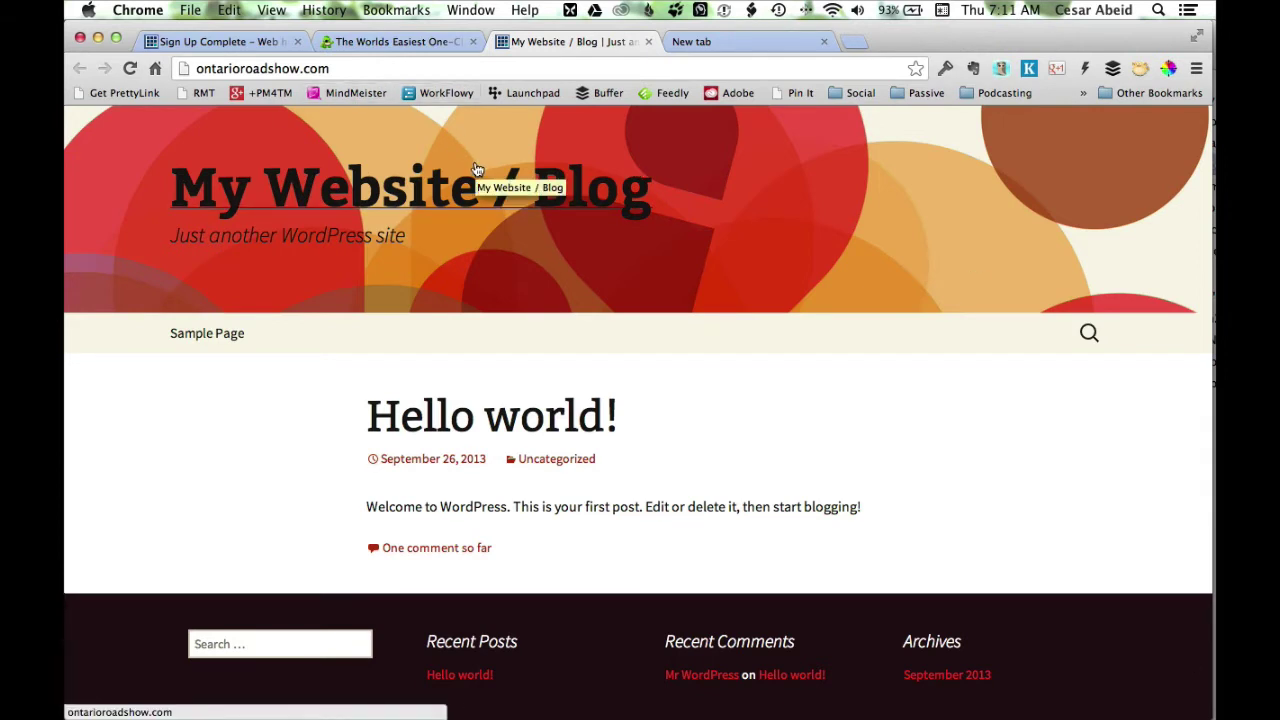
scroll(740, 207, "down", 3)
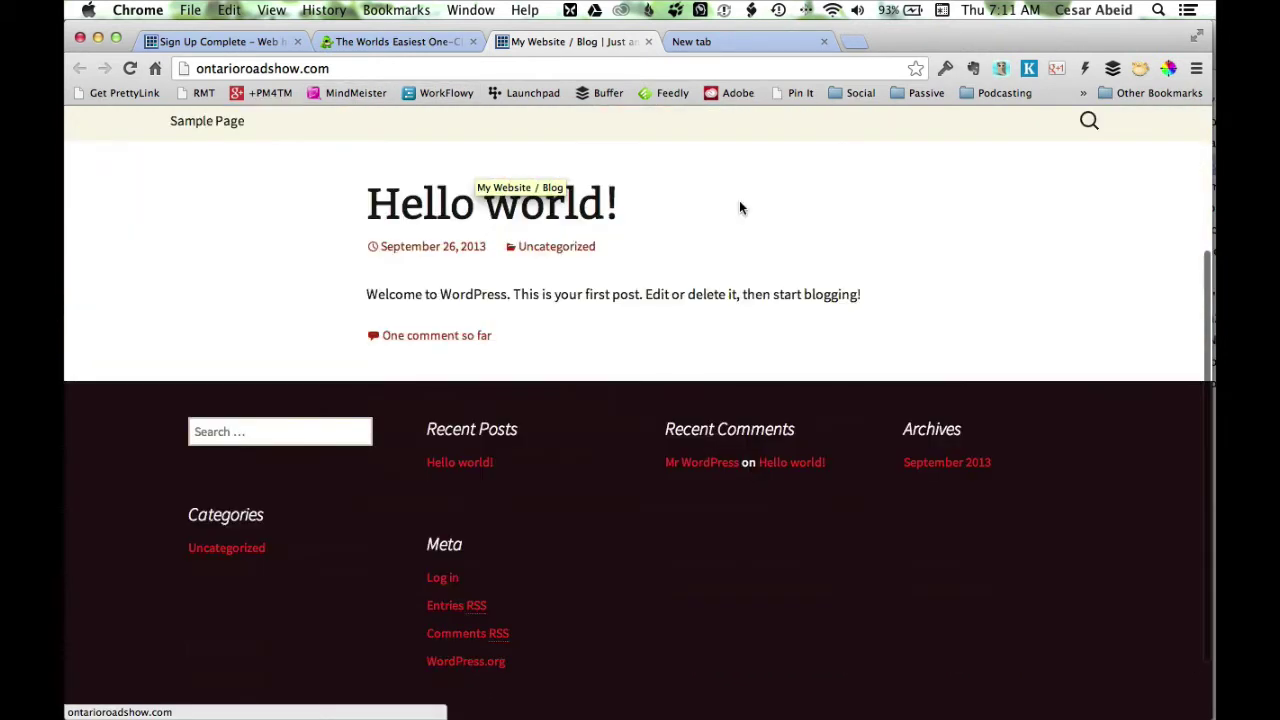
scroll(739, 199, "down", 1)
scroll(735, 190, "up", 5)
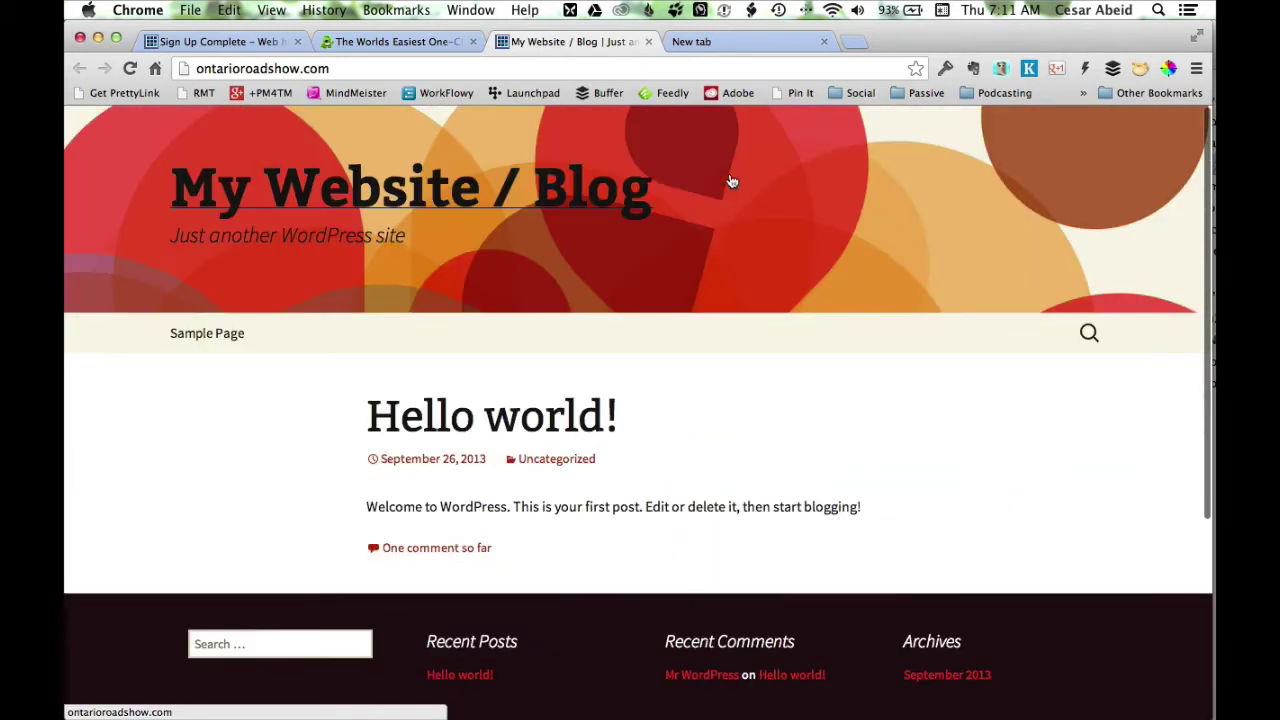
Open the new site's WordPress login page from the MOJO install details.
left_click(393, 41)
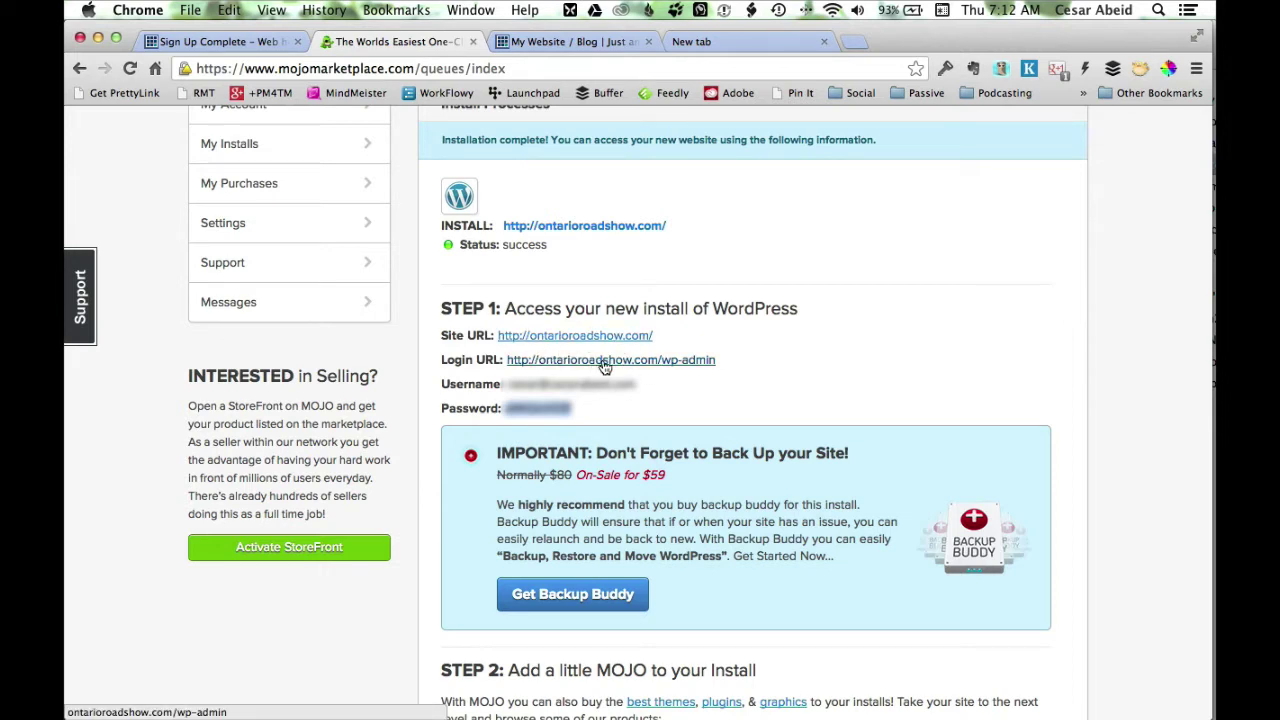
left_click(699, 366)
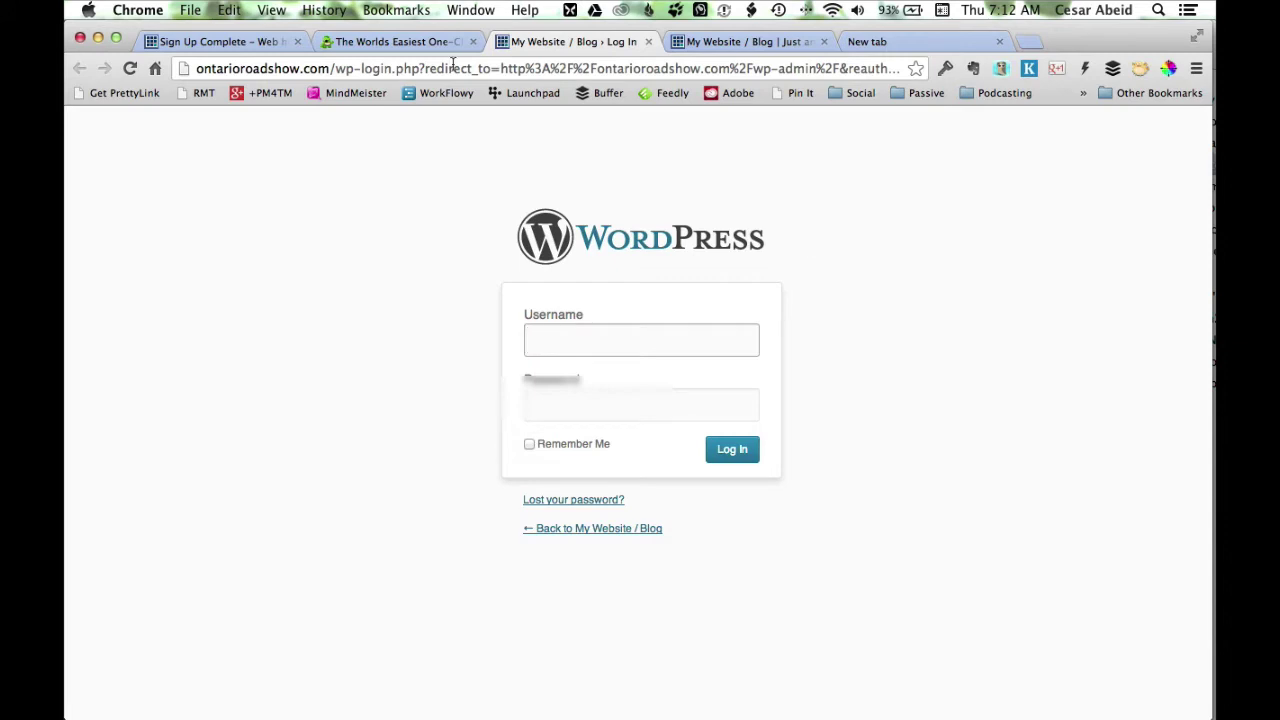
left_click(407, 42)
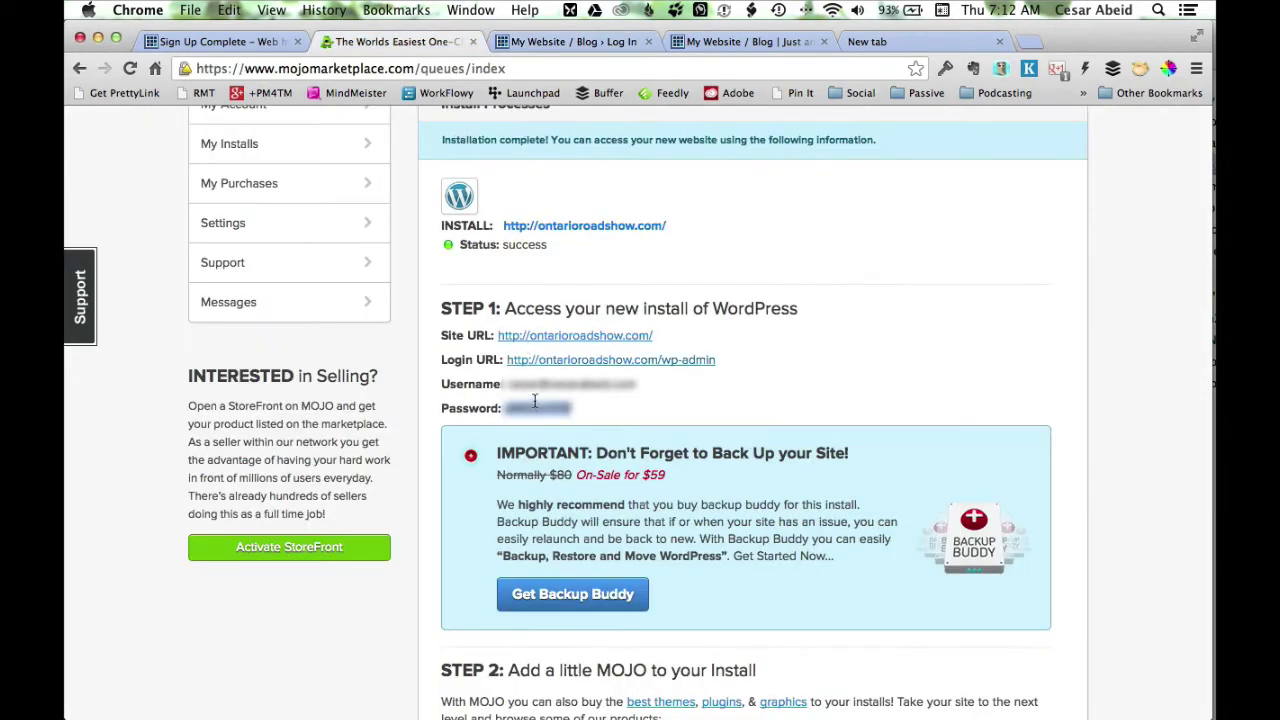
left_click(574, 43)
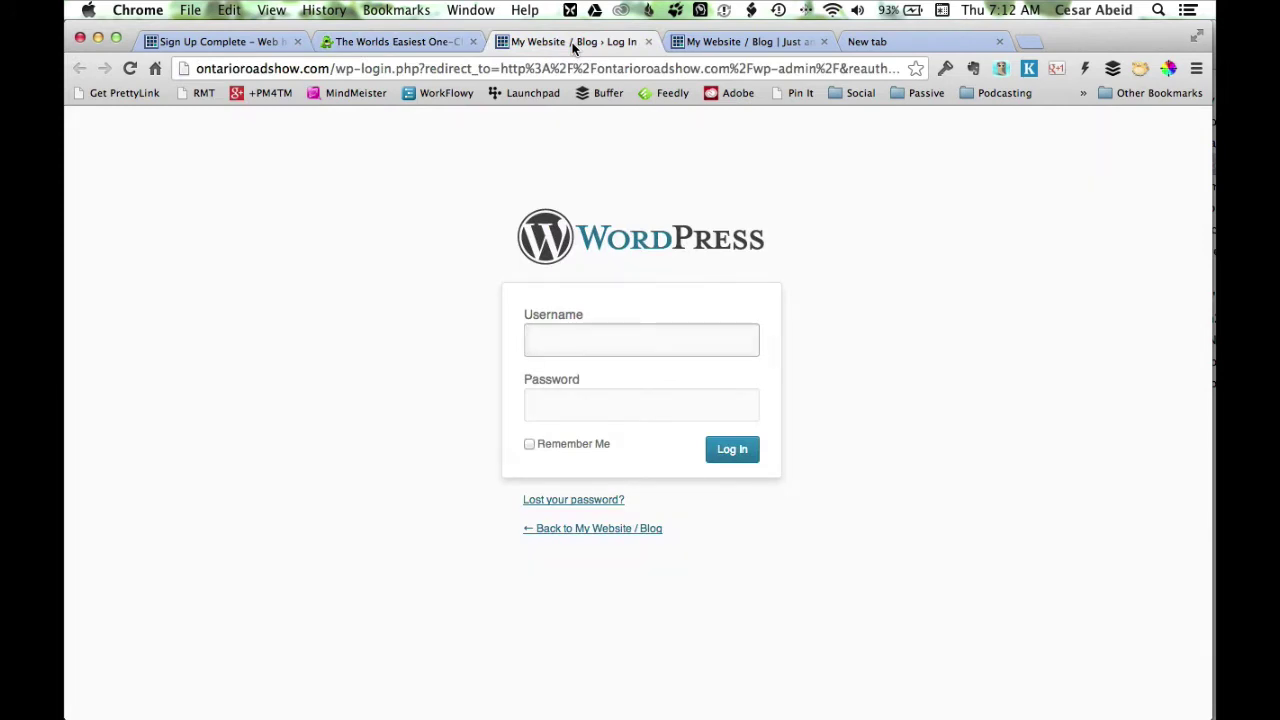
Sign in with the pasted admin username and password.
key("super+v")
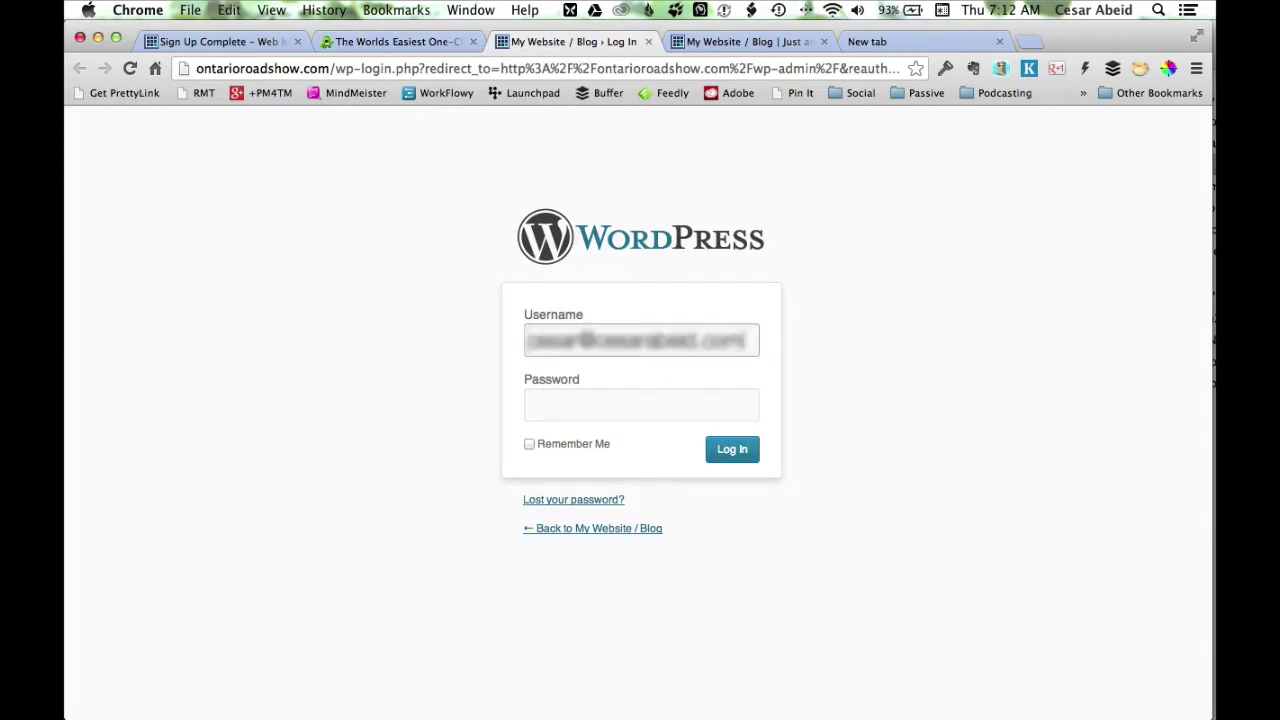
key("Tab")
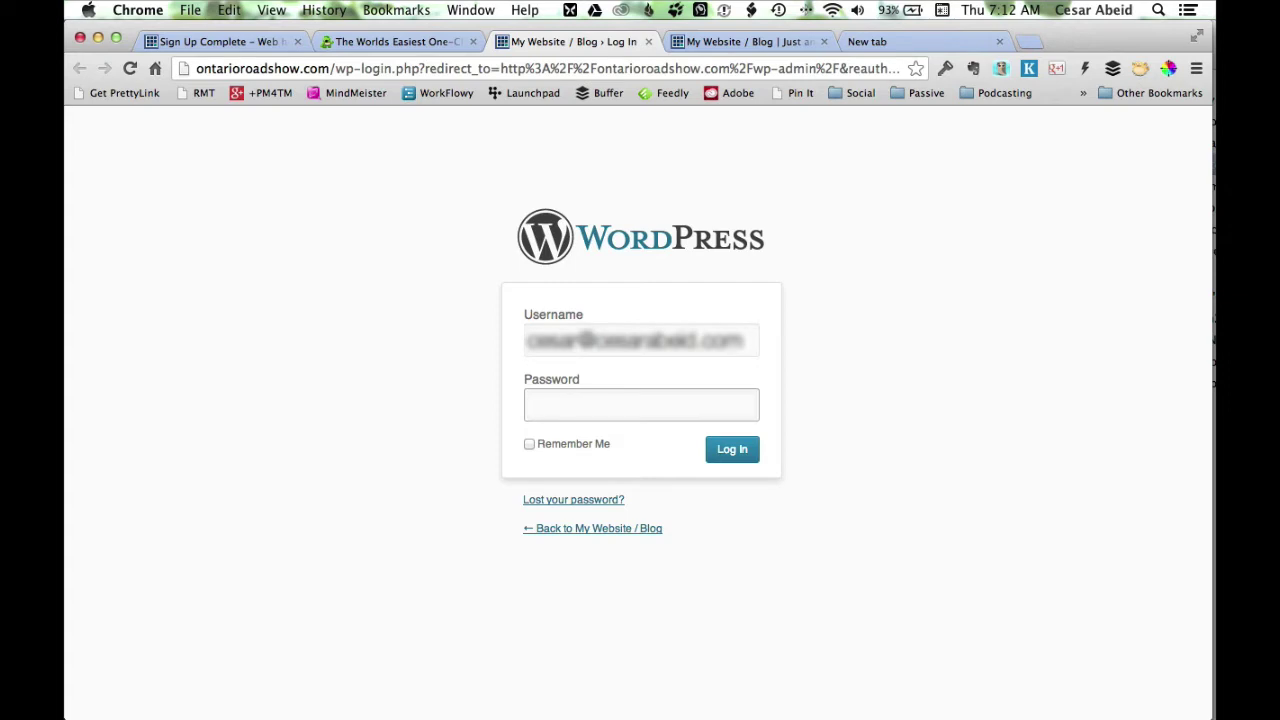
key("super+v")
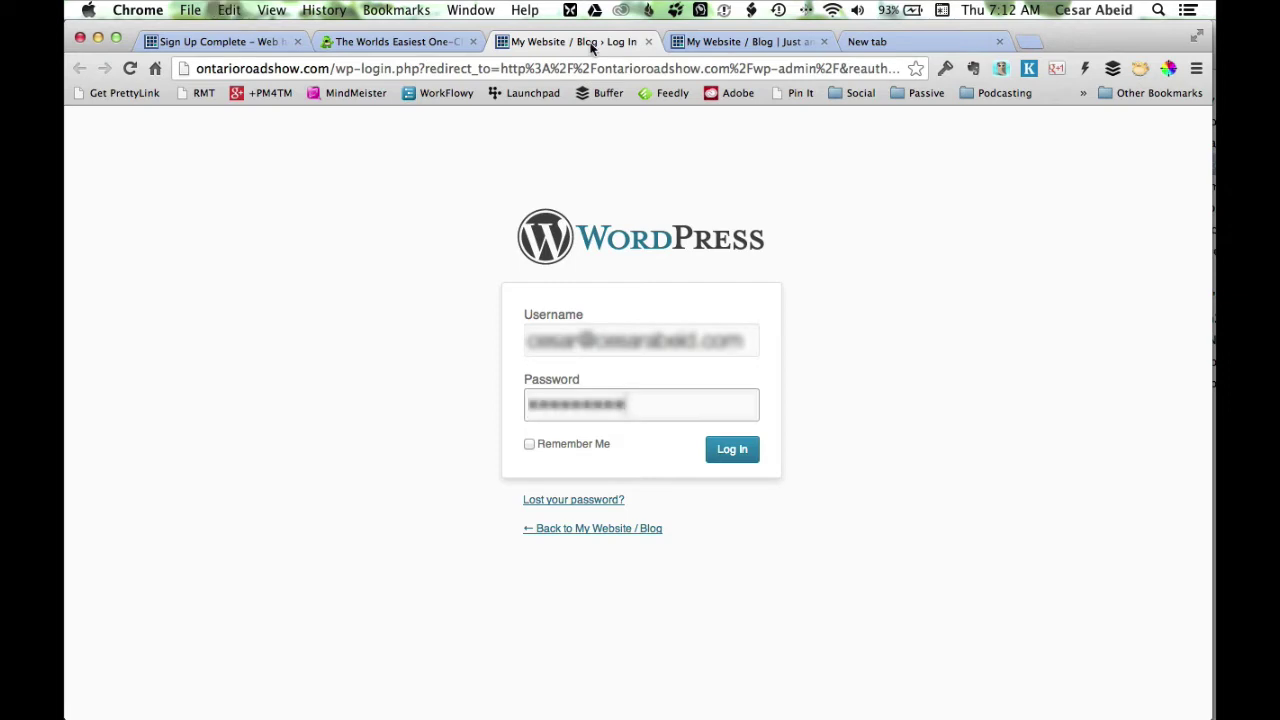
left_click(734, 450)
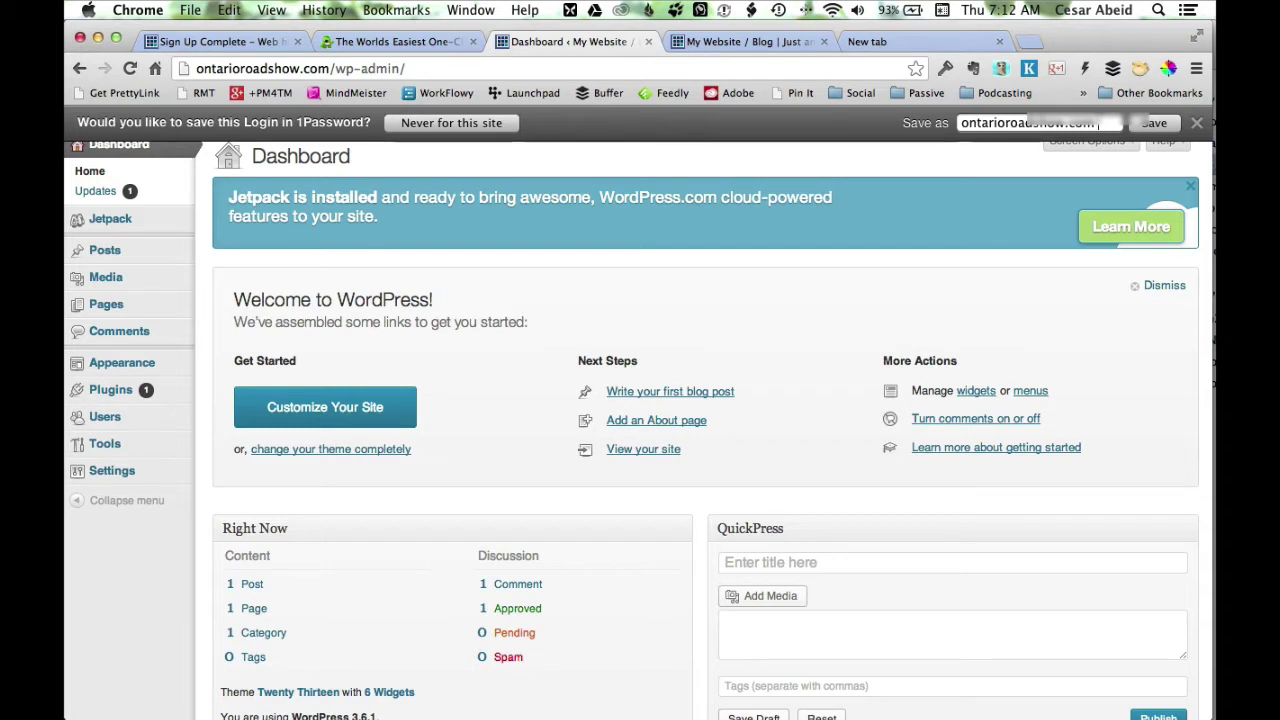
Save the site's login to 1Password, naming the entry with 'Login'.
type("Login")
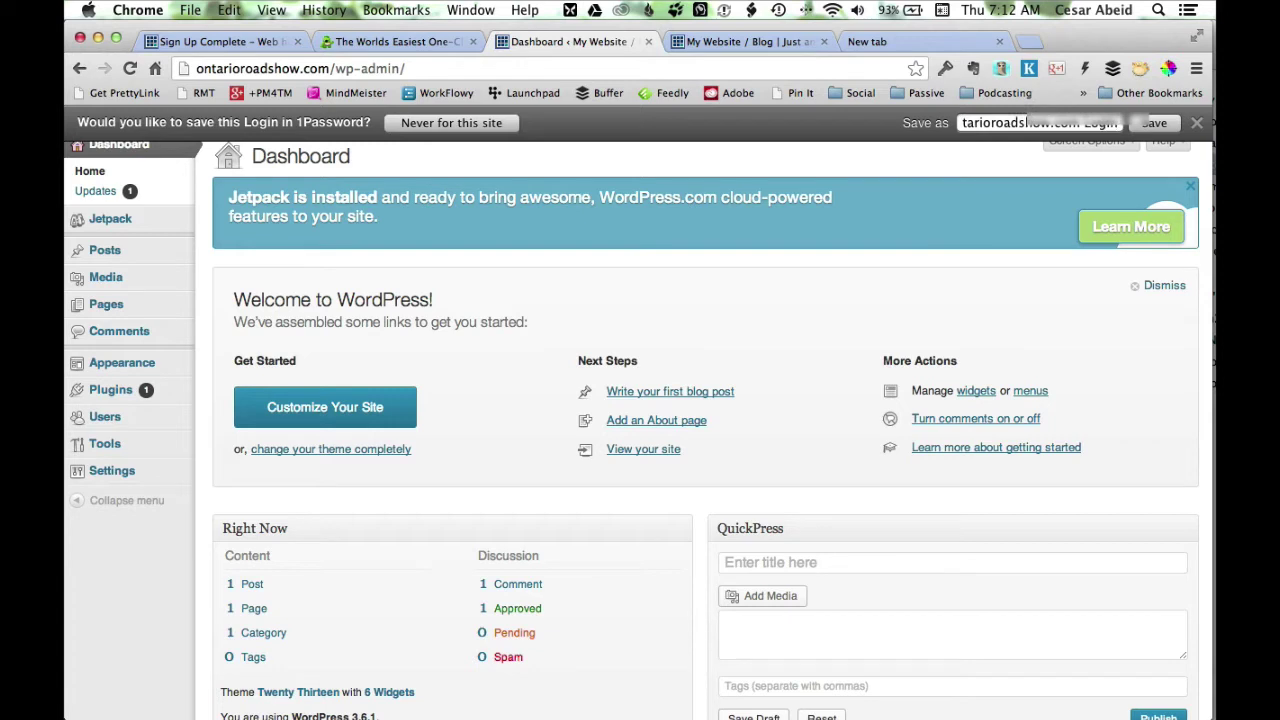
left_click(1156, 122)
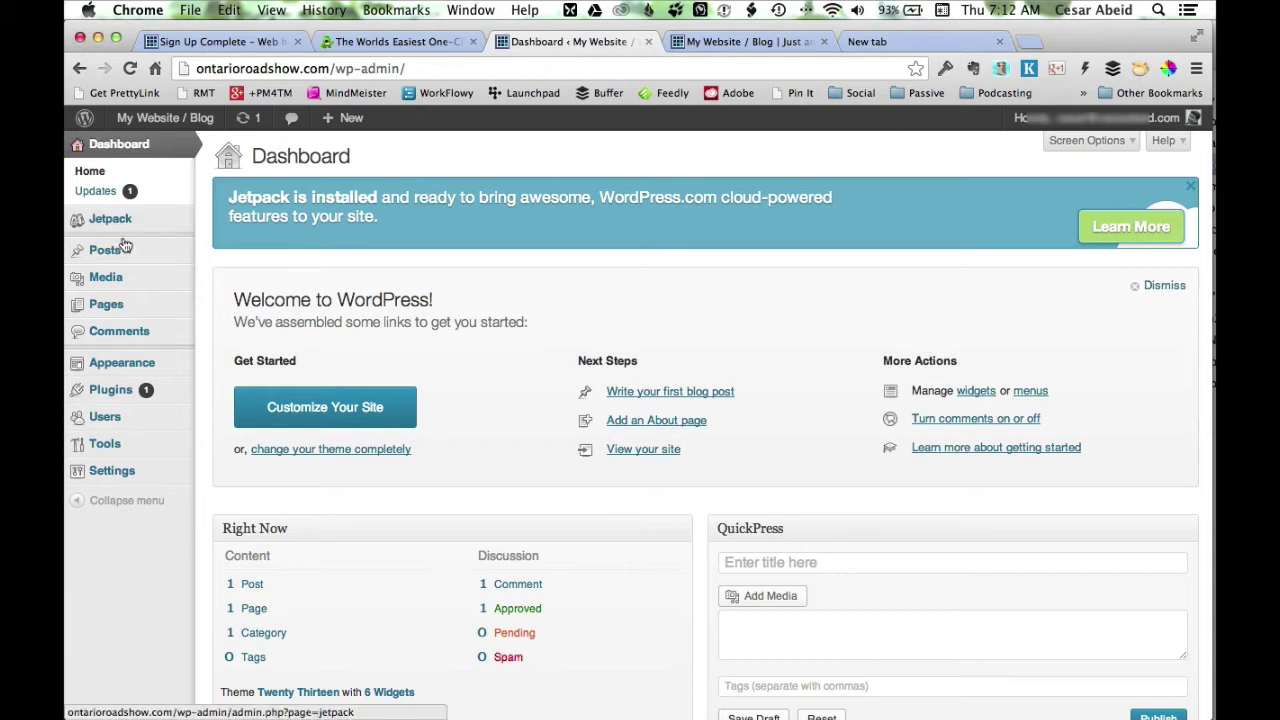
mouse_move(117, 257)
mouse_move(117, 304)
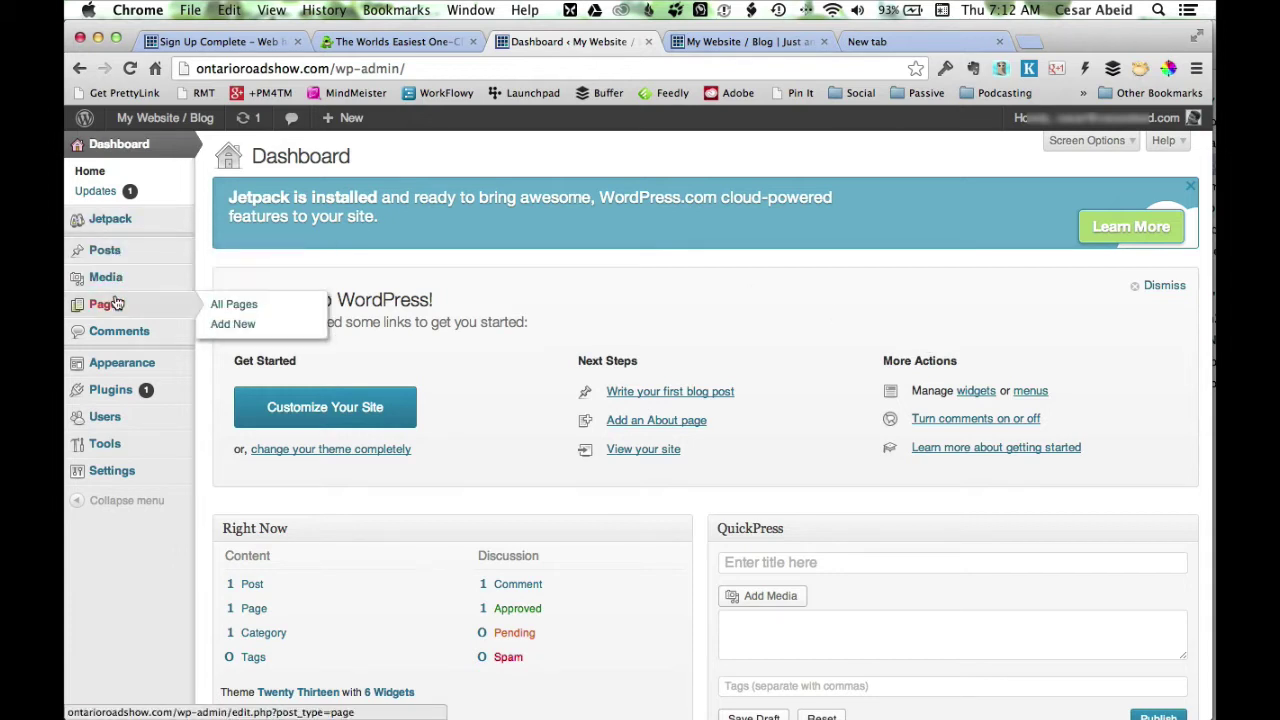
mouse_move(125, 370)
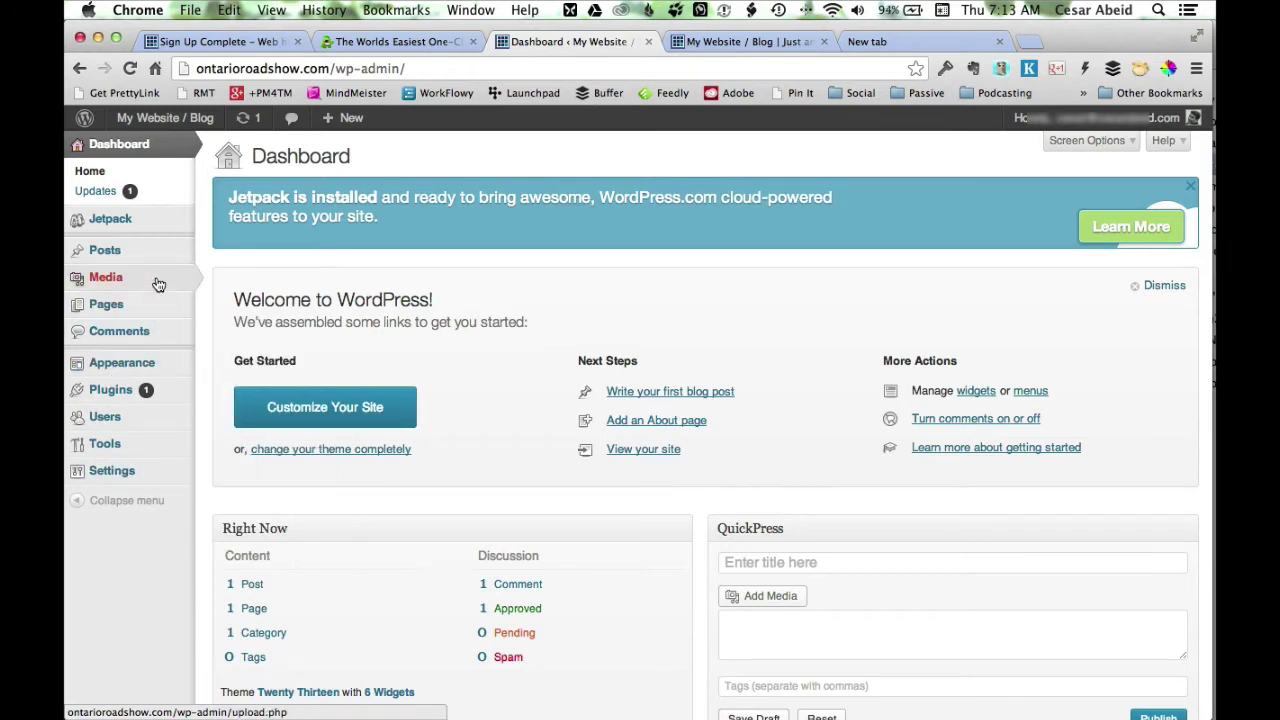
mouse_move(160, 261)
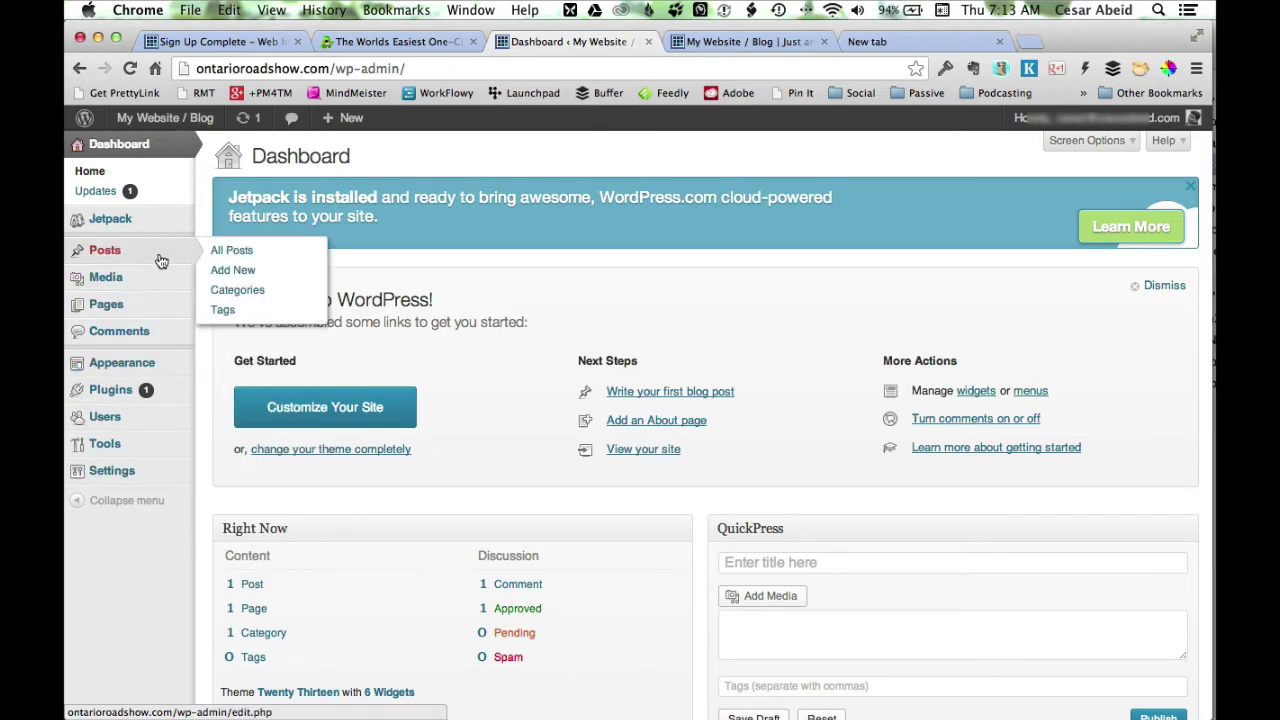
Publish a post titled 'This is my first blog post' with body 'Hello world!! This is my first blog post!'.
left_click(246, 271)
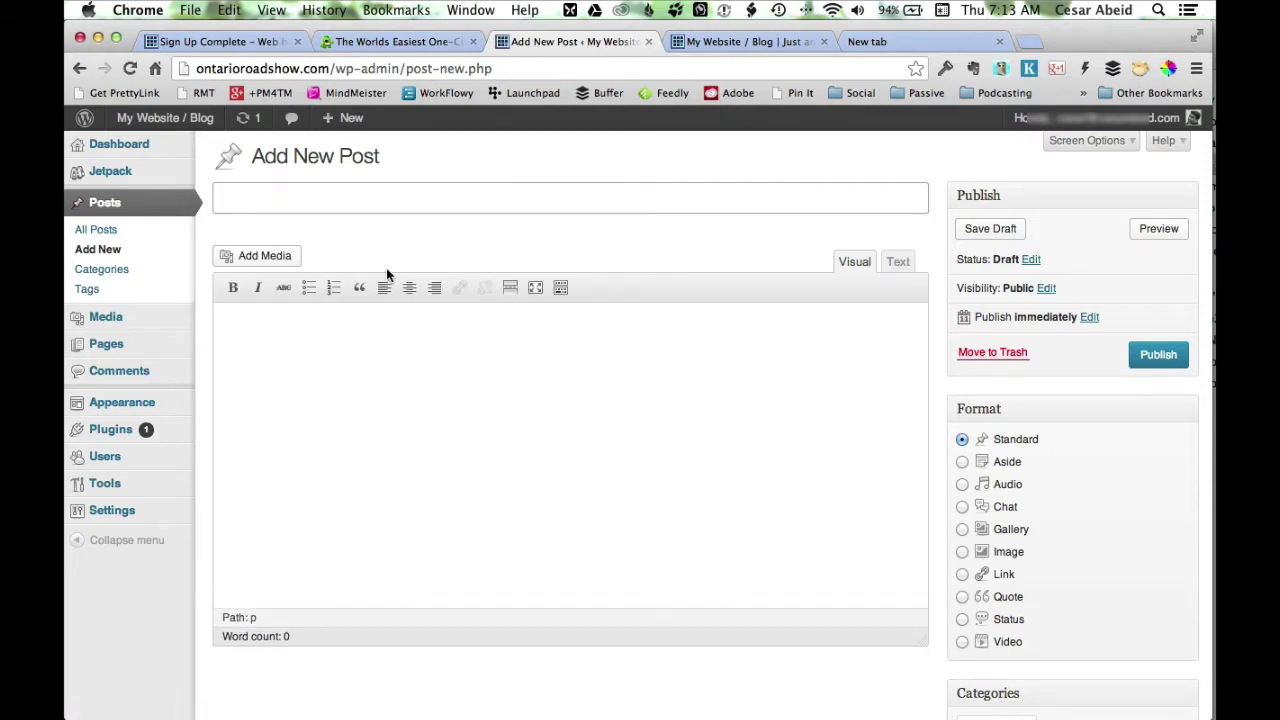
type("This is my first blog post")
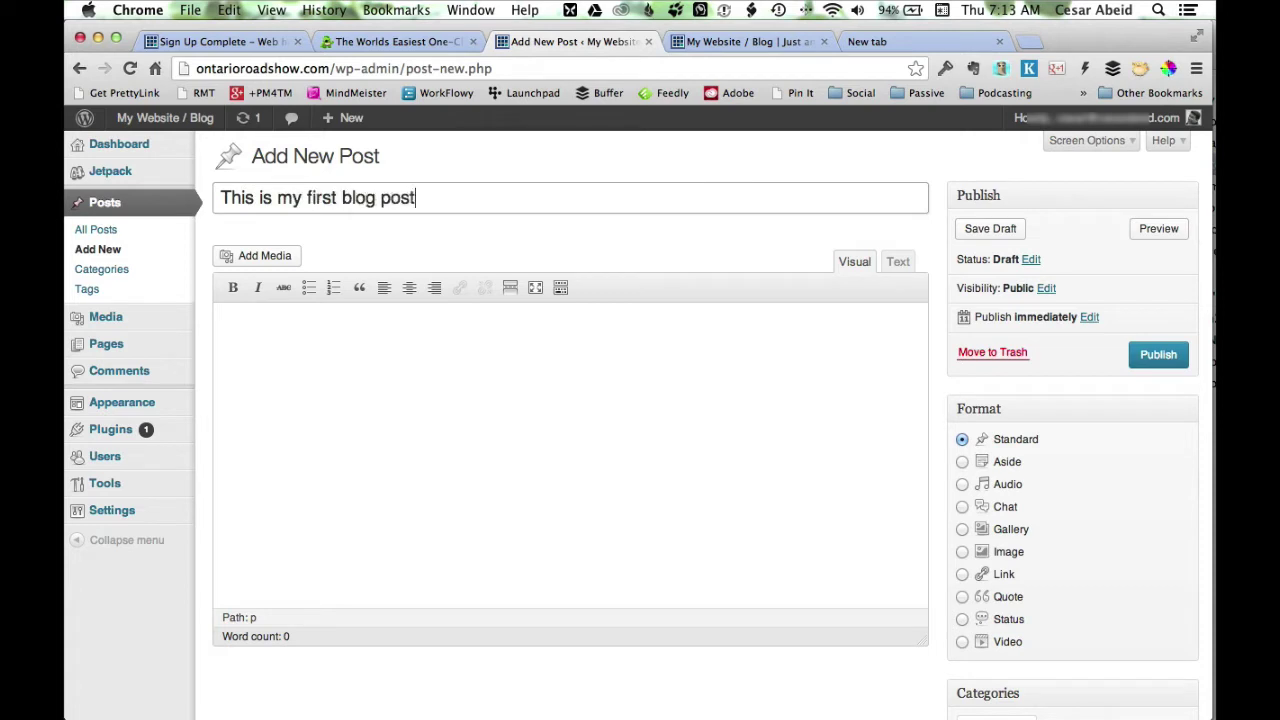
left_click(223, 320)
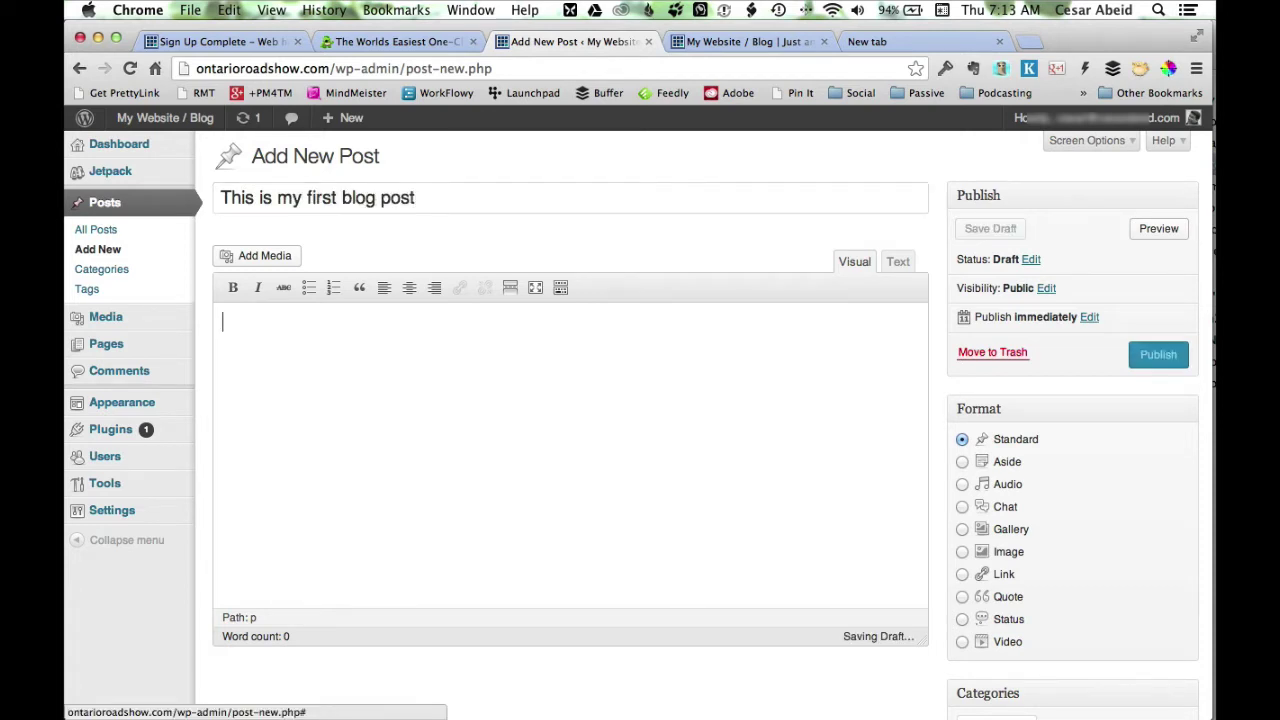
type("Hel")
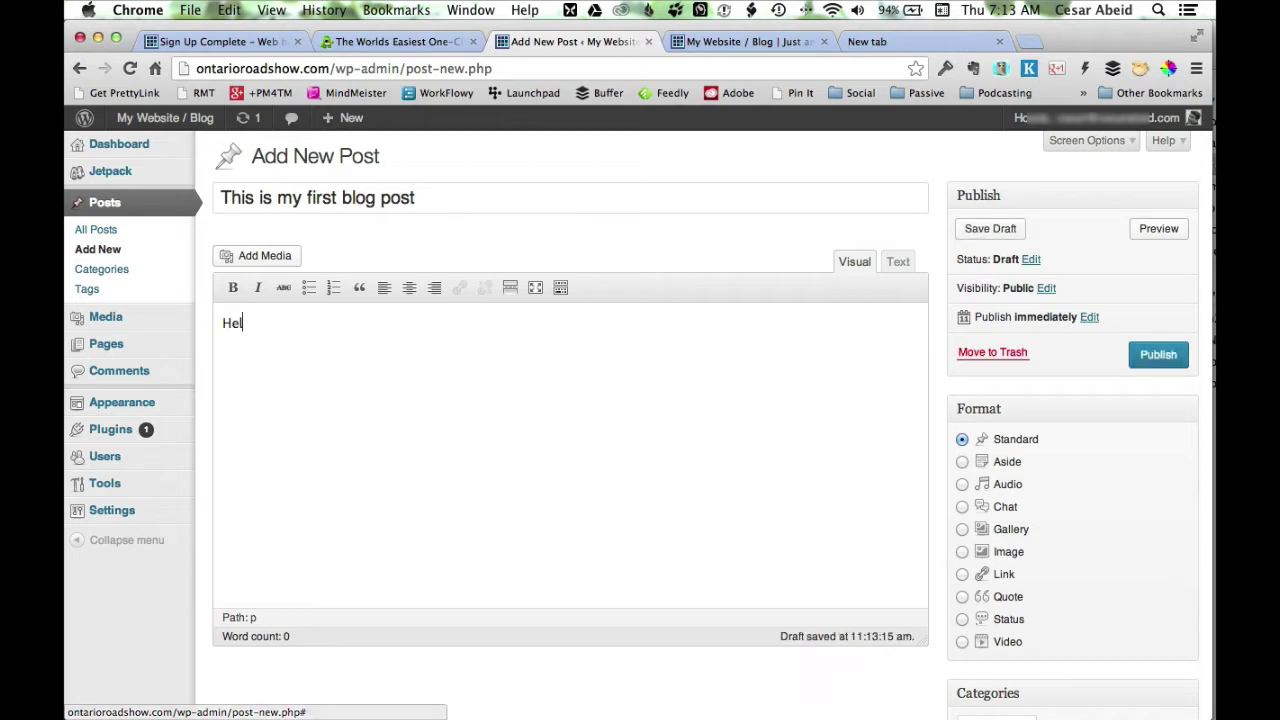
type("lo world")
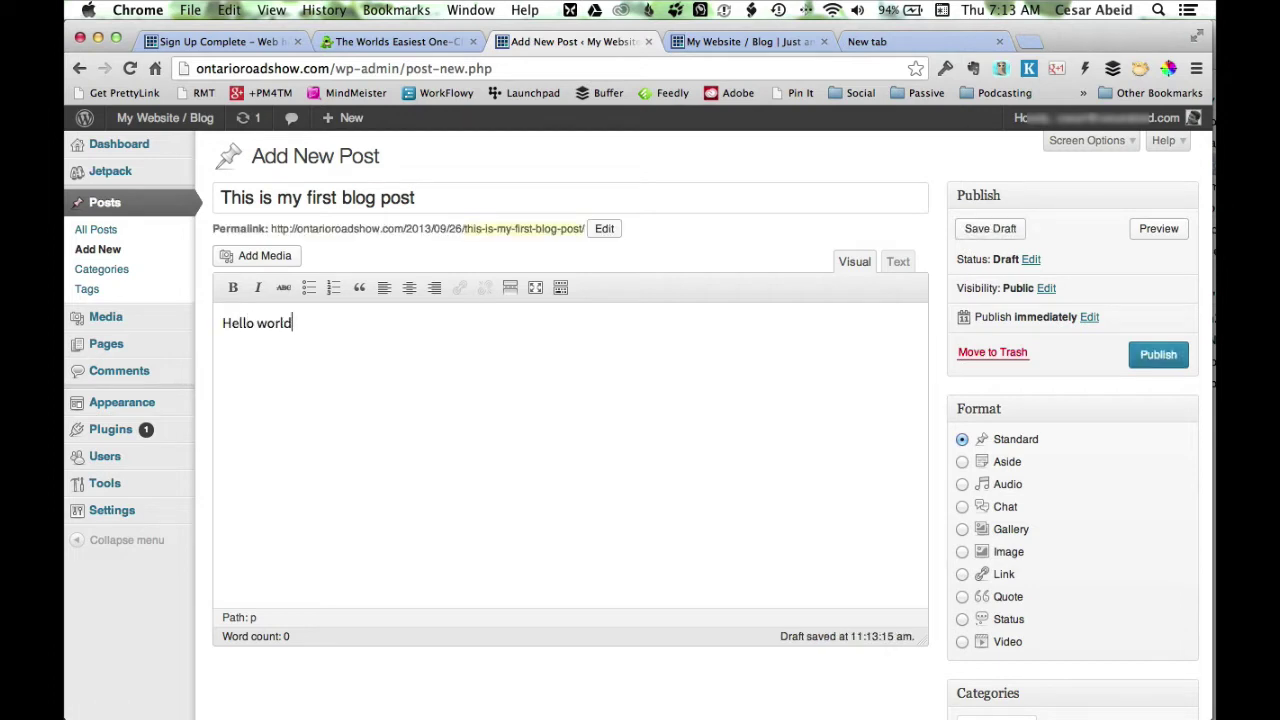
type("!! This is my first blog post!")
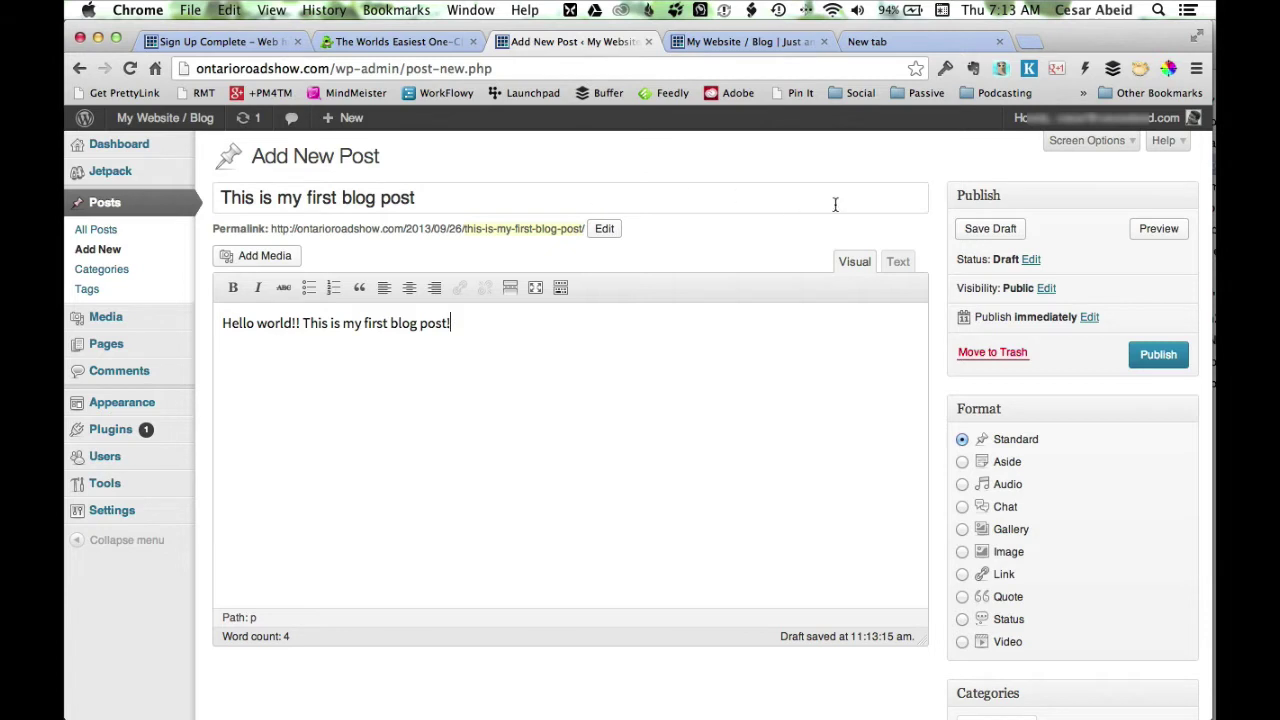
scroll(837, 210, "down", 2)
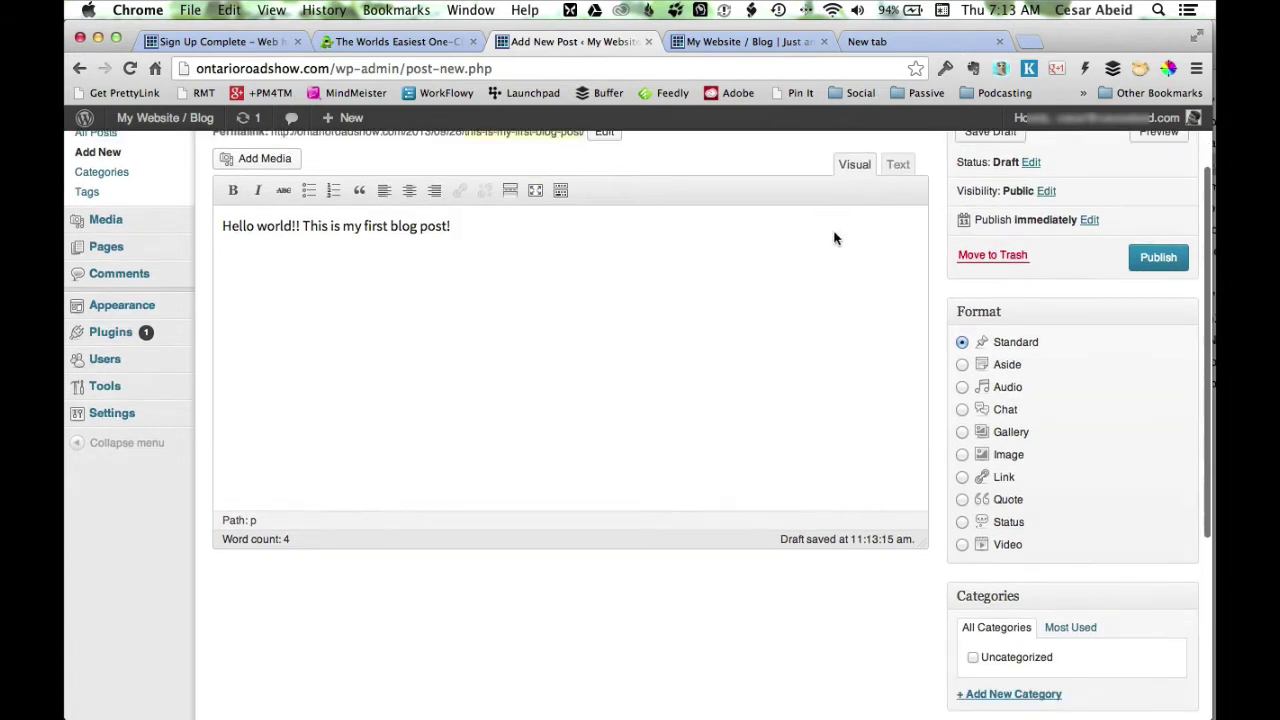
left_click(1157, 259)
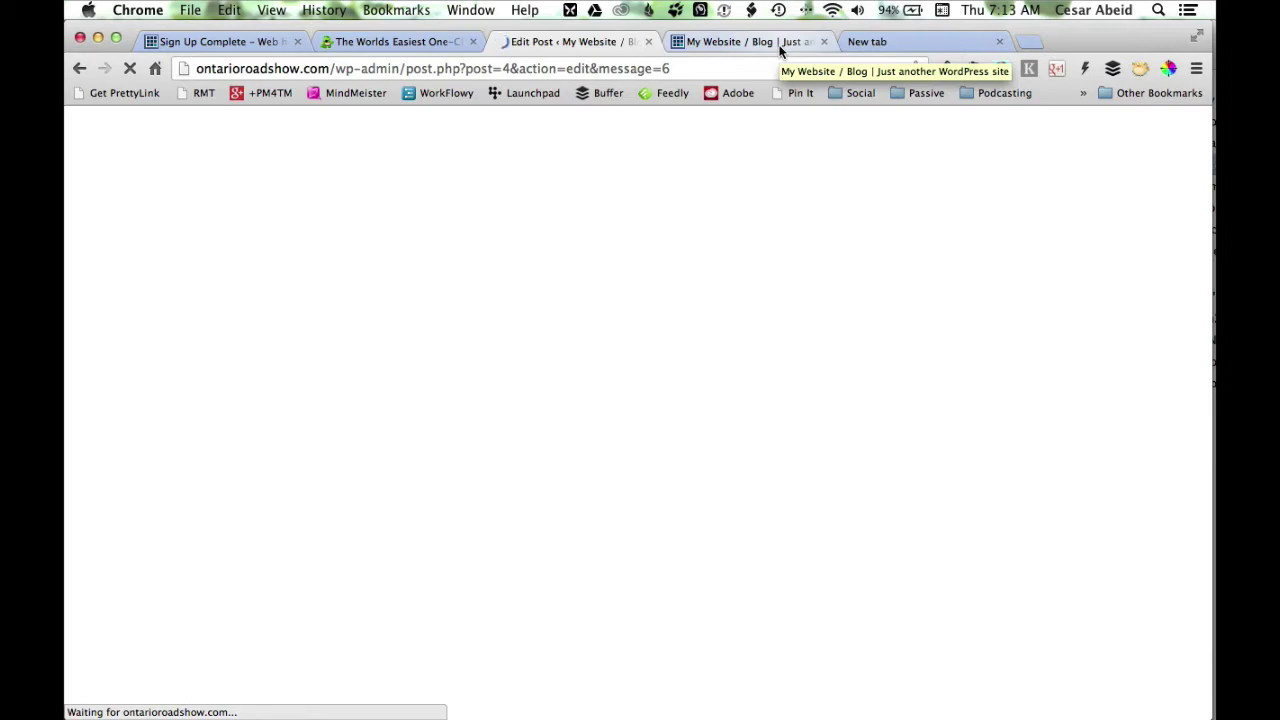
Reload the blog's front page to show 'This is my first blog post' above Hello world!
left_click(780, 45)
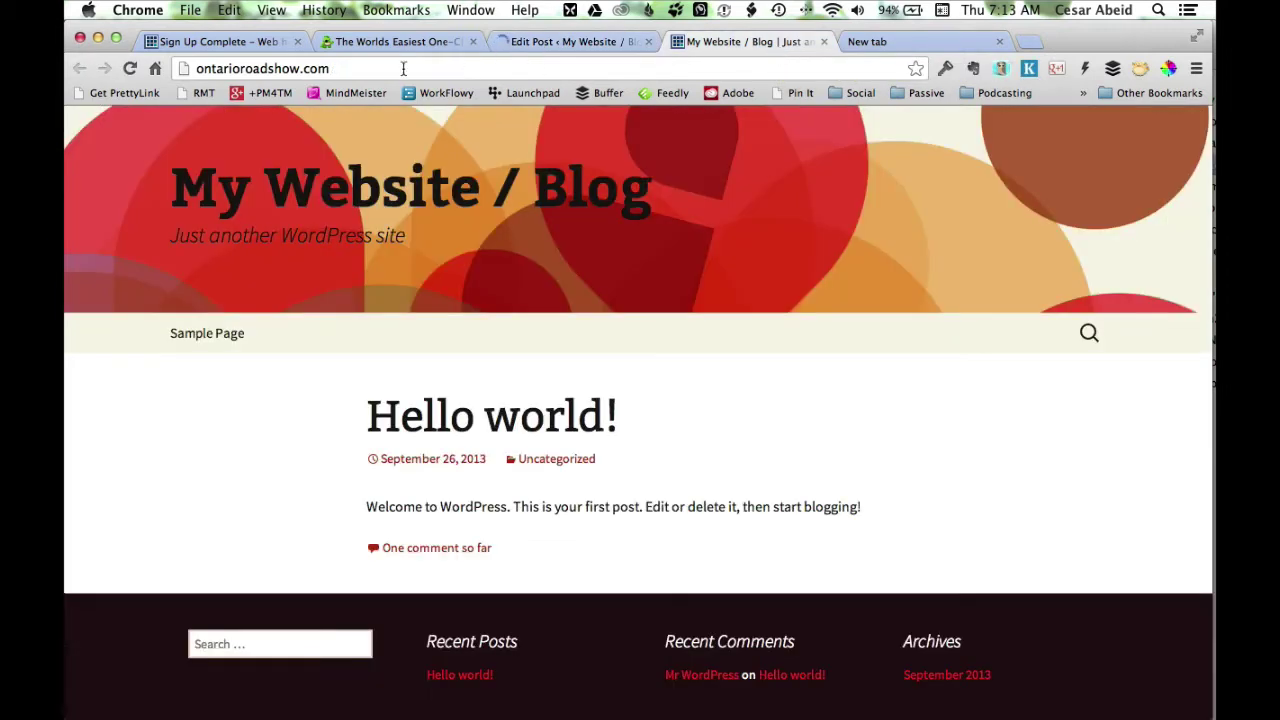
left_click(129, 68)
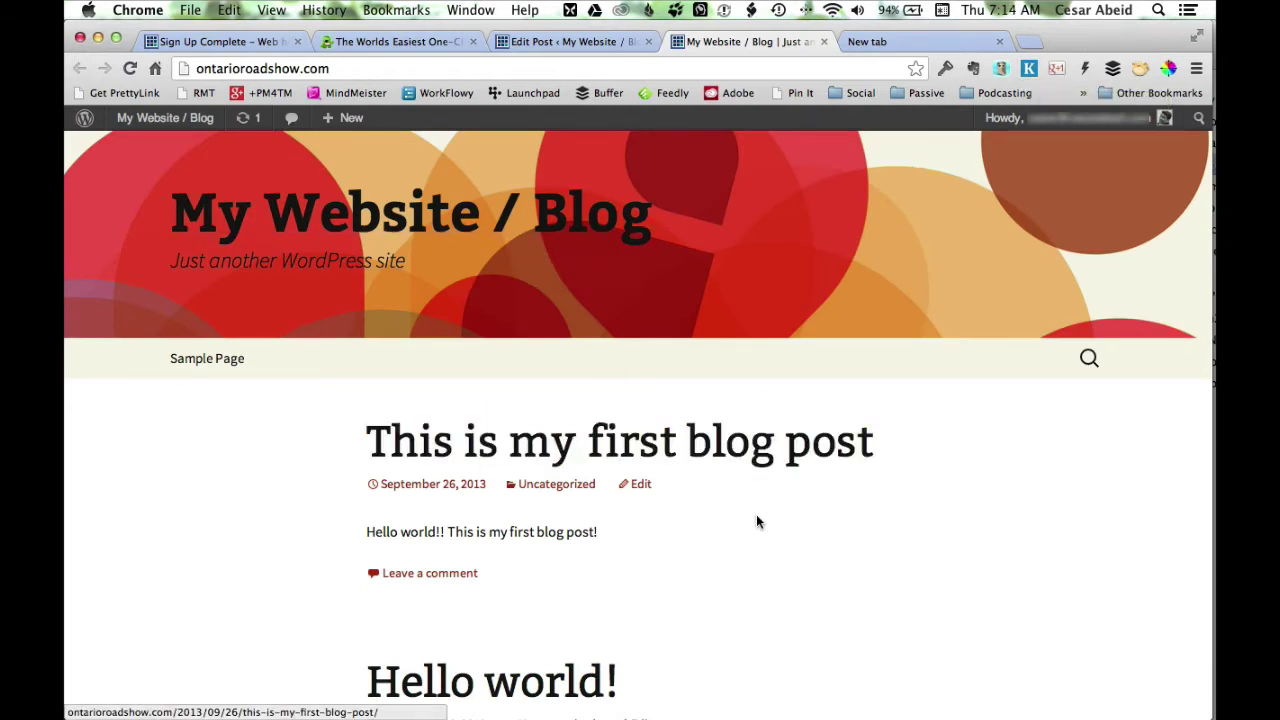
scroll(650, 518, "down", 1)
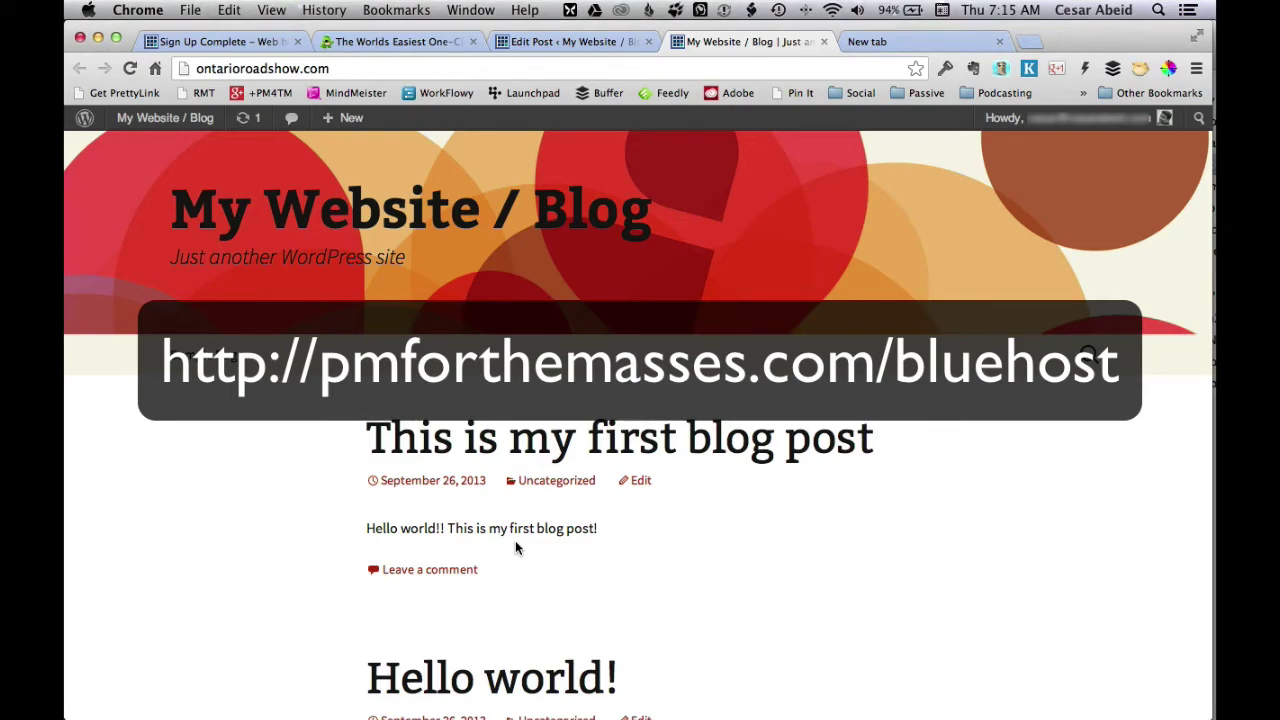
key("Escape")
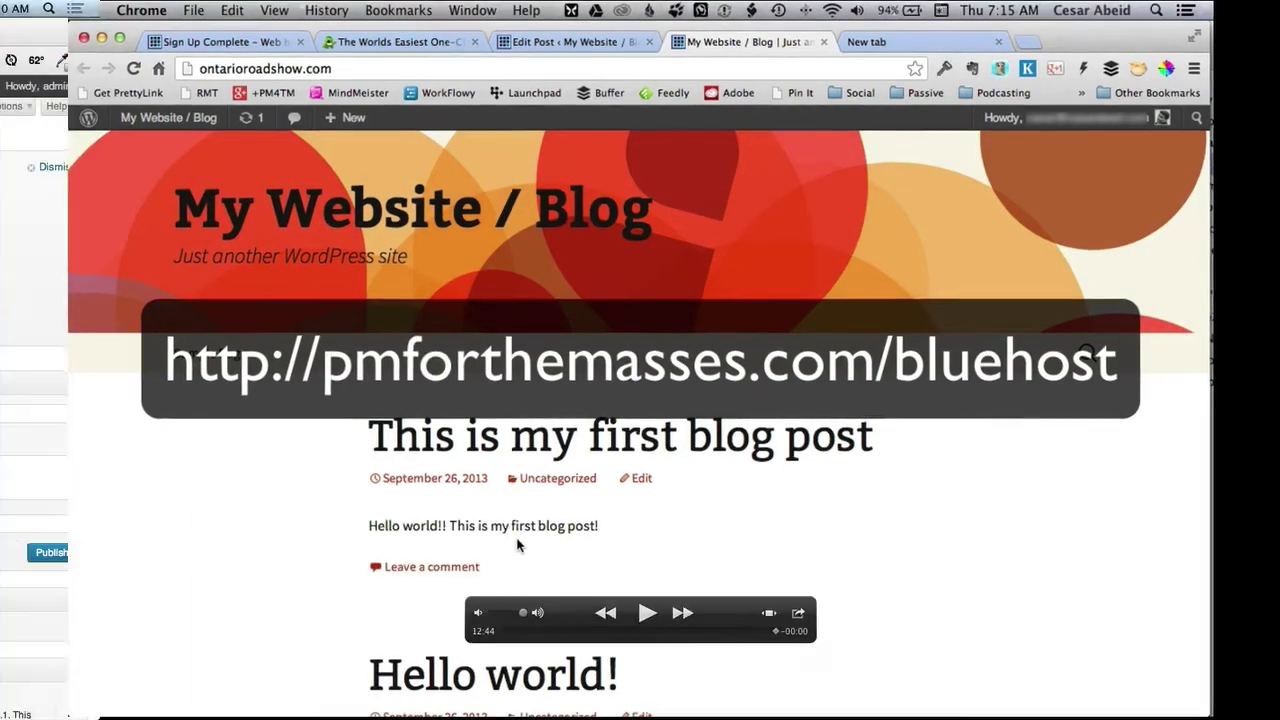
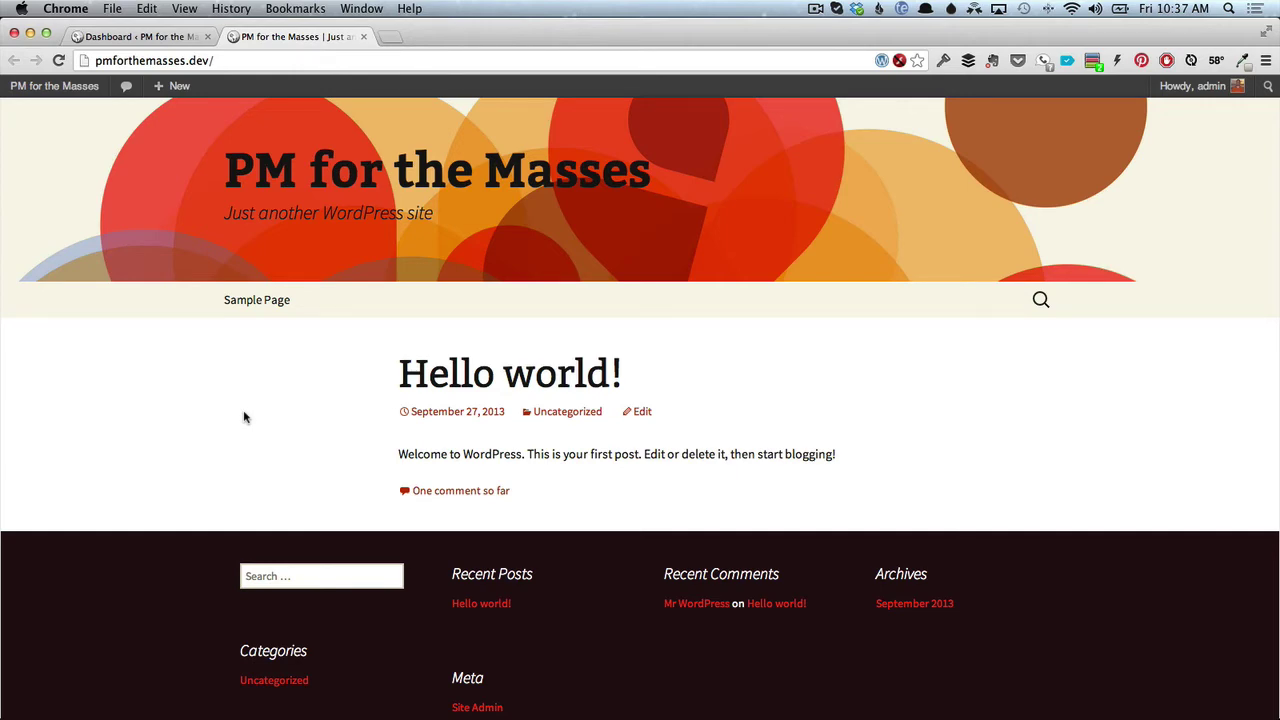
View the live pmforthemasses.com site in a new tab, then close it.
key("super+t")
type("pm")
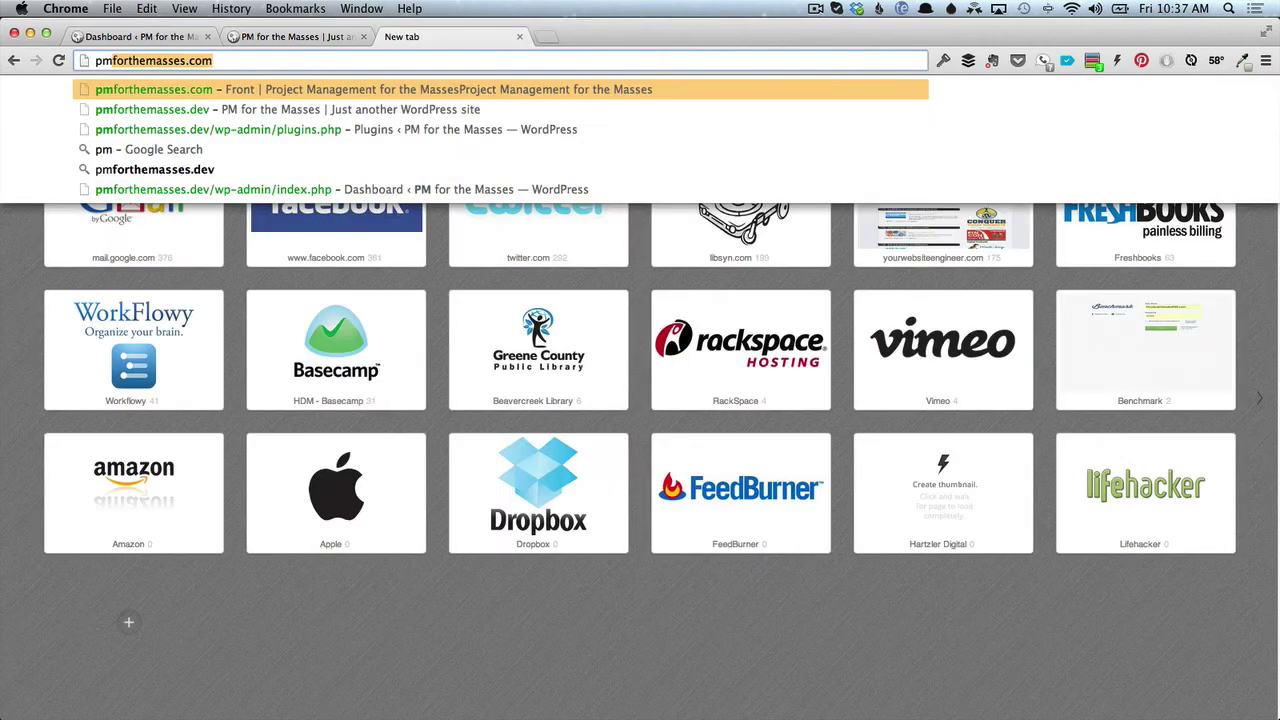
key("Return")
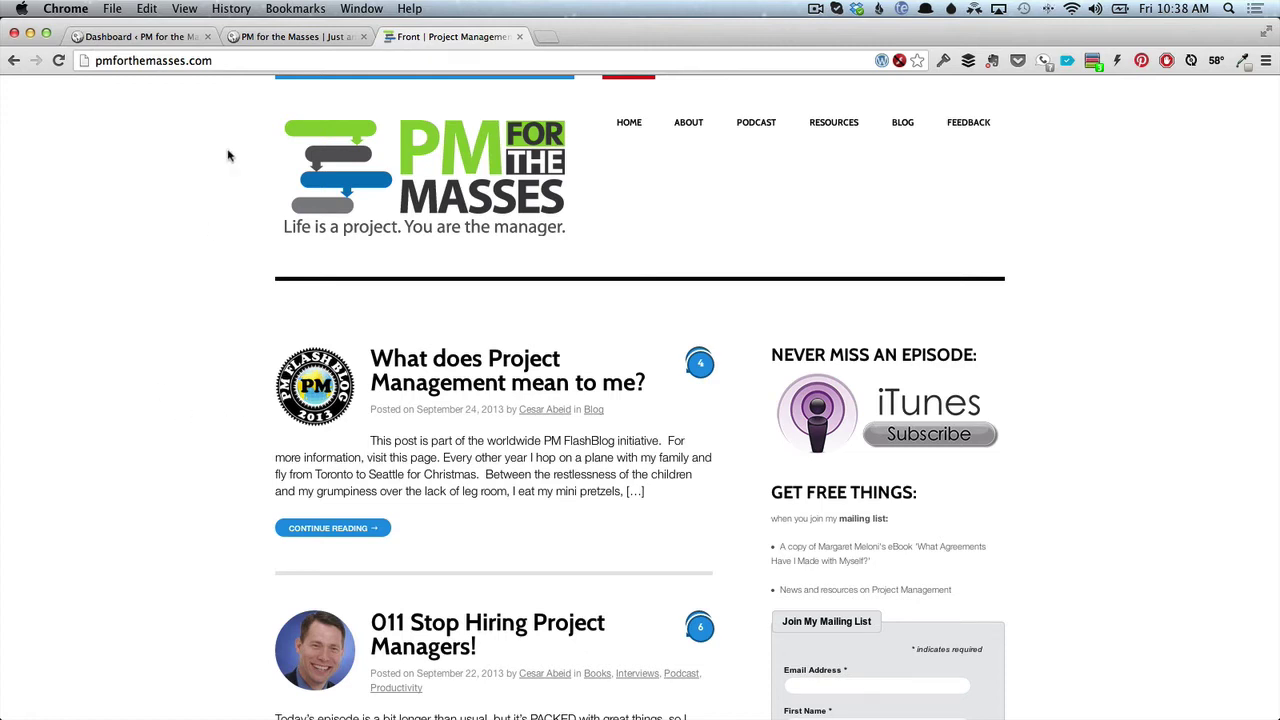
left_click(519, 36)
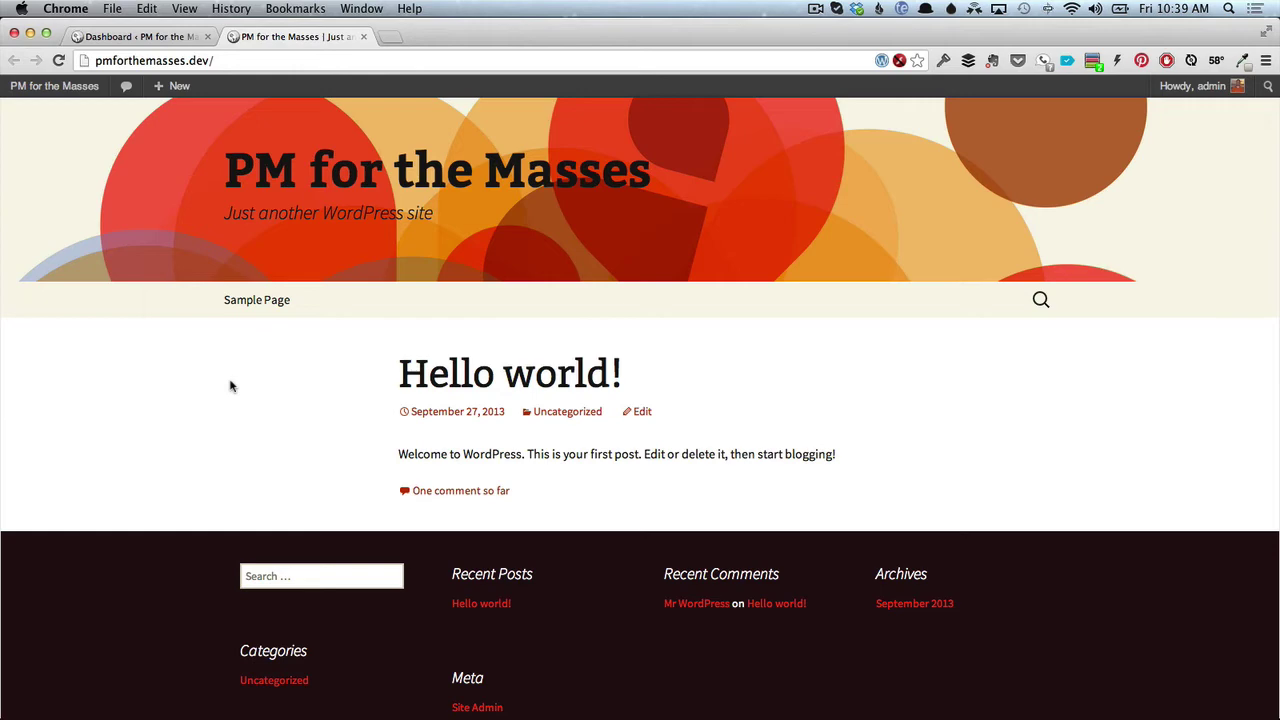
Dismiss the Welcome to WordPress panel, restore it via Screen Options, and dismiss it again.
left_click(160, 37)
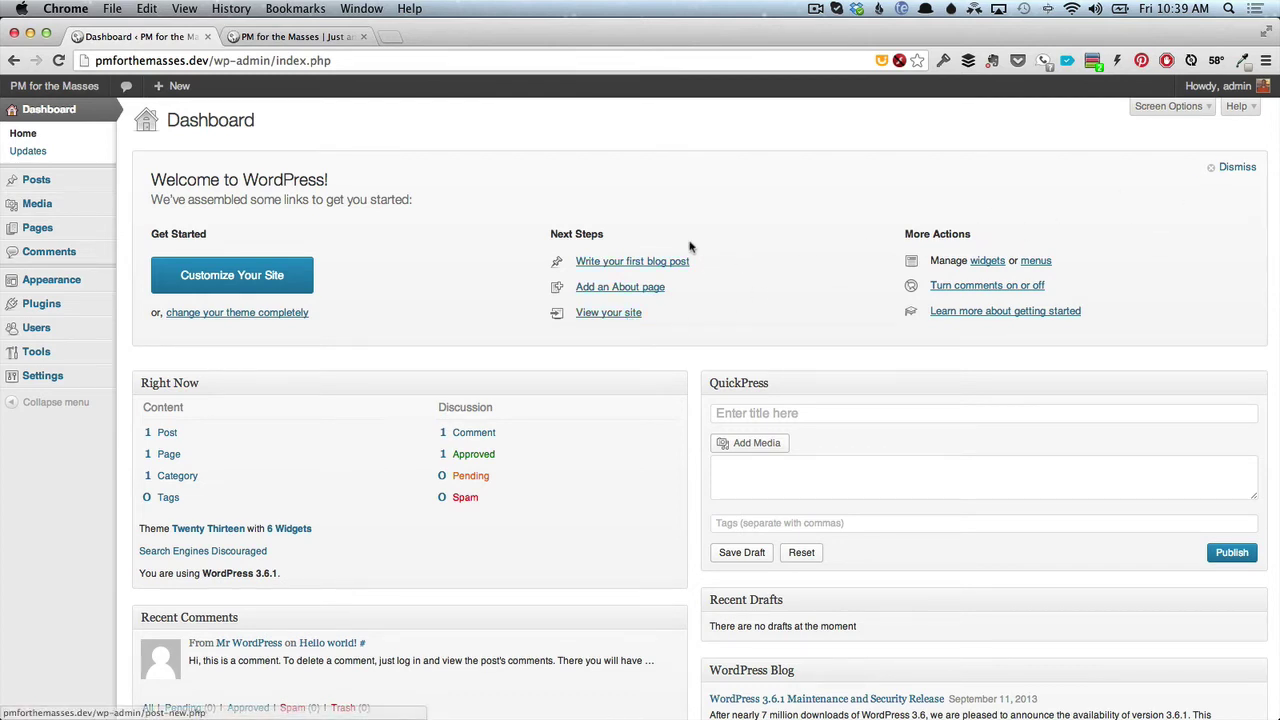
left_click(1224, 170)
left_click(1198, 107)
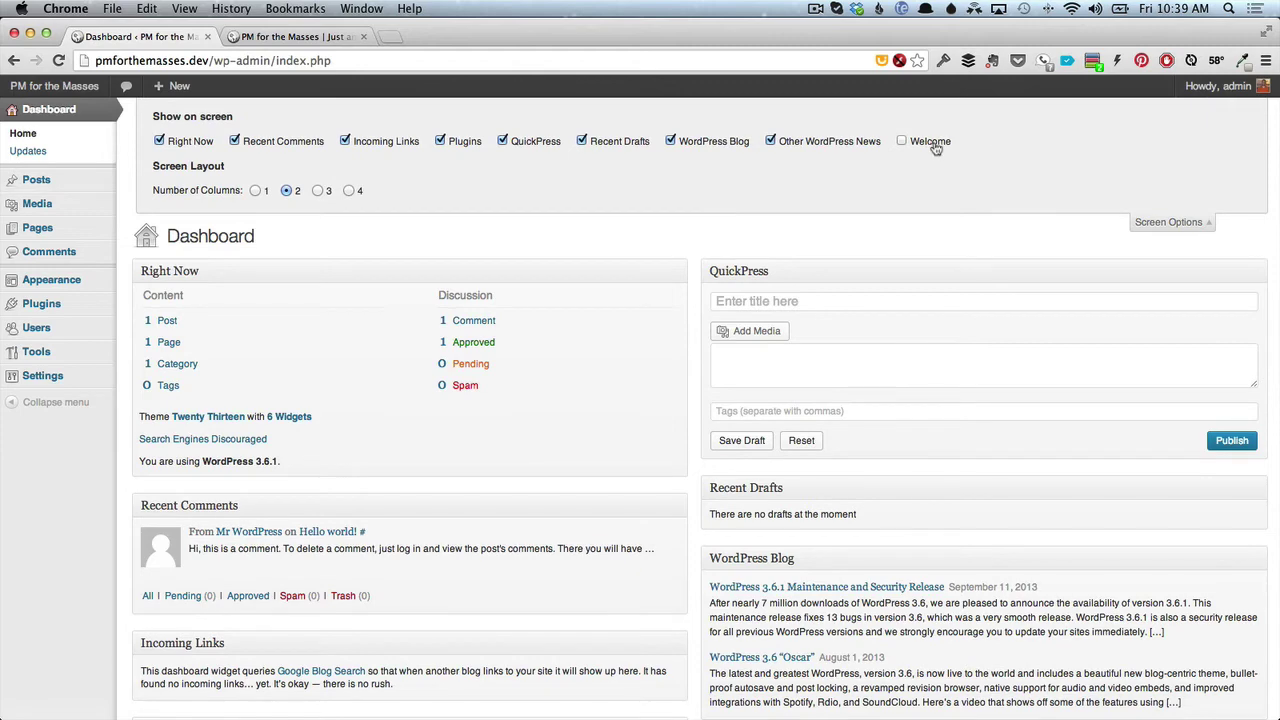
left_click(932, 143)
left_click(1175, 221)
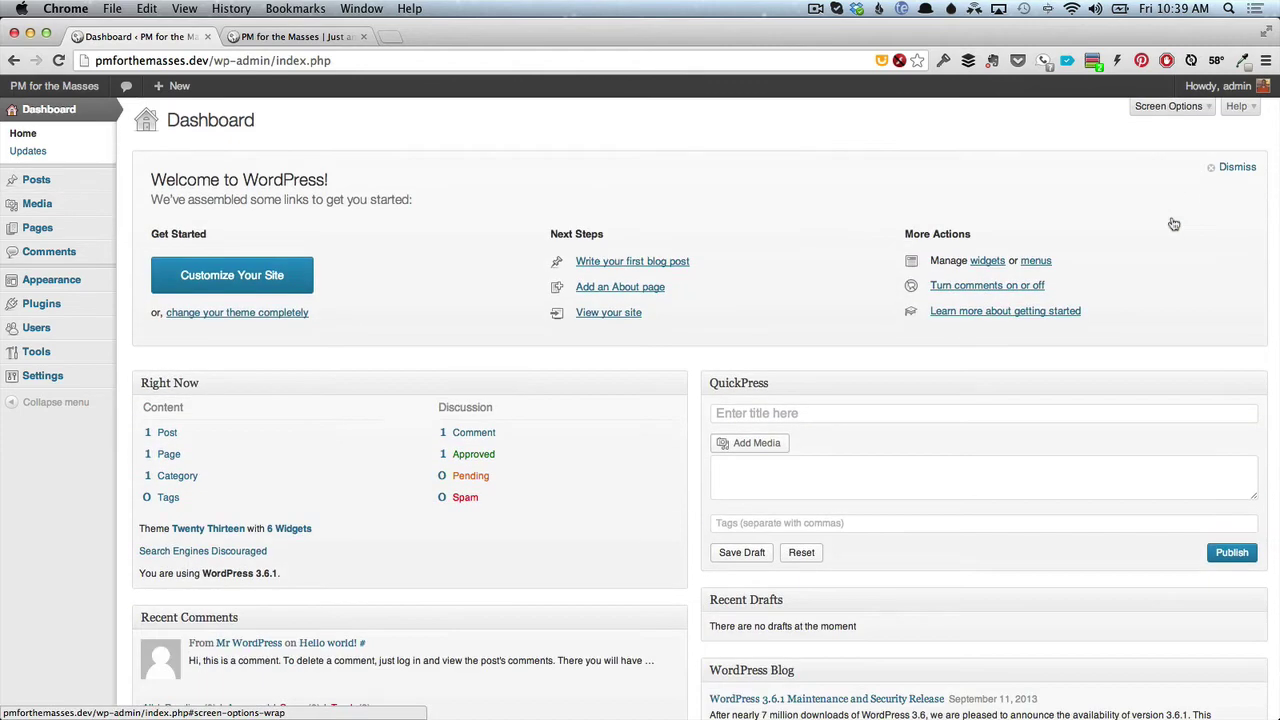
left_click(1225, 168)
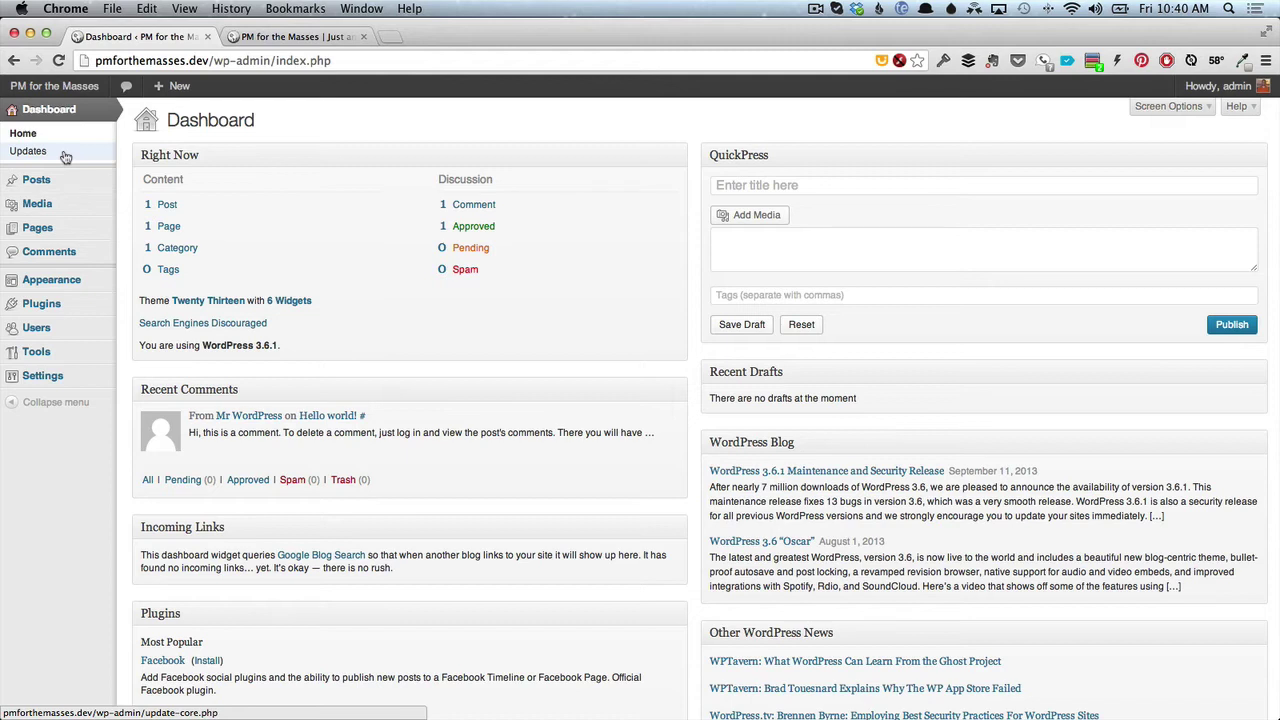
Look over the Posts, Pages, Media, Appearance, Users, Plugins and Tools menus, then open General Settings.
mouse_move(78, 182)
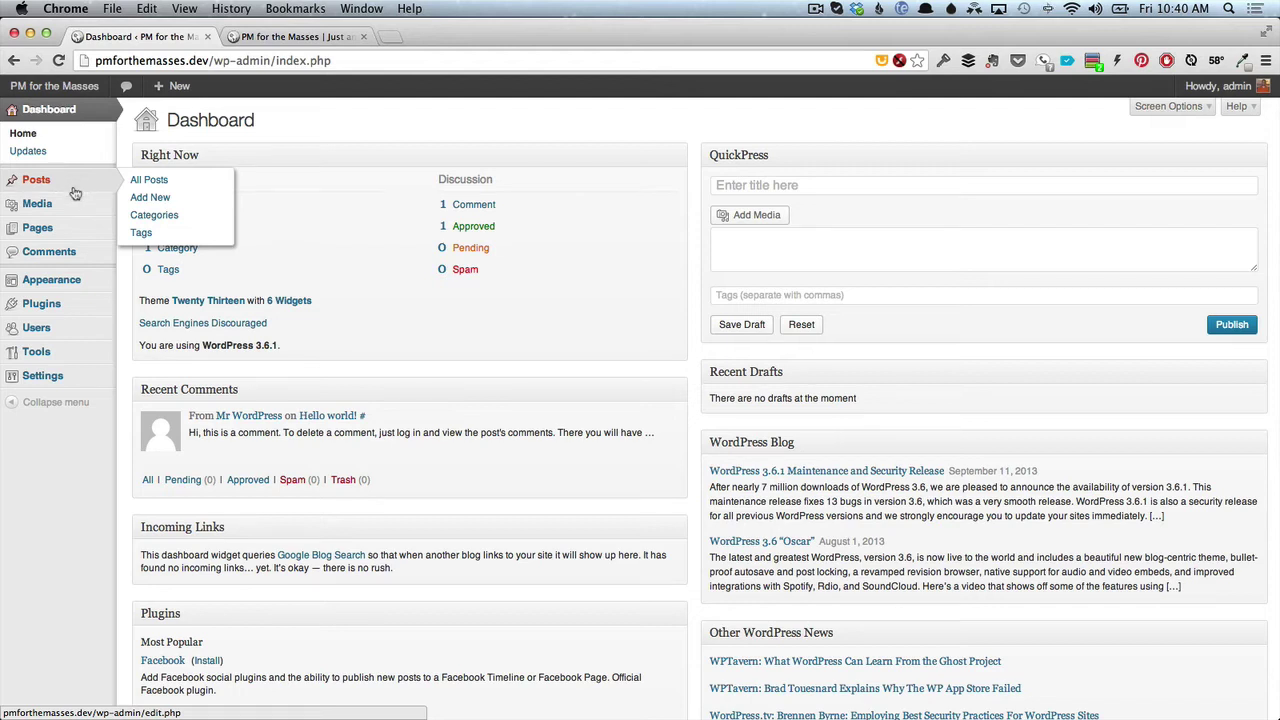
mouse_move(83, 242)
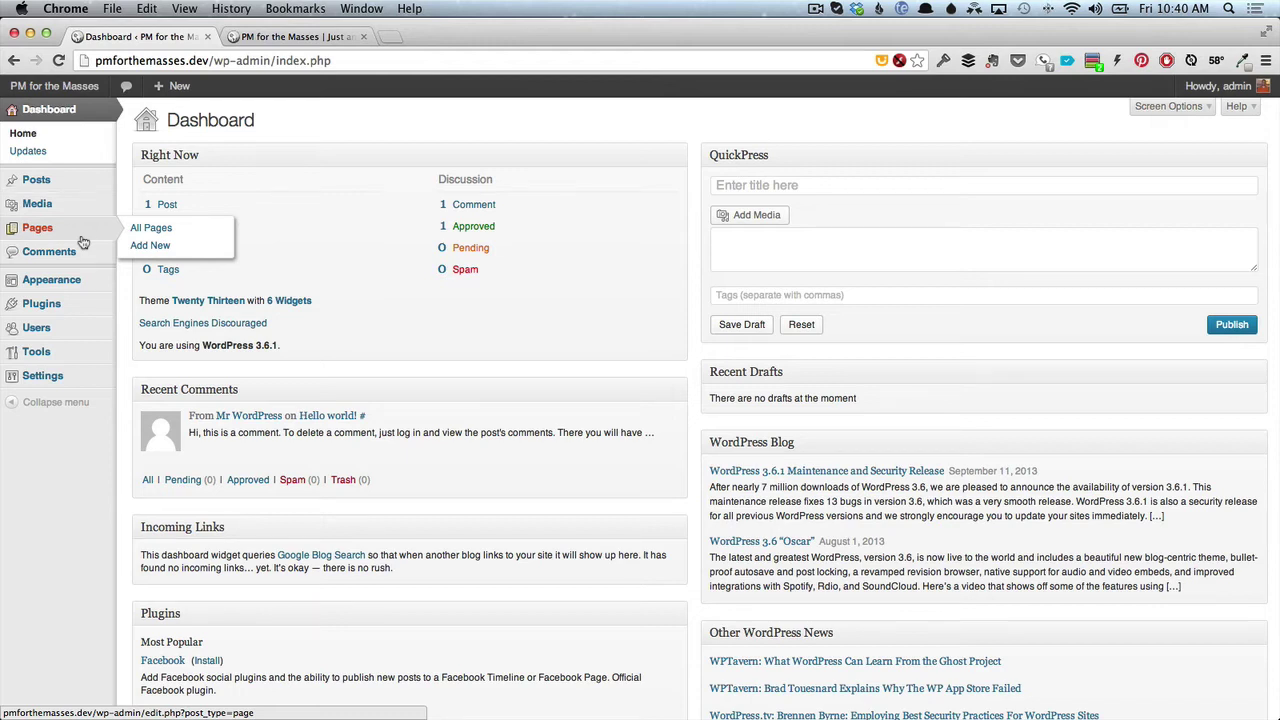
mouse_move(74, 207)
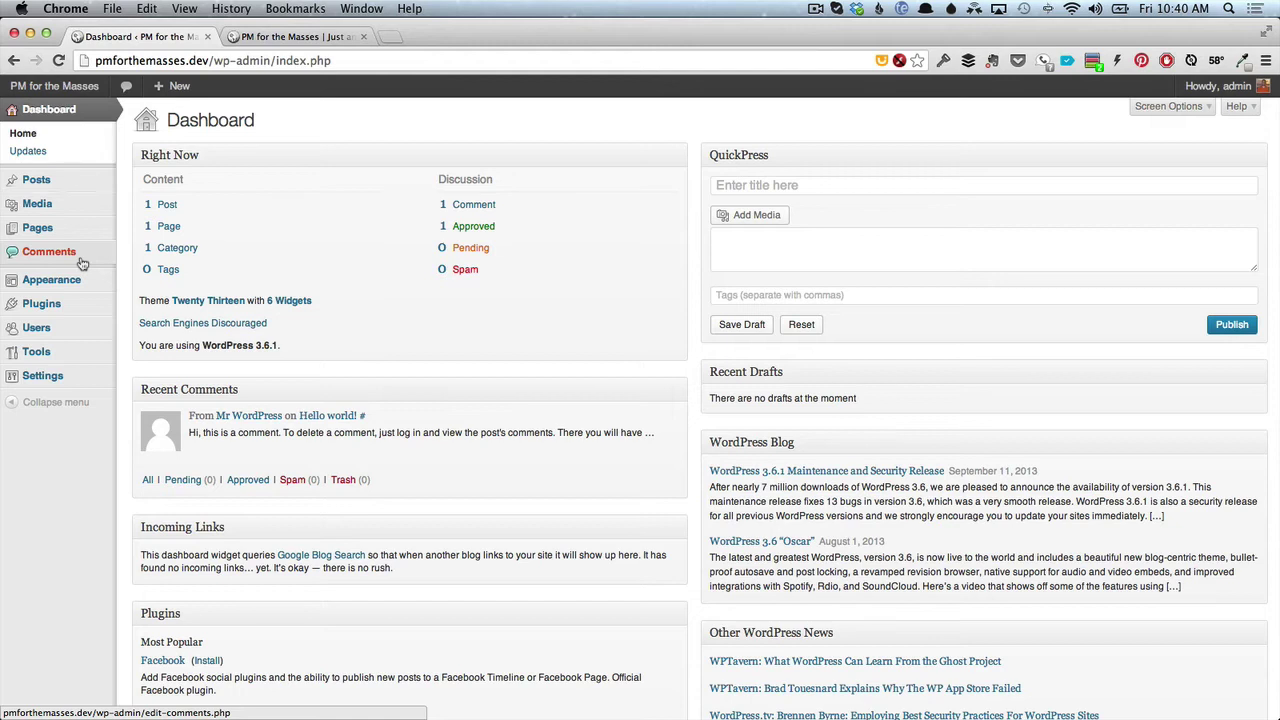
mouse_move(87, 270)
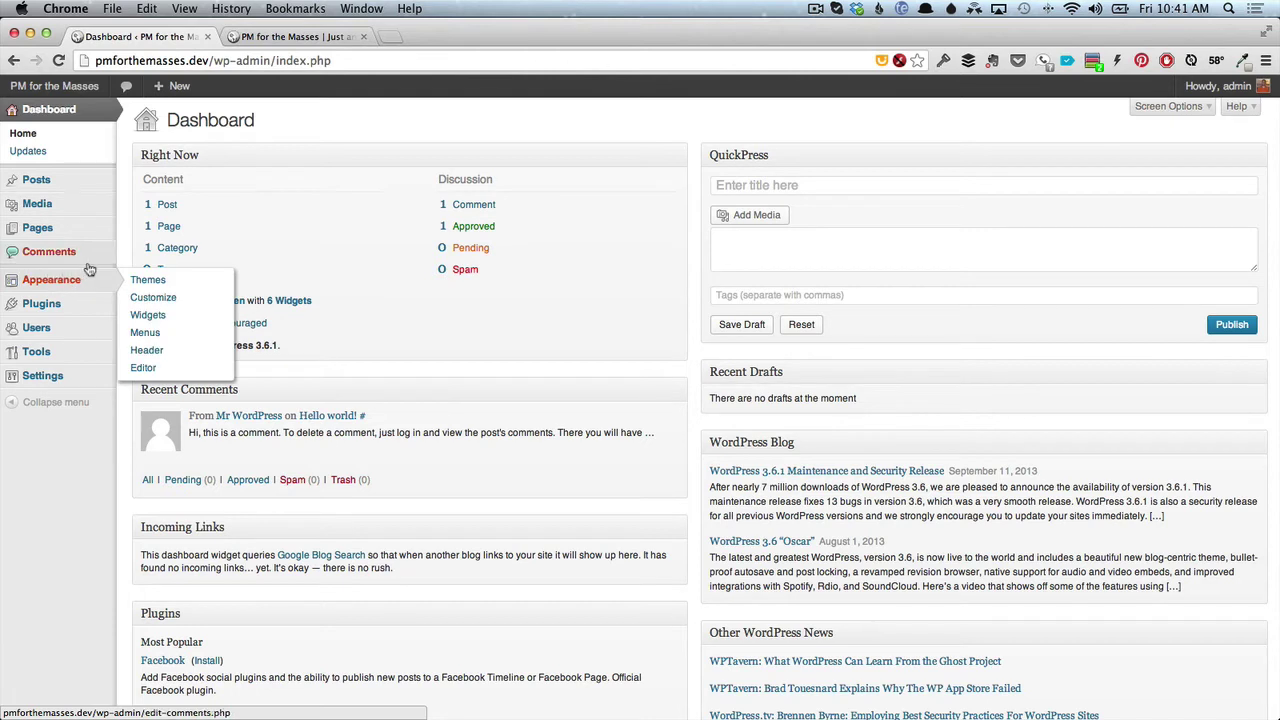
mouse_move(95, 335)
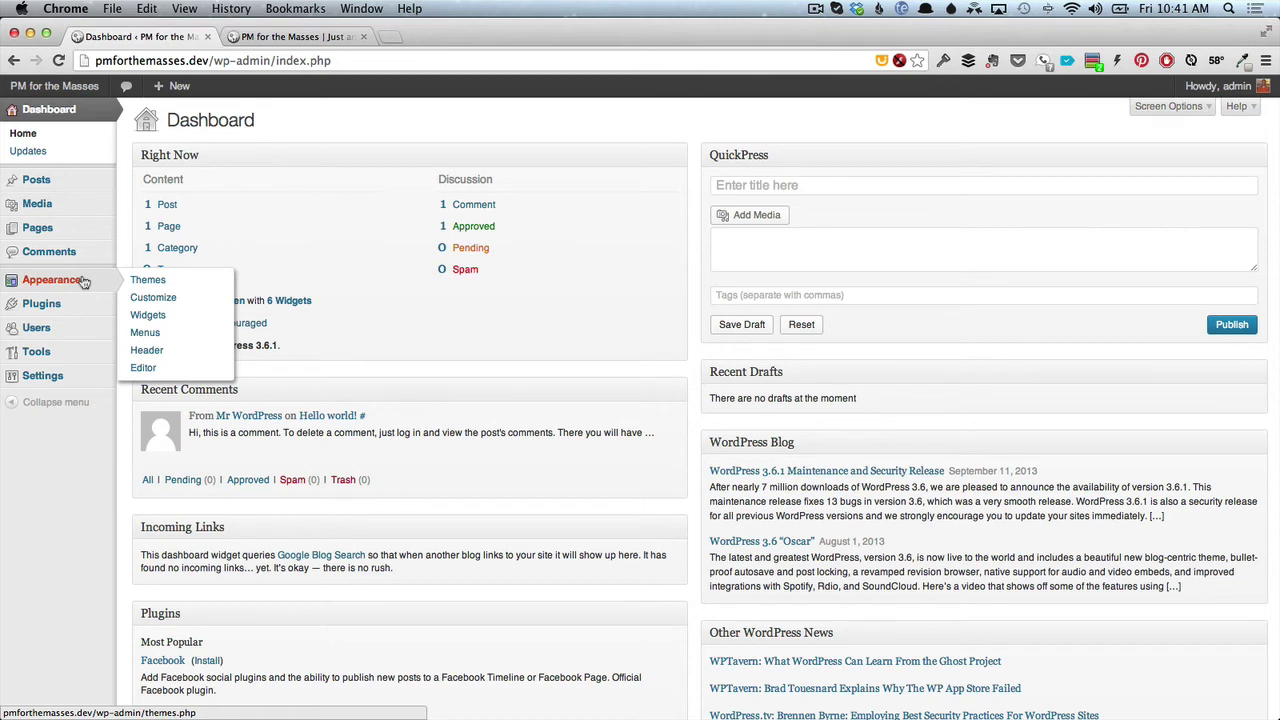
mouse_move(77, 306)
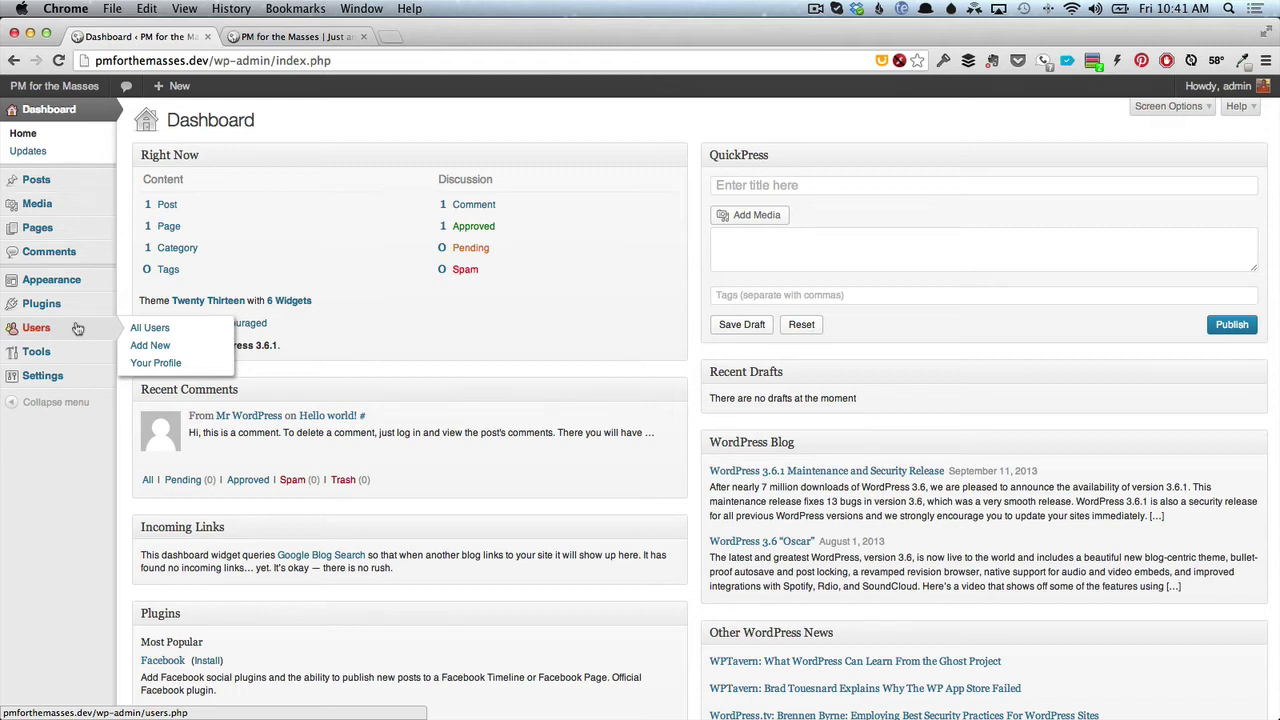
mouse_move(86, 357)
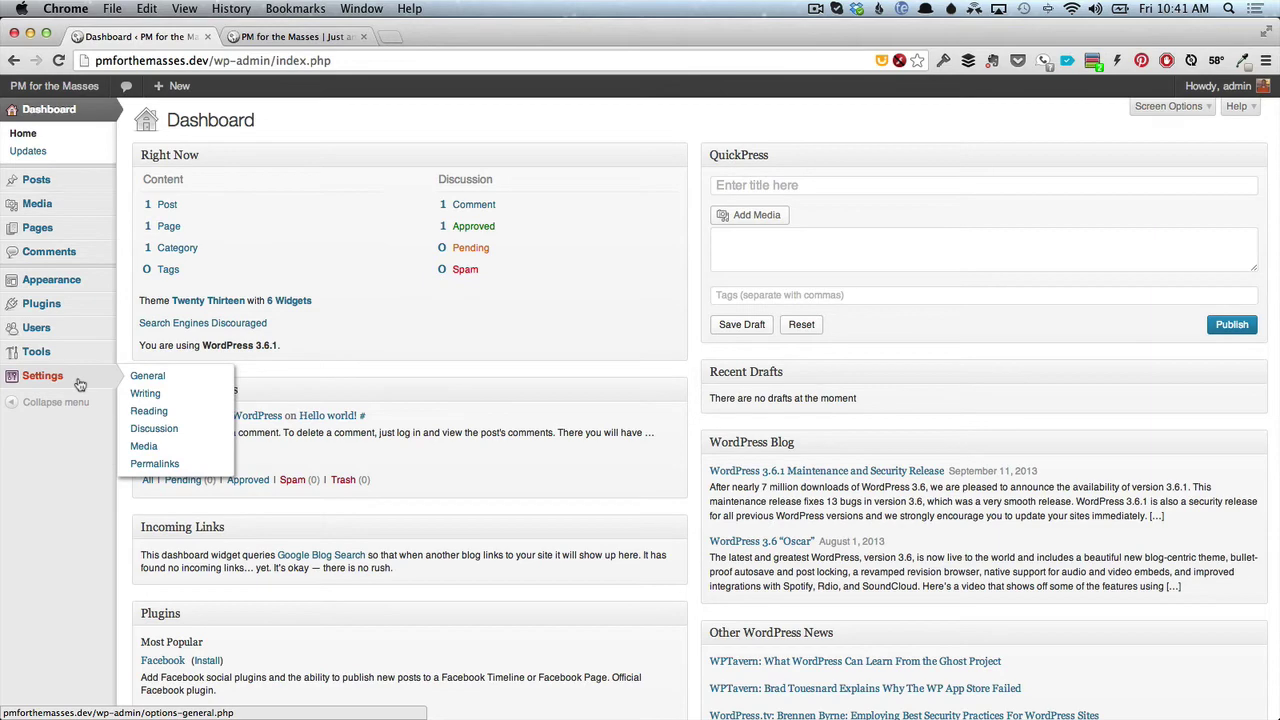
left_click(80, 385)
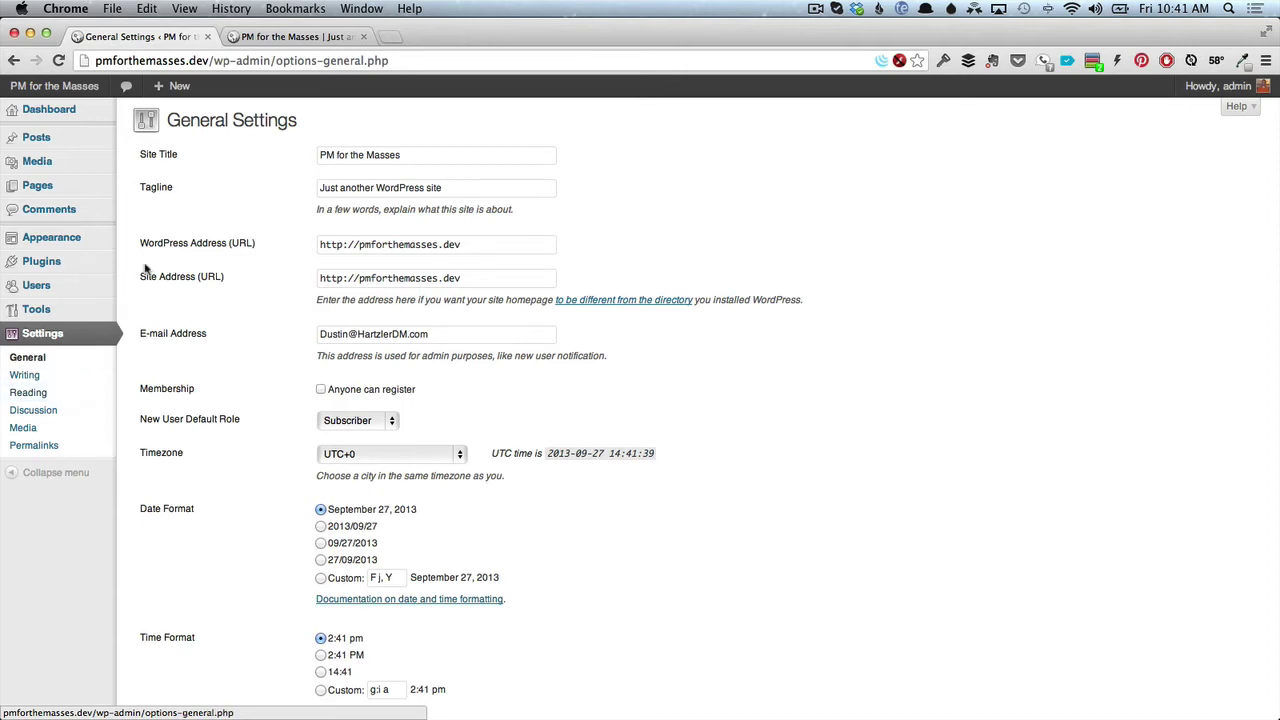
Replace the tagline 'Just another WordPress site' with 'Life is a project.'.
left_click_drag(414, 156, 317, 156)
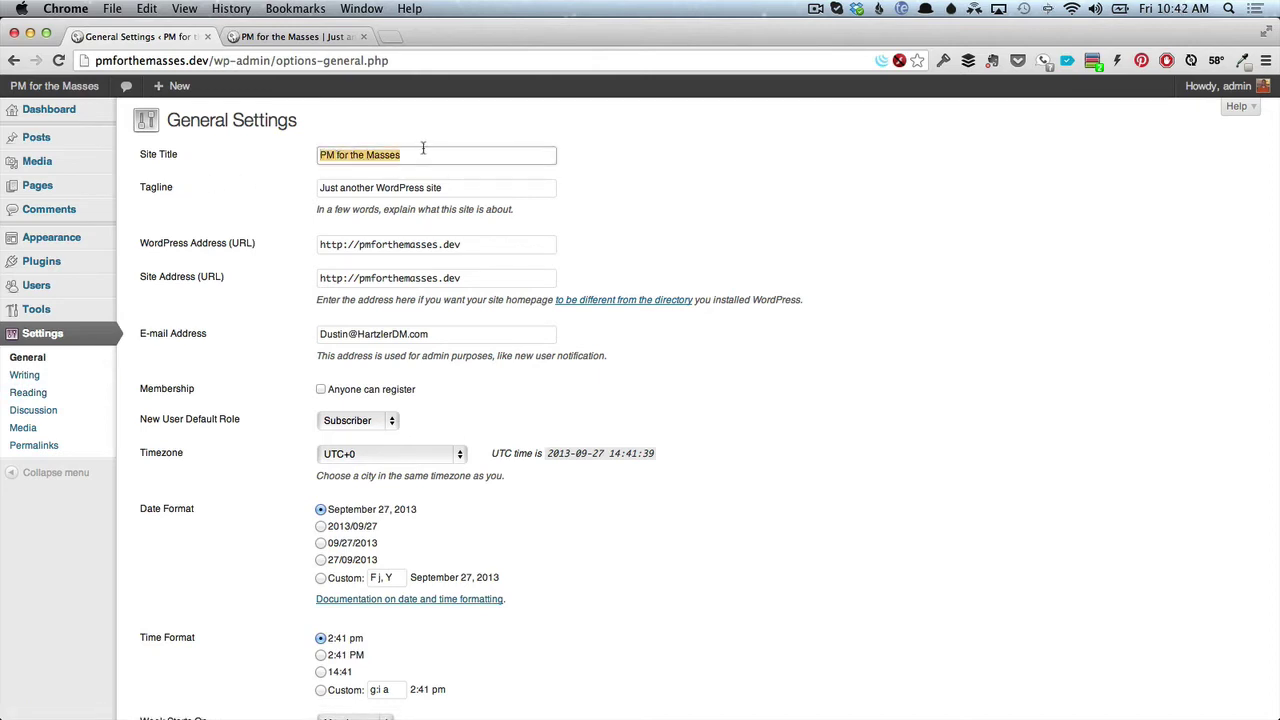
left_click_drag(446, 188, 312, 188)
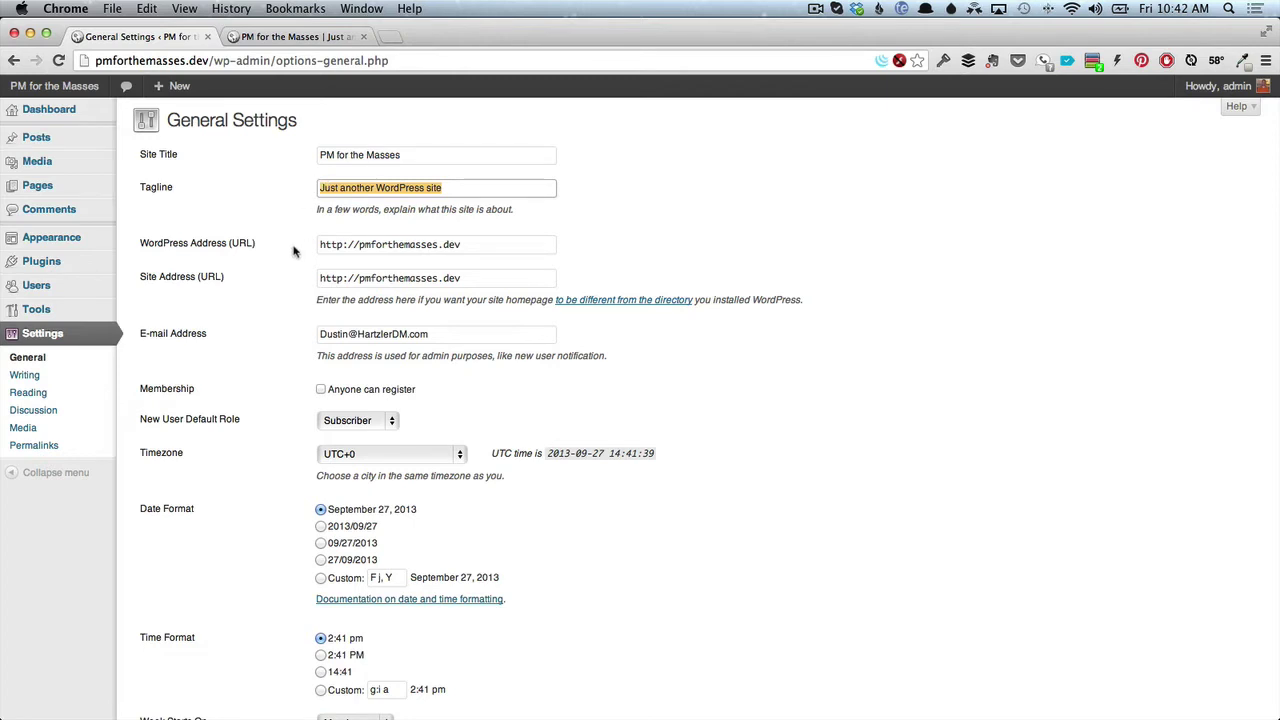
type("Life ")
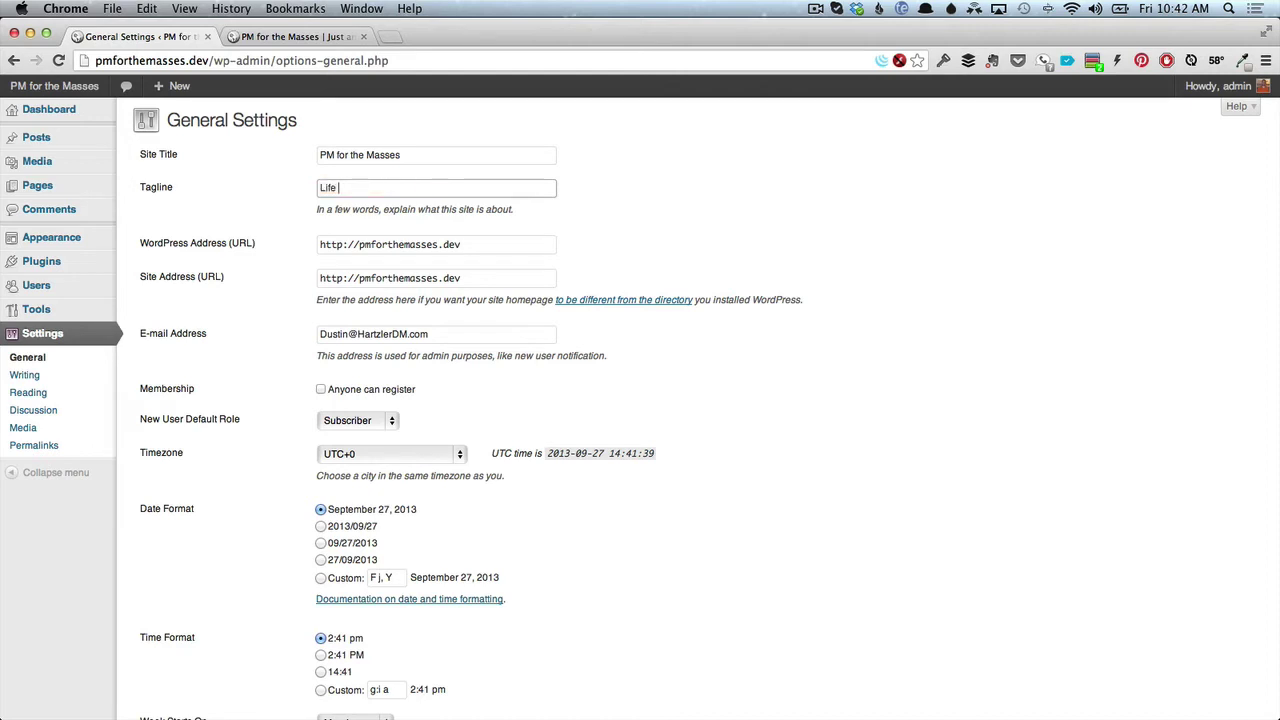
type("is a project.")
scroll(330, 420, "down", 1)
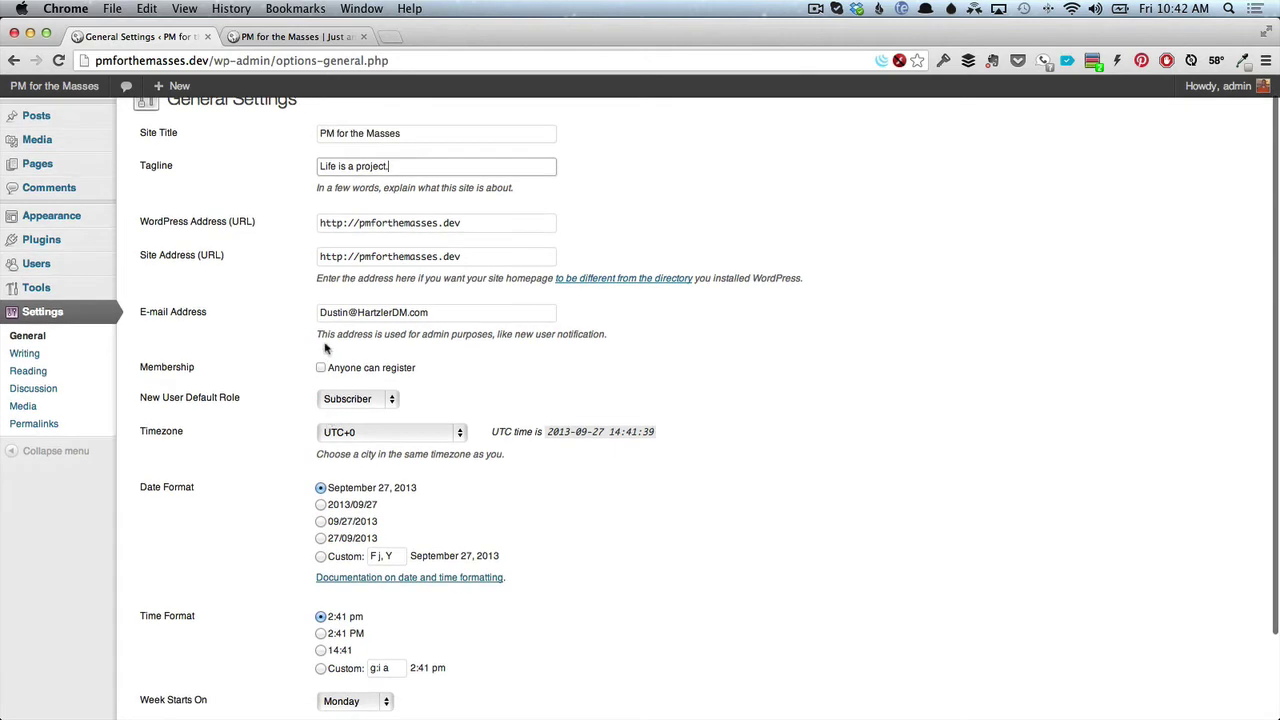
left_click_drag(446, 314, 330, 304)
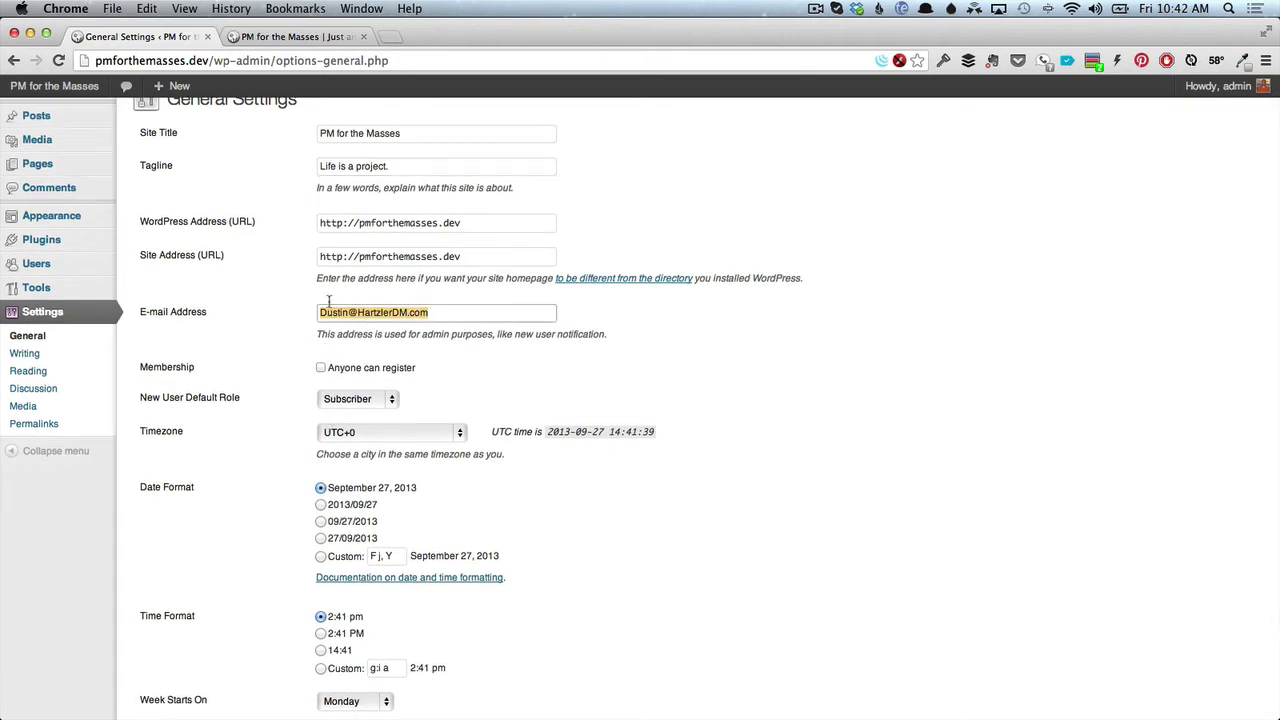
scroll(307, 370, "down", 1)
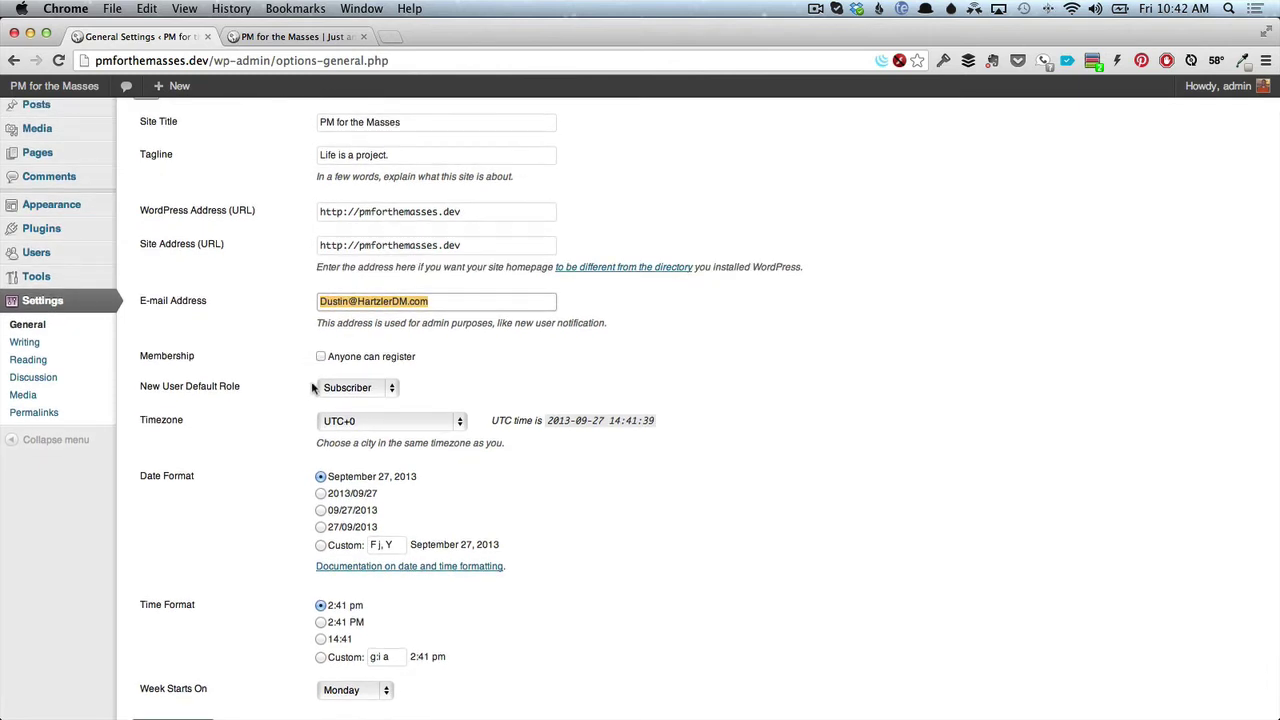
scroll(310, 375, "down", 3)
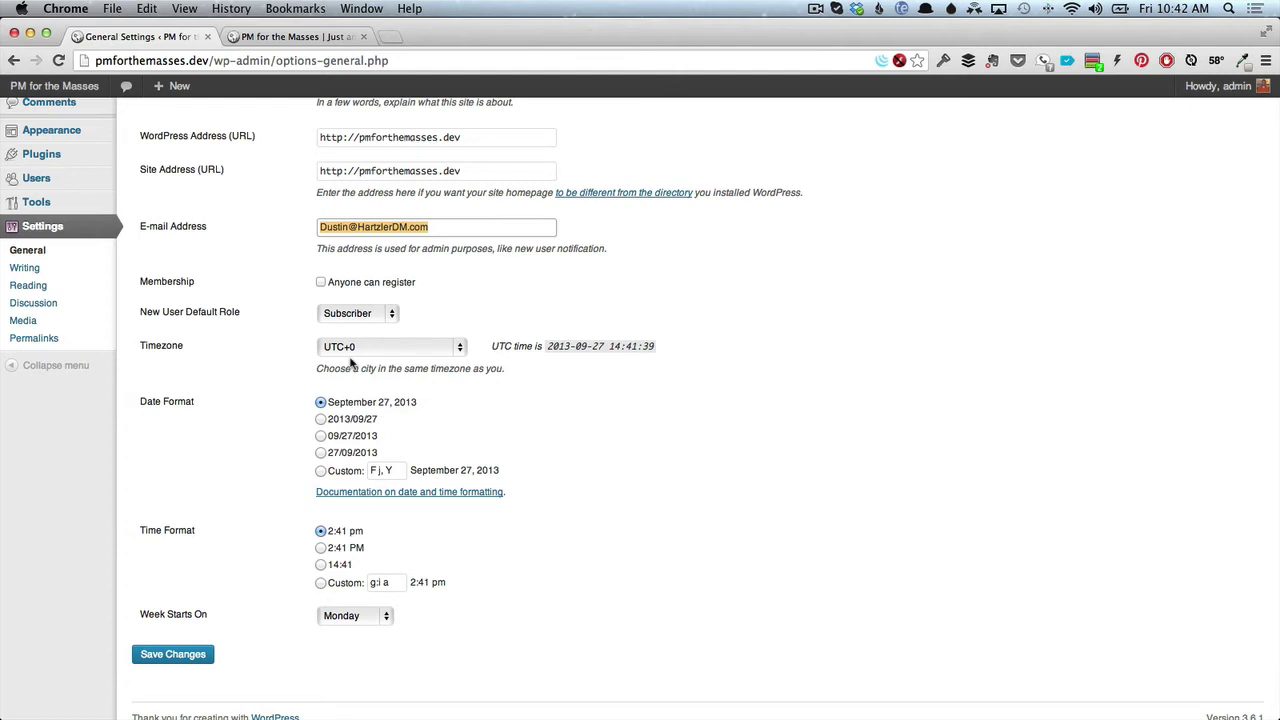
Set the site timezone to New York, replacing UTC-4, and make the week start on Sunday.
left_click(356, 347)
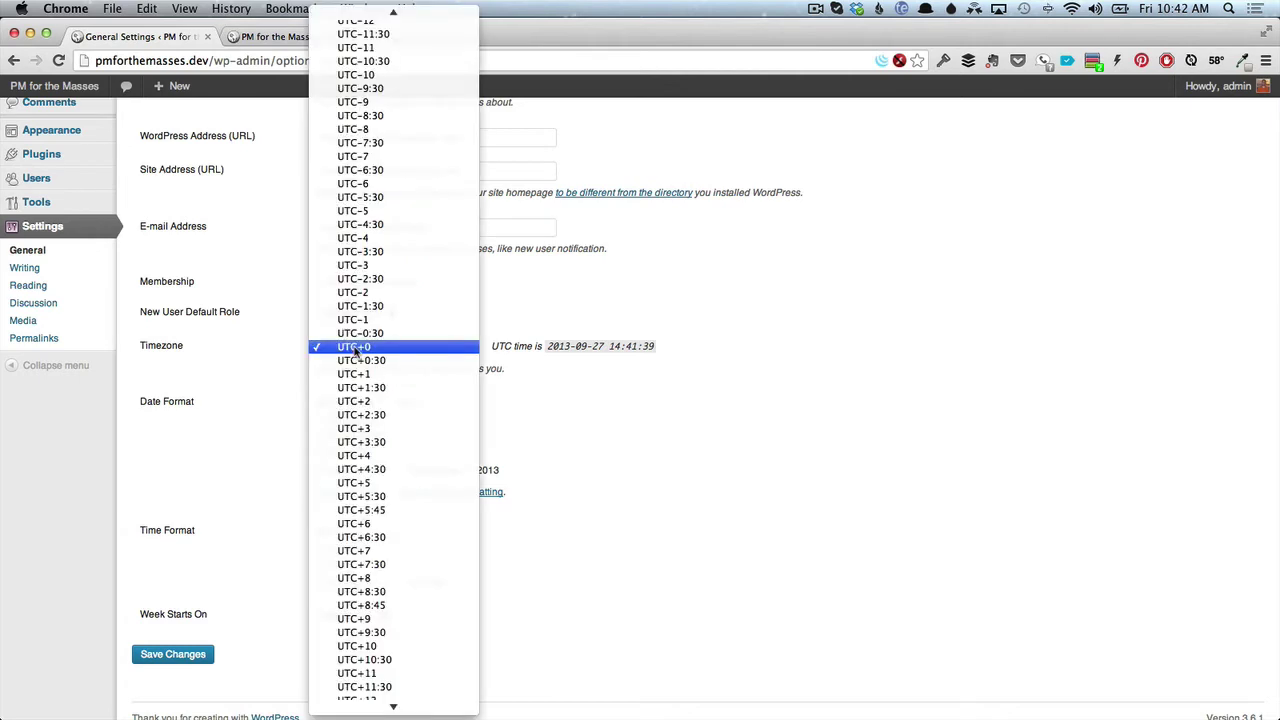
left_click(358, 238)
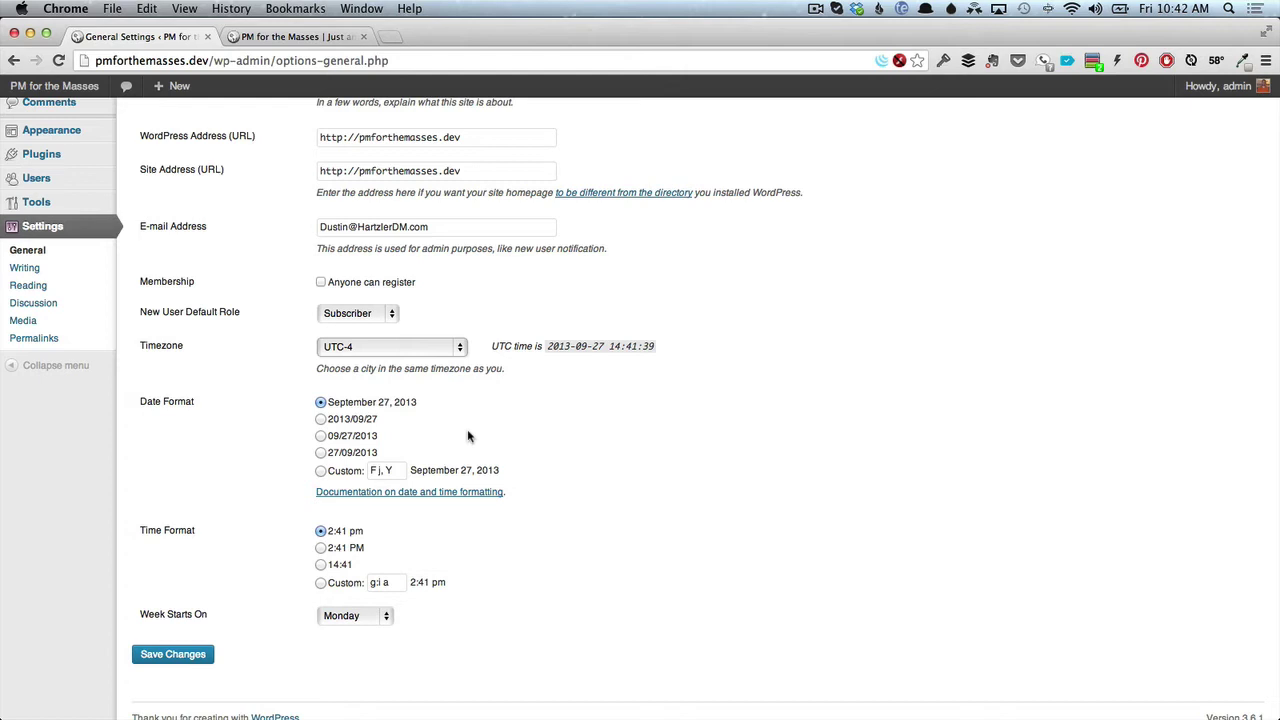
left_click(420, 350)
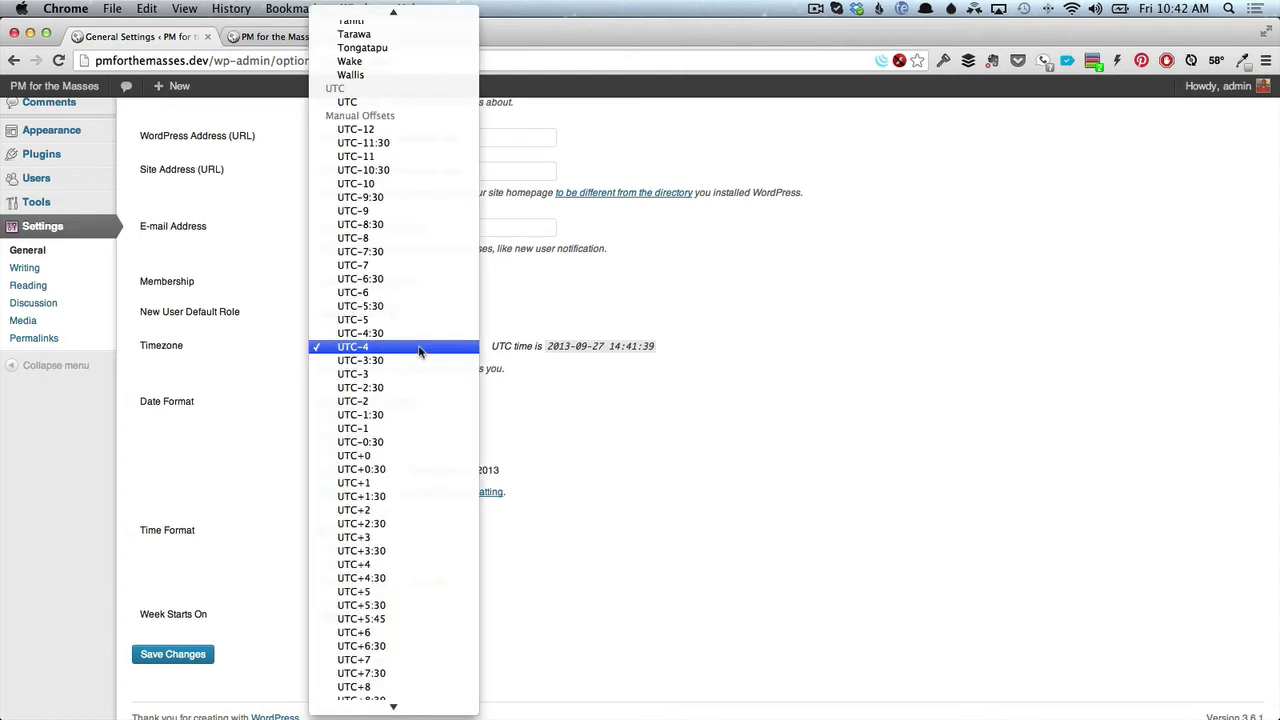
scroll(420, 350, "up", 15)
scroll(420, 350, "up", 20)
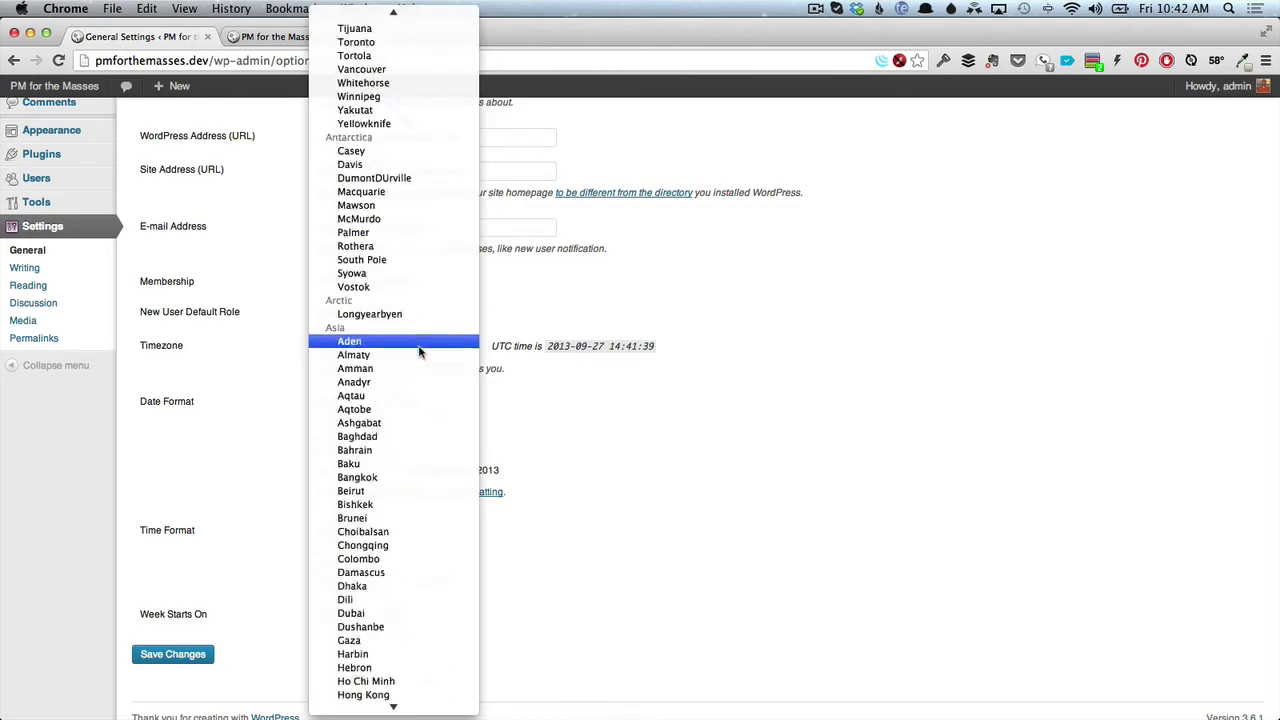
scroll(420, 350, "down", 20)
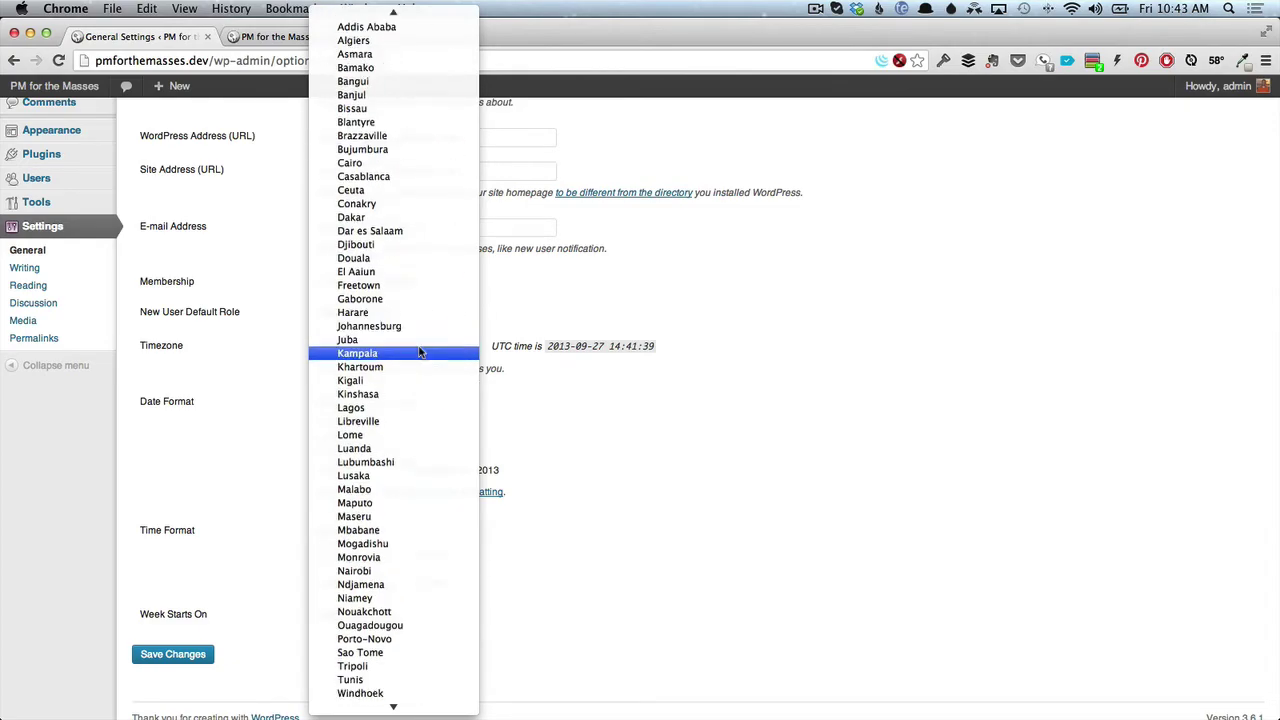
scroll(420, 350, "up", 20)
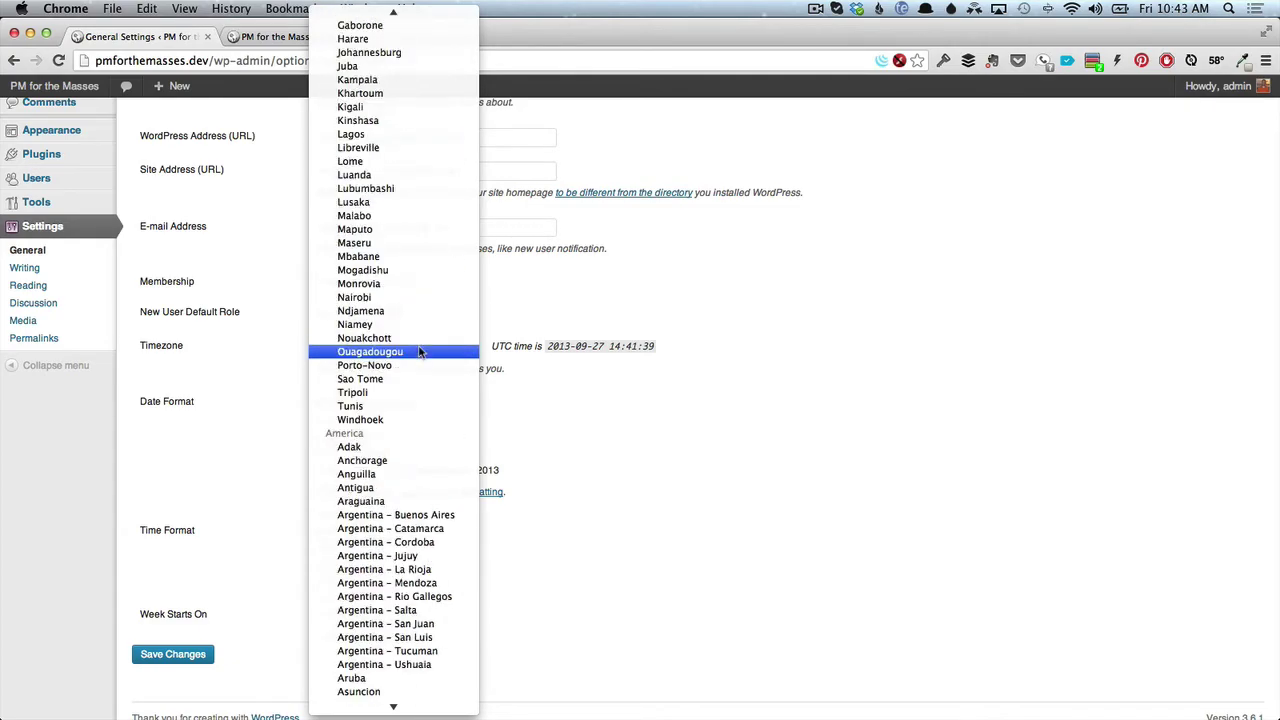
scroll(420, 352, "down", 20)
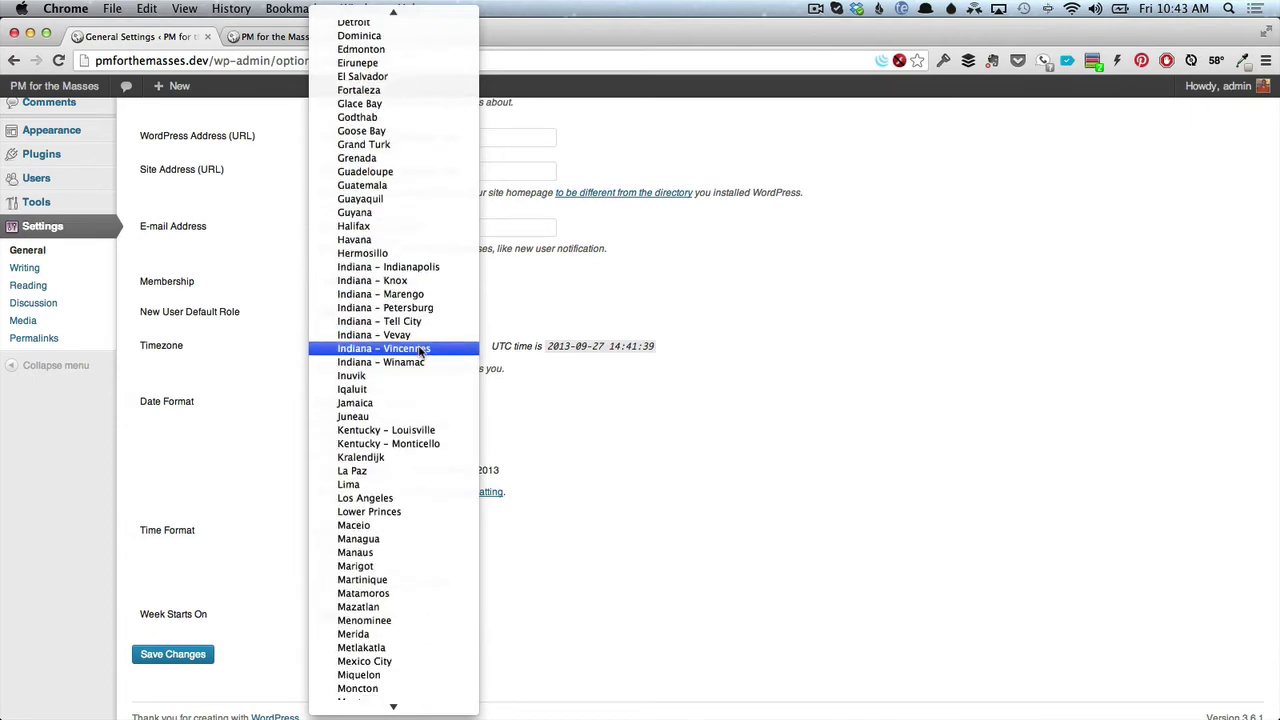
scroll(420, 350, "down", 4)
scroll(405, 495, "down", 8)
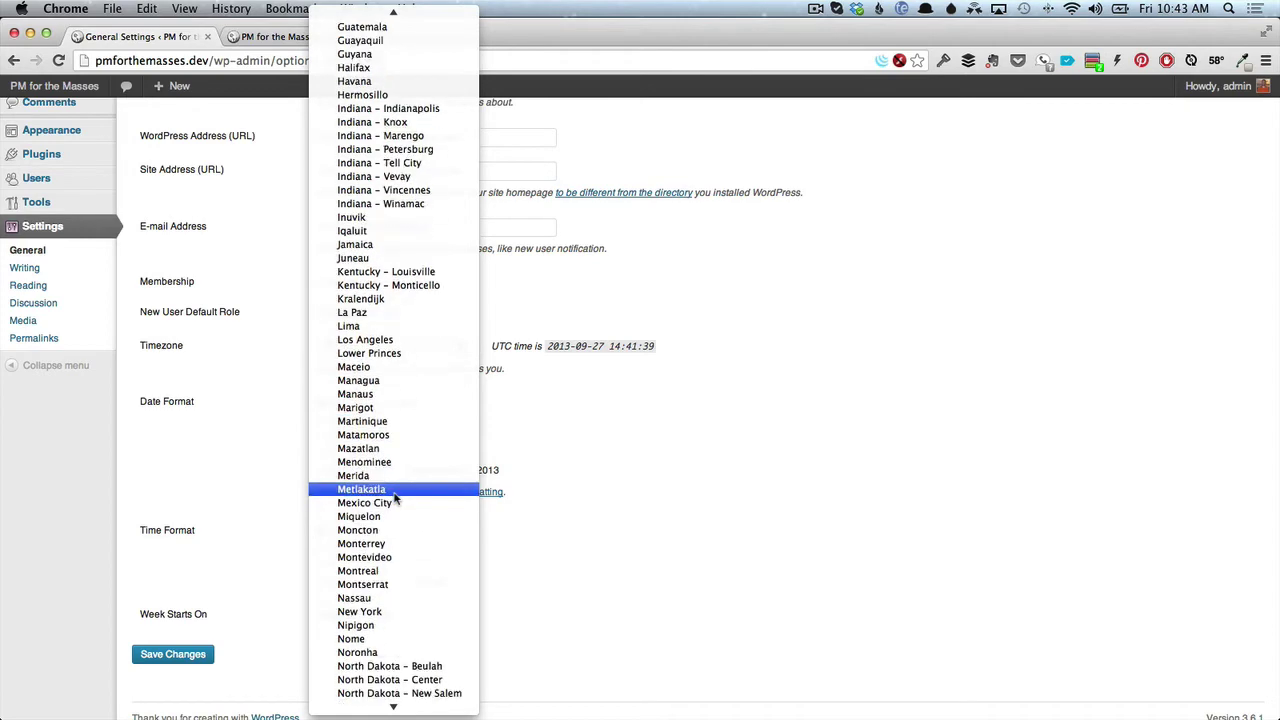
scroll(395, 497, "down", 2)
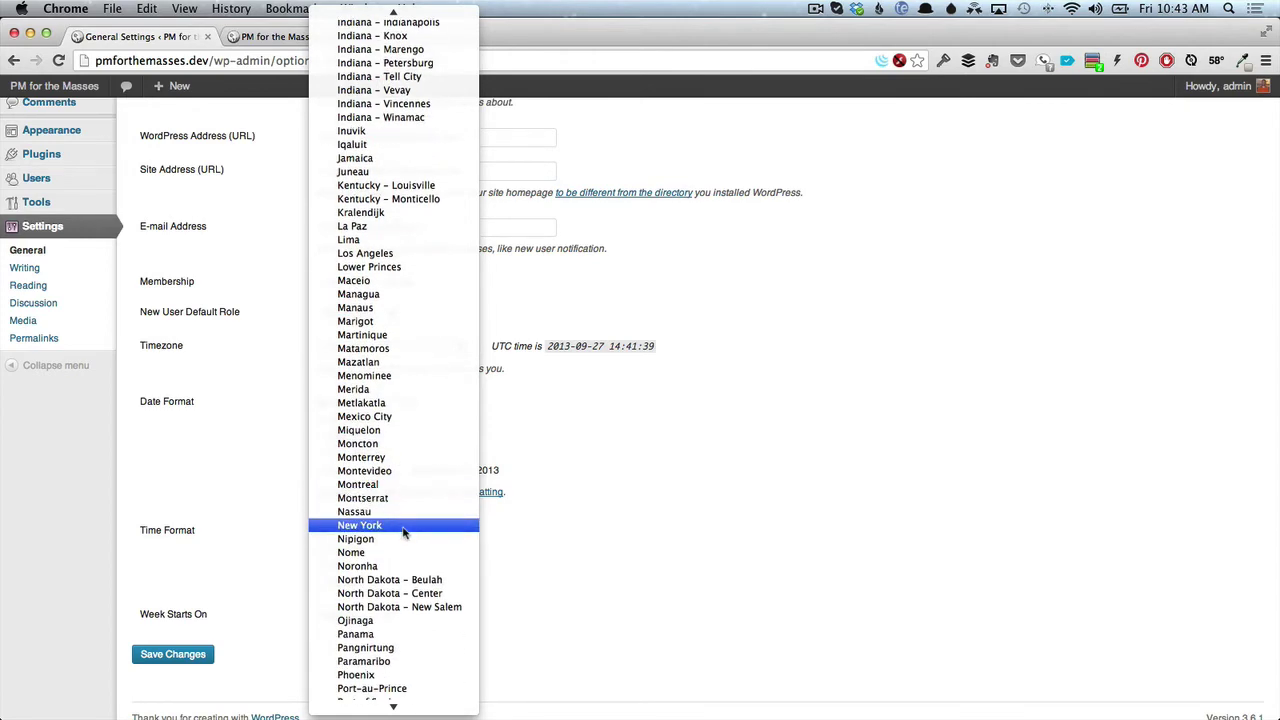
left_click(404, 533)
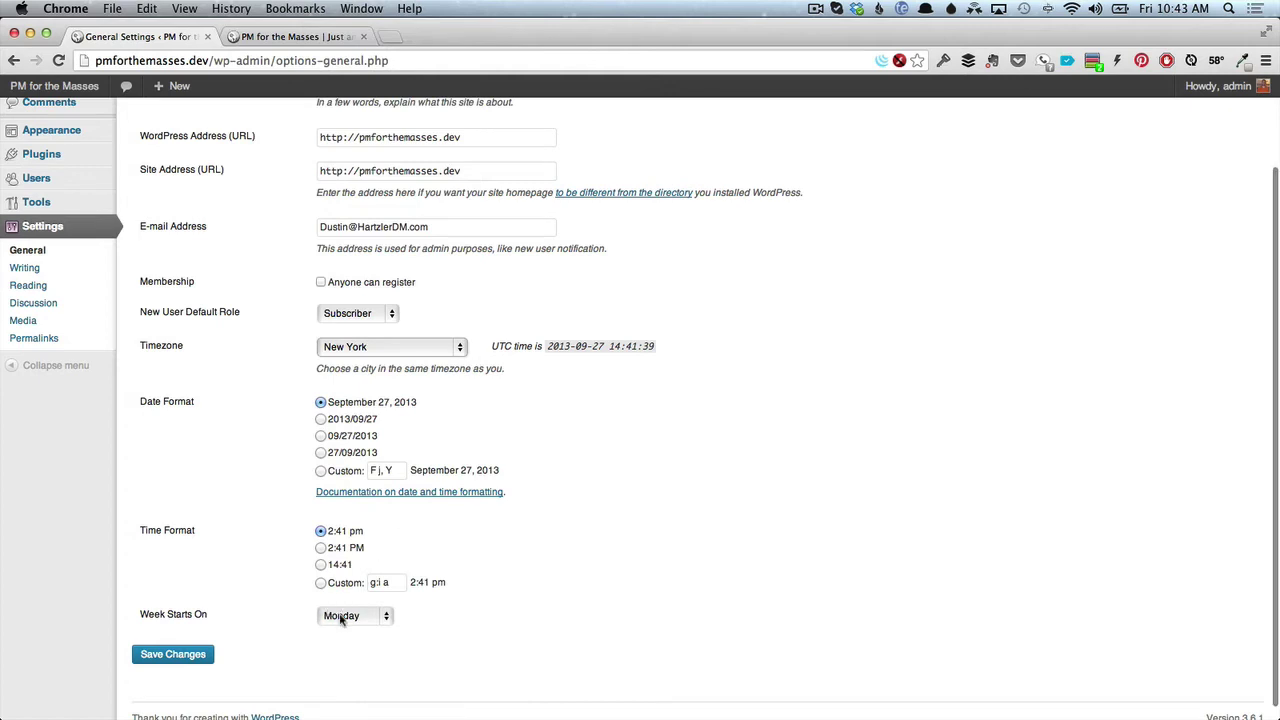
left_click(341, 617)
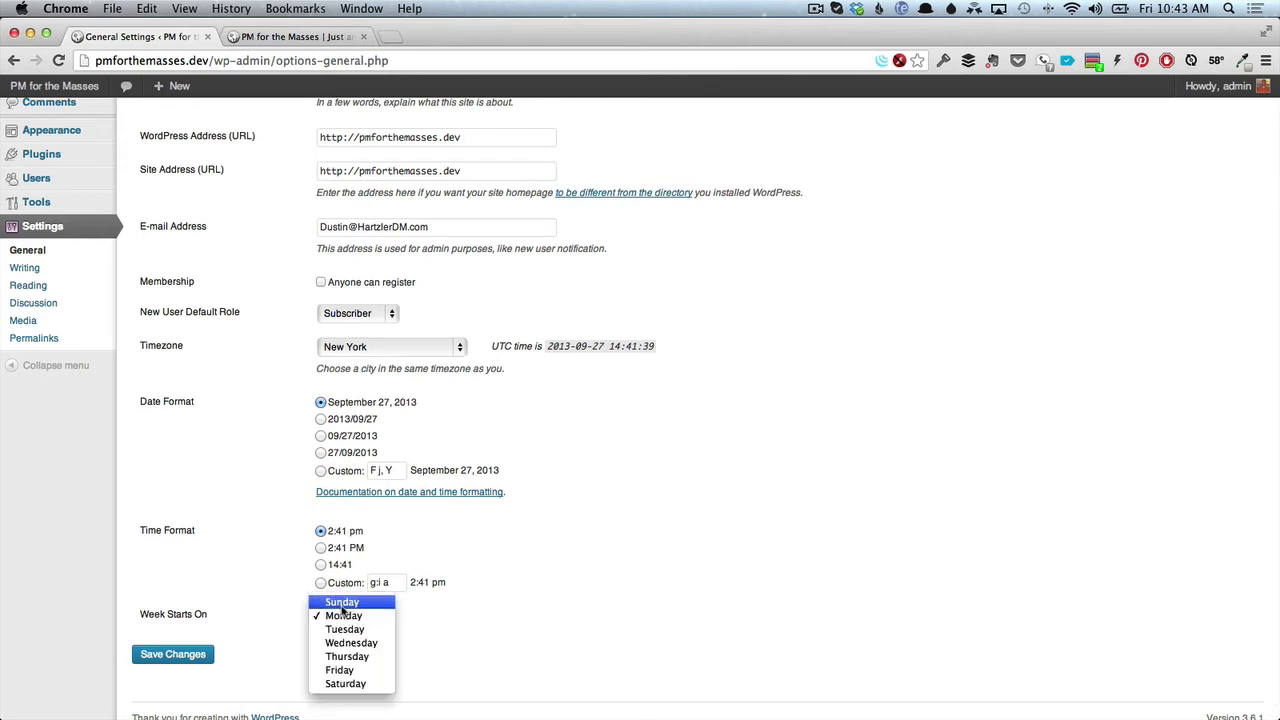
left_click(343, 604)
Save the New York timezone and Sunday week start, then bring up Permalink Settings.
left_click(182, 656)
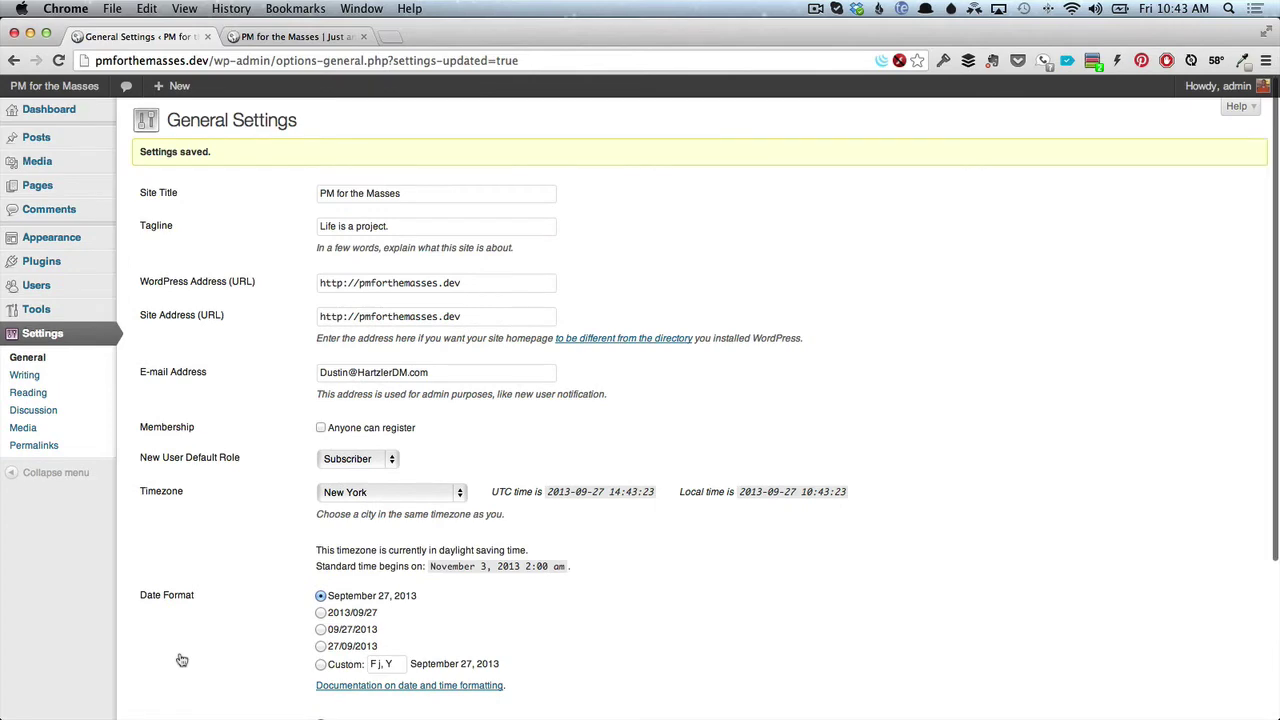
scroll(182, 660, "down", 4)
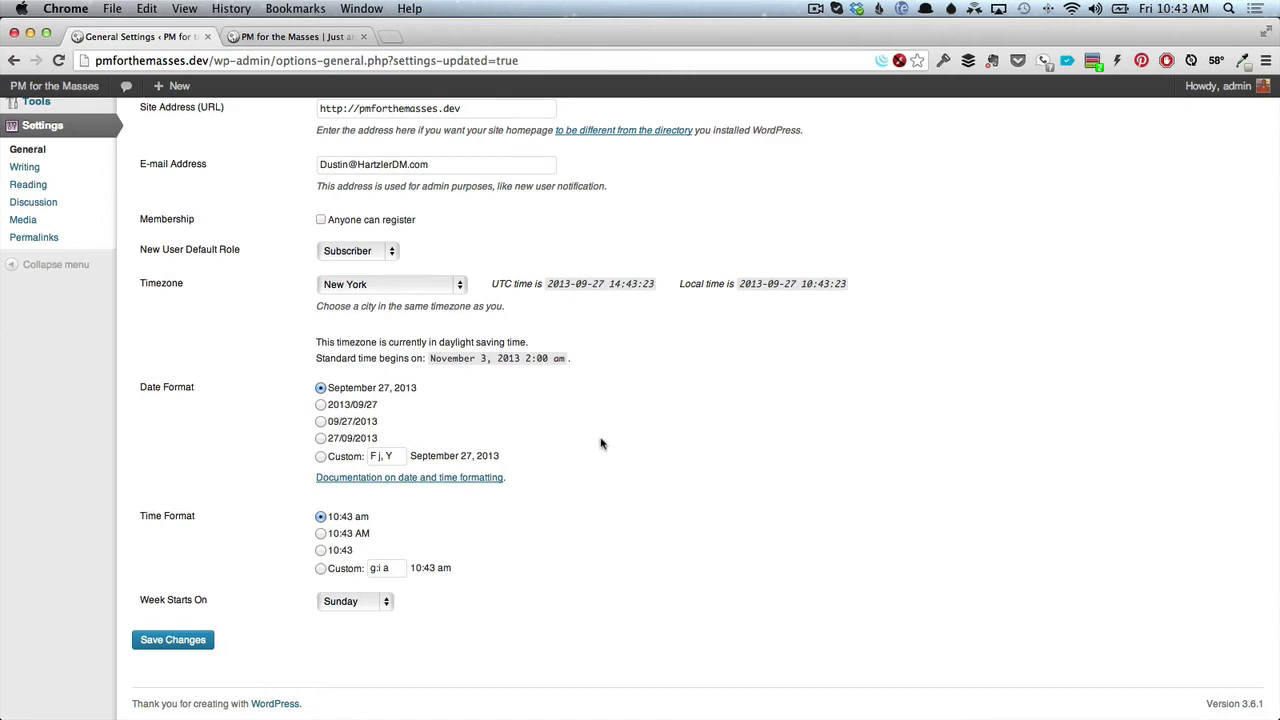
scroll(600, 443, "up", 5)
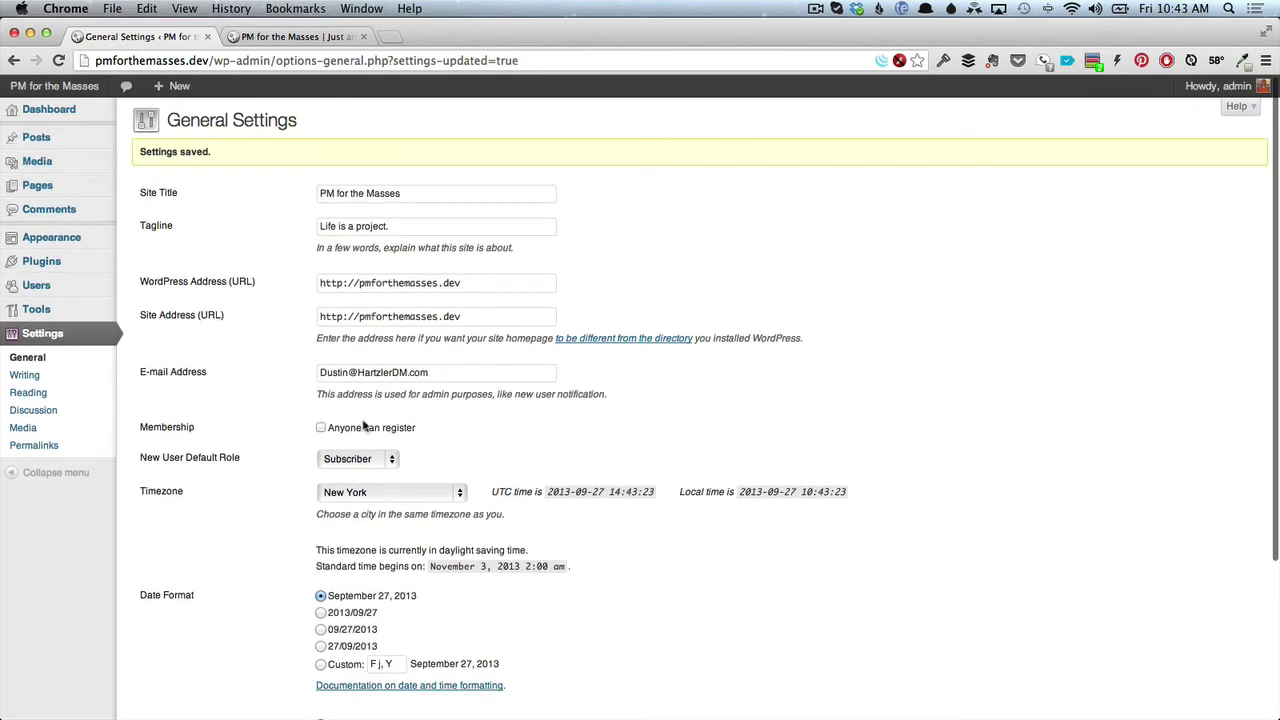
left_click(36, 446)
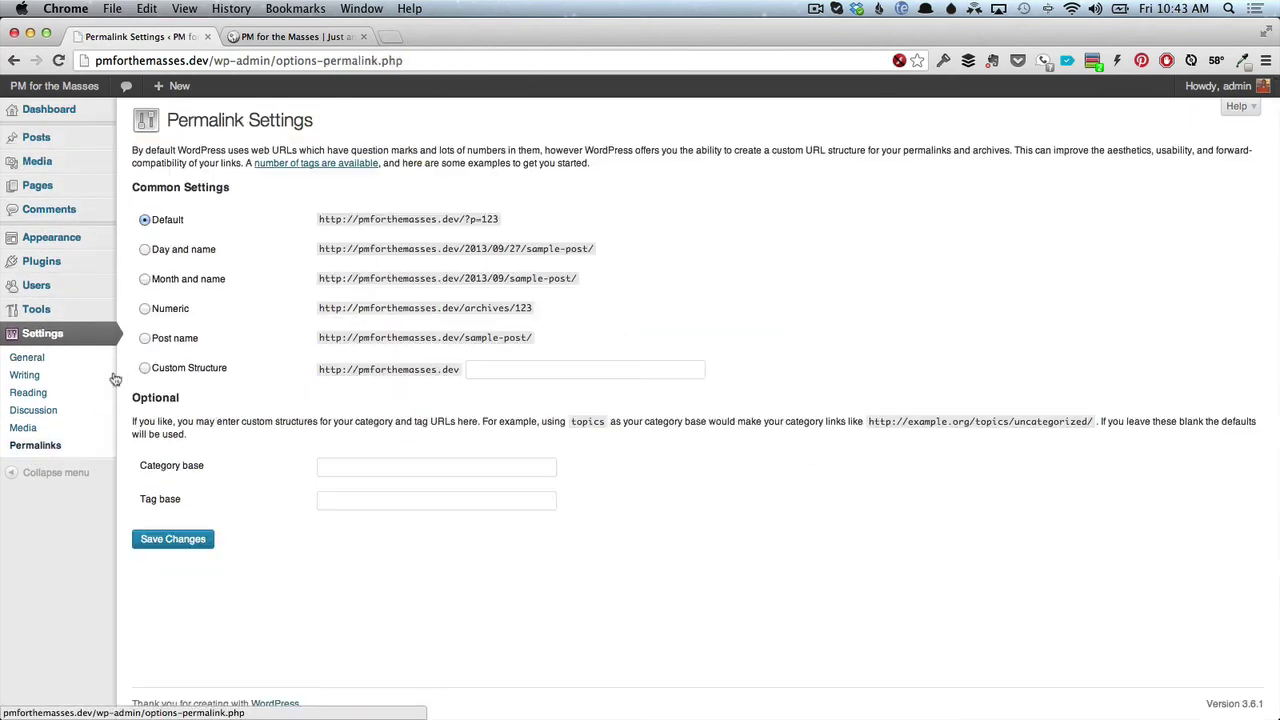
left_click(298, 37)
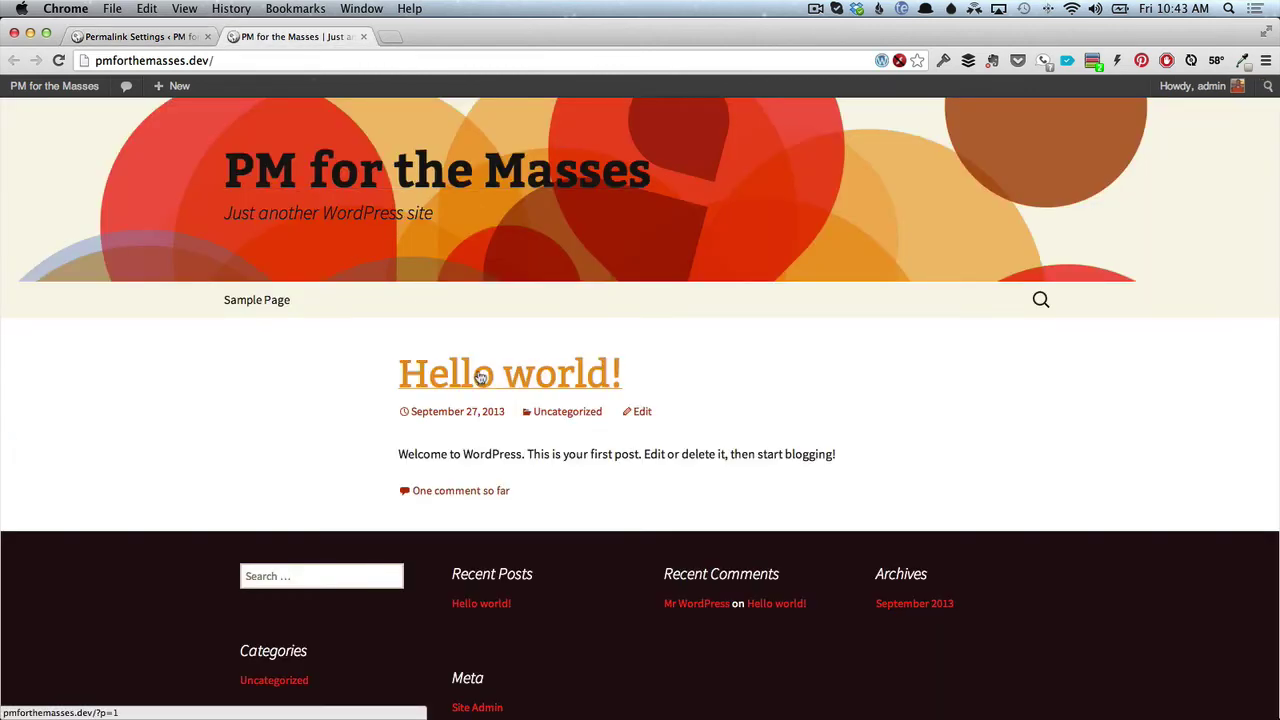
left_click(286, 302)
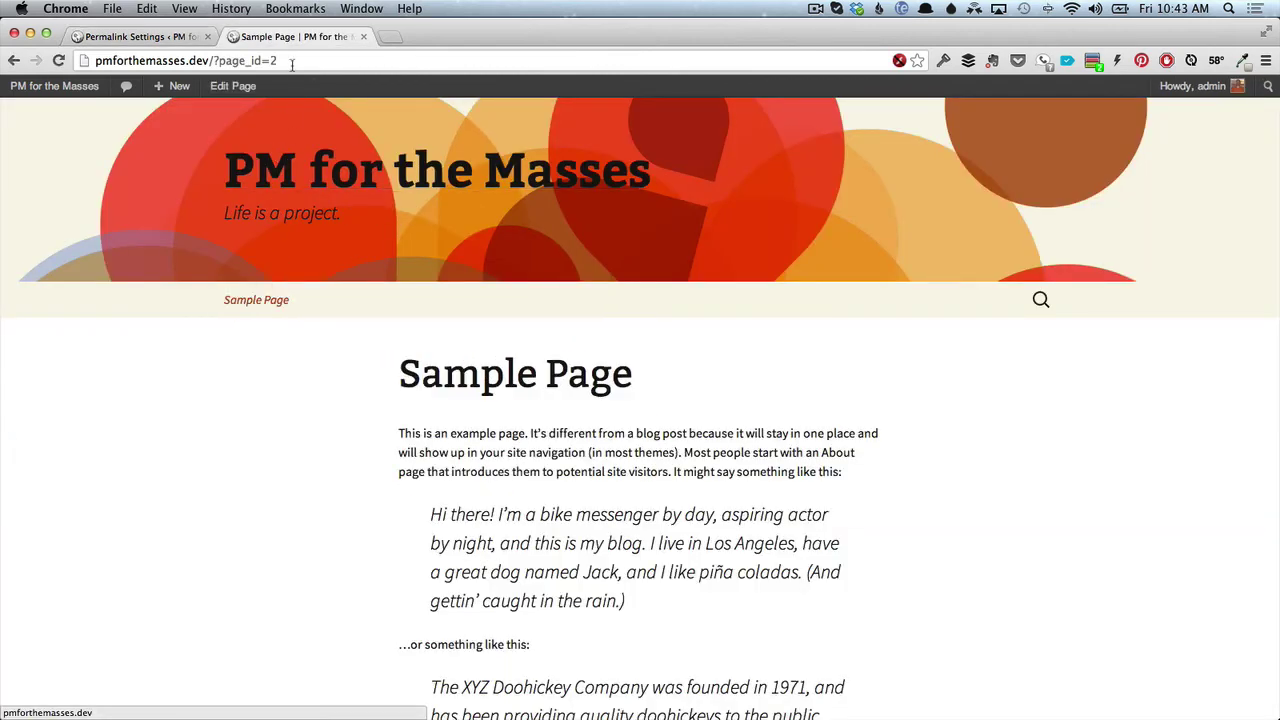
left_click(291, 62)
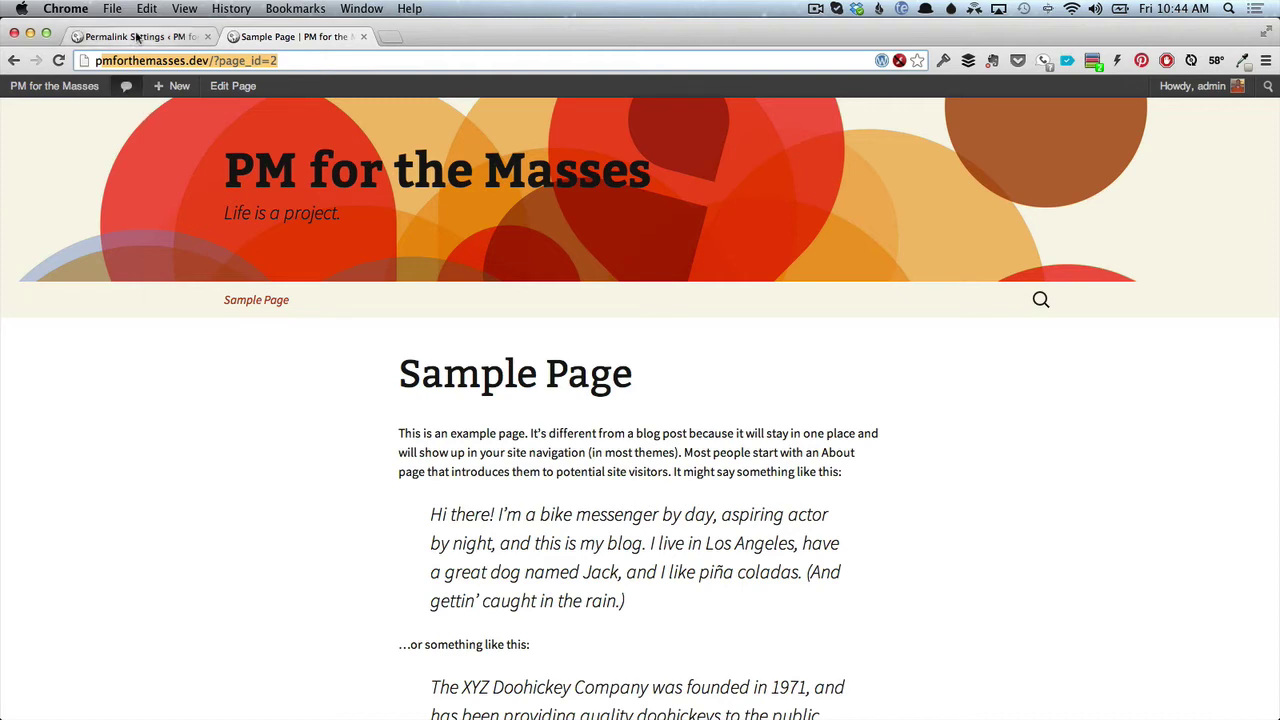
left_click(136, 37)
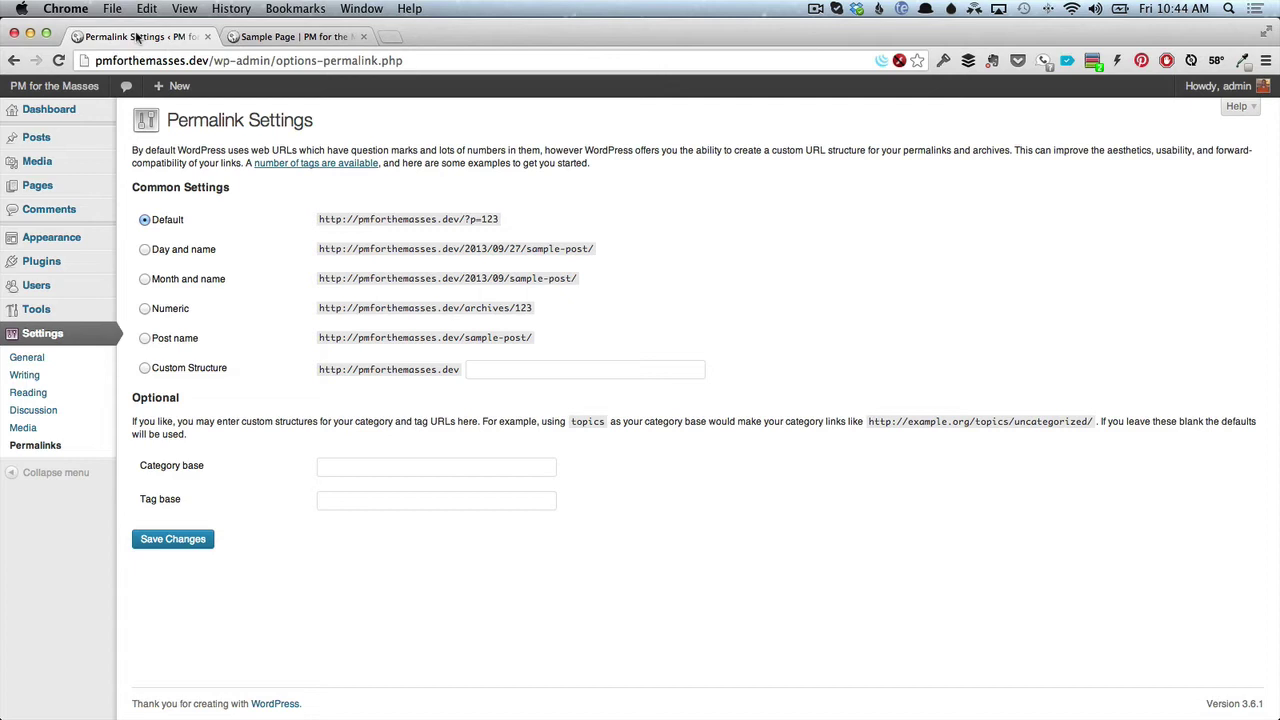
Save the Post name permalink structure and confirm the Sample Page now loads at /sample-page/.
left_click(145, 339)
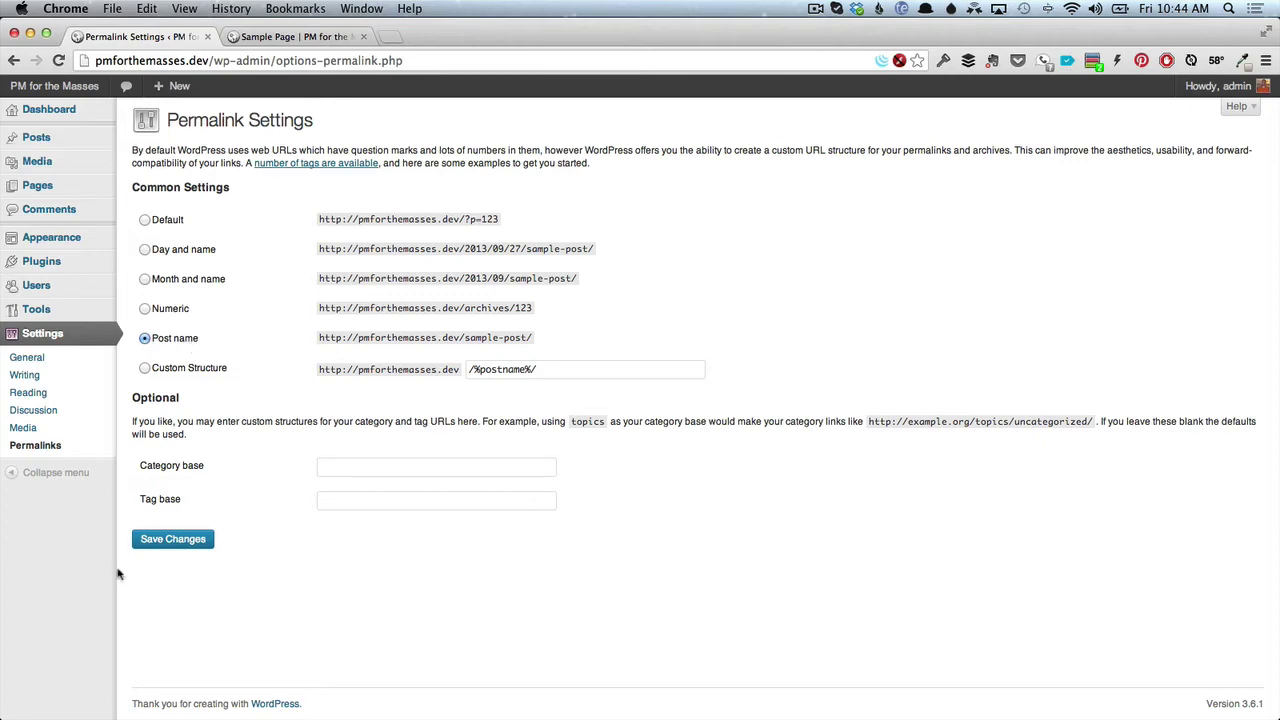
left_click(166, 550)
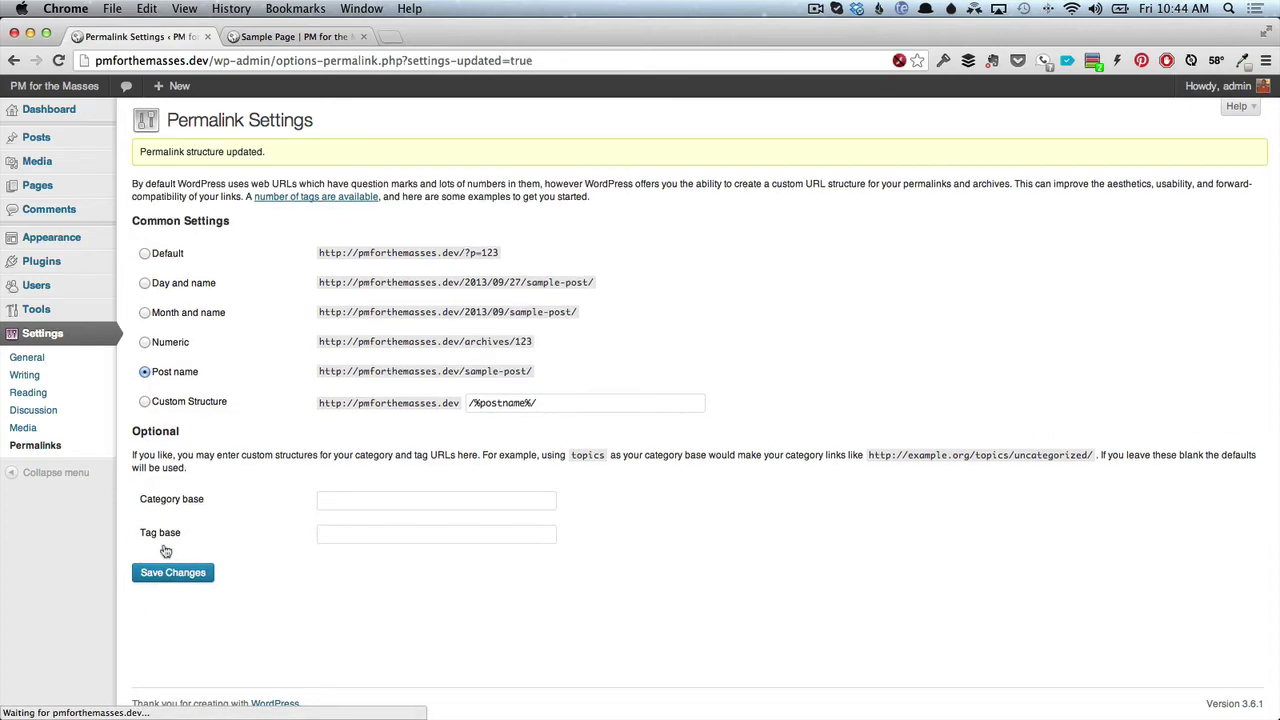
left_click(292, 36)
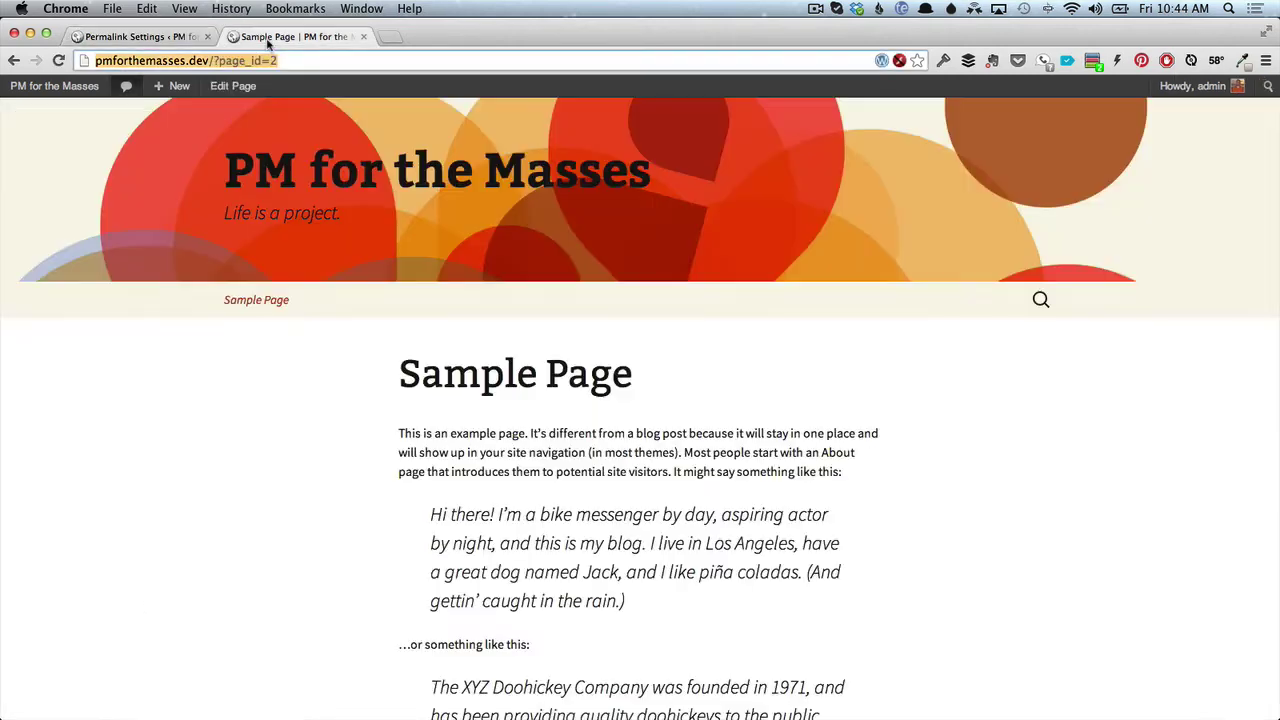
left_click(58, 61)
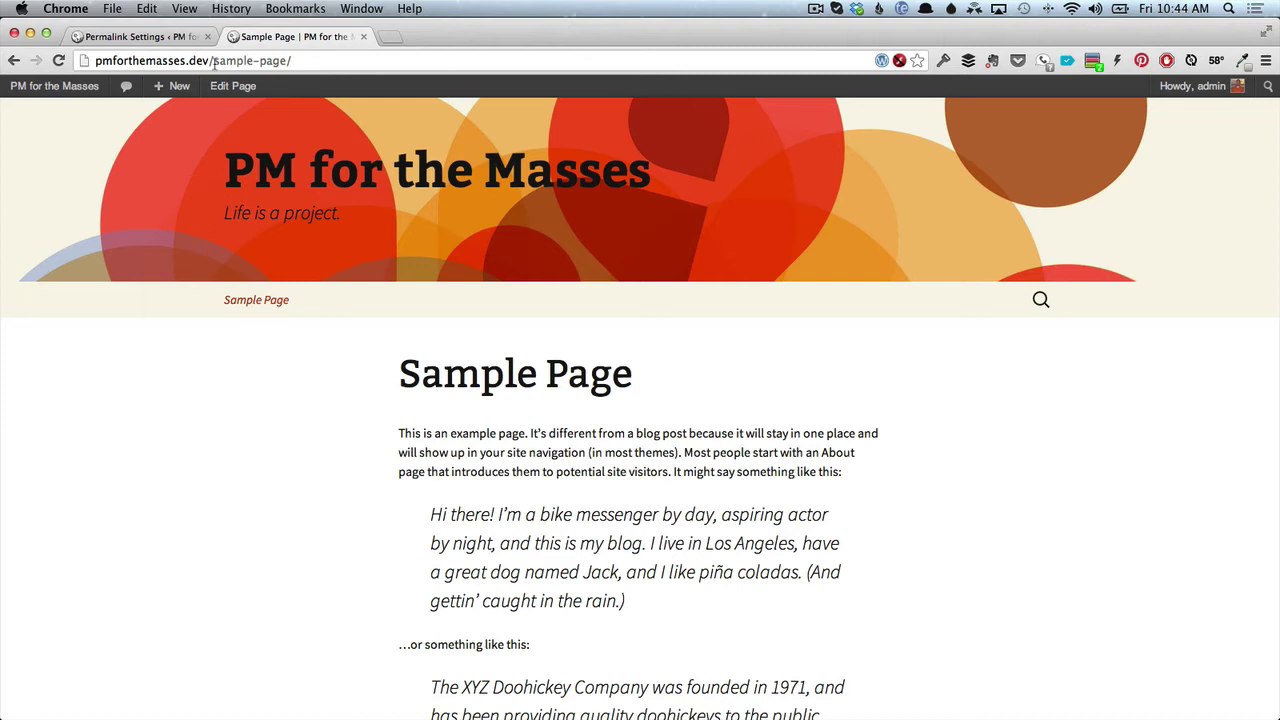
left_click_drag(214, 61, 297, 60)
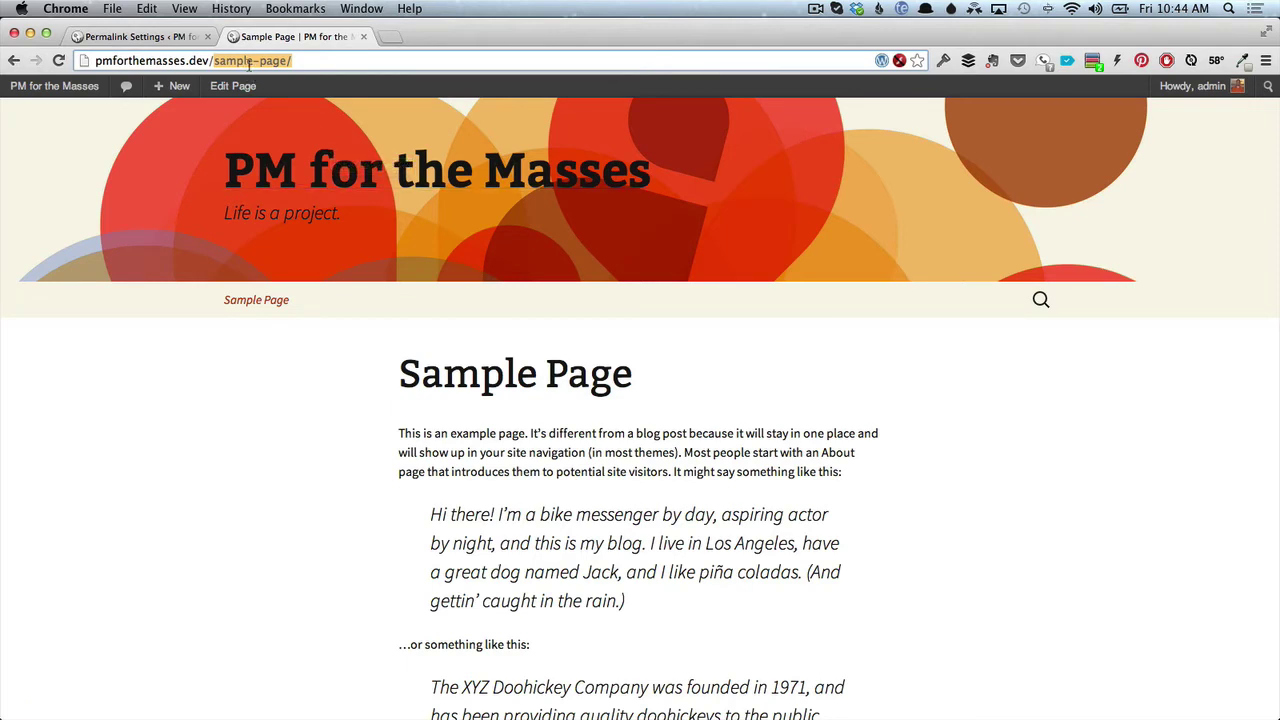
left_click(160, 38)
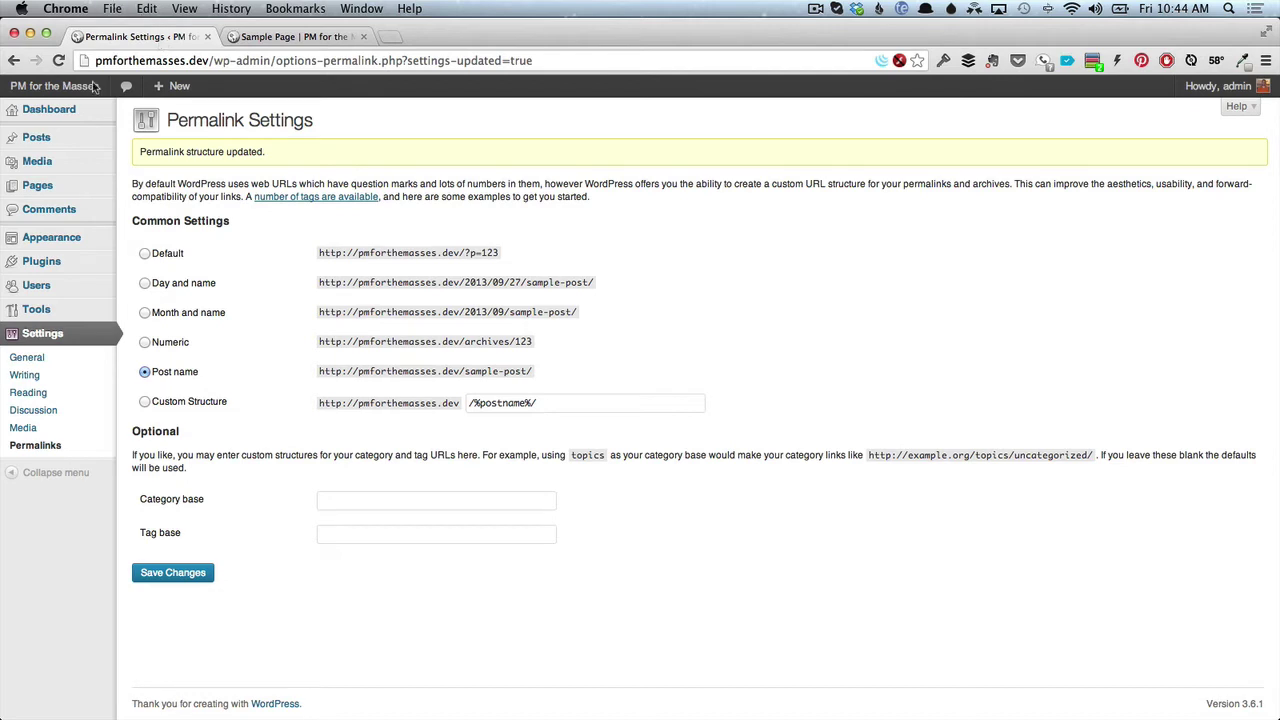
Trash the Hello world! post, then delete it permanently from the Trash.
mouse_move(90, 141)
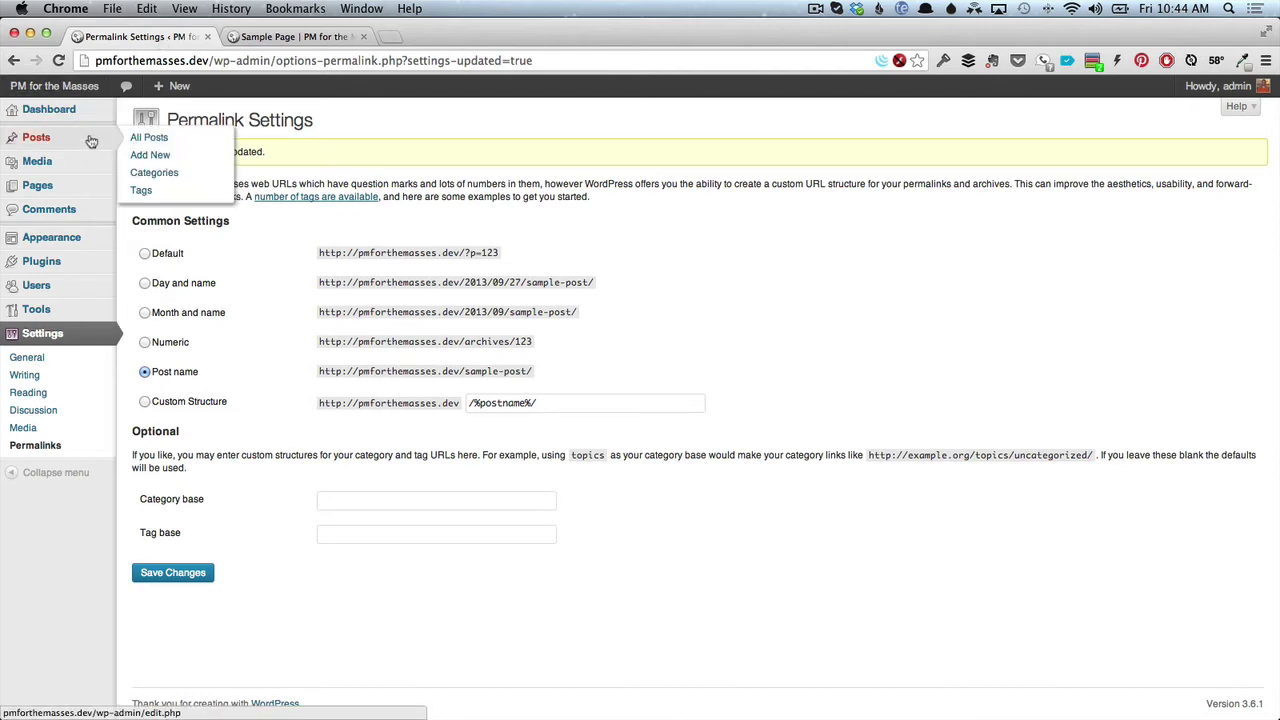
left_click(147, 139)
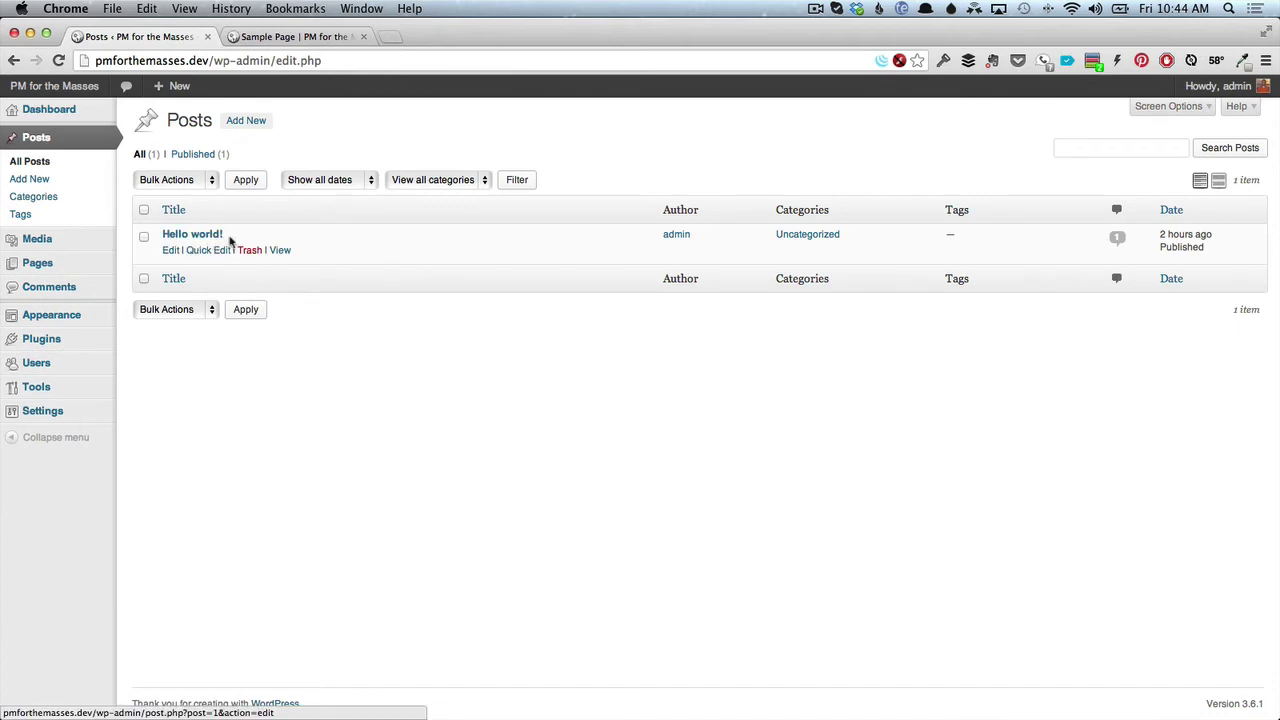
left_click(249, 251)
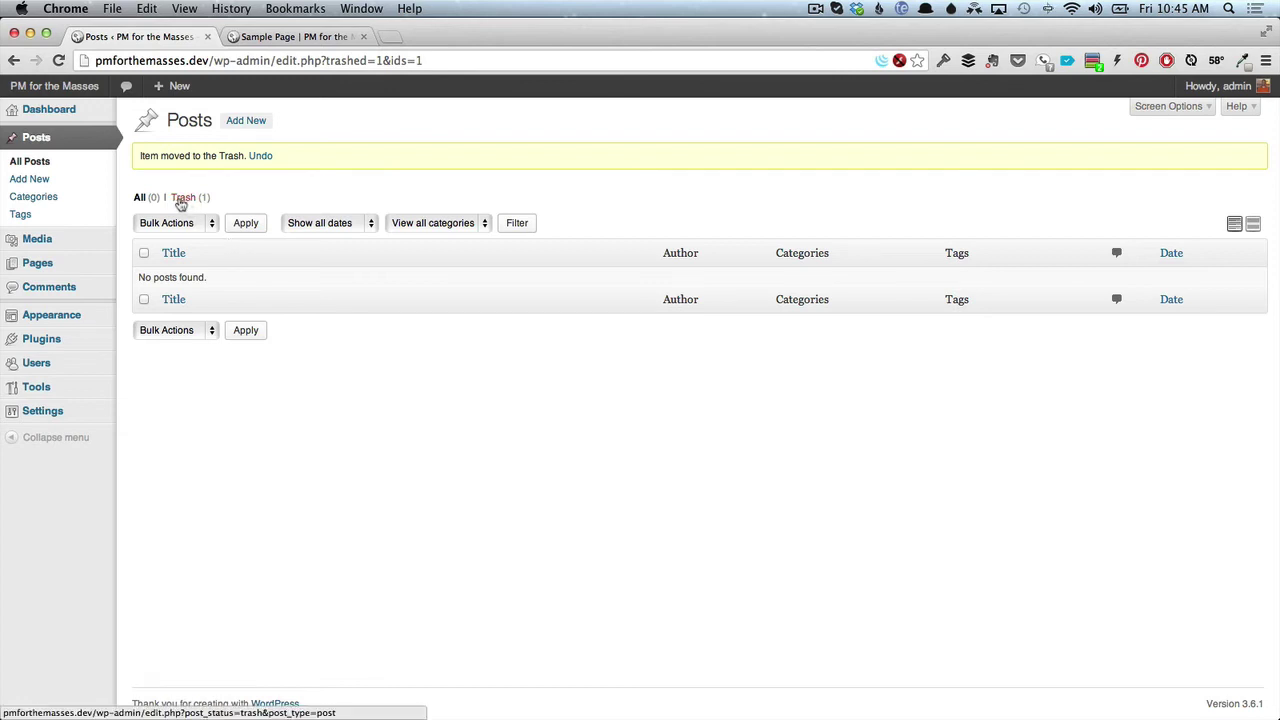
left_click(181, 199)
mouse_move(179, 251)
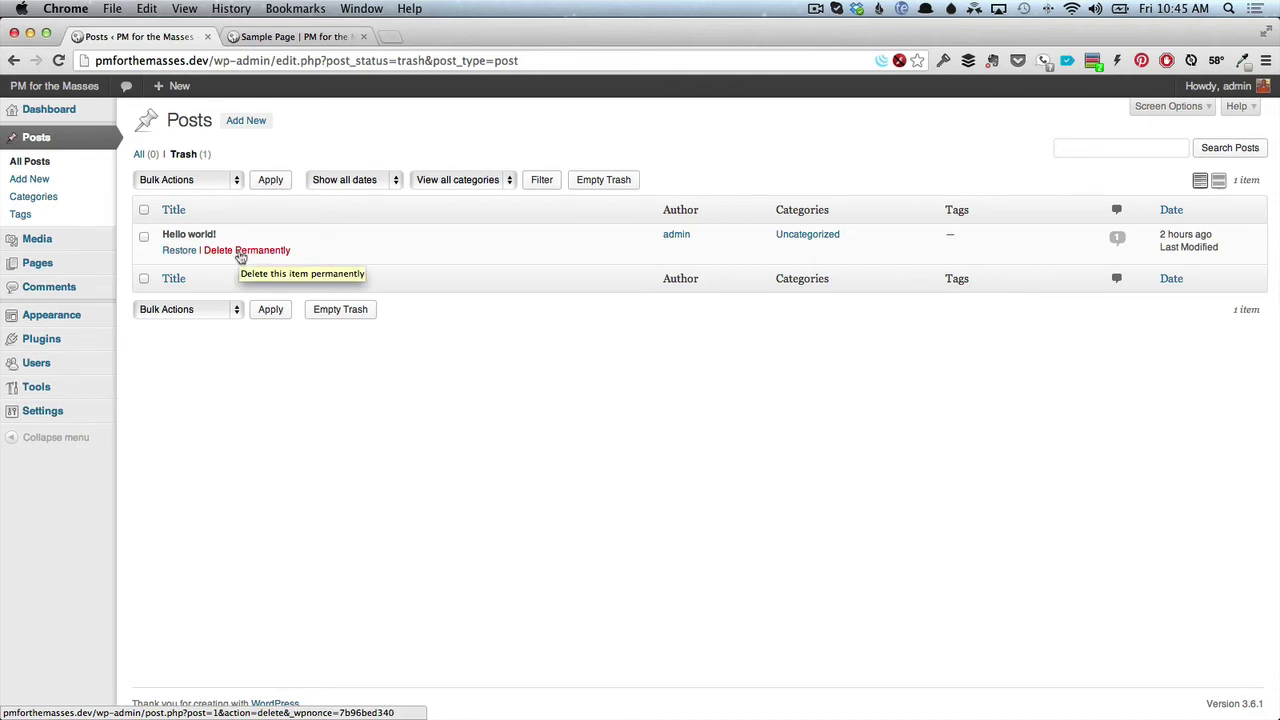
left_click(241, 251)
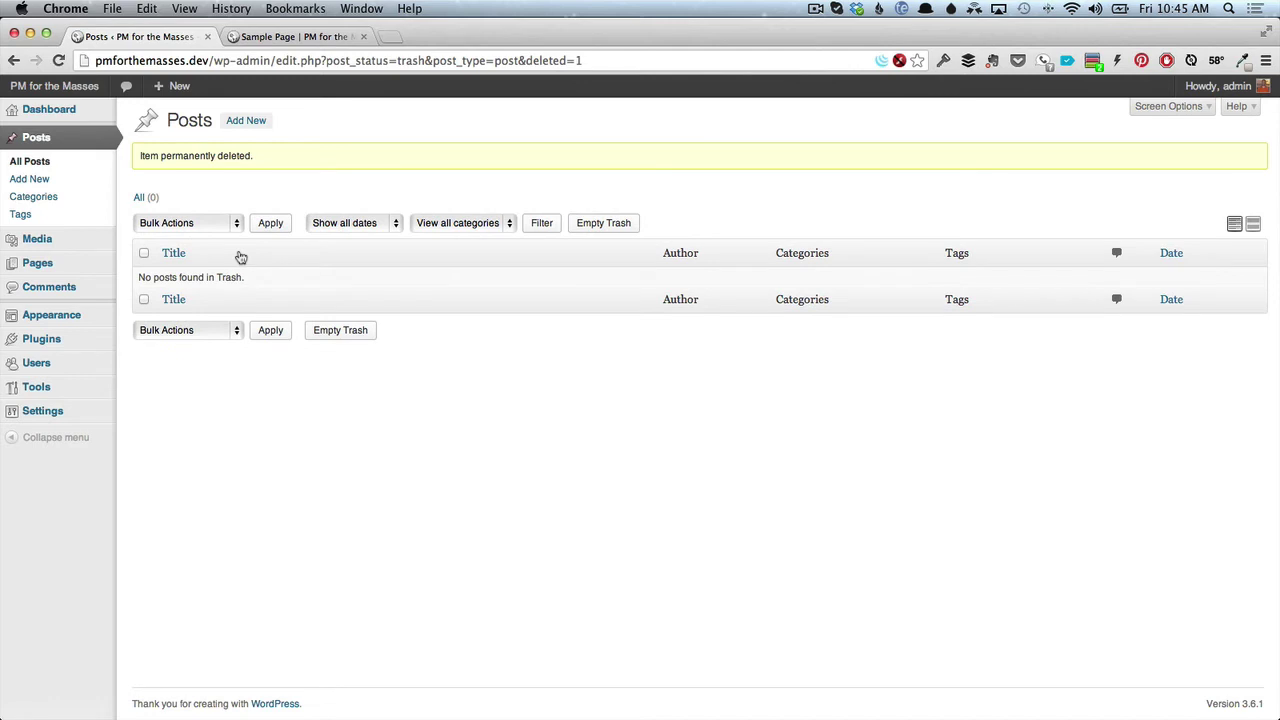
Trash the Sample Page, permanently delete it from the pages Trash, then go to Comments.
mouse_move(50, 263)
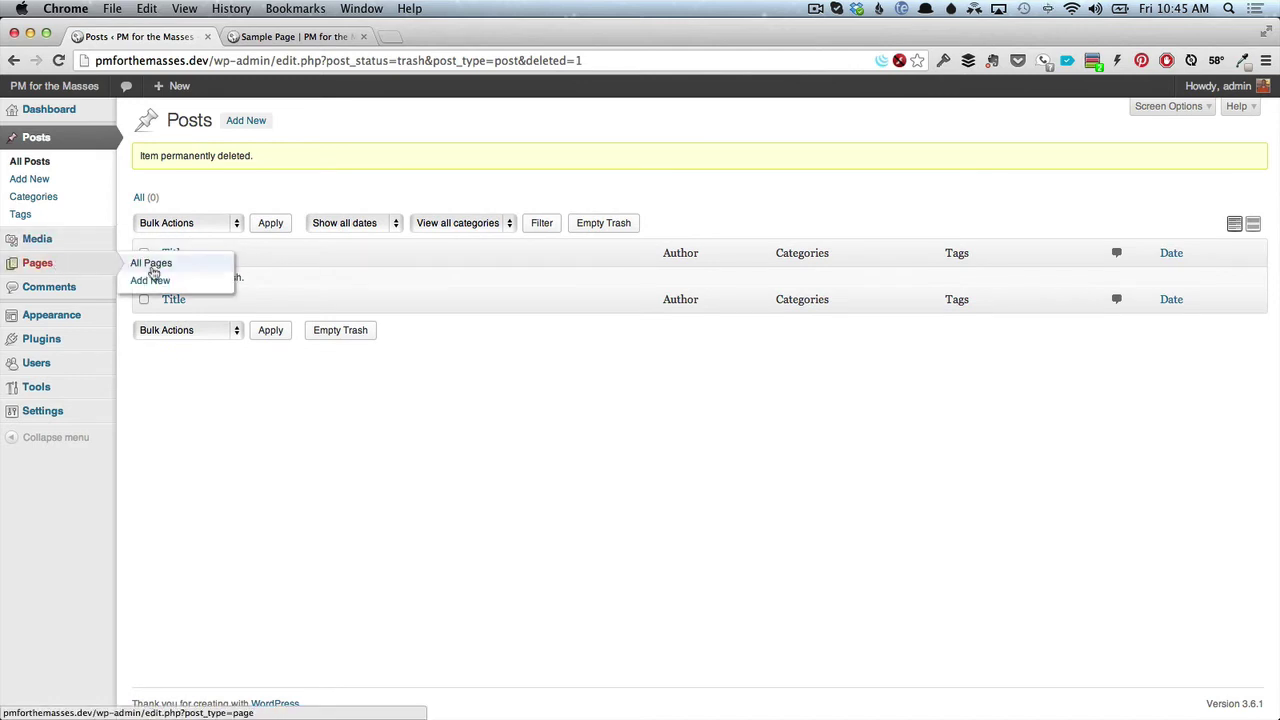
left_click(152, 264)
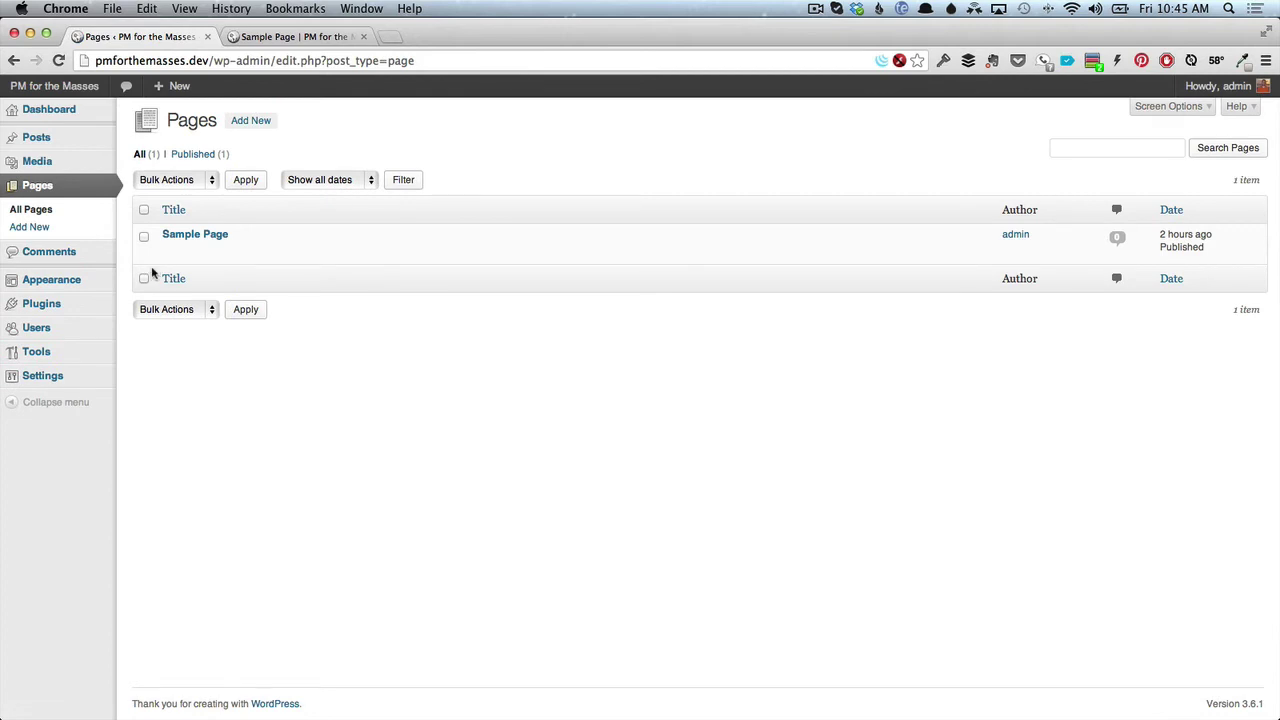
left_click(249, 253)
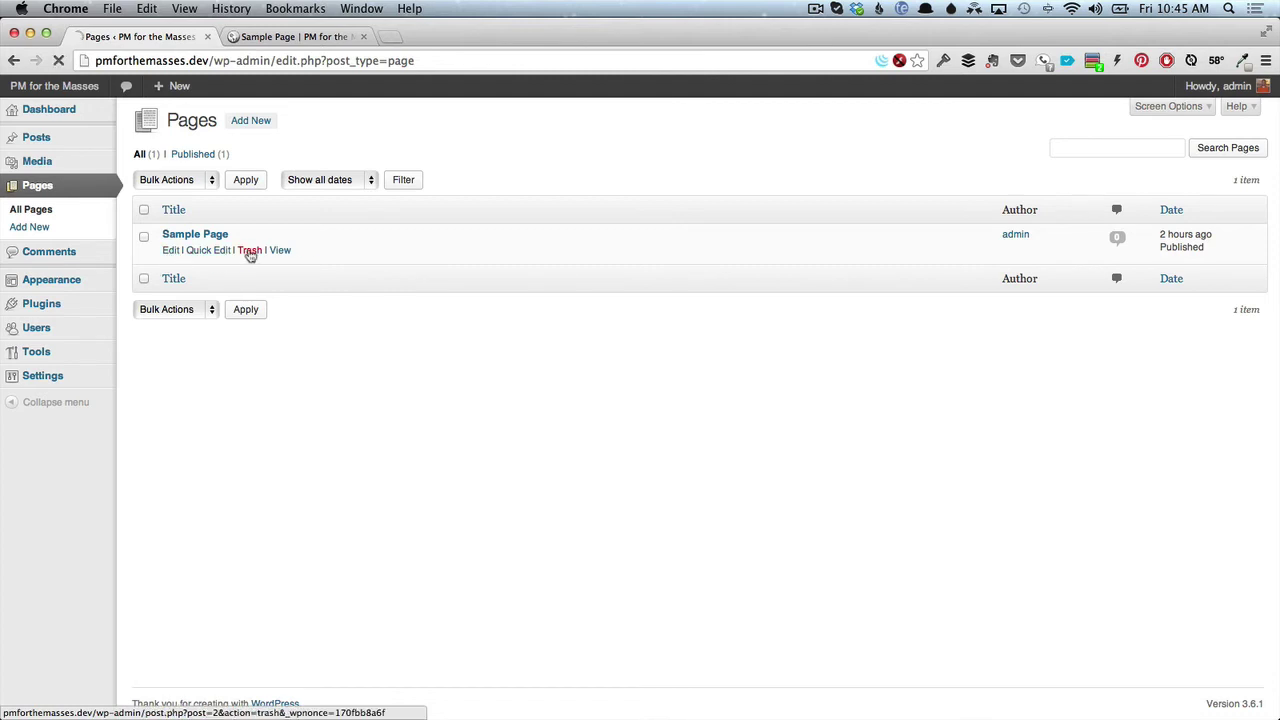
left_click(183, 199)
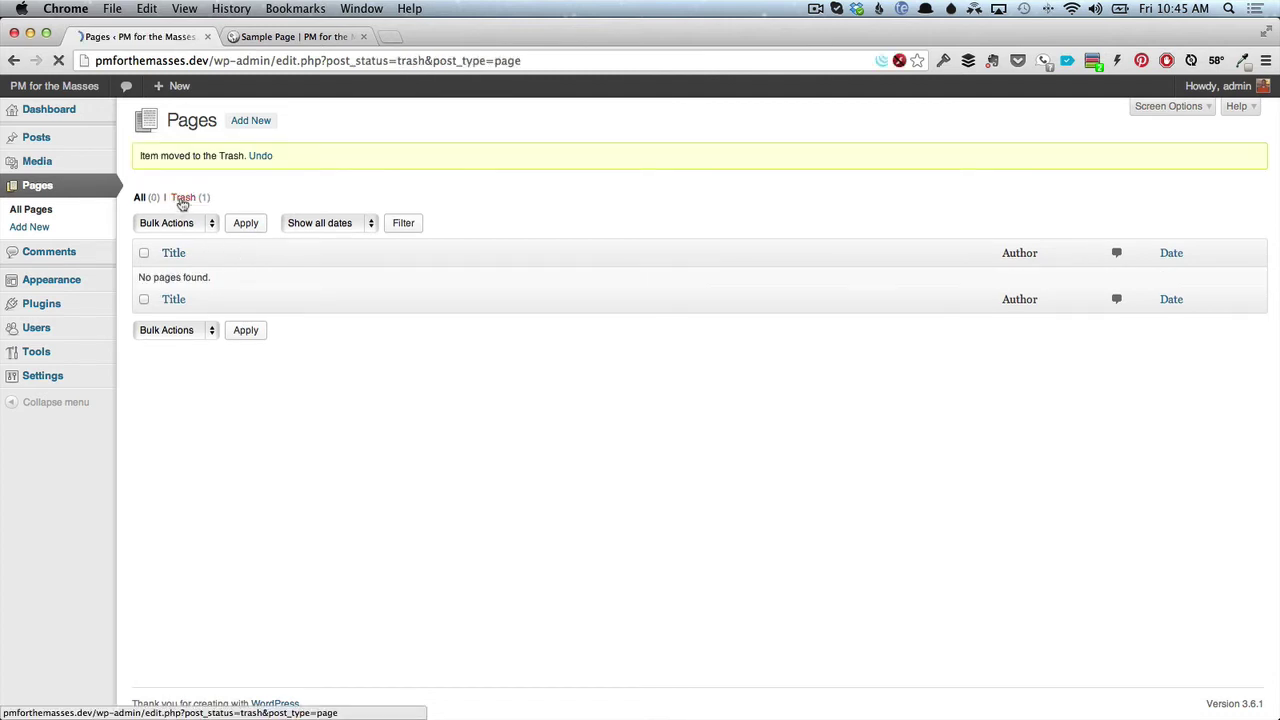
mouse_move(236, 232)
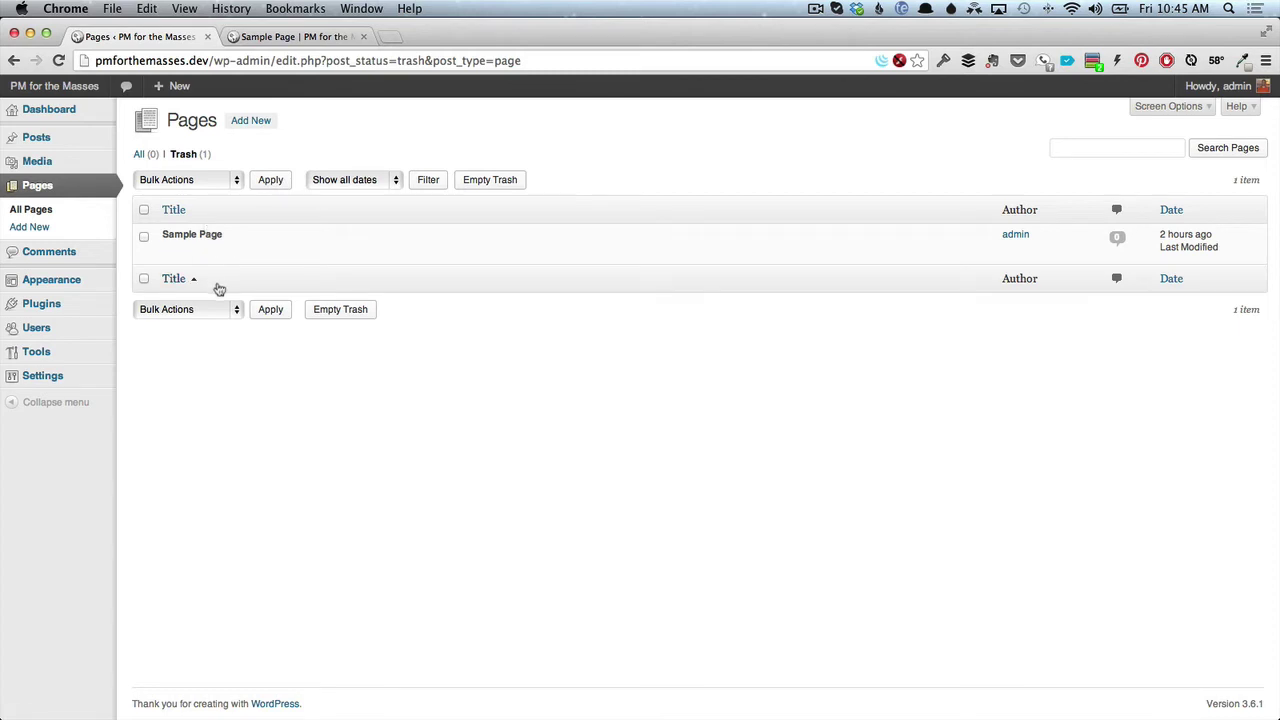
mouse_move(209, 250)
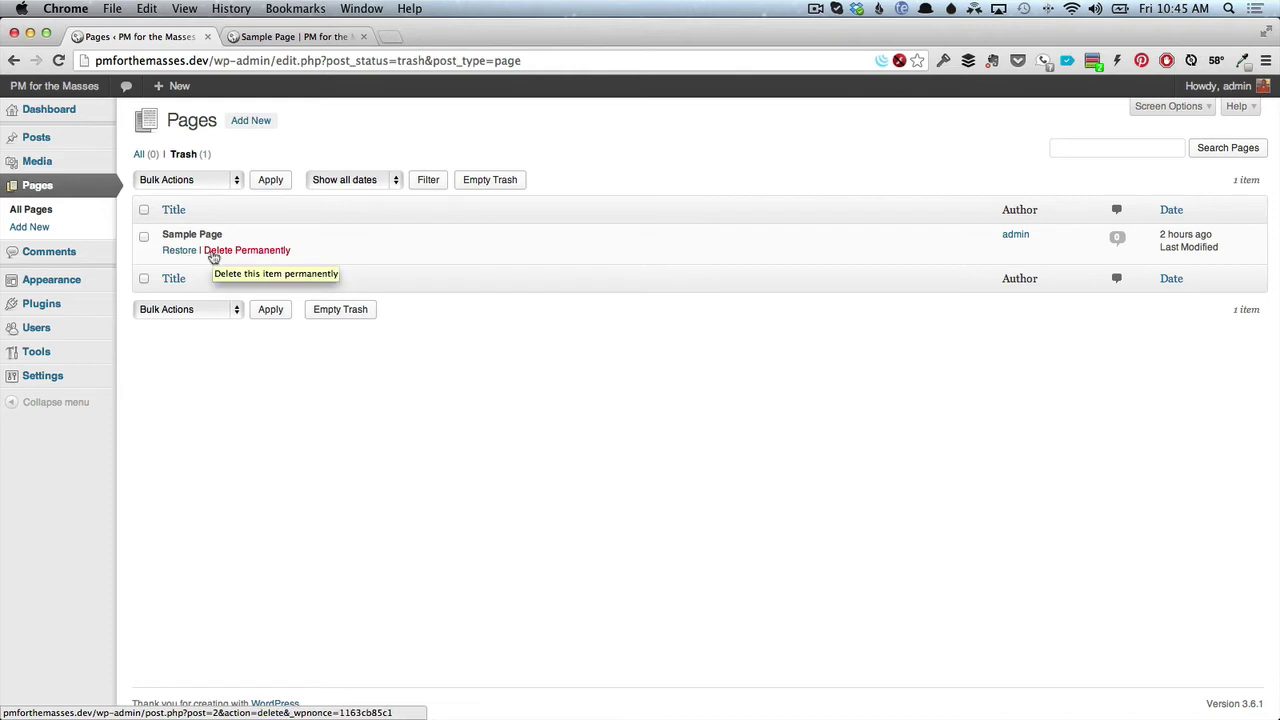
left_click(213, 255)
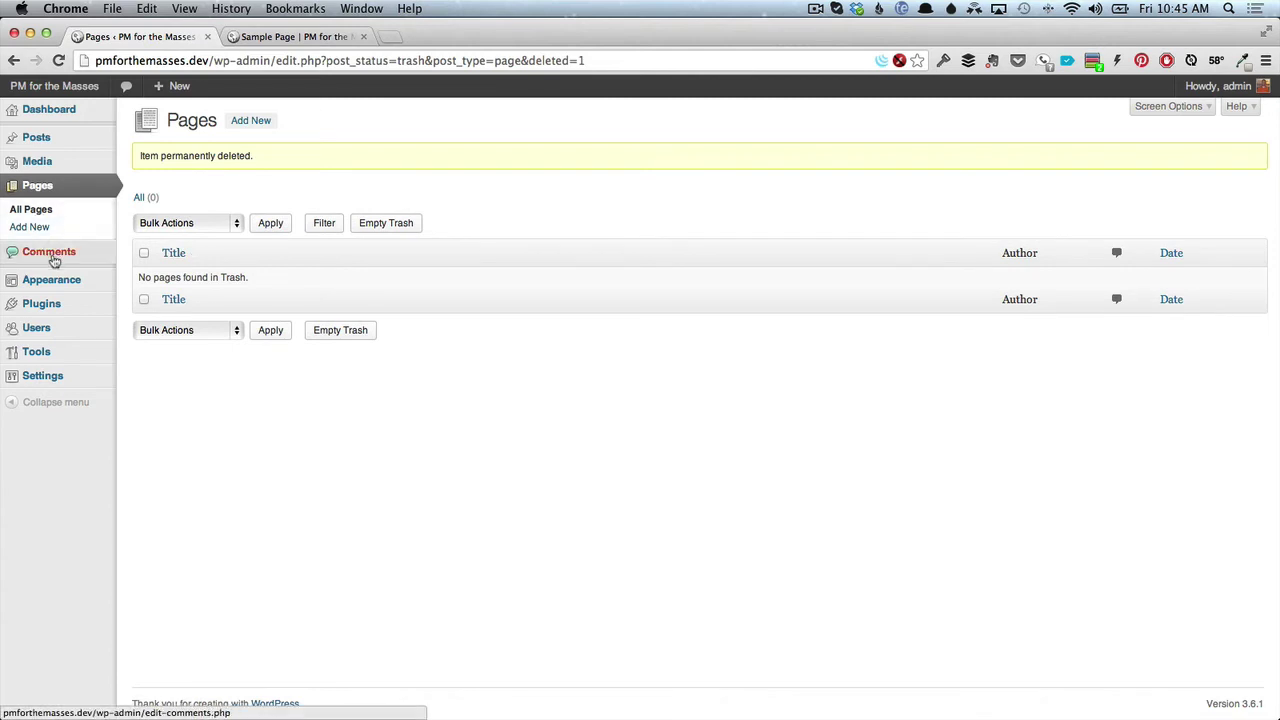
left_click(52, 255)
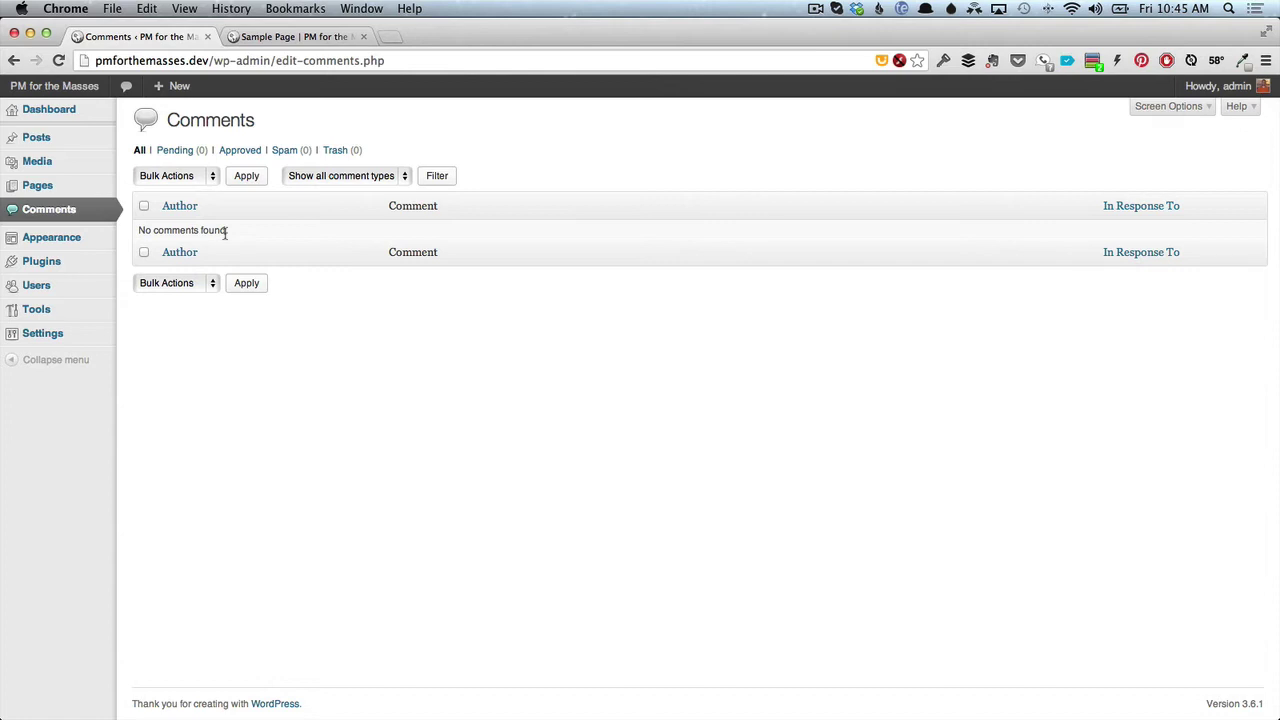
Load the site's front page to confirm it reads Nothing Found, then return to the empty Comments screen.
left_click(272, 37)
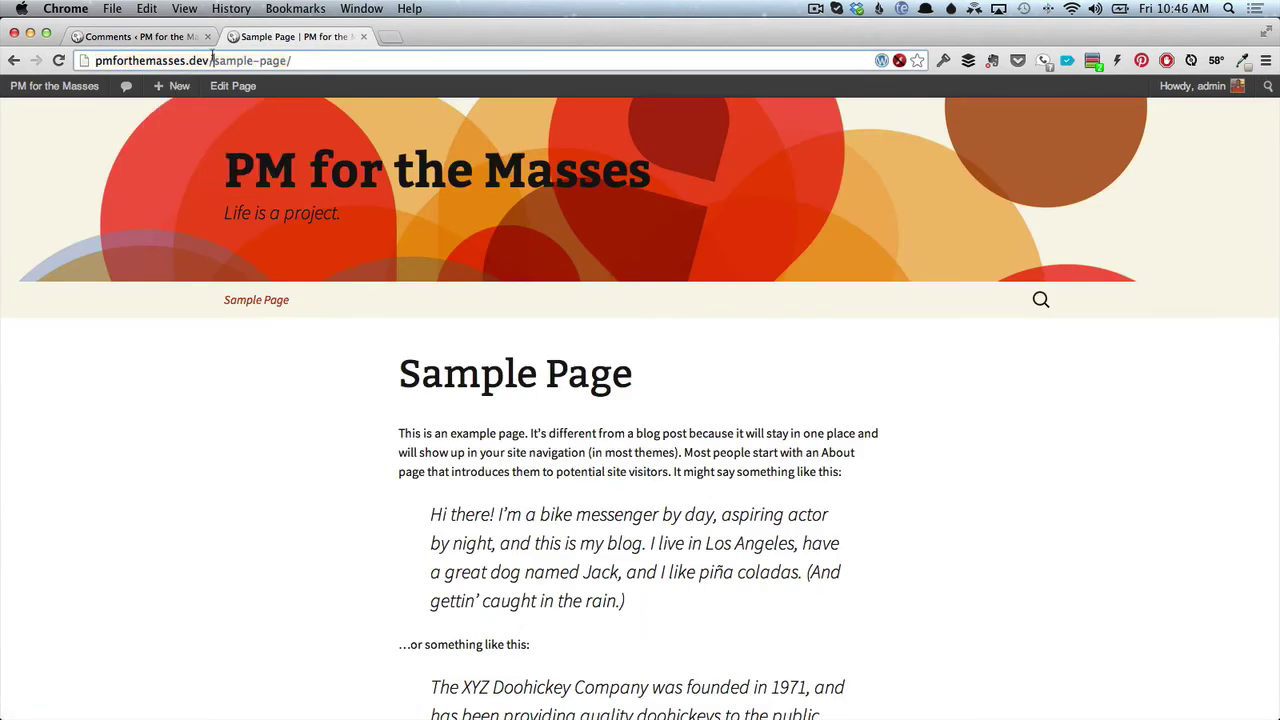
left_click_drag(212, 60, 411, 53)
key("BackSpace")
key("Return")
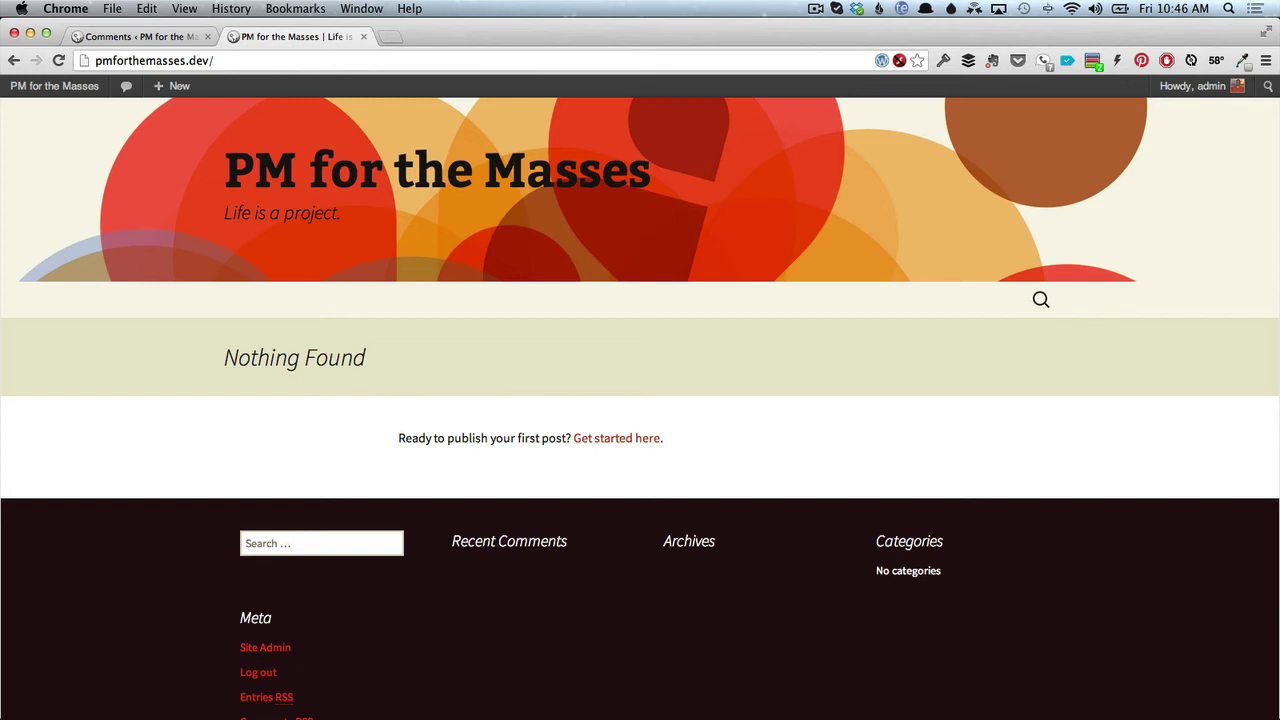
left_click(113, 37)
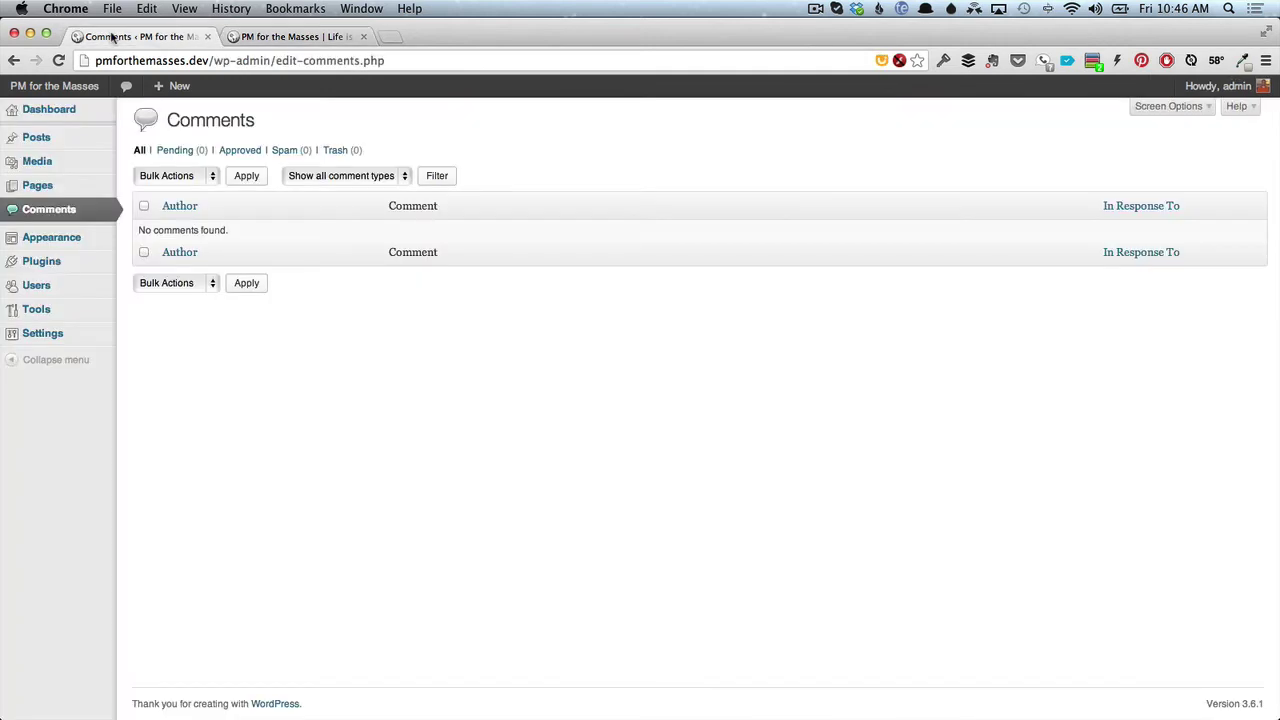
mouse_move(80, 265)
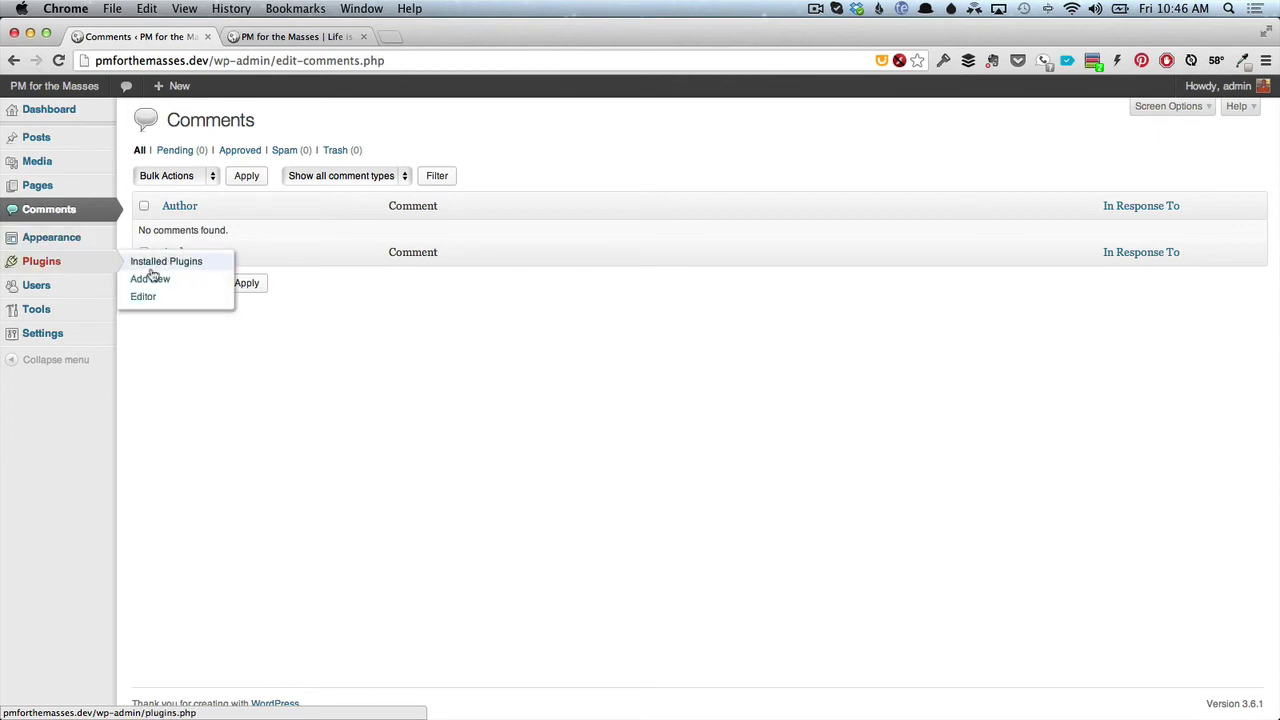
Delete Hello Dolly from Installed Plugins, confirming removal of its files, then go to Add New.
left_click(154, 266)
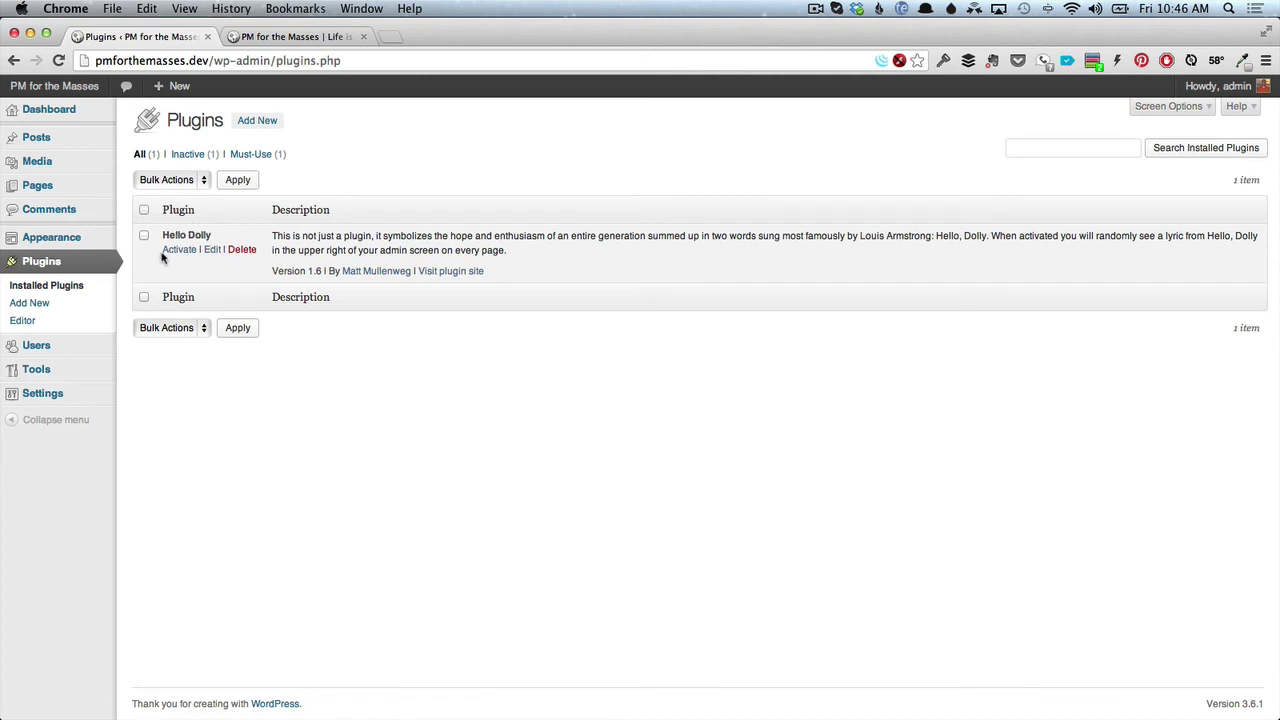
left_click(238, 250)
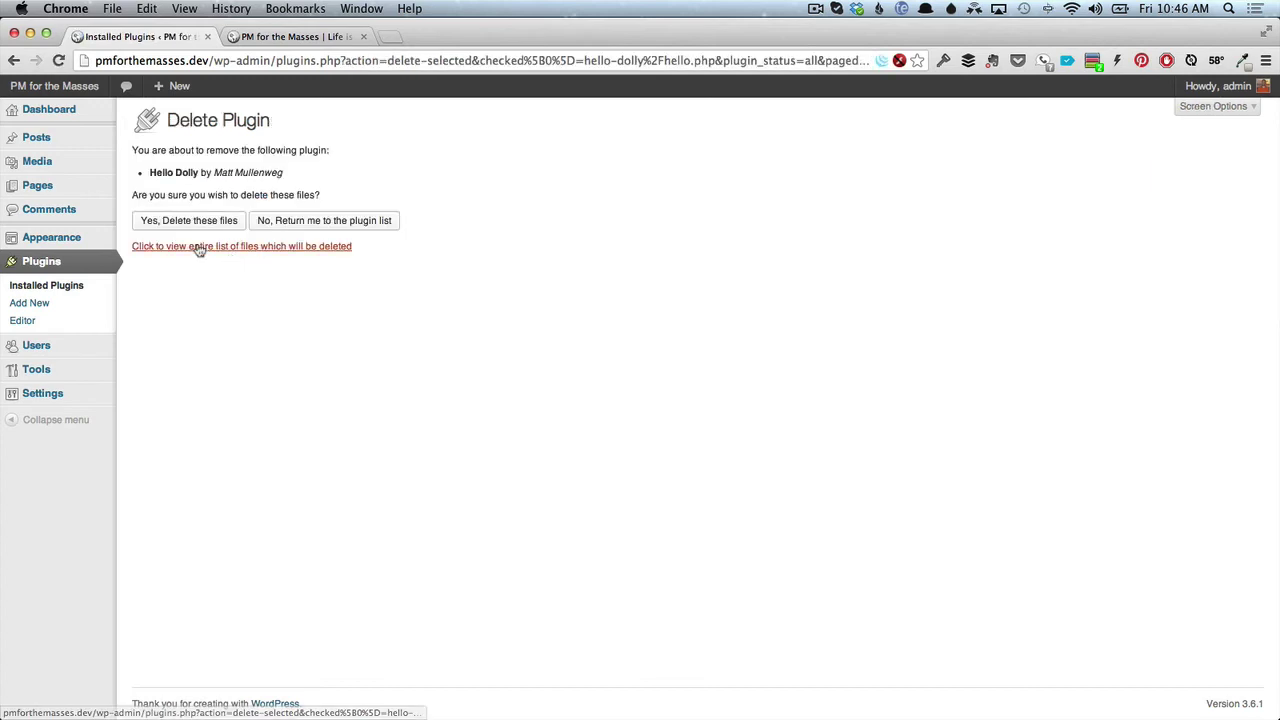
left_click(196, 222)
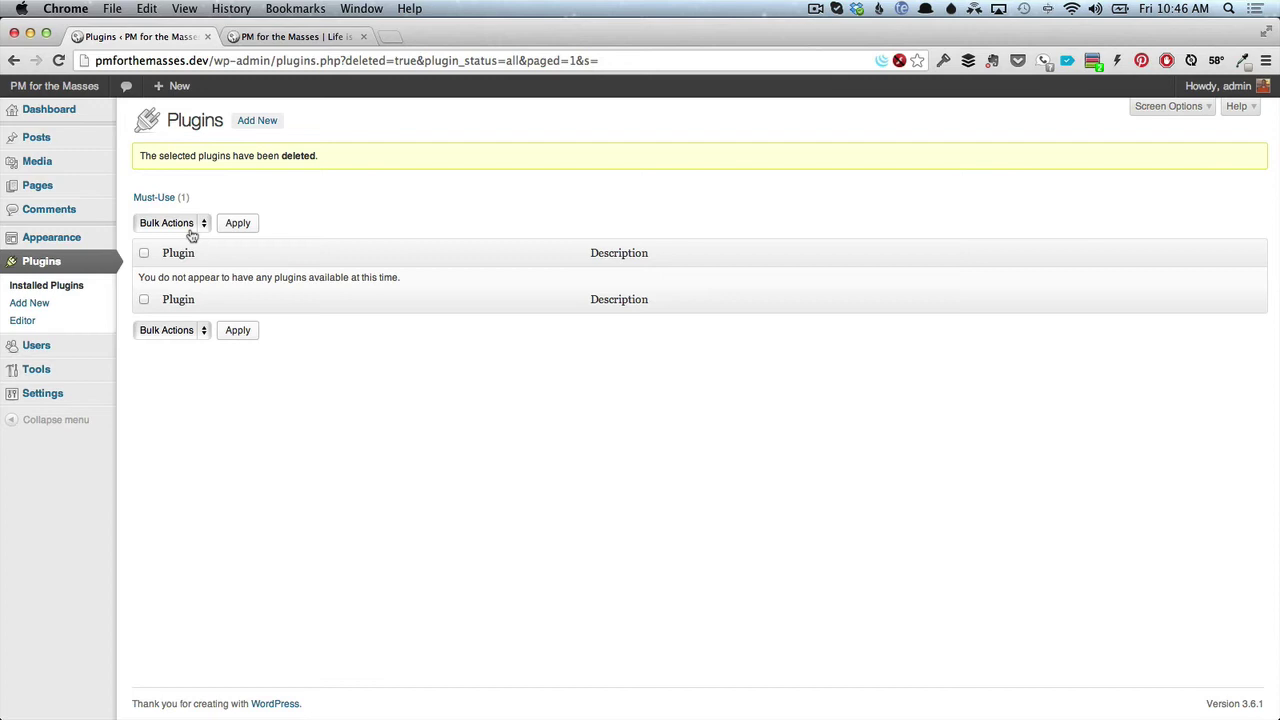
left_click(254, 122)
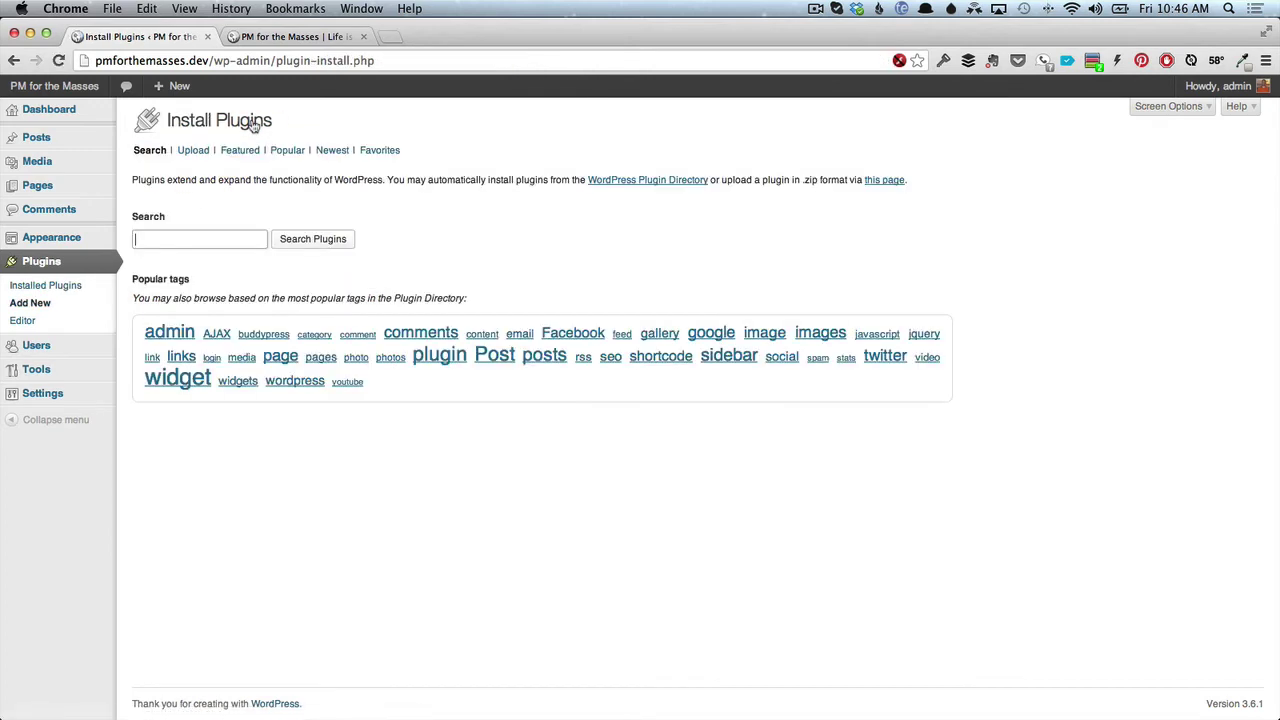
Search the plugin directory for 'backup' and browse the results.
left_click(16, 61)
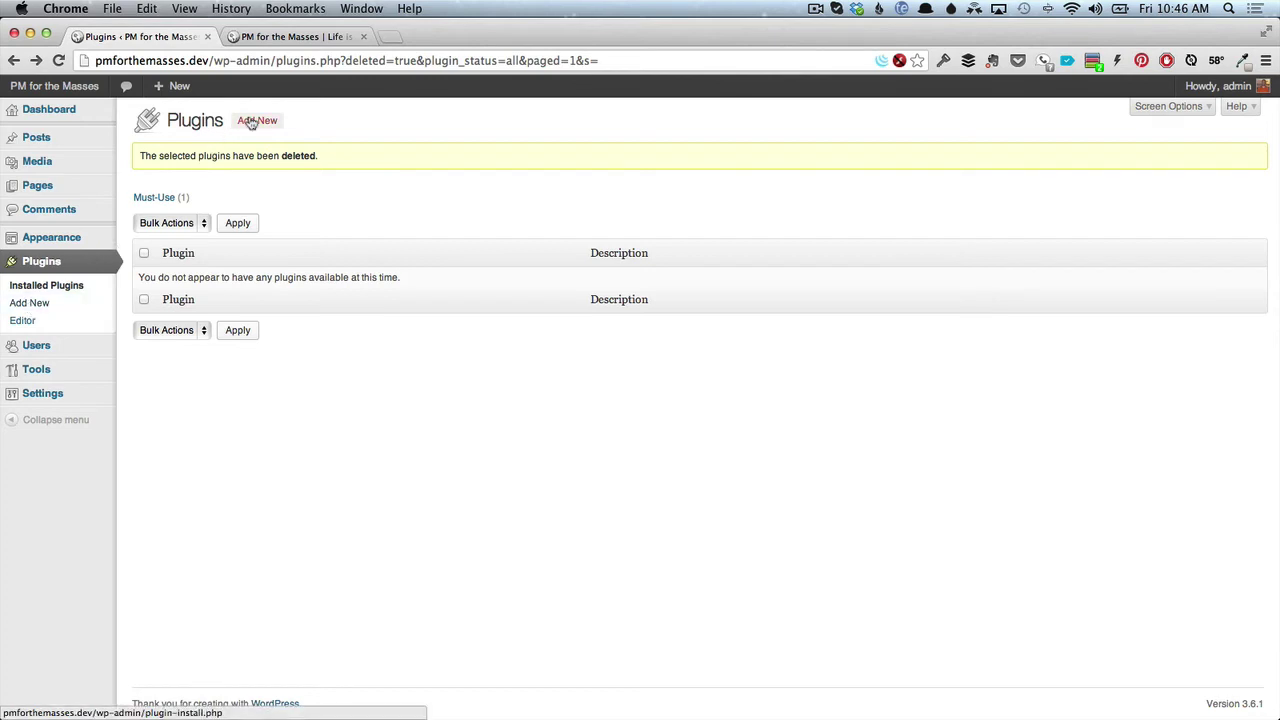
mouse_move(180, 88)
left_click(267, 124)
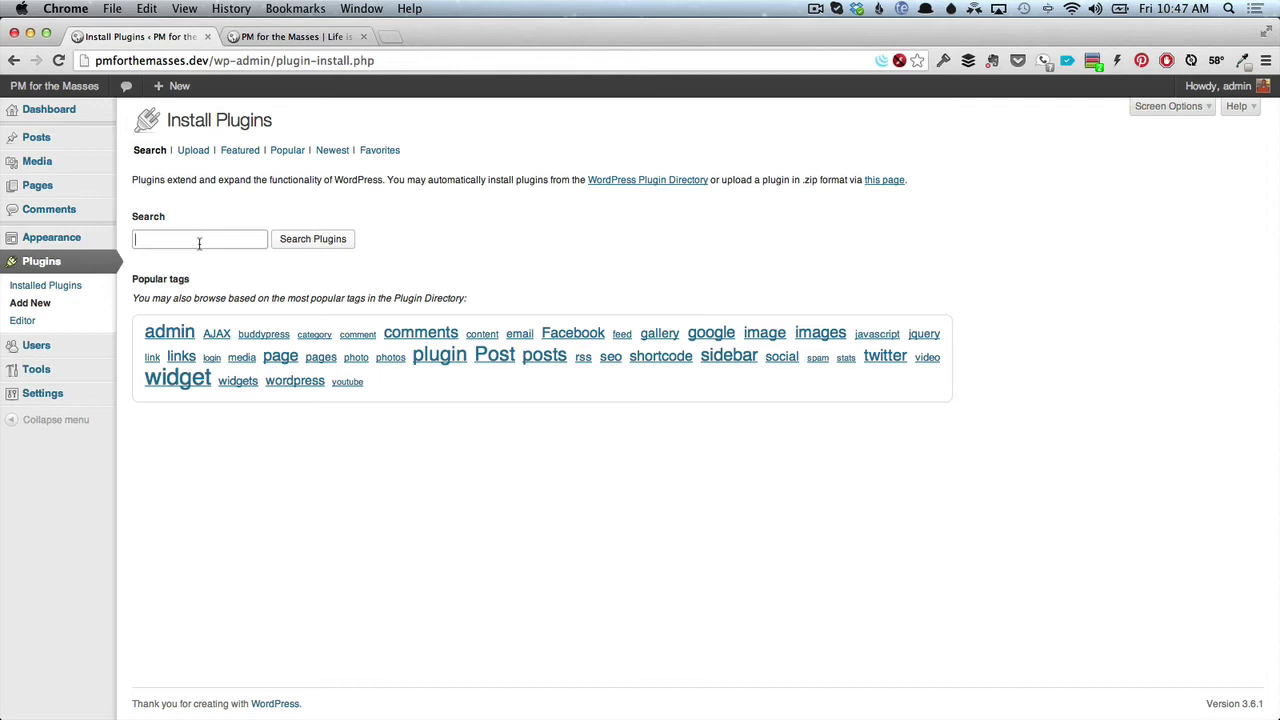
type("backup")
left_click(320, 242)
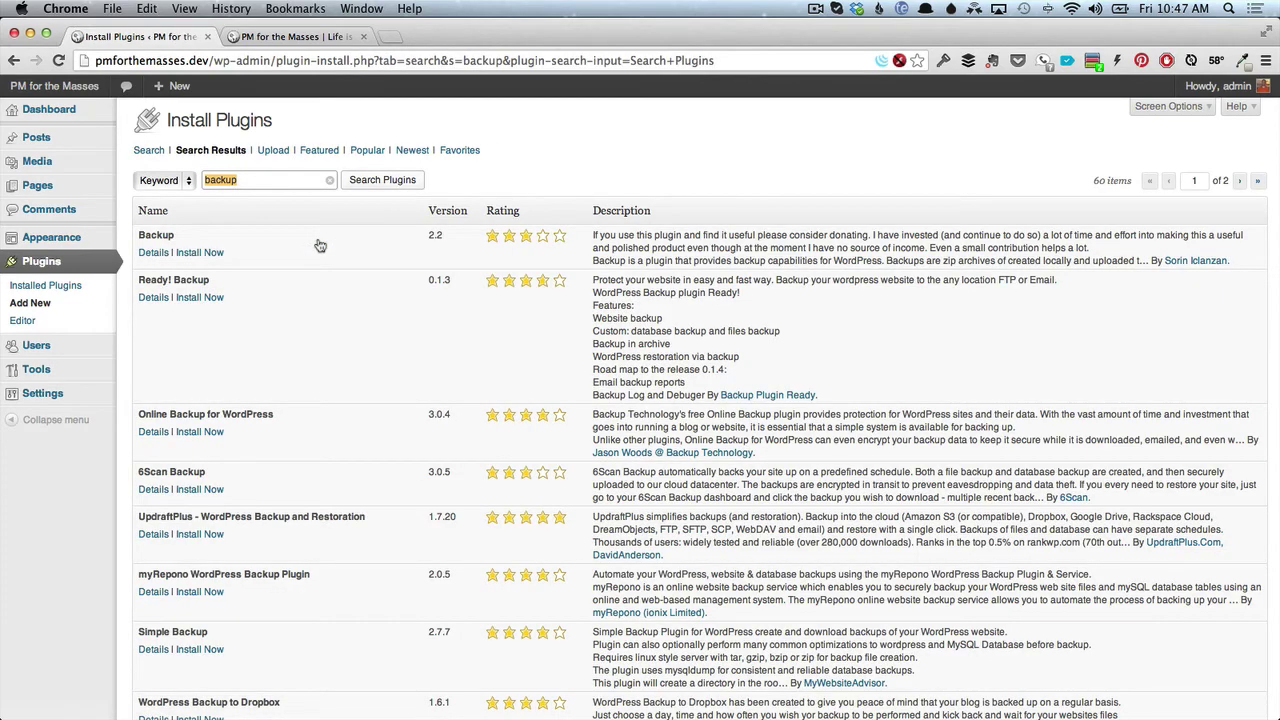
scroll(340, 350, "down", 5)
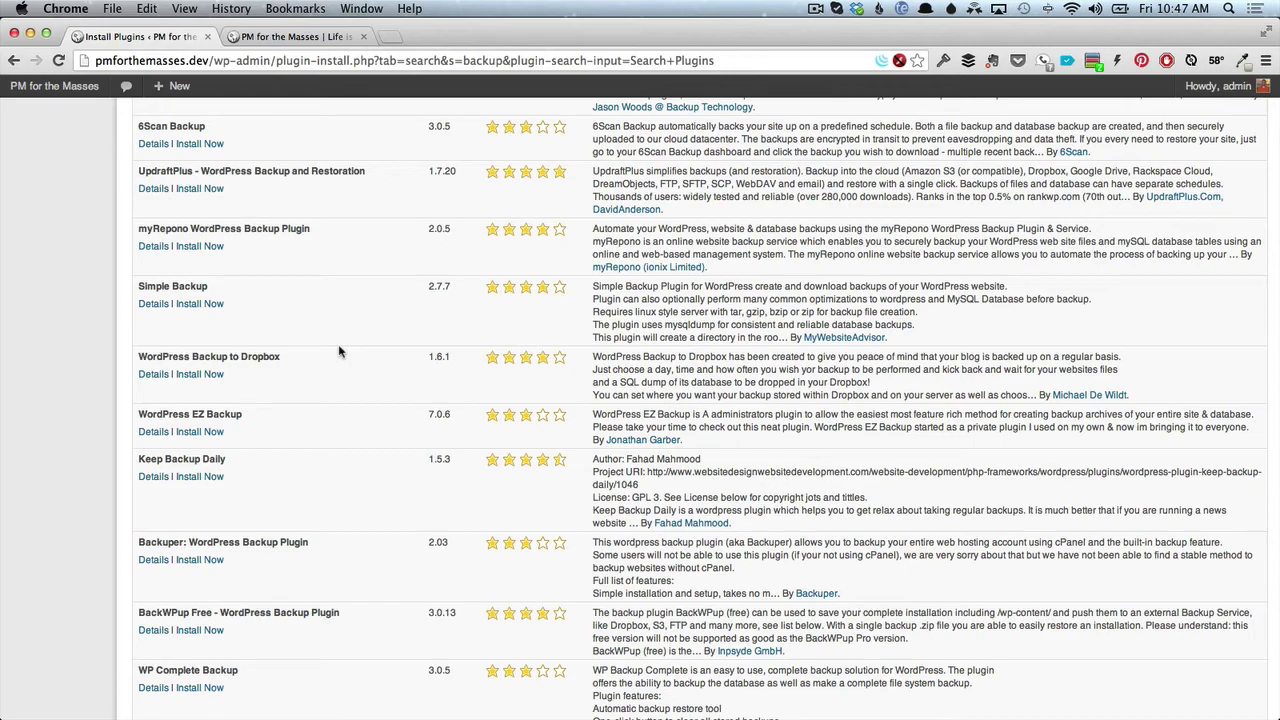
scroll(339, 352, "up", 8)
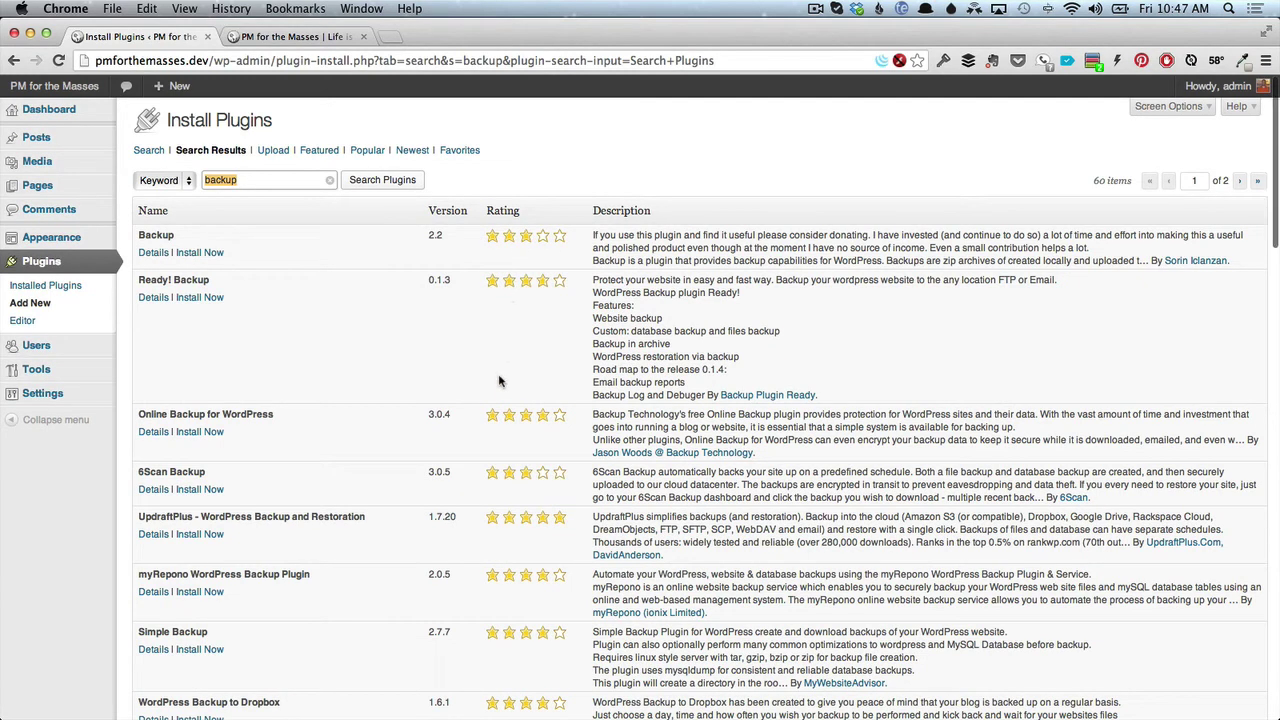
scroll(500, 381, "down", 1)
scroll(500, 381, "down", 5)
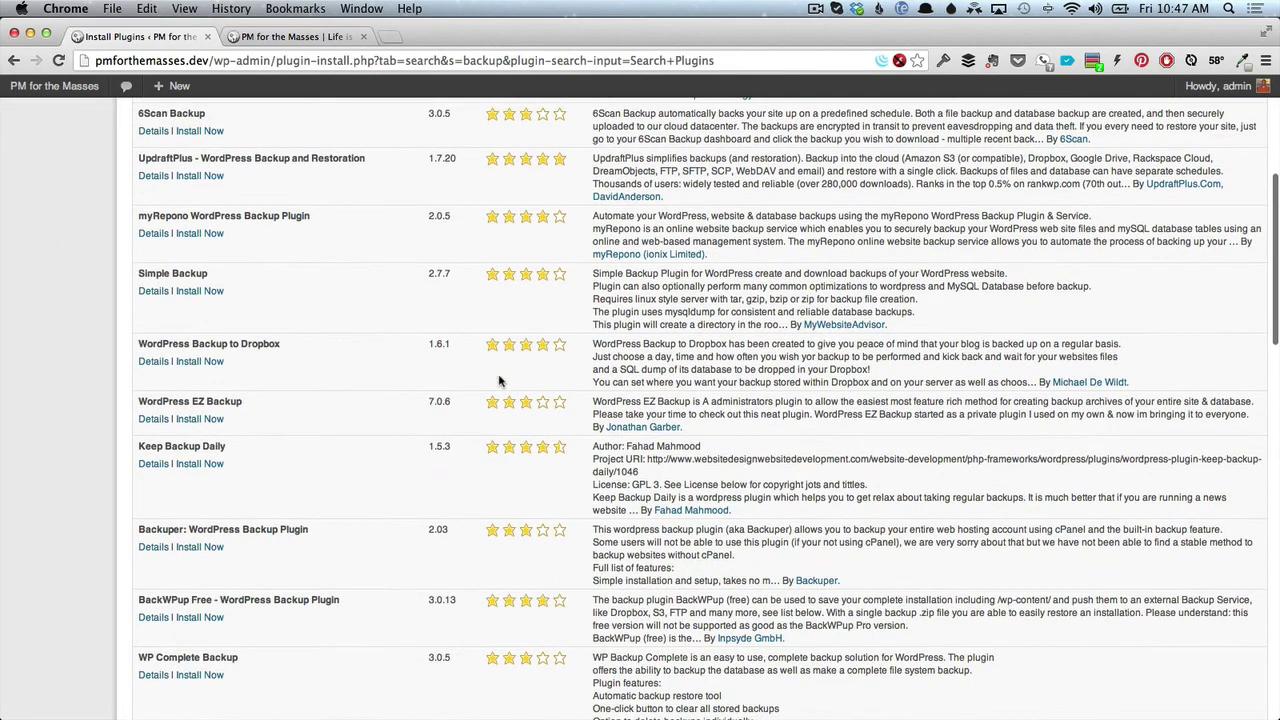
scroll(500, 377, "up", 6)
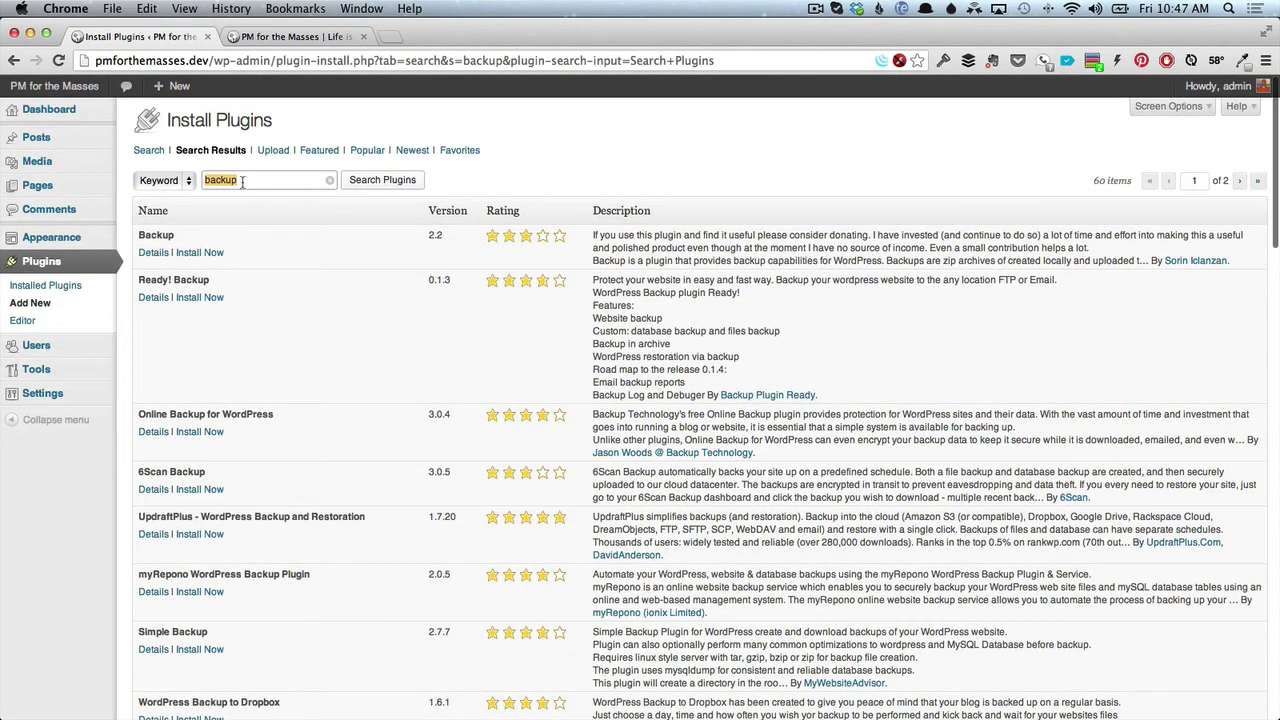
Refine the plugin search to 'backwpup' so BackWPup Free is listed first.
left_click(242, 180)
key("BackSpace")
key("BackSpace")
left_click(230, 200)
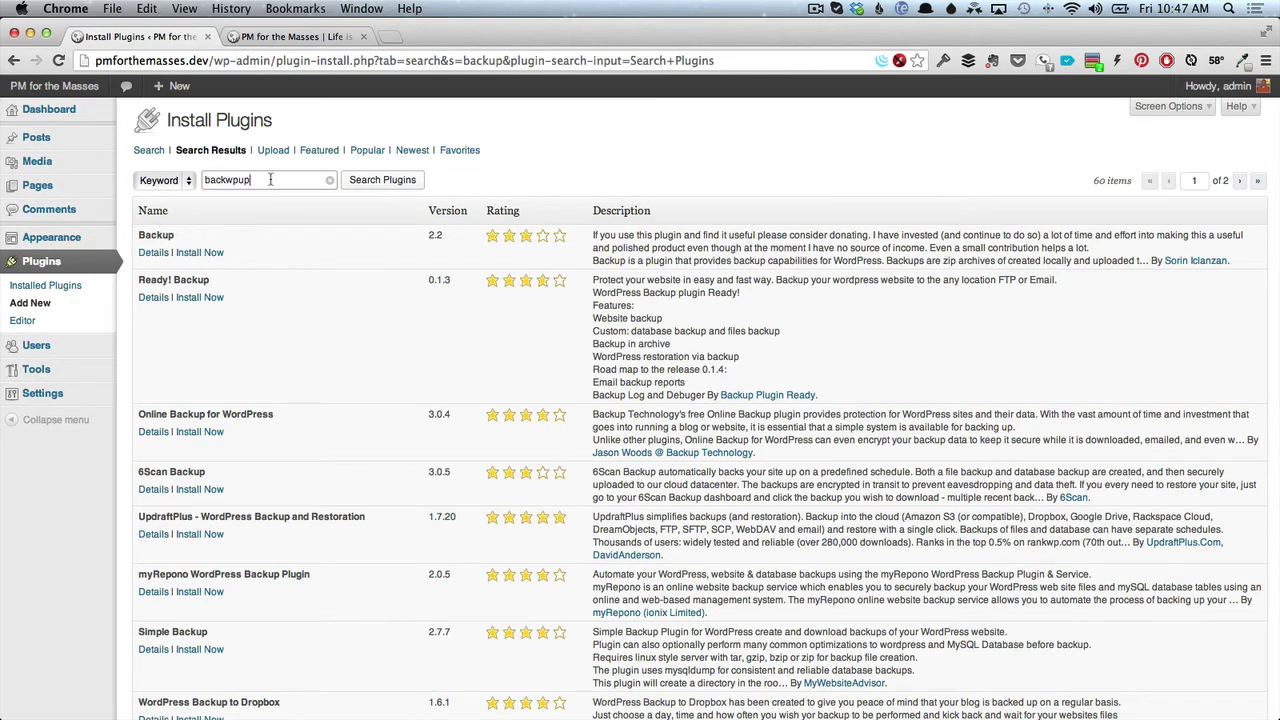
left_click(376, 188)
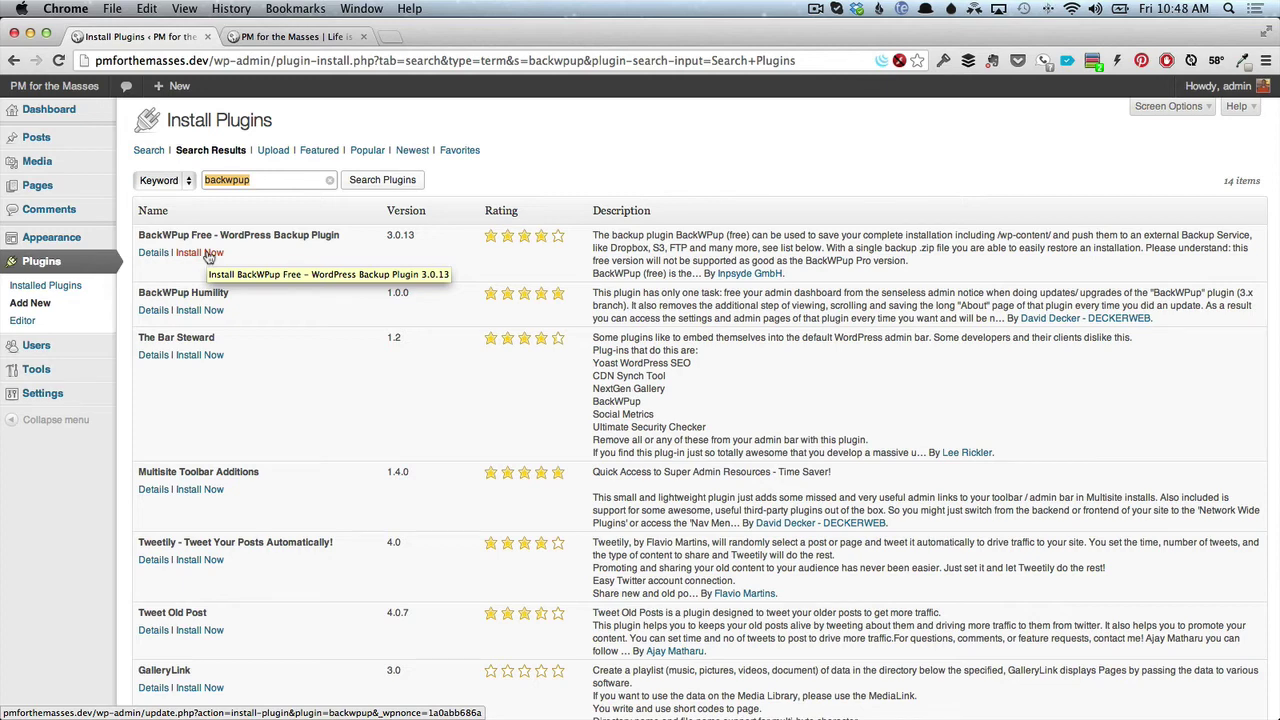
Install BackWPup Free, confirm the installation, and activate the plugin.
left_click(207, 254)
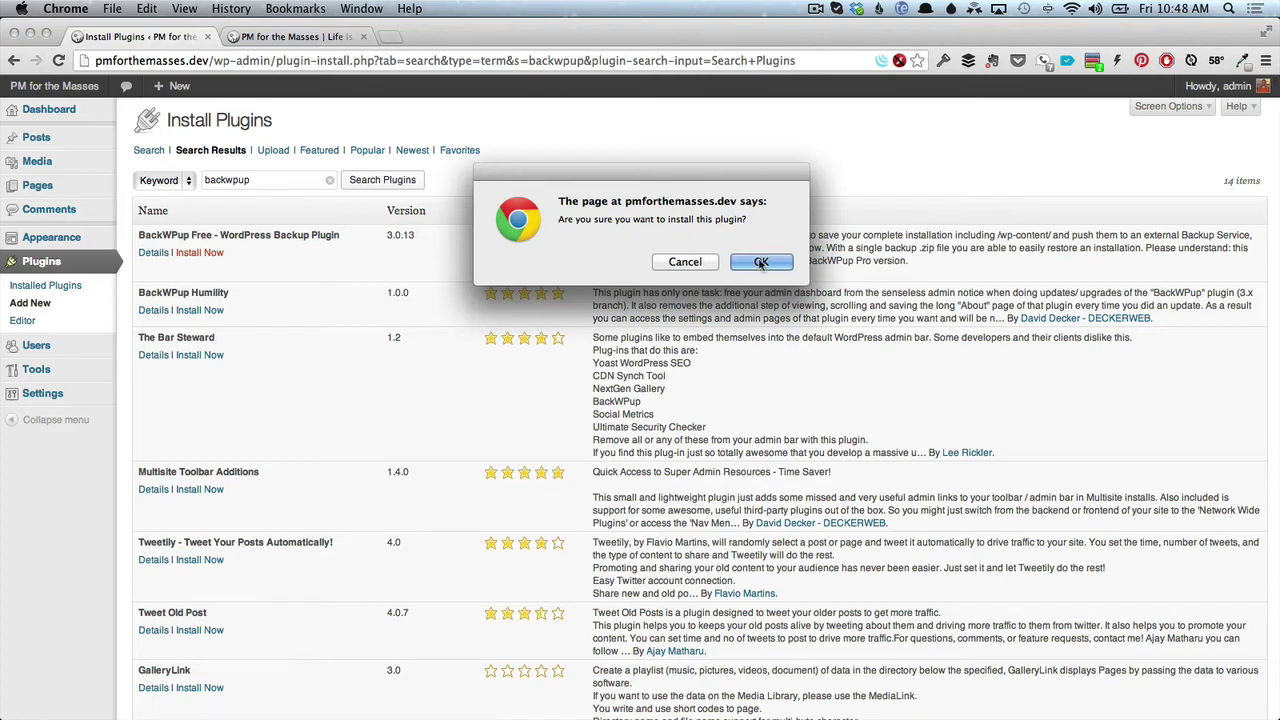
left_click(760, 261)
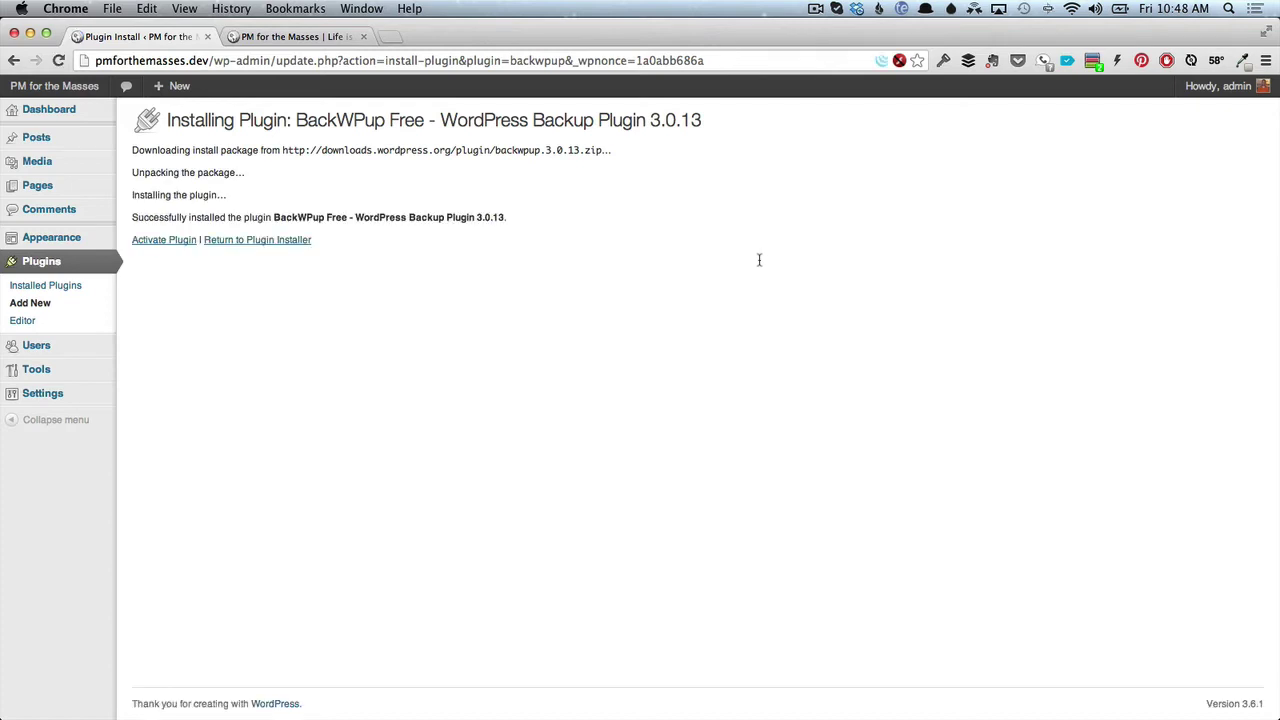
left_click(168, 241)
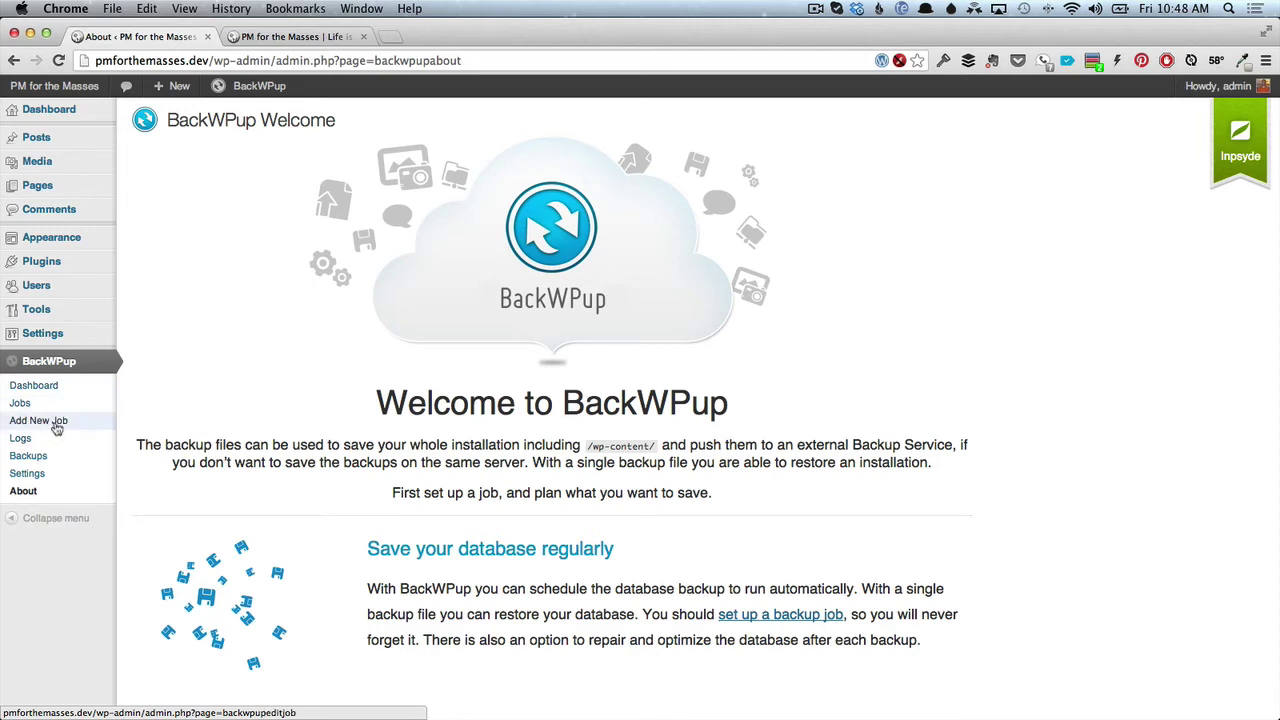
Look through BackWPup's Add New Job and Jobs pages, then open the BackWPup Dashboard.
left_click(56, 425)
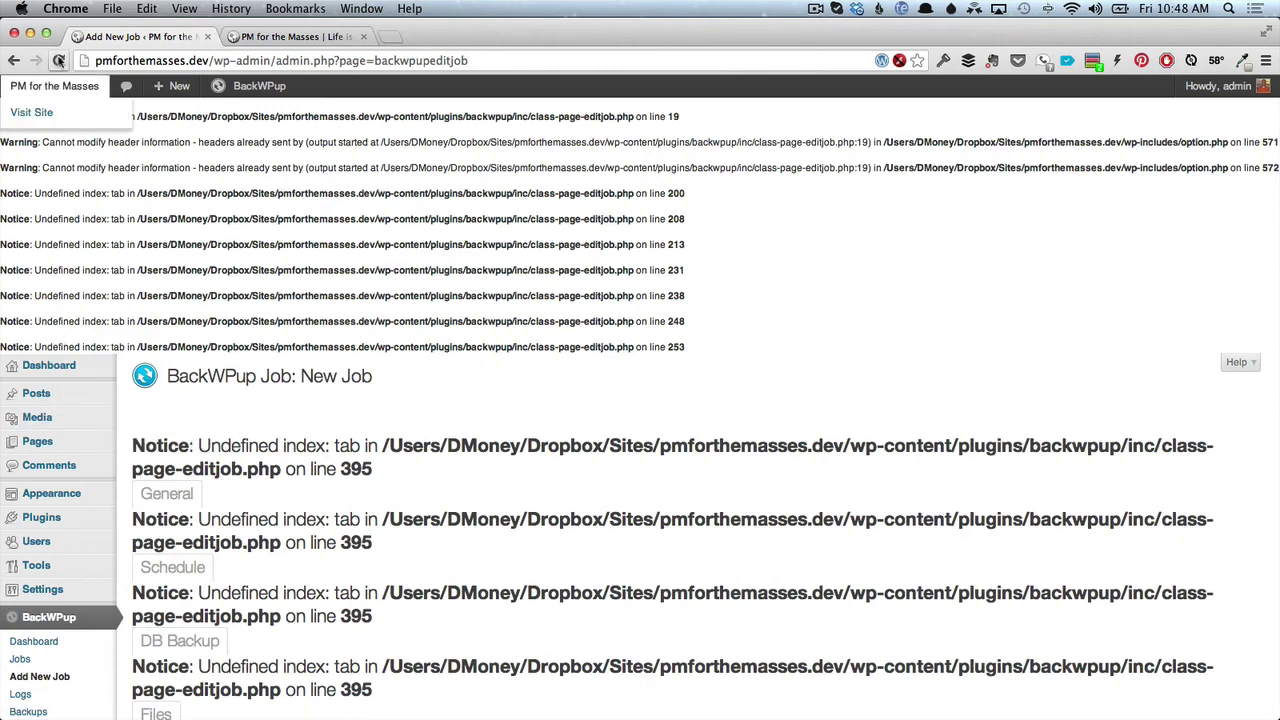
left_click(60, 61)
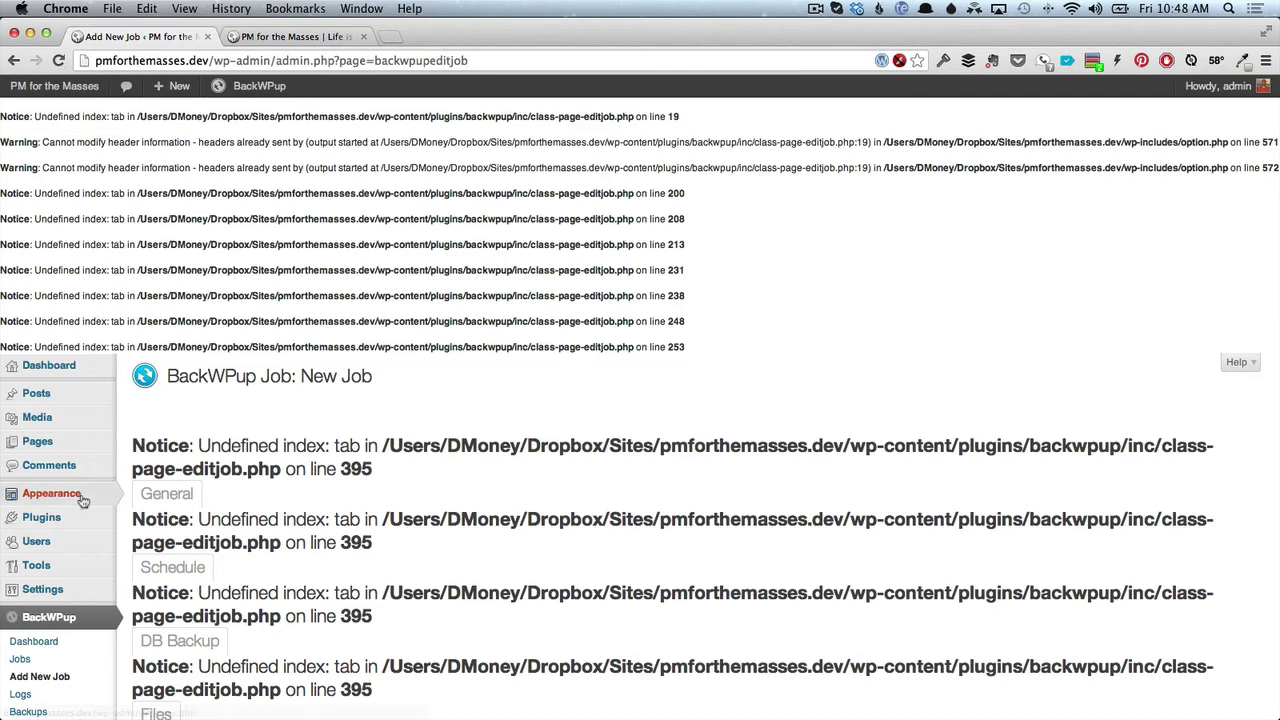
scroll(84, 500, "down", 1)
left_click(44, 643)
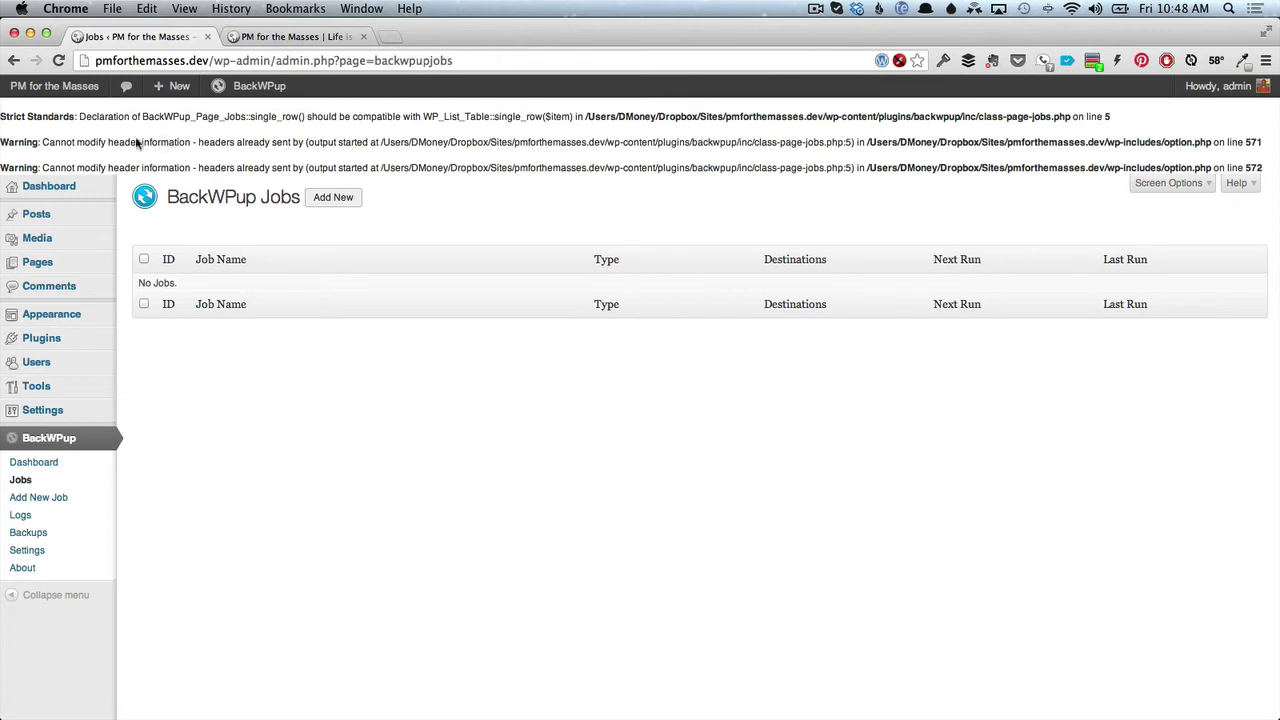
left_click(323, 212)
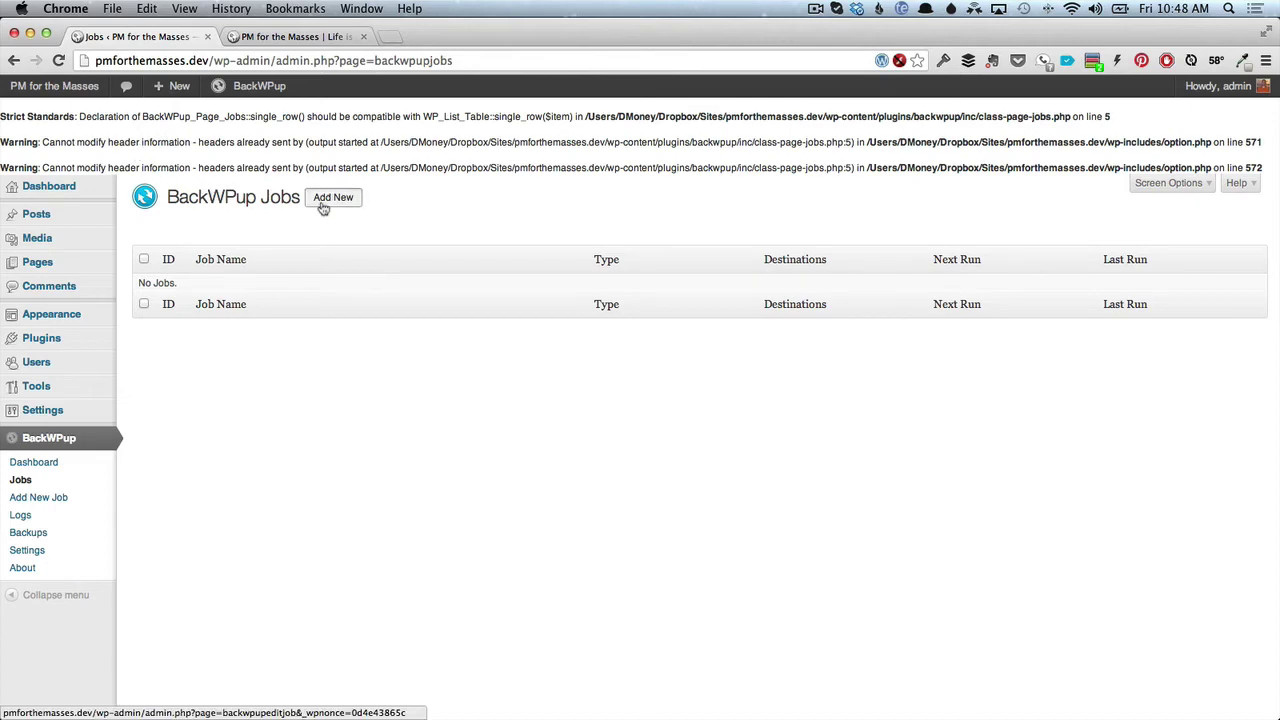
scroll(318, 376, "down", 15)
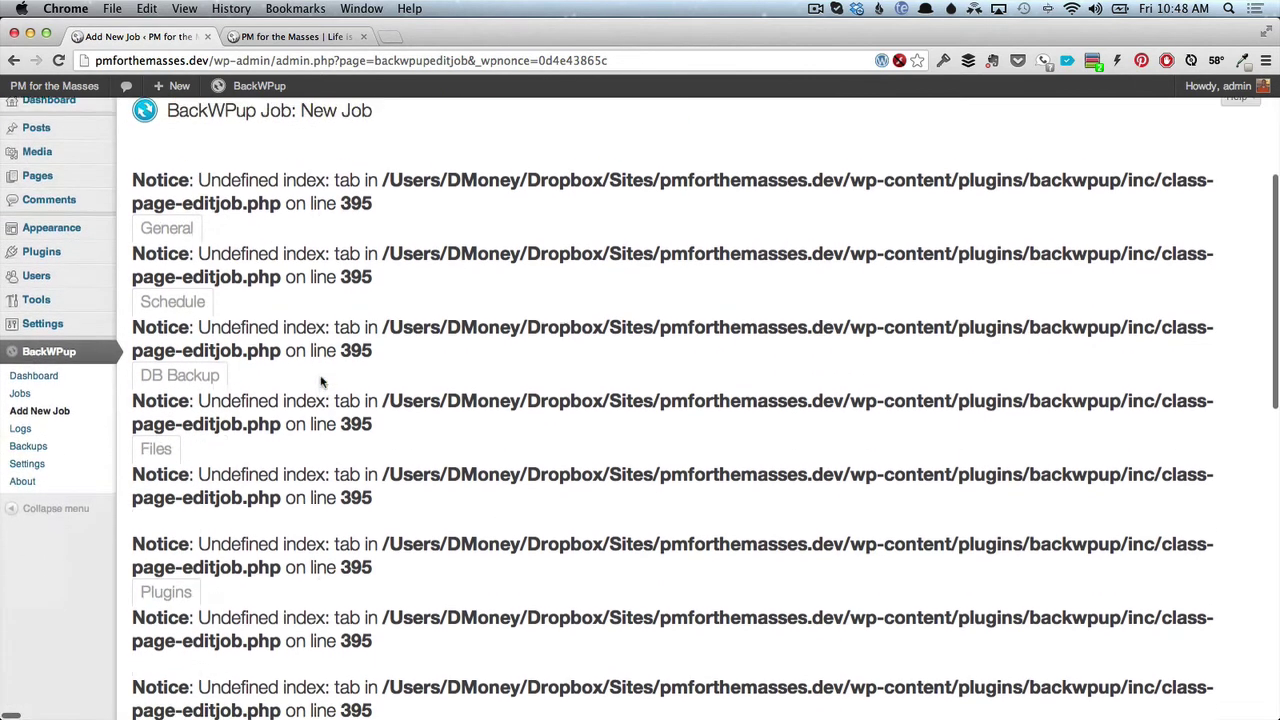
scroll(320, 376, "down", 3)
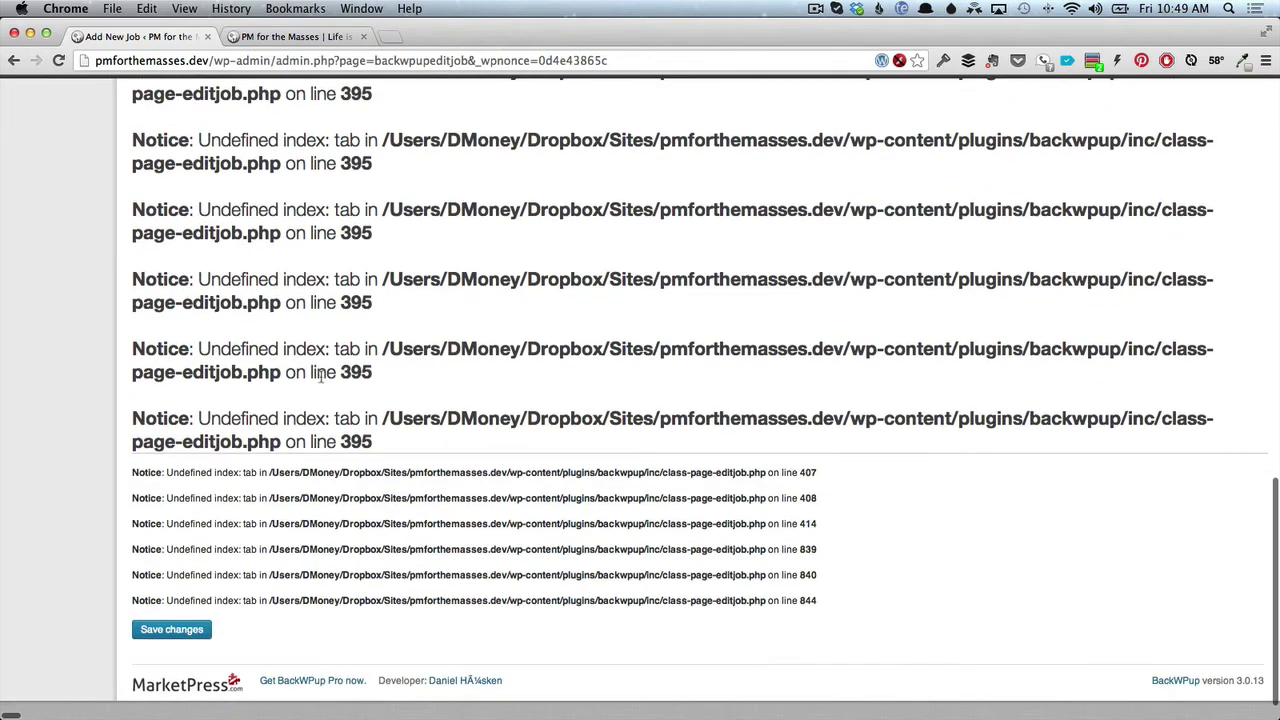
scroll(320, 378, "up", 15)
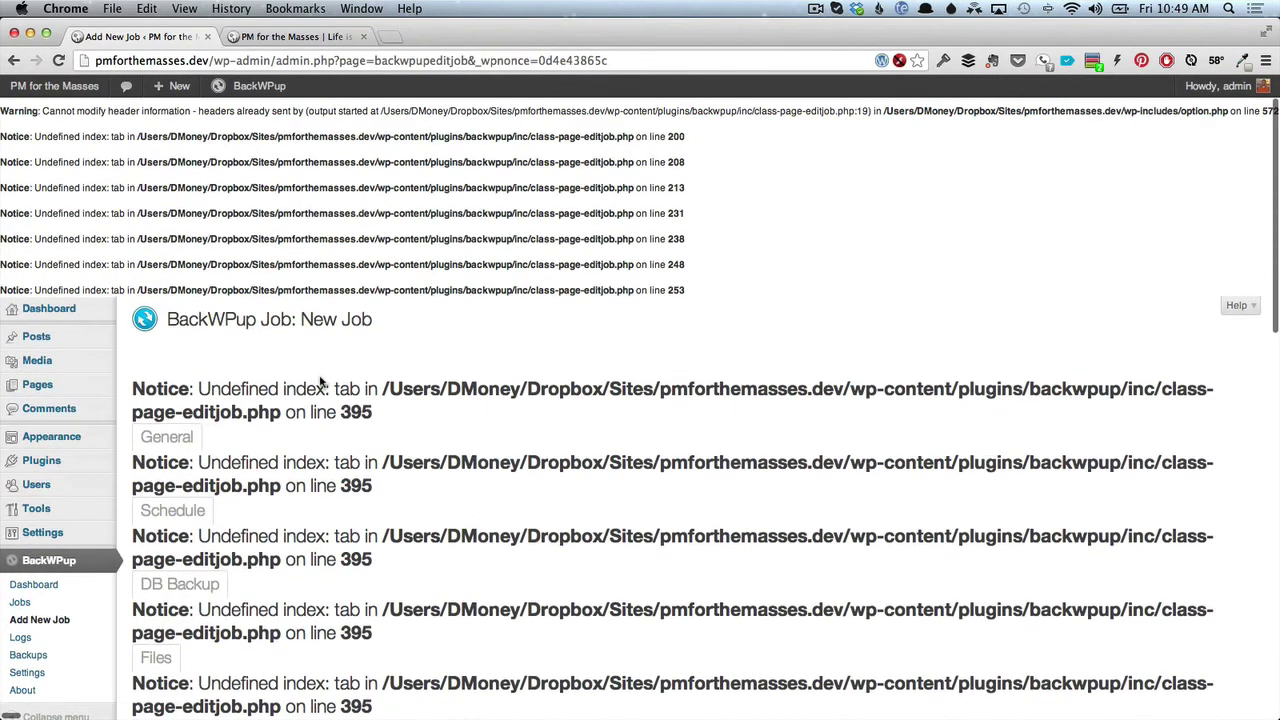
left_click(48, 587)
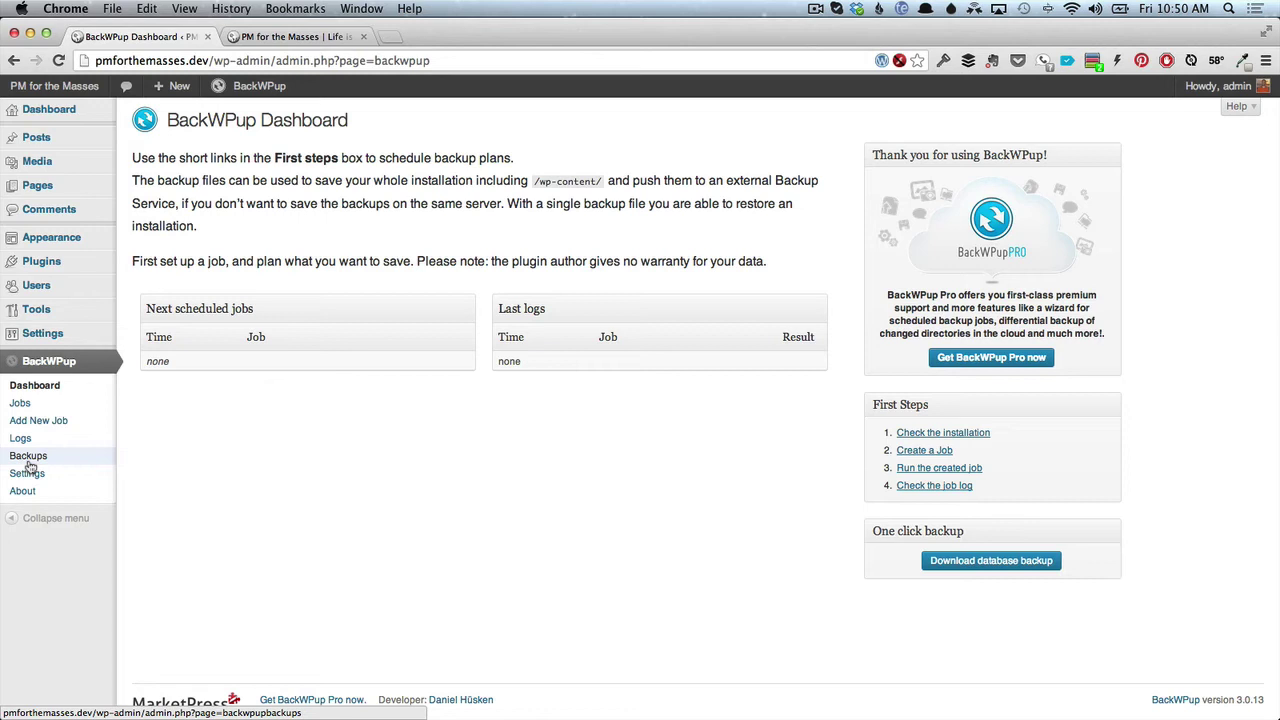
Search the plugin directory for 'better wp security'.
mouse_move(55, 261)
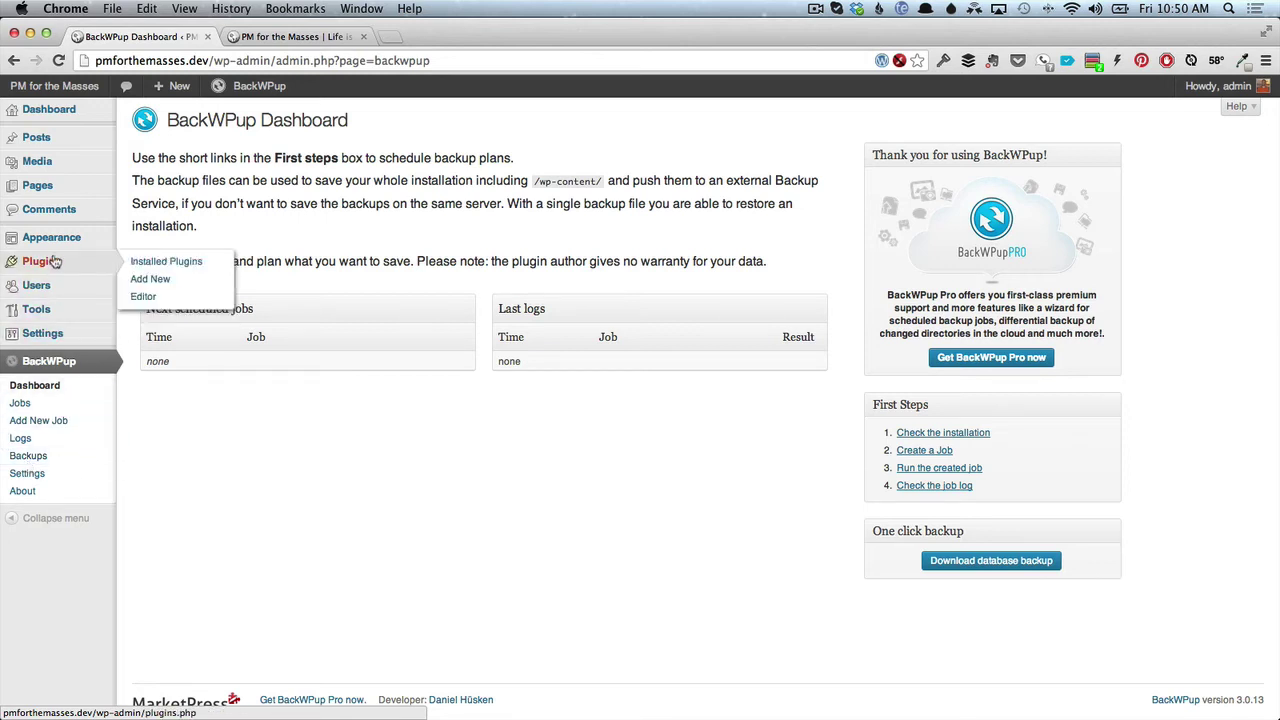
left_click(163, 280)
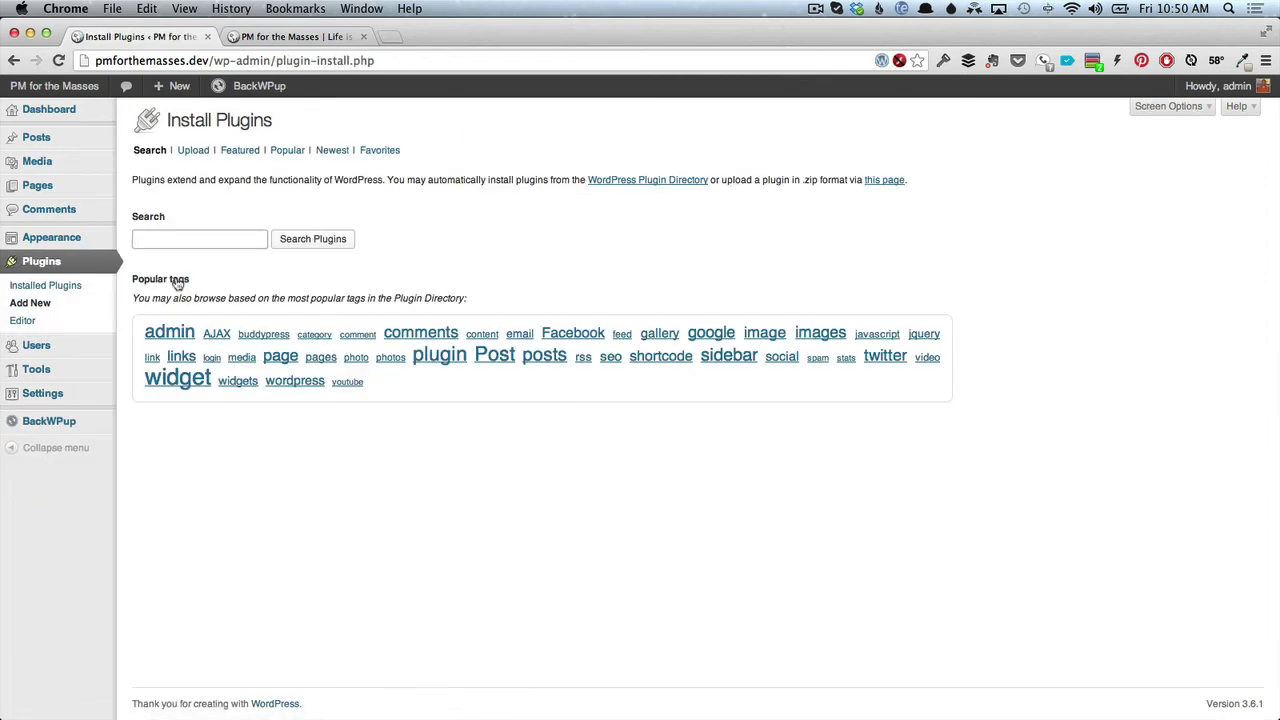
type("bet")
key("Down")
key("Return")
left_click(343, 245)
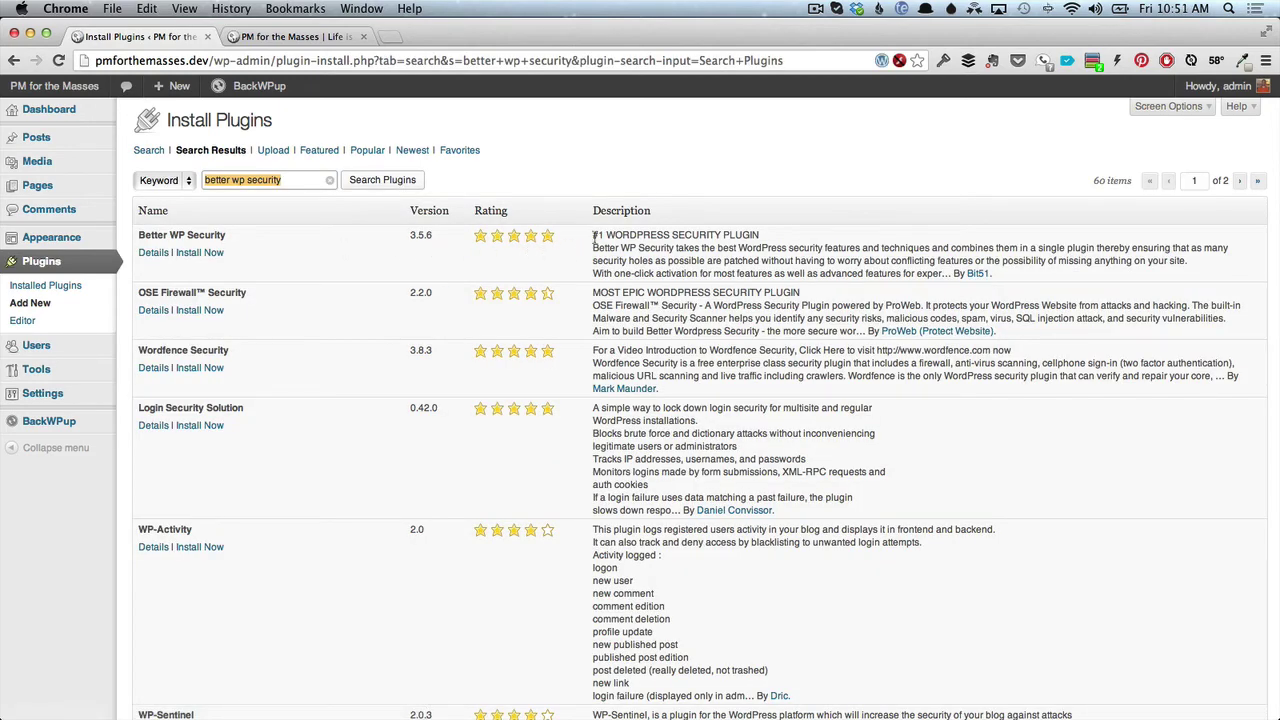
Install Better WP Security, confirm the installation, and activate it.
left_click(210, 256)
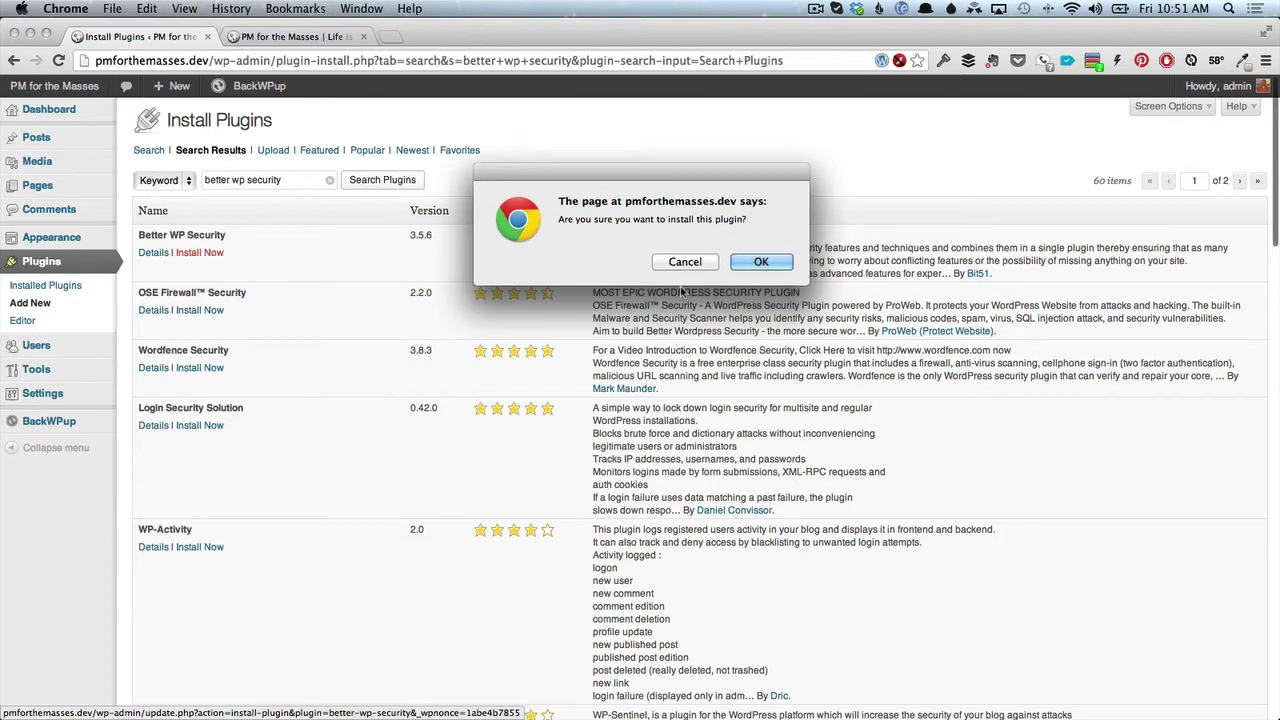
left_click(749, 261)
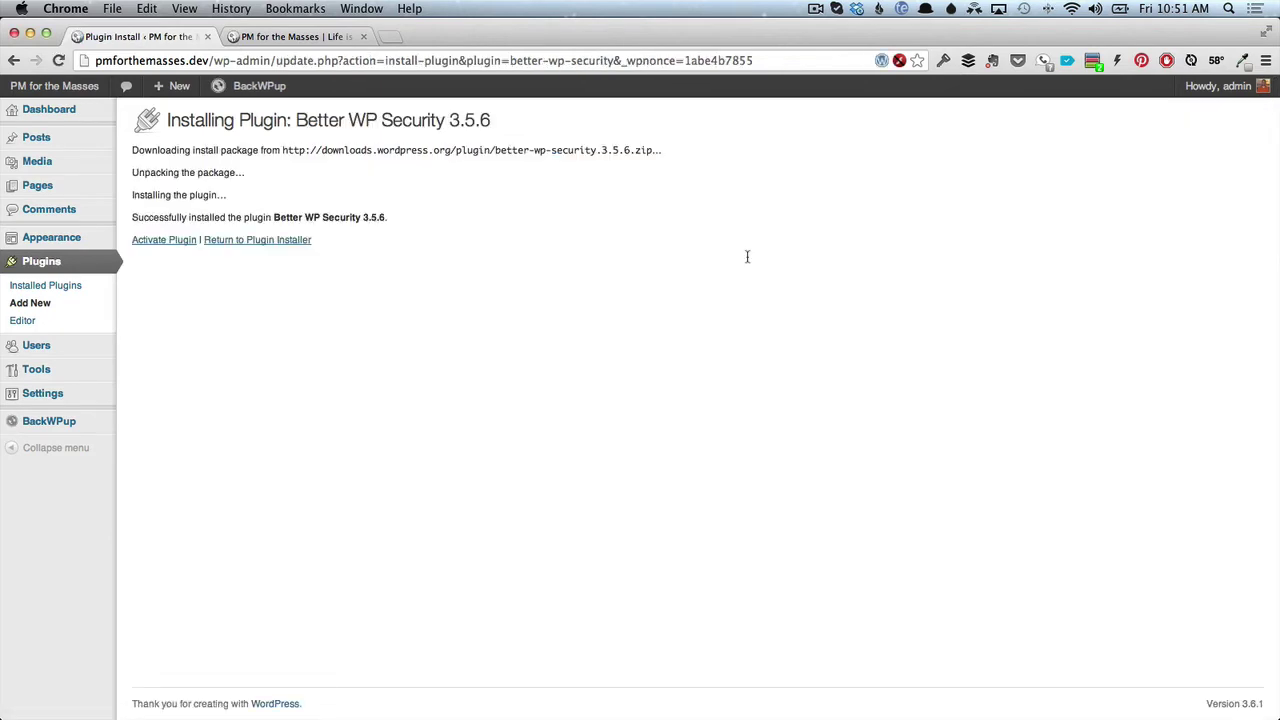
left_click(155, 243)
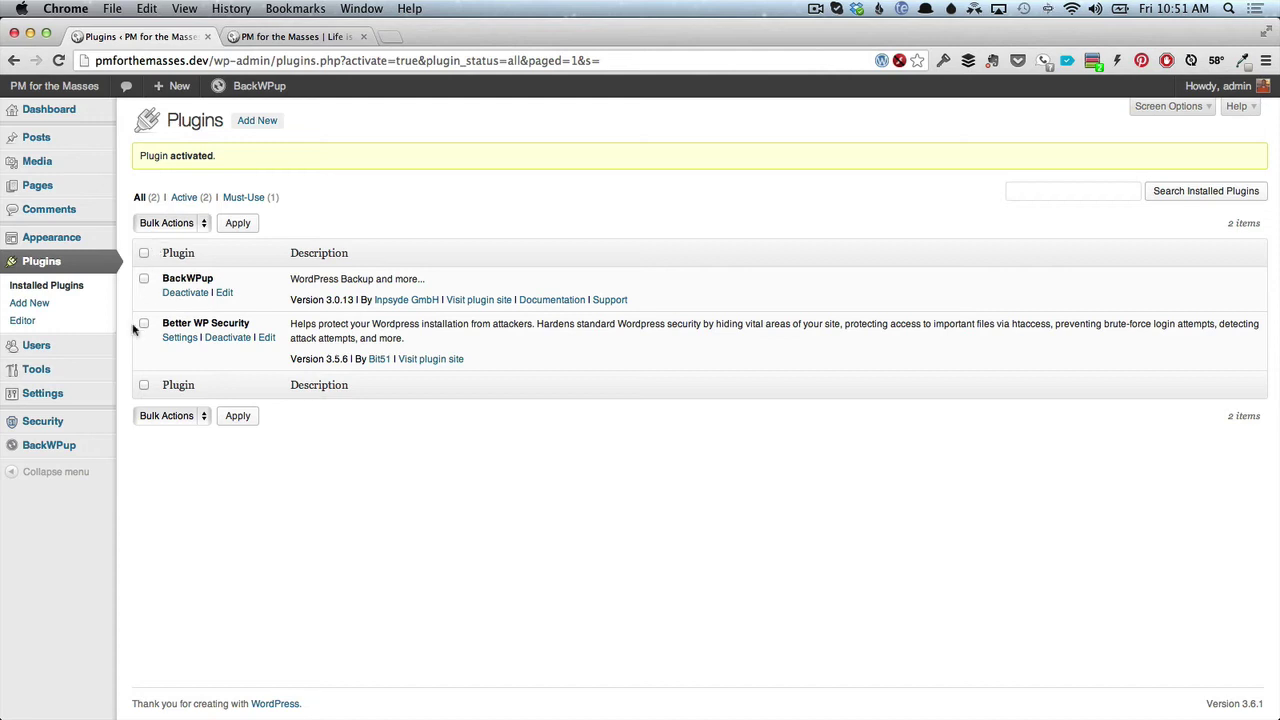
Open Security, create a database backup, and choose to configure everything manually.
left_click(64, 426)
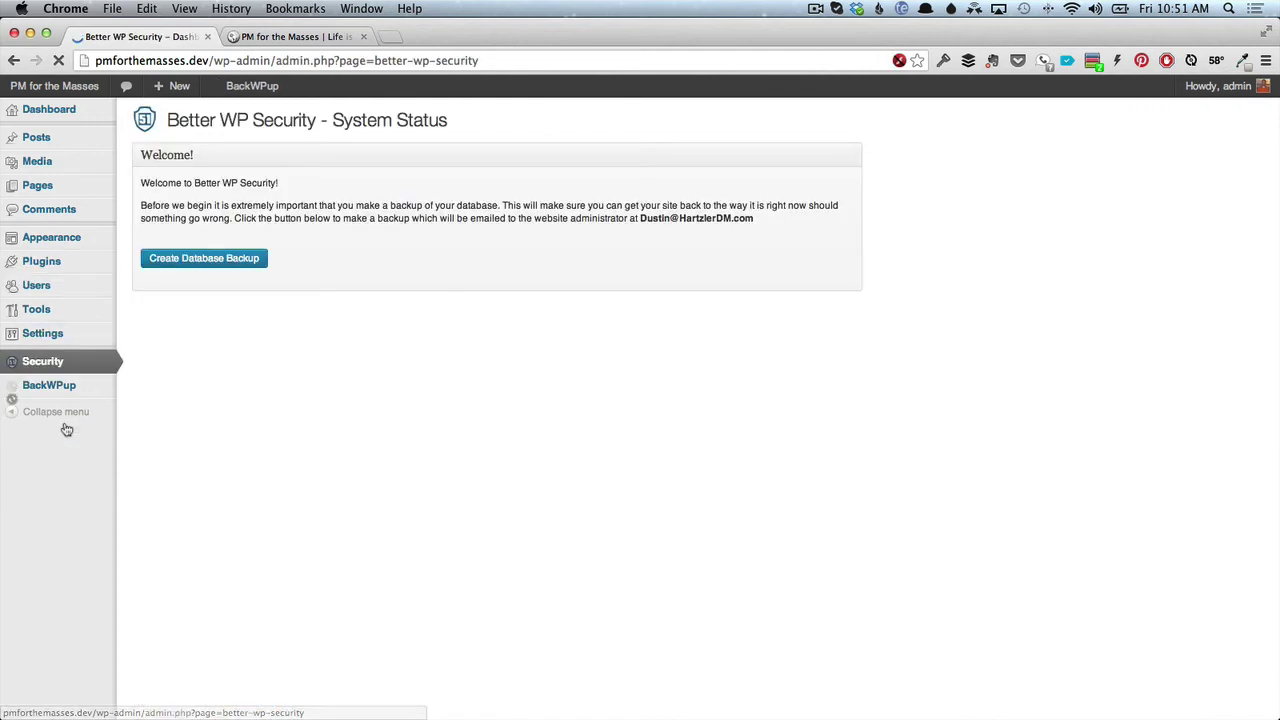
mouse_move(60, 392)
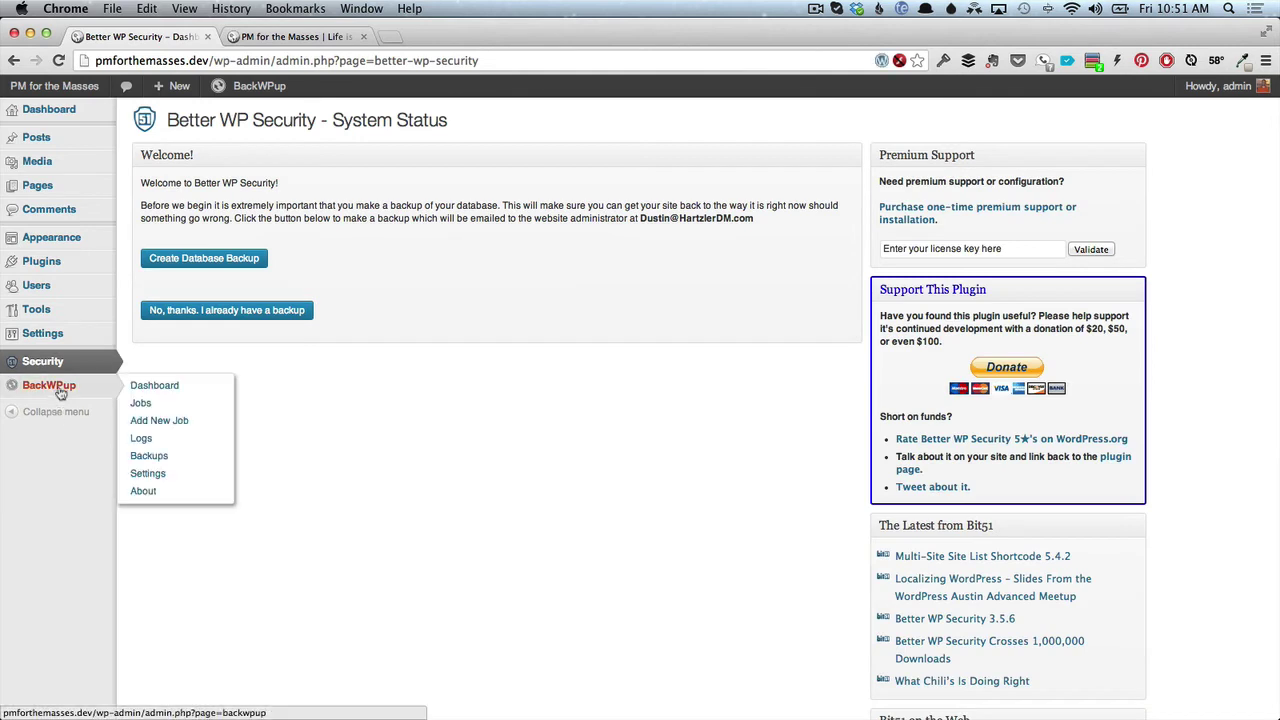
left_click(229, 263)
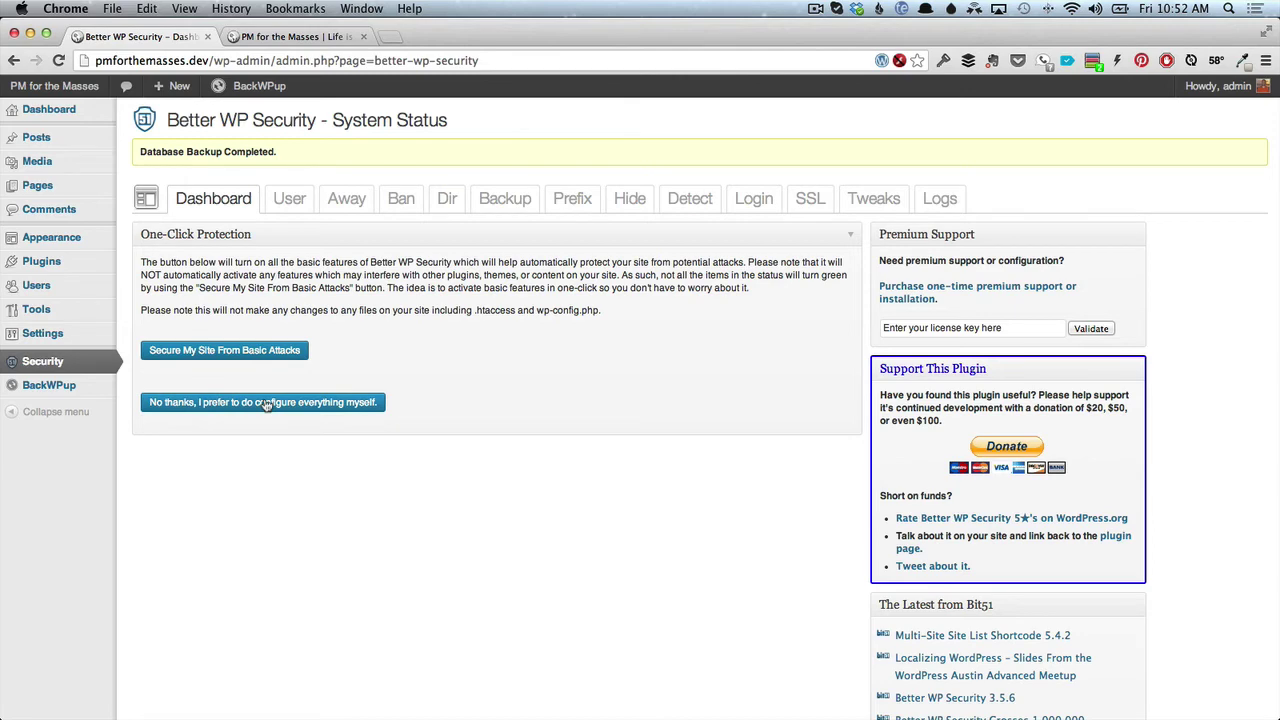
left_click(266, 403)
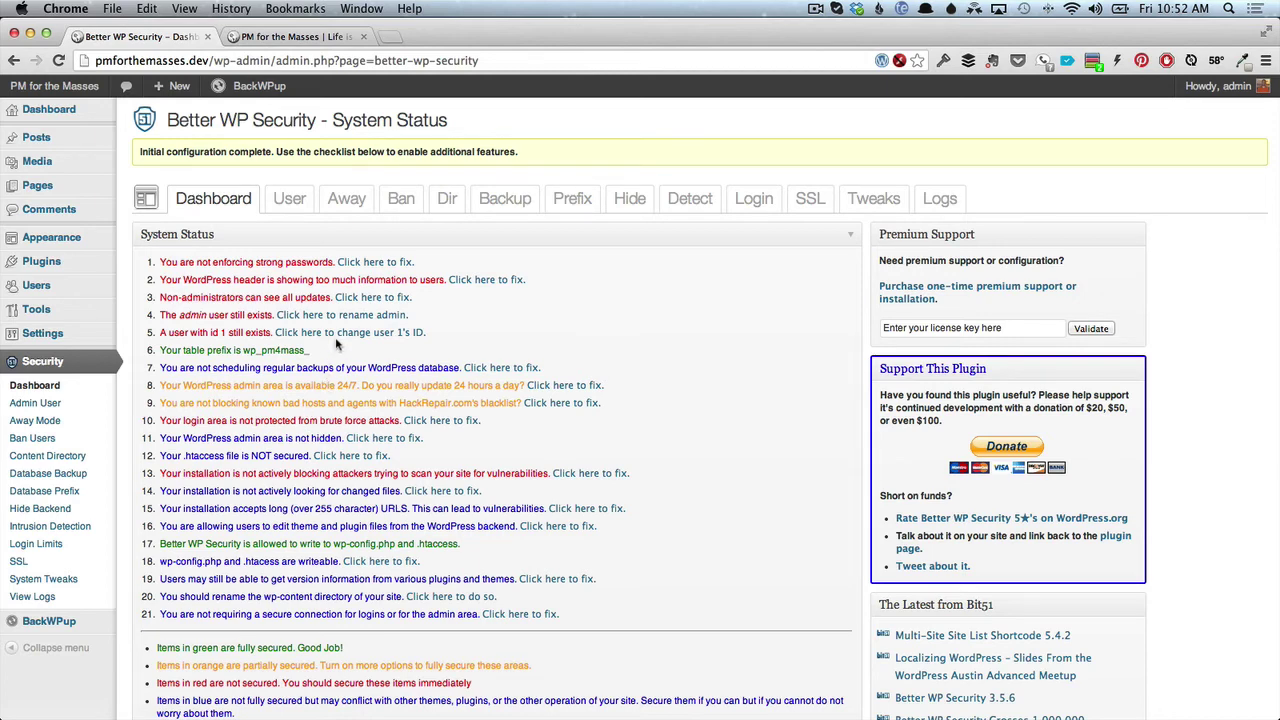
Enable the generator meta tag, wlwmanifest and EditURI header tweaks and save them.
left_click(486, 281)
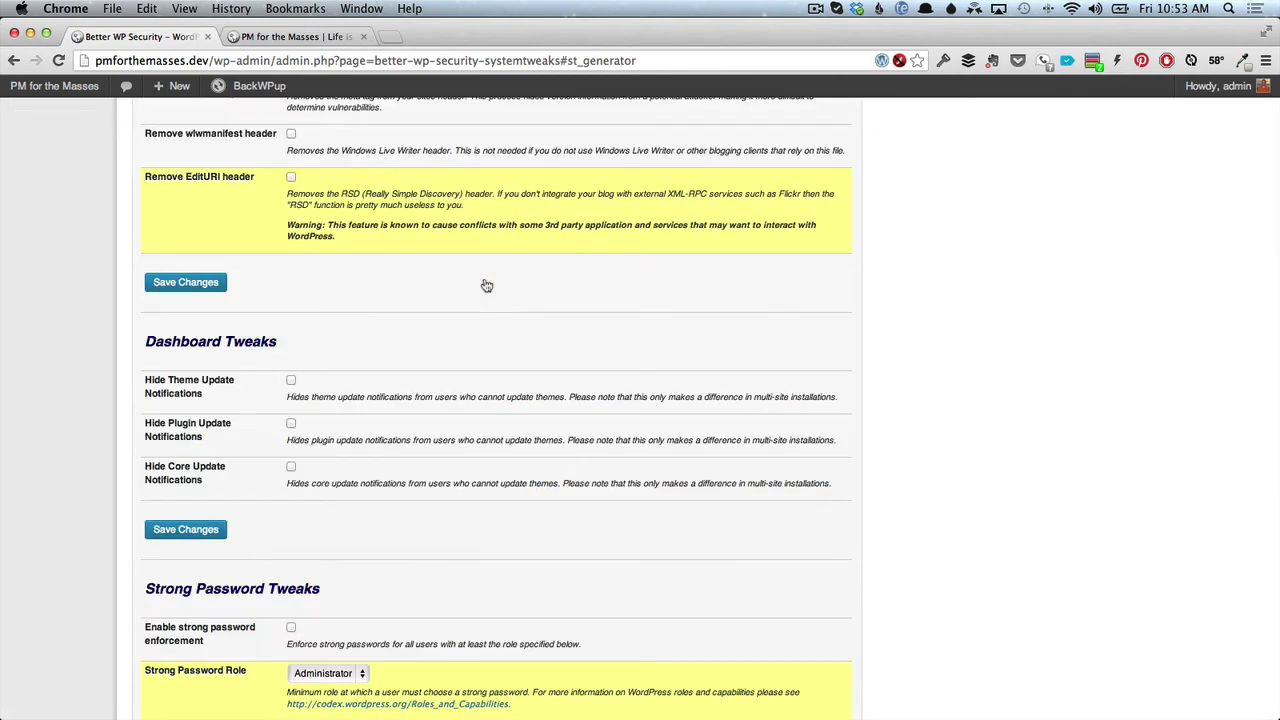
scroll(486, 286, "up", 3)
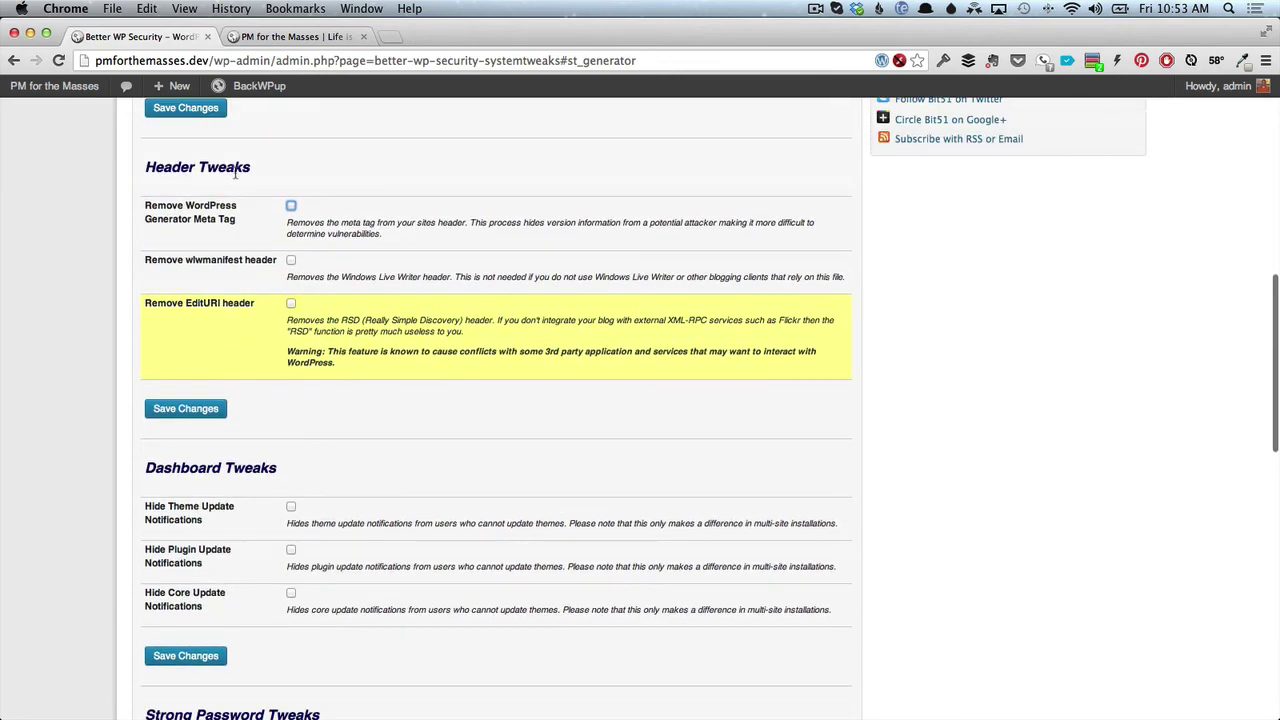
left_click(292, 206)
left_click(292, 260)
left_click(291, 304)
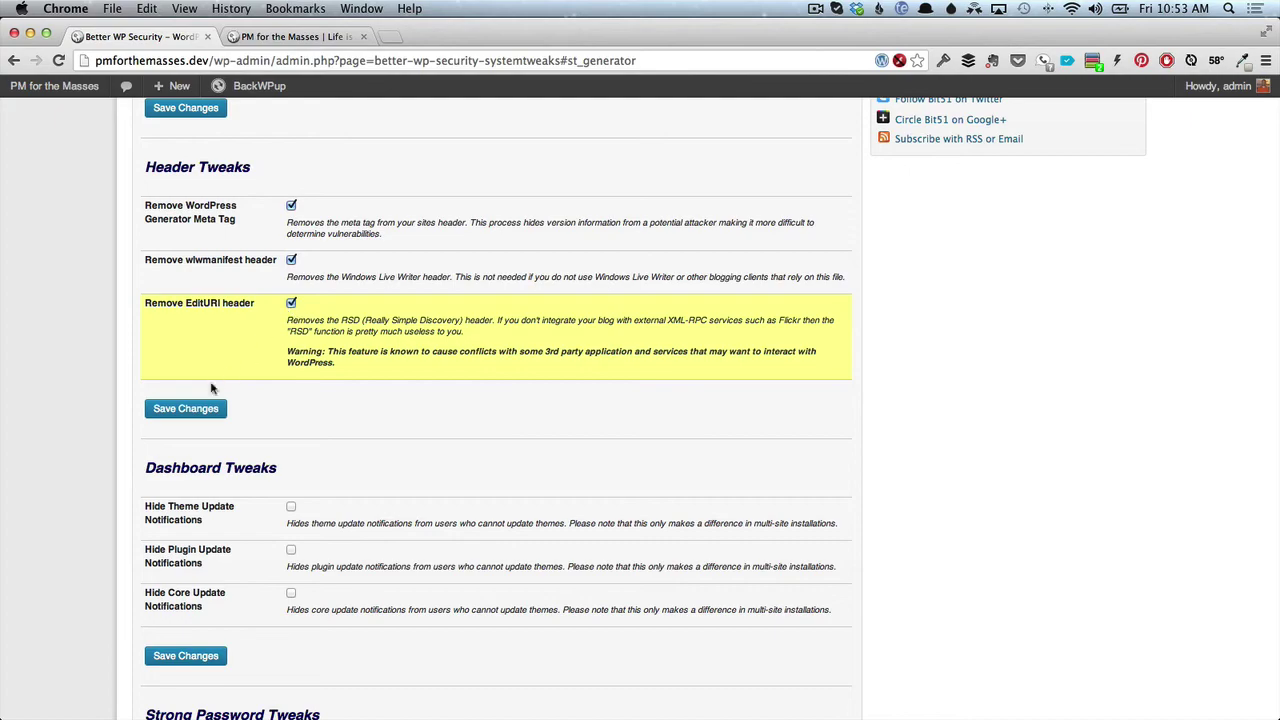
left_click(200, 409)
Return to the System Status checklist and confirm the header item is now secured.
scroll(200, 411, "down", 3)
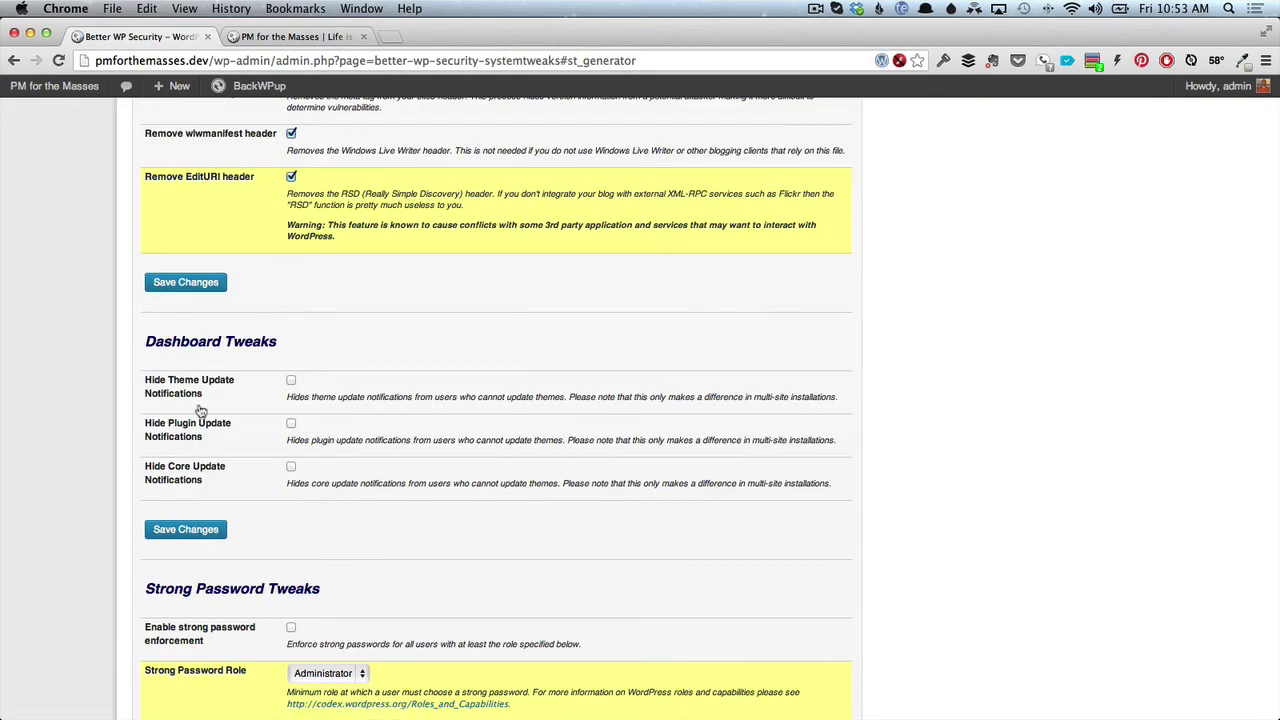
scroll(200, 410, "up", 15)
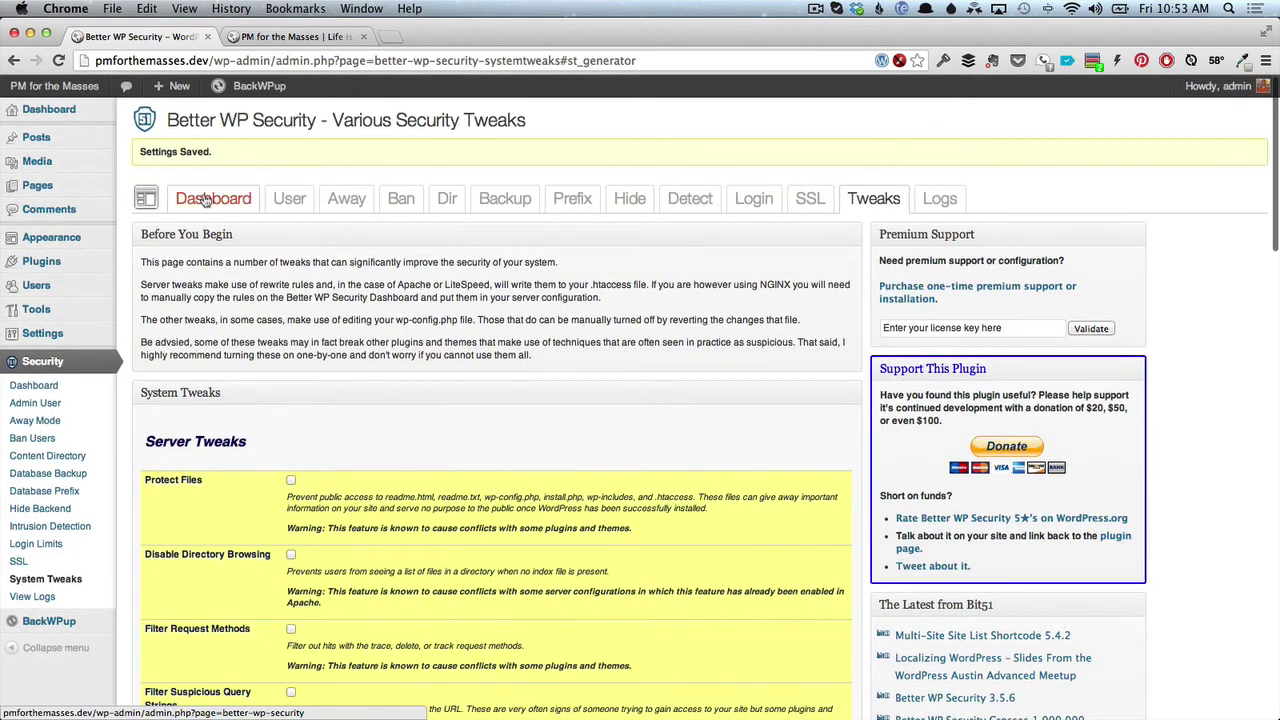
left_click(205, 199)
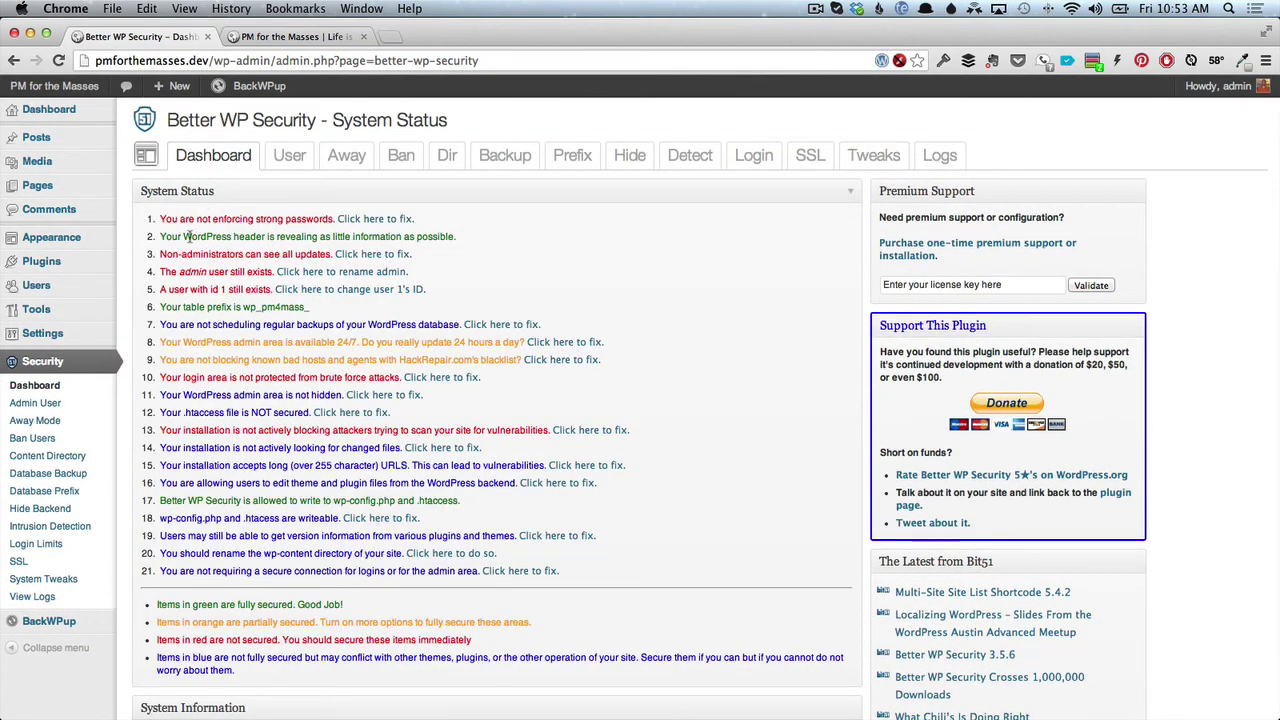
left_click_drag(190, 237, 470, 240)
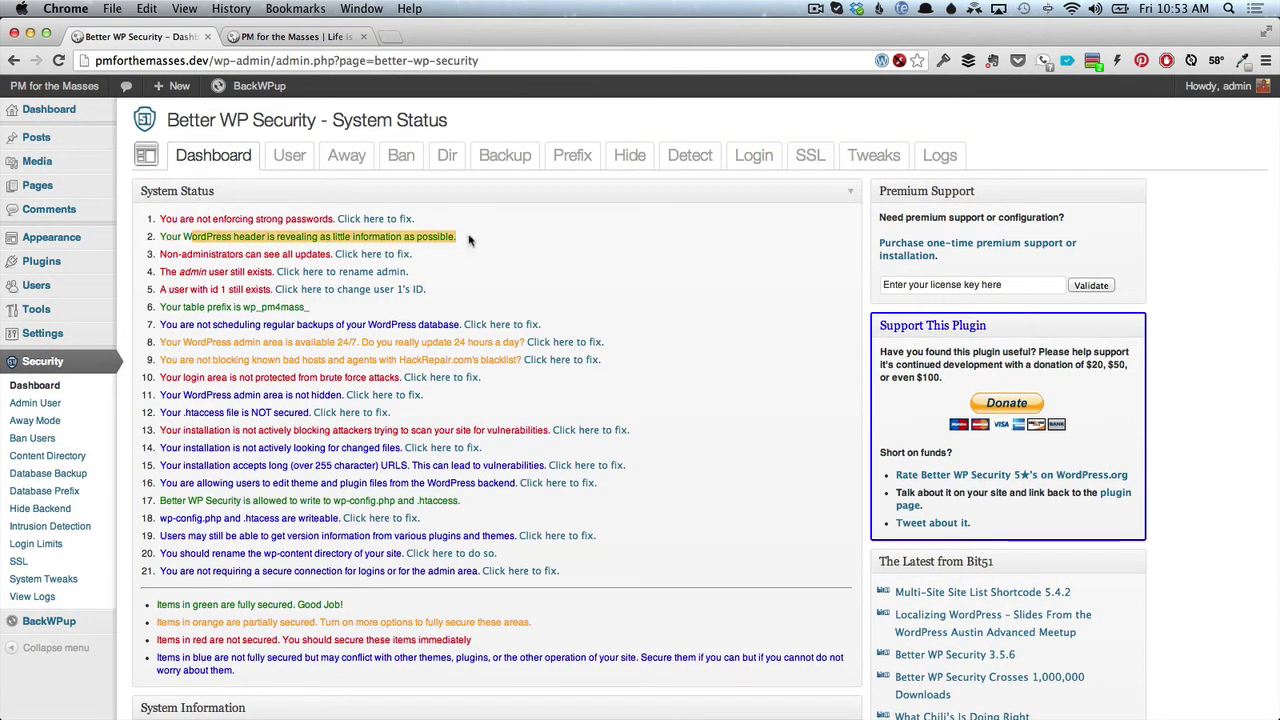
left_click(470, 240)
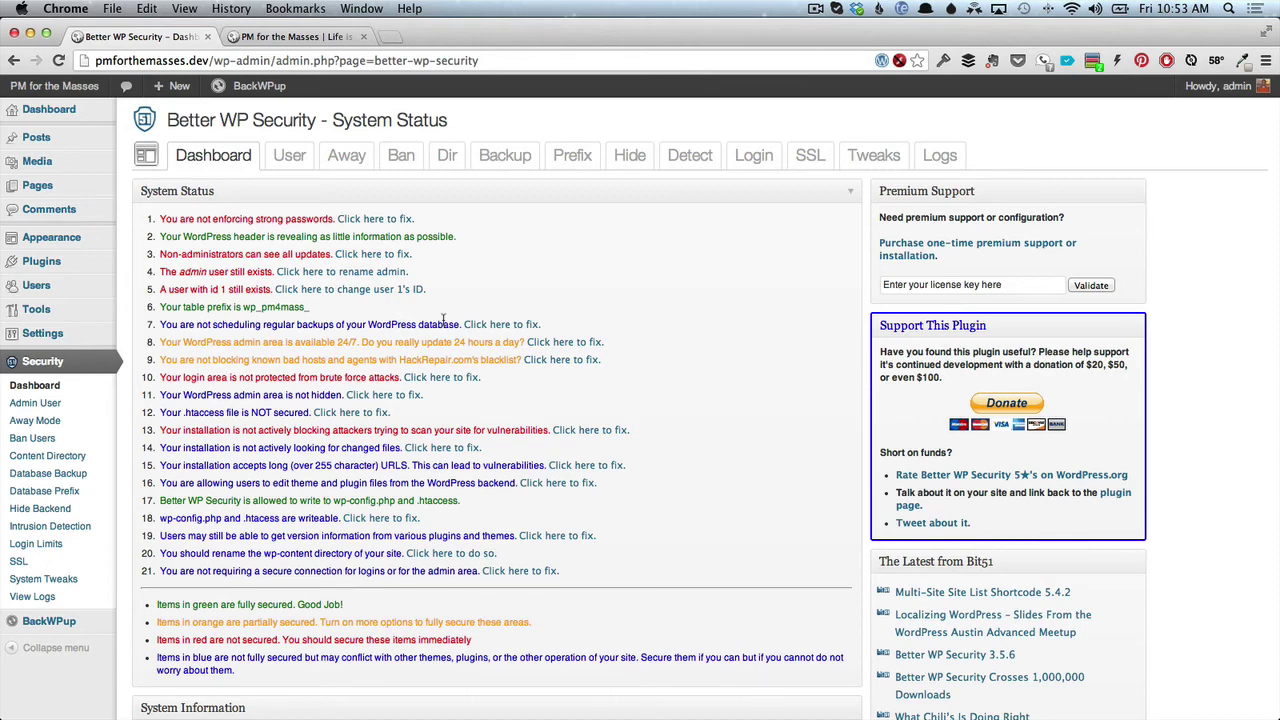
In a new tab, load google.com/analytics and go to the Analytics sign-in page.
left_click(391, 37)
type("google.com/analytics/")
key("Return")
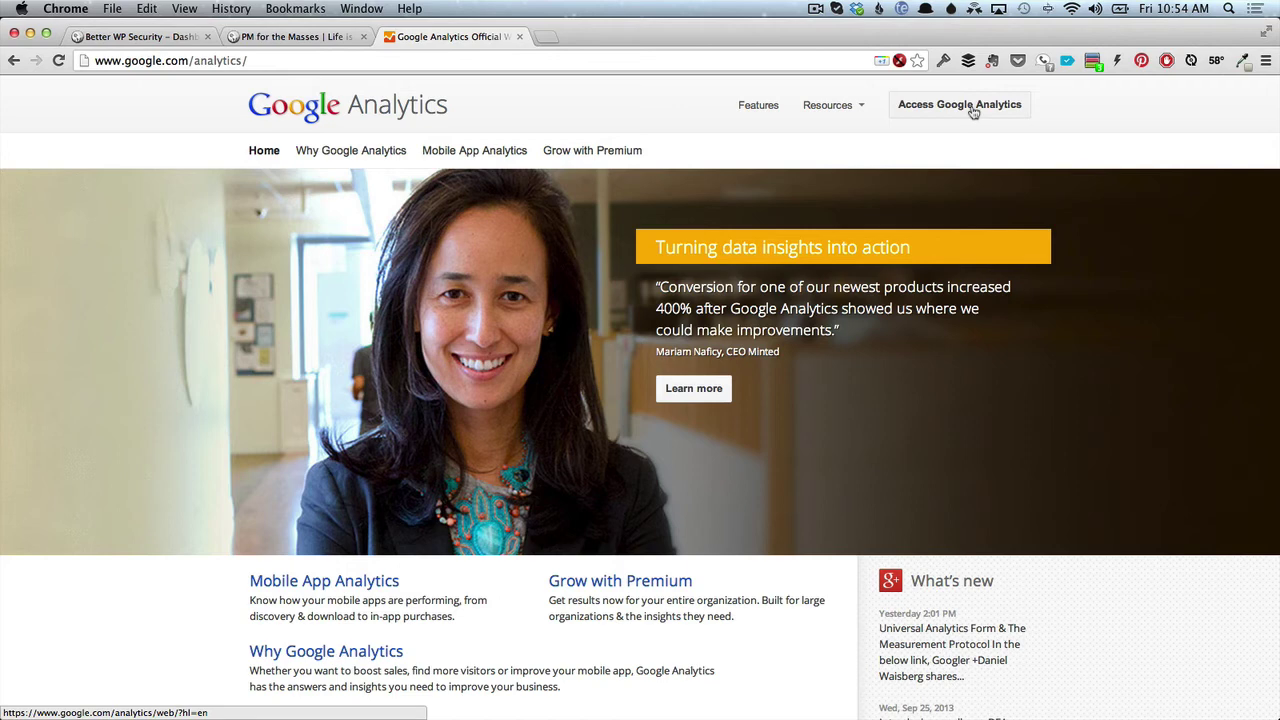
left_click(973, 112)
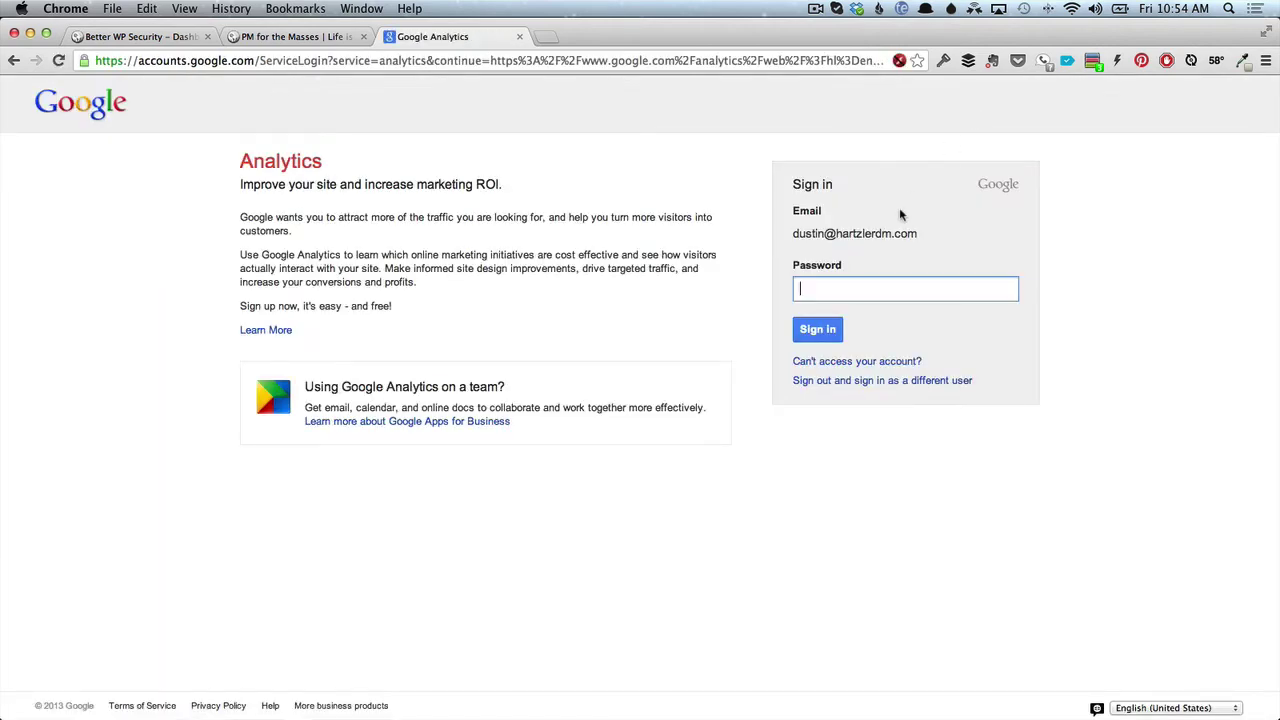
Fill in the saved Google account login from 1Password, then return to the WordPress tab.
left_click(942, 62)
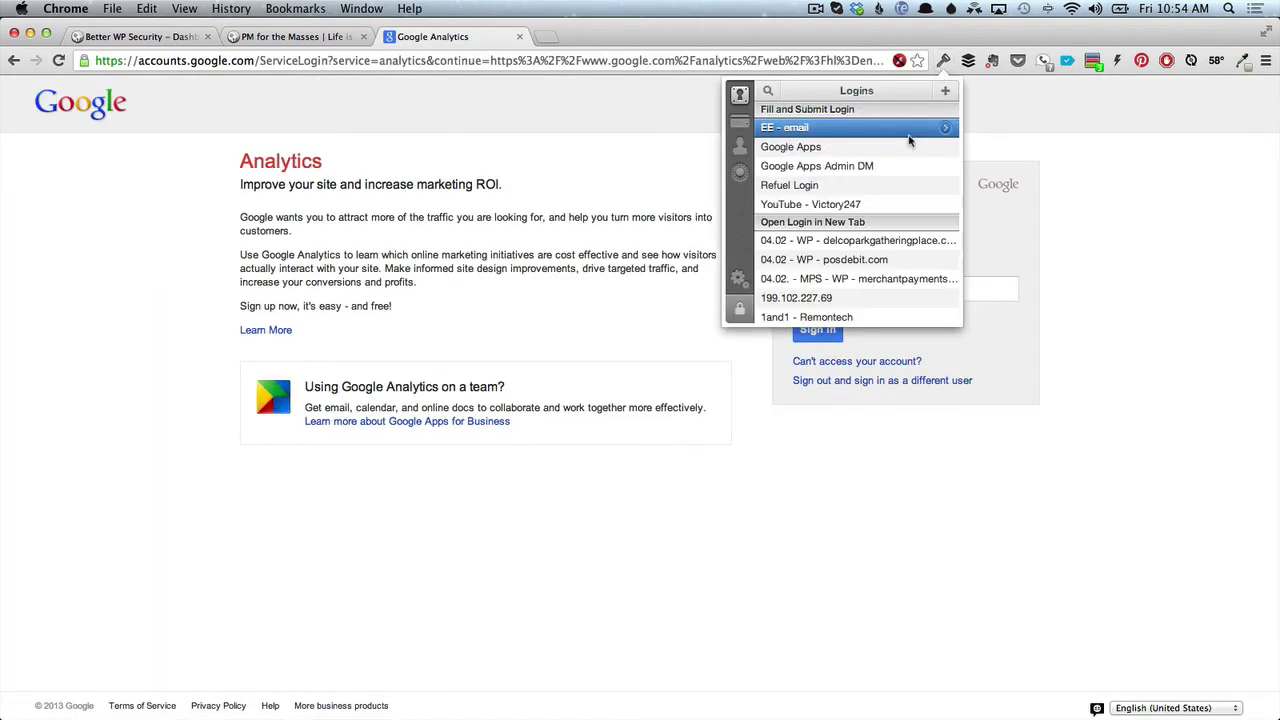
left_click(878, 152)
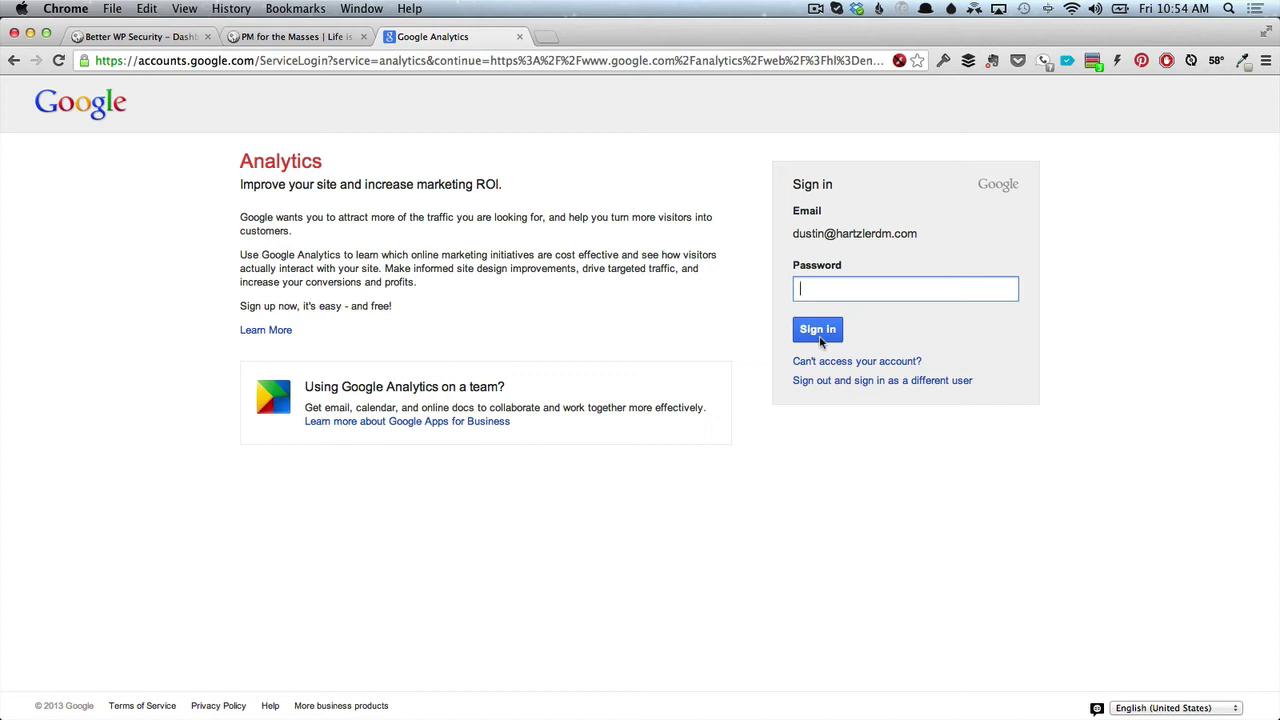
left_click(175, 37)
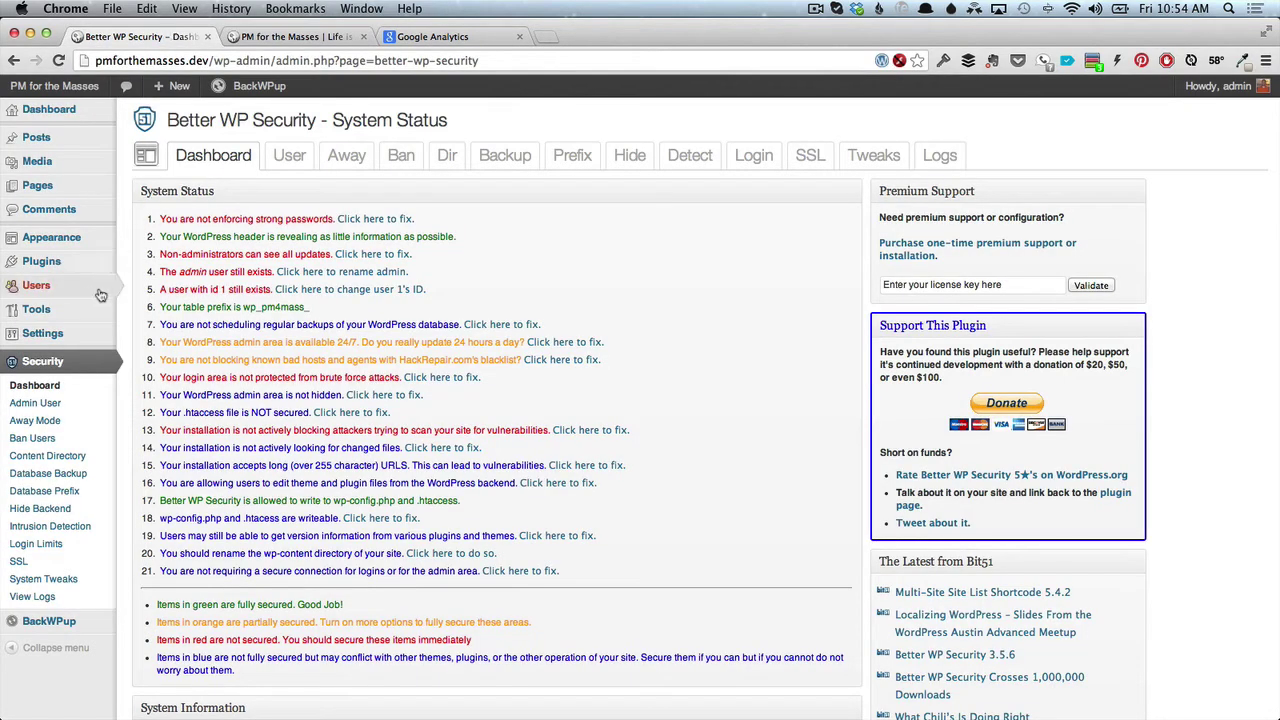
Search the plugin directory for 'google analyticator' and install version 6.4.5.
mouse_move(88, 268)
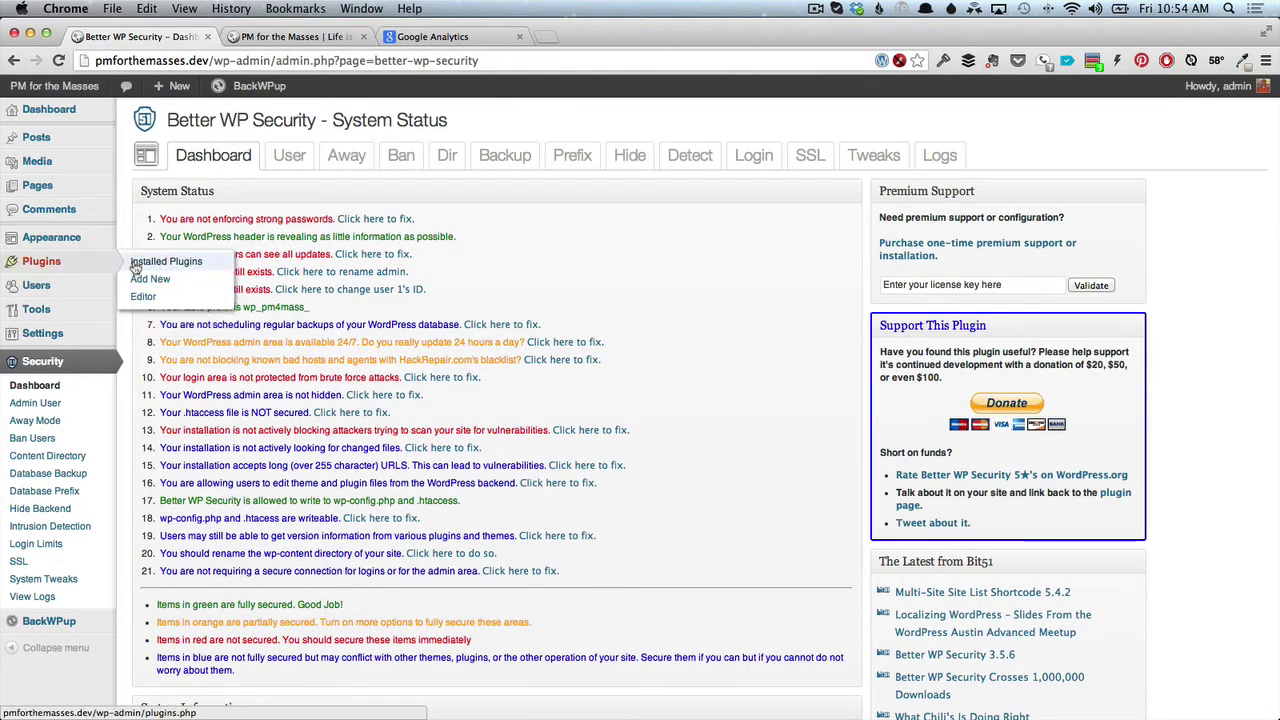
left_click(136, 265)
left_click(255, 126)
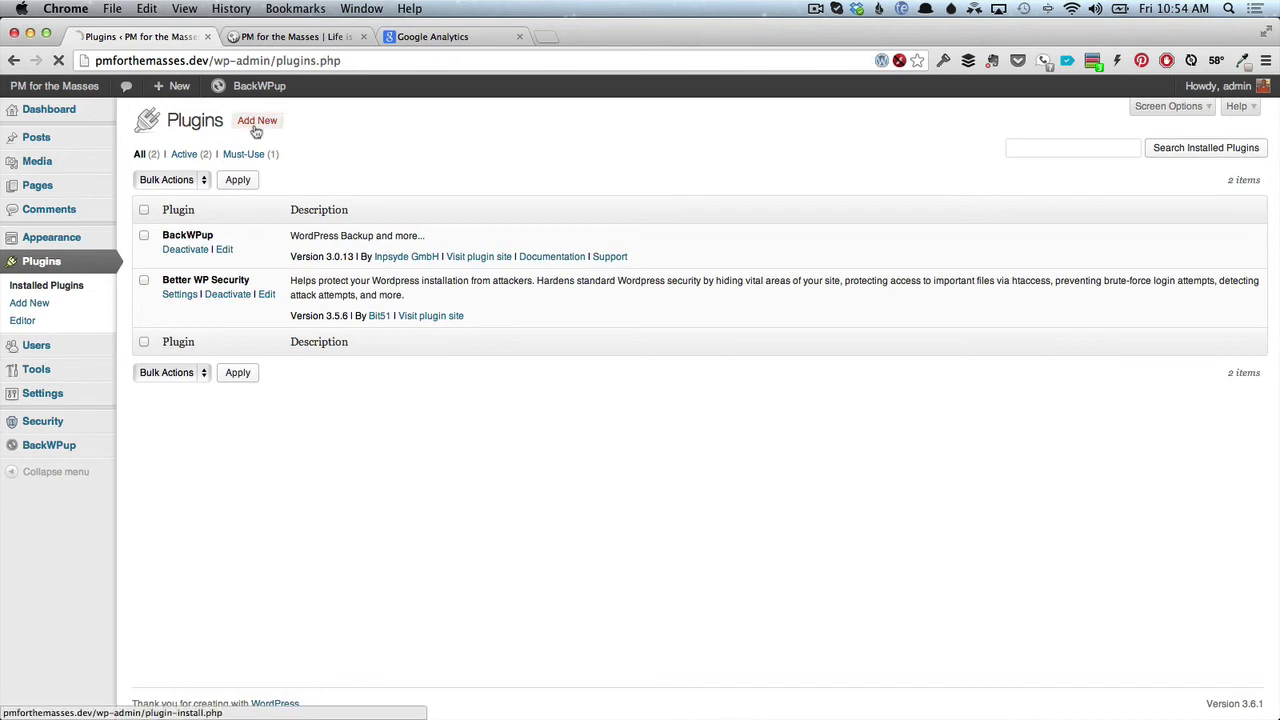
type("google")
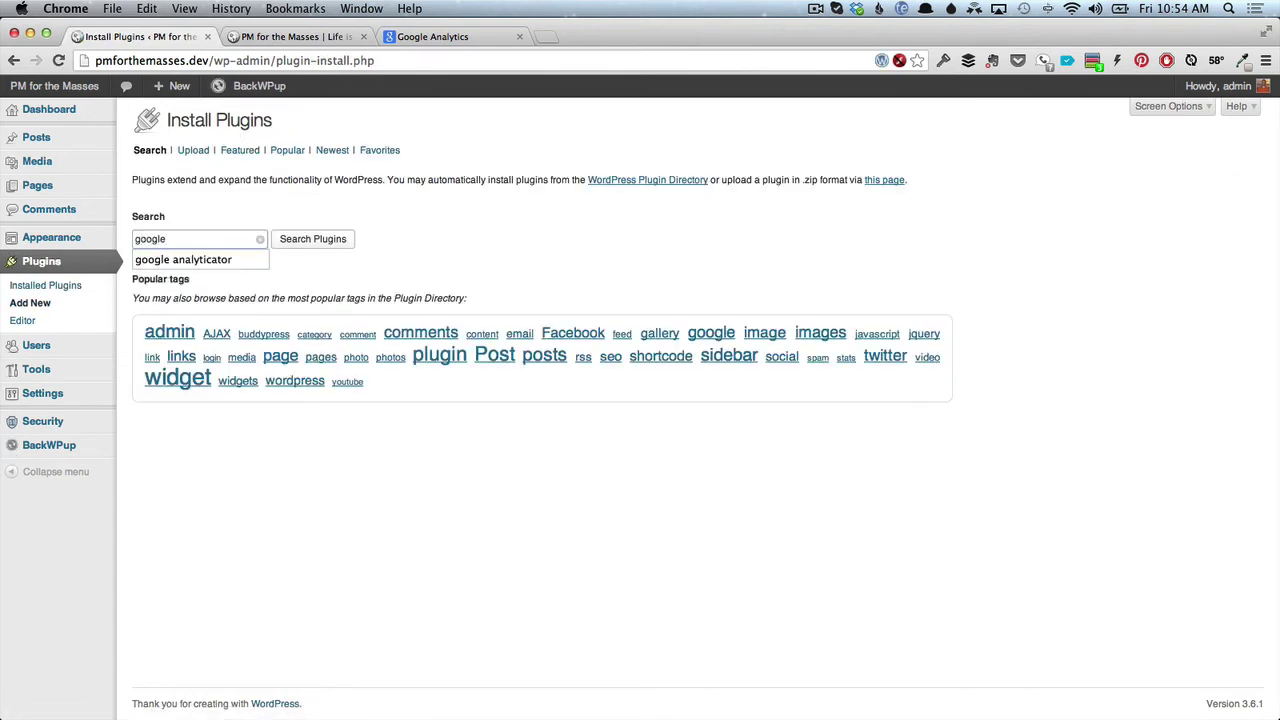
key("Down")
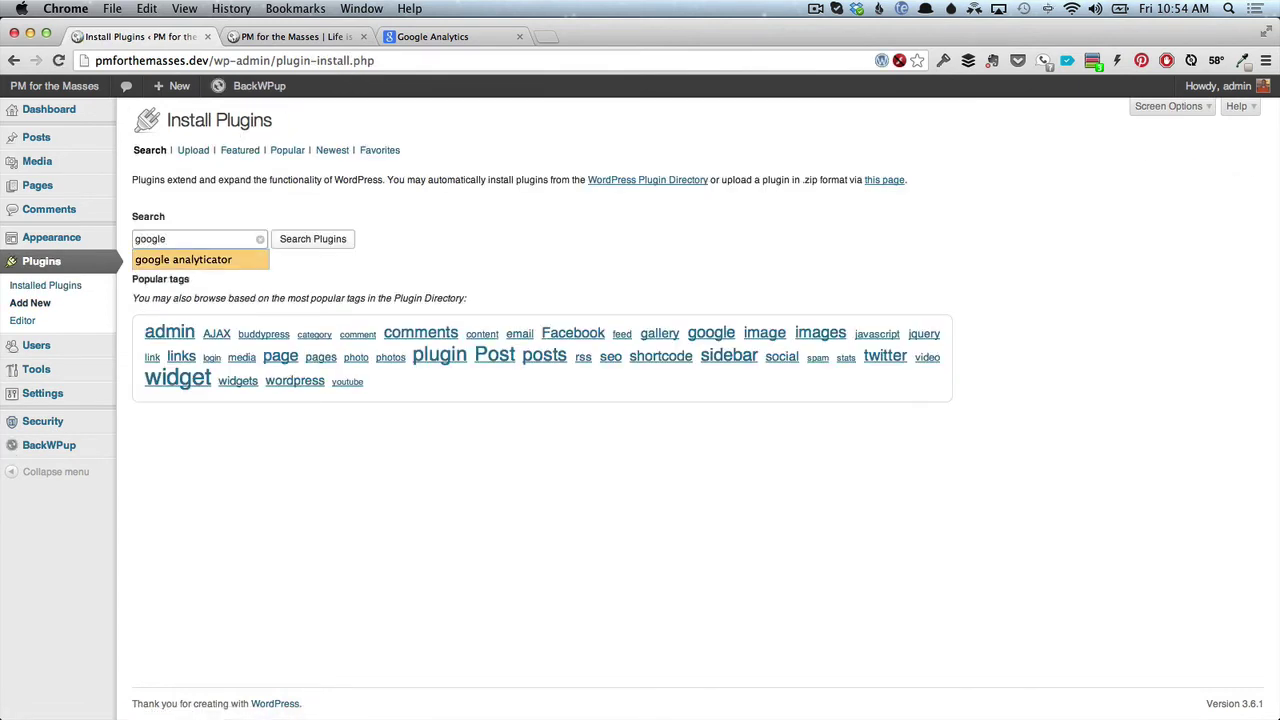
key("Return")
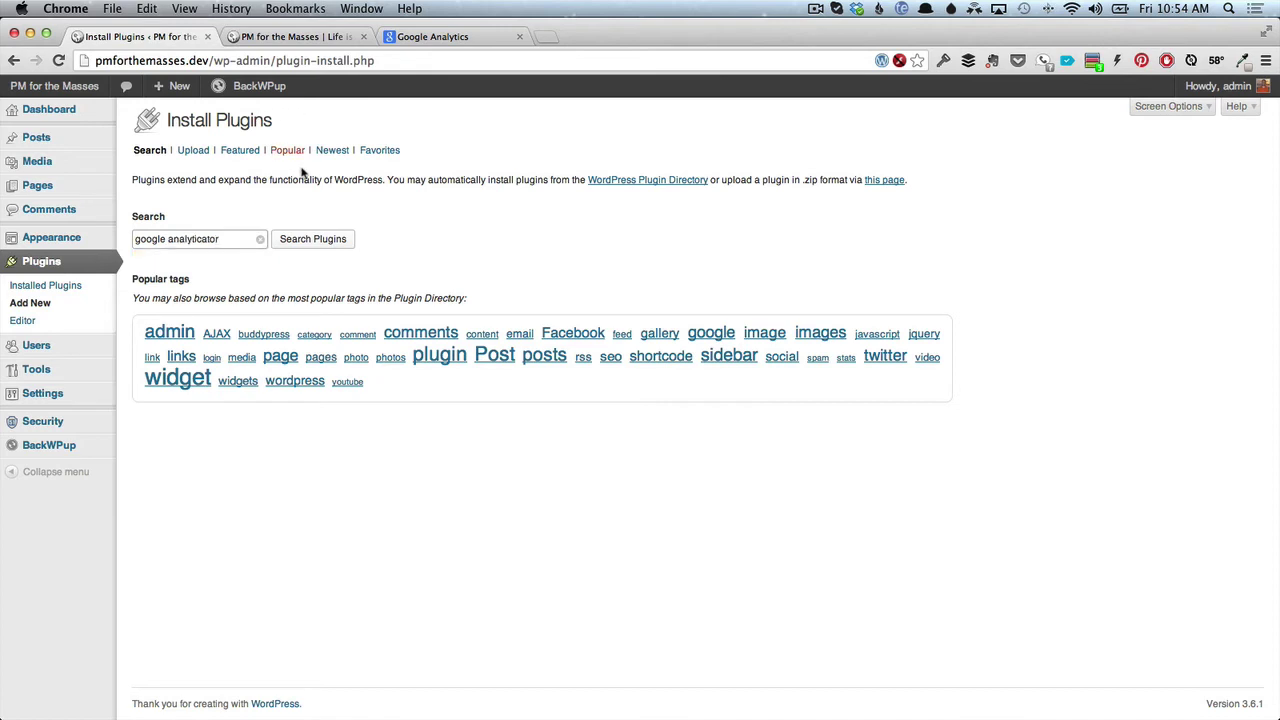
left_click(313, 236)
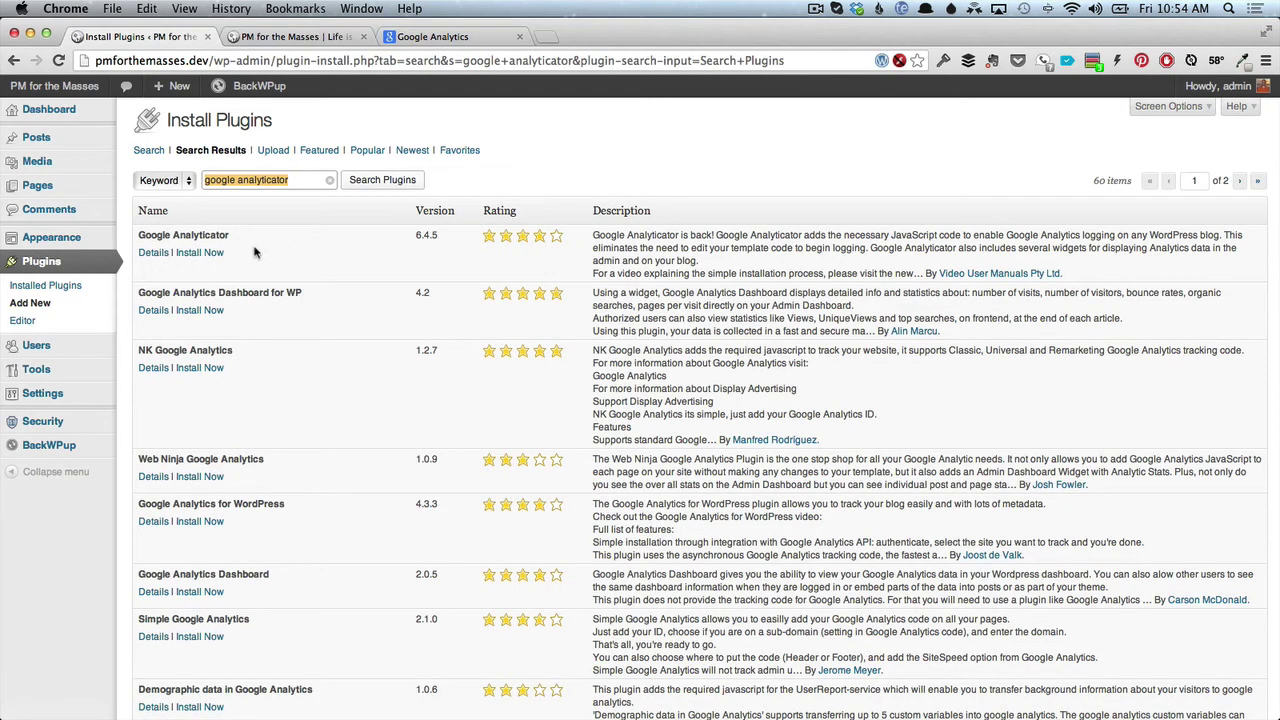
left_click(197, 255)
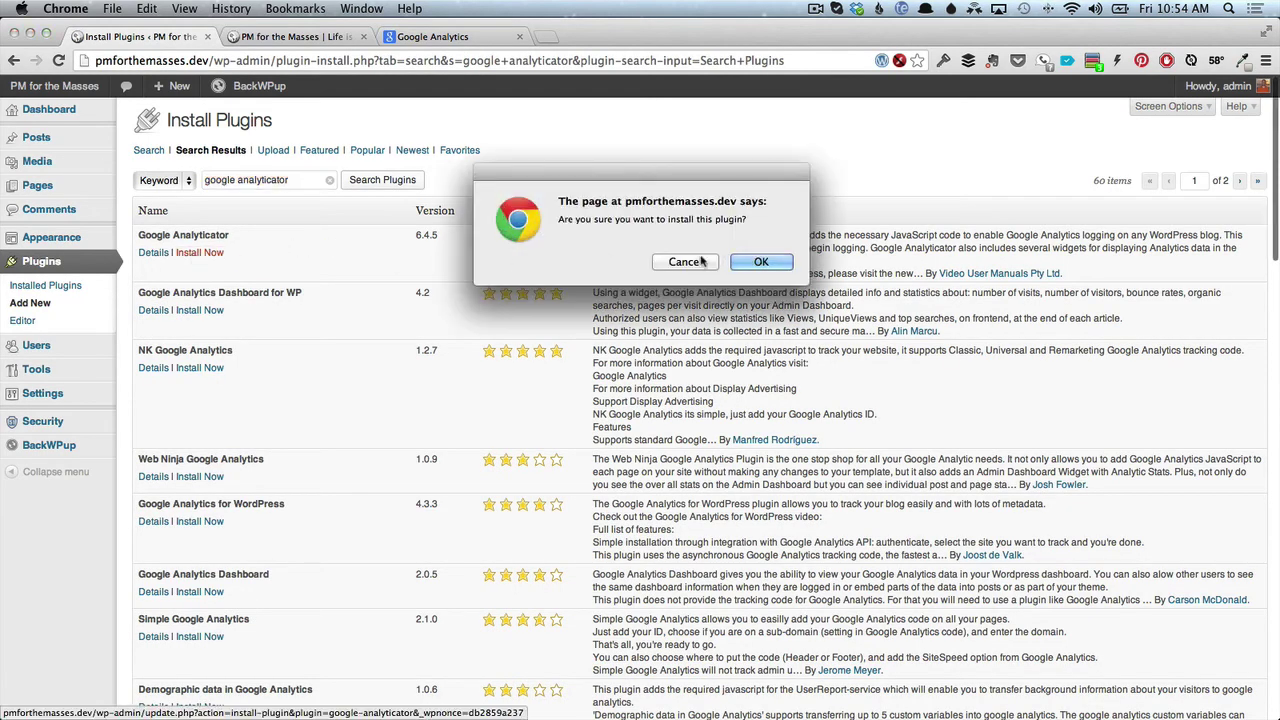
left_click(752, 262)
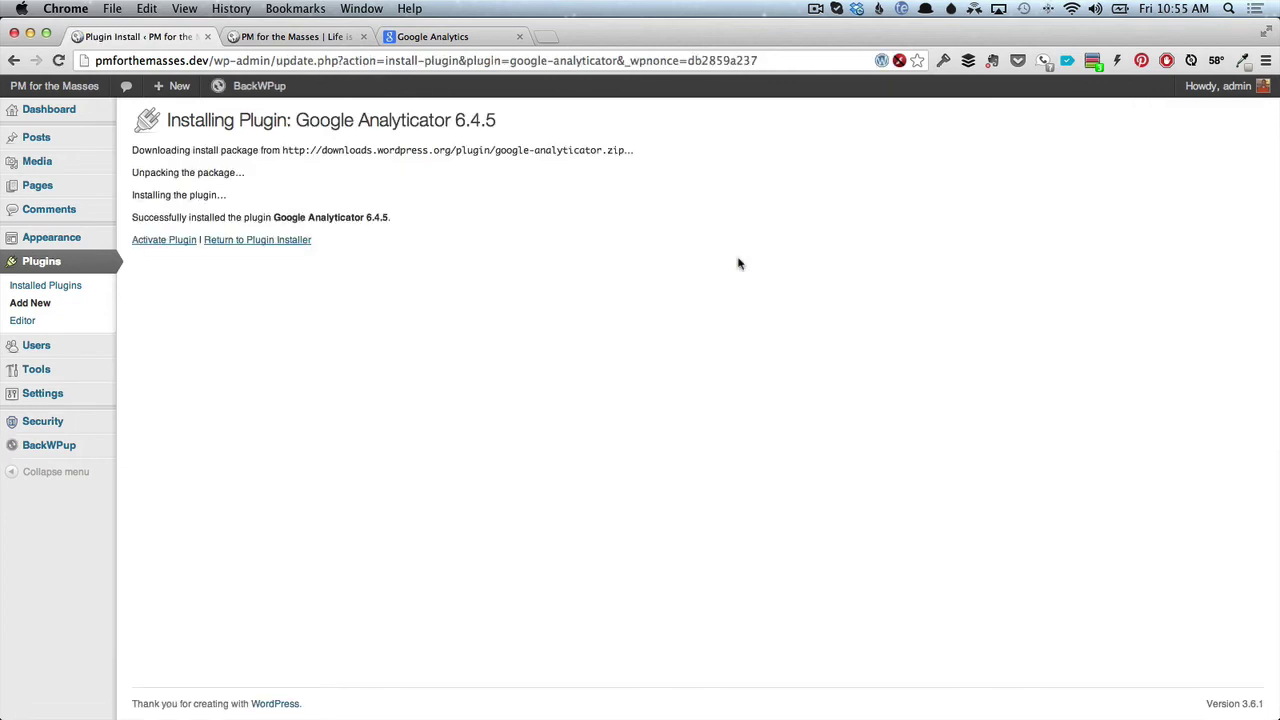
Activate Google Analyticator, then view the admin Dashboard overview.
left_click(155, 241)
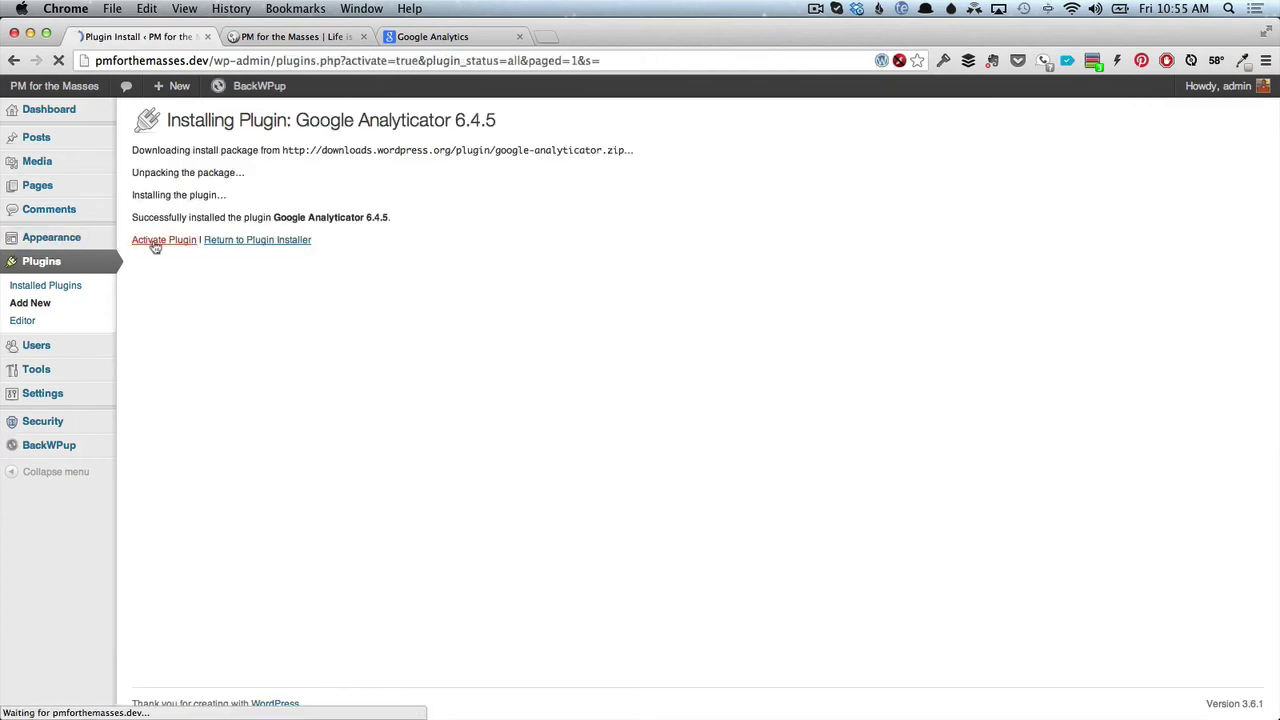
left_click(58, 115)
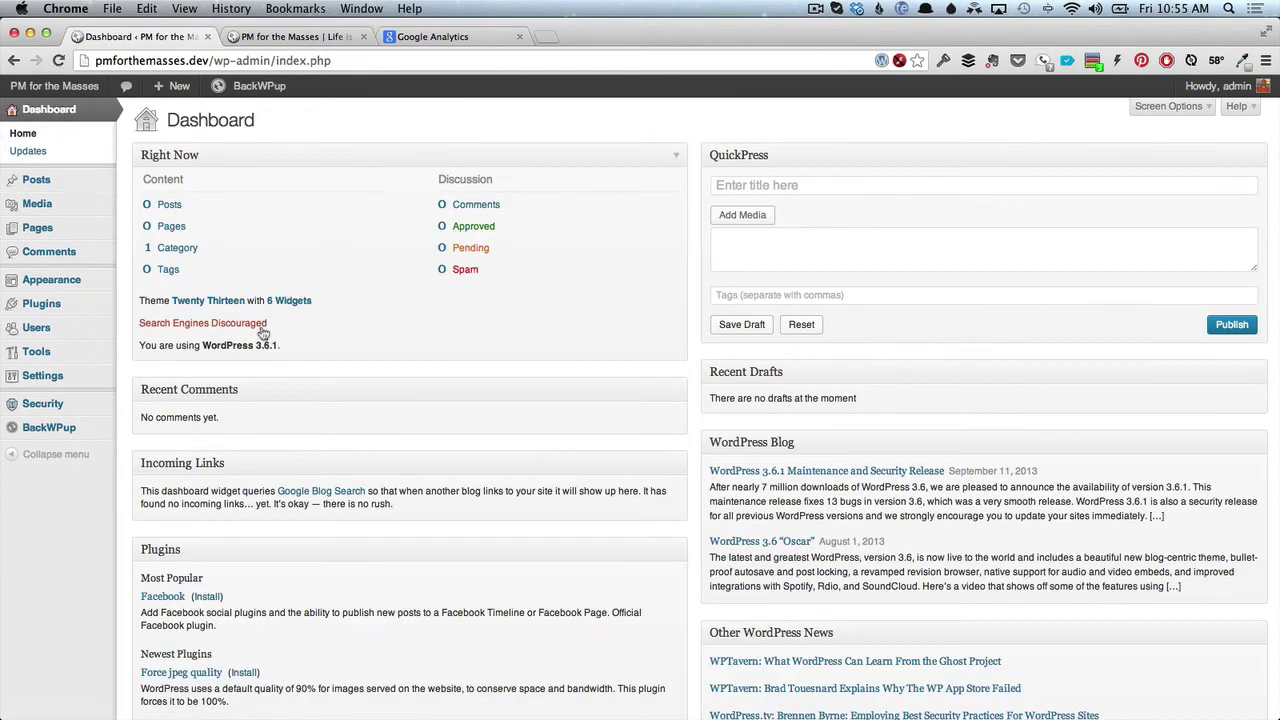
scroll(262, 328, "down", 3)
scroll(263, 328, "up", 3)
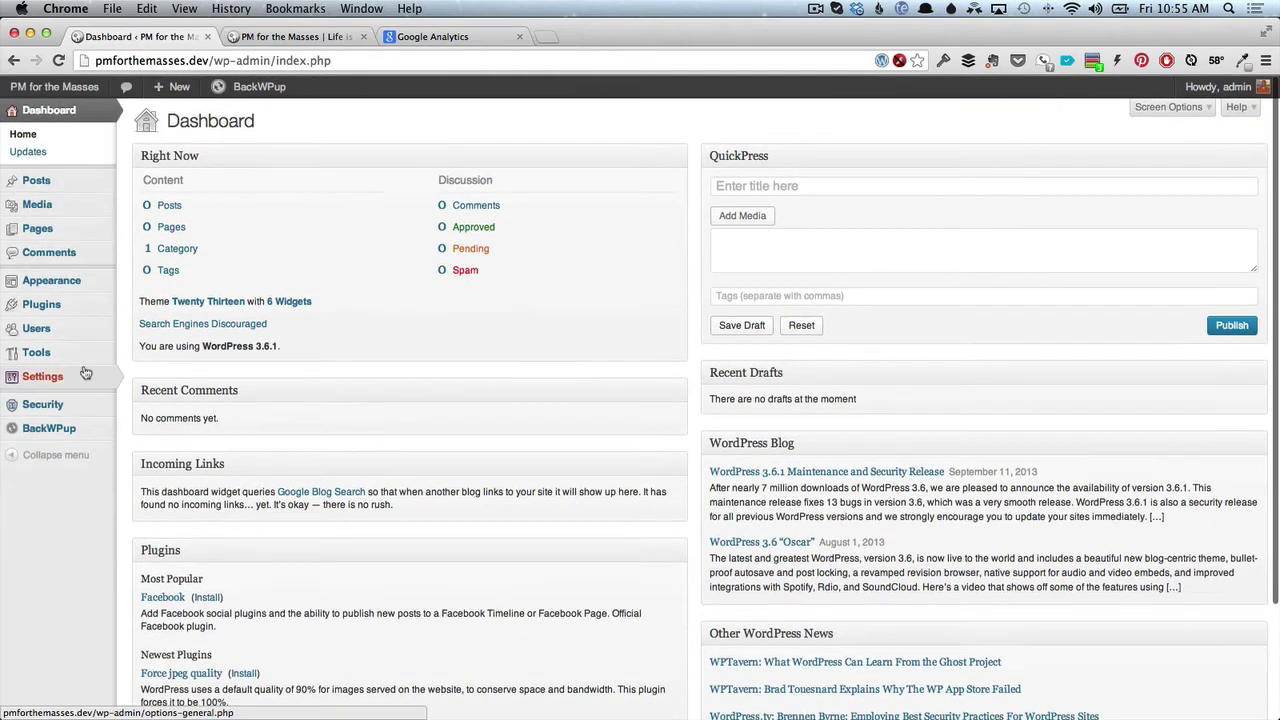
From Google Analyticator's activation page, sign in to Google, grant access, and select the authorization code.
mouse_move(77, 386)
left_click(160, 481)
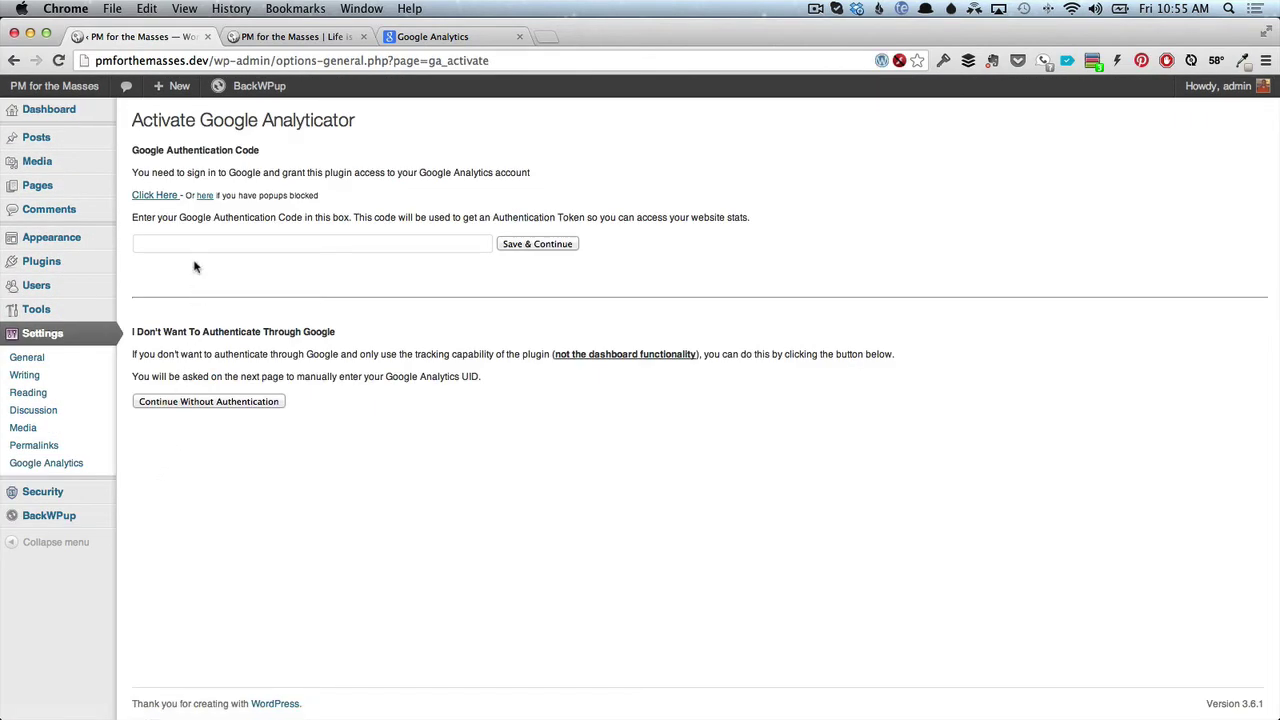
left_click(156, 196)
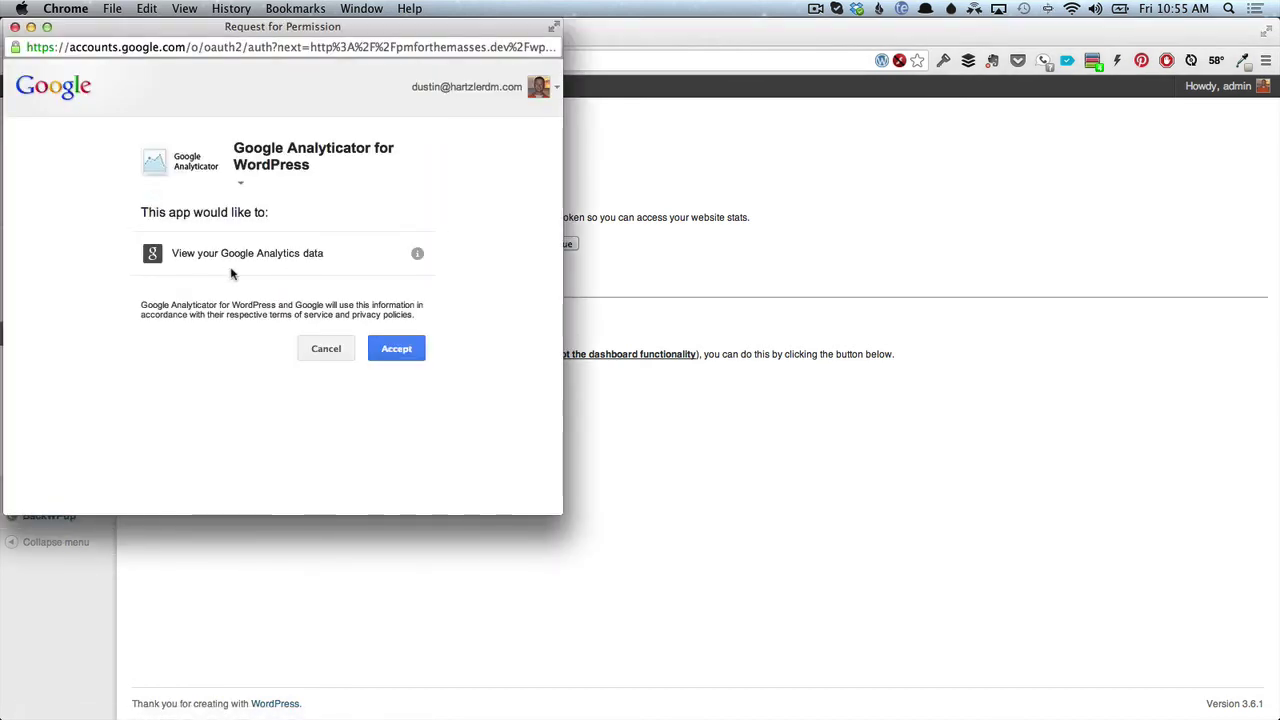
left_click(381, 346)
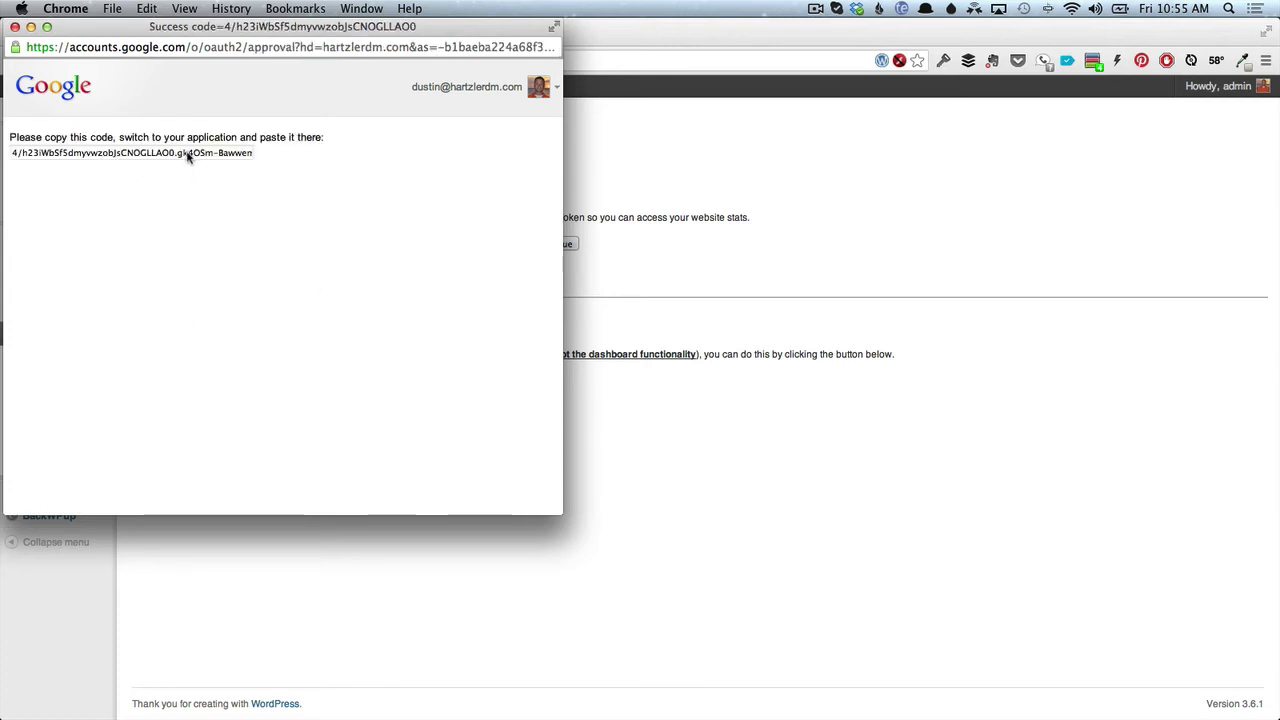
left_click(187, 156)
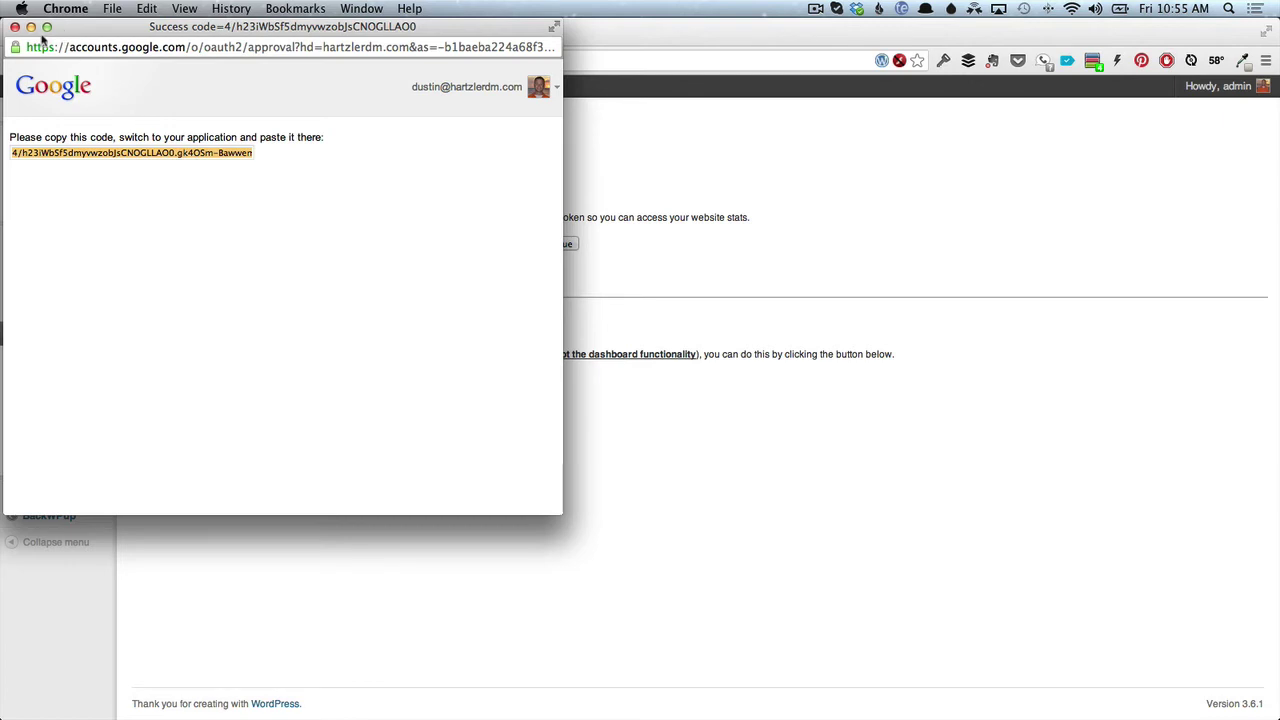
Paste the authorization code into the Authentication Code box and save.
left_click(15, 27)
left_click(367, 244)
key("super+v")
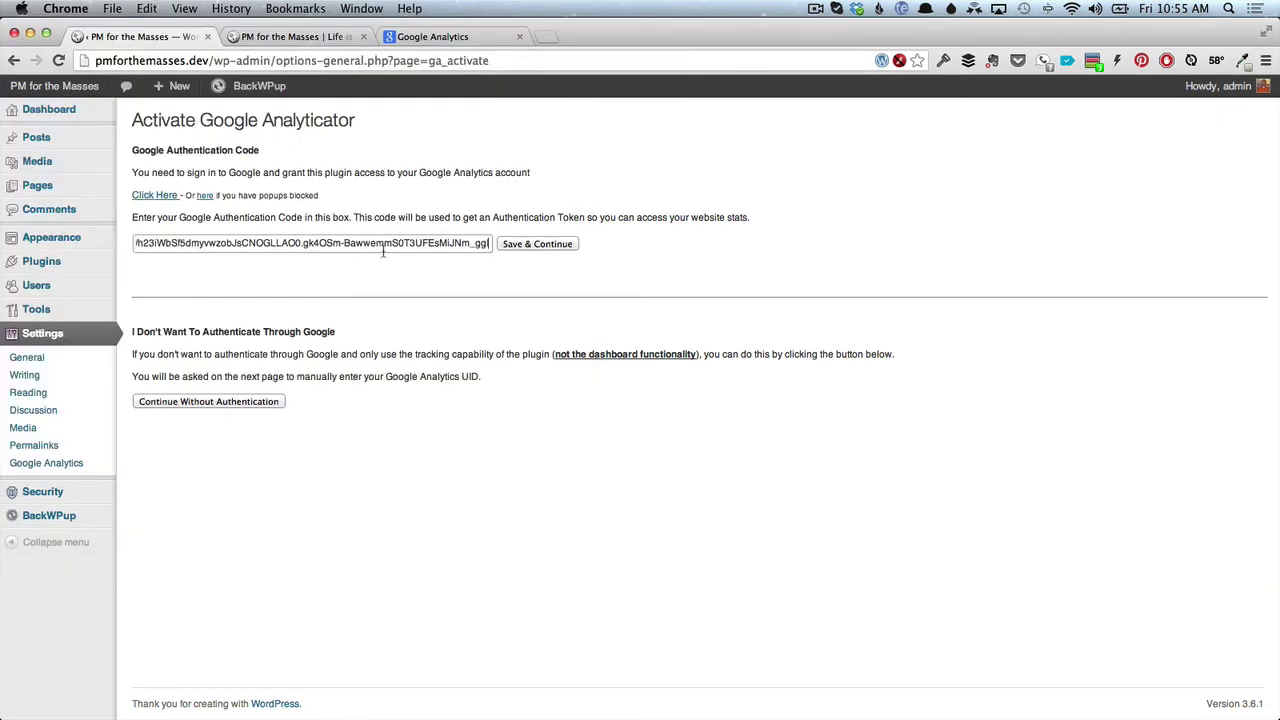
left_click(540, 245)
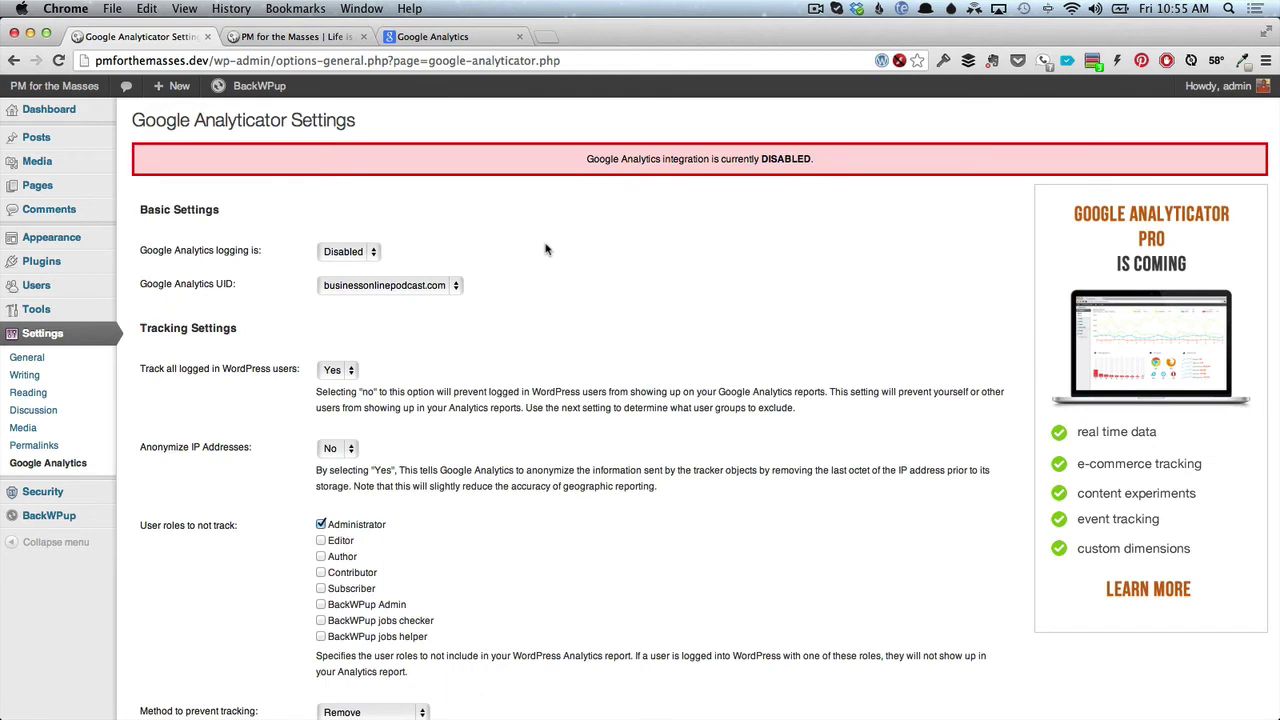
Enable Google Analytics logging with businessonlinepodcast.com as the tracked UID and save the settings.
left_click(370, 252)
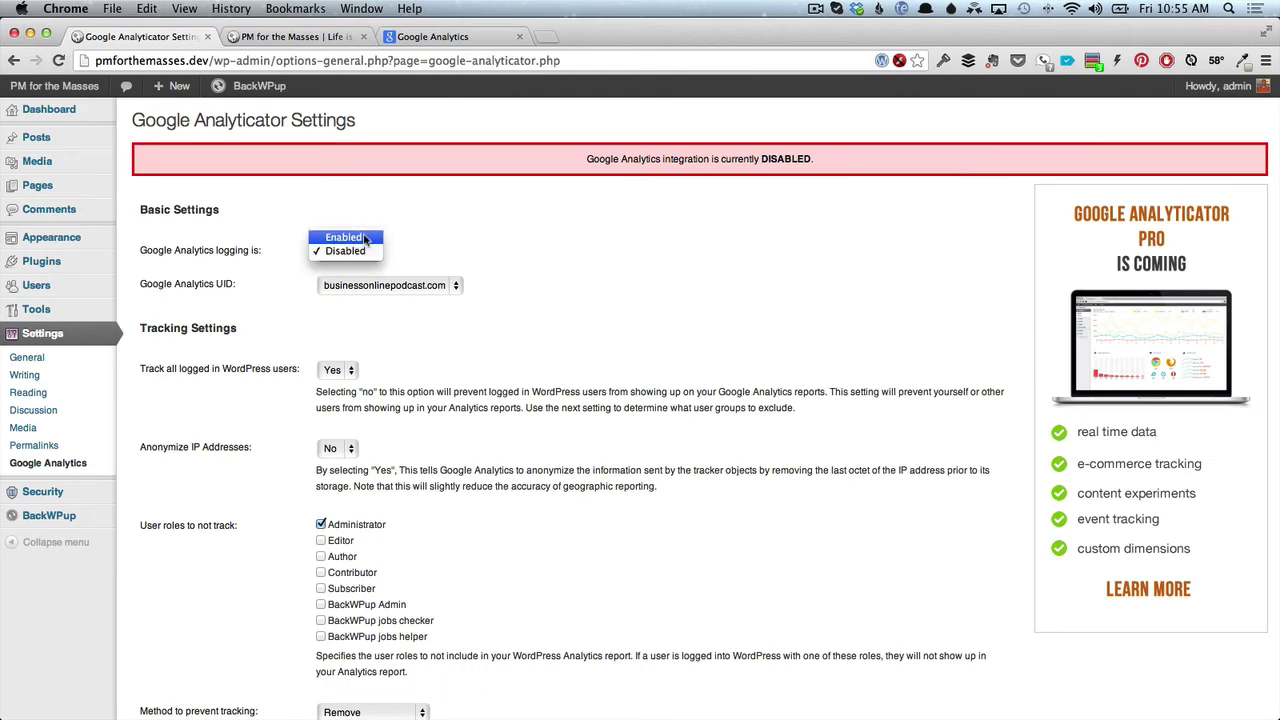
left_click(365, 238)
left_click(392, 285)
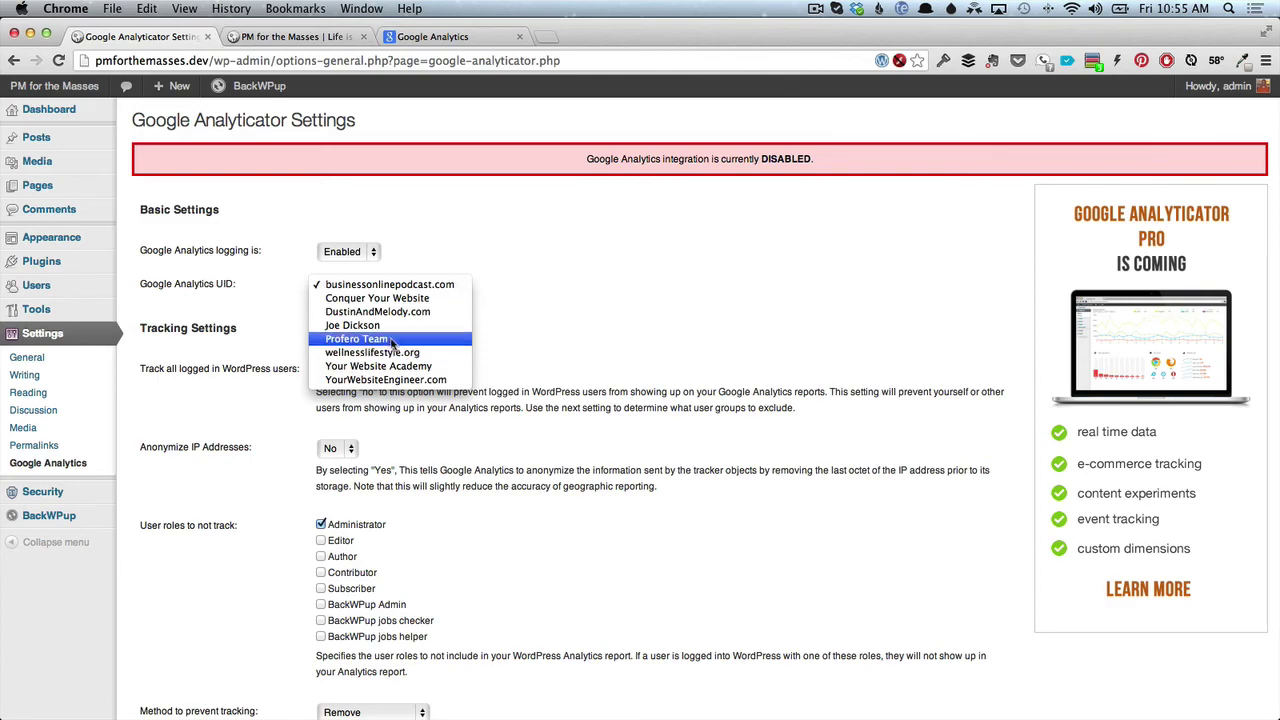
left_click(392, 288)
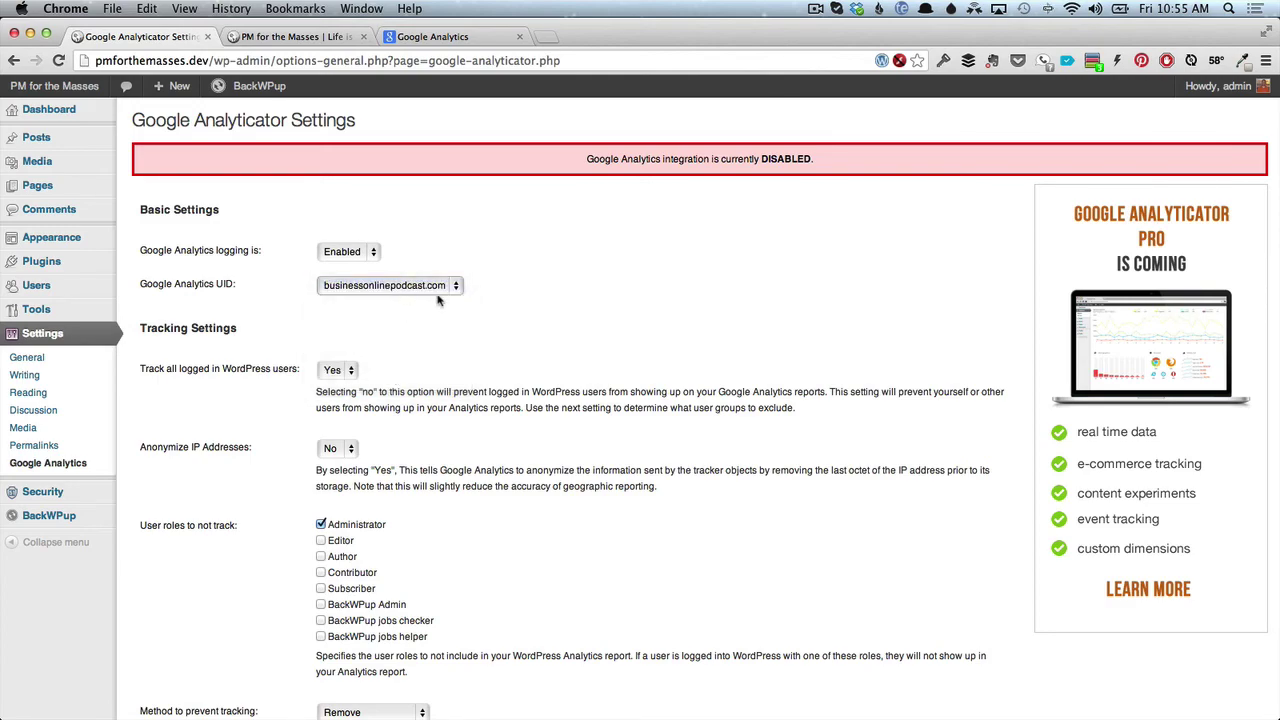
scroll(448, 315, "down", 5)
scroll(447, 318, "down", 15)
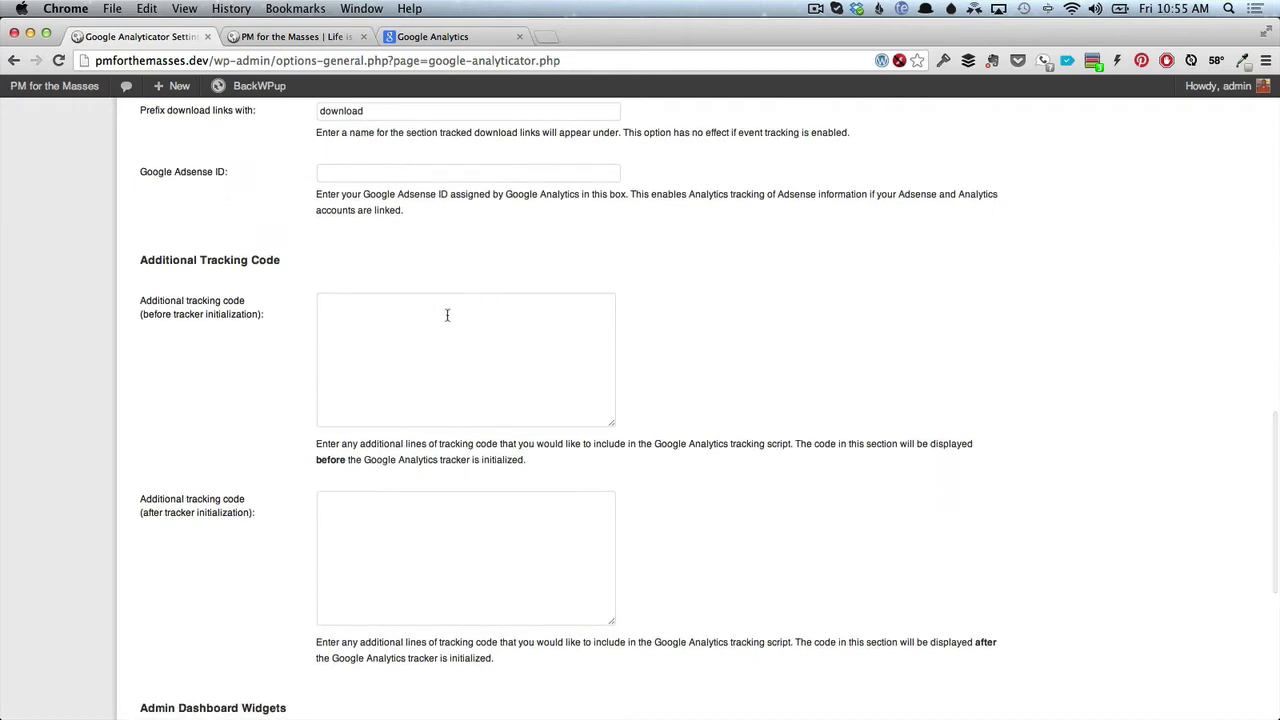
scroll(448, 318, "up", 1)
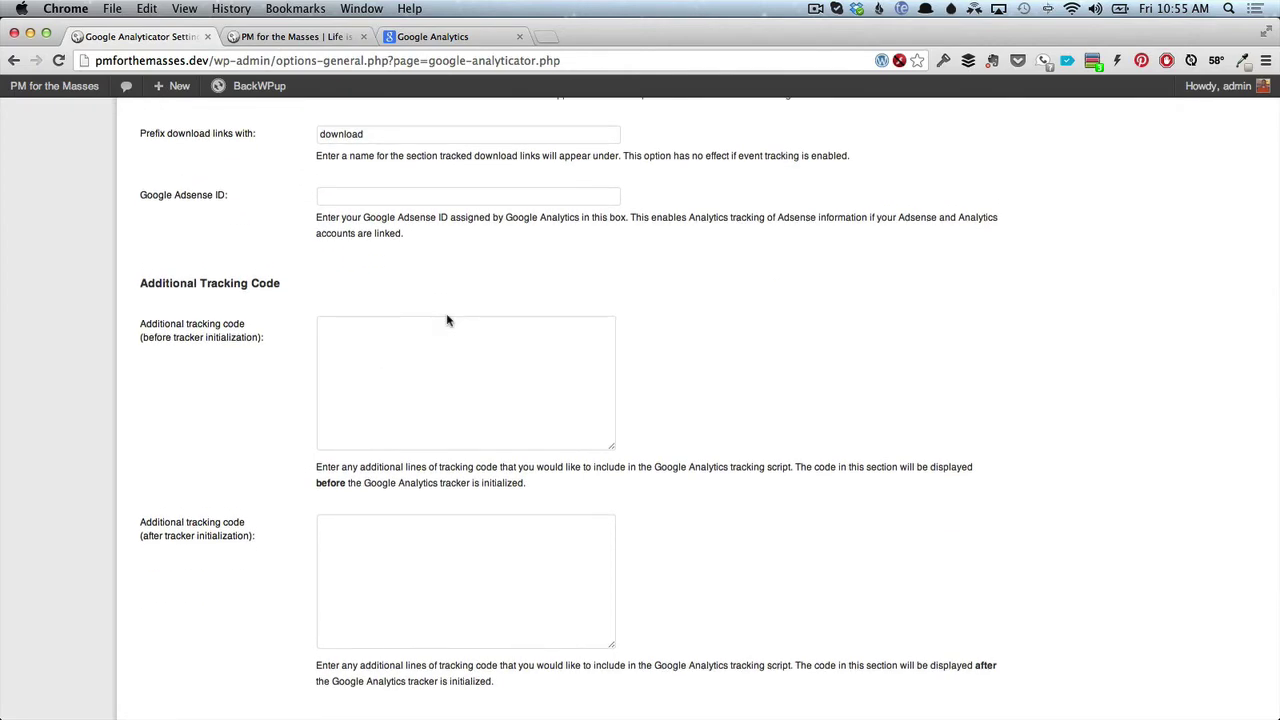
scroll(447, 320, "down", 8)
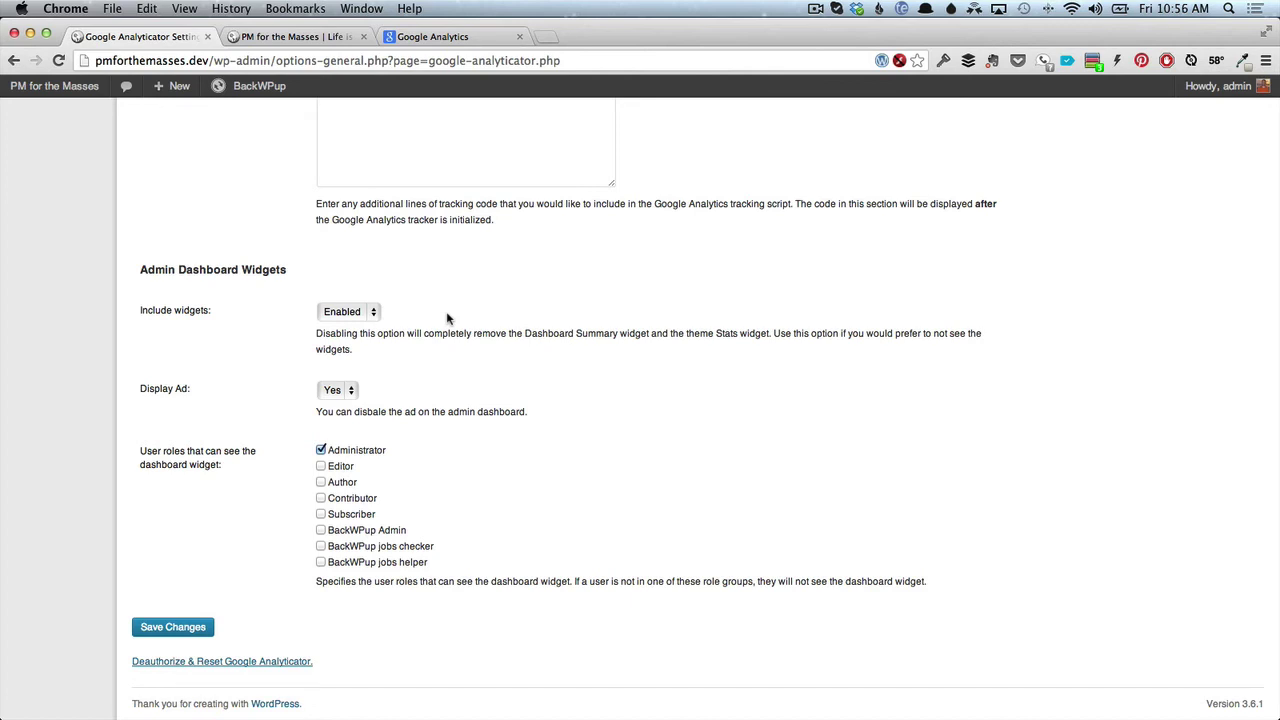
left_click(205, 627)
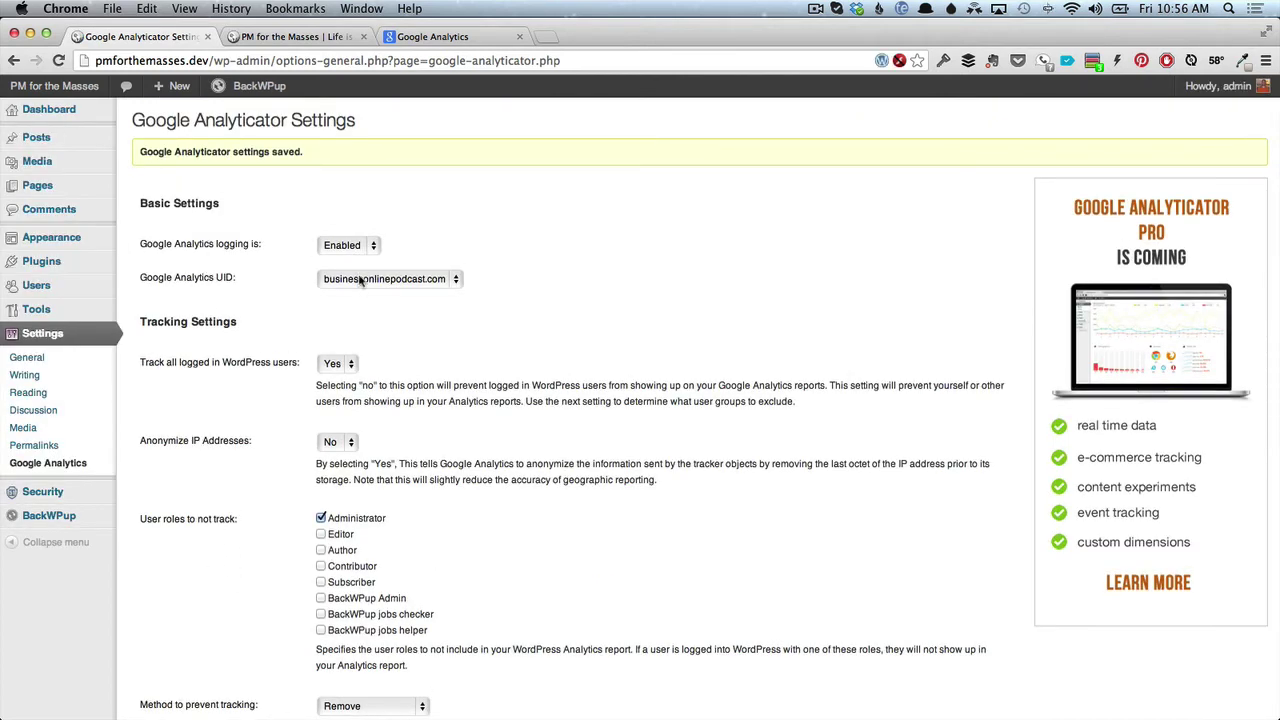
Review the Dashboard's Google Analytics Summary, keeping the reporting period at Past 30 days.
left_click(77, 116)
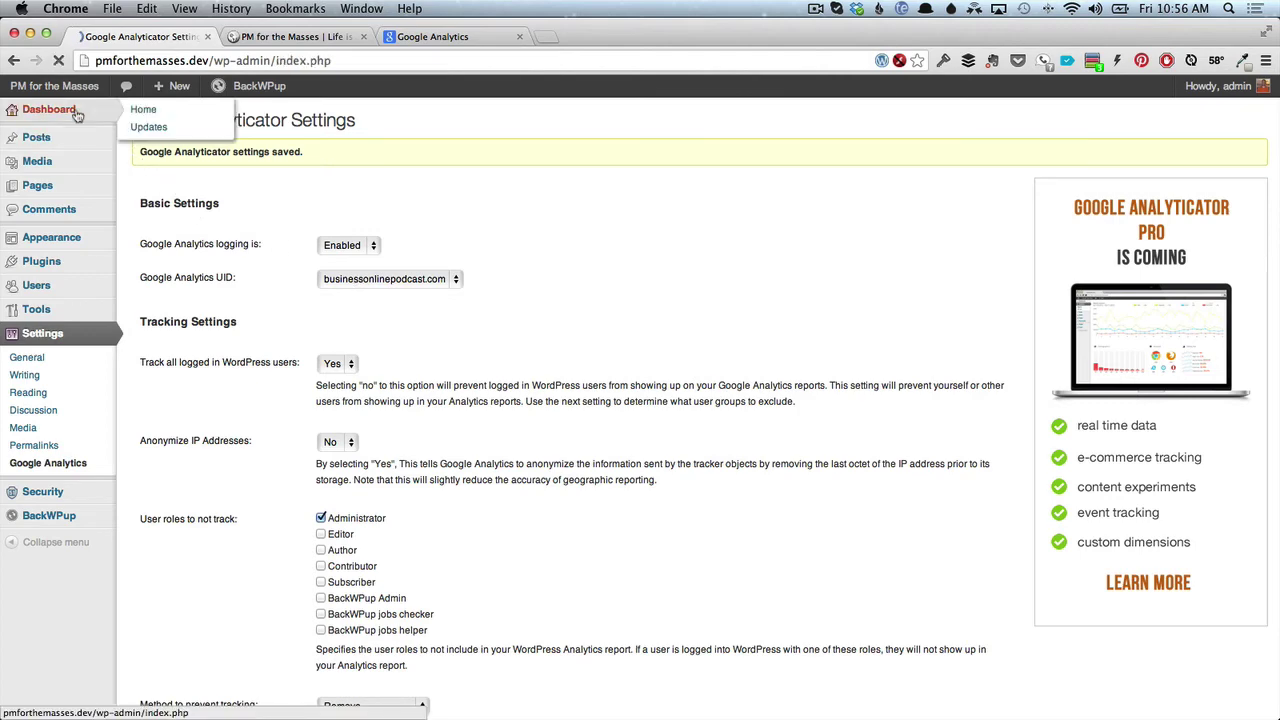
scroll(337, 383, "down", 5)
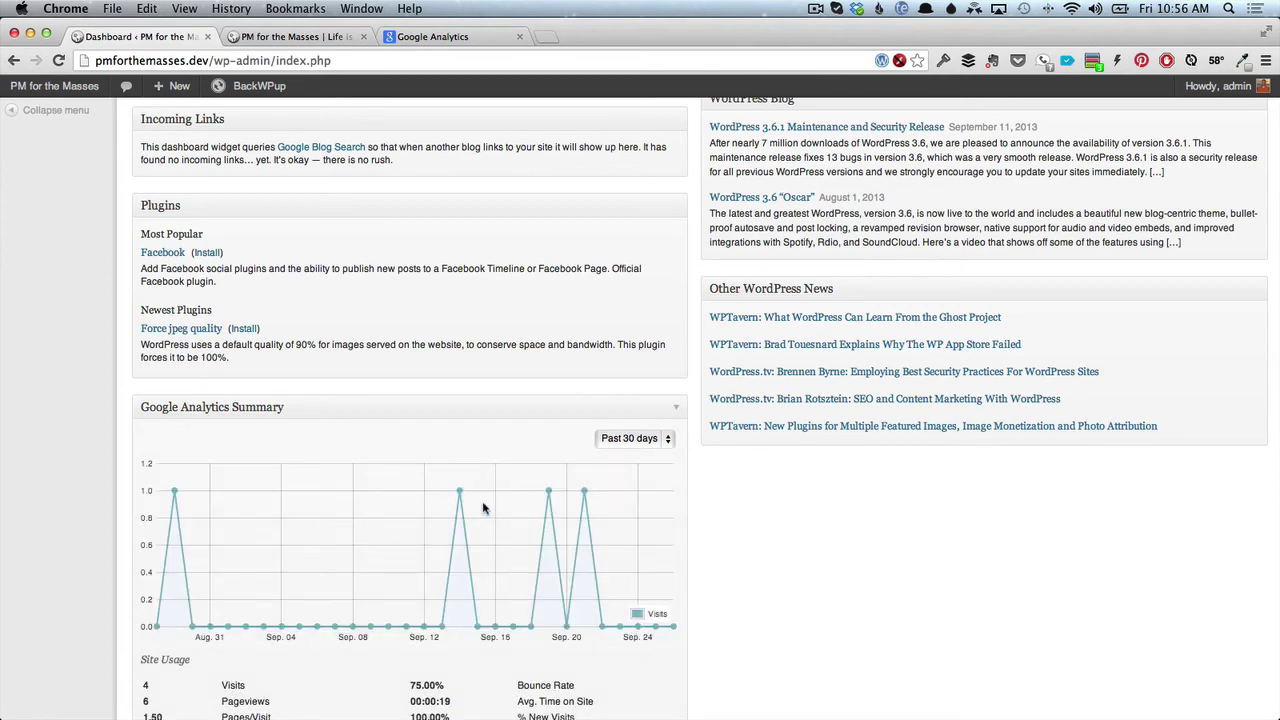
scroll(483, 509, "down", 1)
scroll(483, 509, "down", 3)
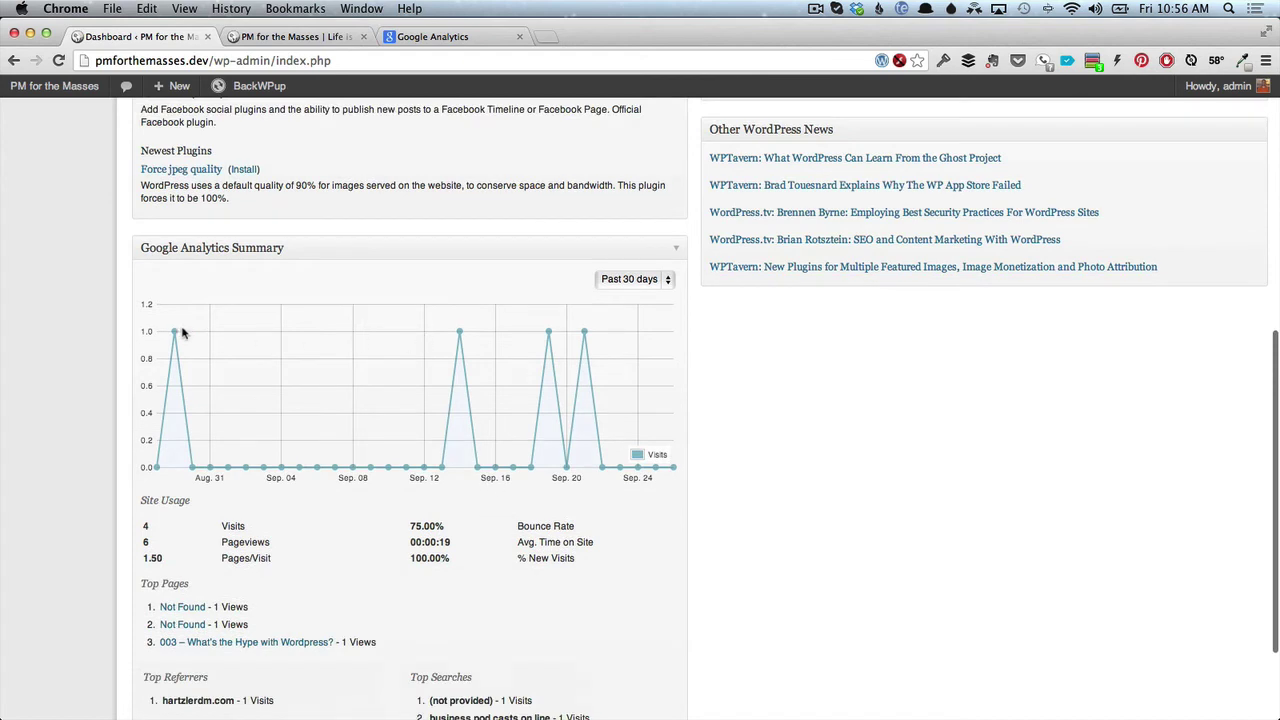
mouse_move(583, 335)
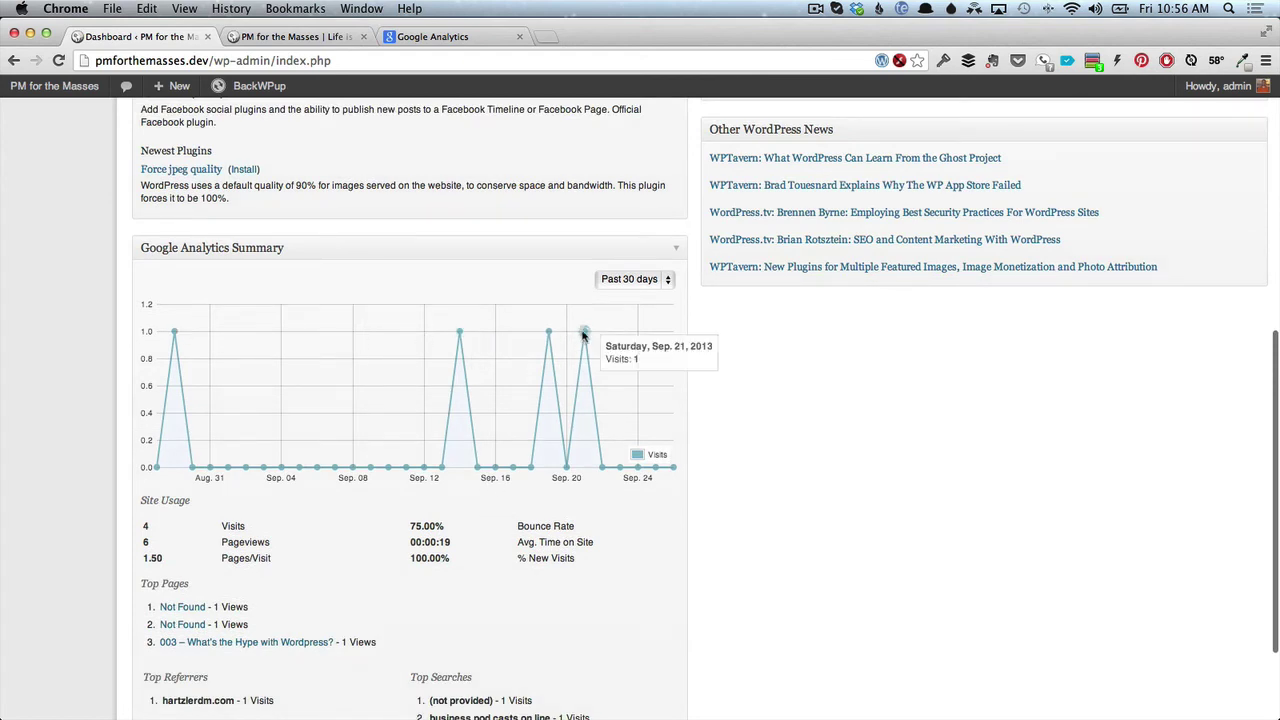
scroll(579, 498, "down", 2)
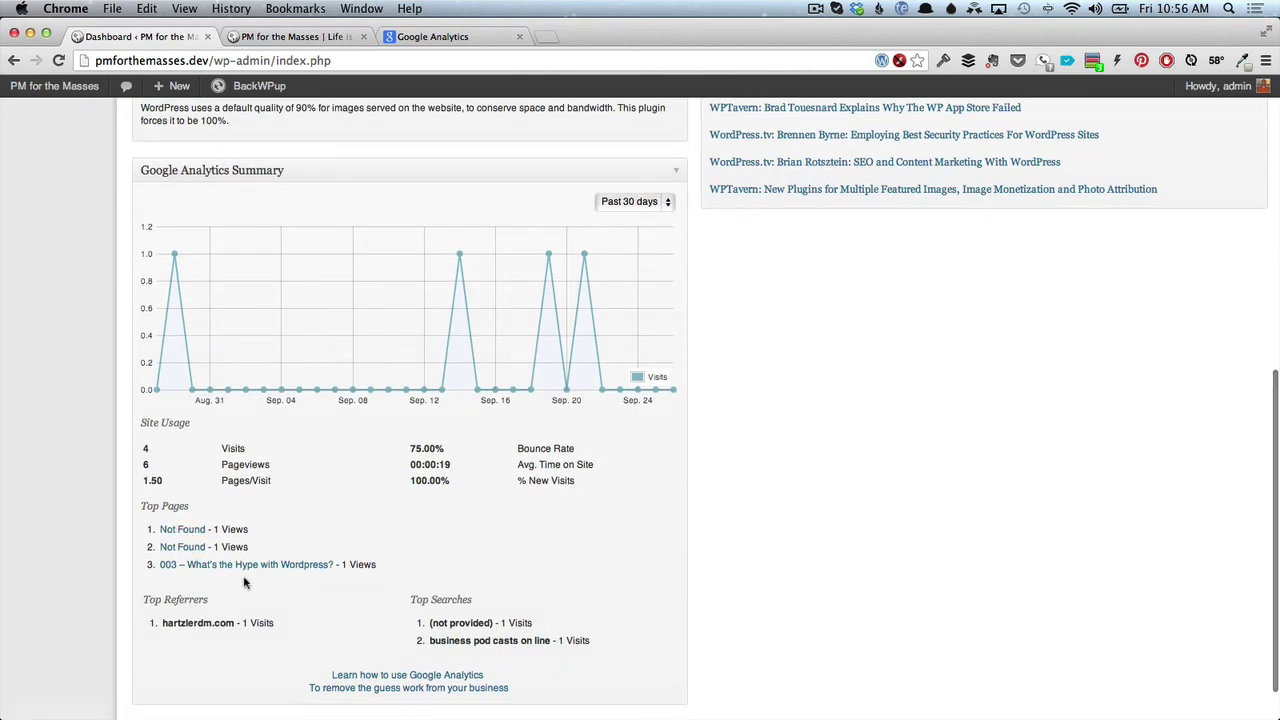
scroll(245, 584, "down", 1)
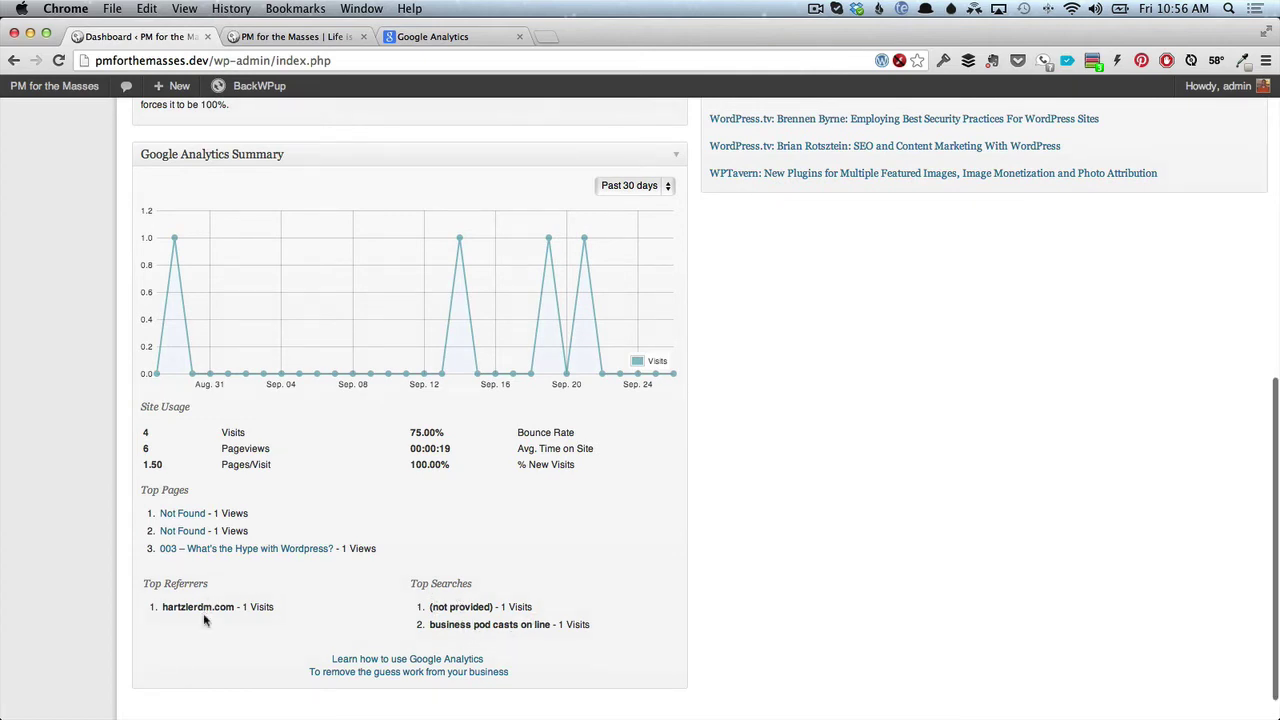
scroll(204, 620, "up", 3)
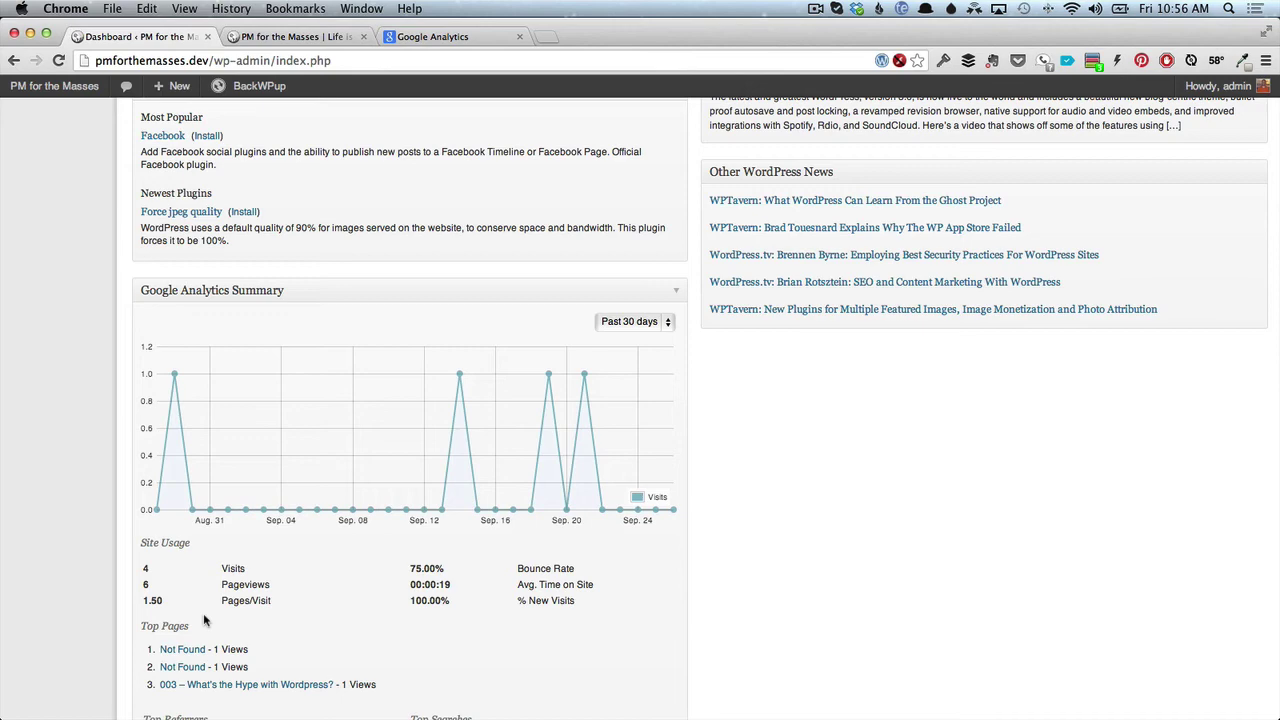
scroll(203, 613, "down", 4)
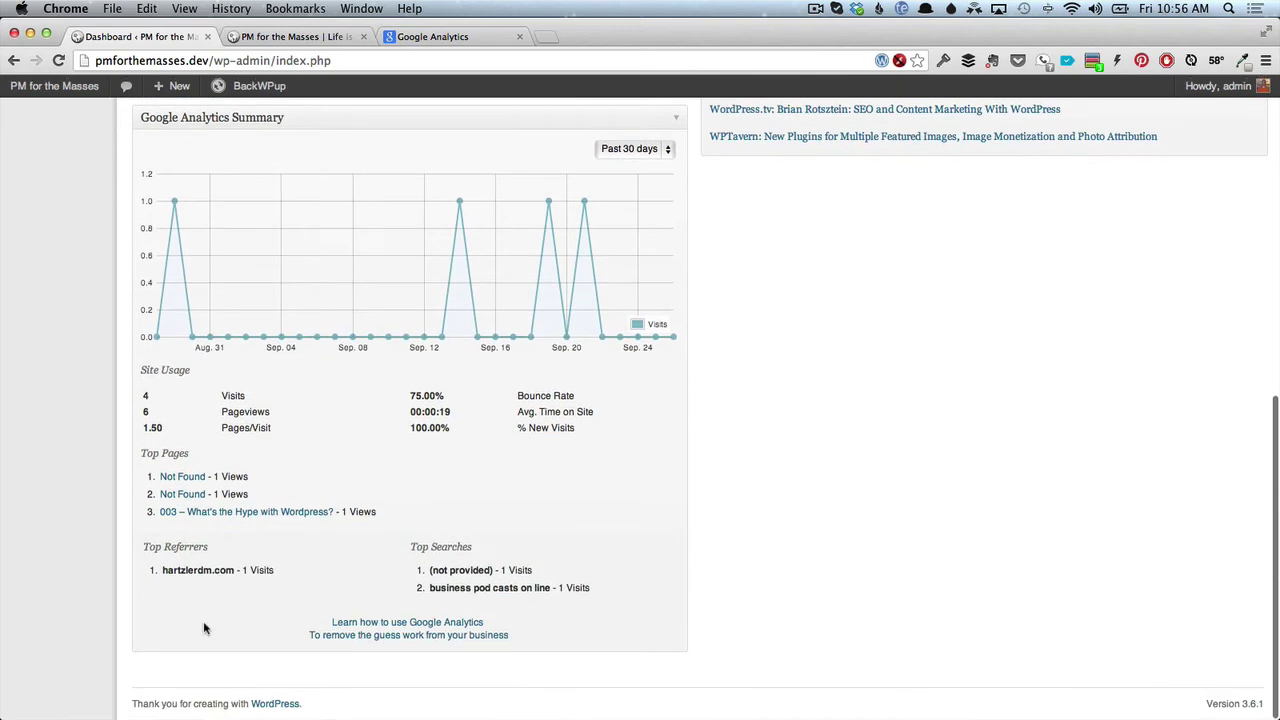
left_click(662, 150)
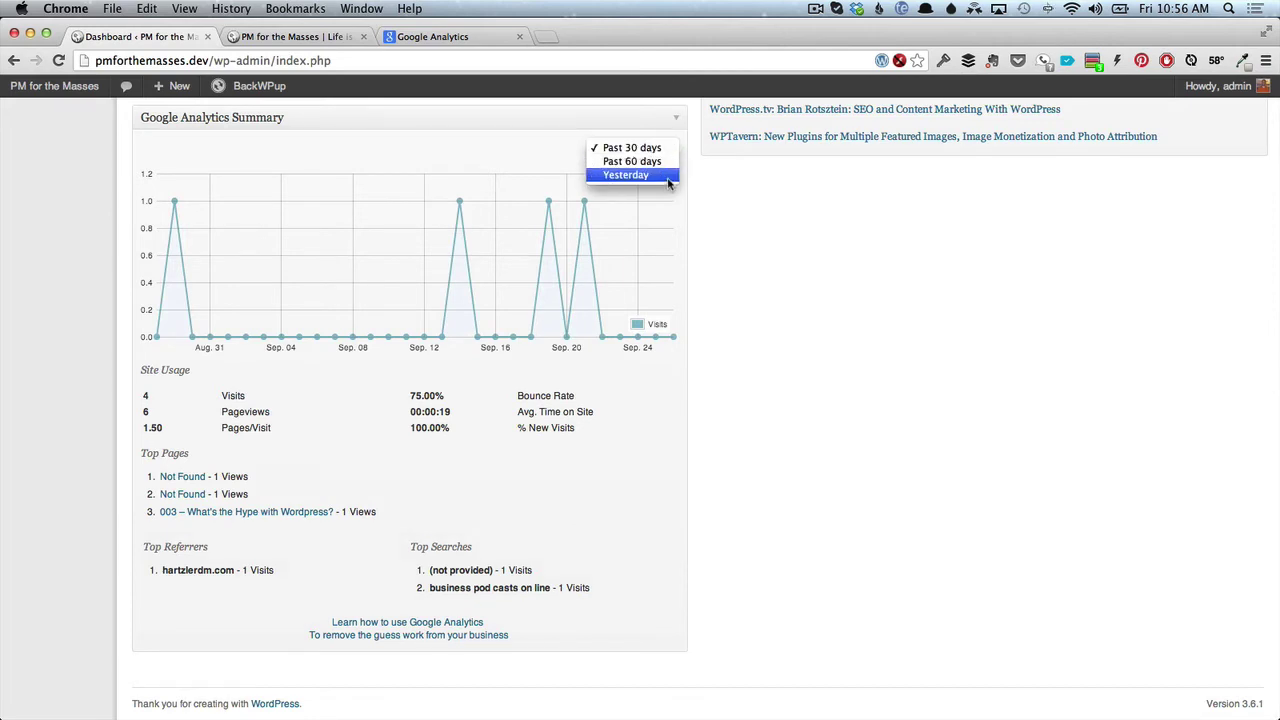
left_click(644, 430)
scroll(643, 430, "up", 10)
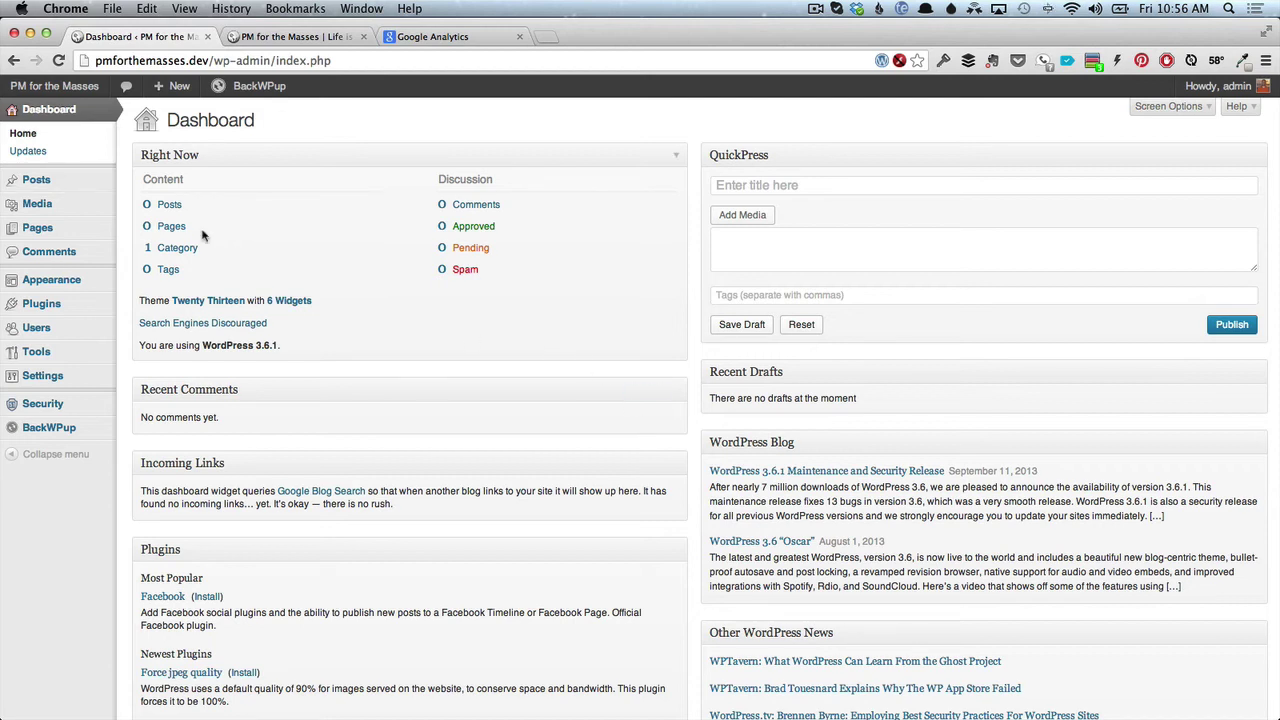
Create a new post titled 'Test post' with a lorem ipsum body and publish it.
mouse_move(60, 183)
left_click(150, 179)
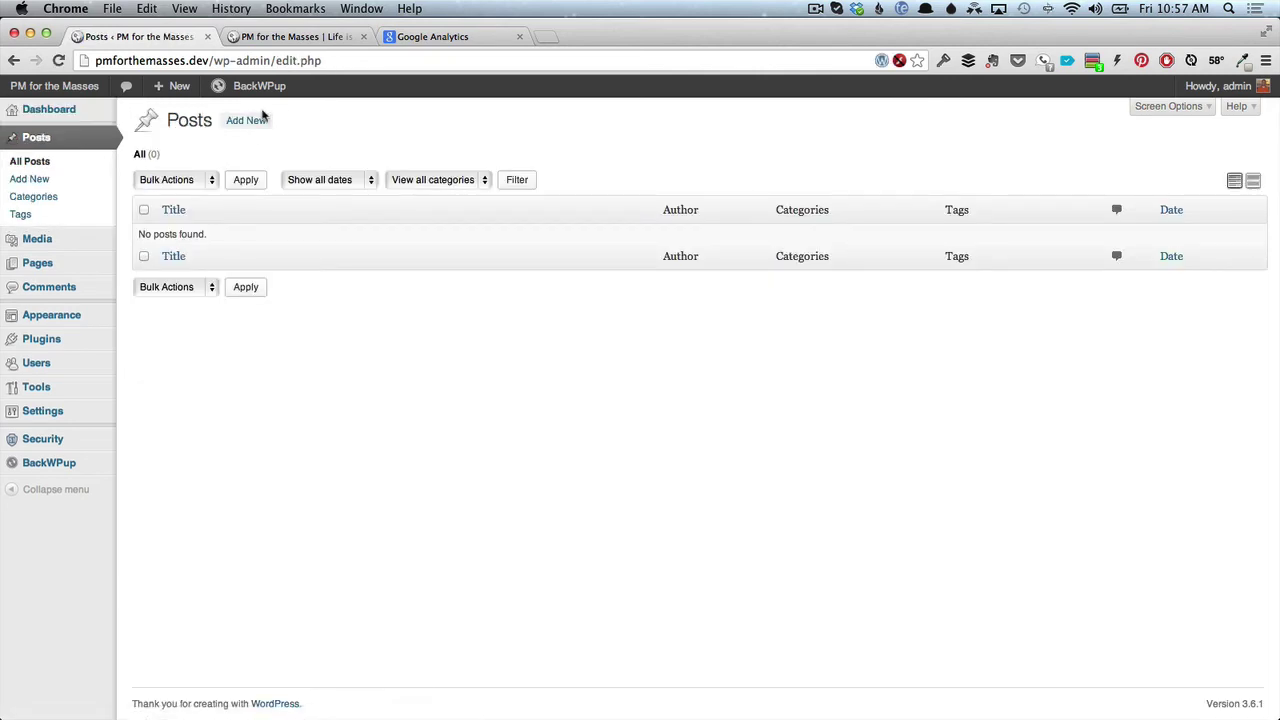
left_click(257, 127)
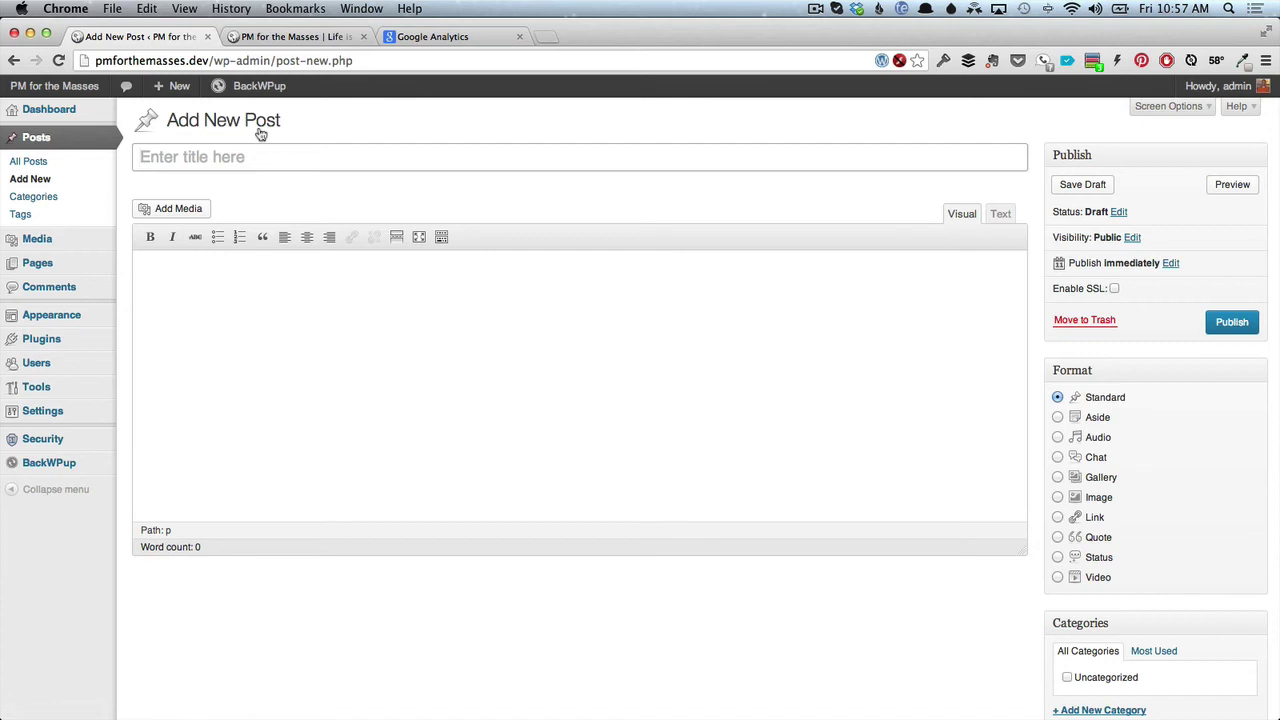
type("Test pos")
key("BackSpace")
key("BackSpace")
type("st post")
key("Tab")
type("llo")
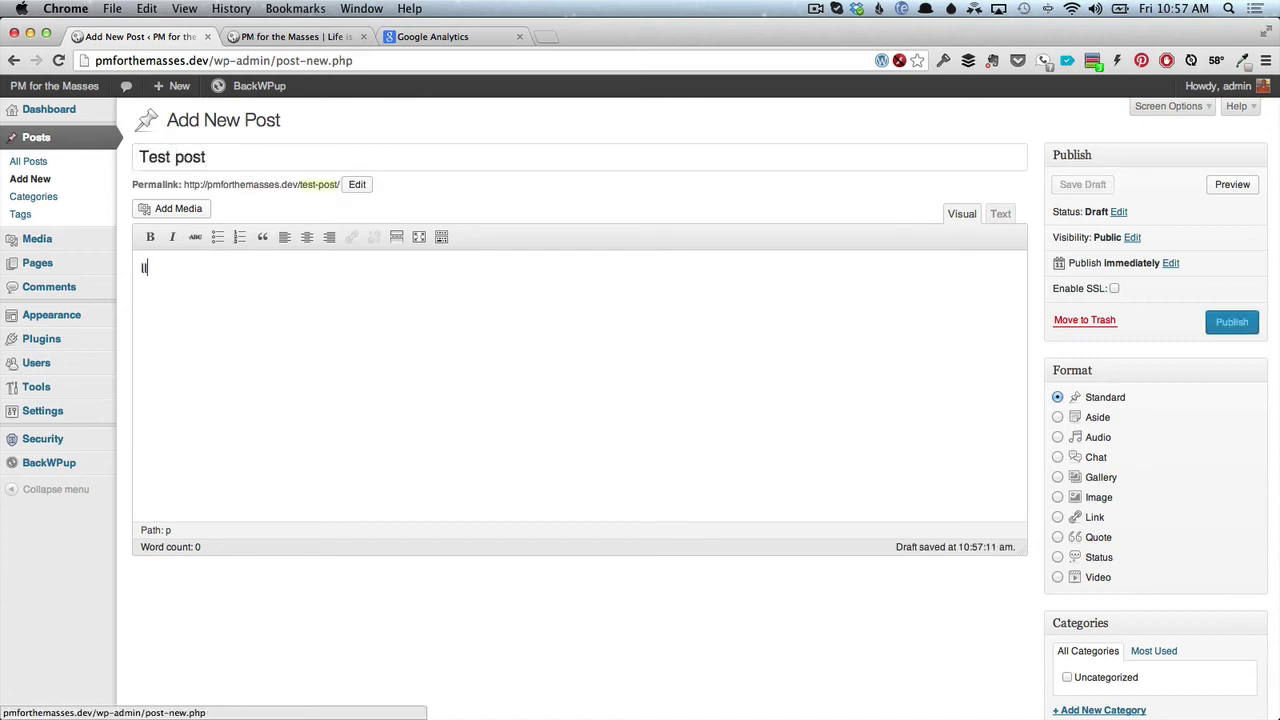
key("BackSpace")
type("l")
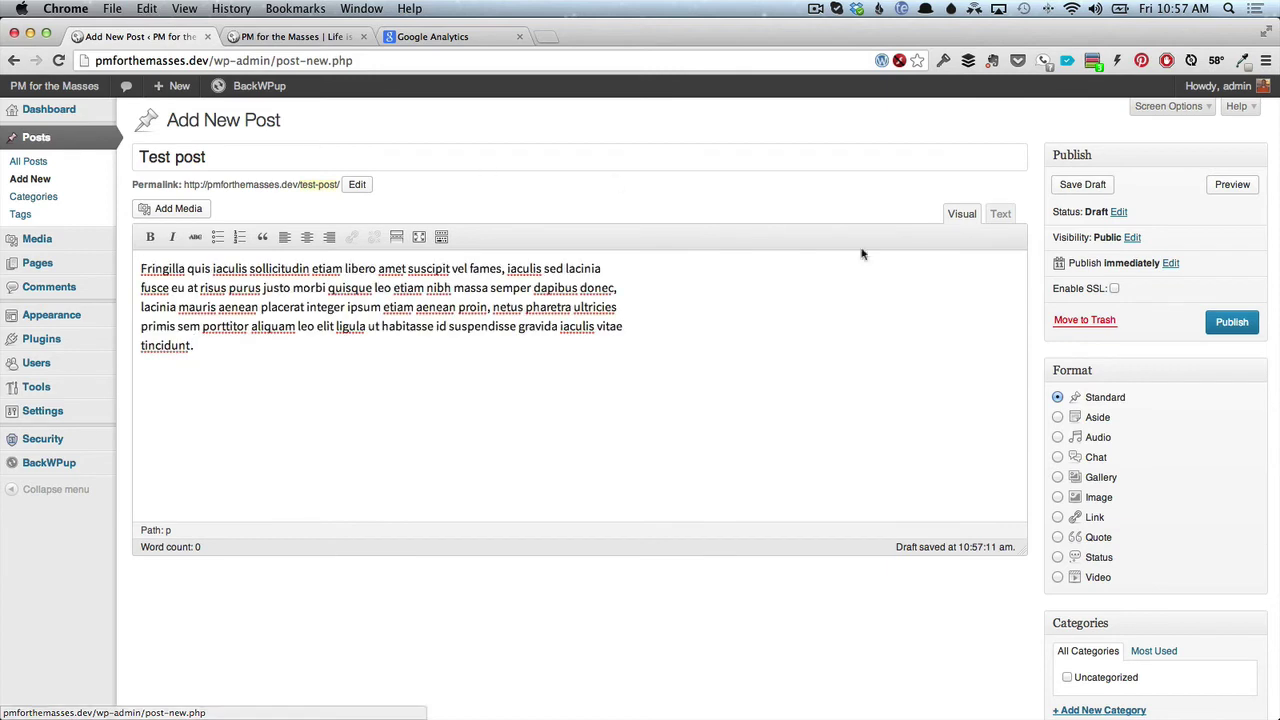
left_click(1232, 322)
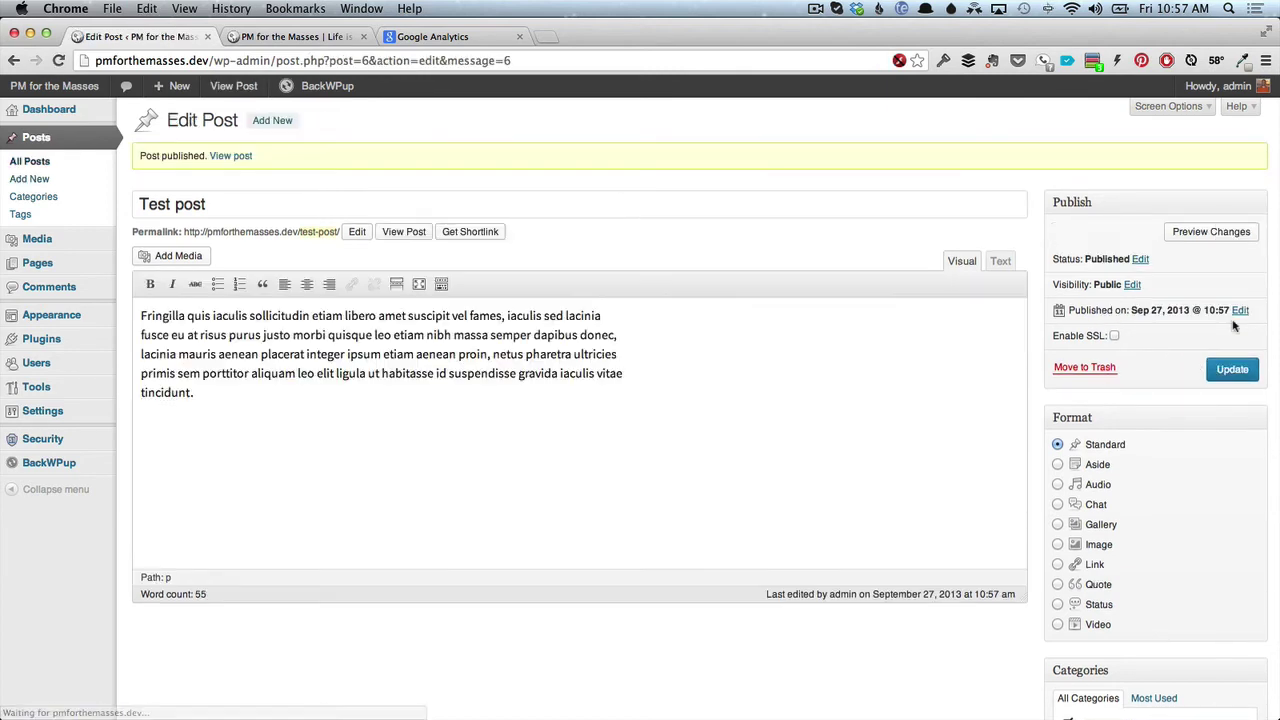
View the published Test post and submit the comment 'alskdjf skjlksdjfla'.
left_click(403, 233)
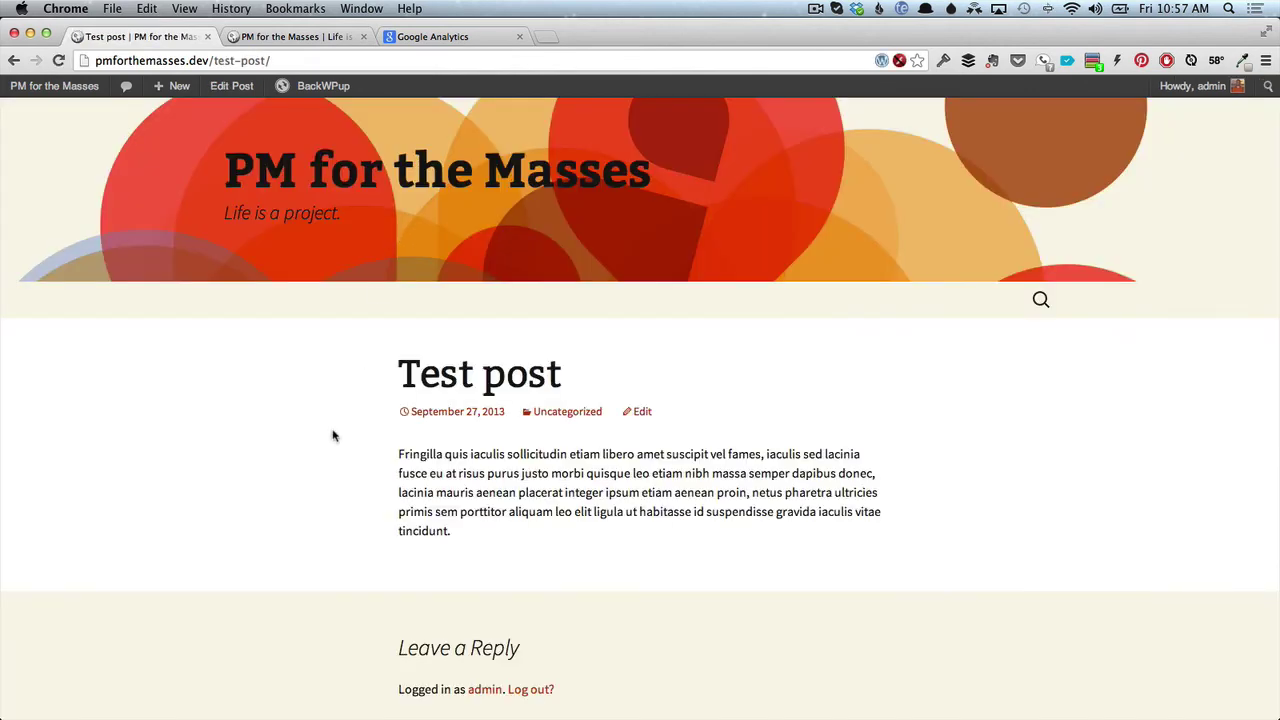
scroll(330, 442, "down", 2)
scroll(330, 442, "down", 2)
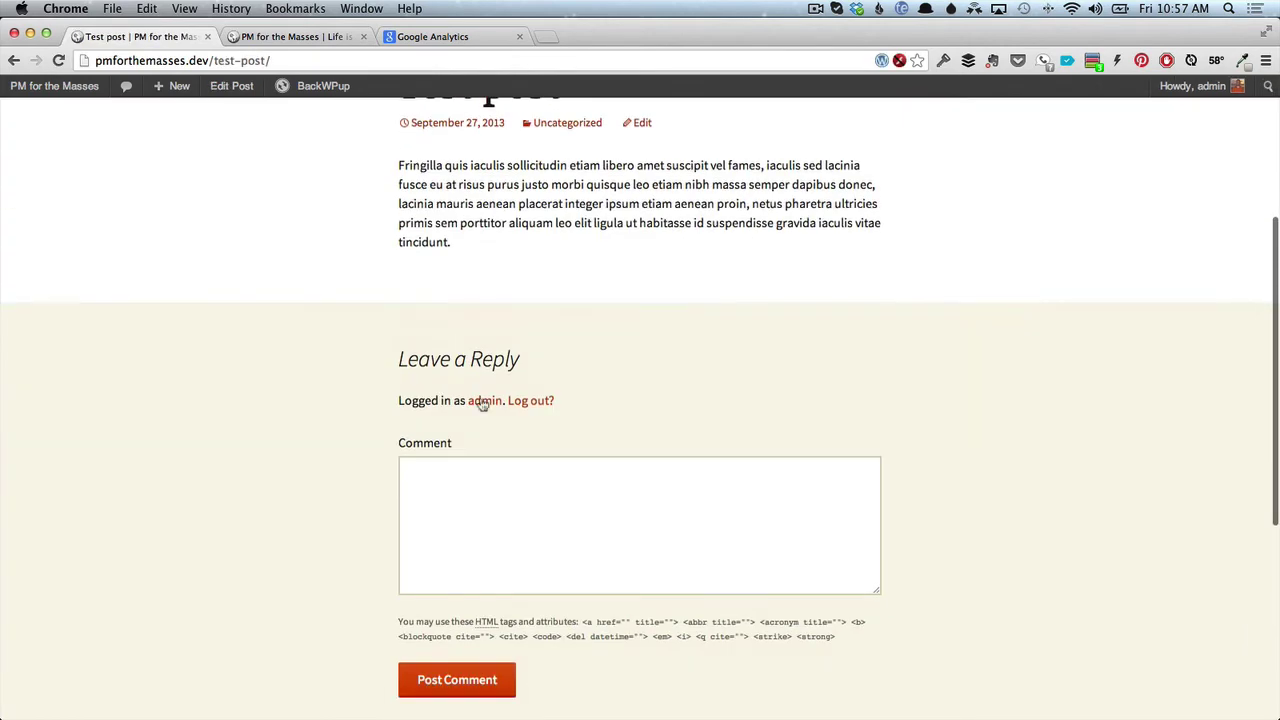
left_click(403, 507)
type("alskdjf skjlksdjflak")
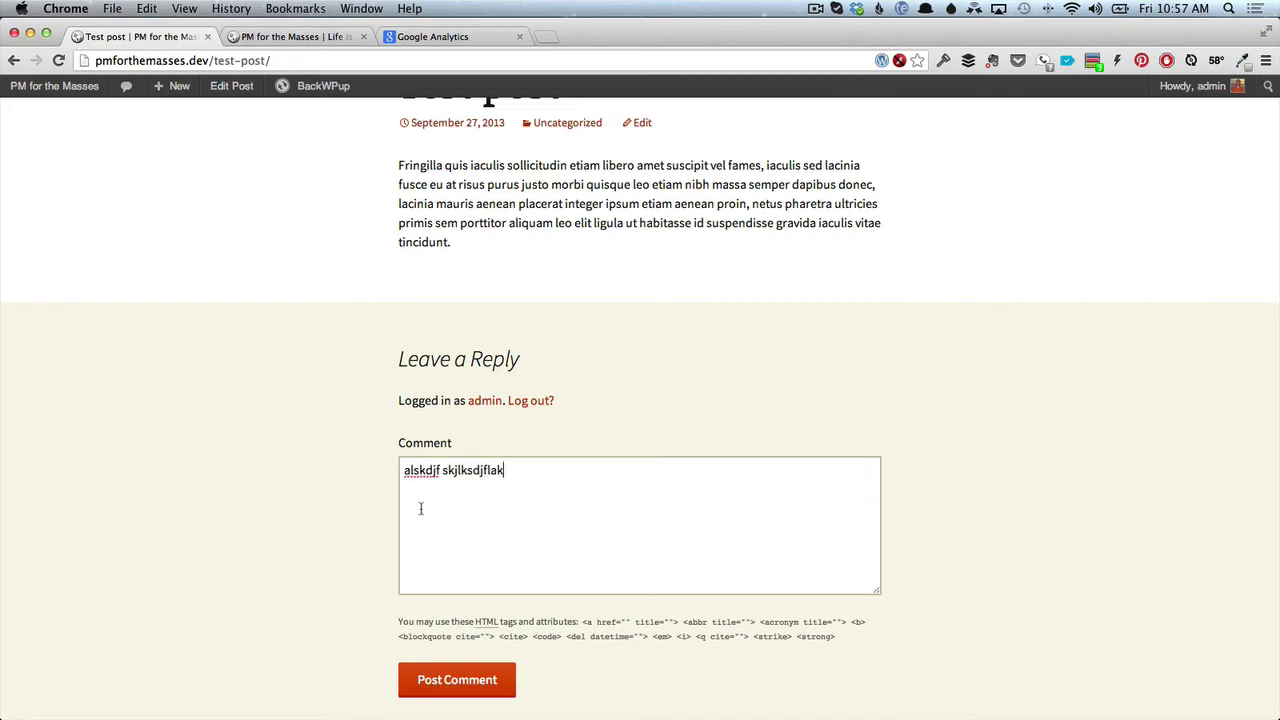
left_click(465, 680)
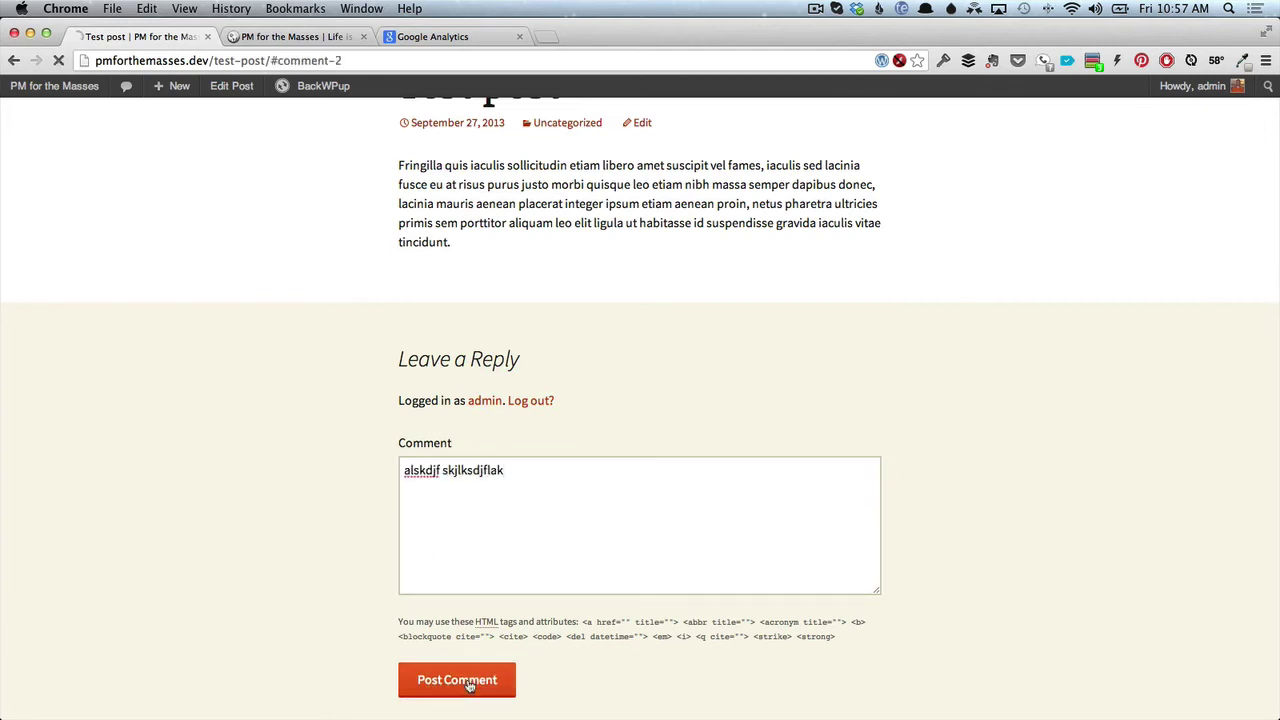
scroll(543, 297, "up", 4)
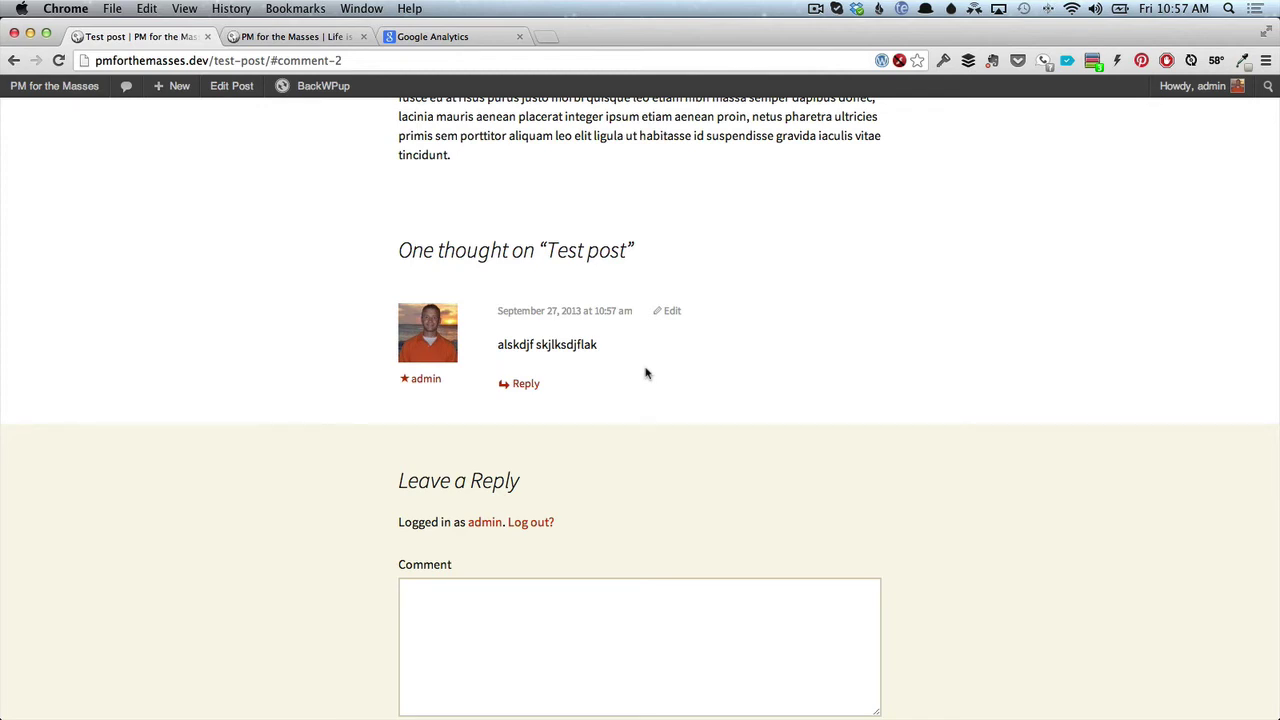
Load the live pmforthemasses.com site in a new browser tab.
left_click(550, 44)
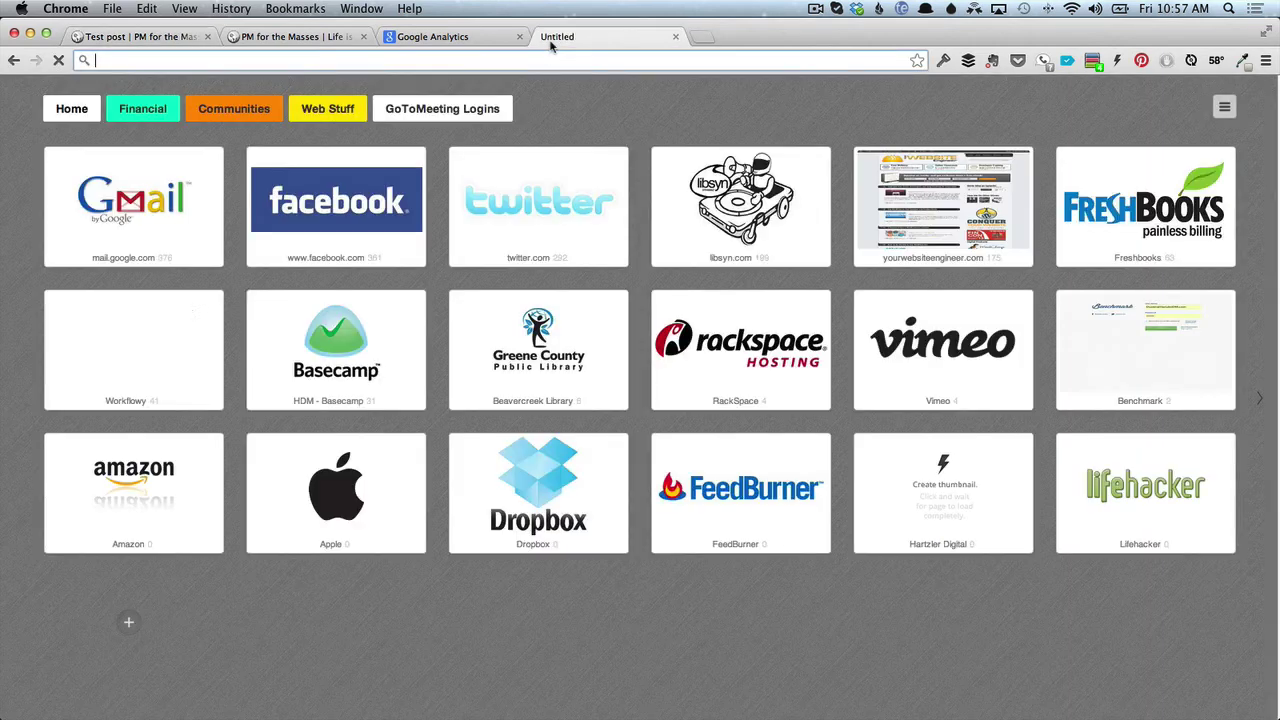
type("pm")
key("Return")
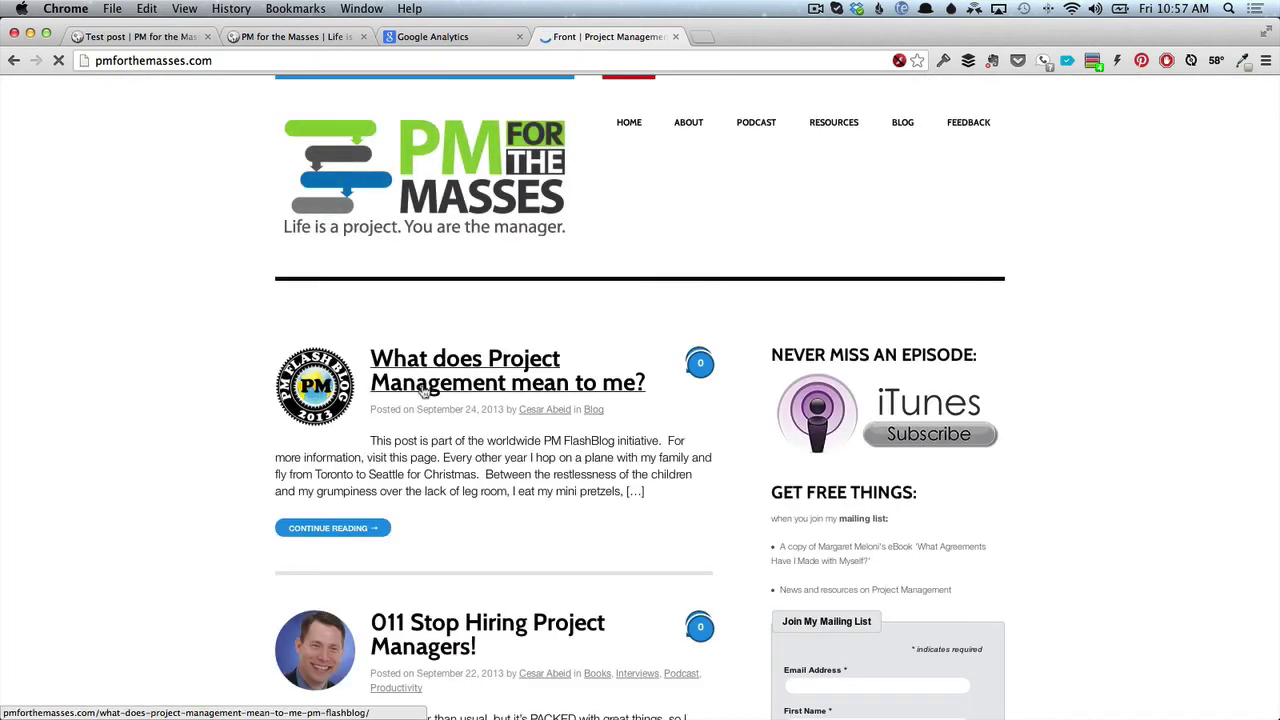
Open the '011 Stop Hiring Project Managers!' post and scroll down to its Livefyre comments.
scroll(392, 410, "down", 3)
left_click(446, 482)
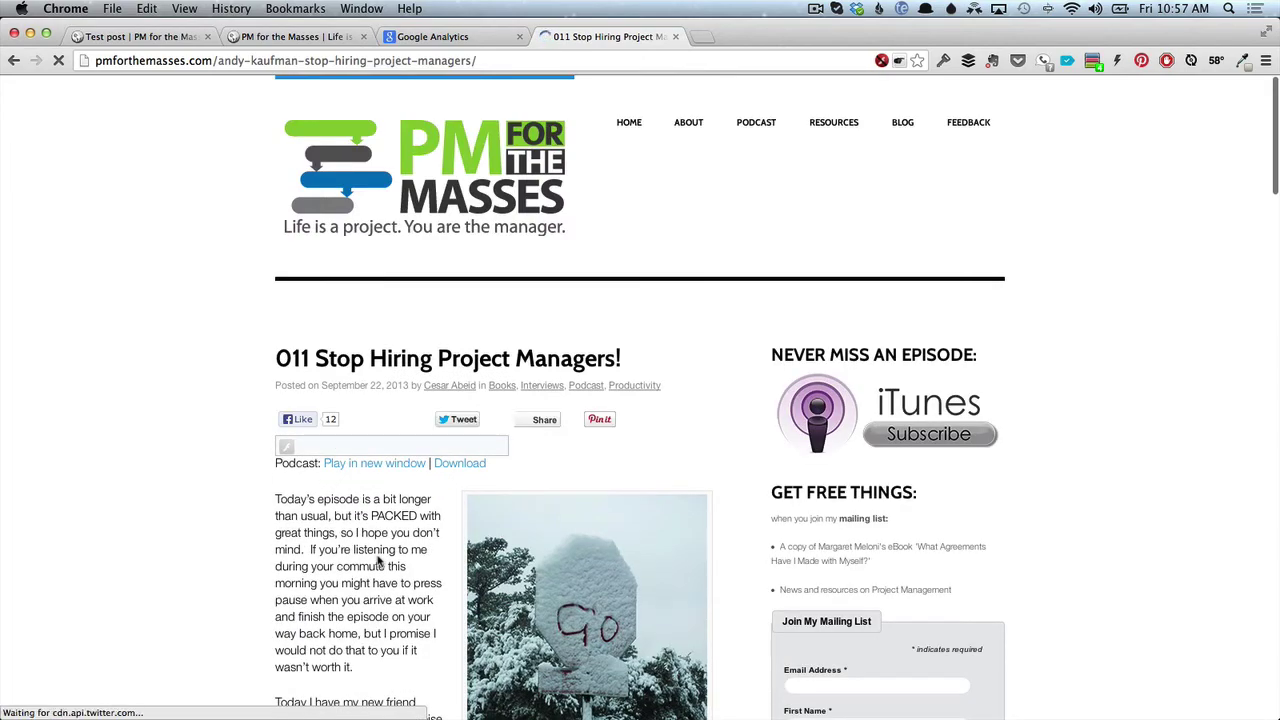
scroll(378, 562, "down", 10)
scroll(287, 559, "down", 20)
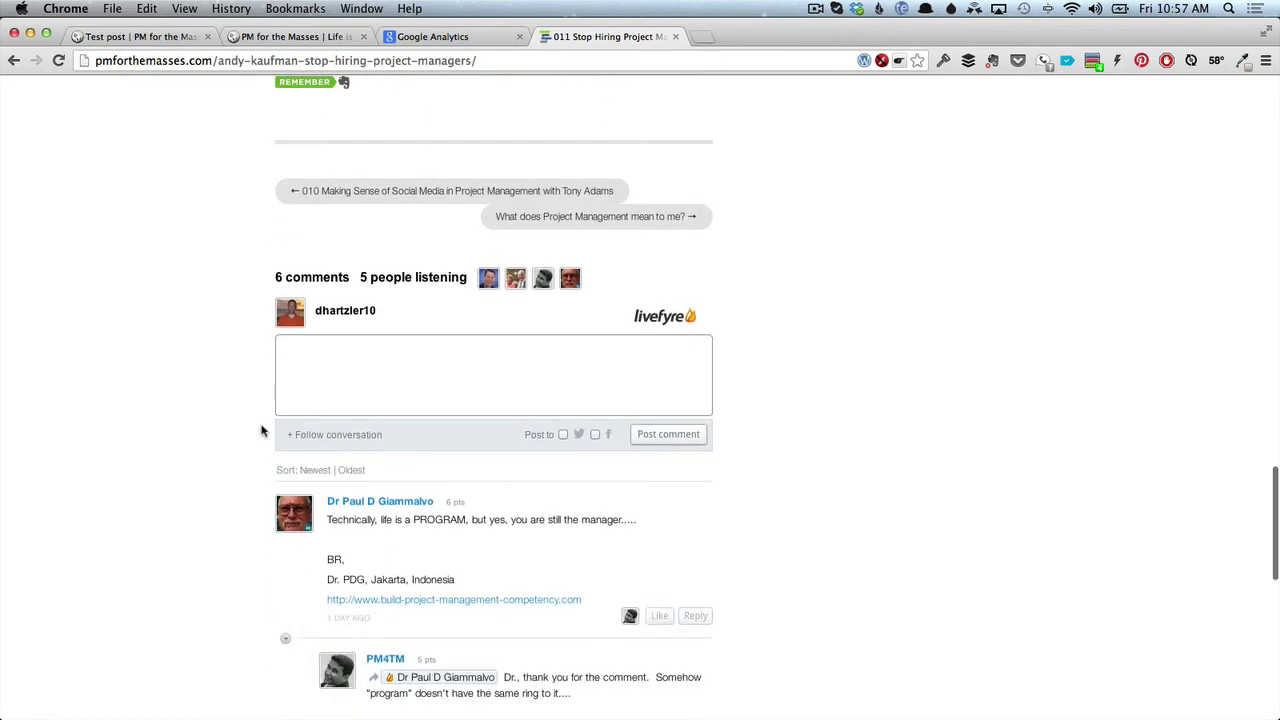
scroll(263, 429, "down", 5)
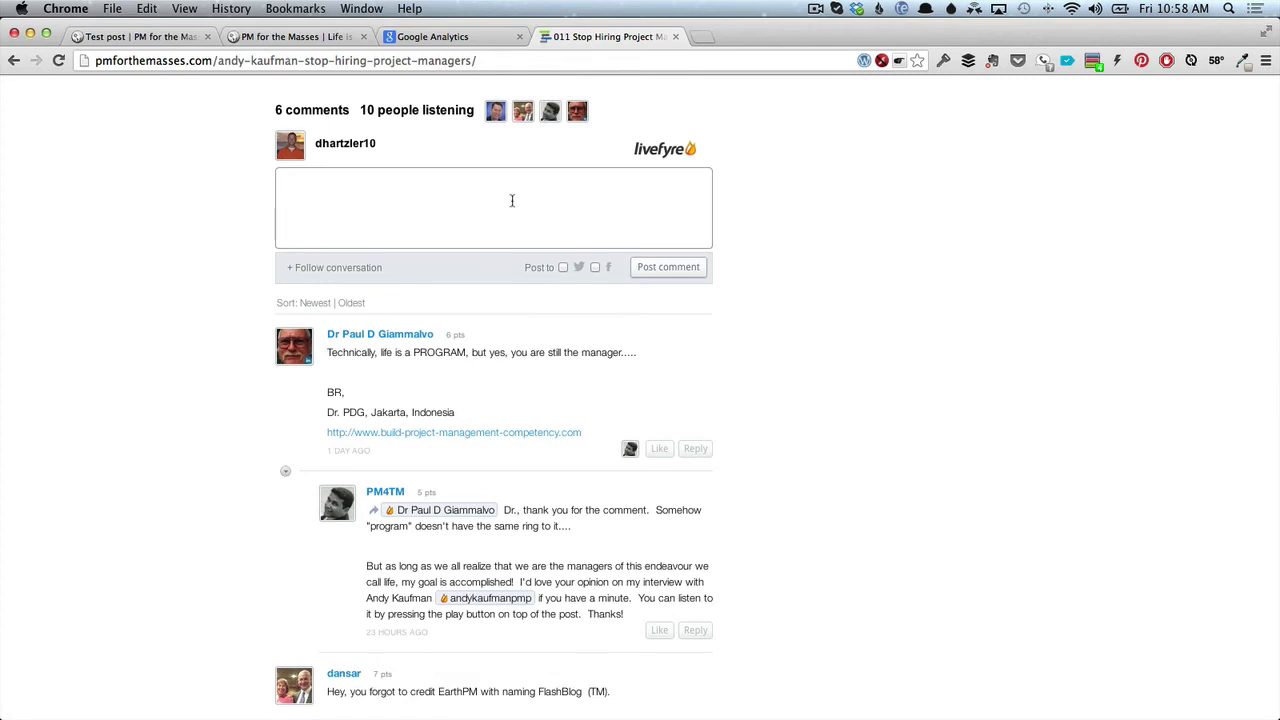
scroll(511, 200, "down", 1)
scroll(512, 205, "up", 2)
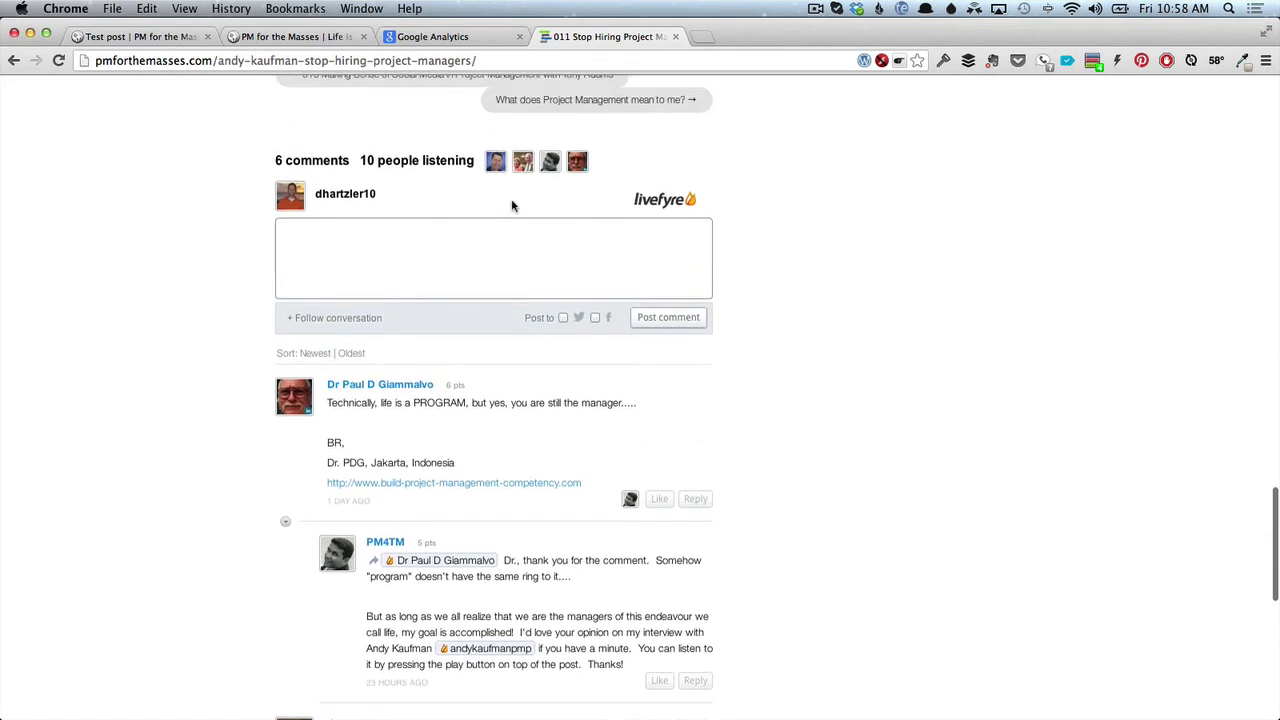
scroll(512, 205, "up", 1)
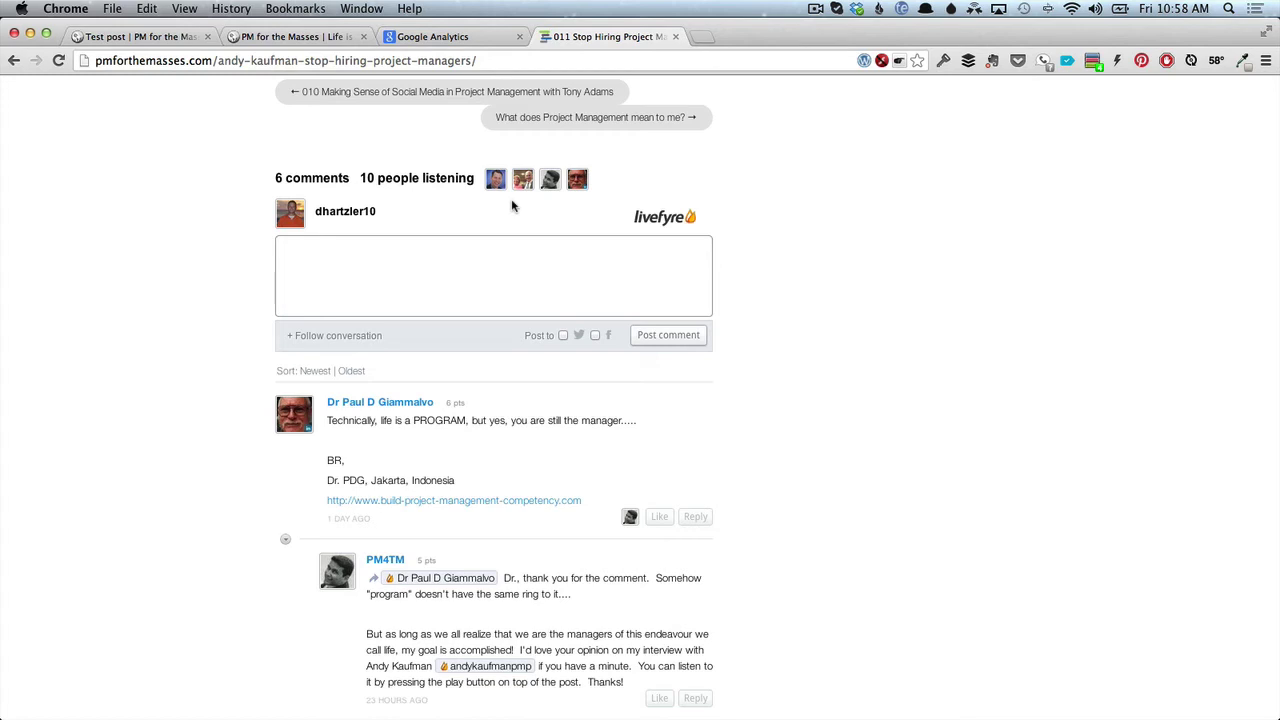
scroll(512, 205, "down", 1)
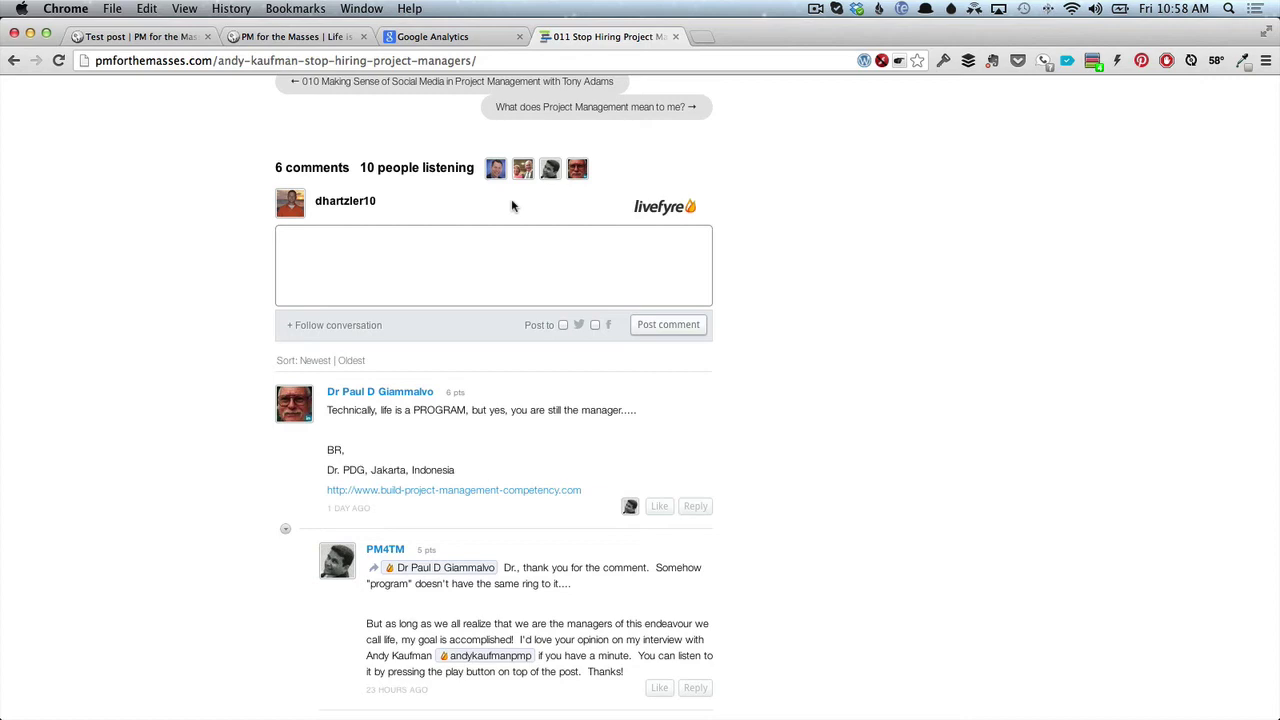
Return to the local Test post tab and go back to the Edit Post screen.
left_click(142, 36)
scroll(167, 141, "up", 5)
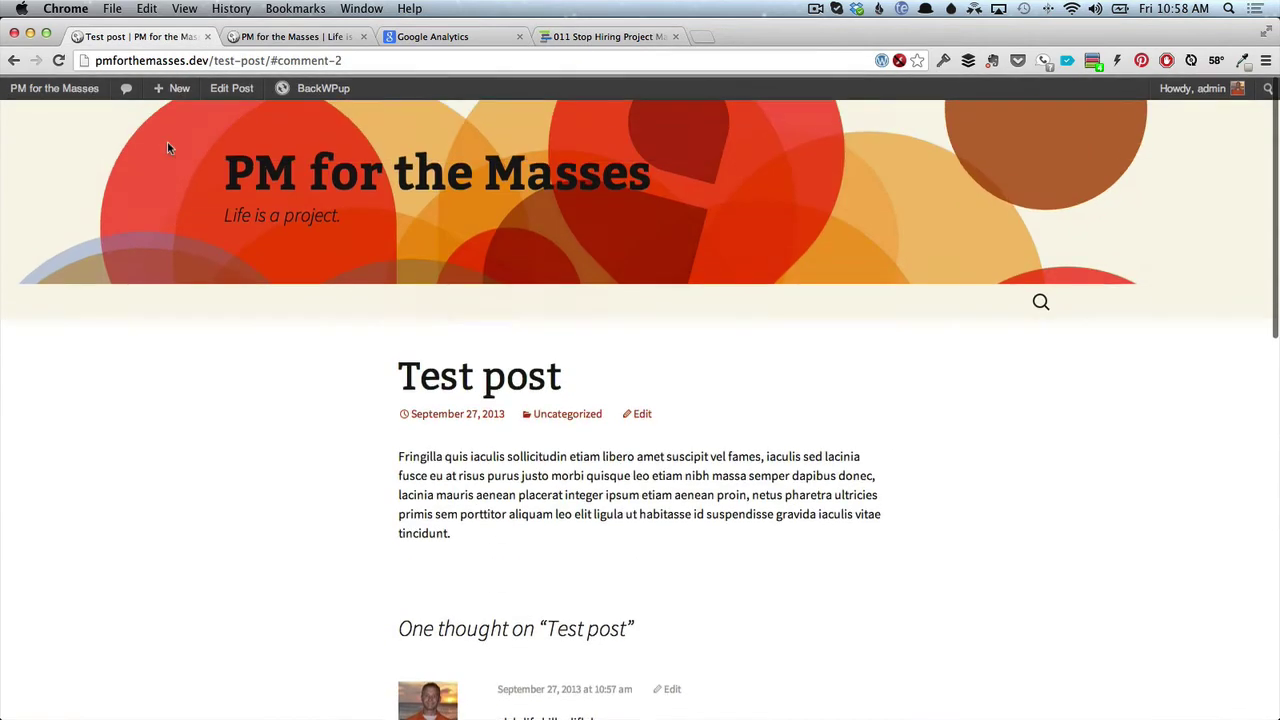
left_click(15, 59)
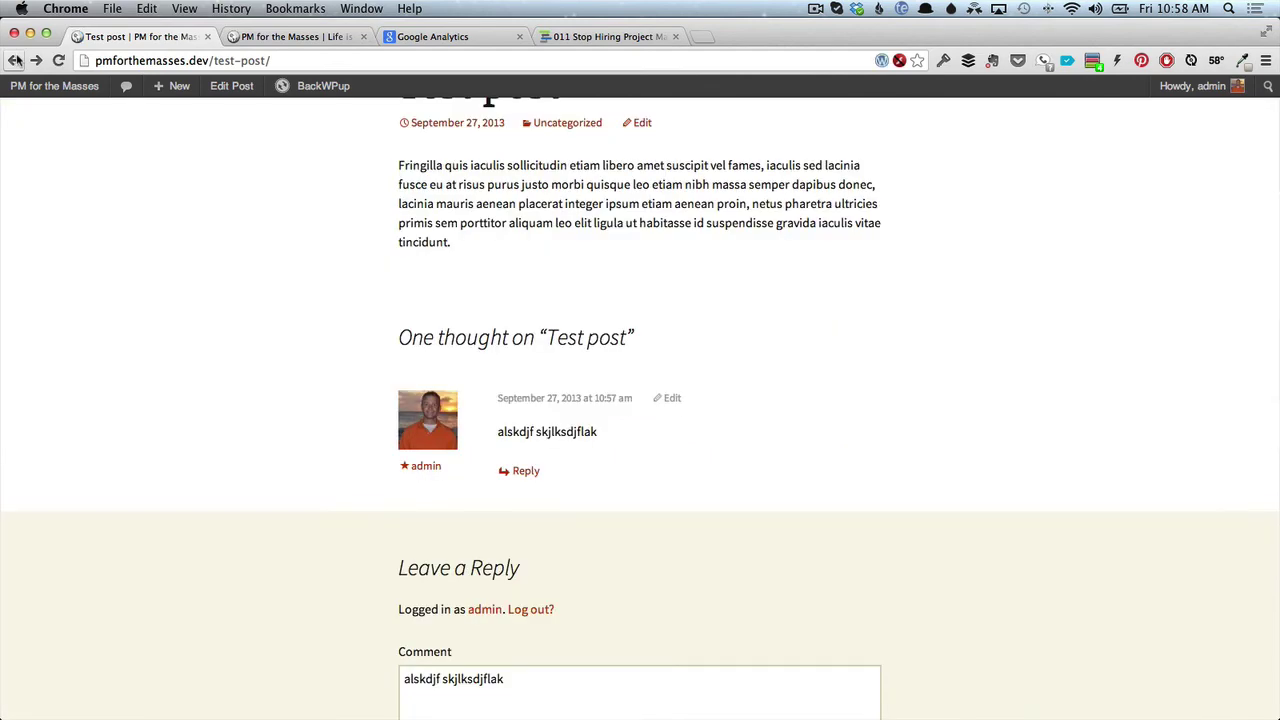
left_click(15, 59)
From Installed Plugins, go to Add New and search for 'contact form 7'.
mouse_move(55, 318)
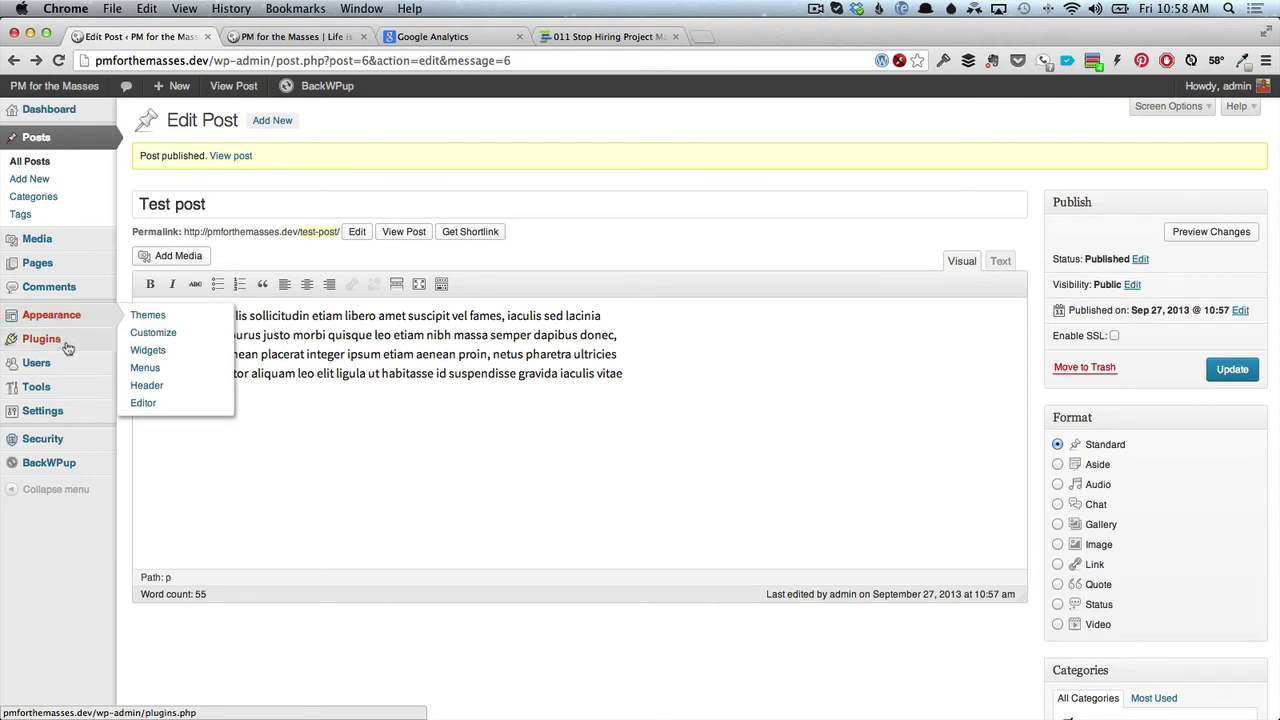
mouse_move(88, 342)
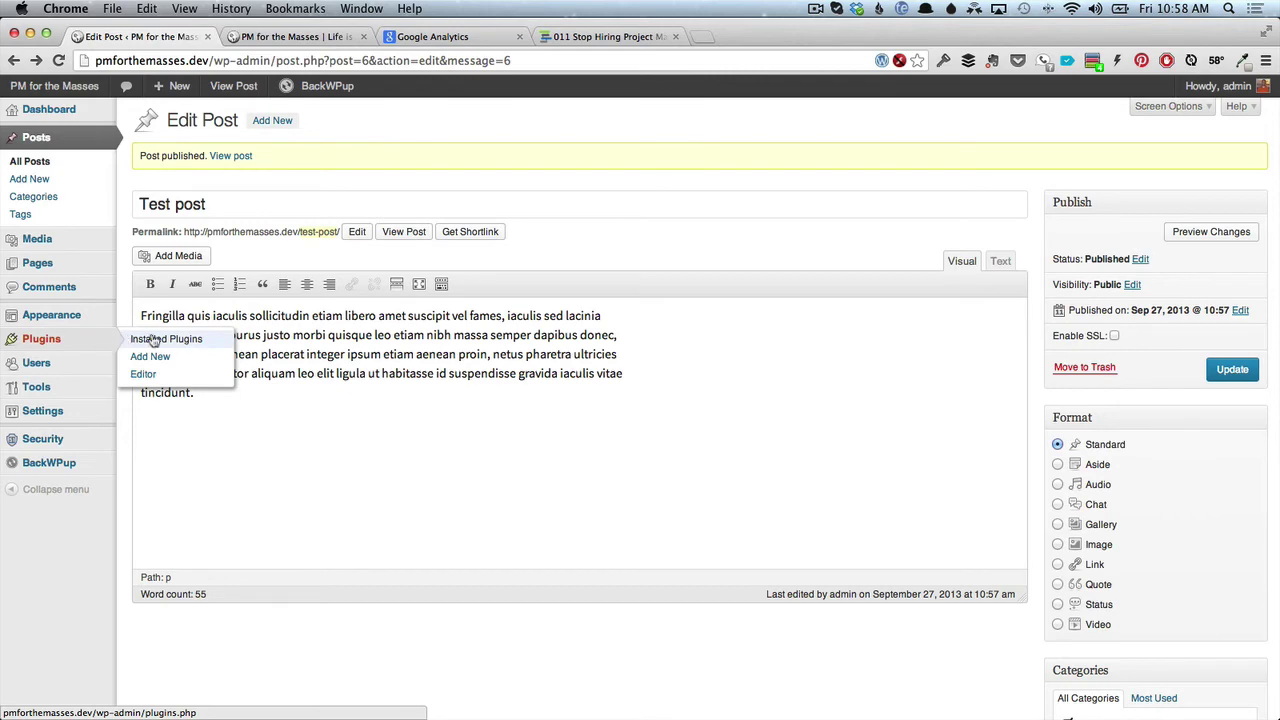
left_click(143, 339)
left_click(245, 127)
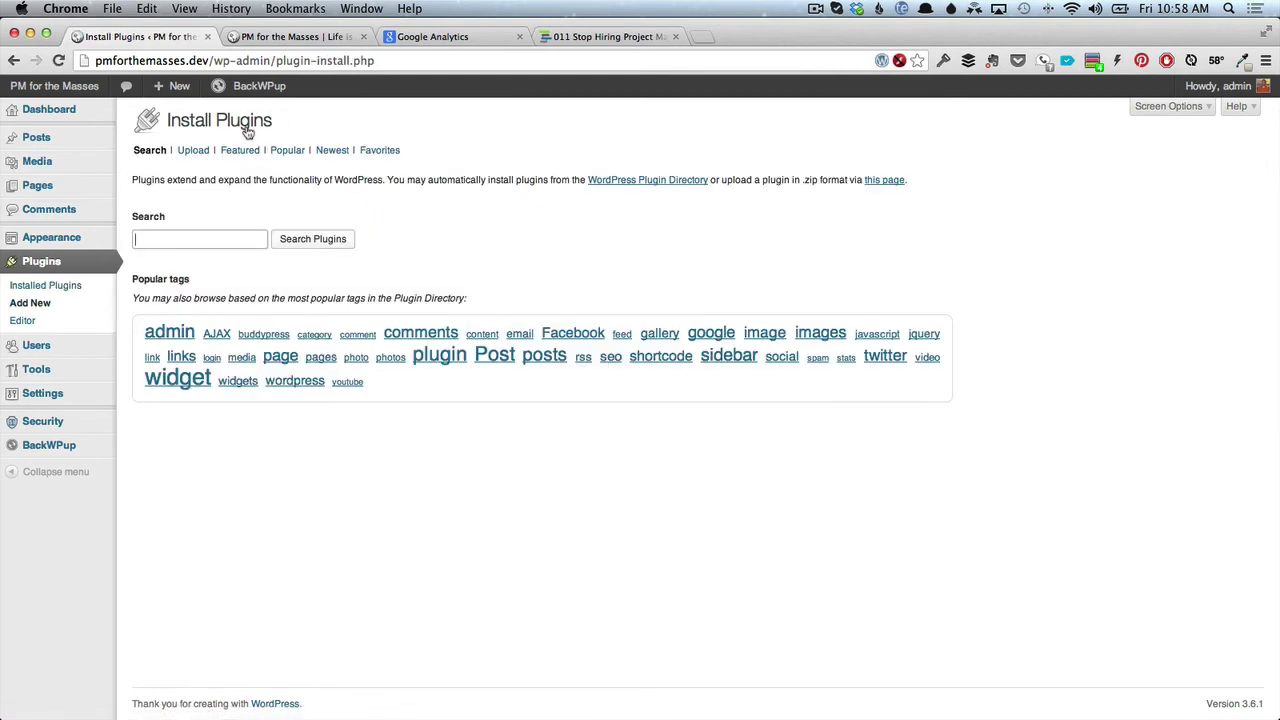
type("cont")
key("Down")
key("Return")
Install and activate Contact Form 7 3.5.2, then open its forms list showing Contact form 1.
left_click(322, 244)
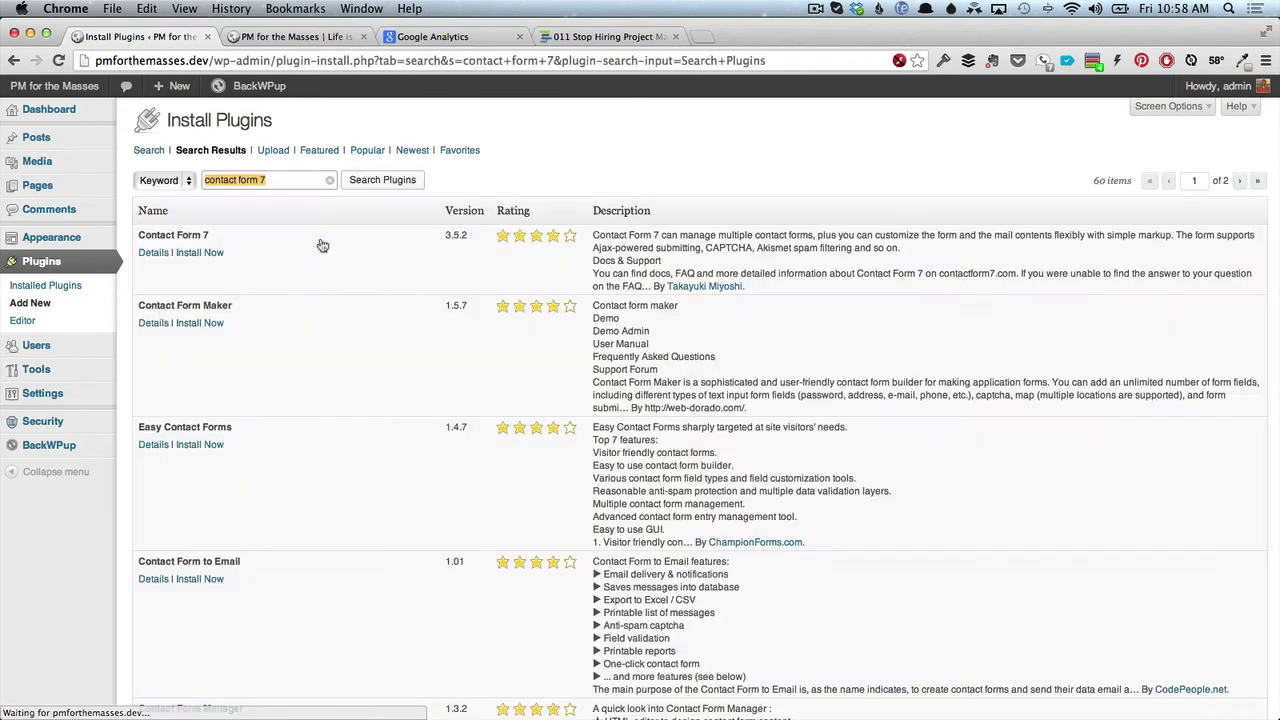
left_click(199, 254)
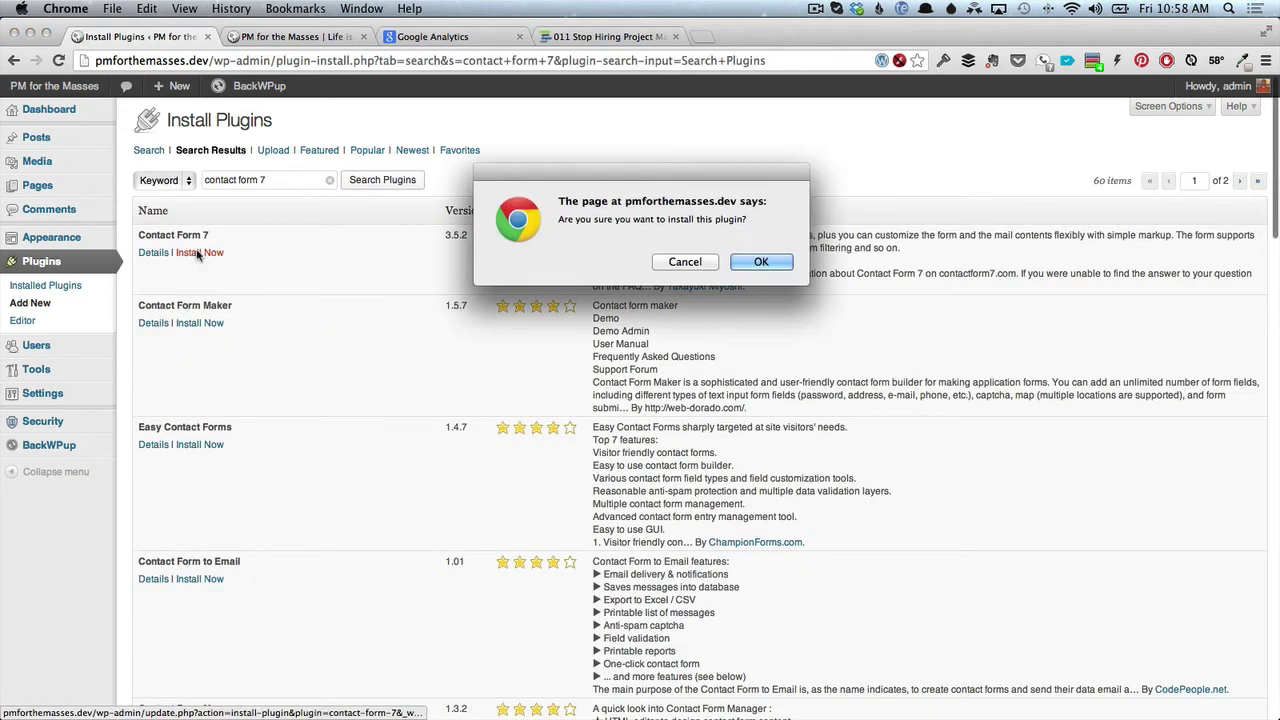
left_click(785, 263)
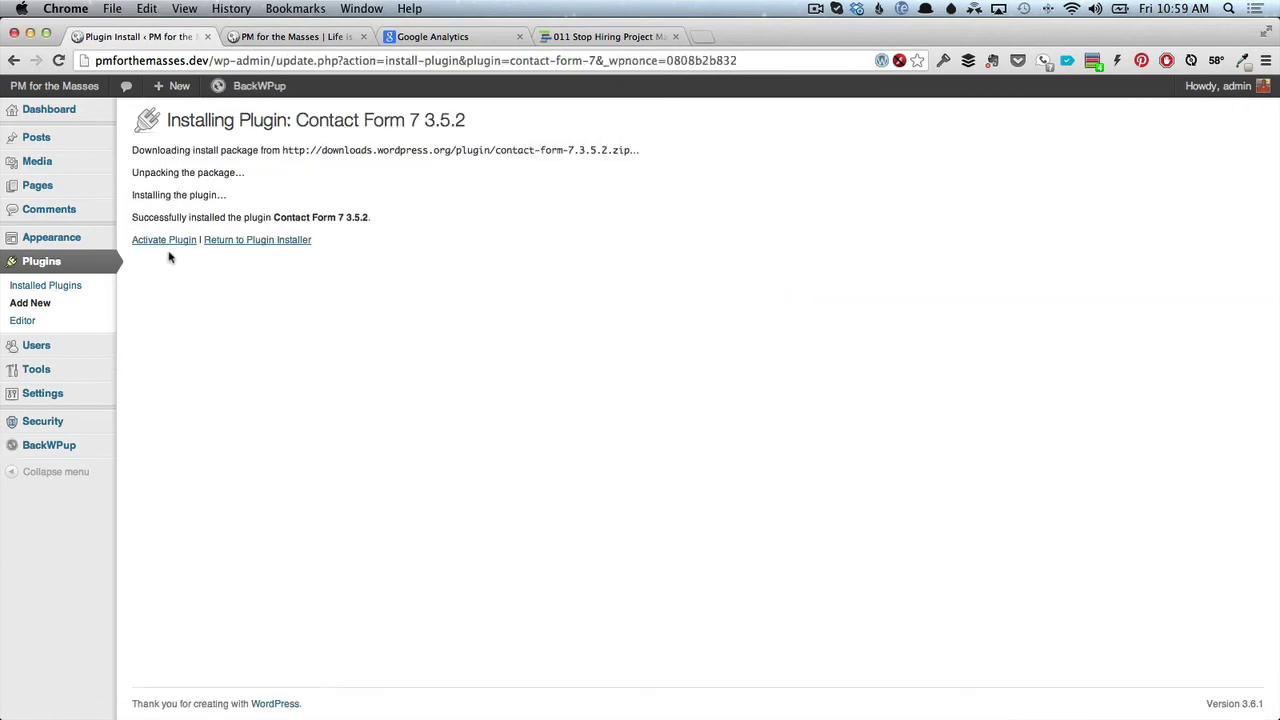
left_click(163, 241)
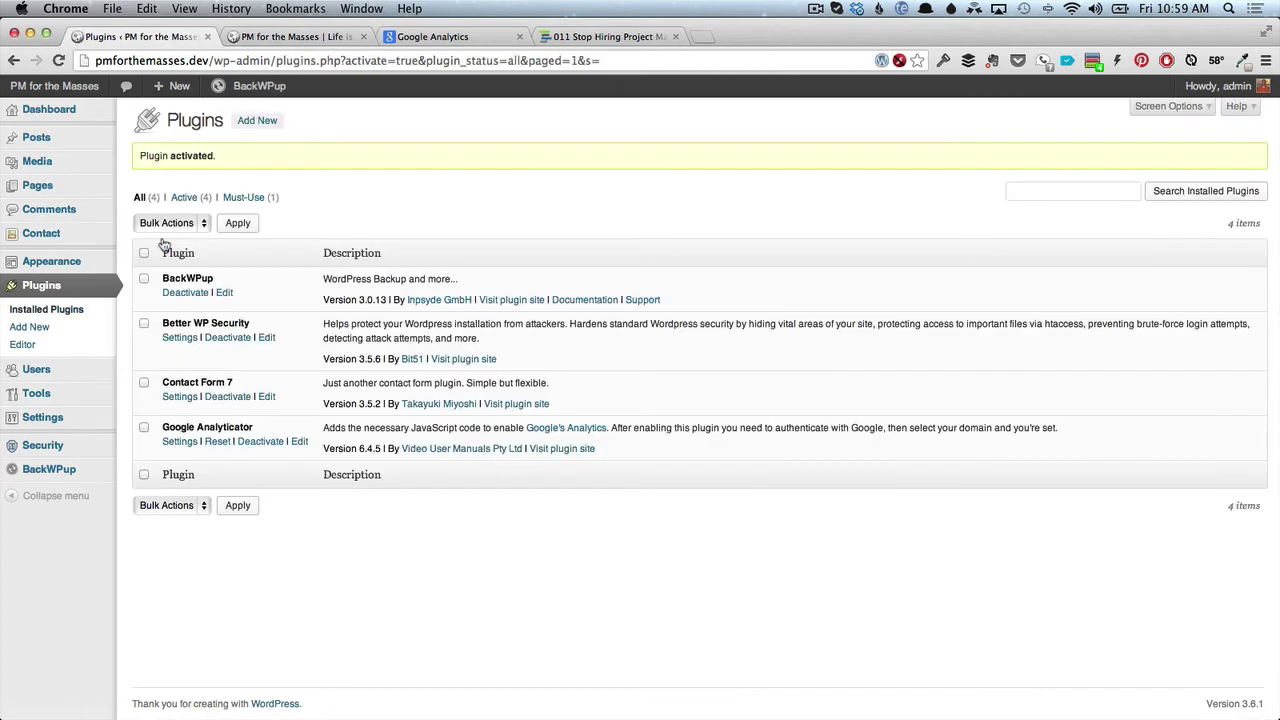
left_click(73, 235)
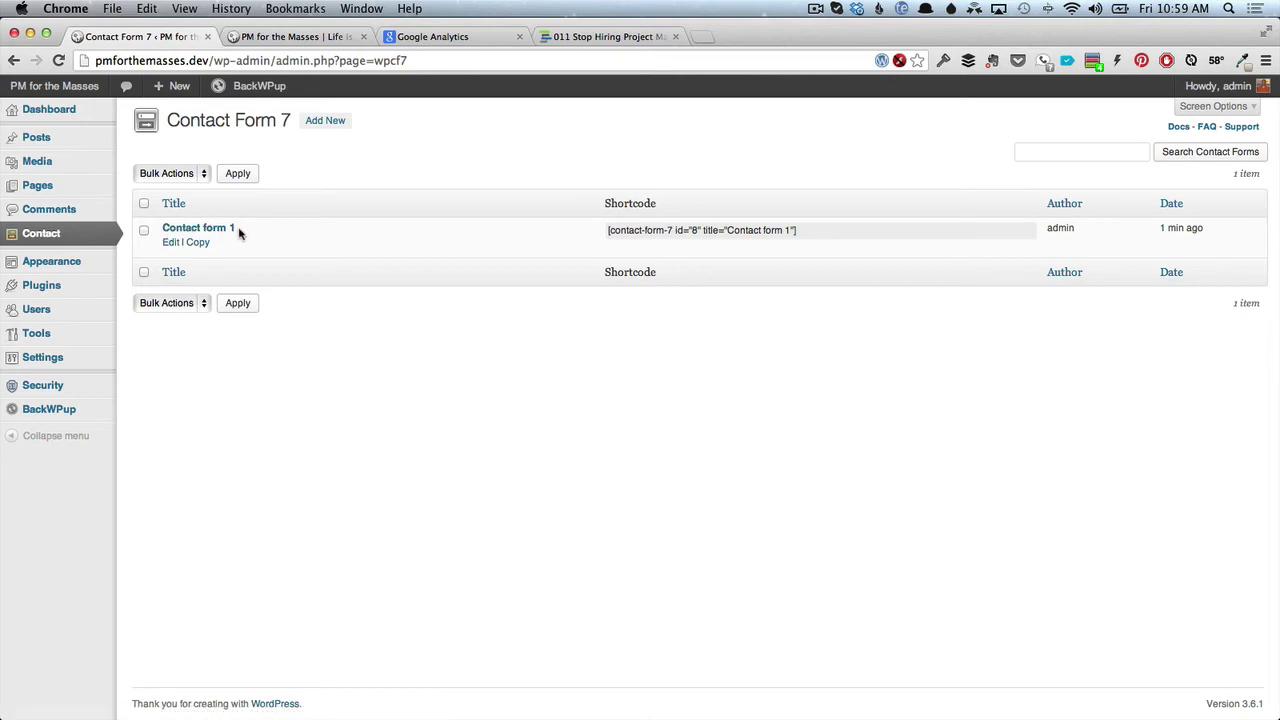
Start a new page and title it 'Contact Page', fixing the typos.
mouse_move(90, 190)
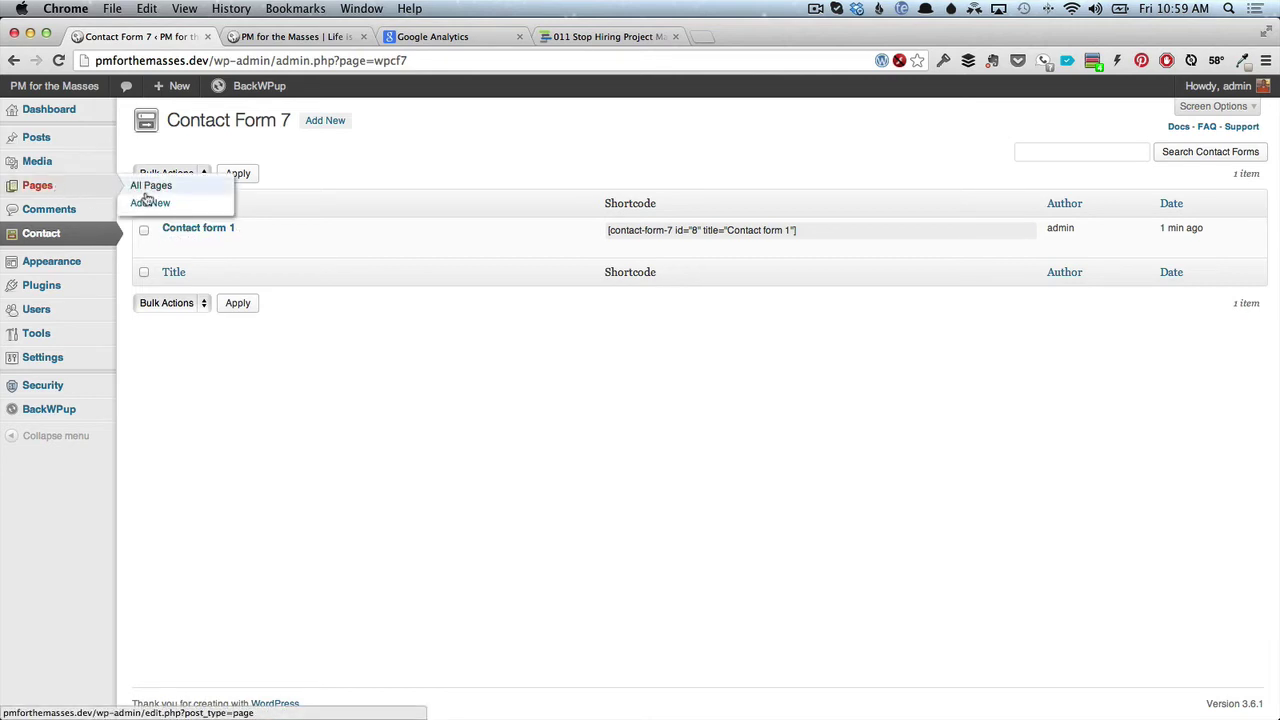
left_click(147, 190)
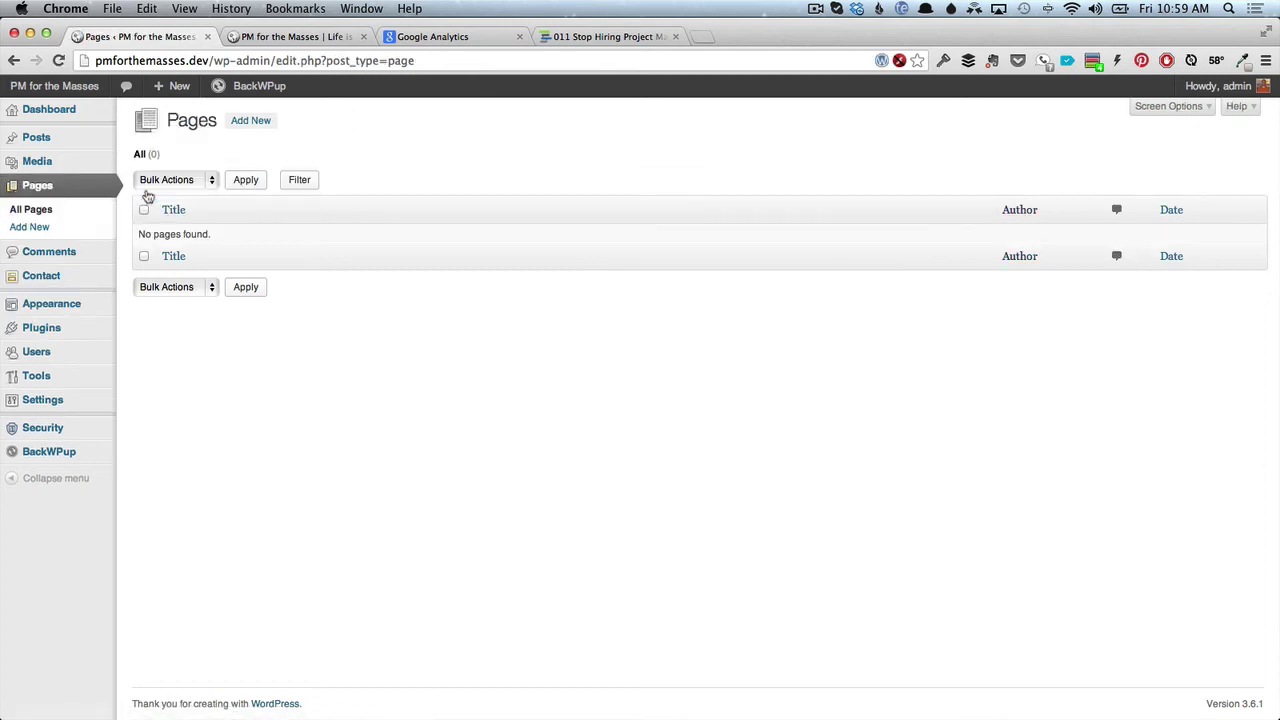
left_click(238, 127)
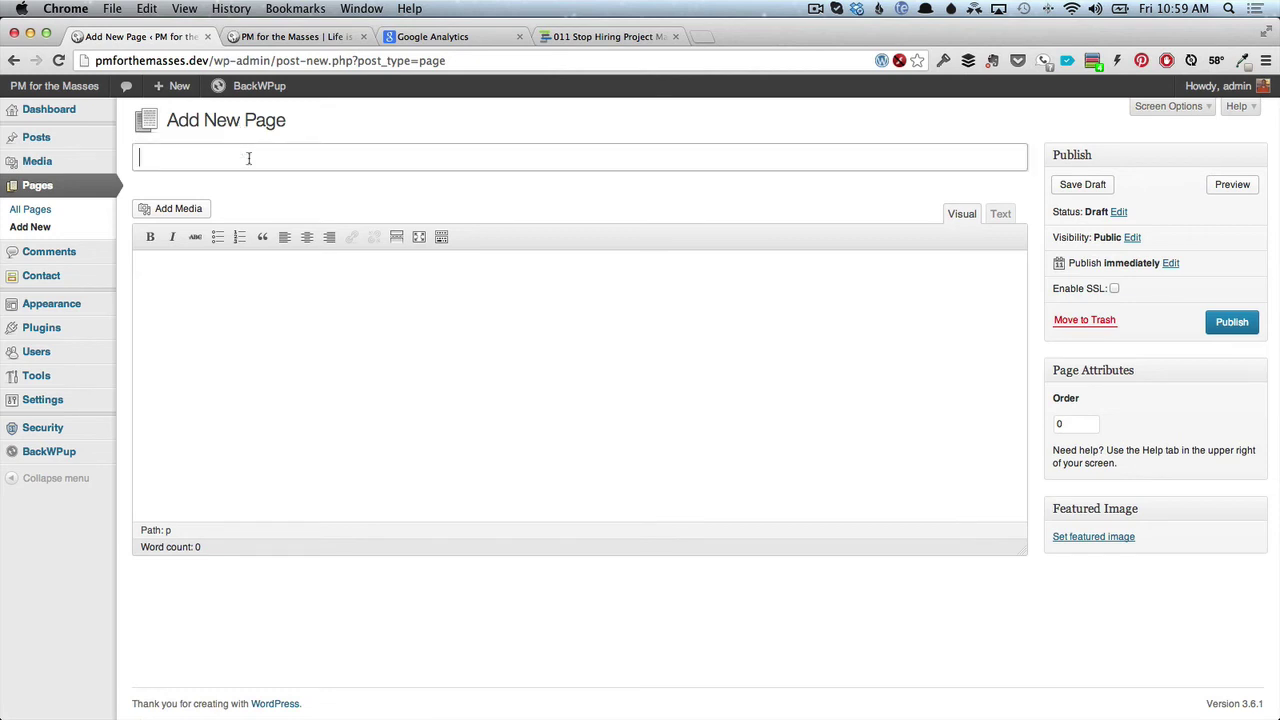
type("TEs")
key("BackSpace")
key("BackSpace")
type("Conat")
key("BackSpace")
key("BackSpace")
type("tact Pgae")
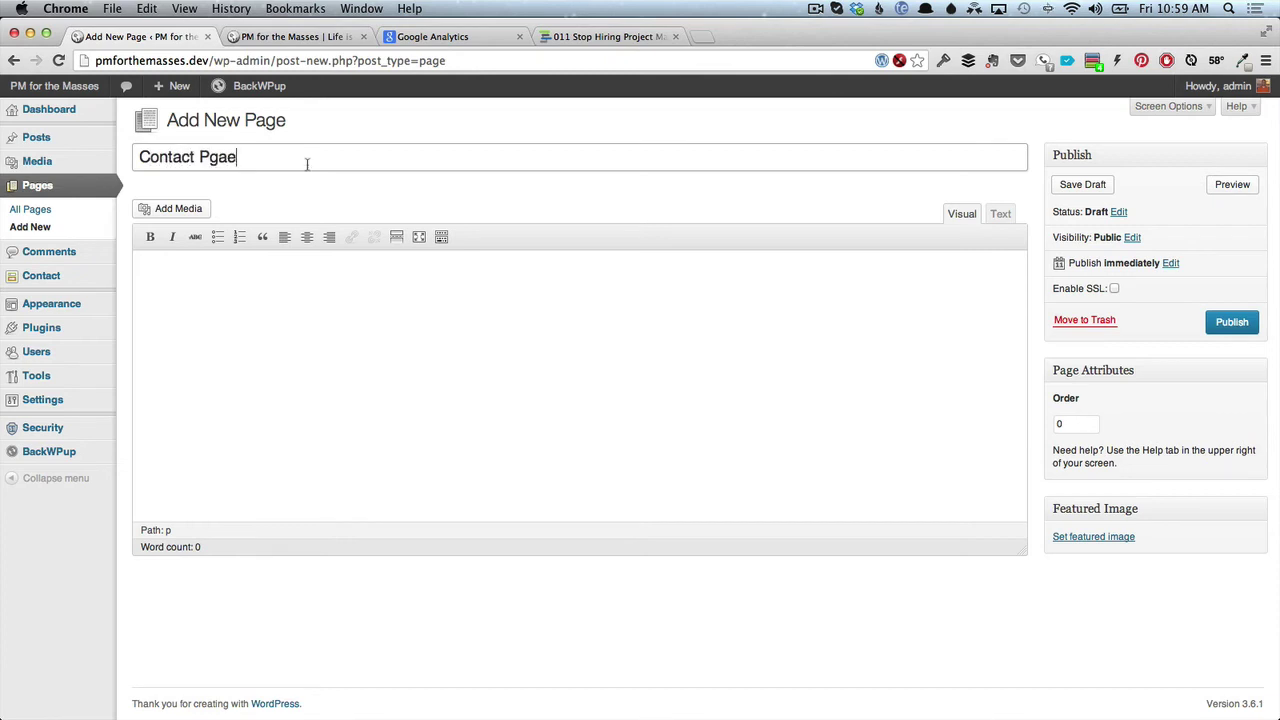
left_click(447, 317)
left_click(207, 157)
type("a")
key("Delete")
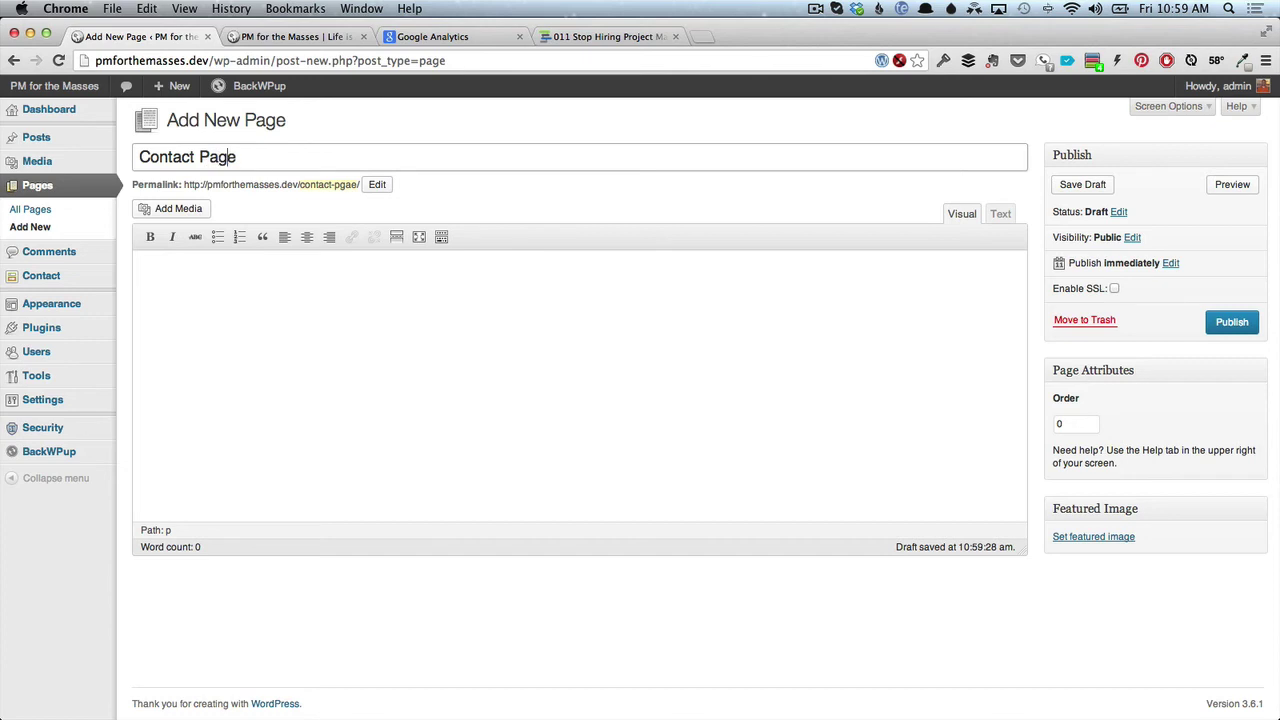
Write 'Feel free to contact me' in the page body and publish it.
left_click(210, 258)
type("Feel free to contact me.")
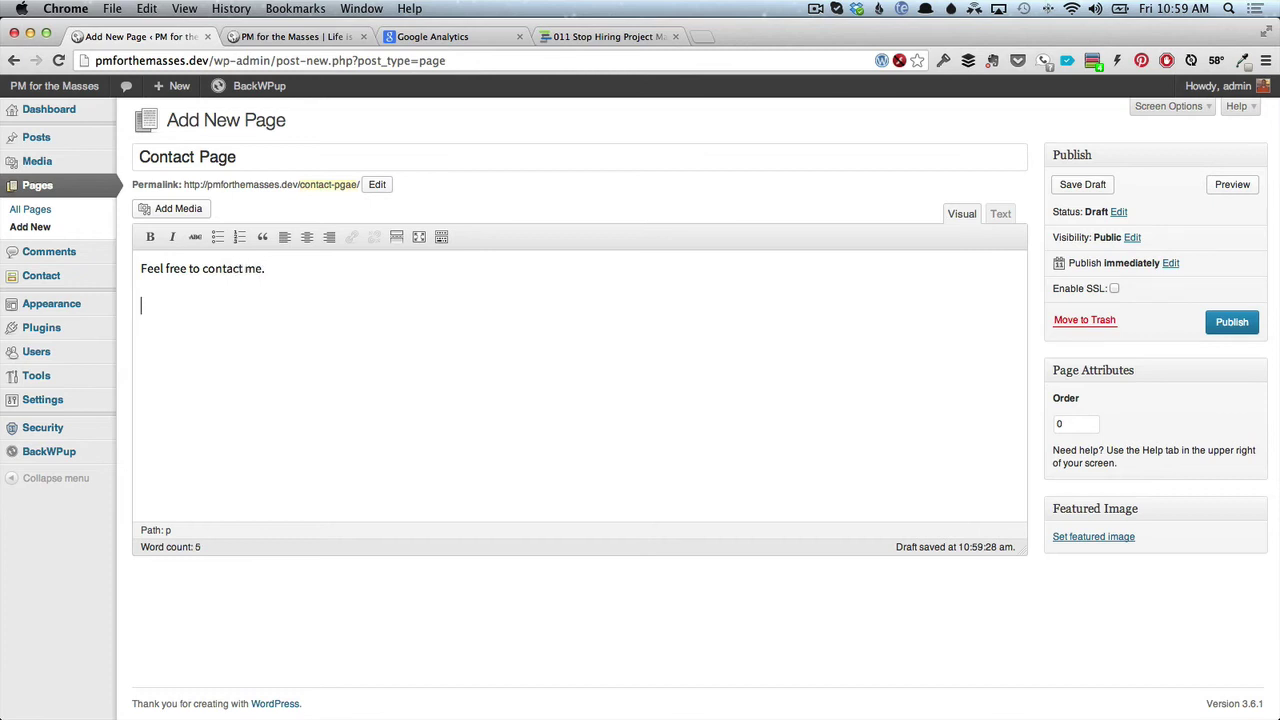
left_click(1236, 330)
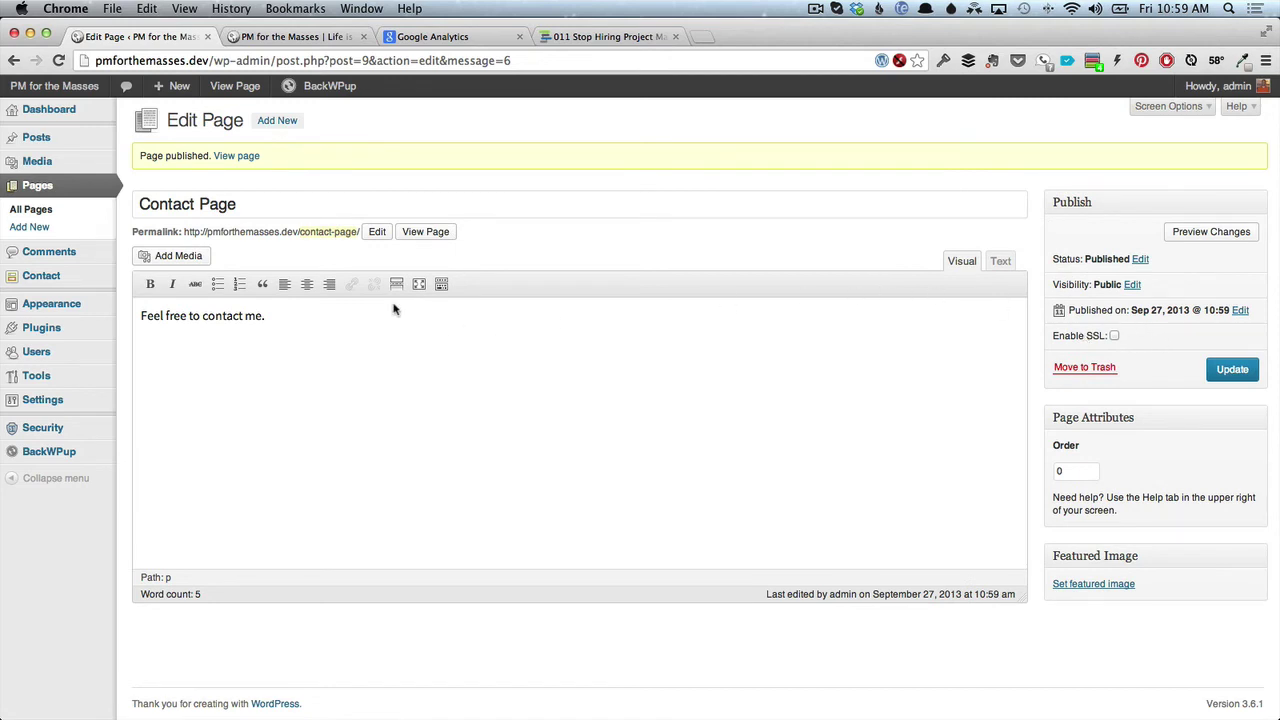
left_click(49, 279, "super")
Paste Contact form 1's shortcode into the Contact Page body, add a '[shortcode]' line, and update.
left_click(271, 37)
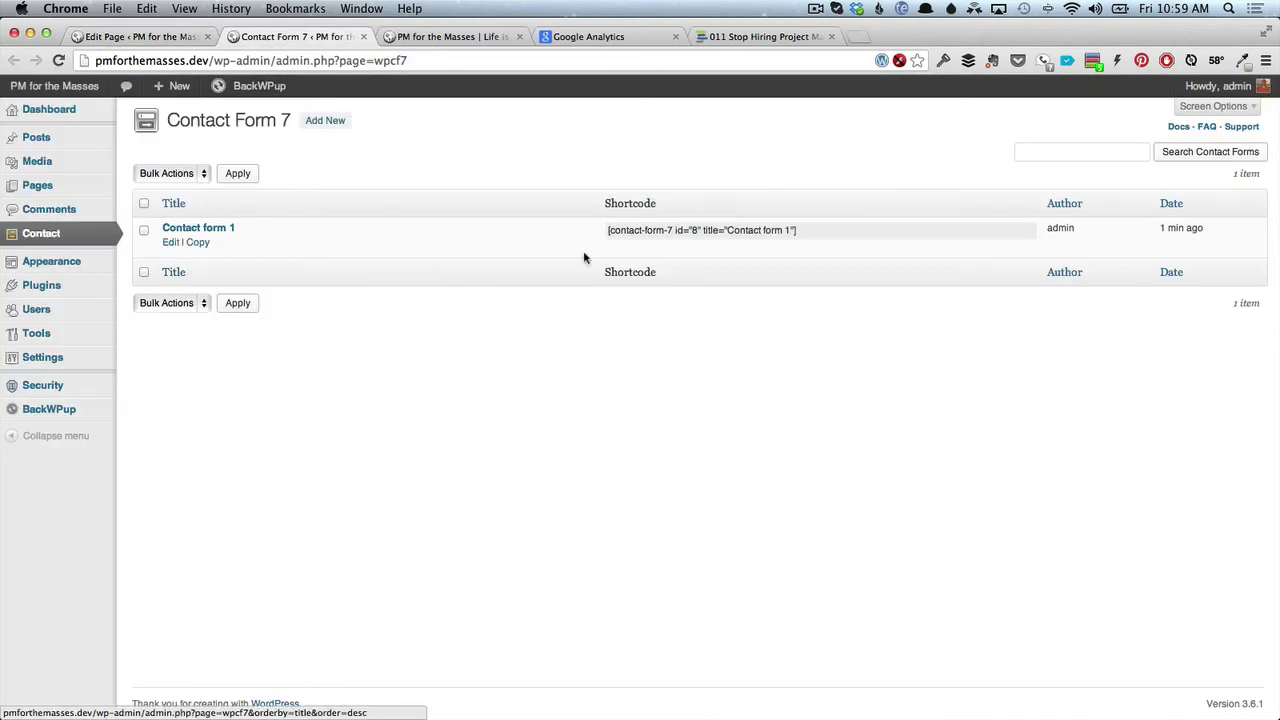
left_click(608, 232)
key("super+c")
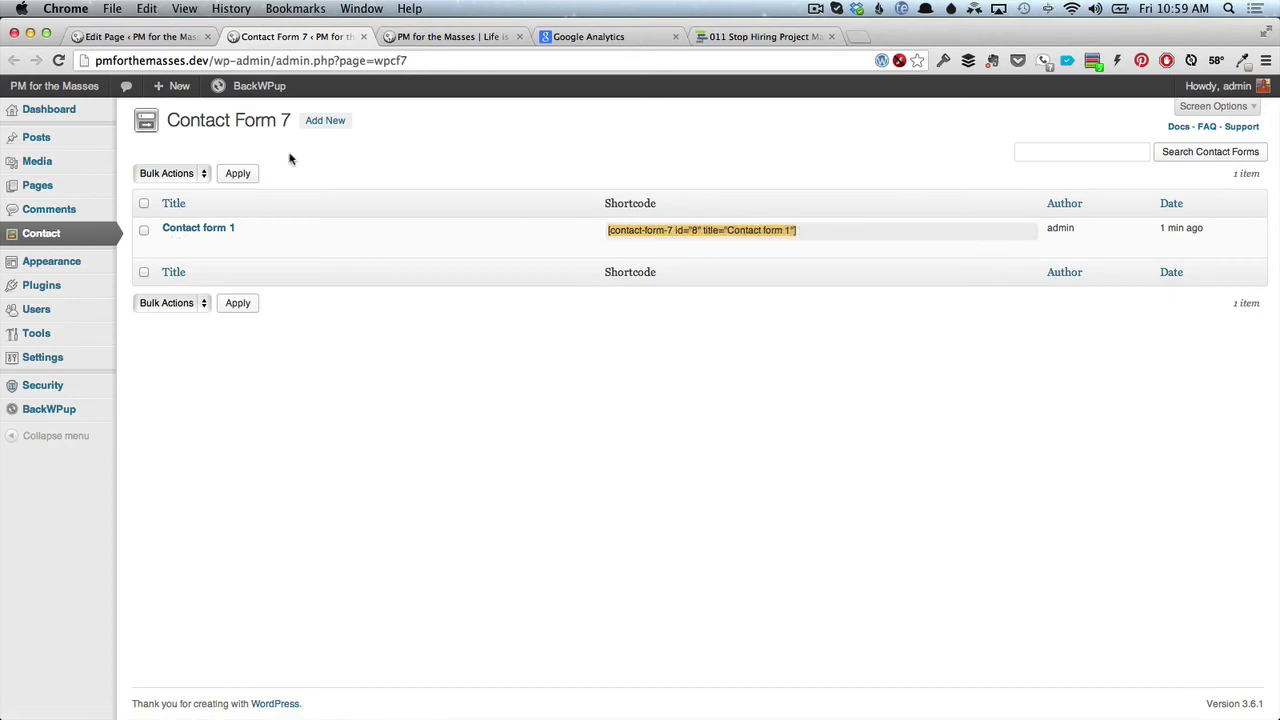
left_click(168, 40)
left_click(226, 362)
key("super+v")
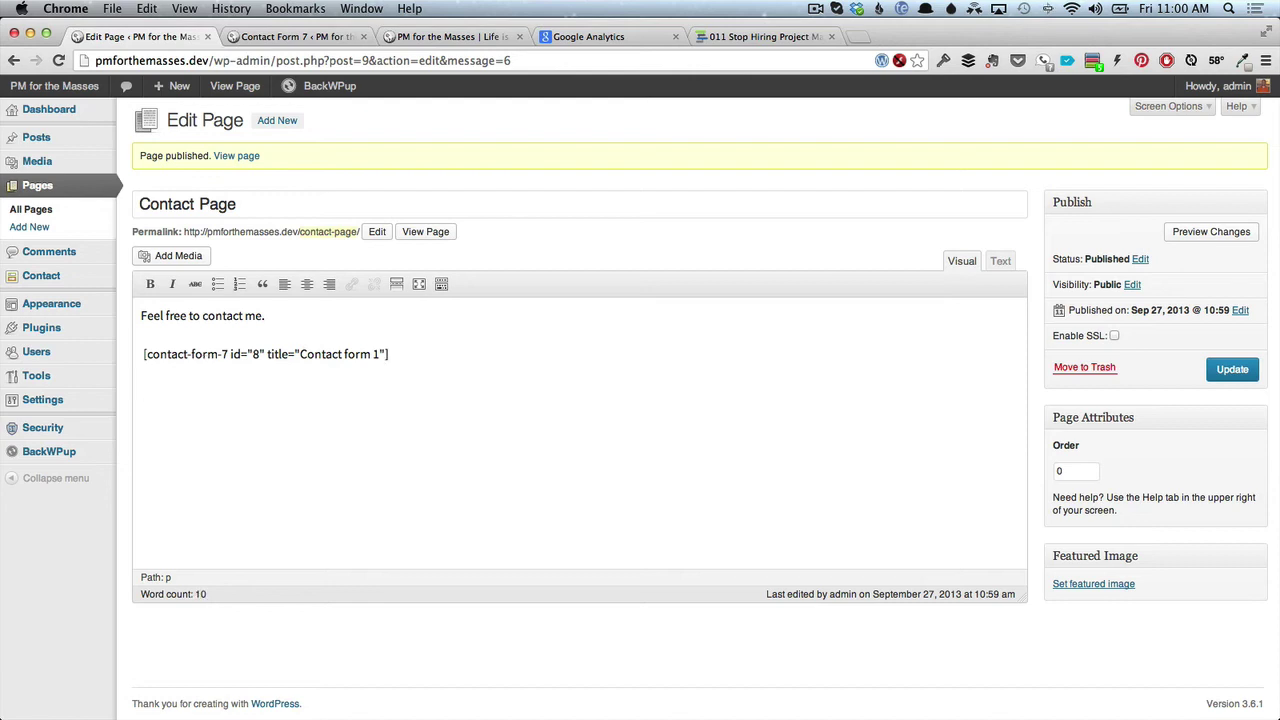
key("BackSpace")
type("shortcode]")
left_click(1233, 369)
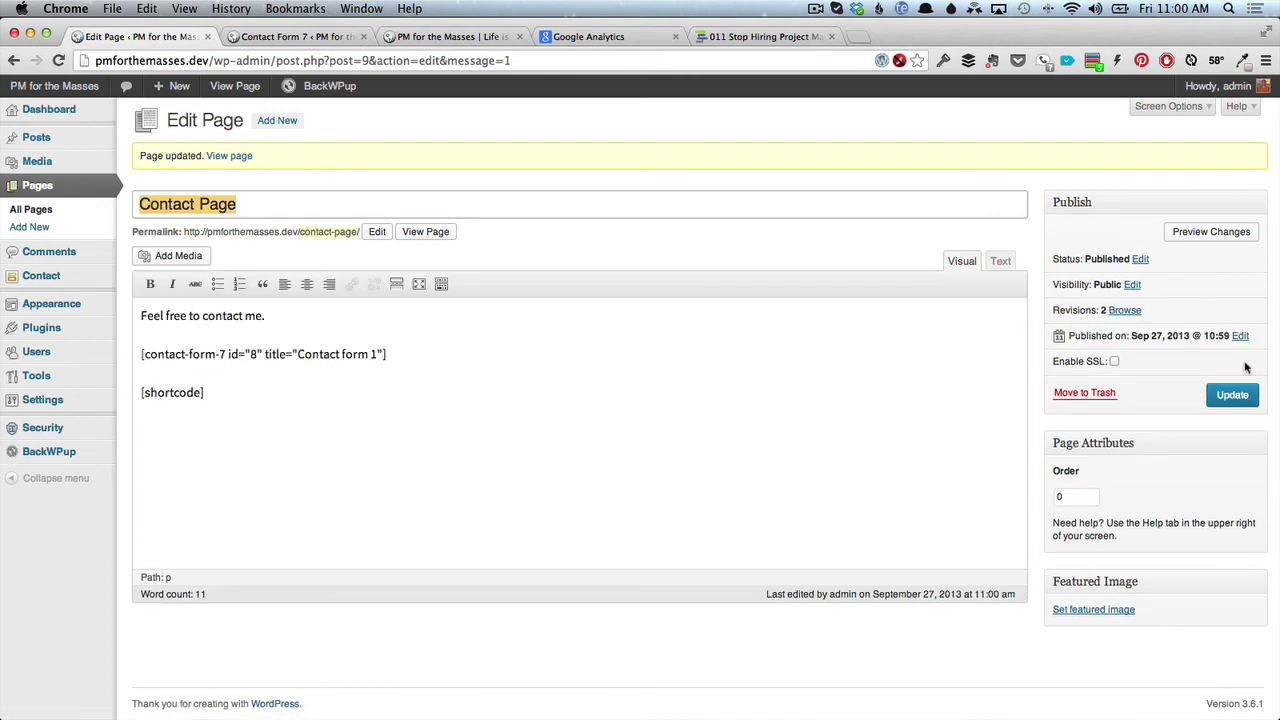
Reload the site, check the Contact Page's Name, Email, Subject, Message form, then return to Contact Form 7.
left_click(412, 37)
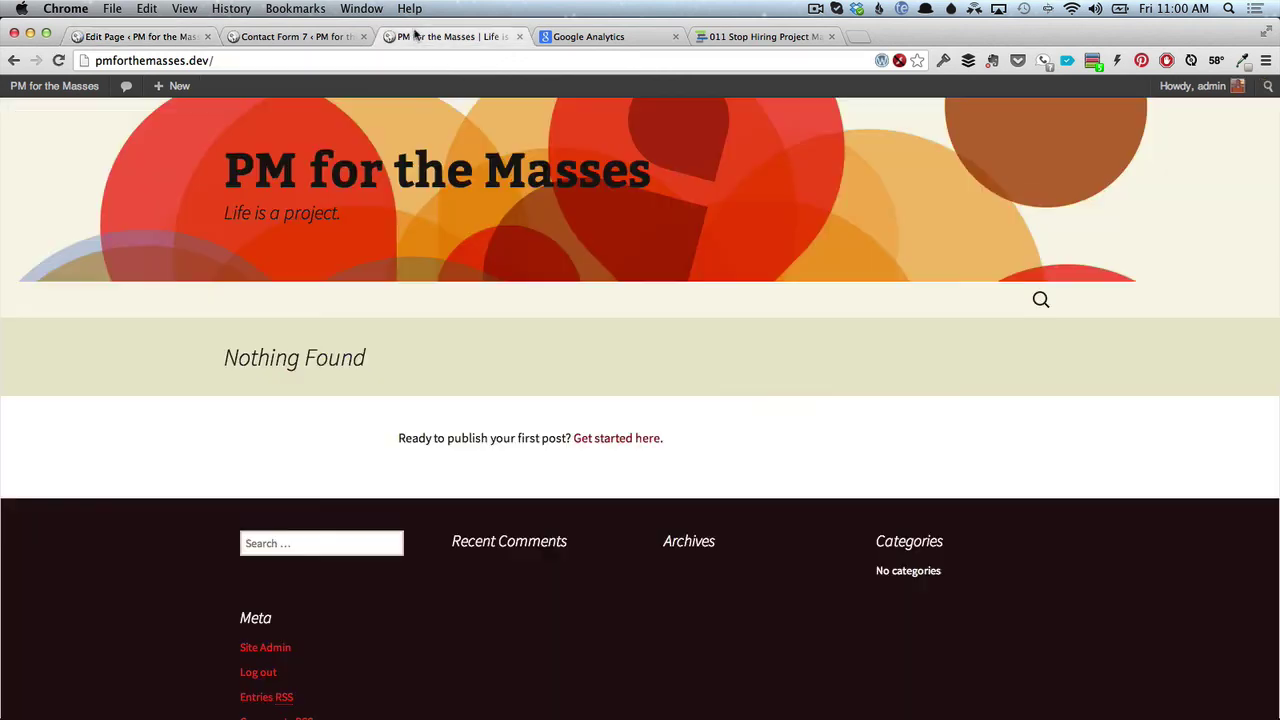
left_click(56, 60)
left_click(238, 308)
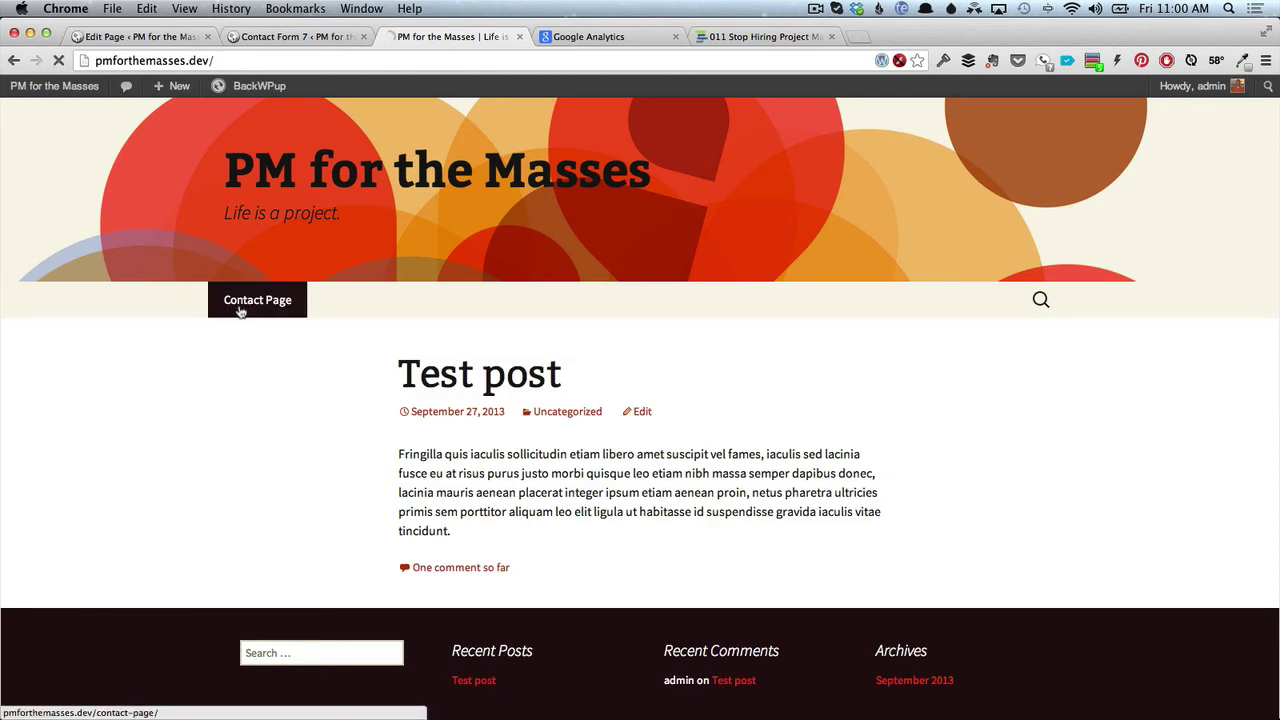
scroll(300, 517, "down", 3)
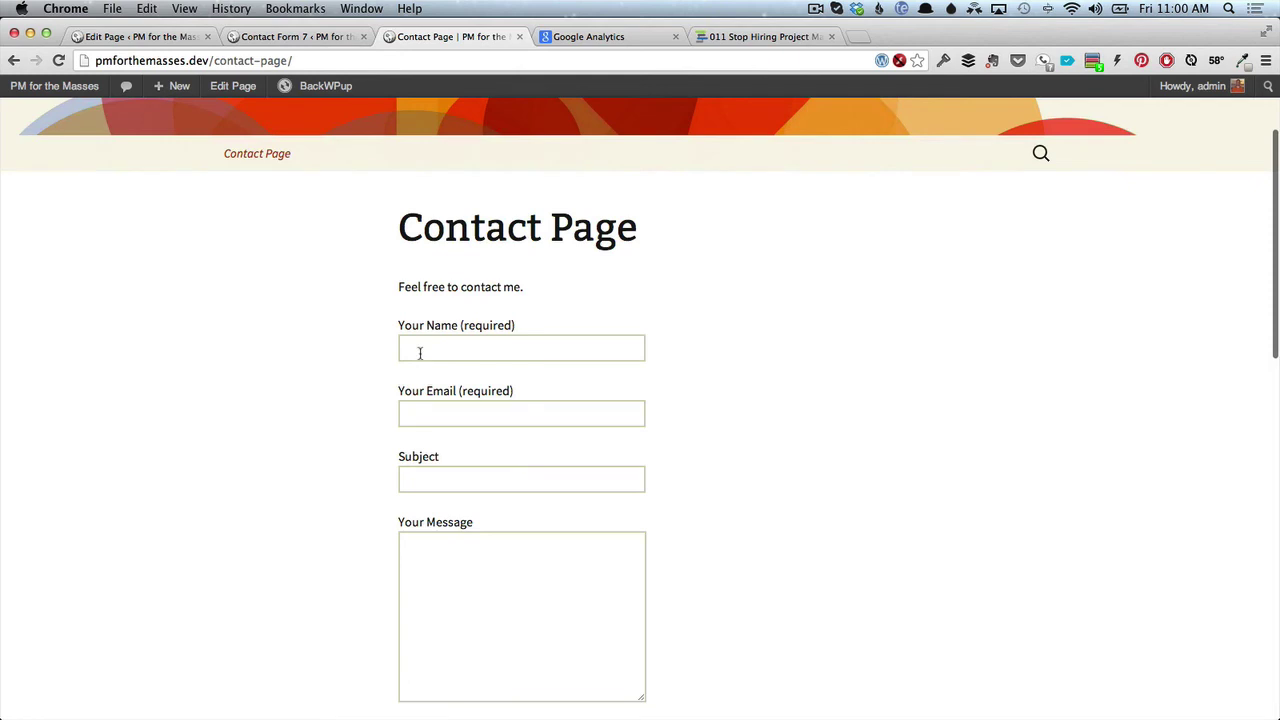
scroll(436, 337, "down", 2)
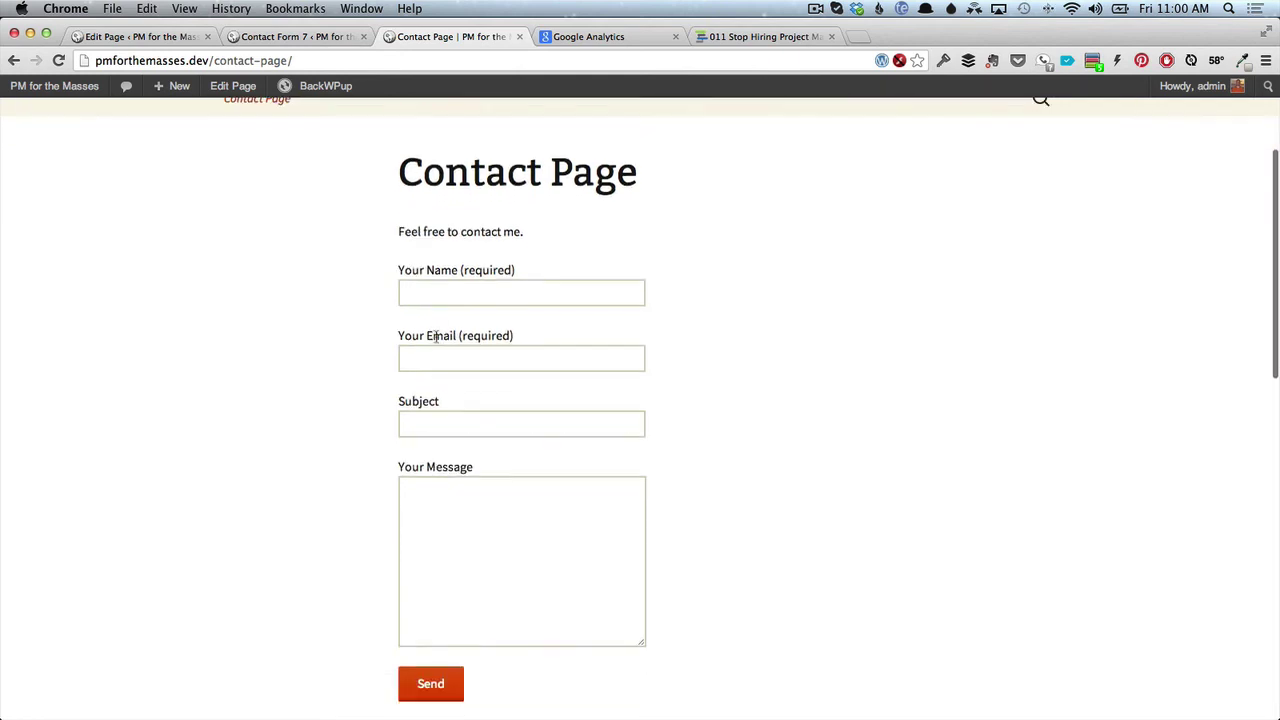
scroll(446, 412, "down", 2)
scroll(446, 414, "up", 4)
scroll(446, 413, "down", 5)
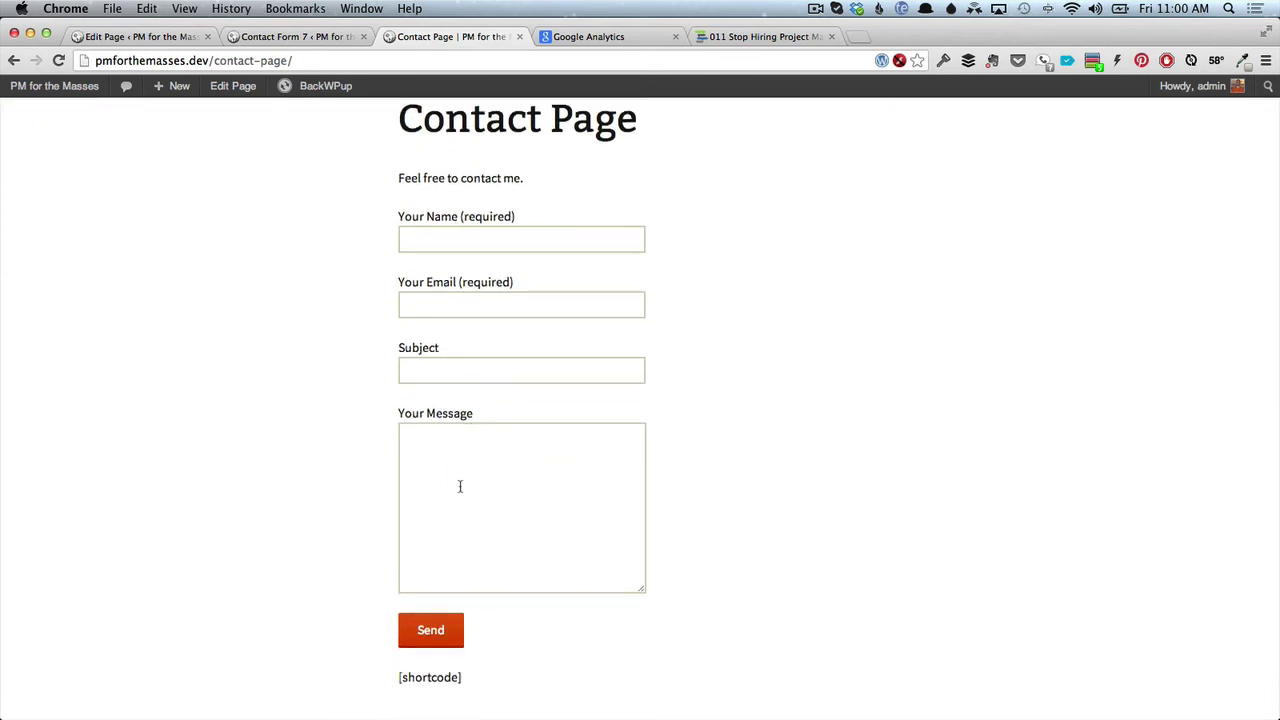
scroll(460, 486, "down", 8)
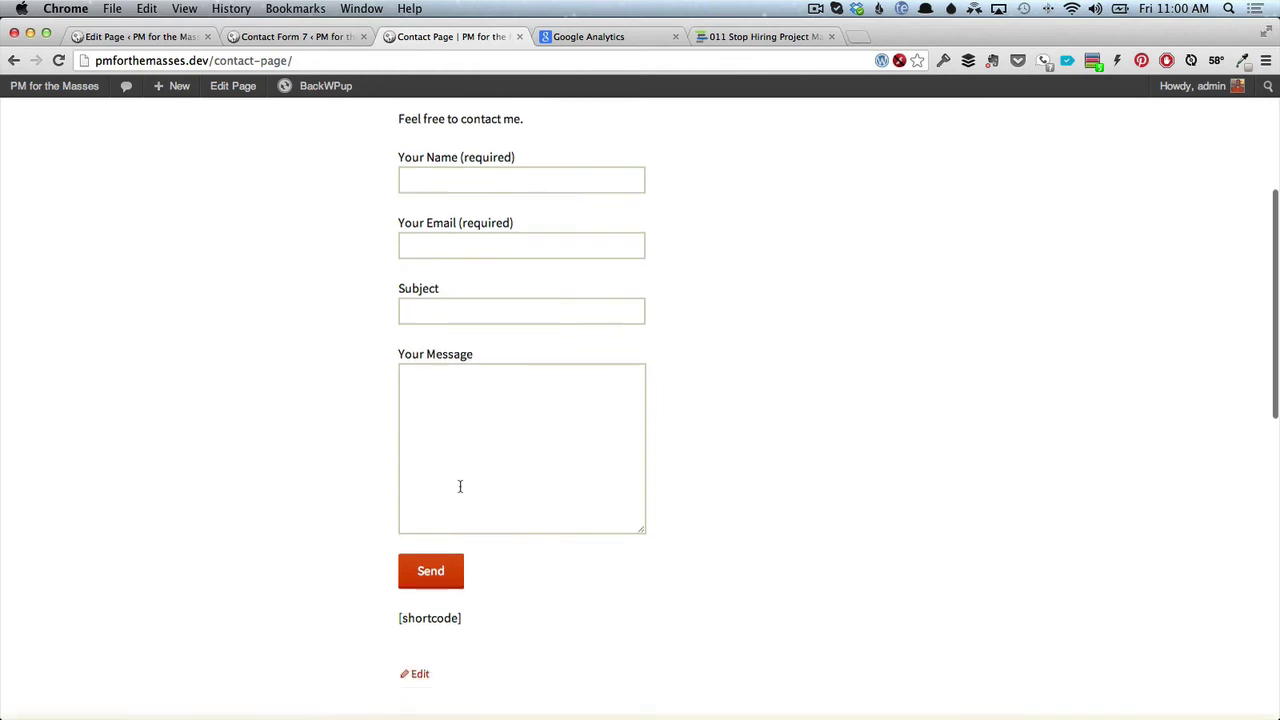
scroll(460, 488, "up", 10)
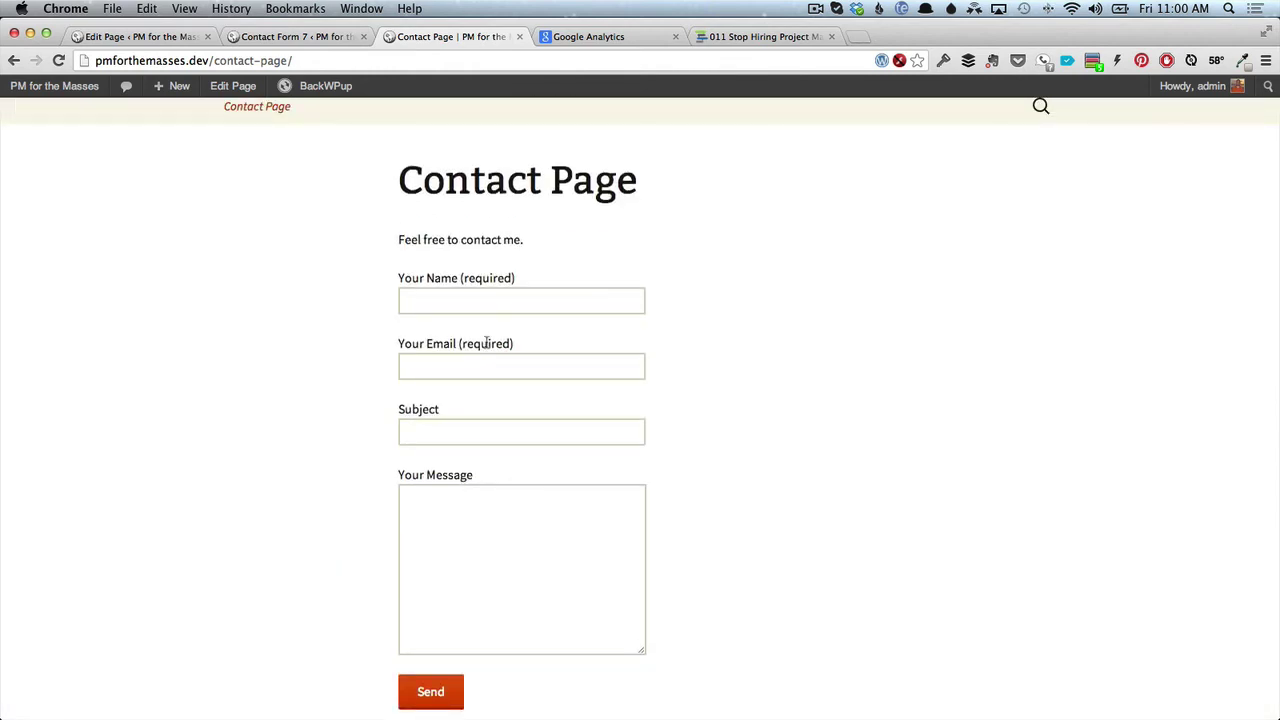
left_click(292, 38)
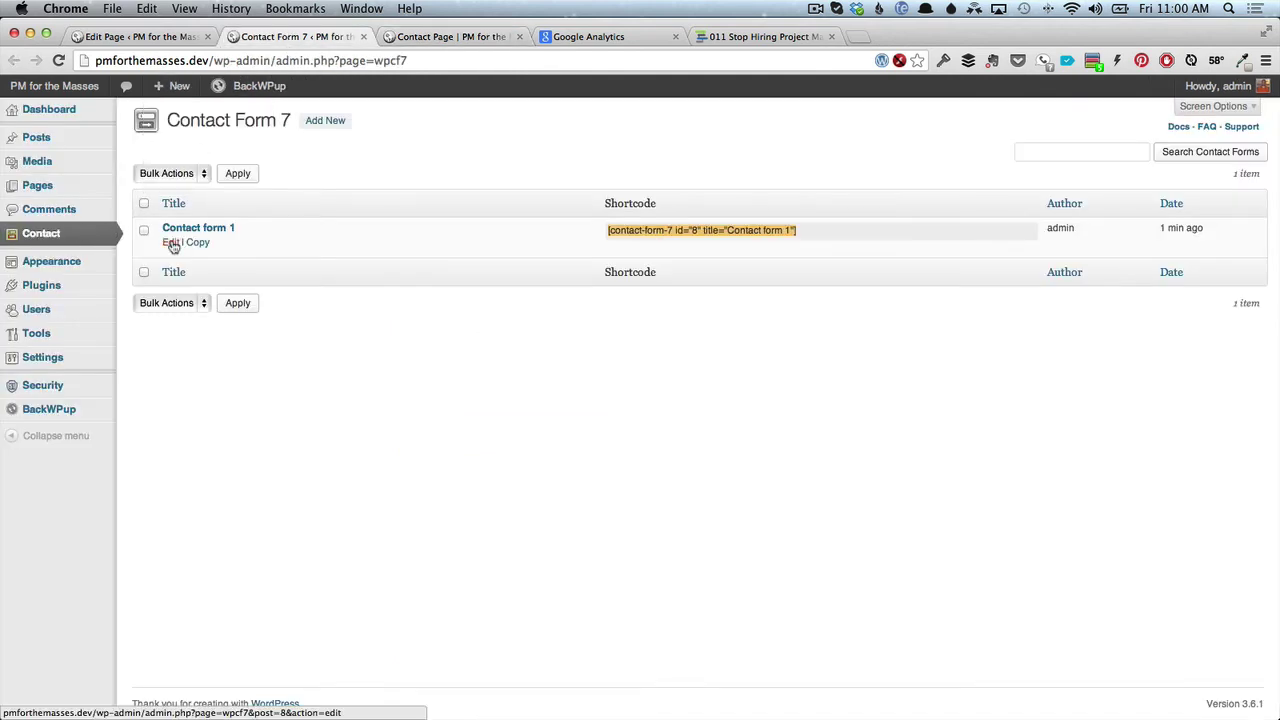
Insert a required telephone field tag on a new line after the message field in Contact form 1.
left_click(171, 244)
scroll(314, 386, "down", 3)
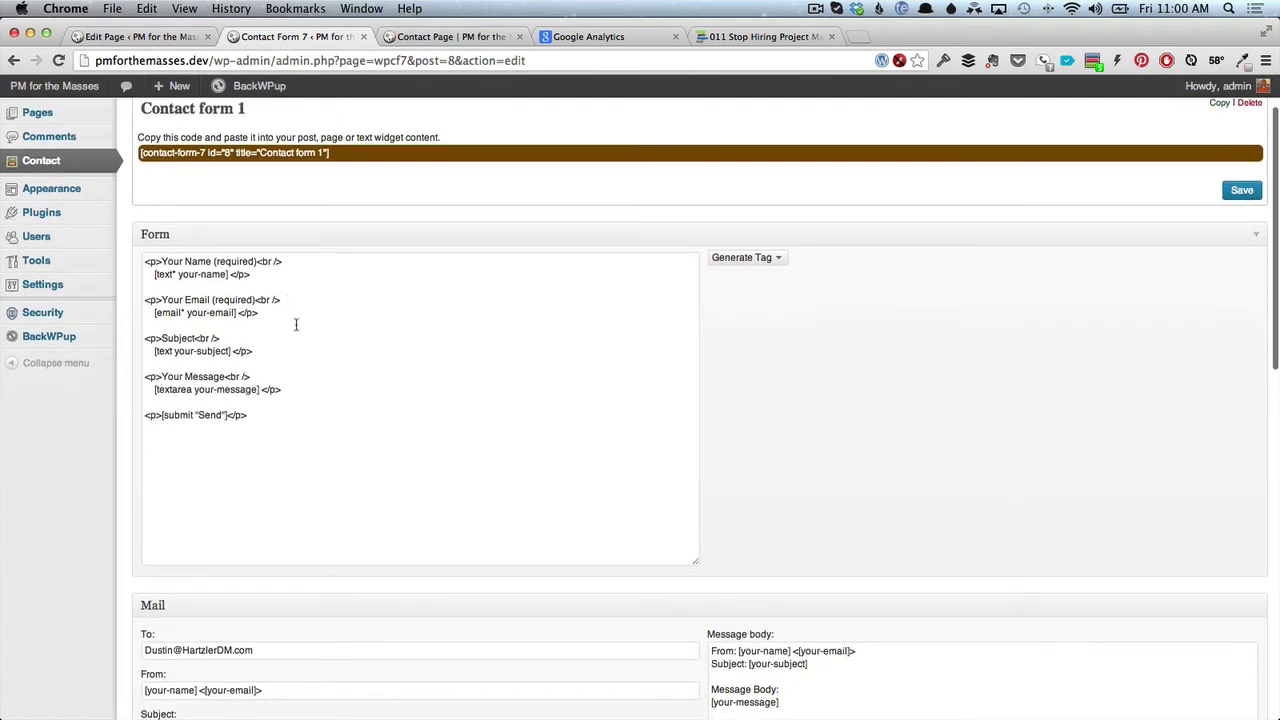
left_click(296, 389)
key("Return")
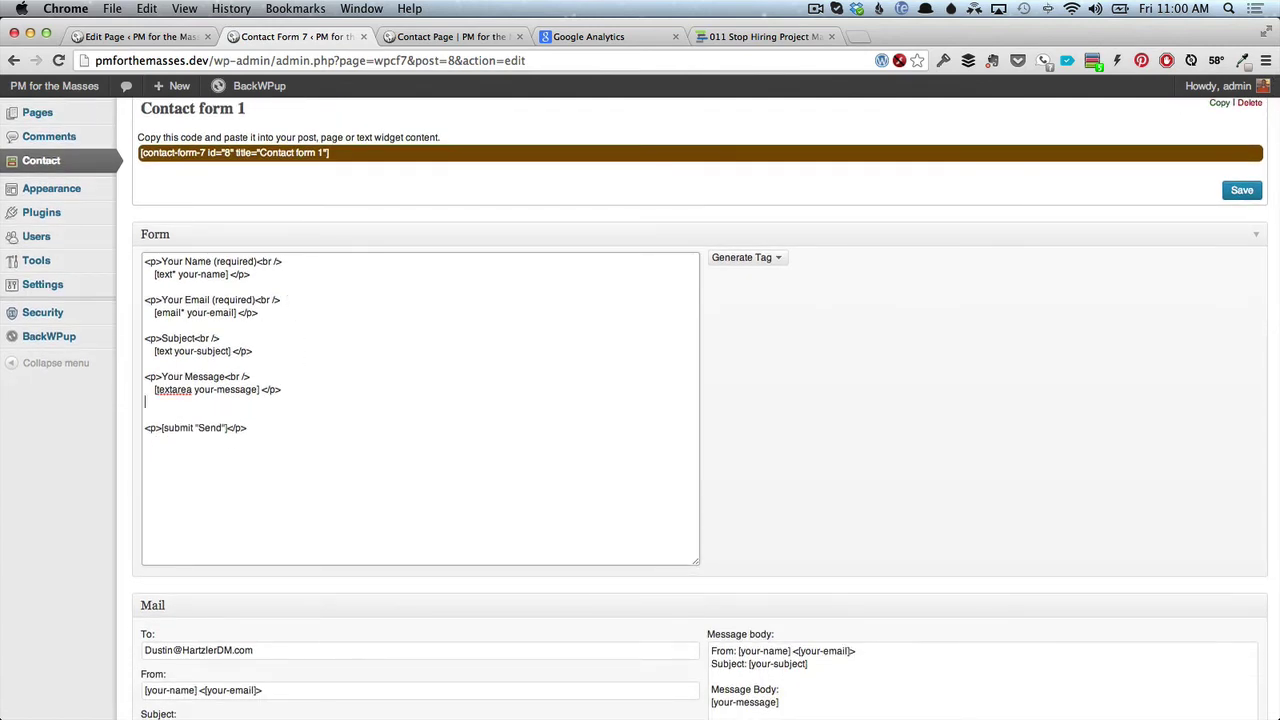
key("Return")
left_click(779, 259)
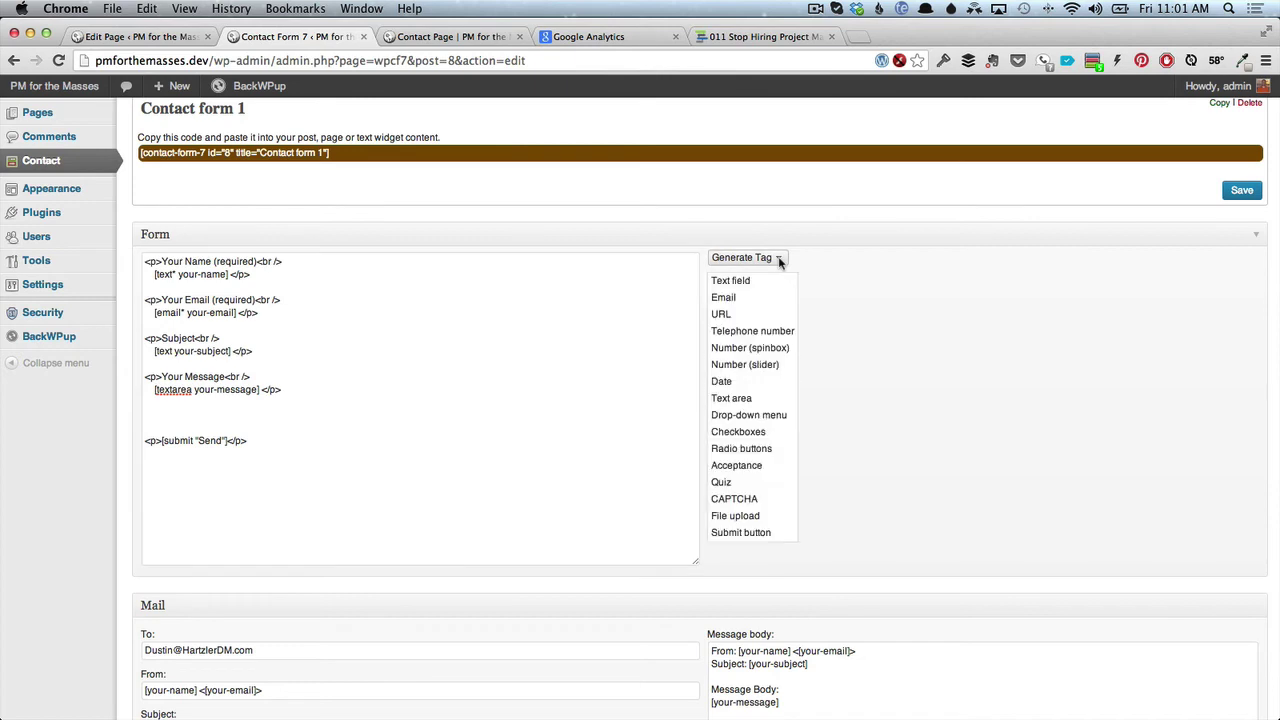
left_click(758, 331)
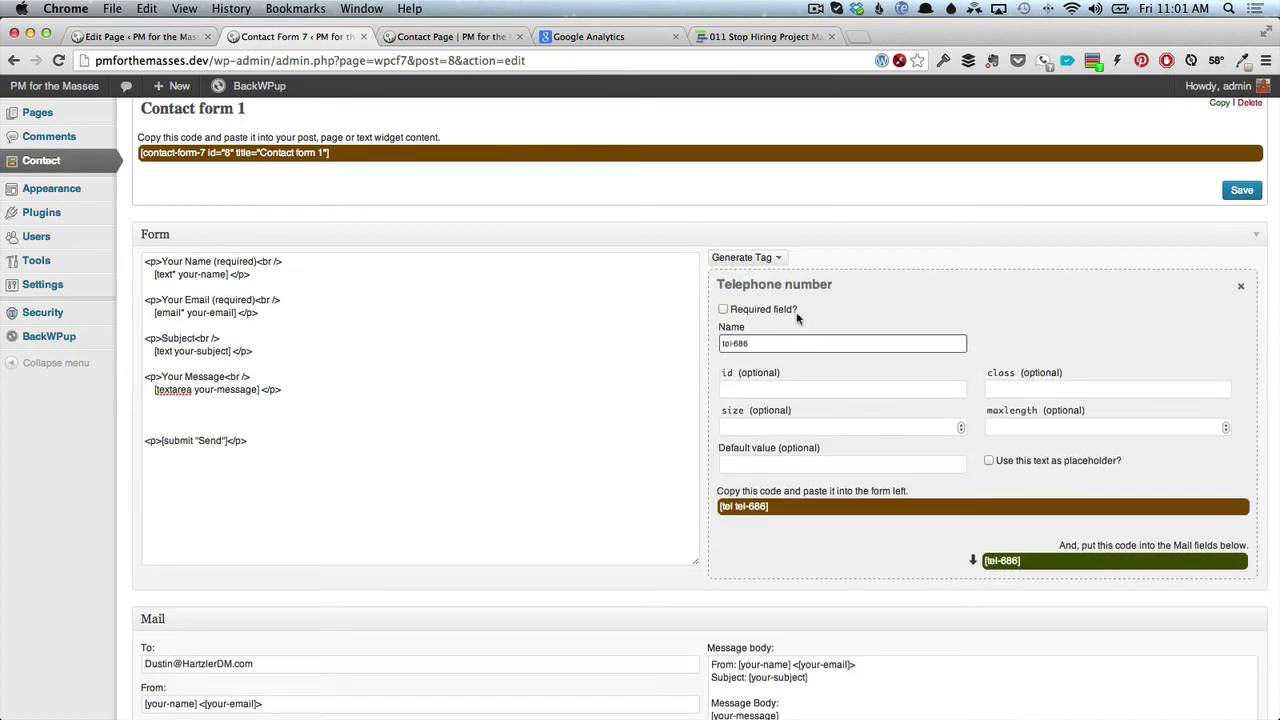
left_click(723, 310)
left_click_drag(782, 510, 691, 507)
key("cmd+c")
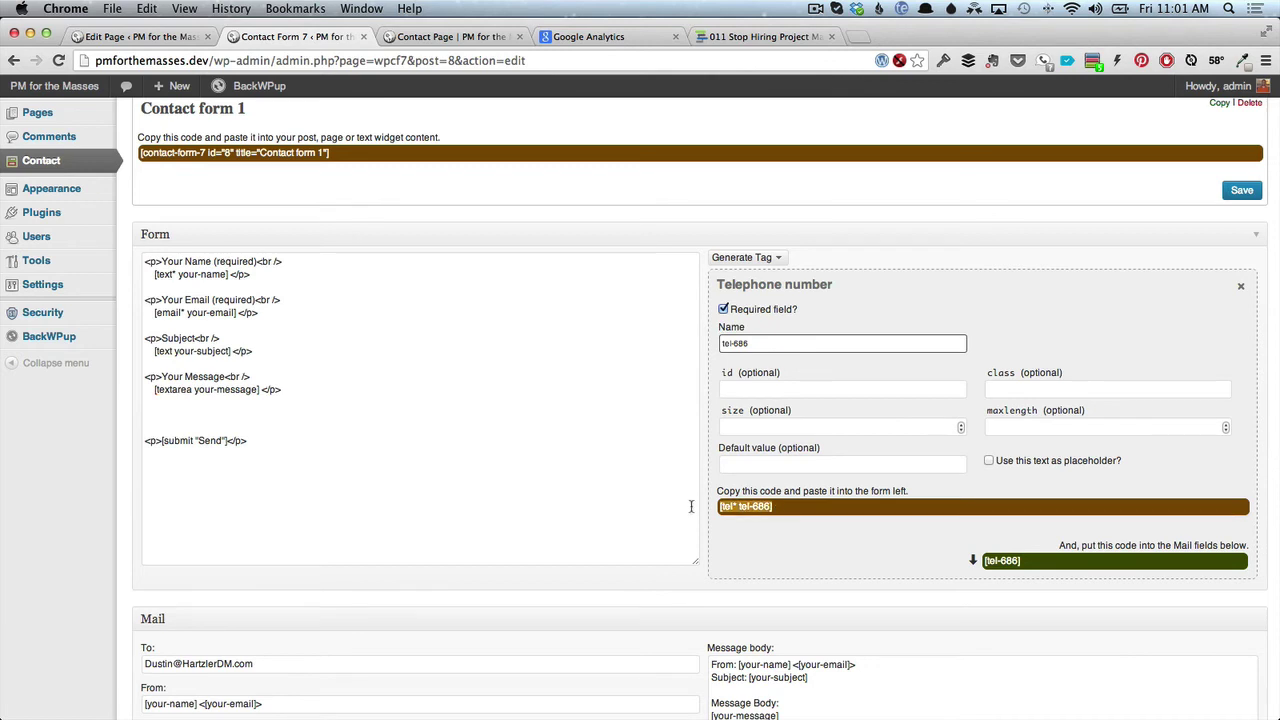
left_click(181, 415)
key("cmd+v")
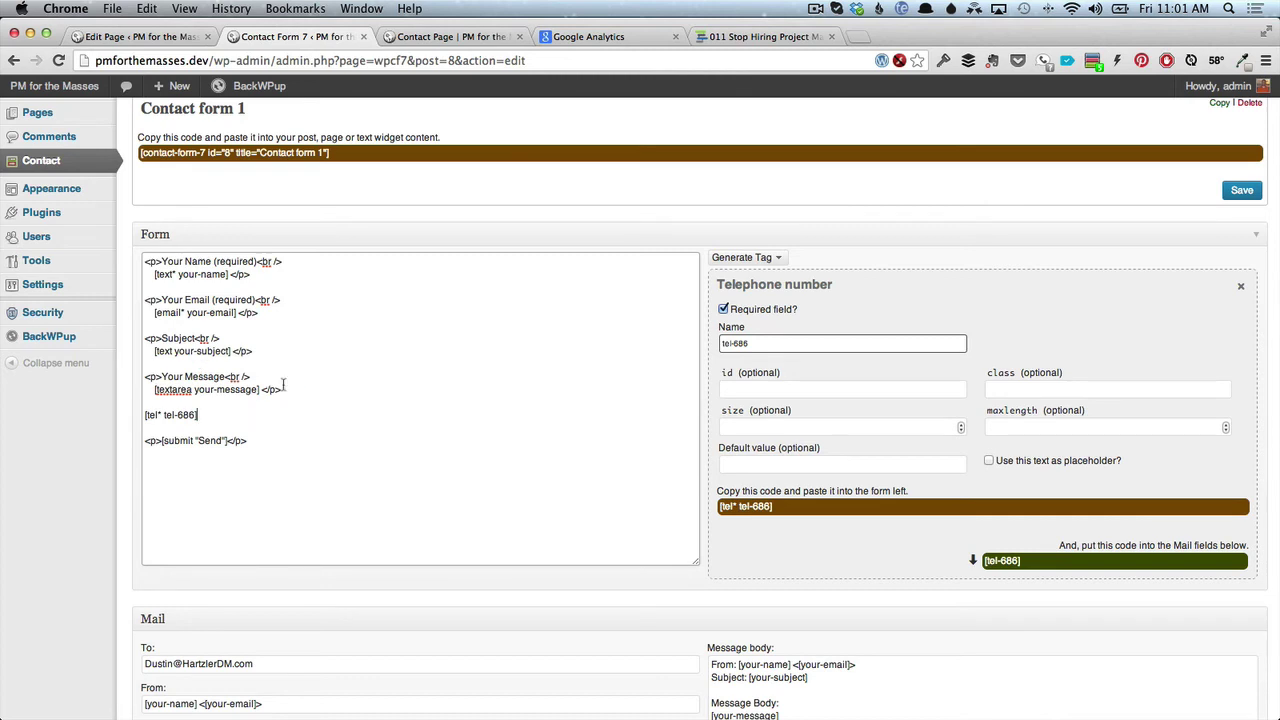
Add a 'Your phone' label above the phone tag, close its paragraph, and save the form.
left_click(151, 404)
key("Return")
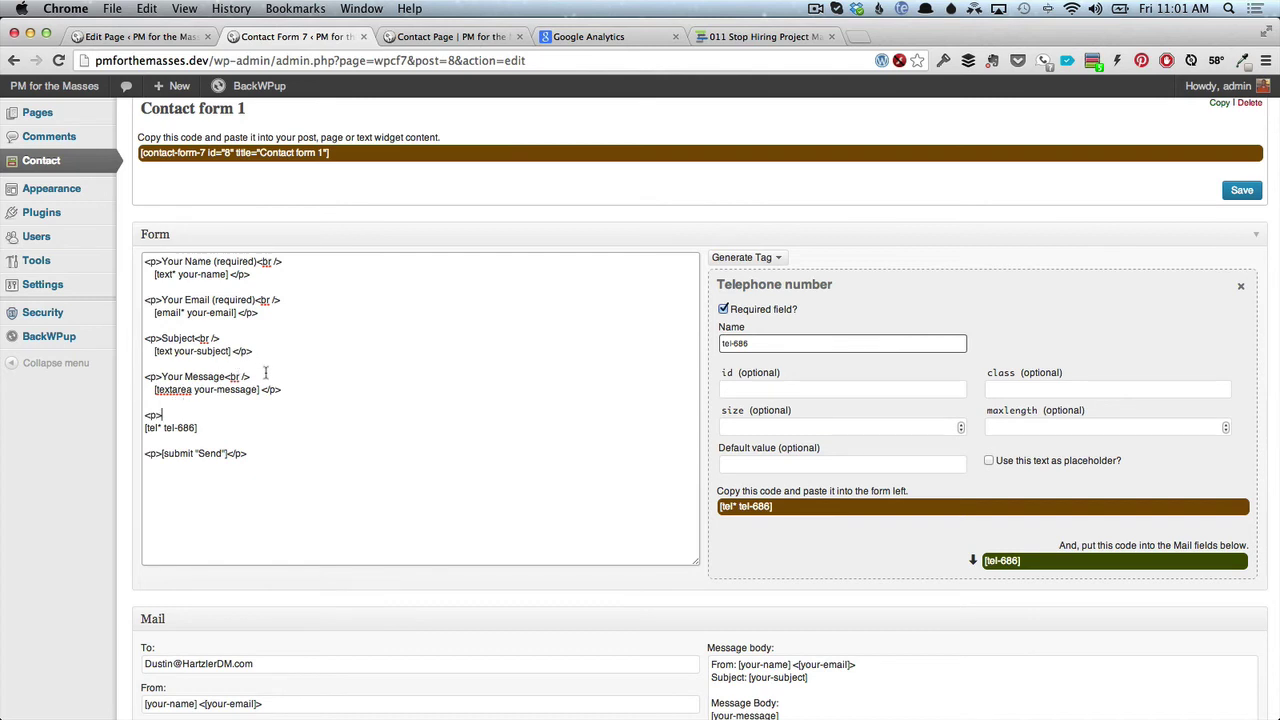
left_click_drag(253, 377, 142, 414)
type("<p>Your Message<br />")
double_click(207, 415)
type("phone")
left_click(215, 427)
type("</p")
left_click_drag(283, 390, 141, 380)
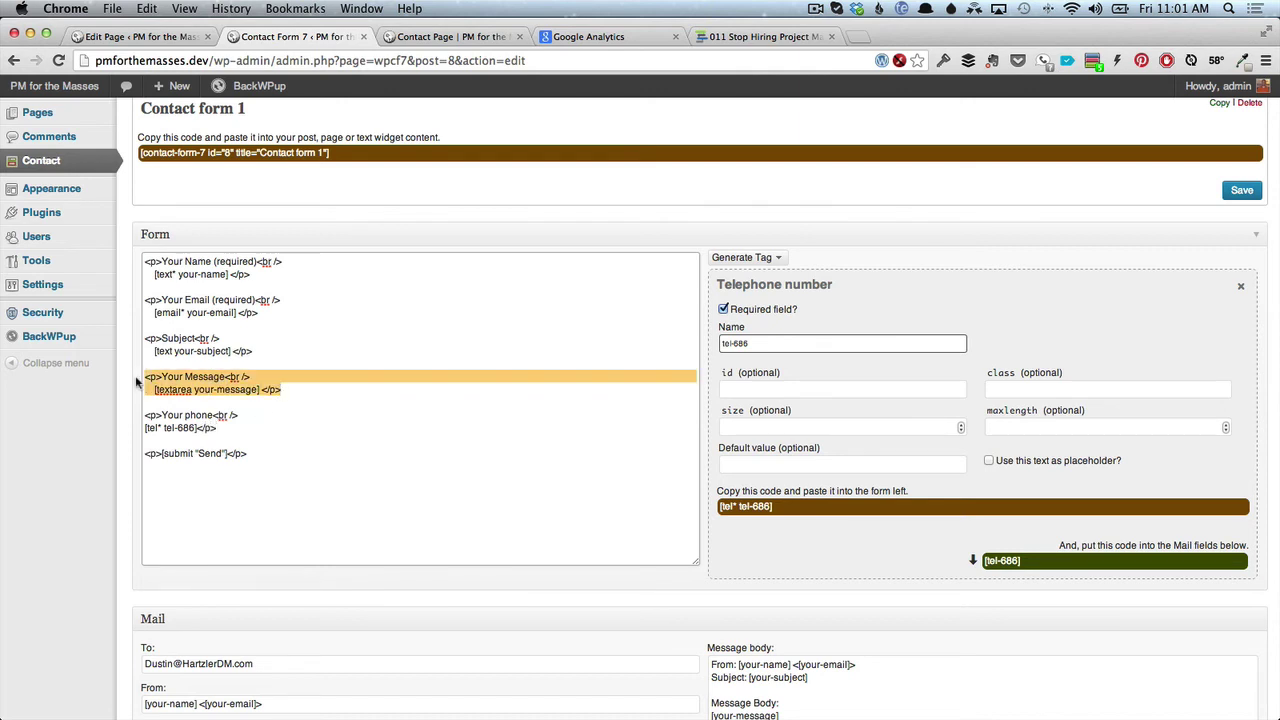
left_click(1250, 192)
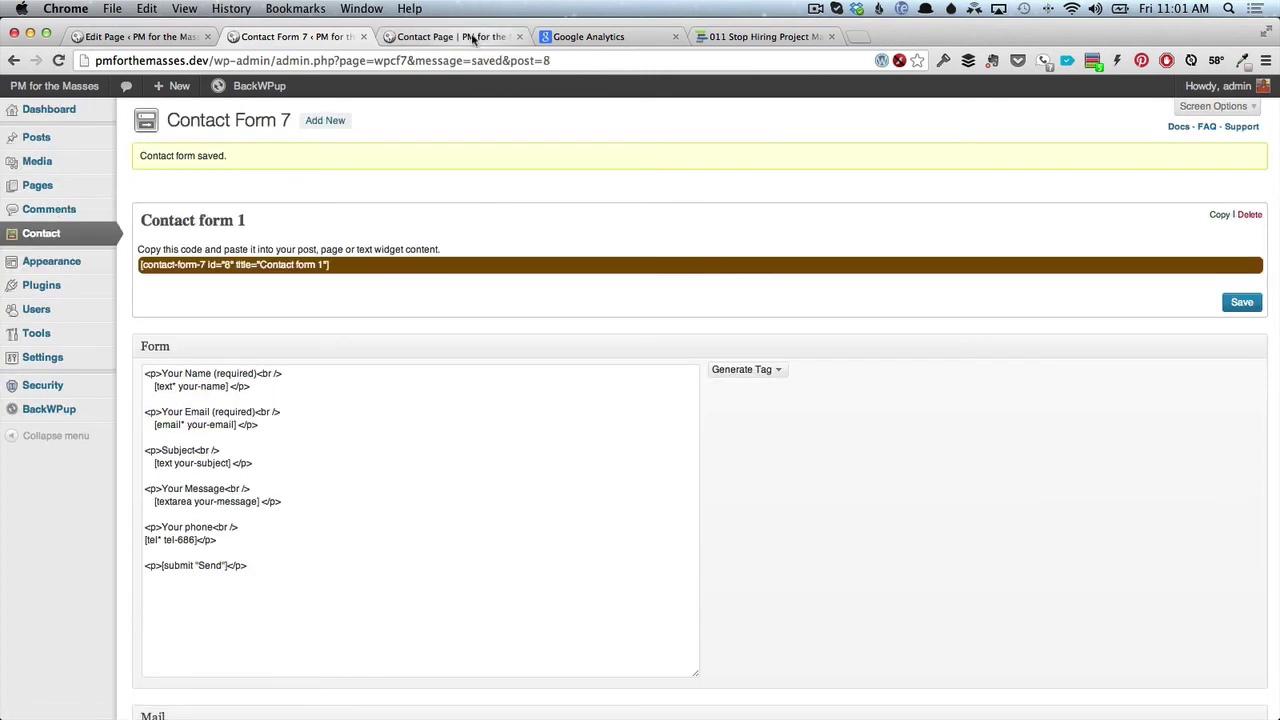
left_click(471, 35)
Check the live Contact Page, then move the phone field lines to just after the Subject field.
key("super+r")
scroll(403, 369, "down", 3)
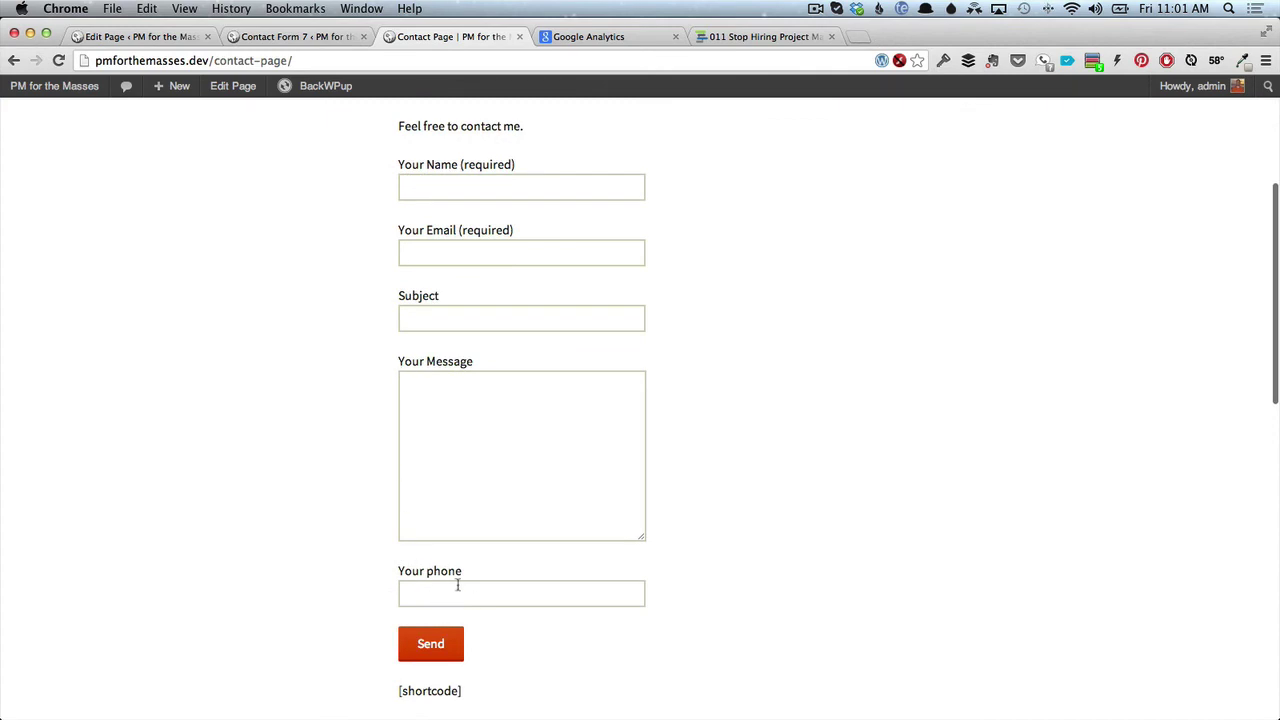
left_click(310, 36)
left_click_drag(228, 540, 140, 523)
key("cmd+x")
left_click(253, 464)
key("Return")
key("Return")
key("cmd+v")
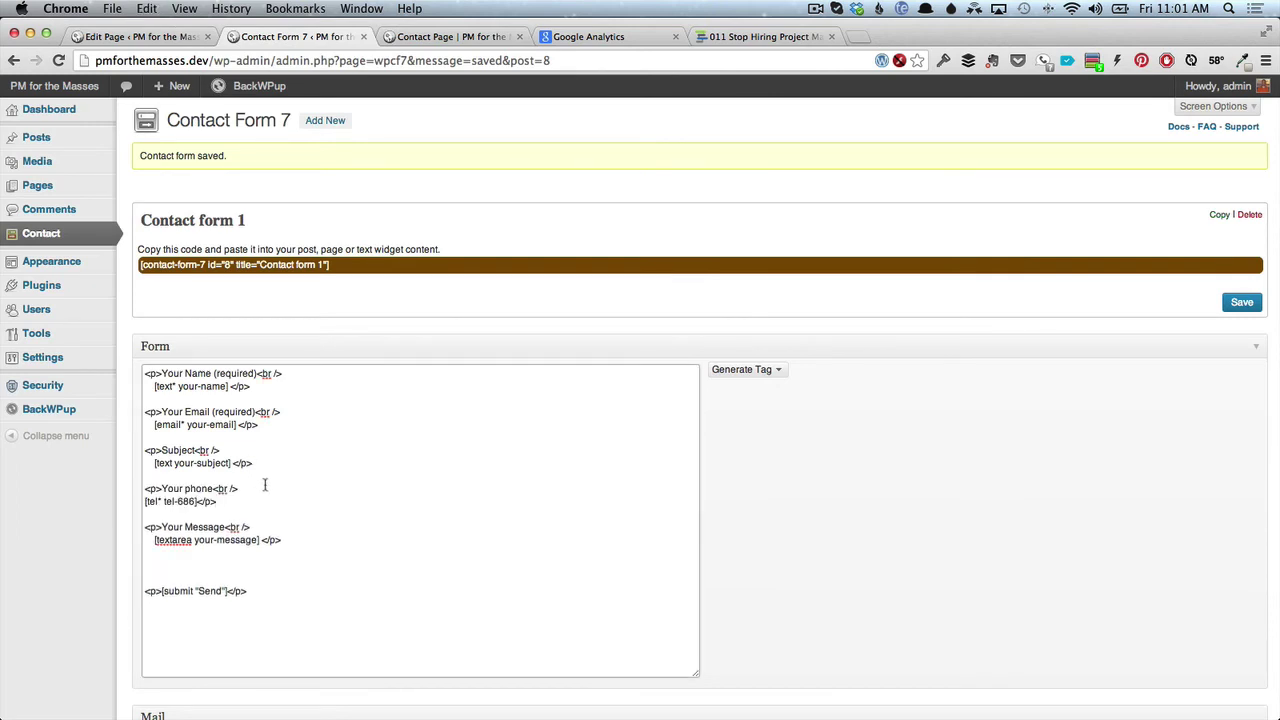
Save the reordered form and reload the live Contact Page to verify the field order.
scroll(231, 563, "down", 1)
left_click(1237, 284)
left_click(386, 36)
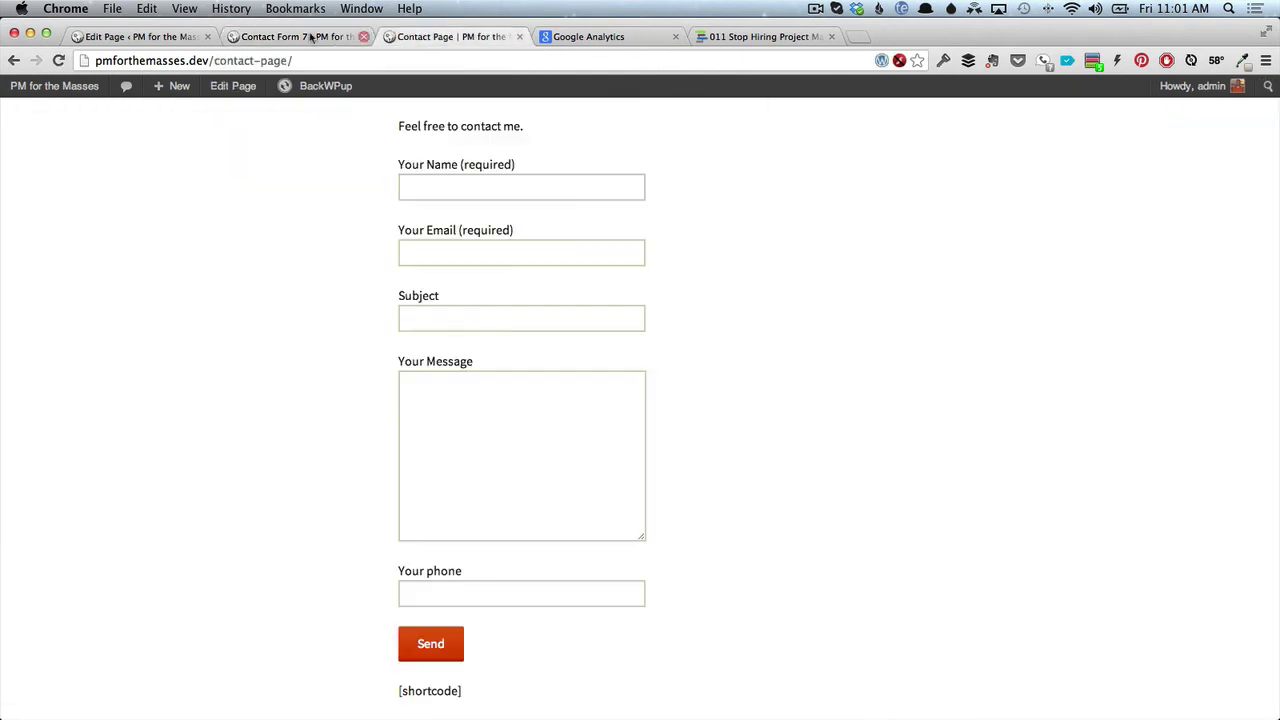
left_click(58, 60)
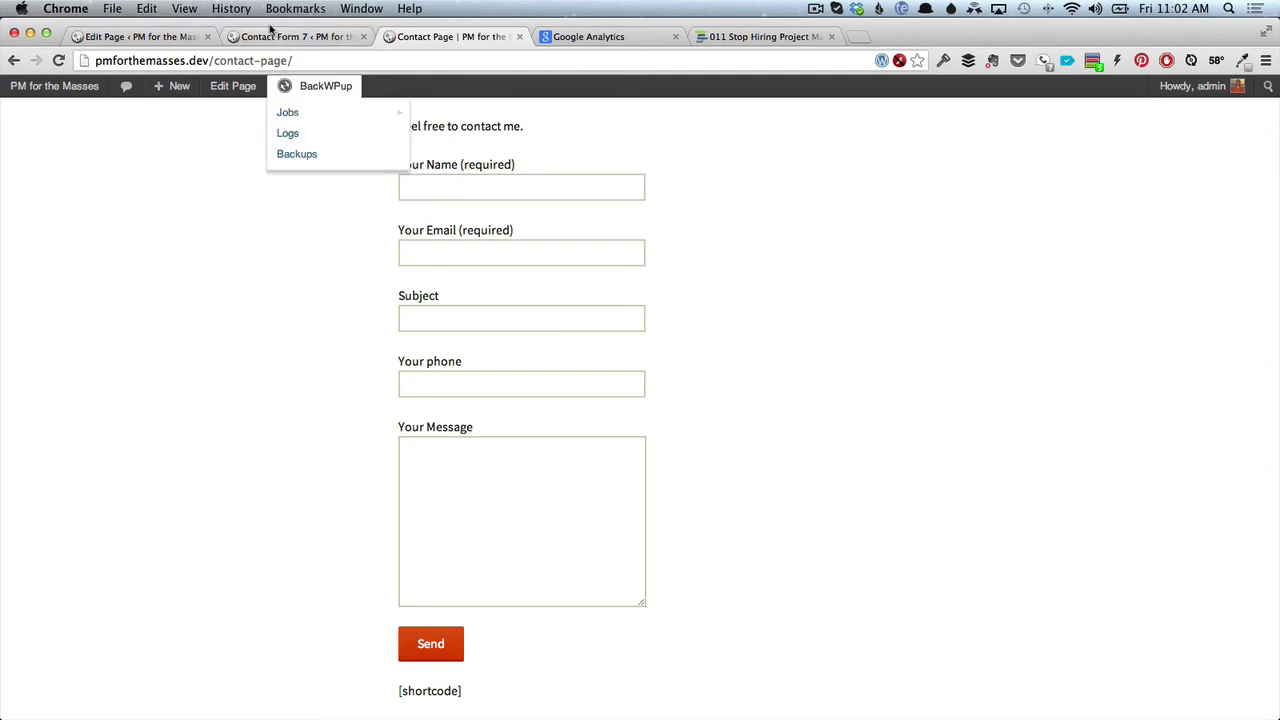
left_click(180, 37)
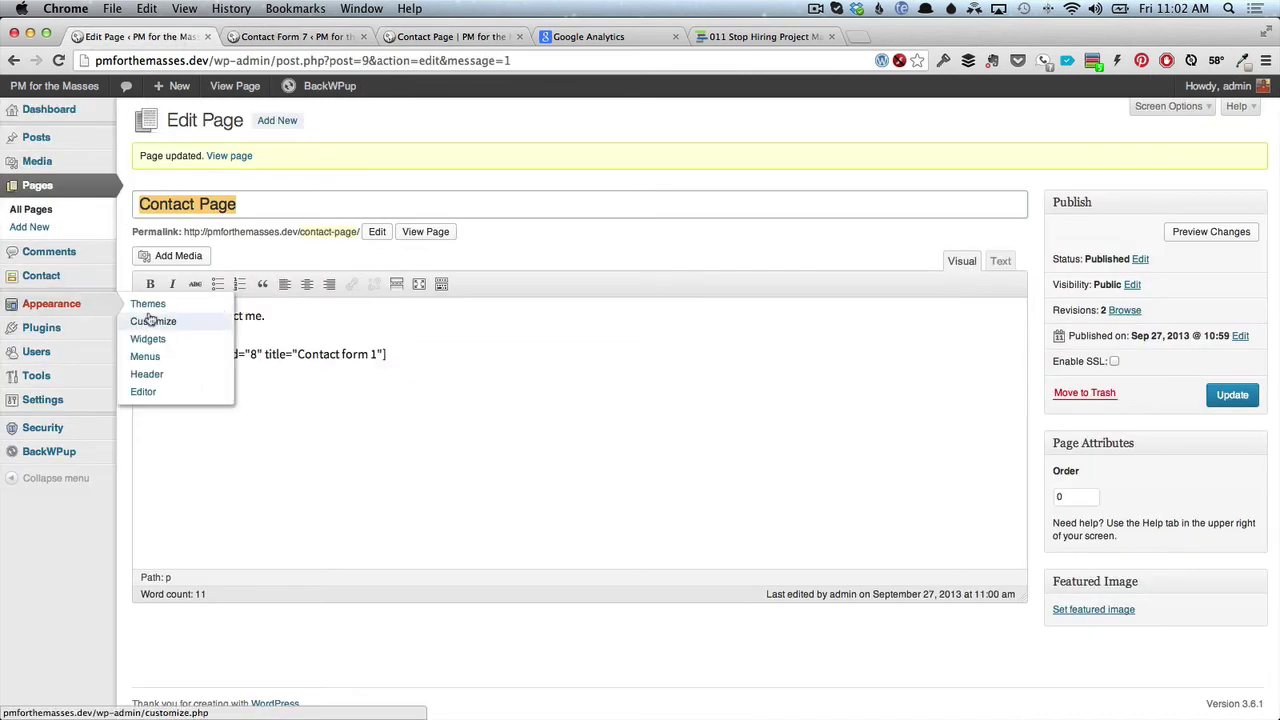
Search Add New plugins for 'seo by yoast' and install WordPress SEO by Yoast.
mouse_move(76, 333)
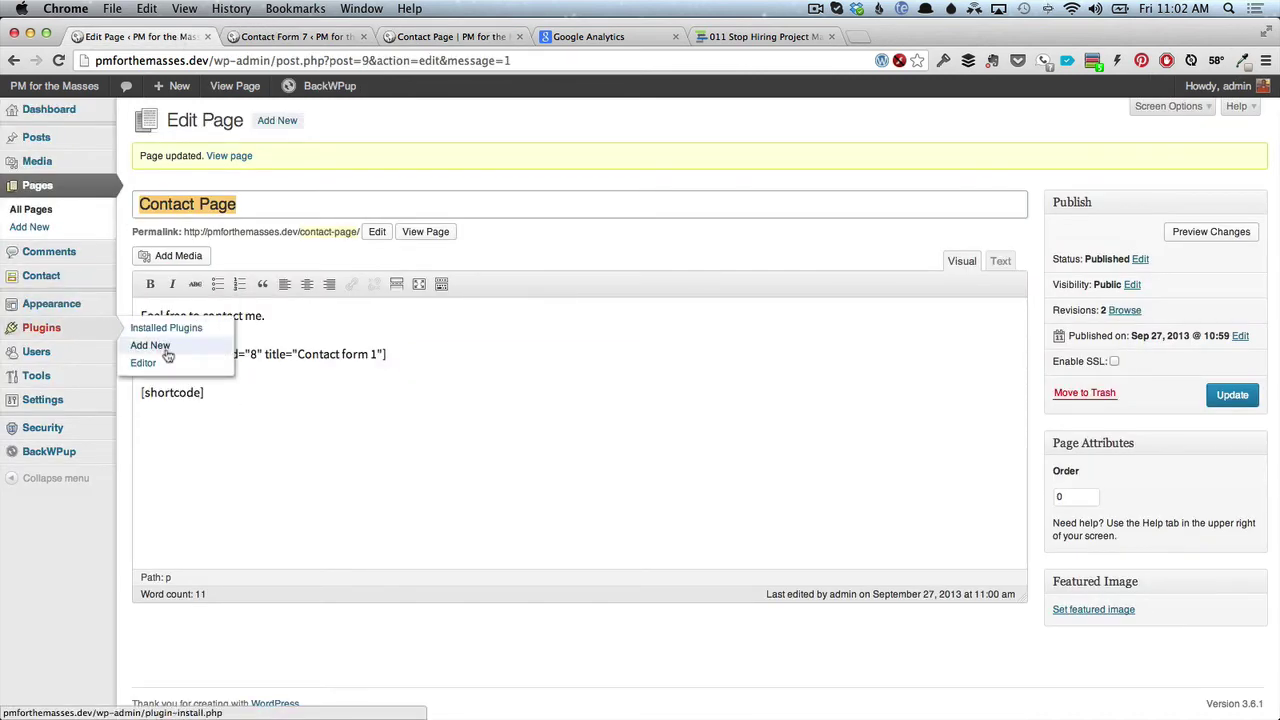
left_click(150, 345)
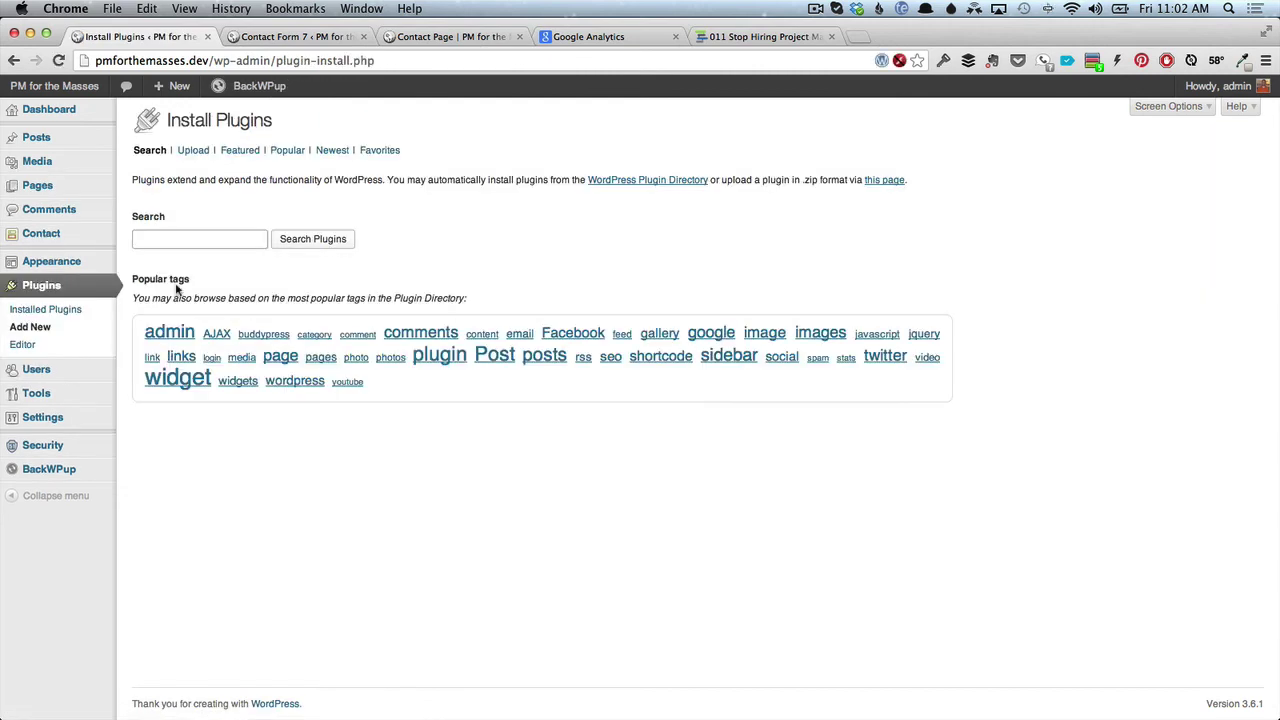
type("wp")
key("BackSpace")
key("BackSpace")
type("seo by yoast")
key("Return")
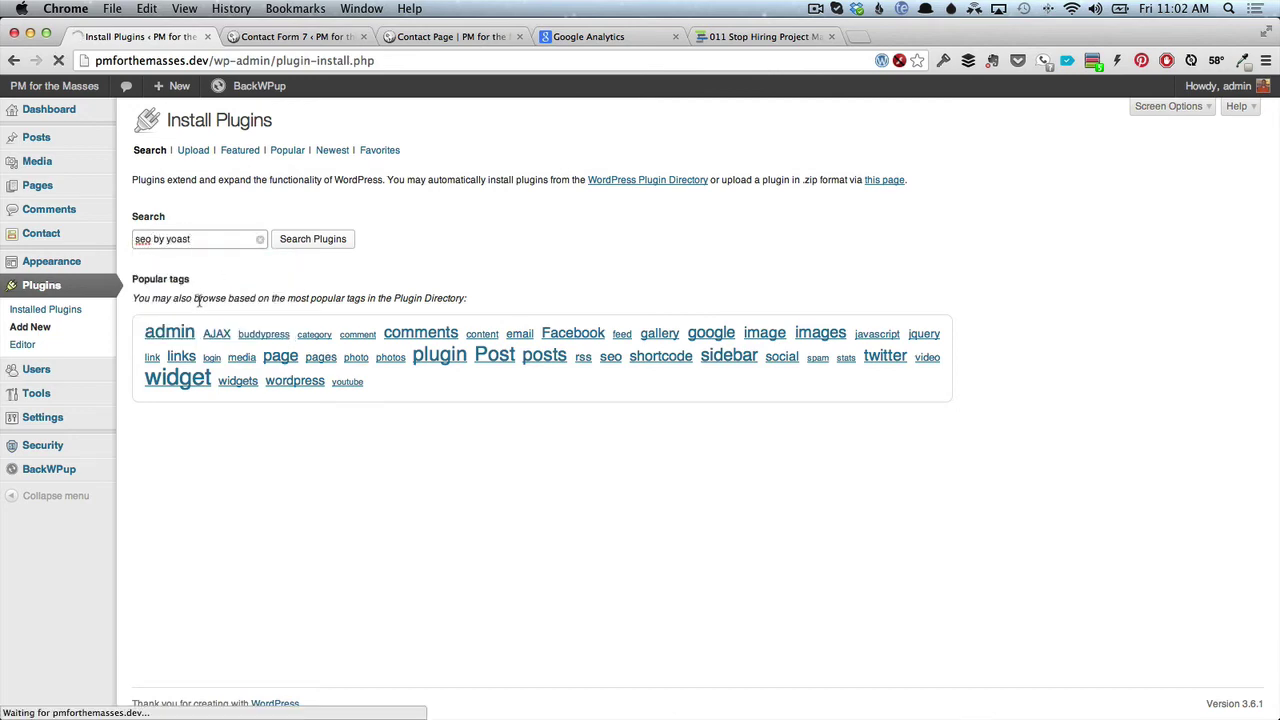
left_click(200, 252)
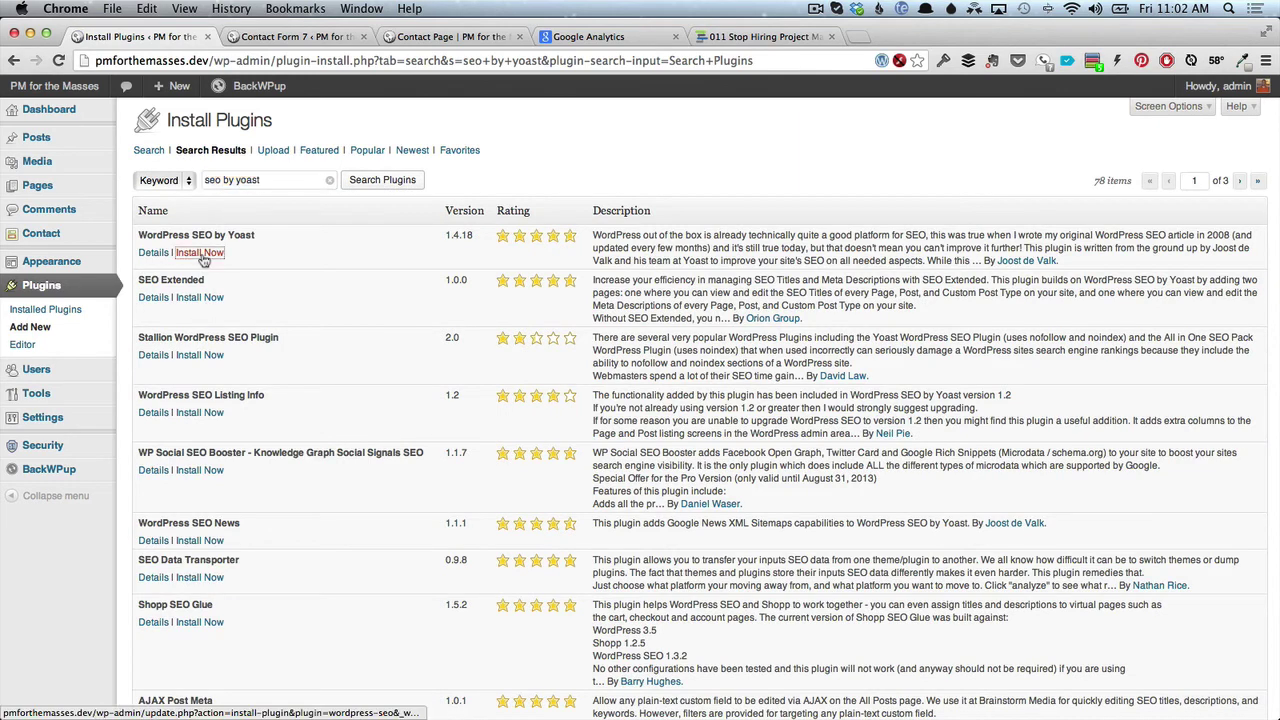
key("Return")
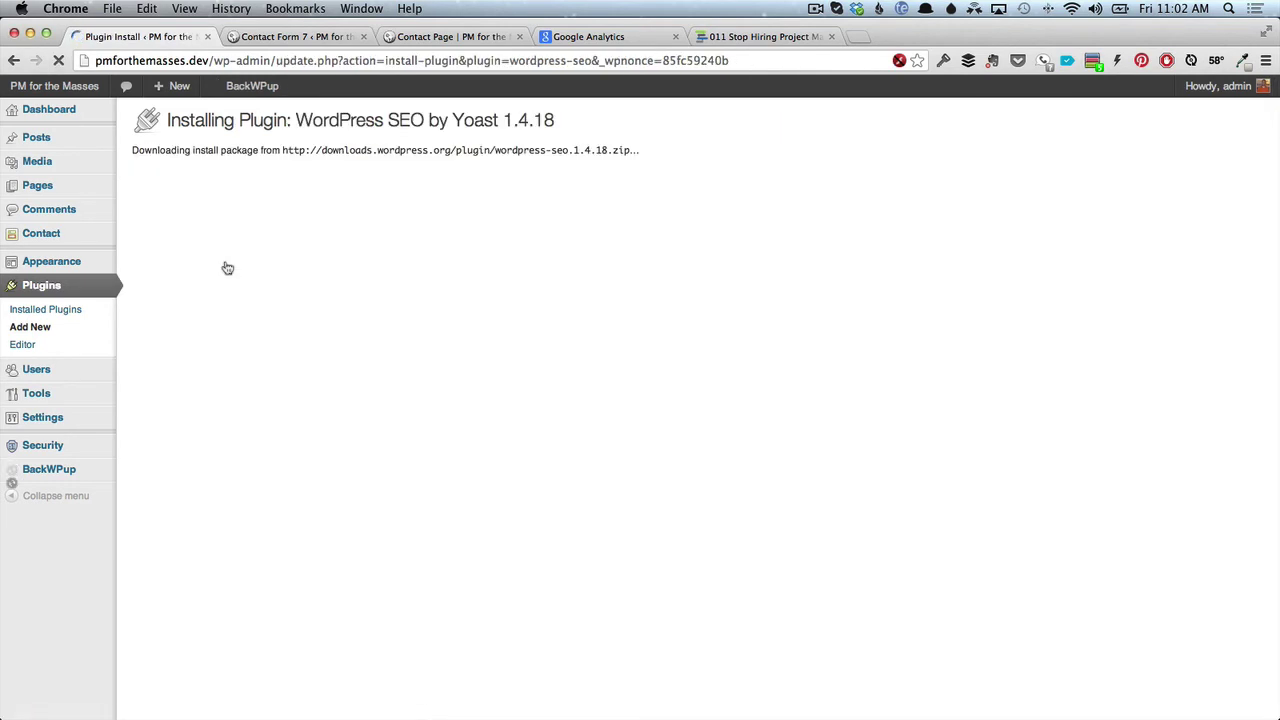
Activate the Yoast plugin and allow its anonymous usage tracking.
left_click(152, 240)
mouse_move(72, 174)
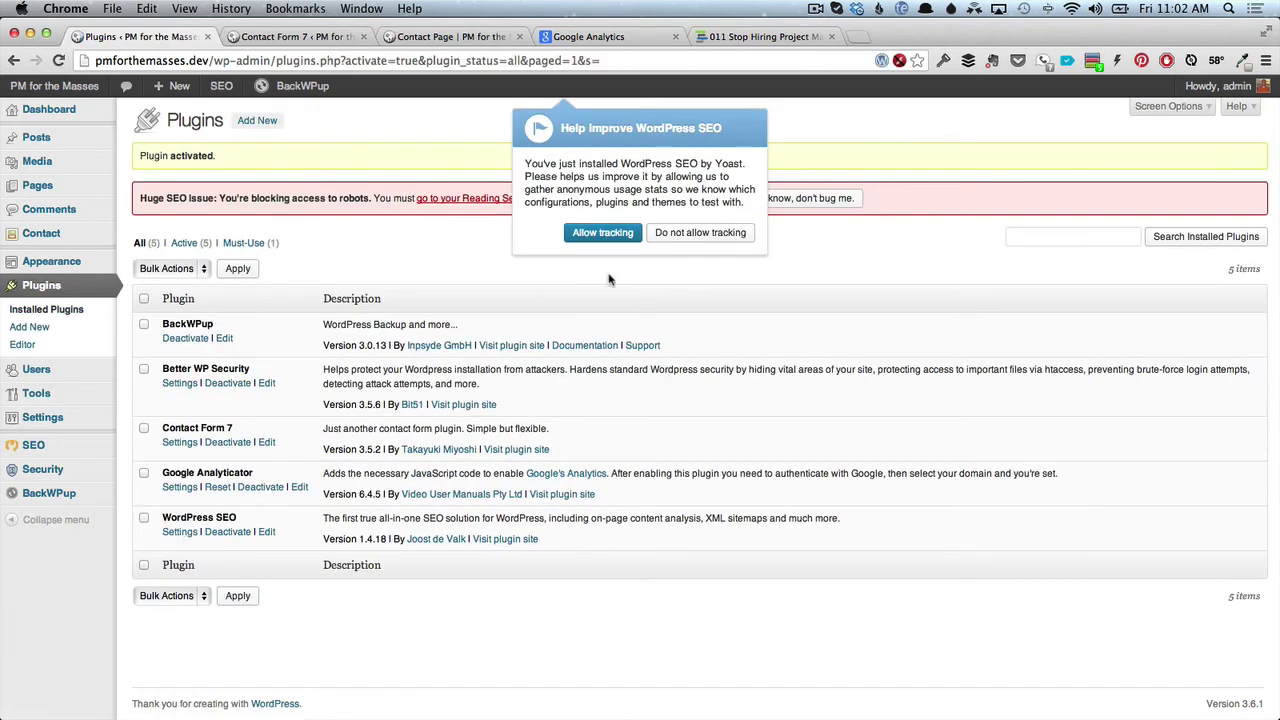
left_click(607, 234)
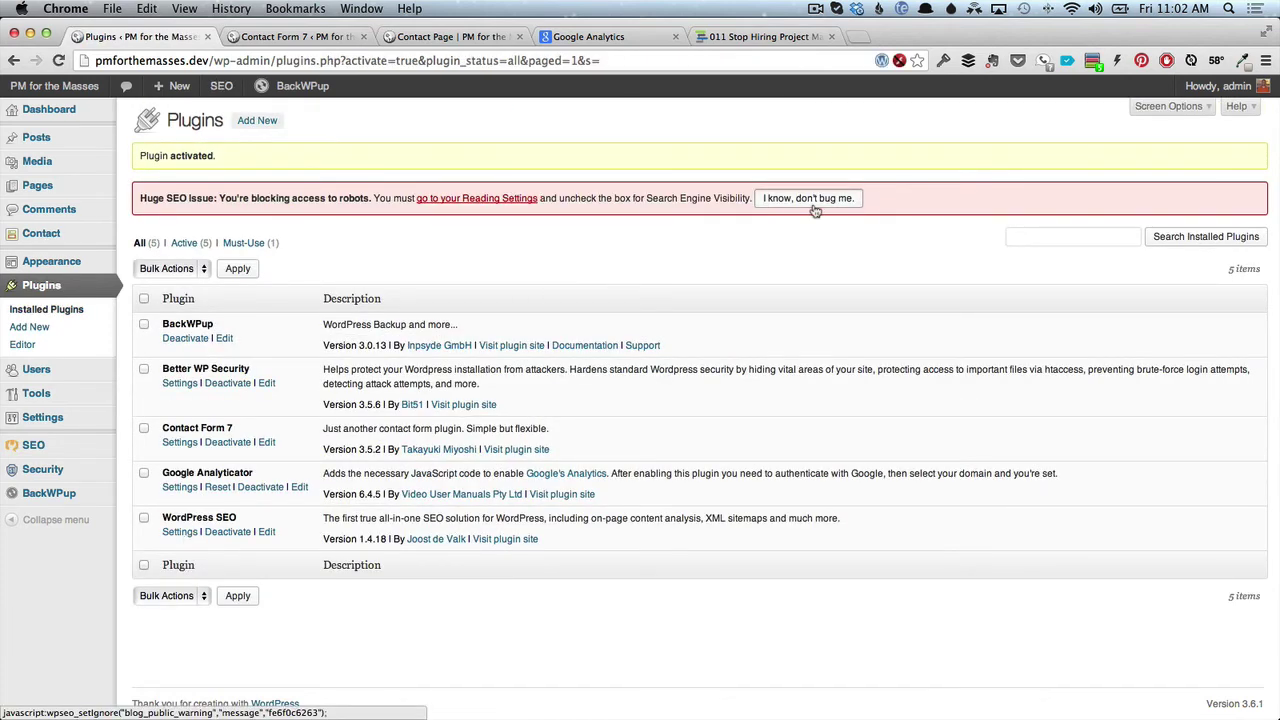
Open SEO > Dashboard, close the Yoast tour, and go to Titles & Metas.
mouse_move(40, 479)
mouse_move(46, 450)
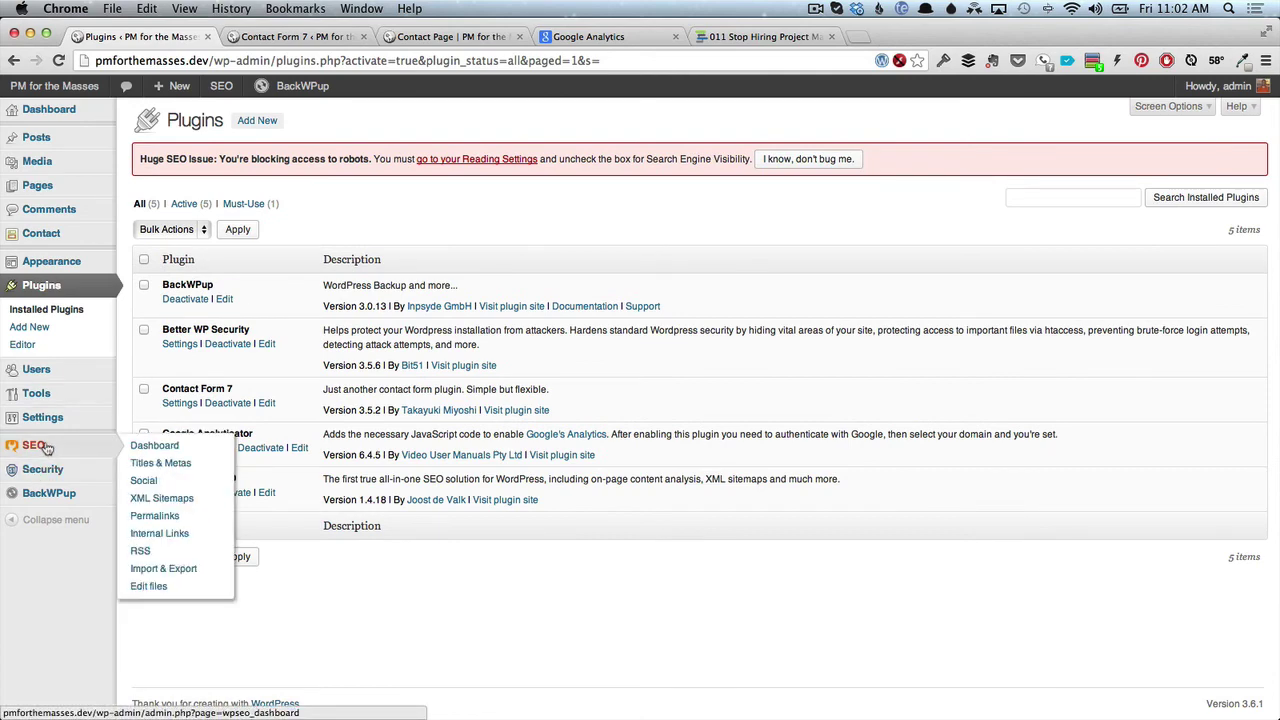
left_click(155, 448)
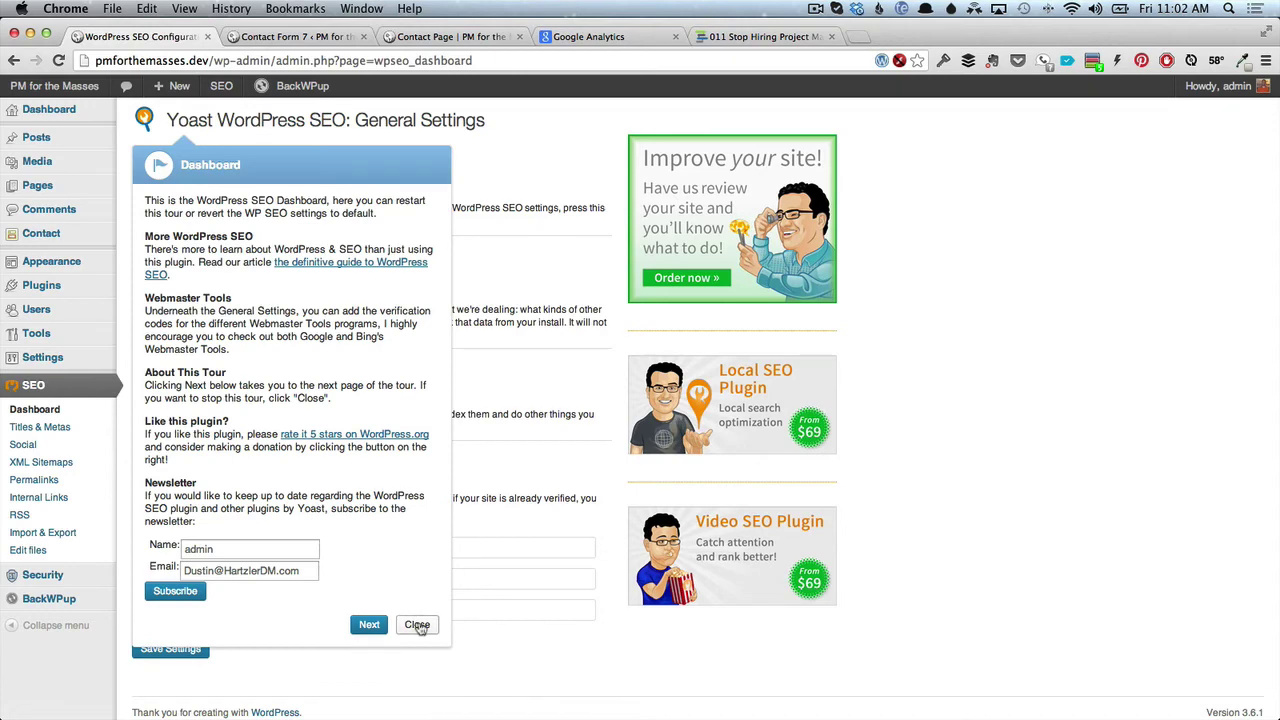
left_click(417, 625)
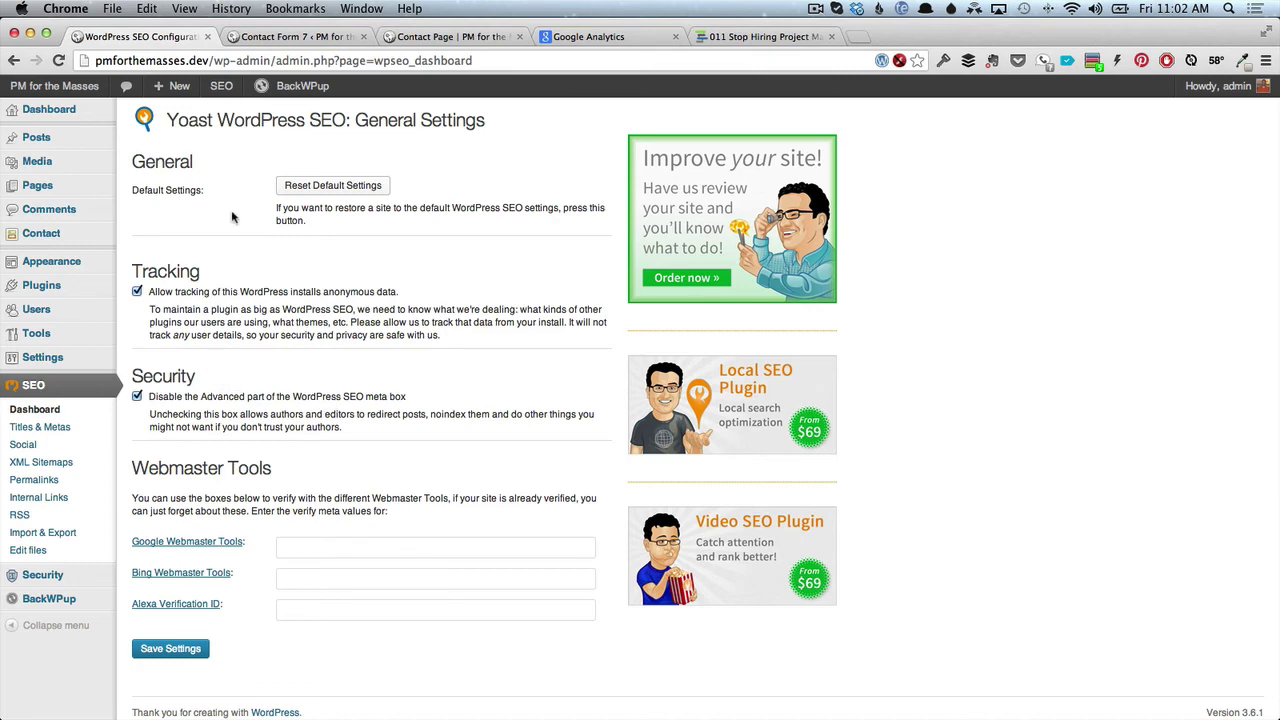
left_click(36, 429)
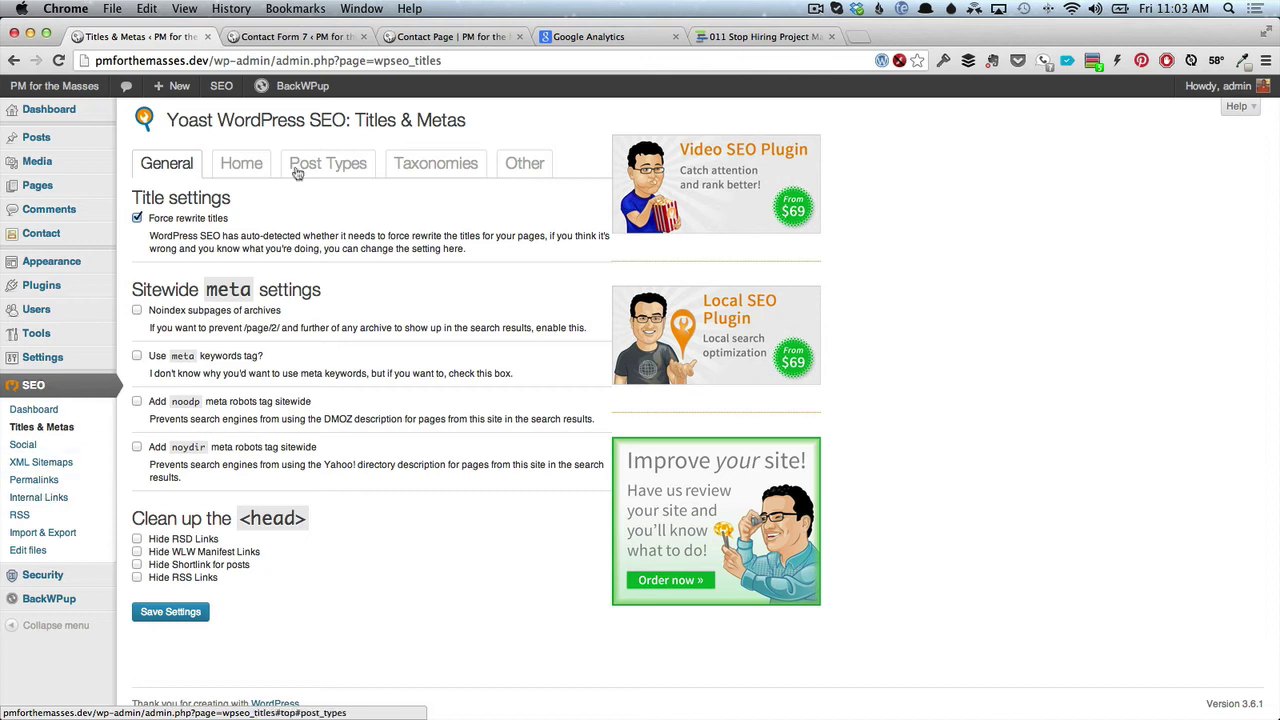
Enter 'life project' as the Home tab meta description template, then start a new post.
left_click(240, 165)
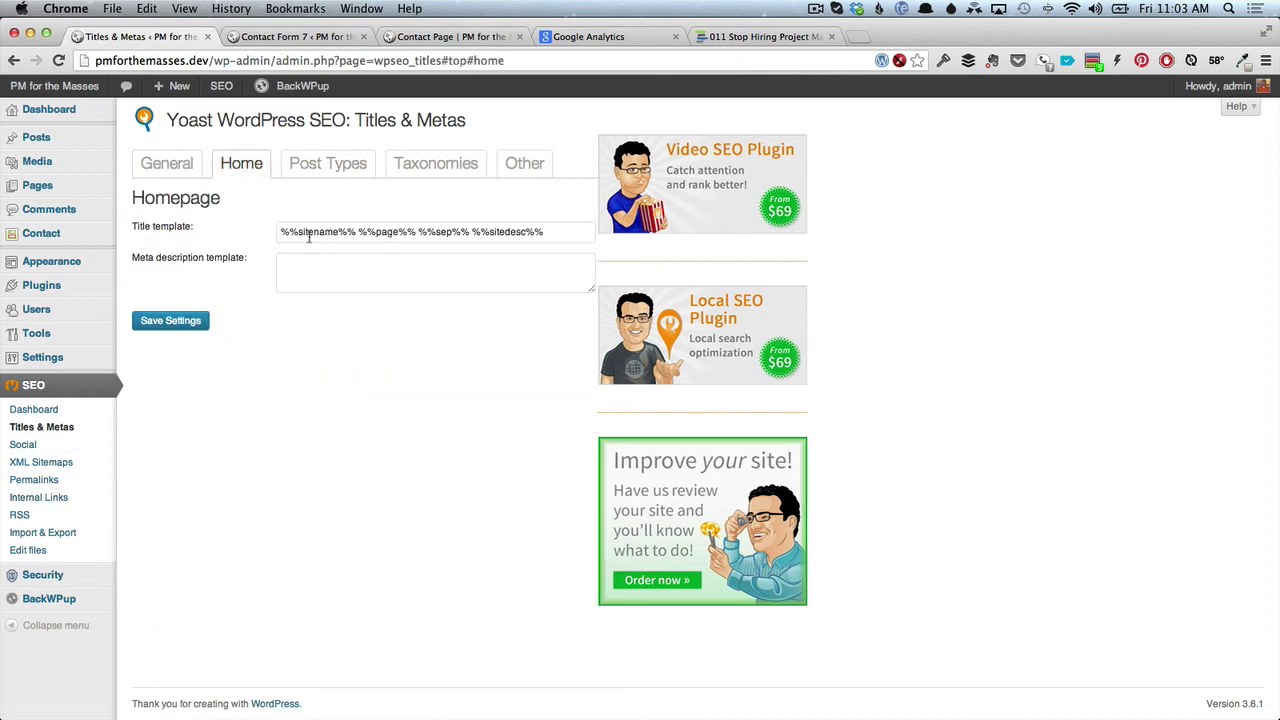
left_click(361, 267)
type("life project")
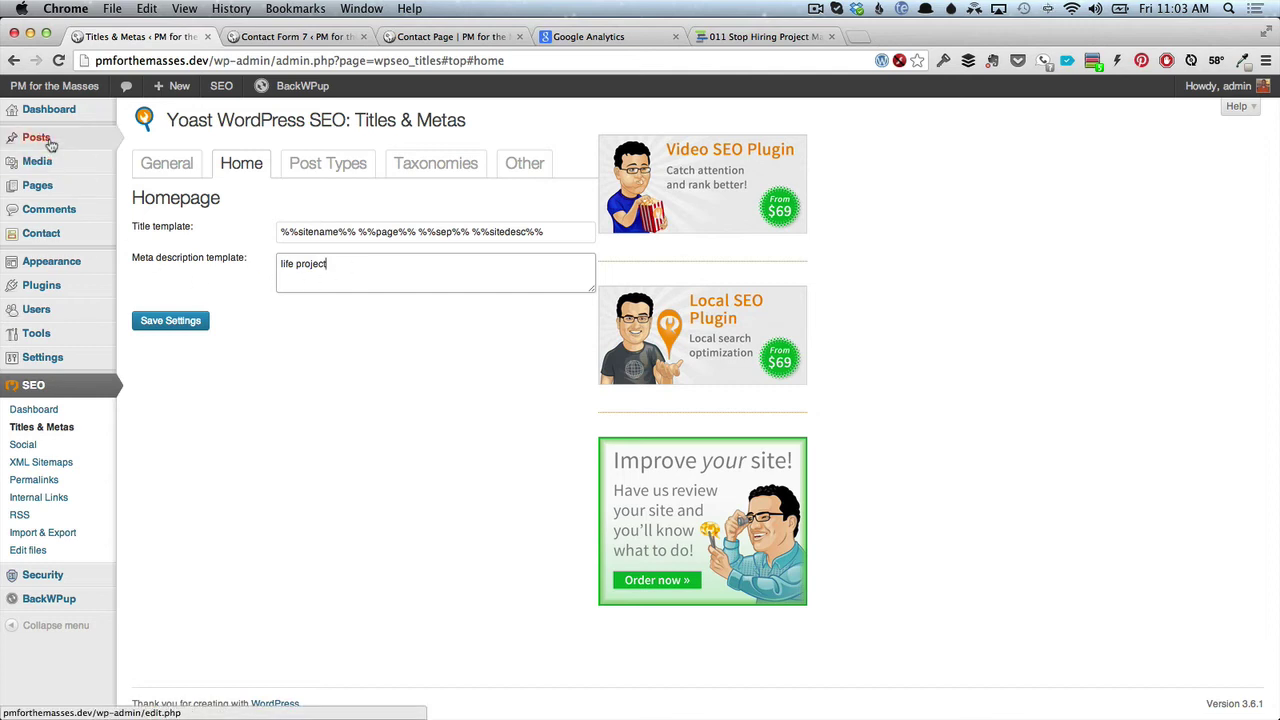
mouse_move(55, 142)
left_click(152, 156)
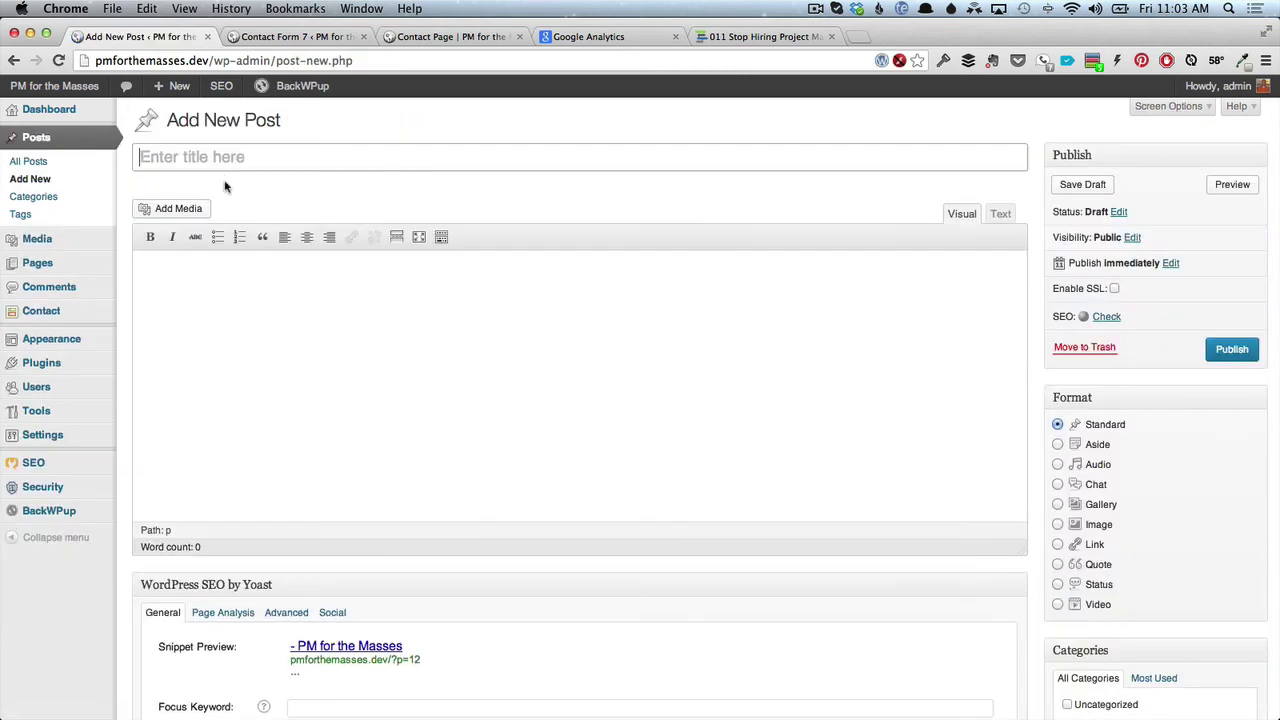
Title the new post 'Cesar Abeid' and paste a lorem-ipsum paragraph as its body.
type("Cesar Abeid")
left_click(238, 308)
type("llll")
key("BackSpace")
key("BackSpace")
key("BackSpace")
key("BackSpace")
key("super+v")
scroll(283, 388, "down", 5)
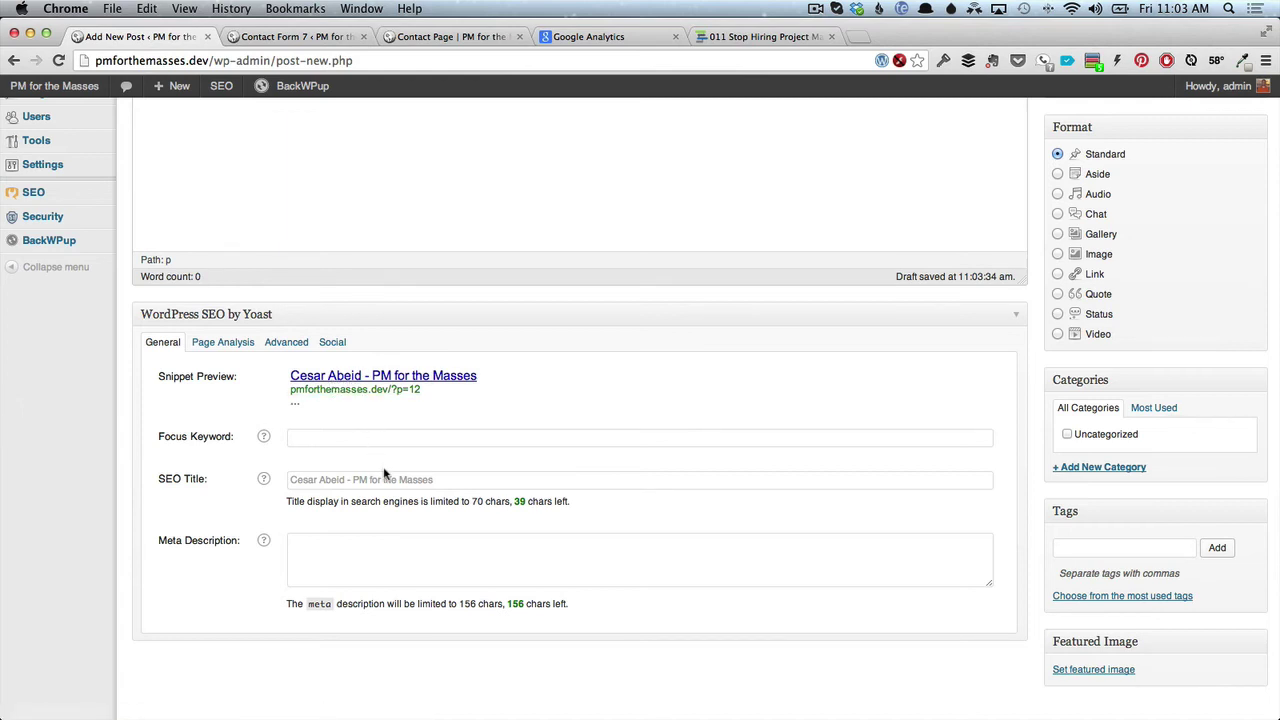
Fill in the Yoast meta description, set focus keyword 'cesar', and publish the post.
left_click(353, 543)
type("laskjdfl laksjdf laskjd laskjd")
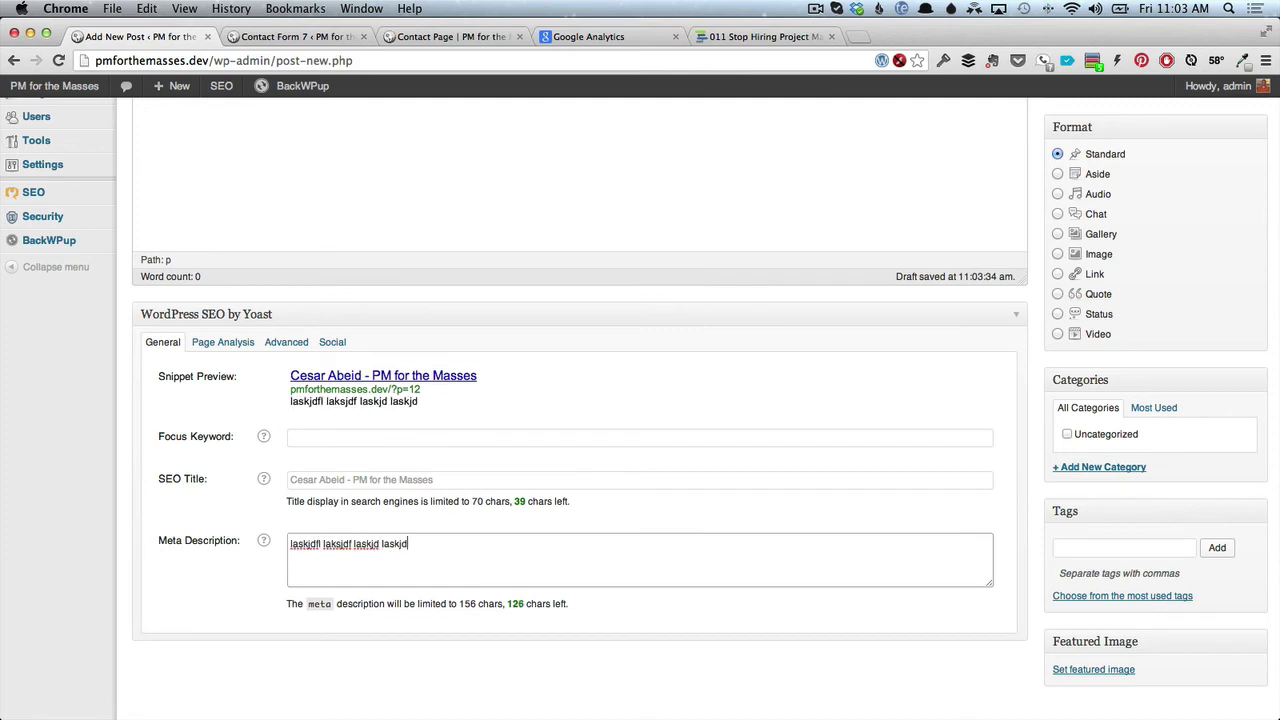
type("flsjd s cesar abeid alskjf laskdjflasdf lkjasl fdlskjdfad")
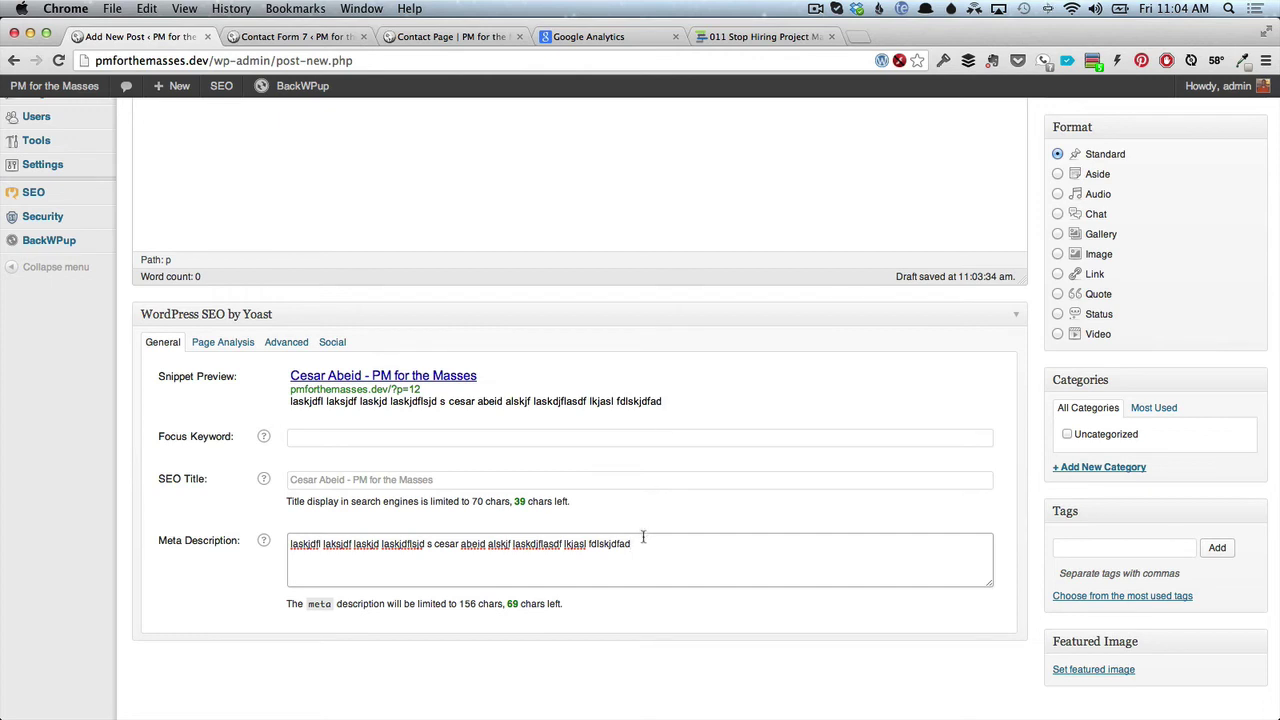
left_click(313, 439)
type("cesar")
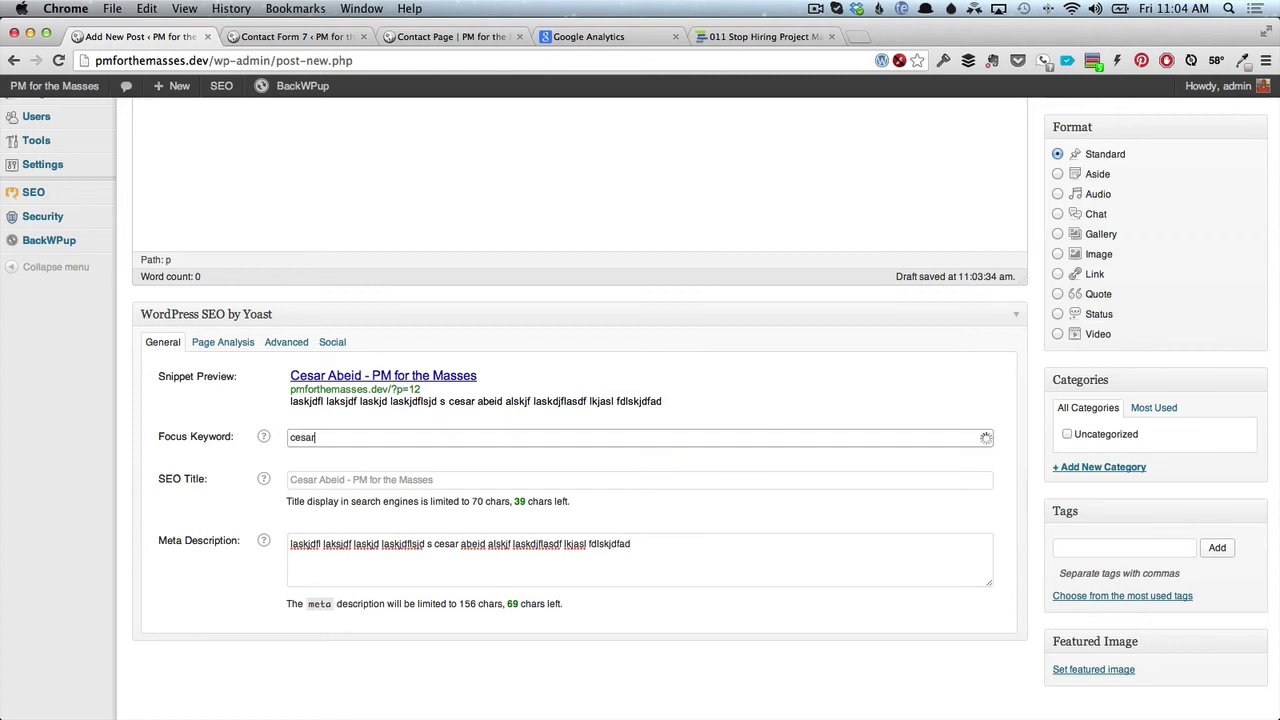
key("Tab")
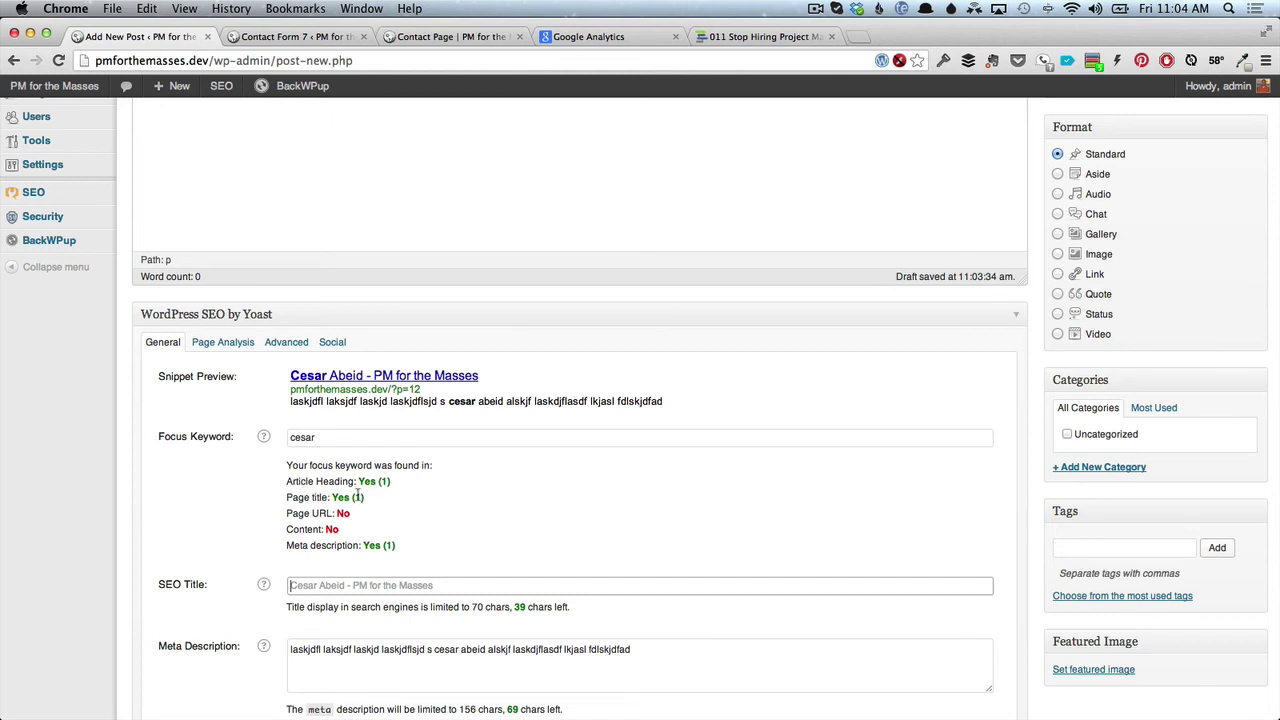
scroll(742, 385, "up", 5)
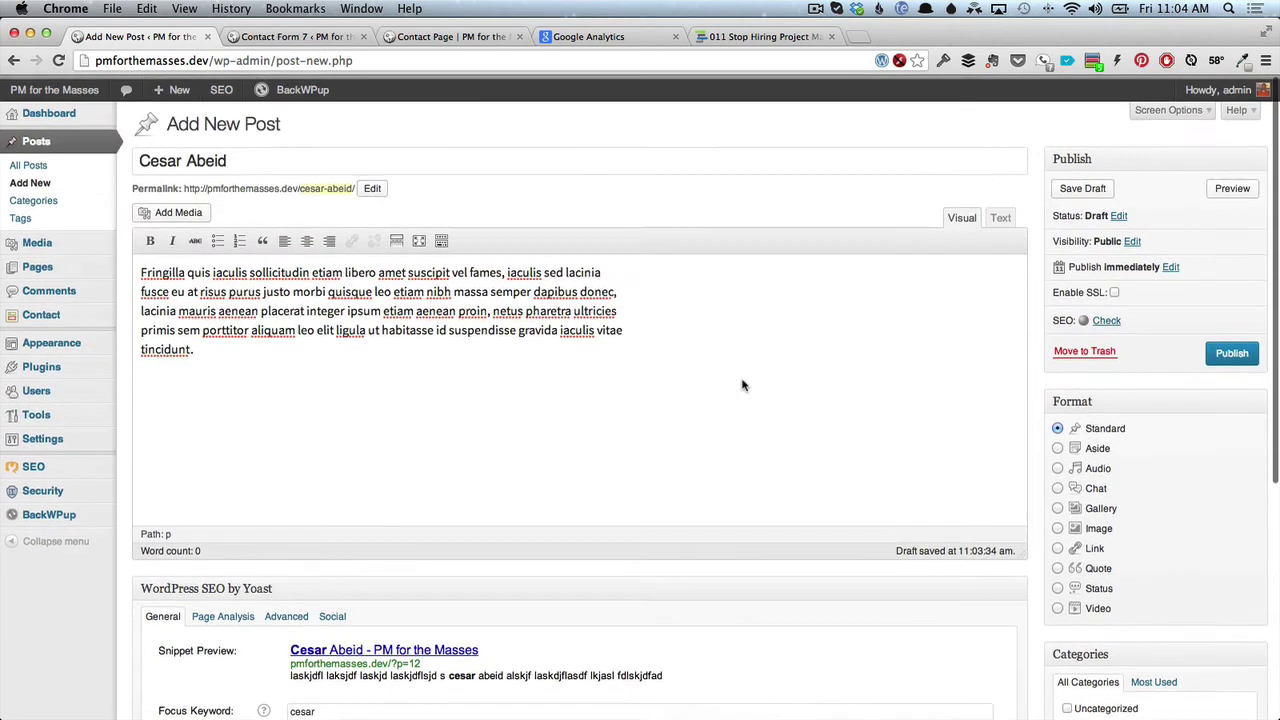
left_click(1231, 351)
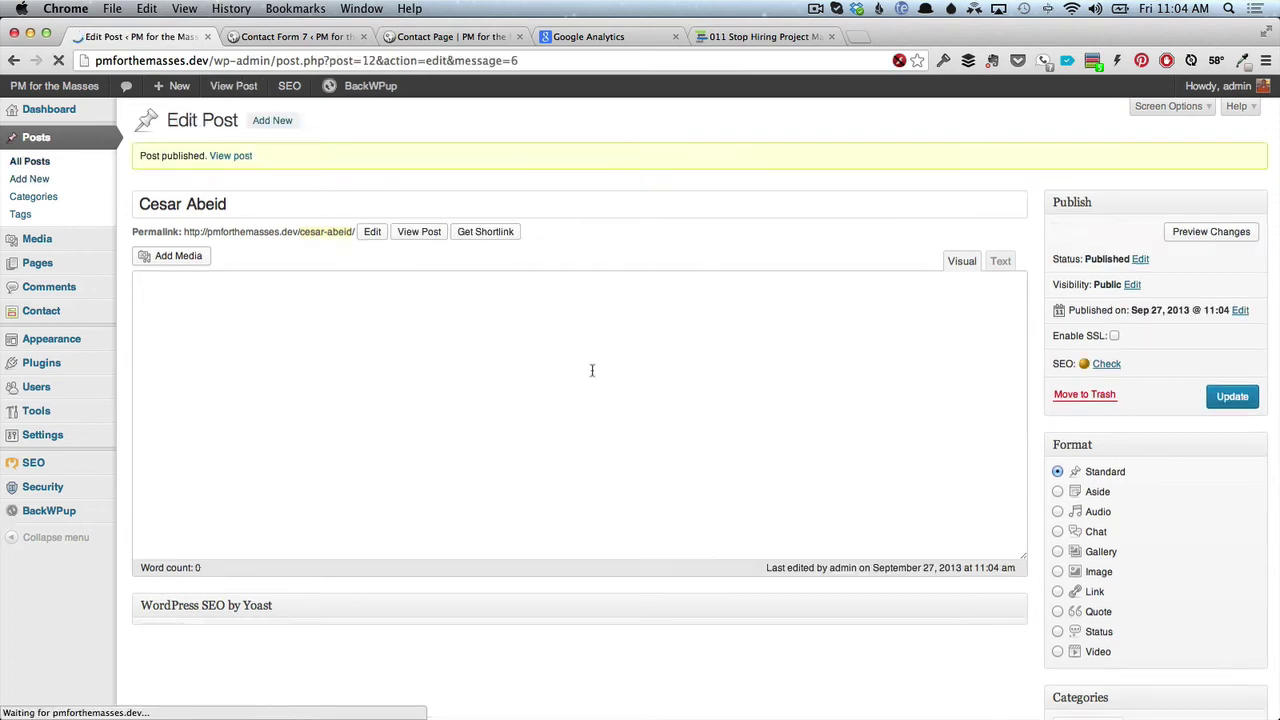
Add a new paragraph 'cesar' to the post body and update the post.
scroll(559, 399, "down", 5)
scroll(559, 399, "down", 1)
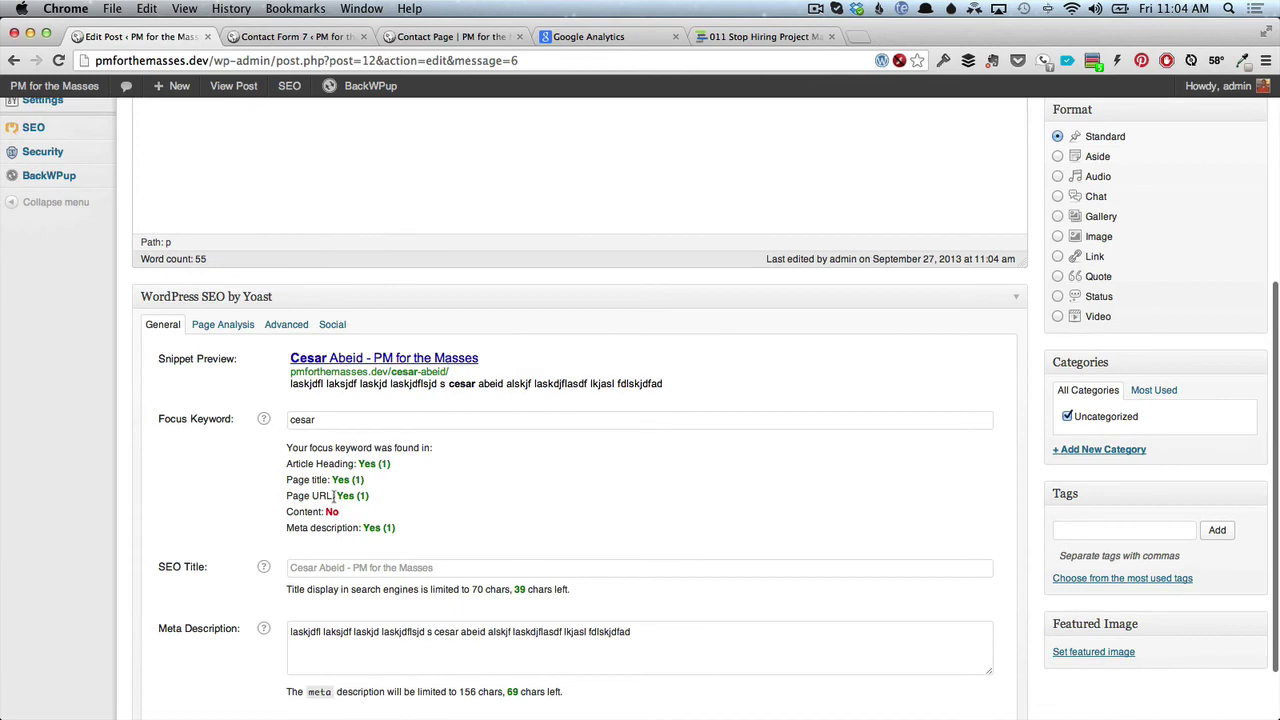
scroll(328, 512, "up", 6)
left_click(389, 453)
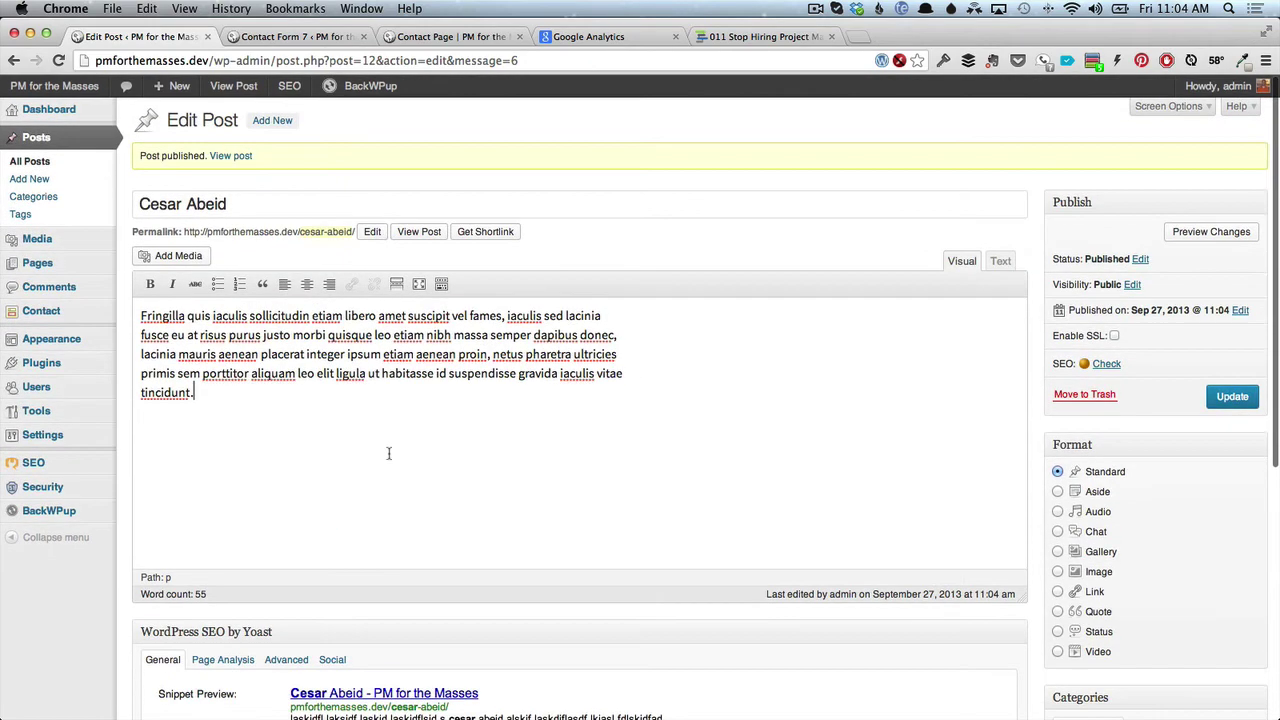
key("Return")
key("Return")
type("c")
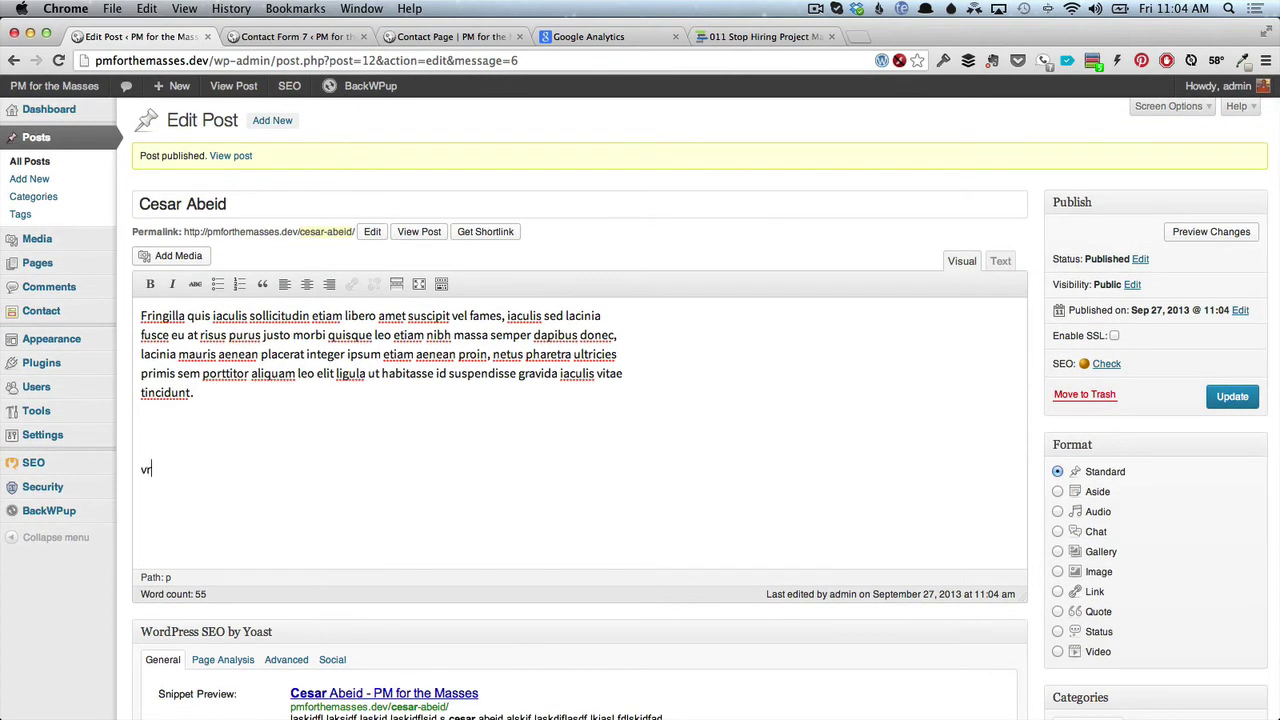
type("esar")
left_click(1217, 398)
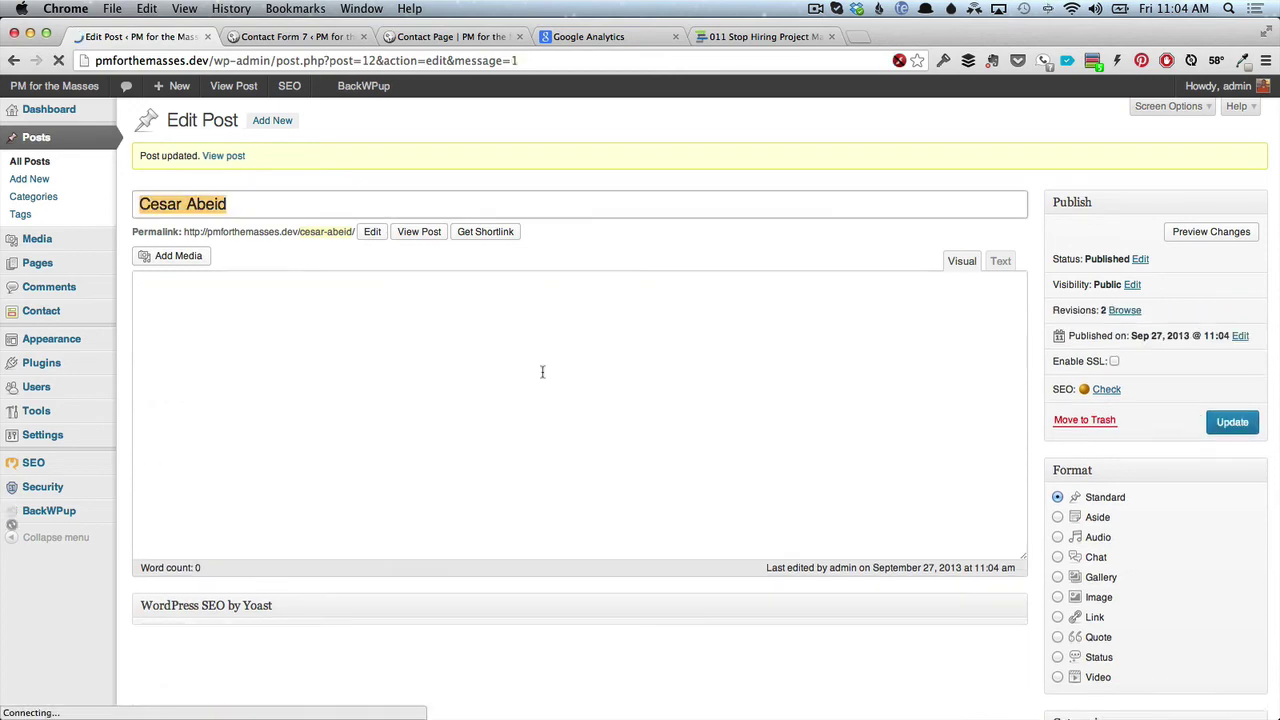
Review the Yoast keyword checks, then switch to the live Contact Page.
scroll(543, 377, "down", 5)
scroll(543, 377, "down", 1)
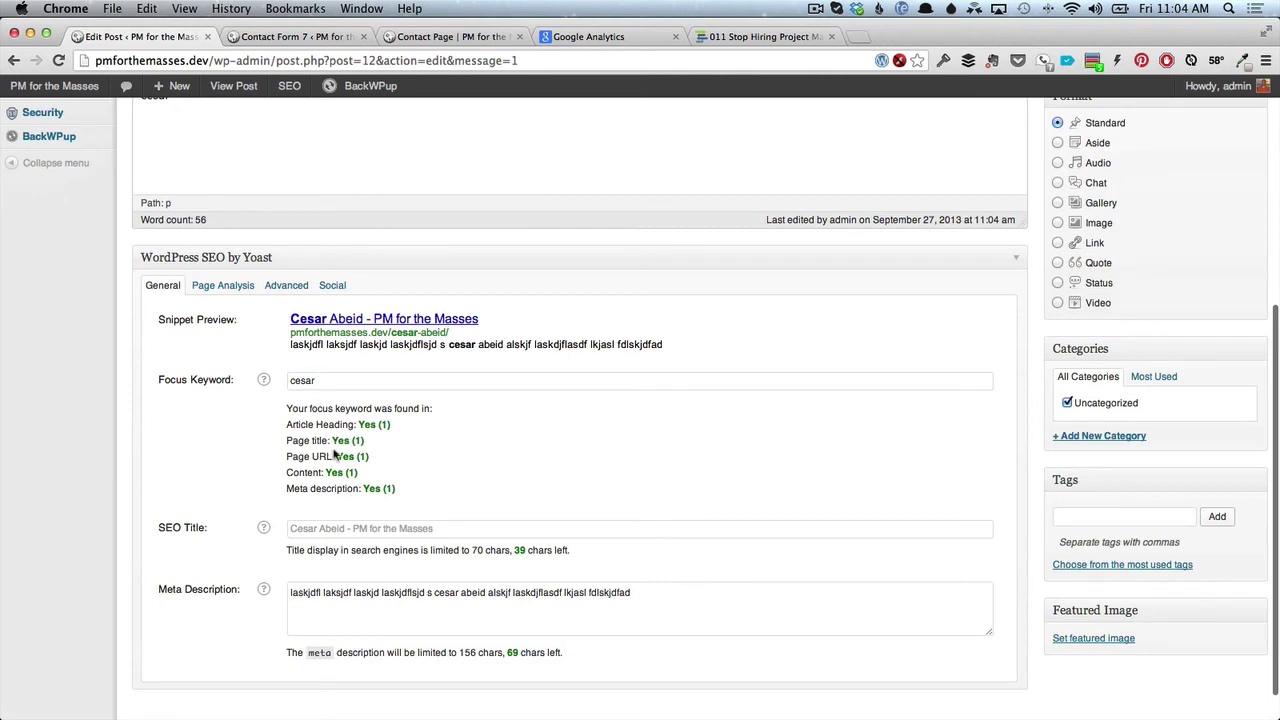
scroll(333, 453, "up", 5)
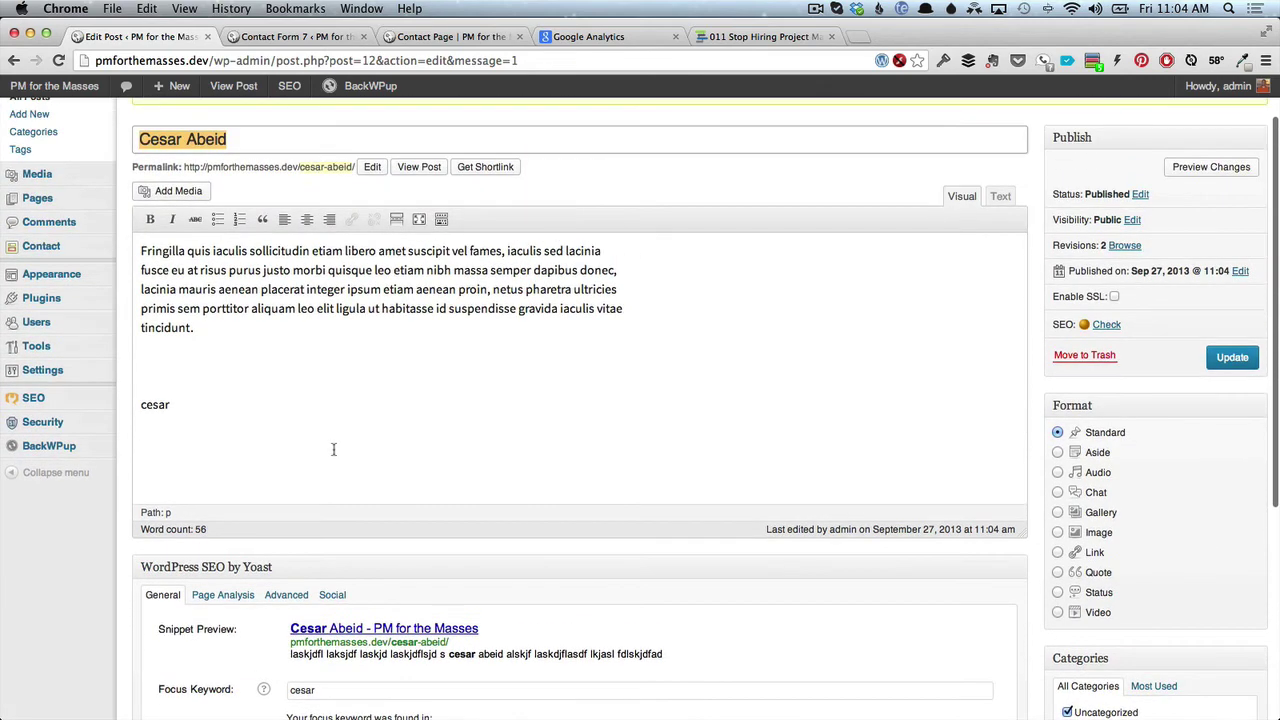
scroll(333, 449, "down", 3)
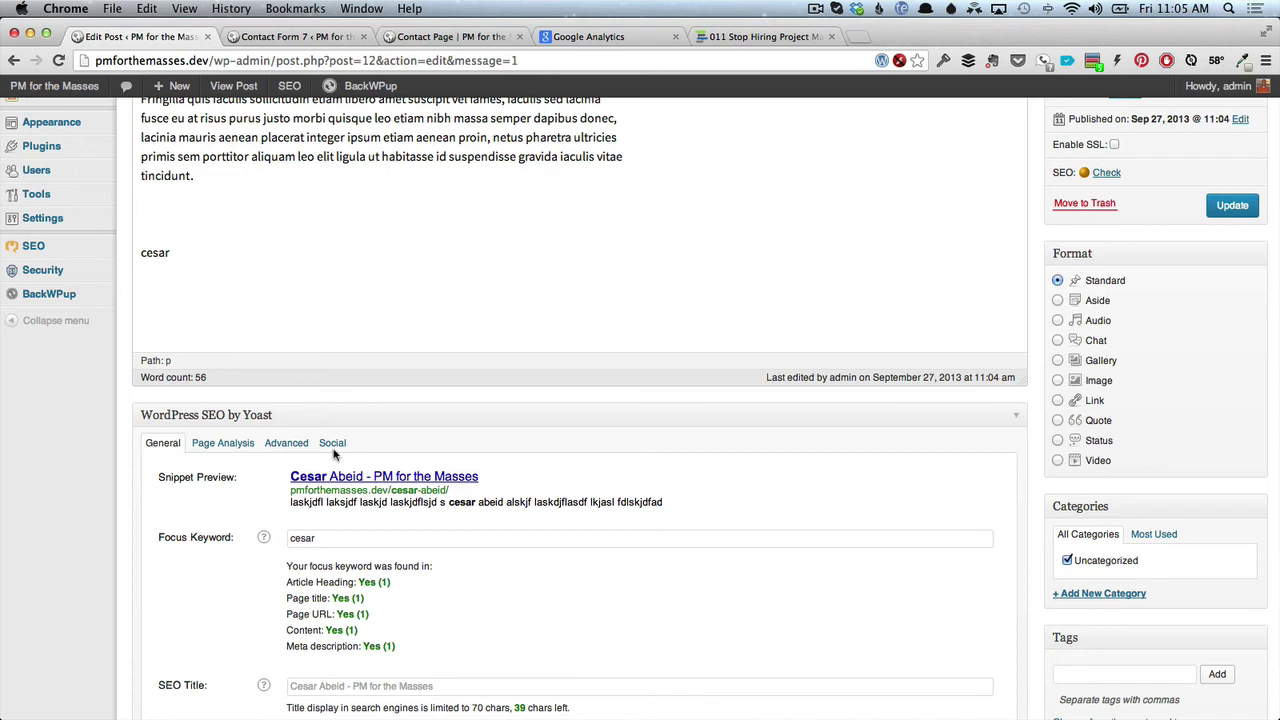
left_click(437, 40)
scroll(234, 357, "up", 5)
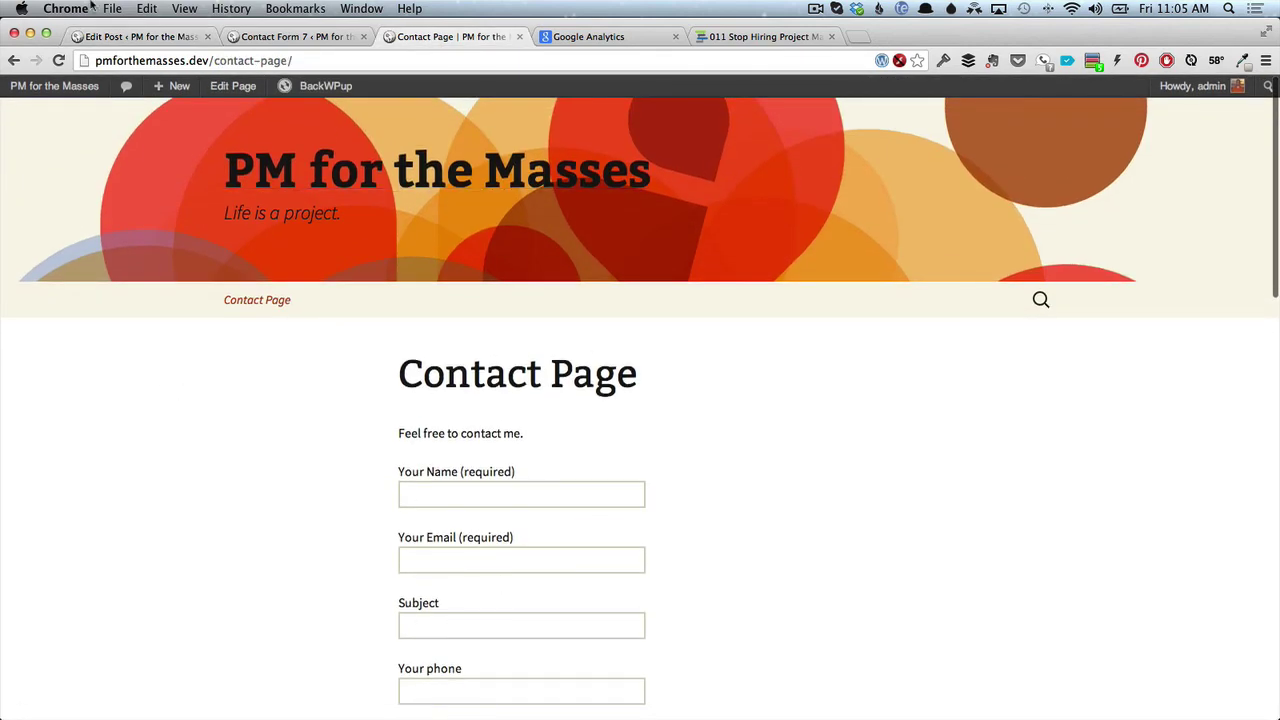
Return to the post editor and go to Appearance > Themes.
left_click(107, 38)
scroll(40, 360, "up", 10)
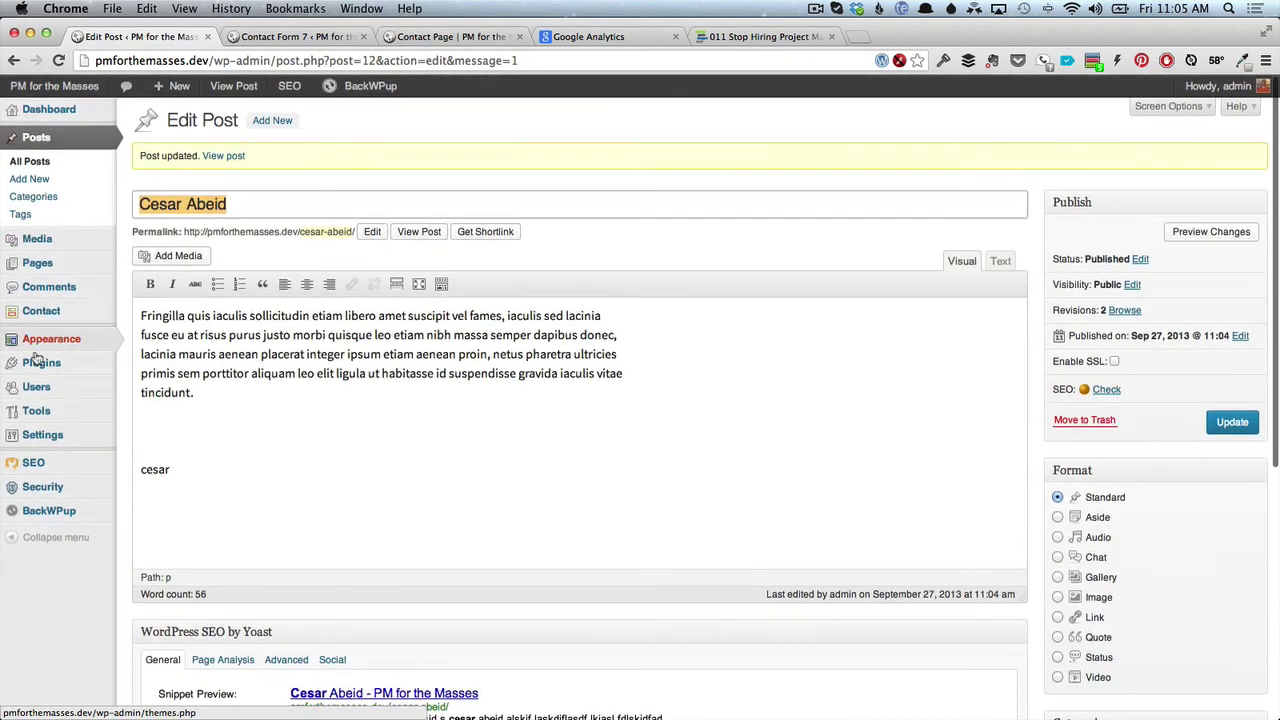
mouse_move(40, 343)
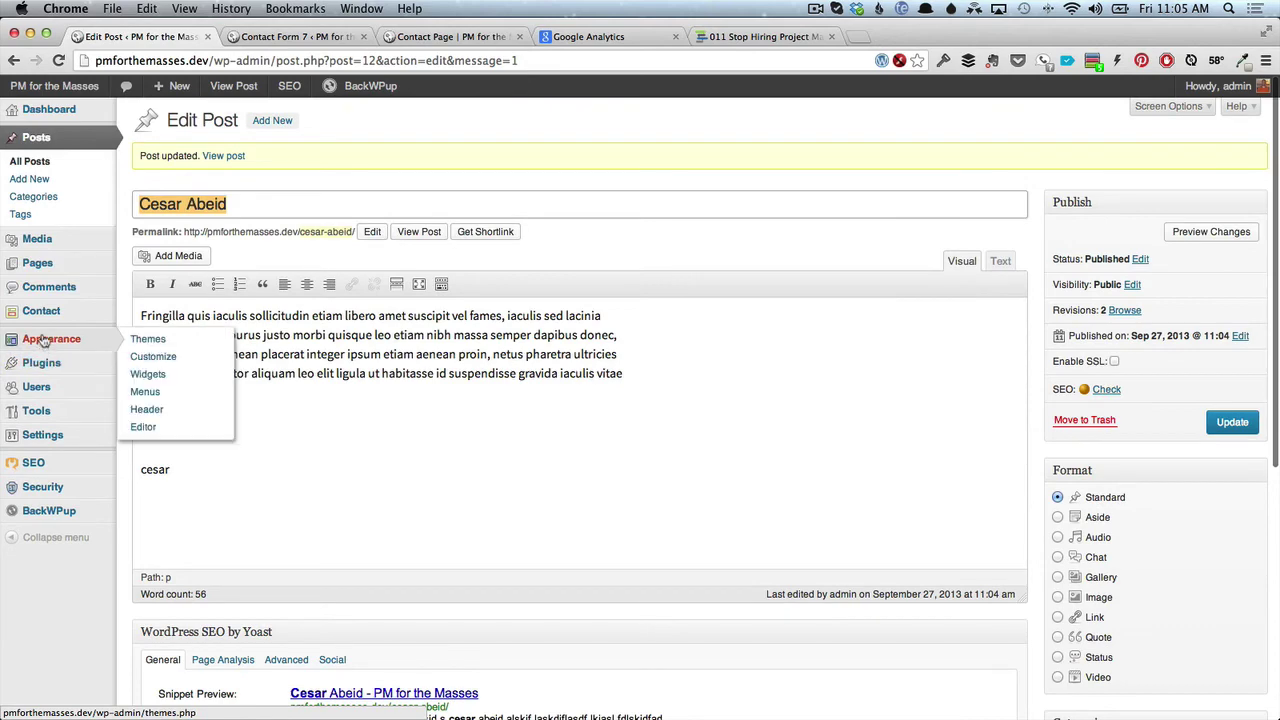
left_click(147, 346)
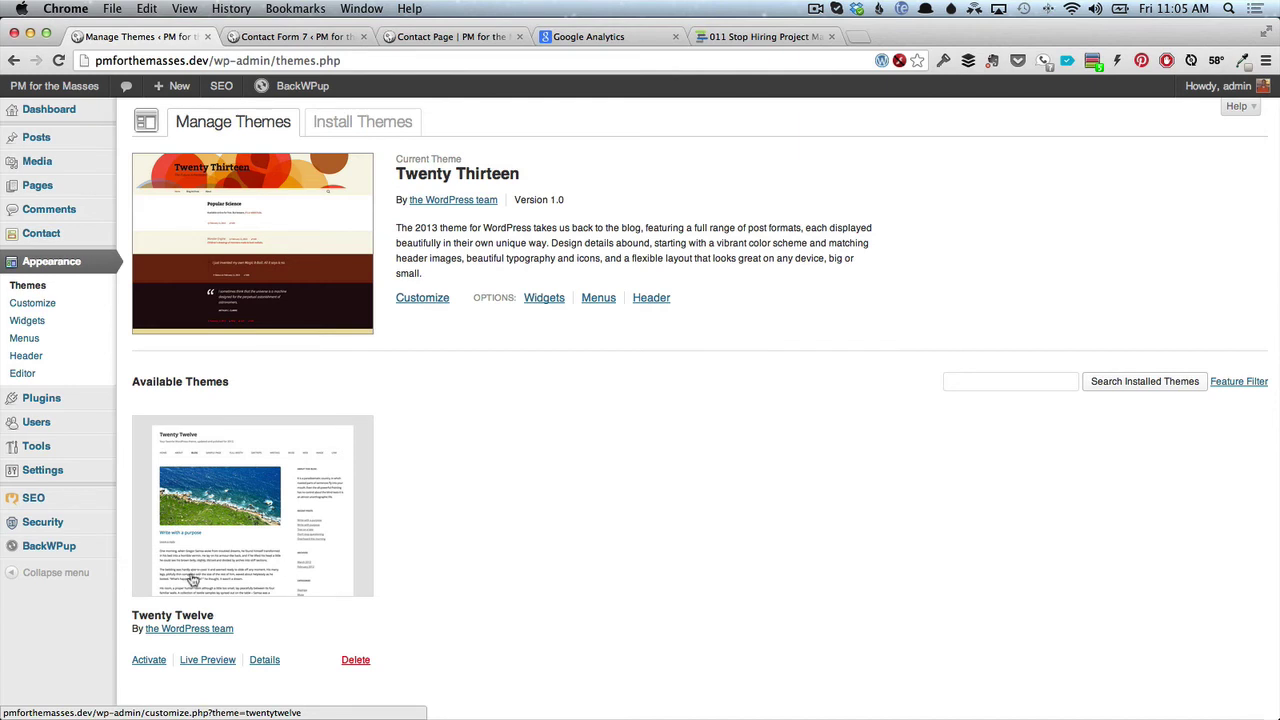
Filter installable themes by Red, Flexible Width and Holiday, then install Airmail - par Avion.
left_click(360, 122)
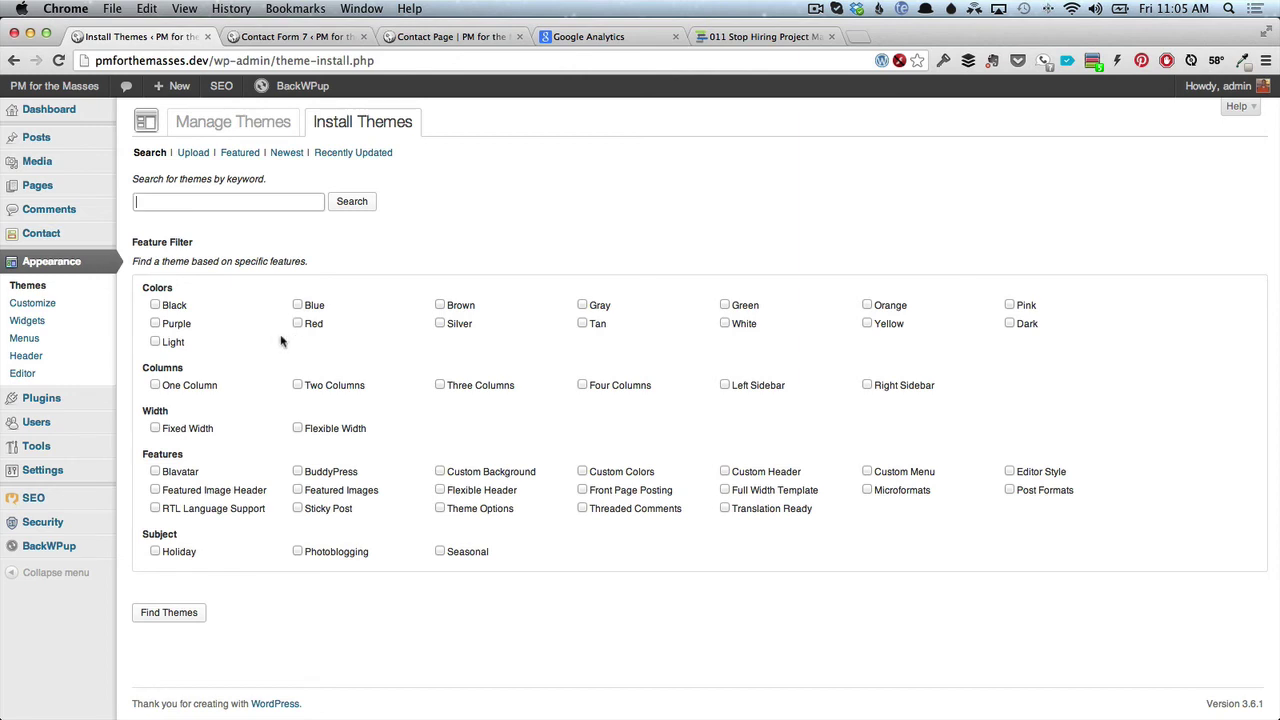
left_click(297, 323)
left_click(297, 428)
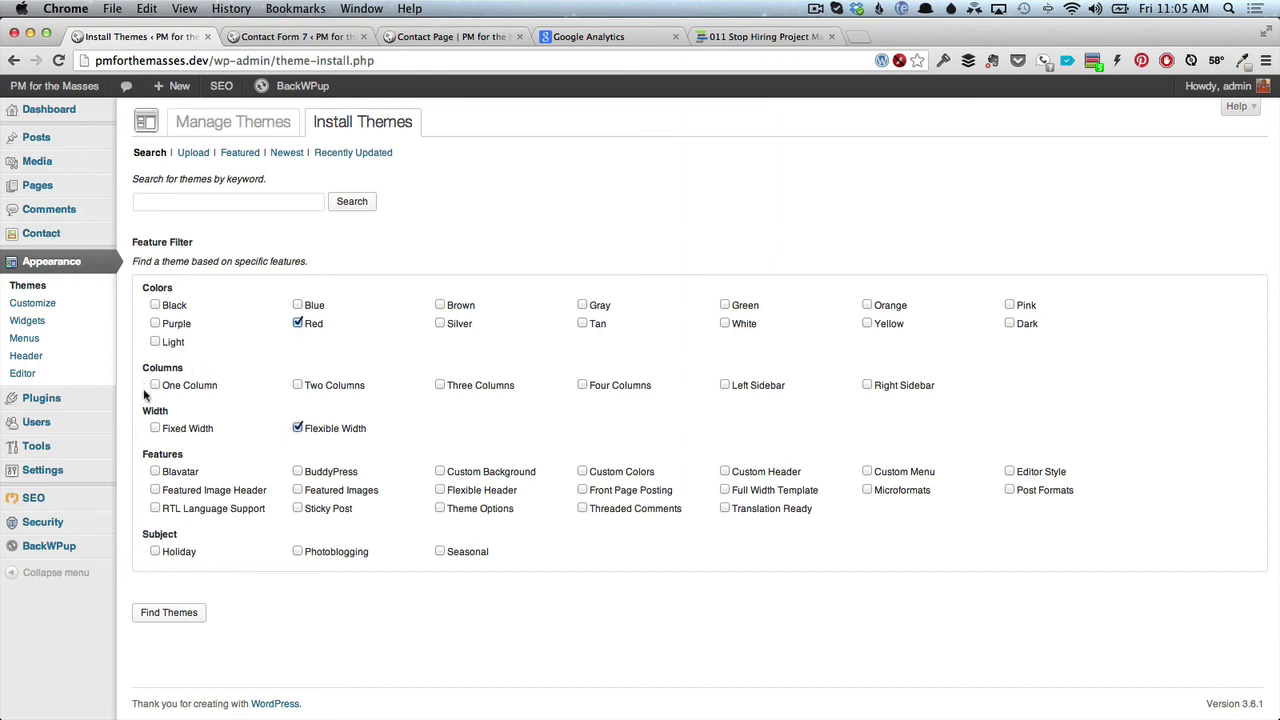
left_click(155, 552)
left_click(170, 614)
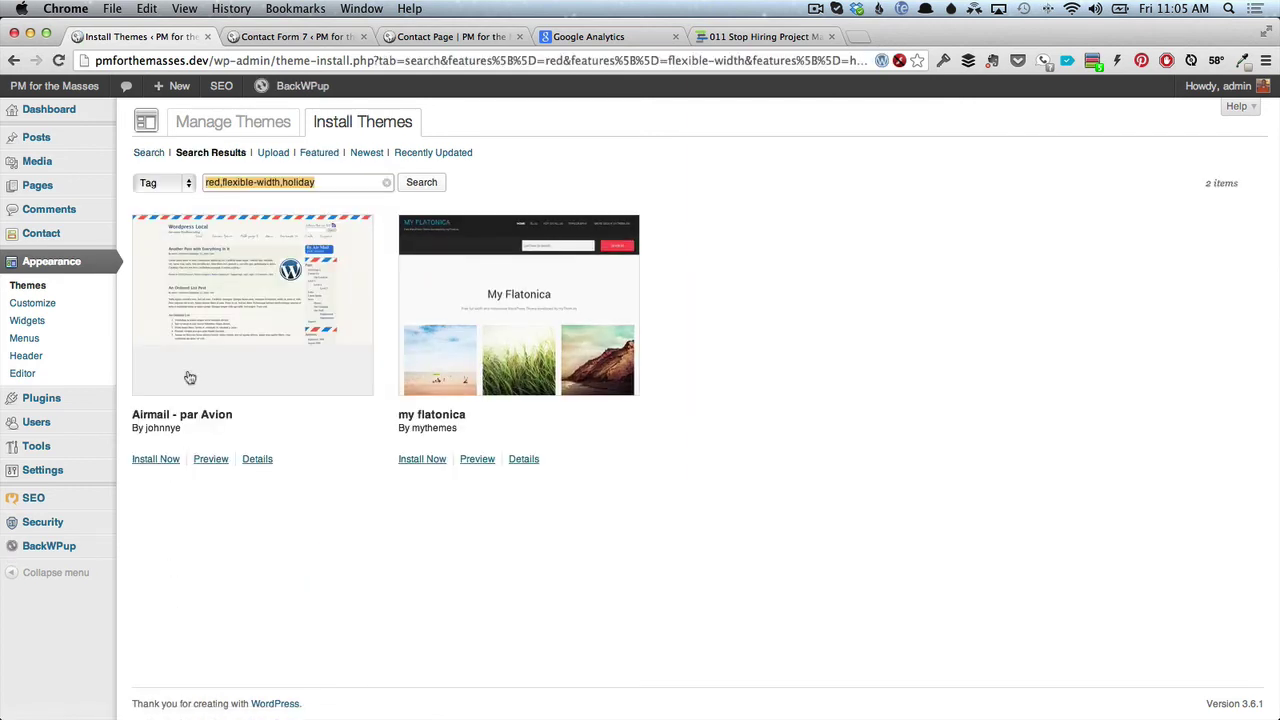
left_click(163, 459)
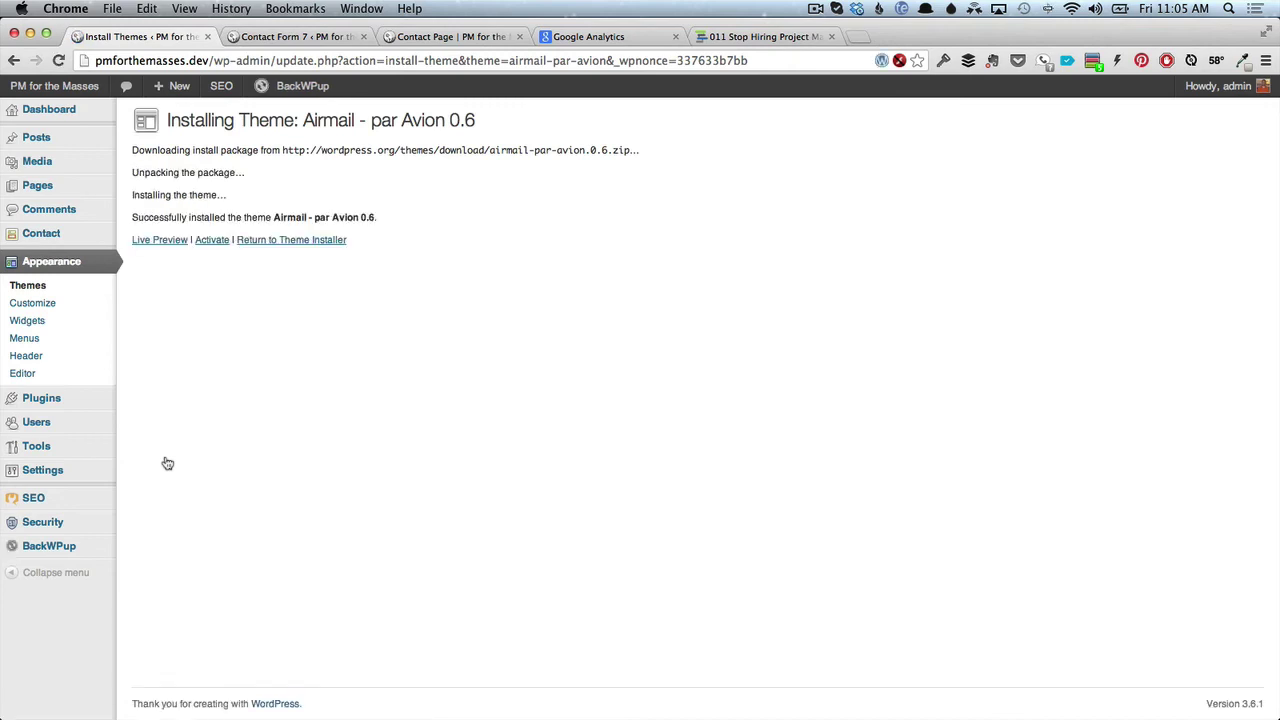
Preview Airmail - par Avion, cancel, activate it, and return to the Contact Page.
left_click(163, 243)
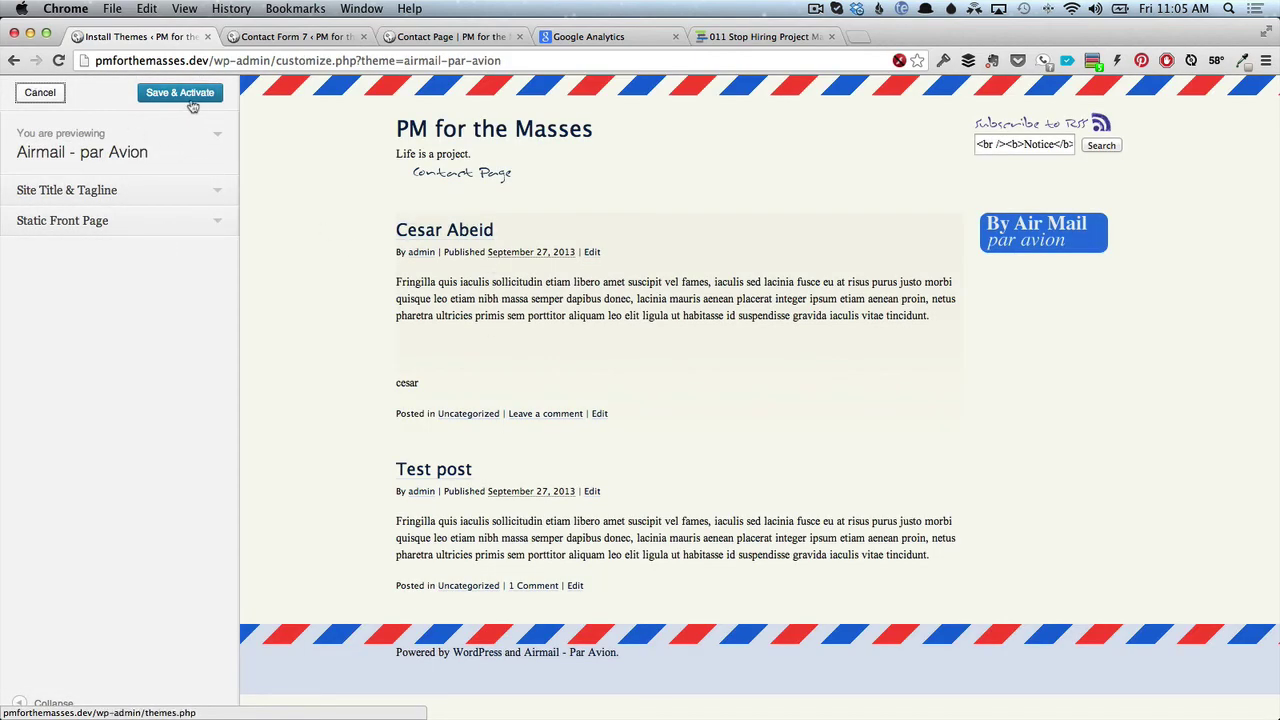
left_click(35, 92)
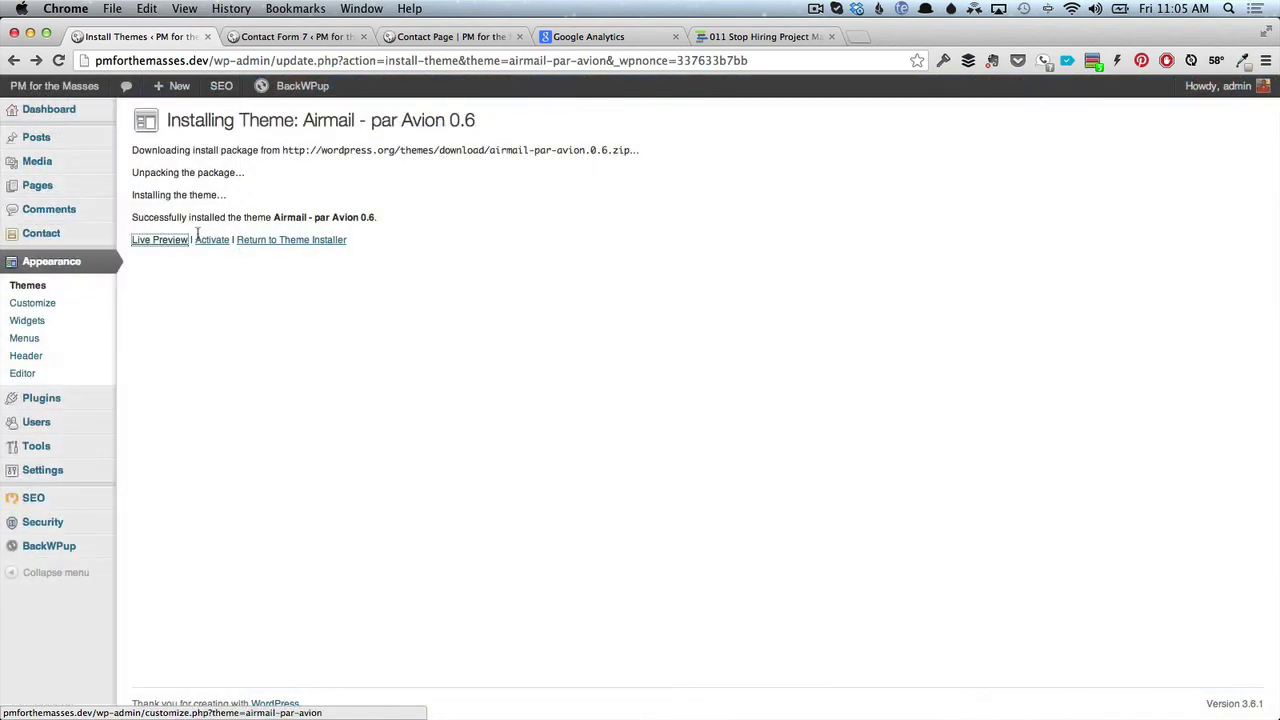
left_click(216, 241)
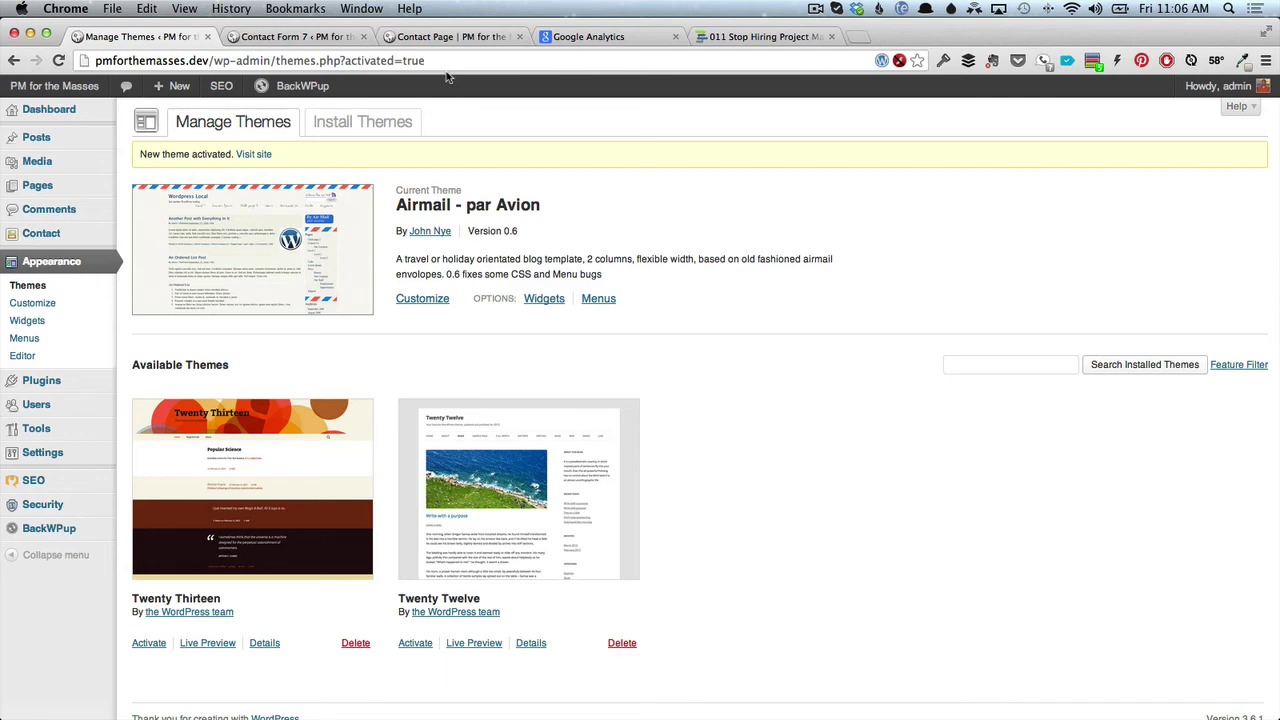
left_click(443, 36)
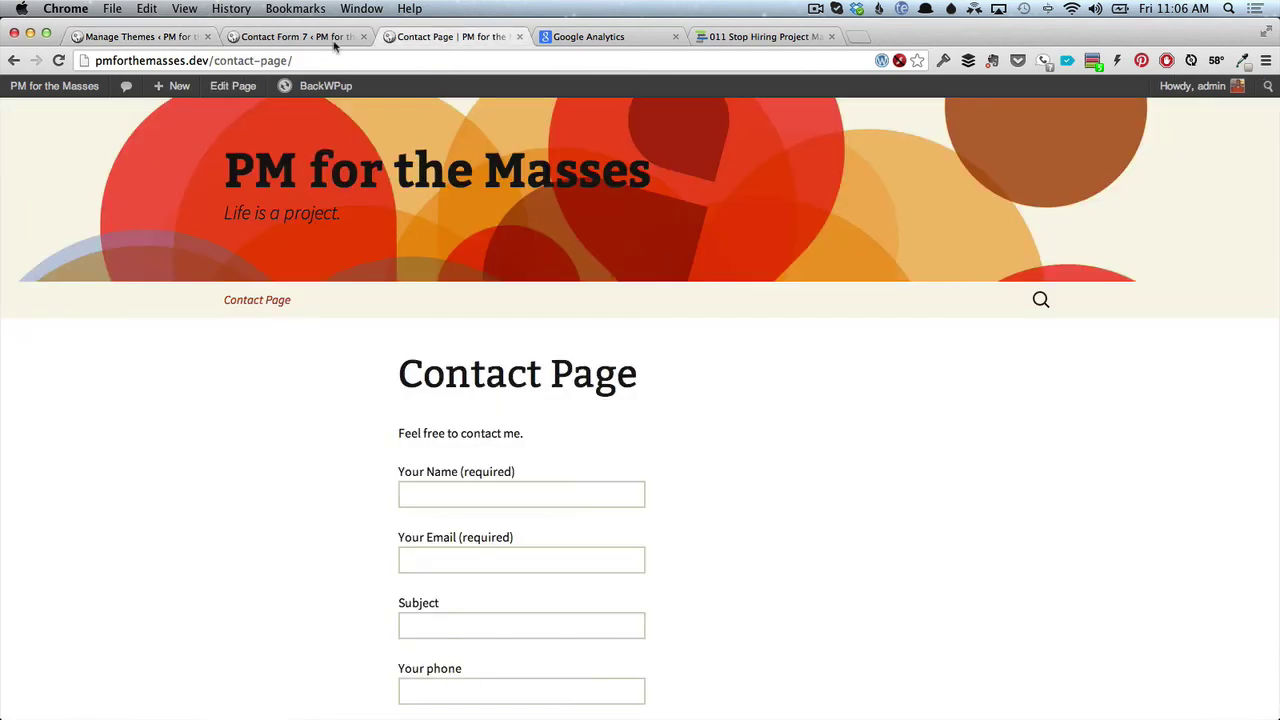
Reload the Contact Page and check it in the Airmail - par Avion design, including sidebar widgets.
left_click(58, 60)
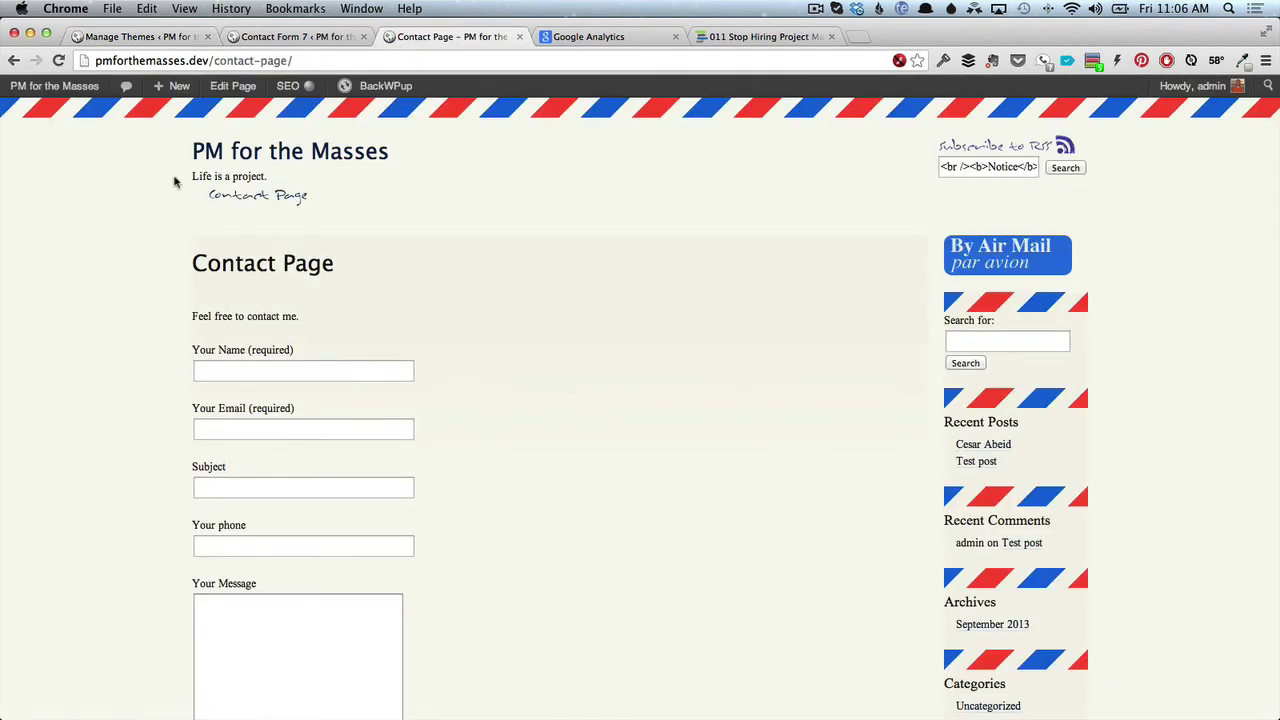
scroll(205, 262, "down", 5)
scroll(205, 262, "up", 5)
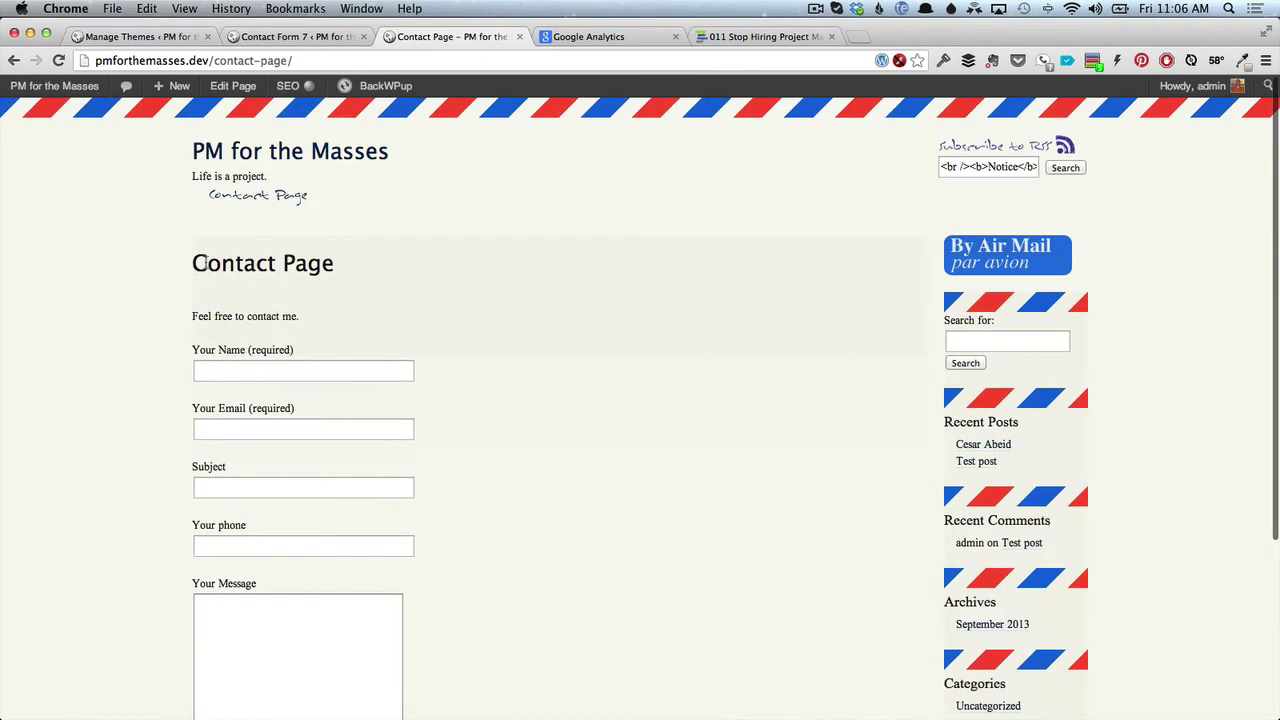
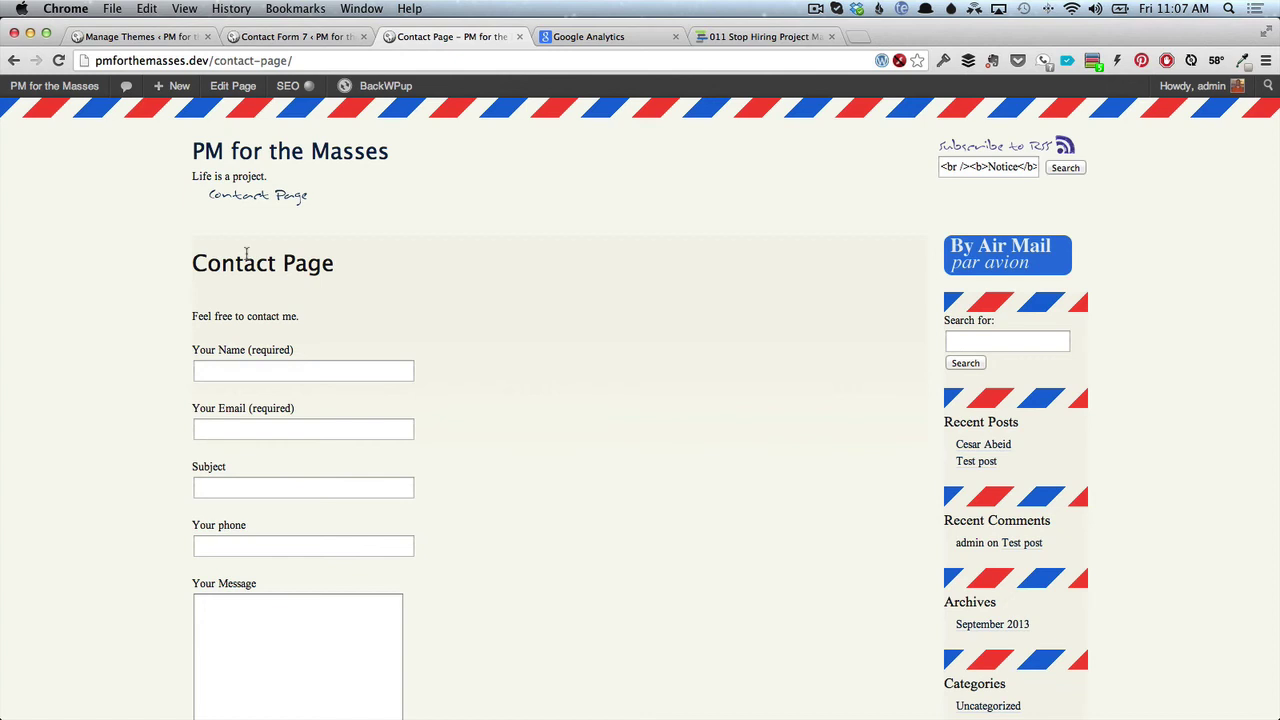
Switch to the Manage Themes tab, then go to the Installed Plugins list.
left_click(119, 36)
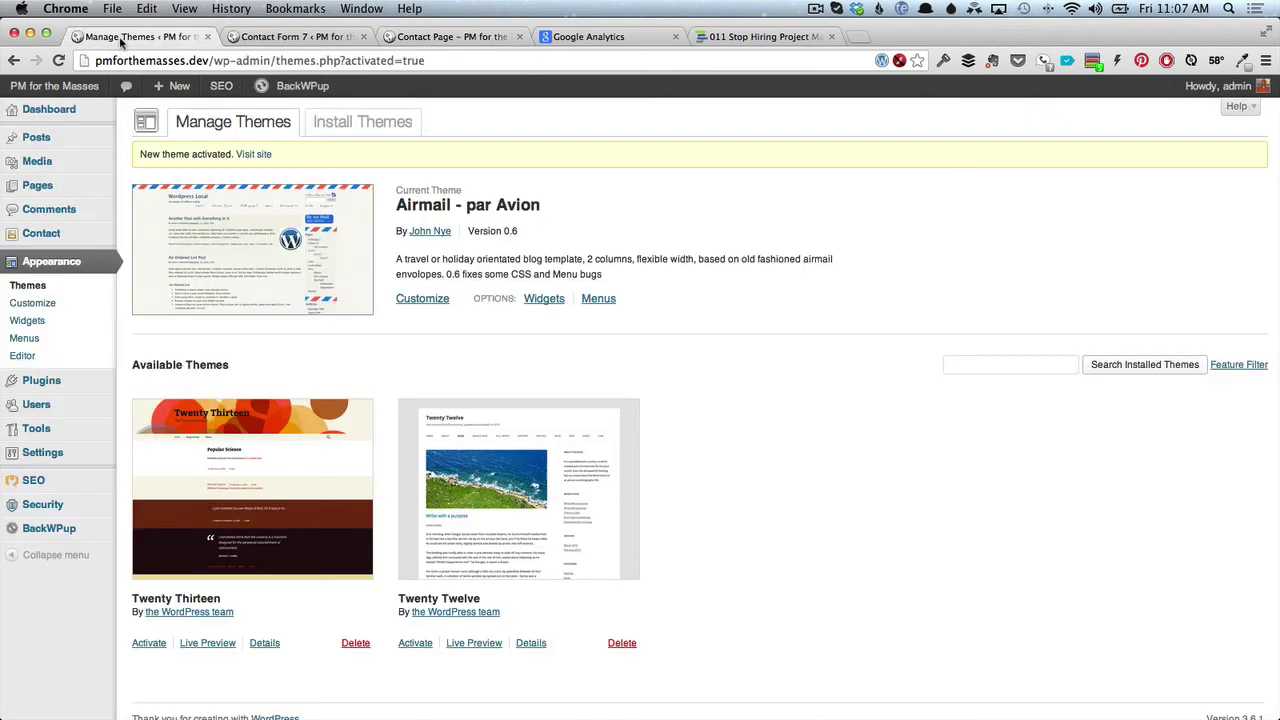
mouse_move(94, 380)
left_click(147, 385)
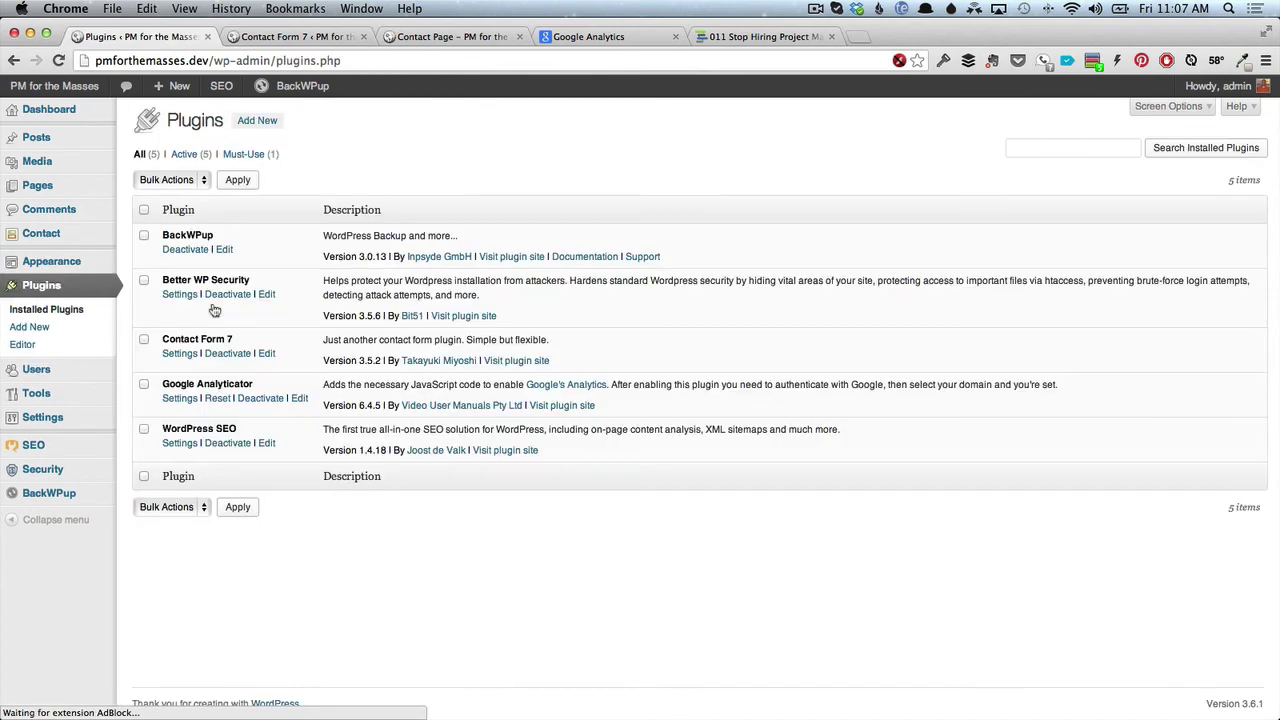
Search new plugins for 'simple press', then 'simplepress', and finally 'bbpress'.
left_click(255, 121)
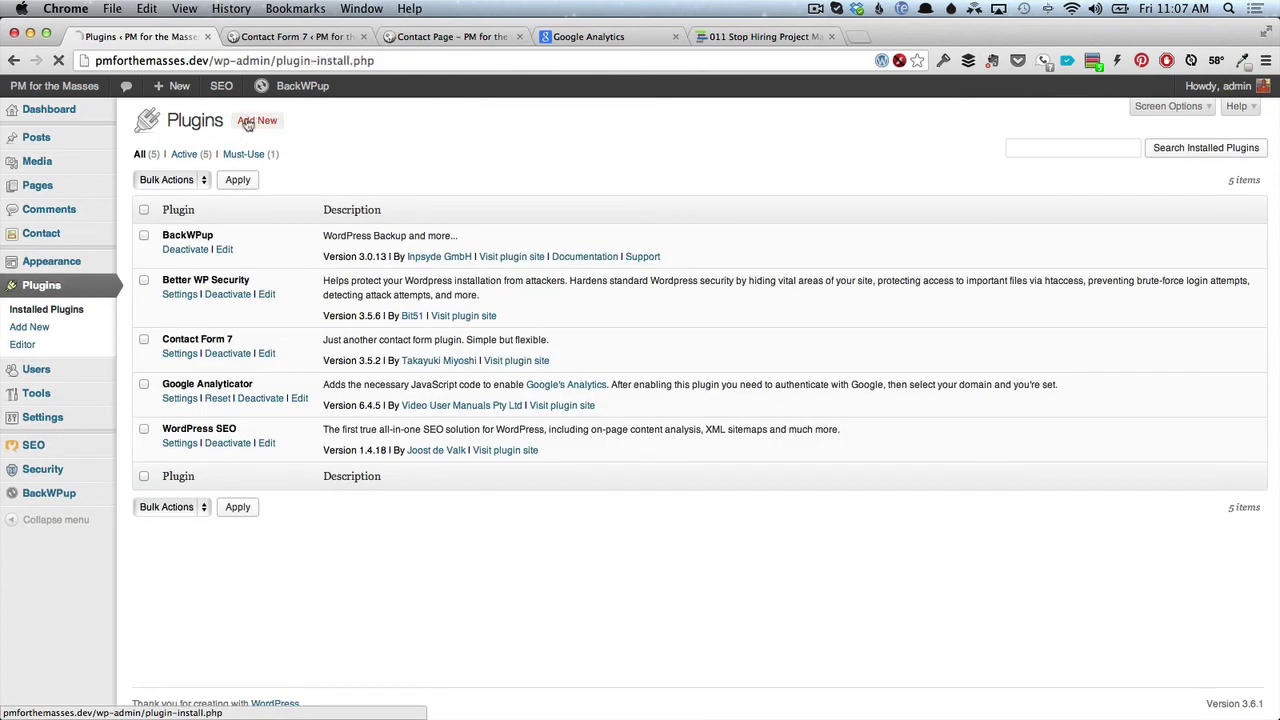
type("simple press")
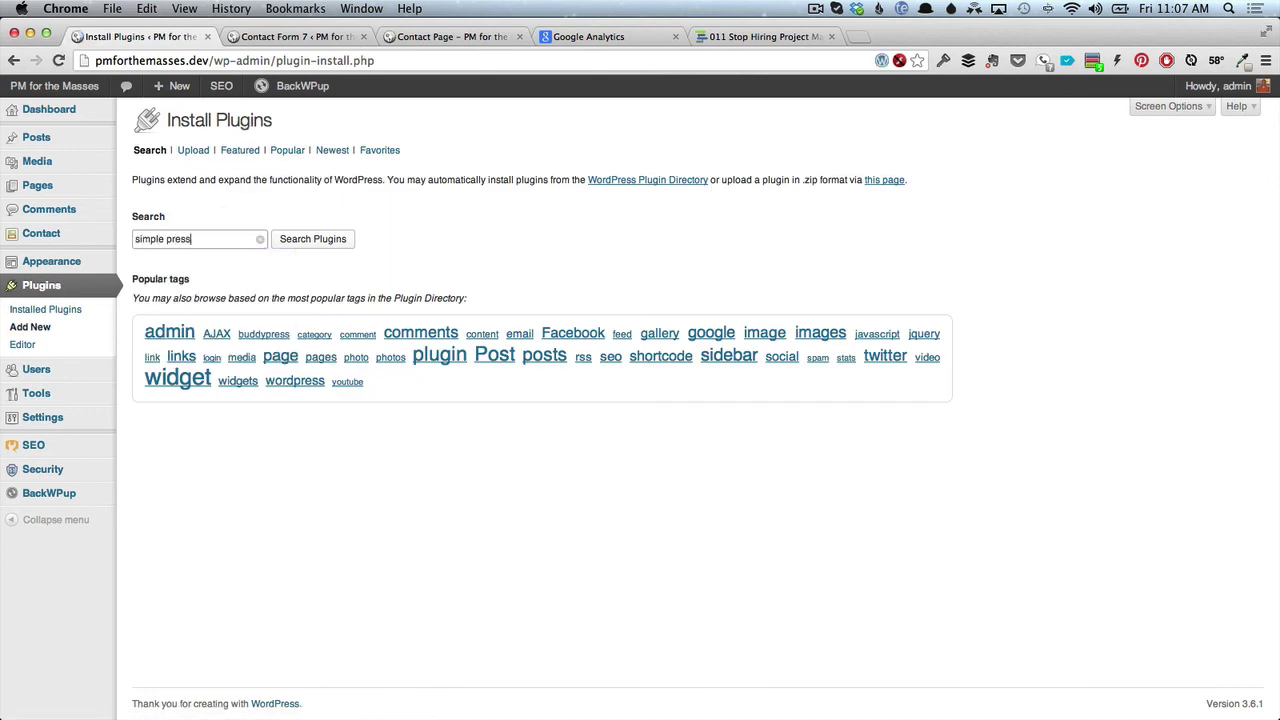
key("Return")
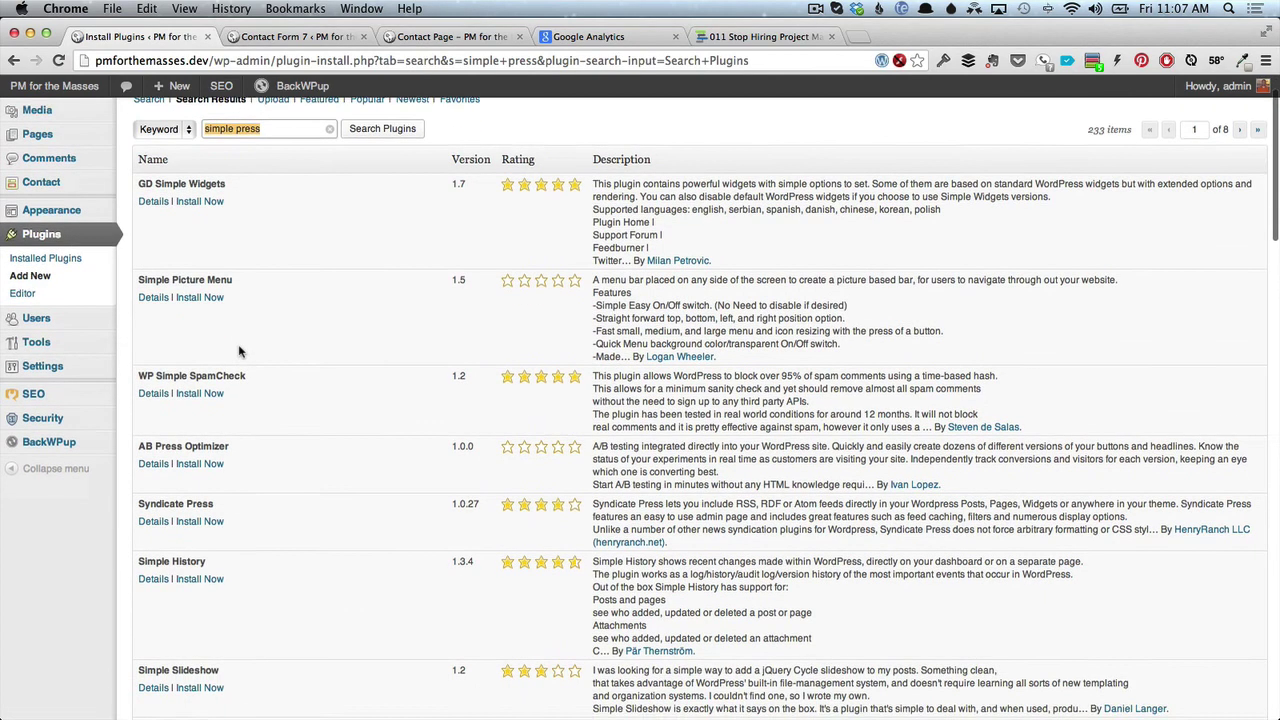
left_click(233, 180)
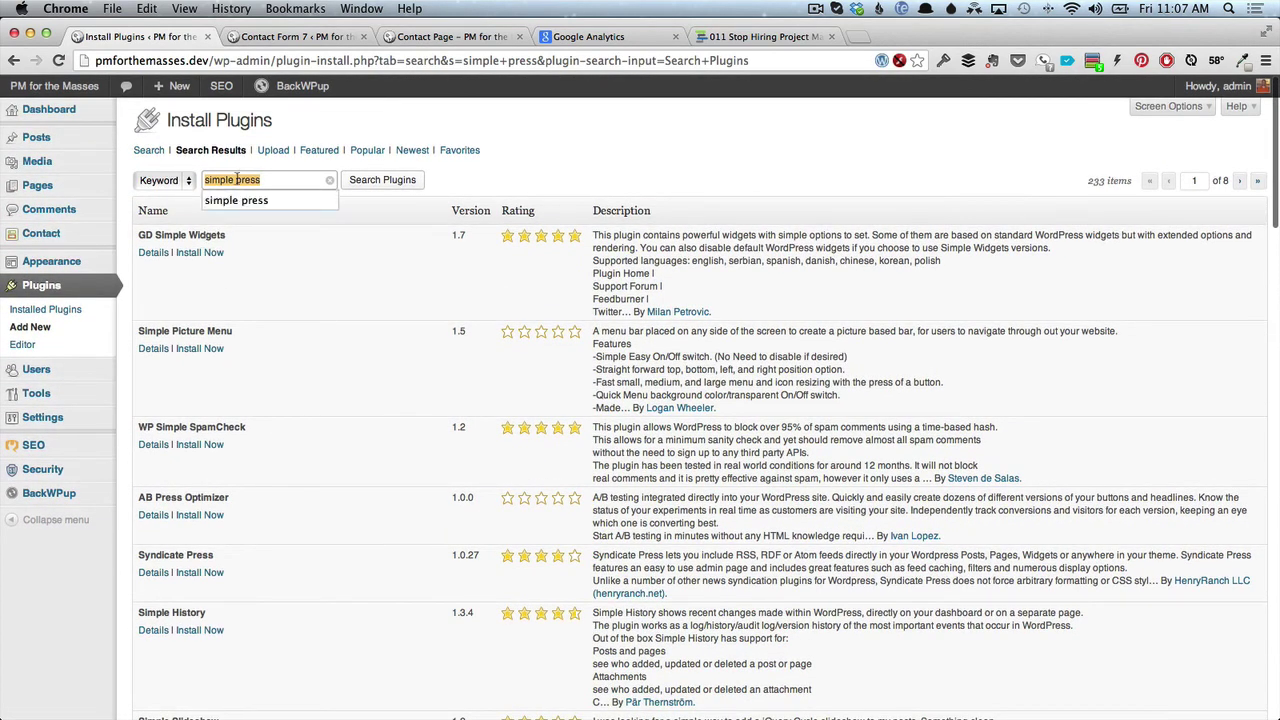
key("BackSpace")
key("Return")
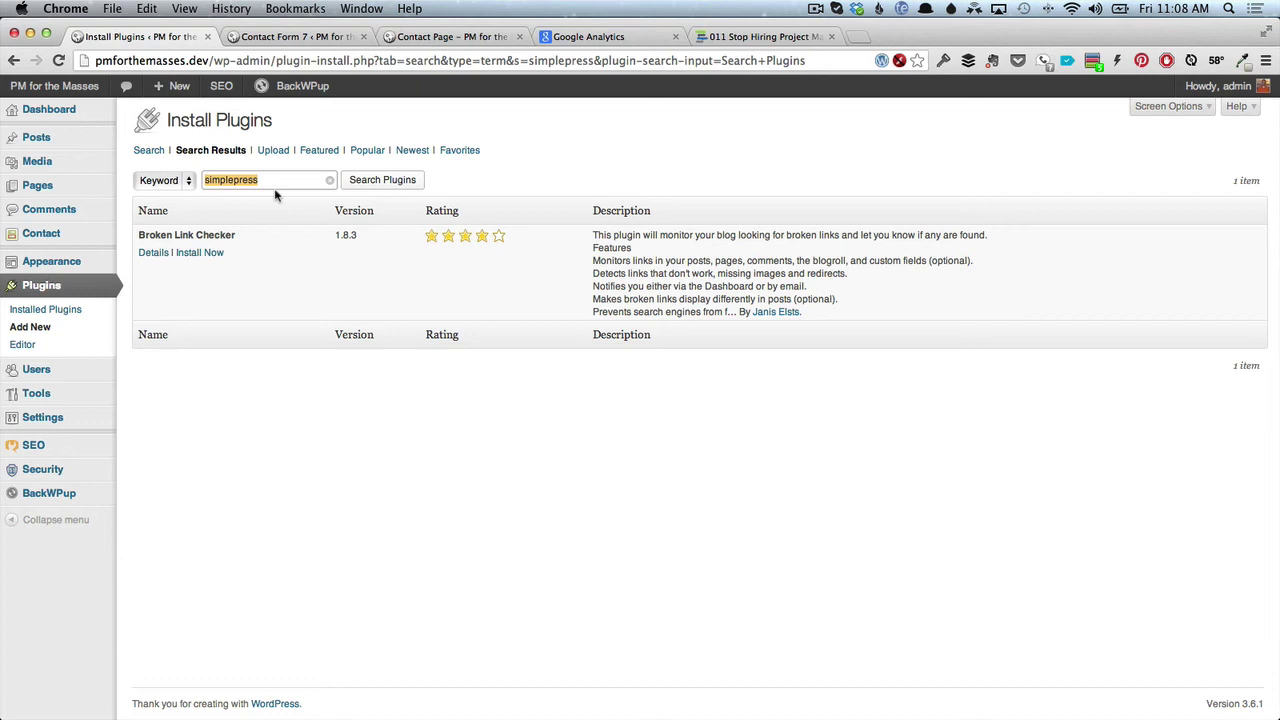
type("bbpress")
key("Return")
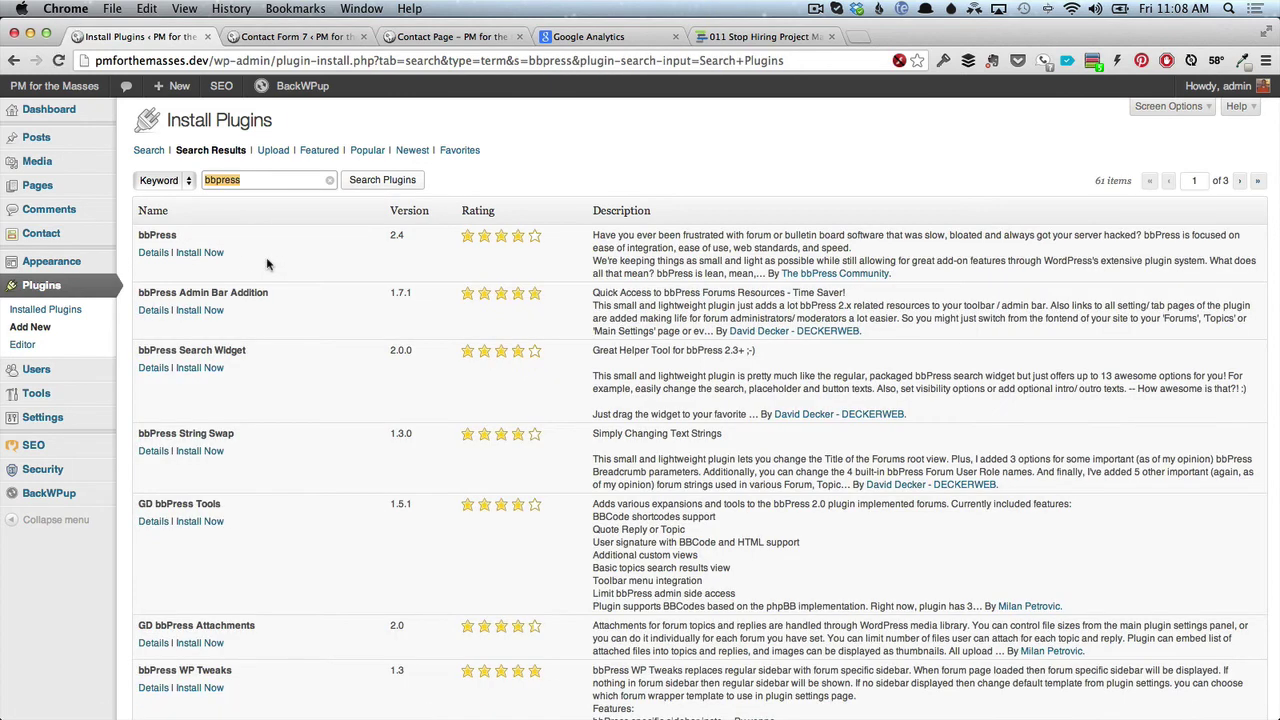
Install bbPress 2.4 from its details window and activate the plugin.
left_click(154, 253)
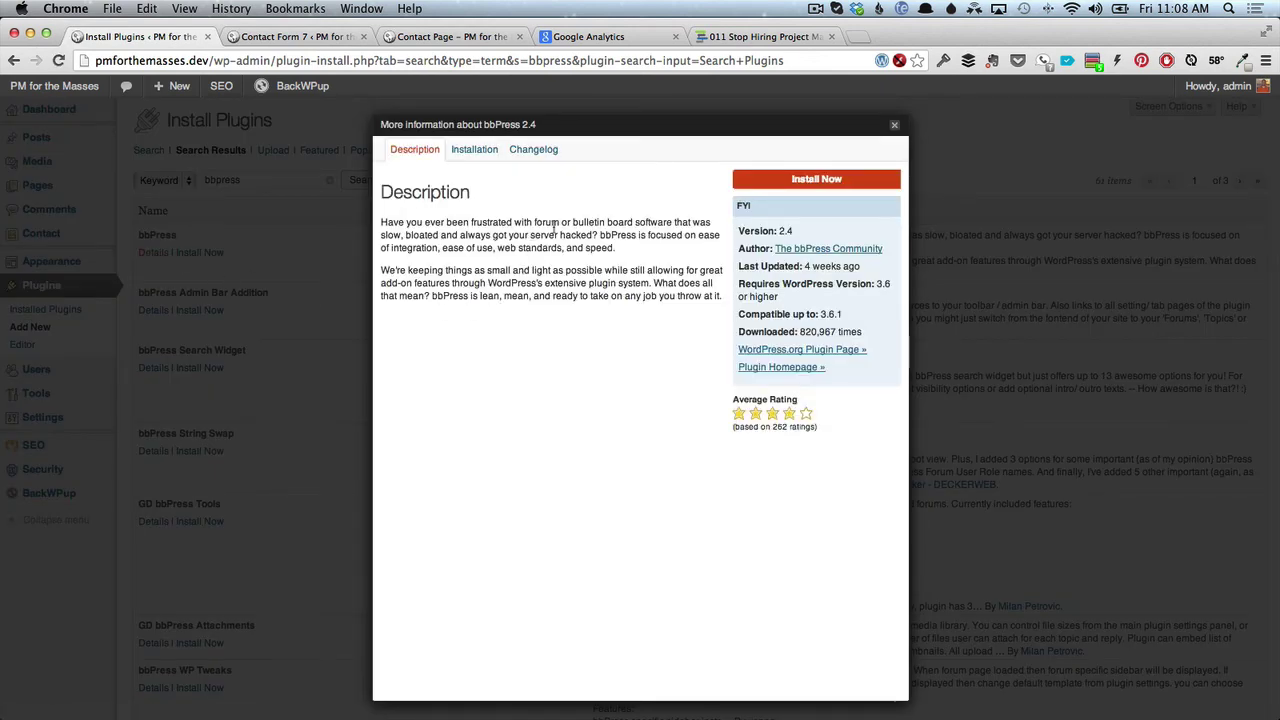
left_click(805, 180)
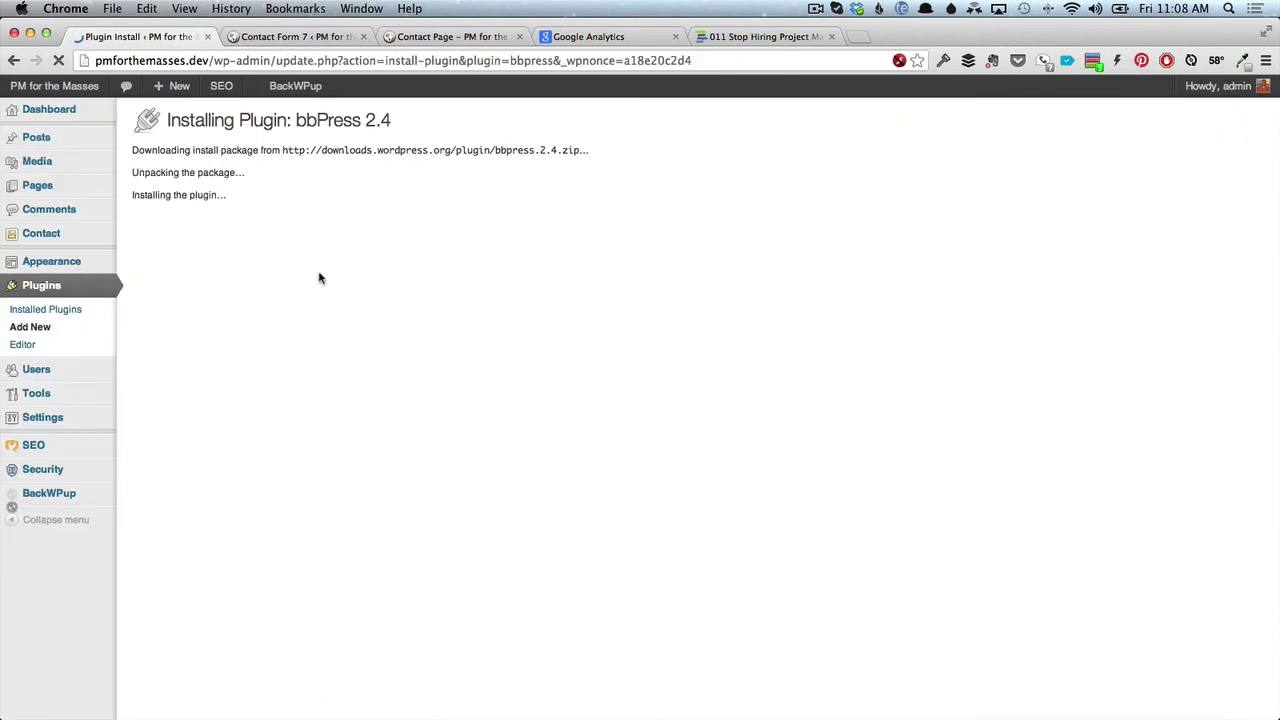
left_click(184, 241)
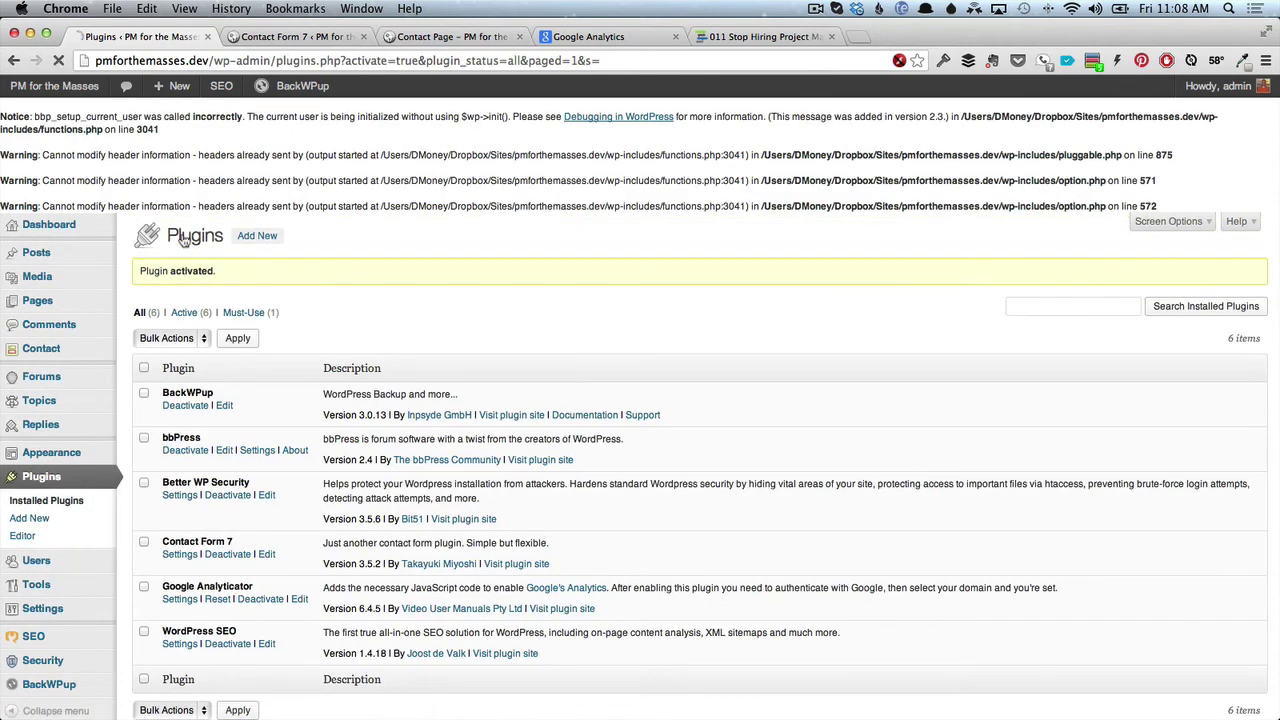
scroll(181, 418, "down", 3)
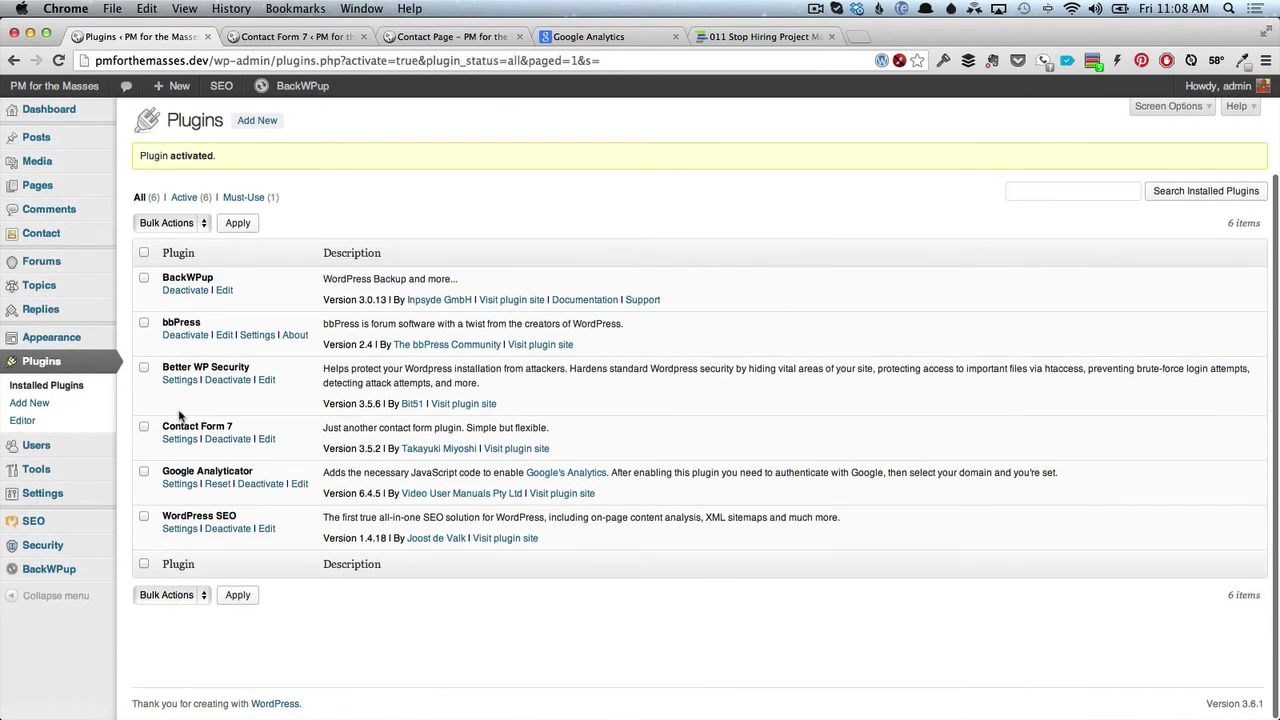
Go to Forums and start a new forum.
left_click(79, 263)
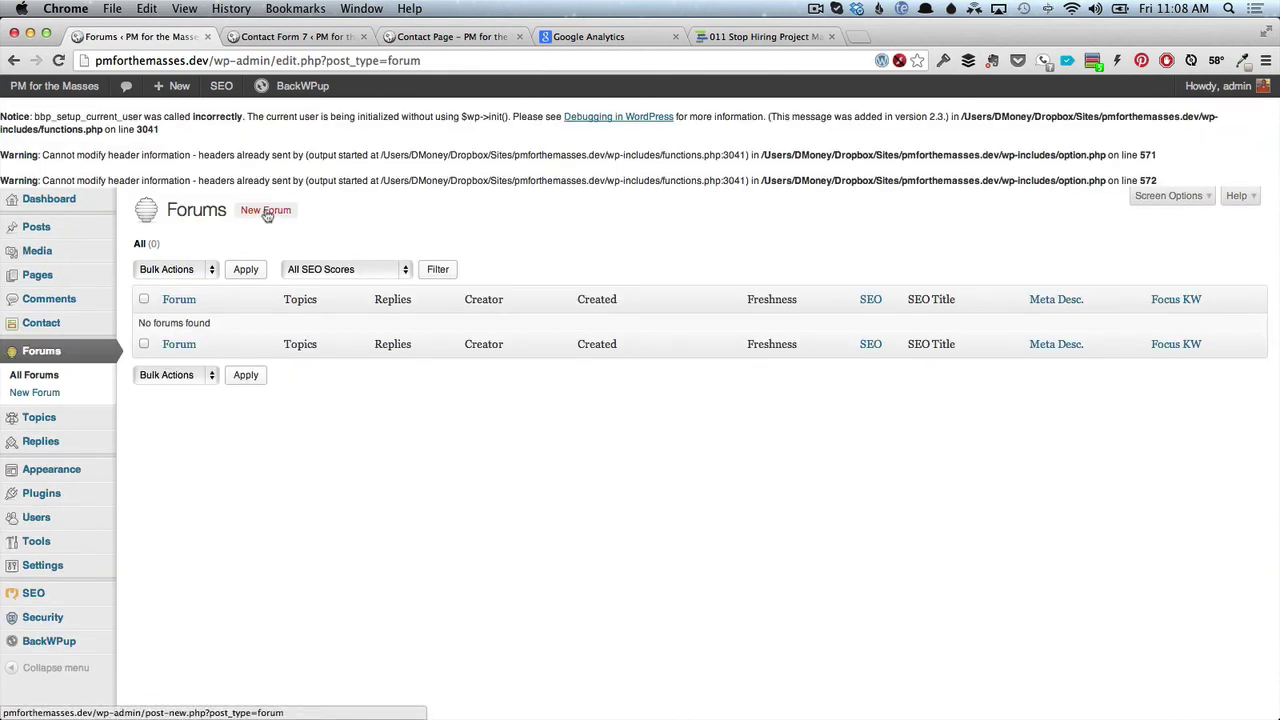
left_click(267, 213)
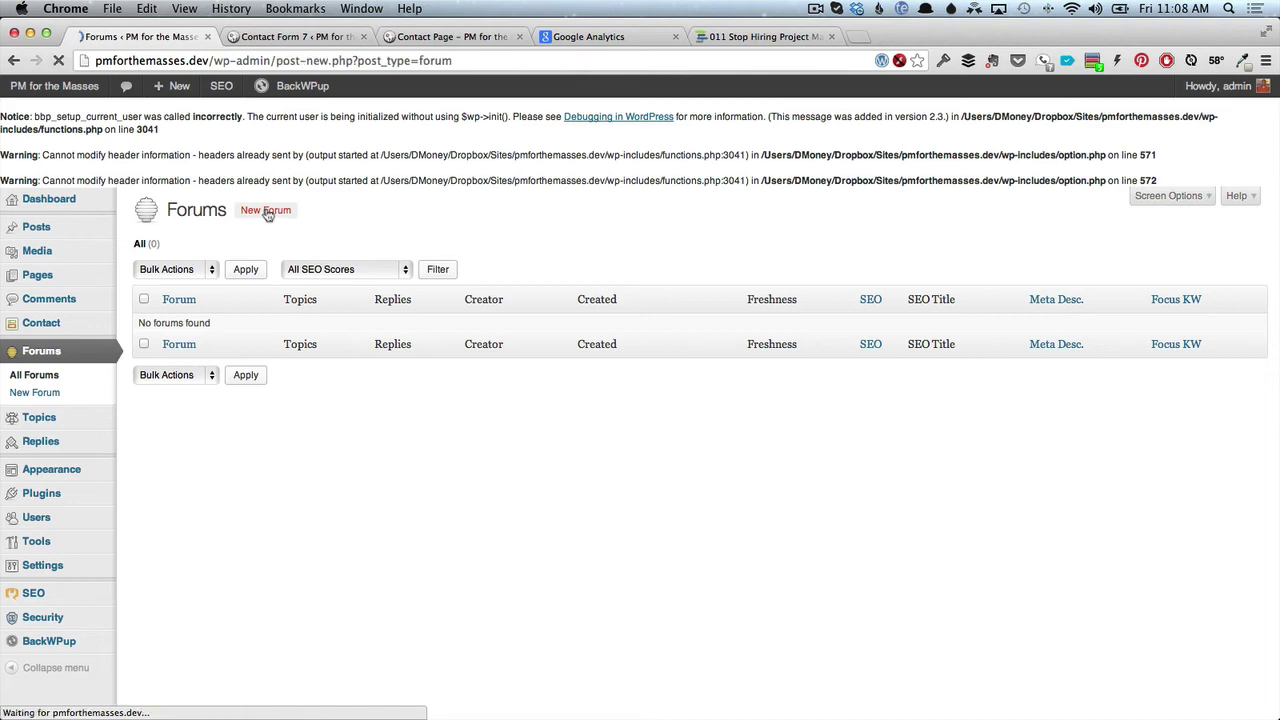
scroll(267, 213, "down", 2)
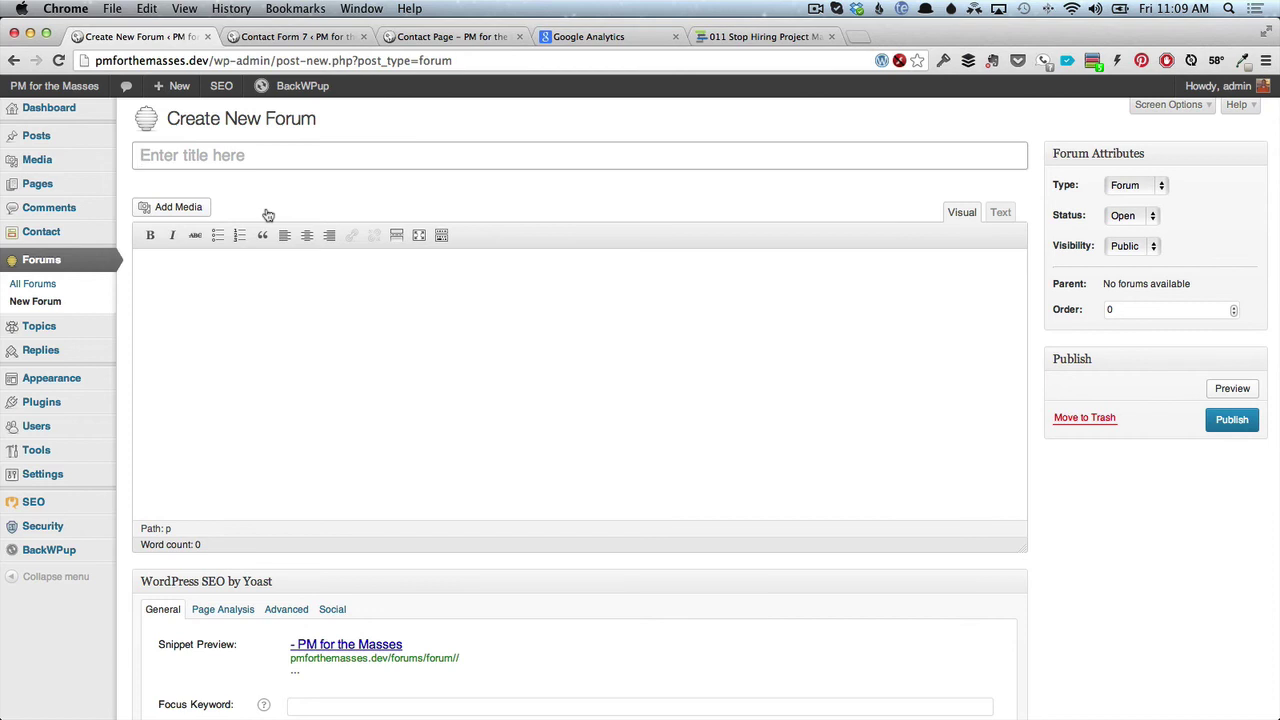
Glance at the Contact Page, then title the new forum 'Create a Forum'.
left_click(435, 37)
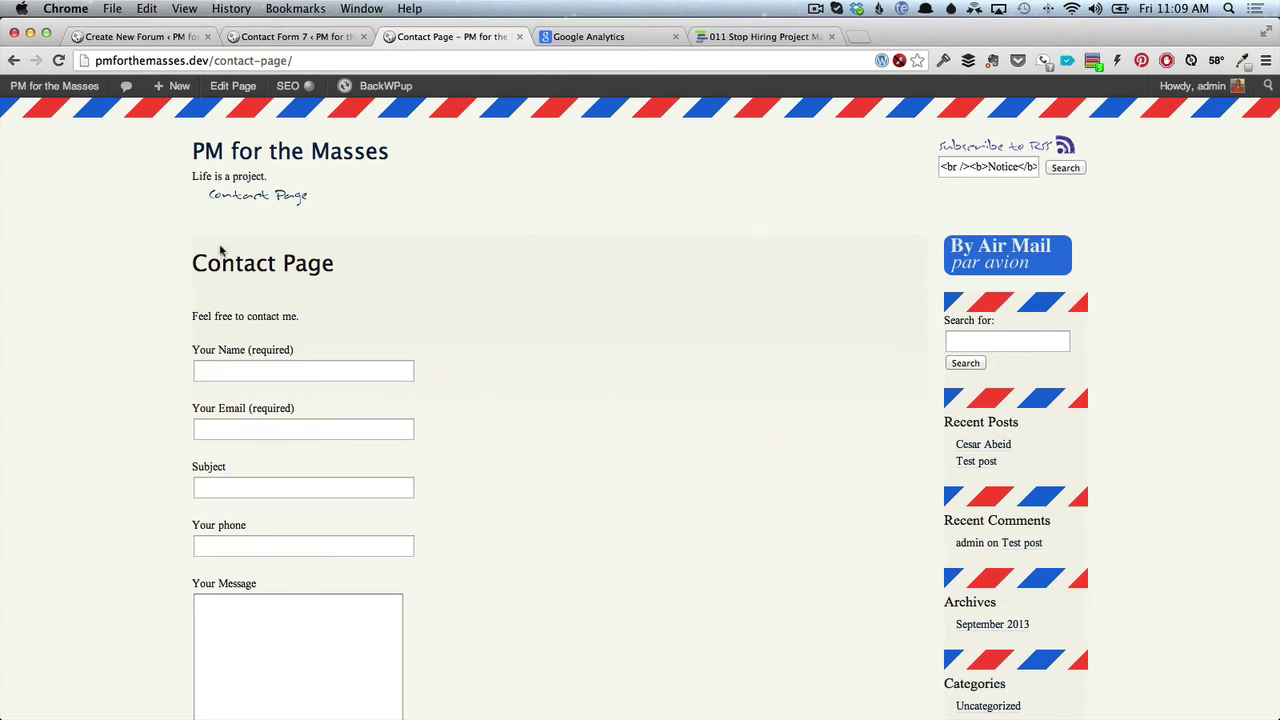
scroll(184, 403, "down", 5)
scroll(184, 403, "up", 5)
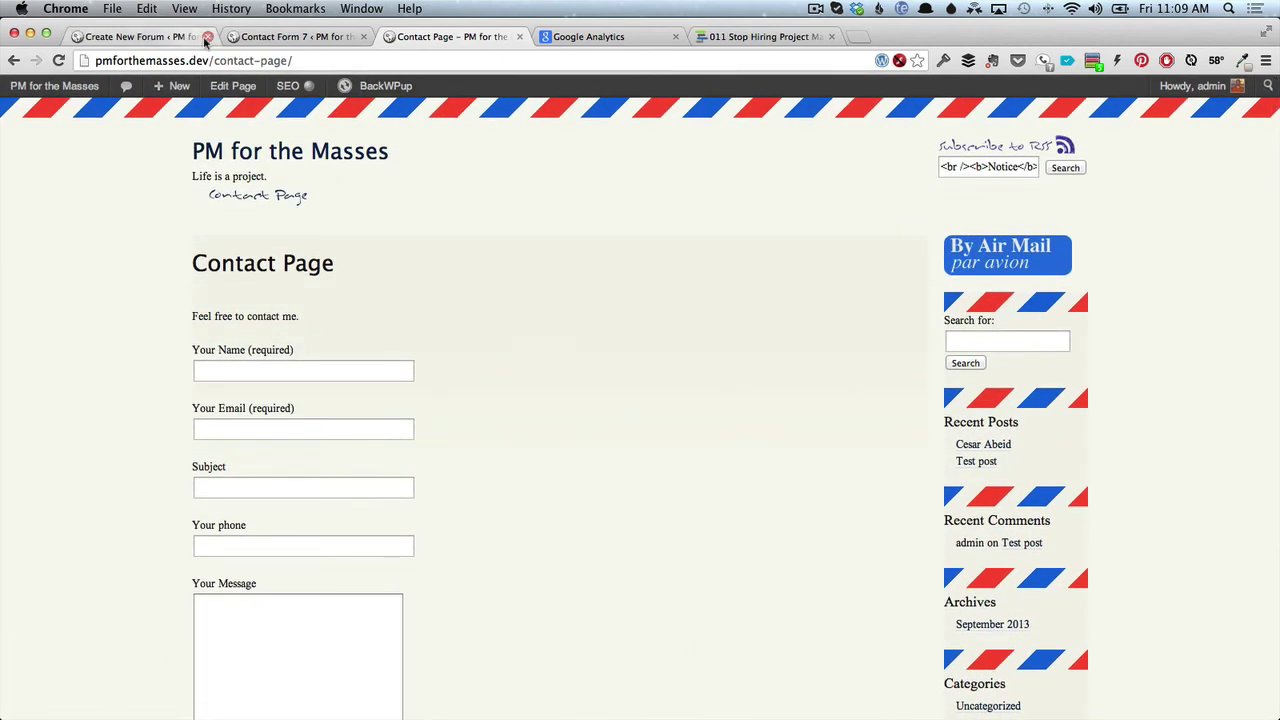
left_click(150, 36)
type("Create a Forum")
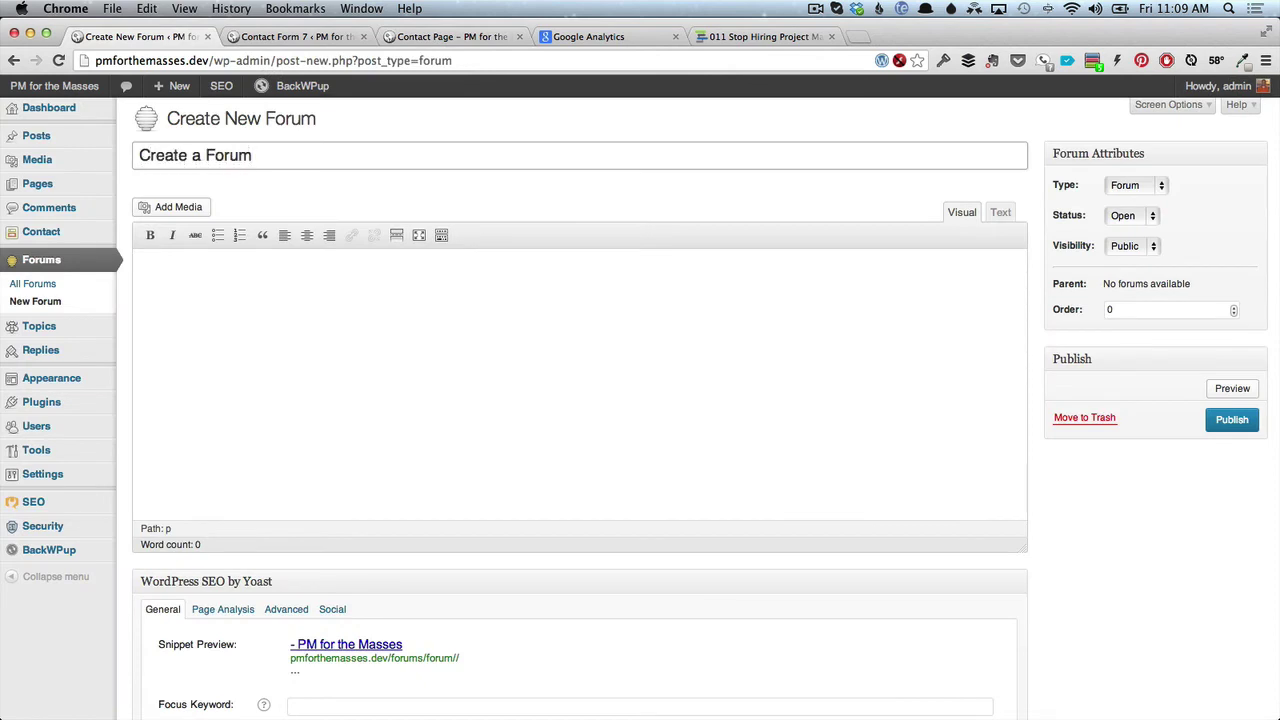
Publish the forum with placeholder description 'asldkj alskjf laksjdf lkasjdf' and open All Forums.
left_click(255, 322)
type("asldkj alskjf laksjdf lkasjdf")
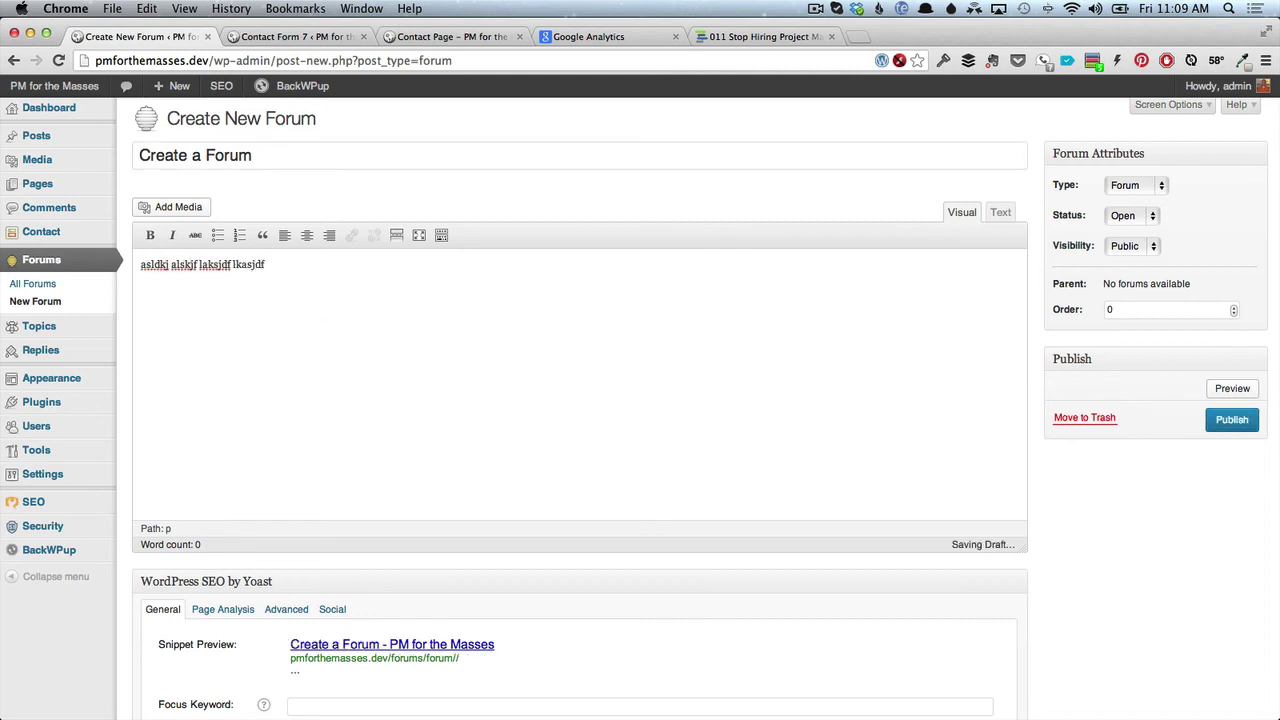
left_click(1236, 421)
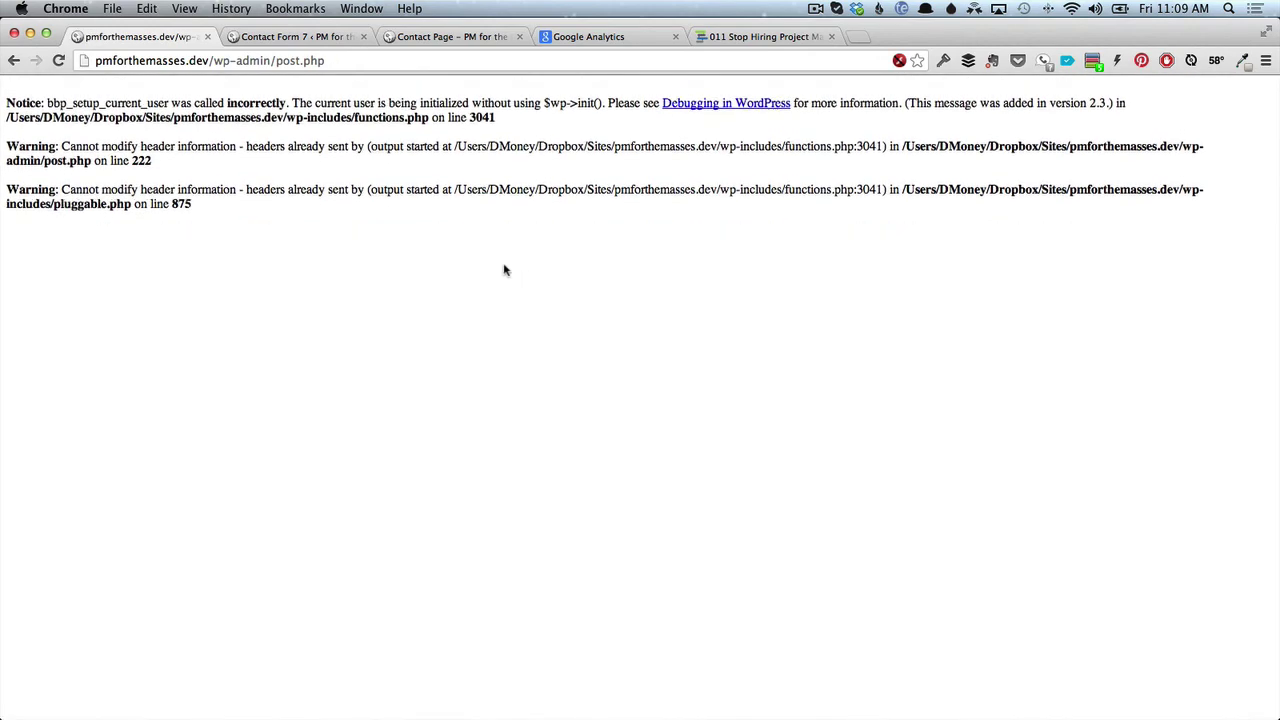
left_click(15, 61)
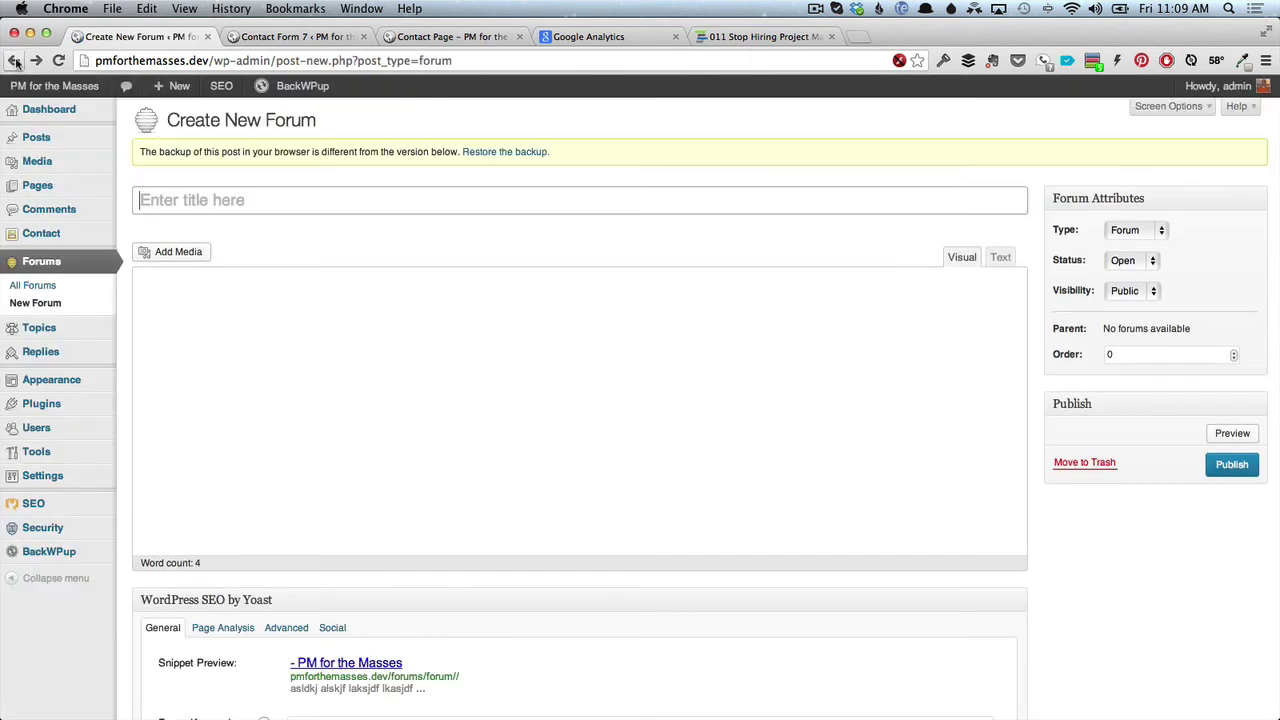
left_click(40, 288)
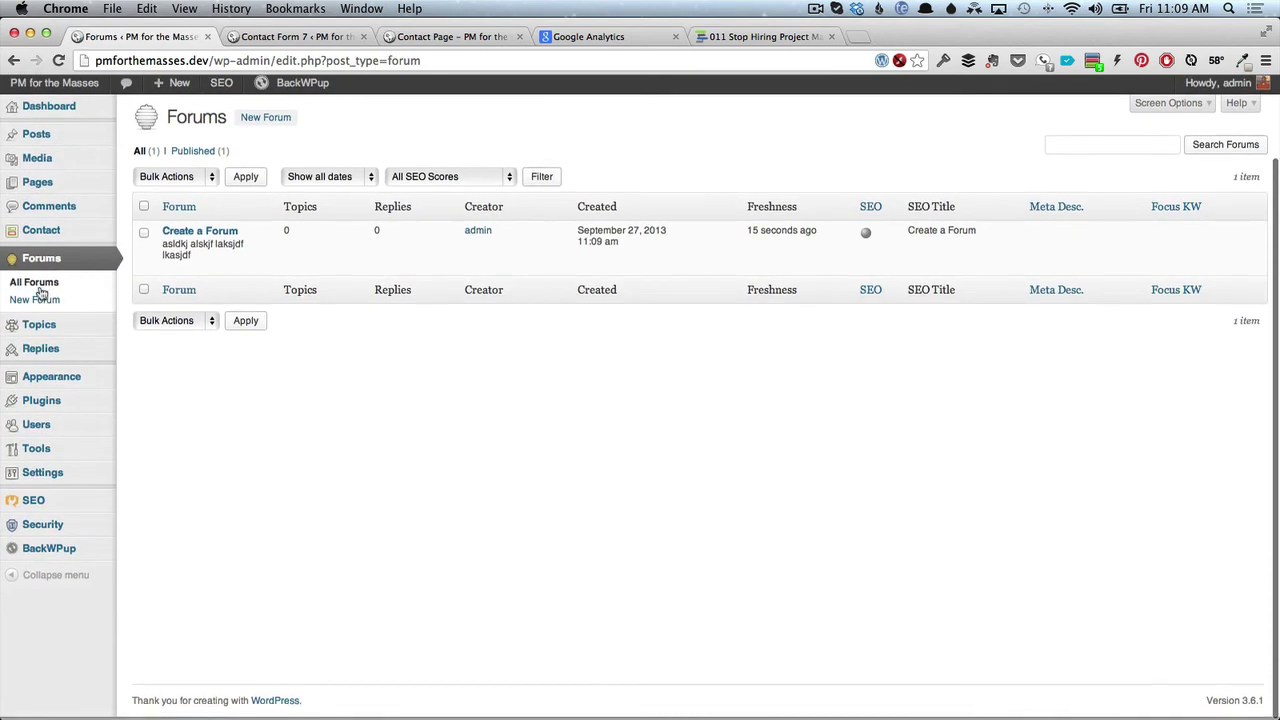
Open the Create a Forum front-end page in a new tab and scroll through it.
mouse_move(200, 245)
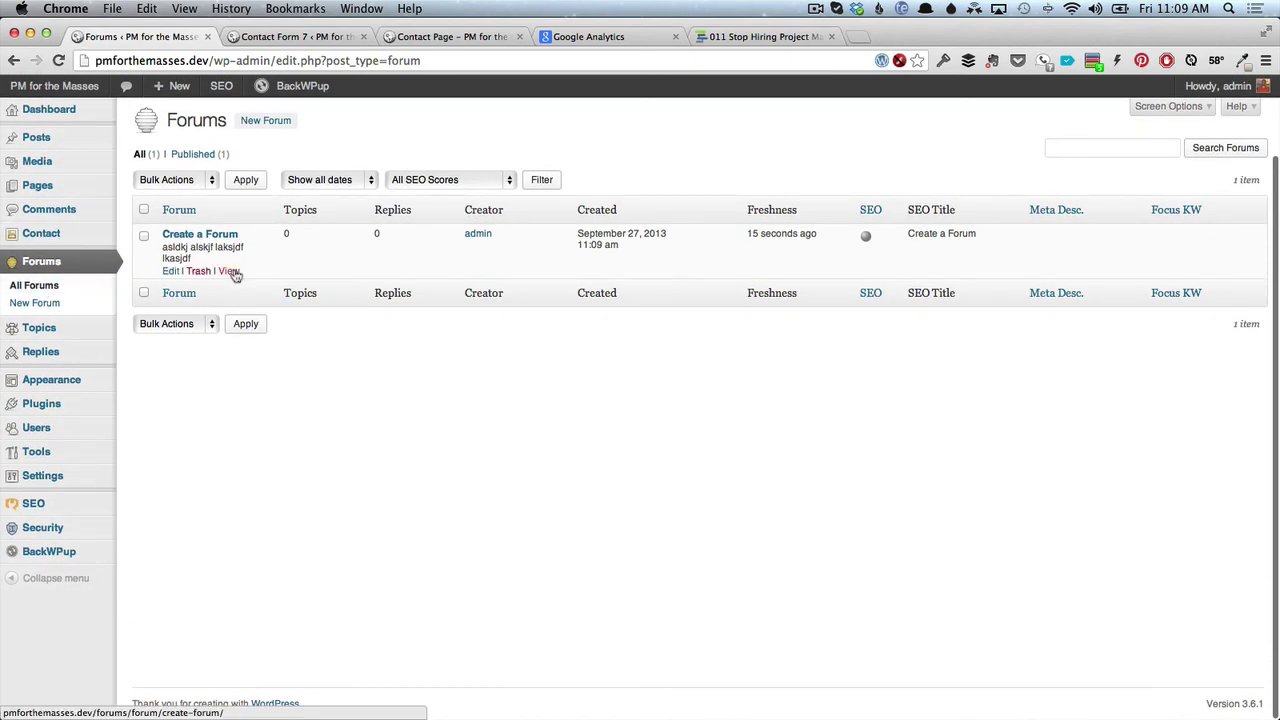
left_click(229, 272, "super")
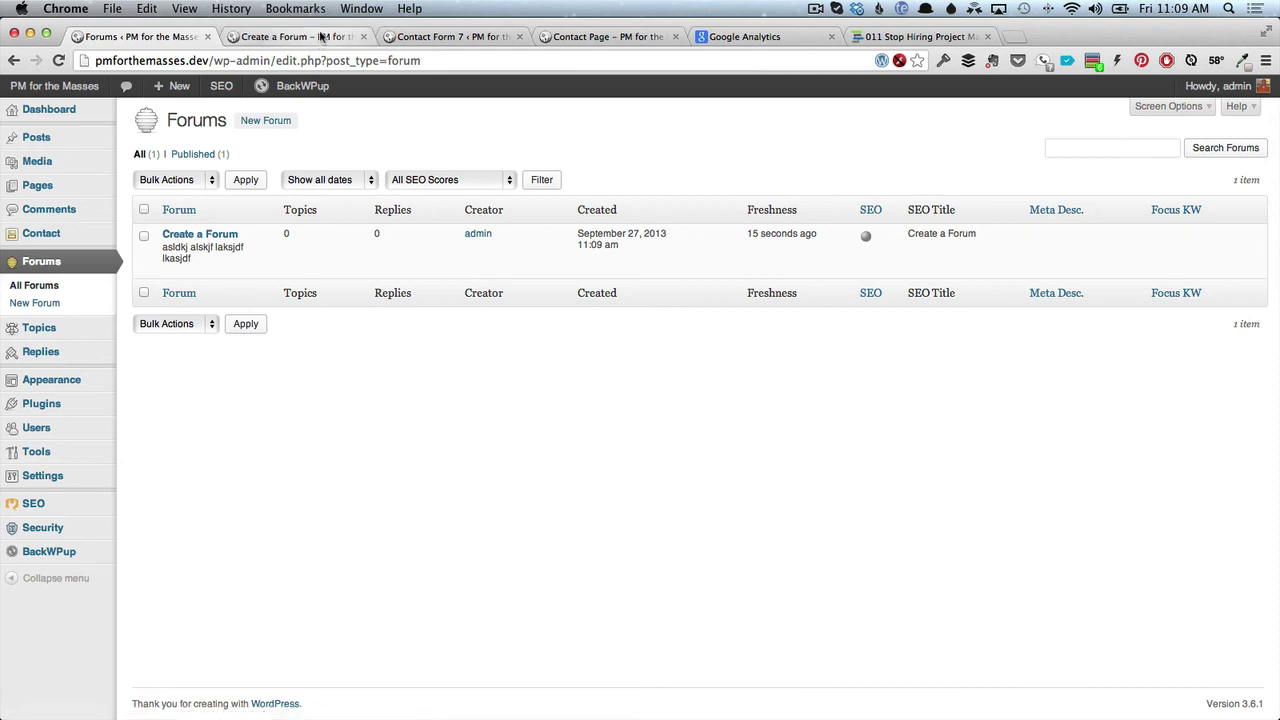
left_click(321, 37)
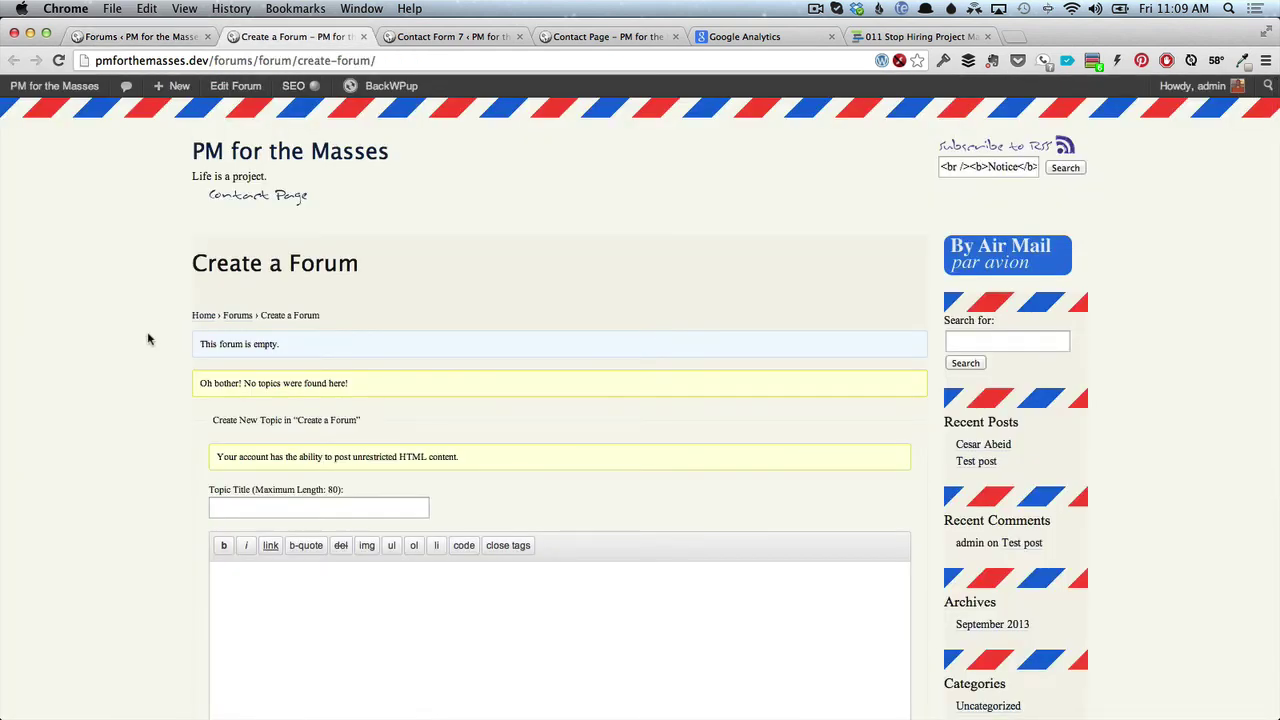
scroll(146, 340, "down", 3)
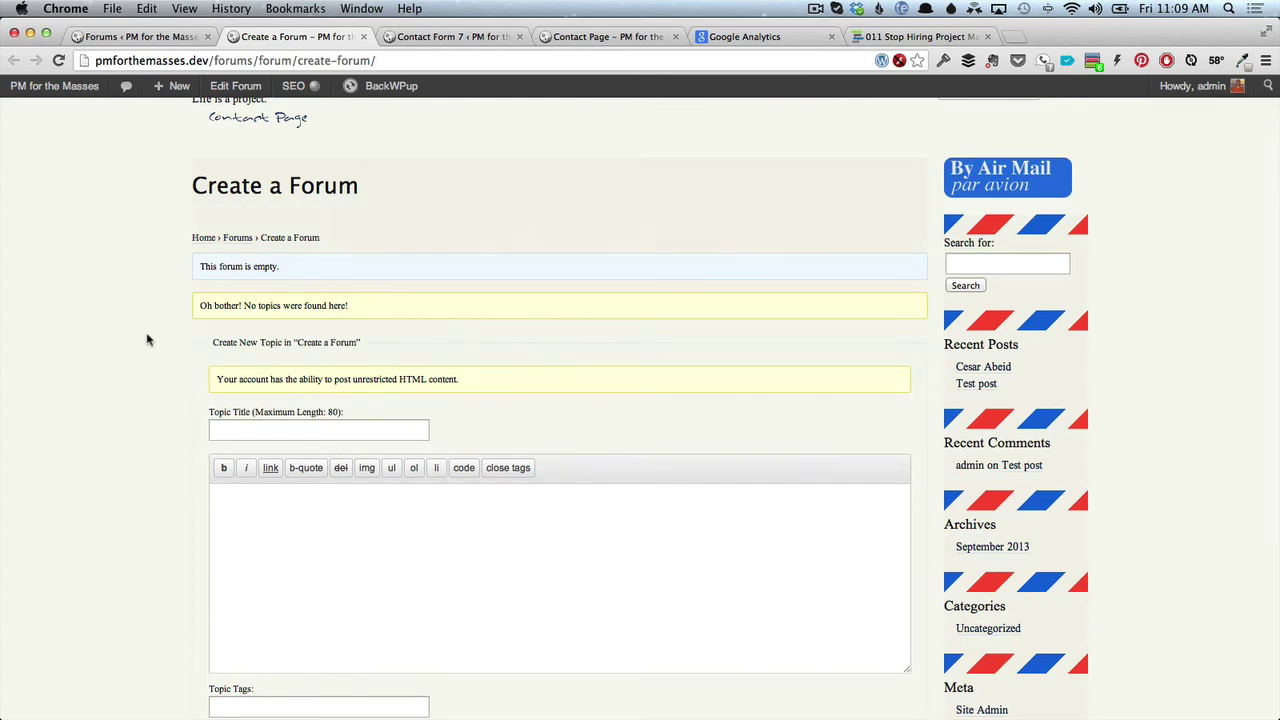
scroll(148, 338, "up", 3)
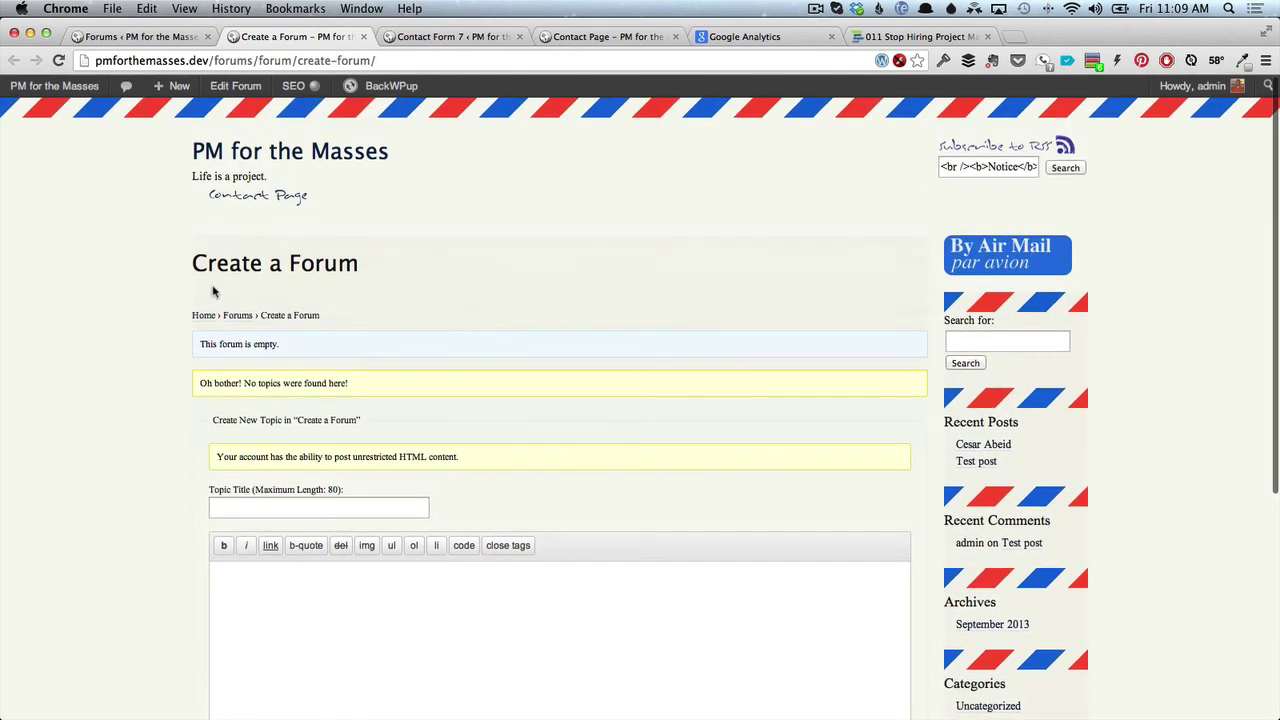
scroll(214, 246, "down", 3)
scroll(214, 246, "down", 1)
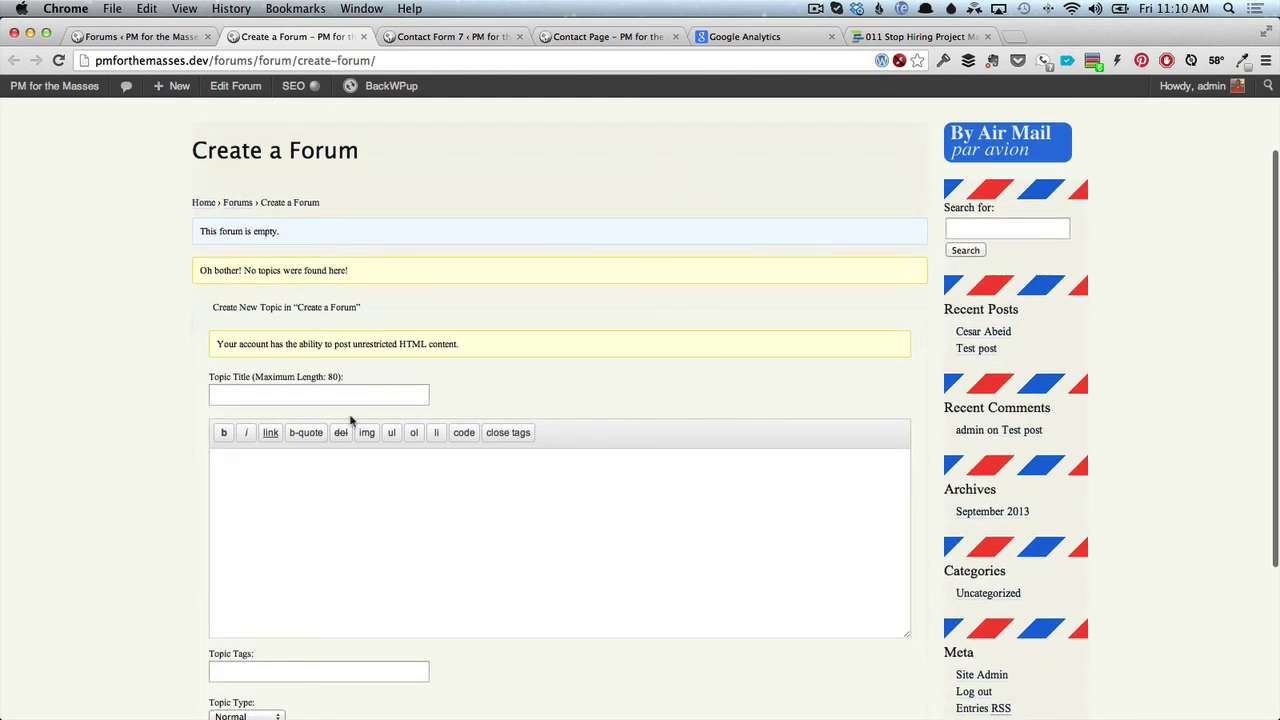
scroll(349, 457, "down", 1)
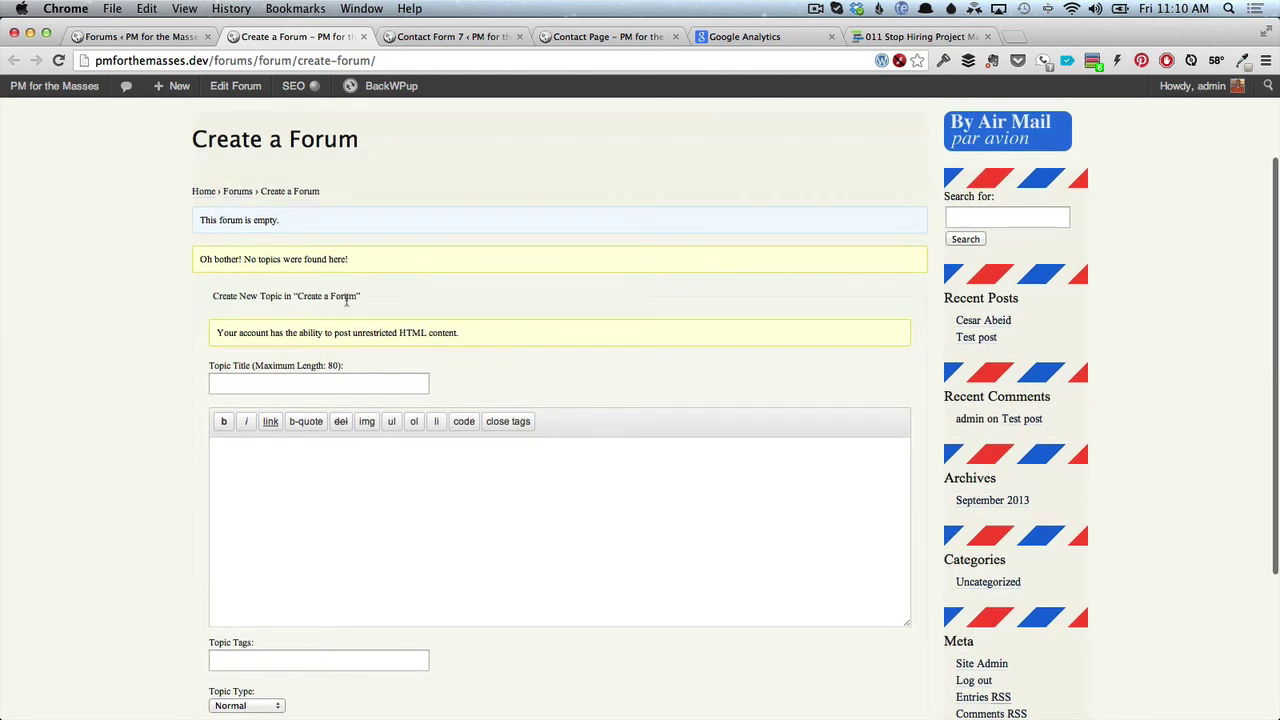
scroll(217, 425, "down", 5)
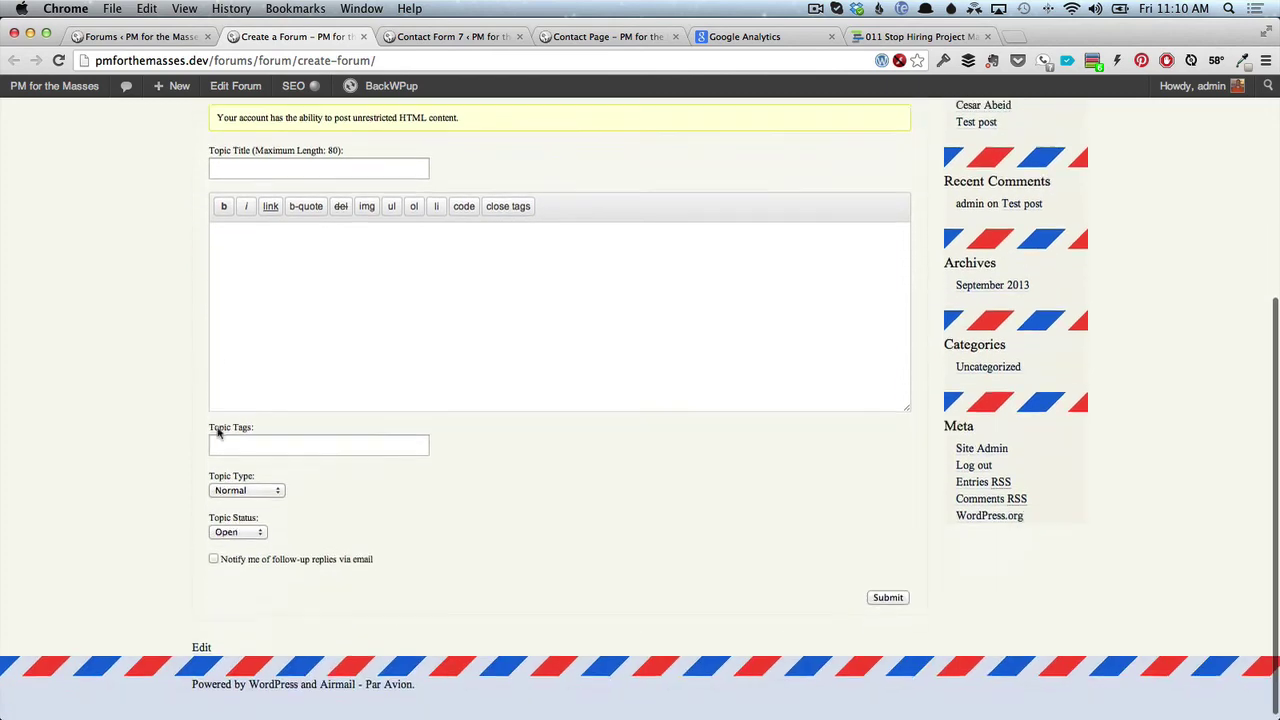
scroll(217, 428, "up", 10)
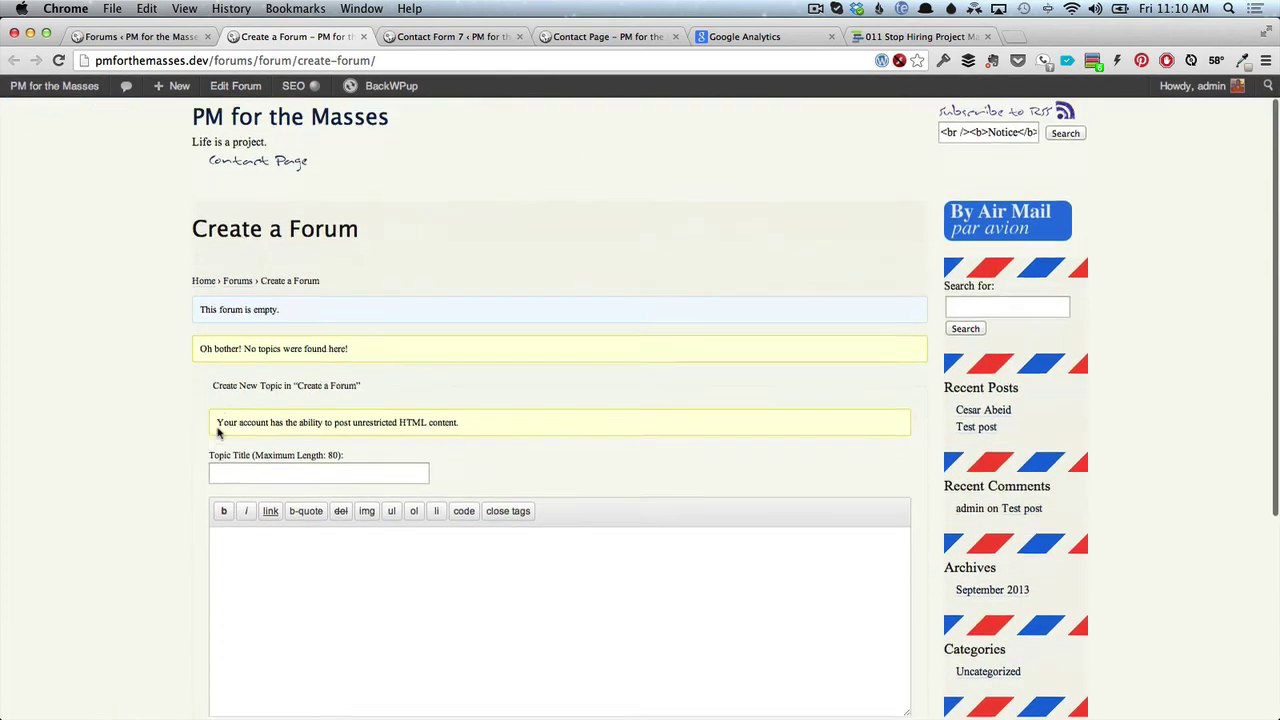
scroll(217, 432, "down", 8)
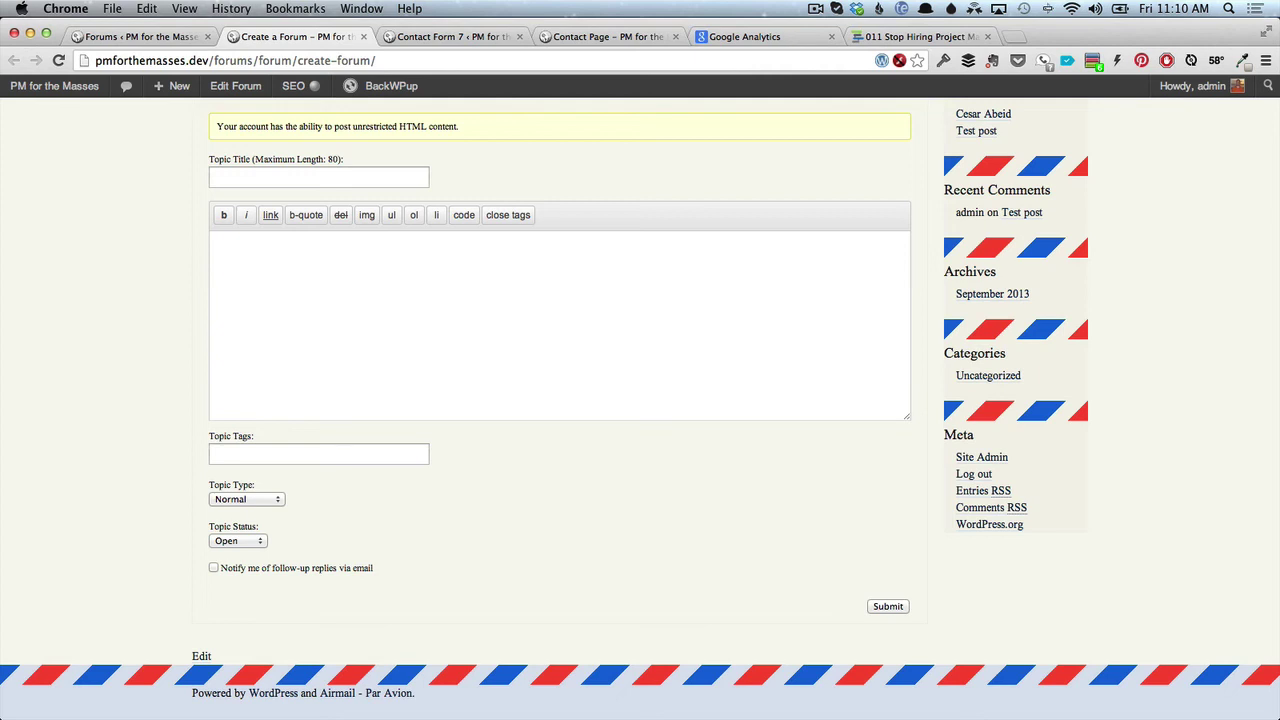
Return to Keynote and go to slide 17, 'Any Questions?'.
key("super+Tab")
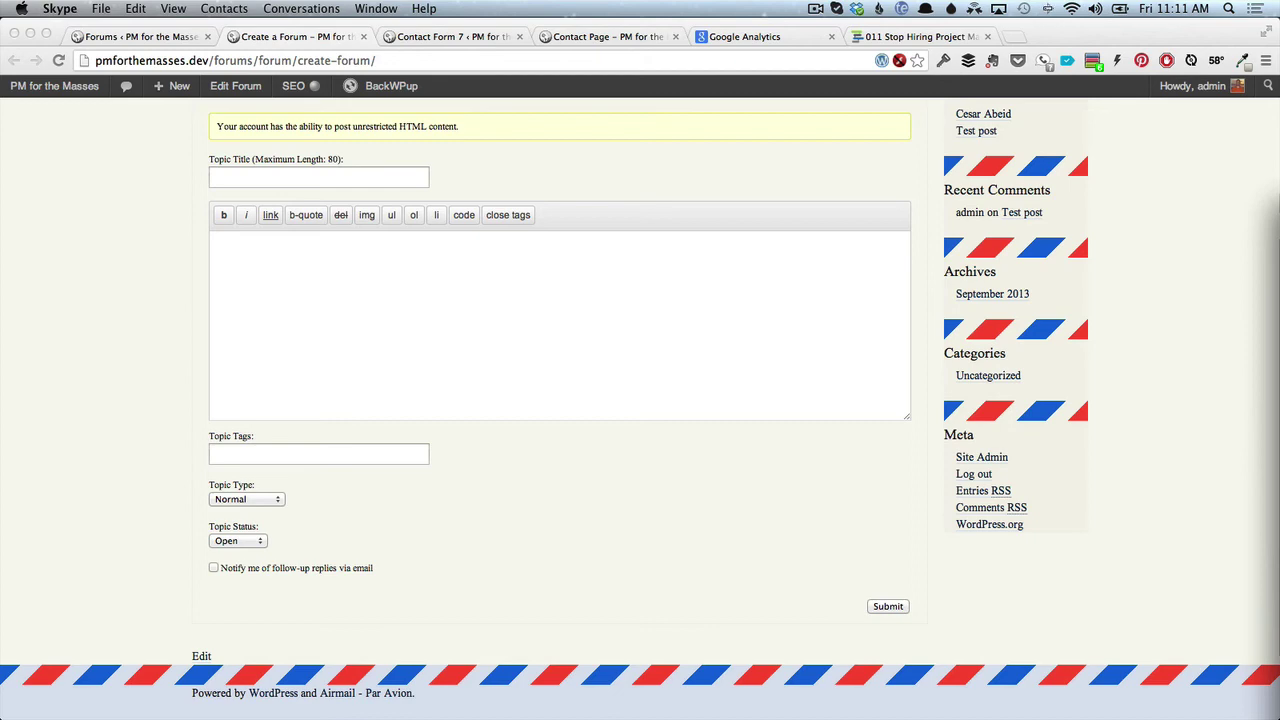
key("ctrl+Right")
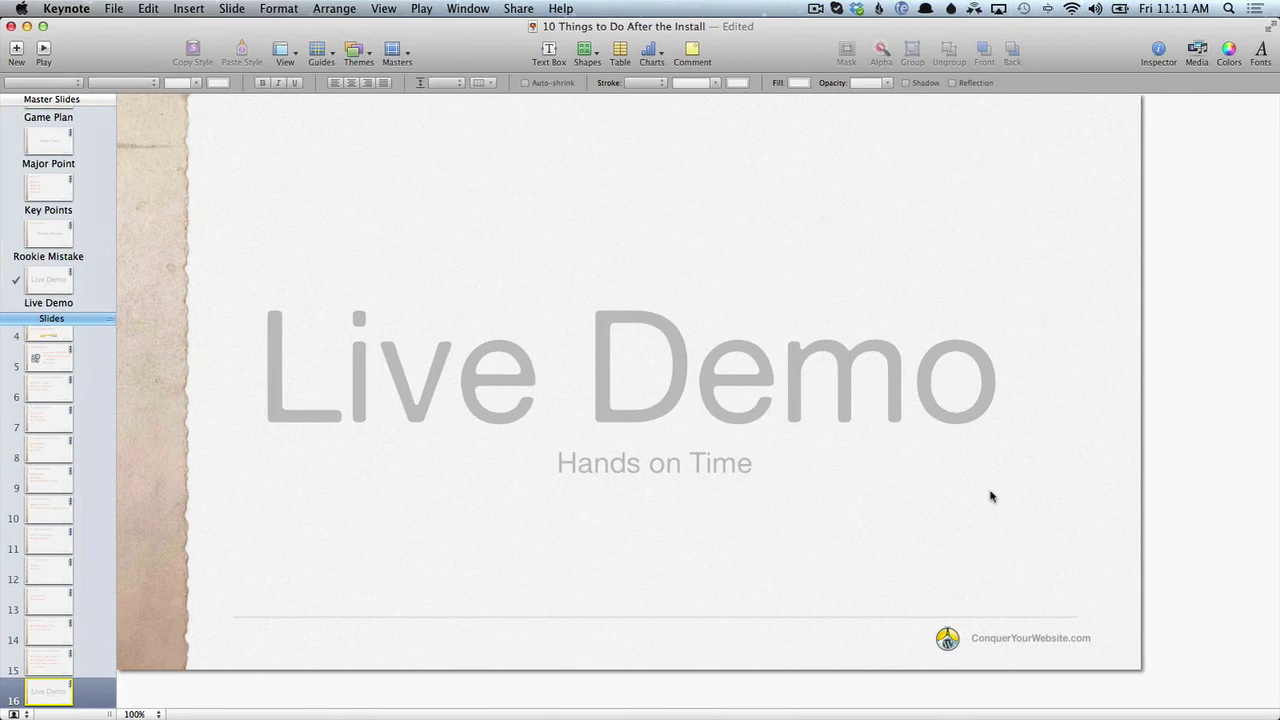
scroll(77, 605, "down", 3)
left_click(58, 690)
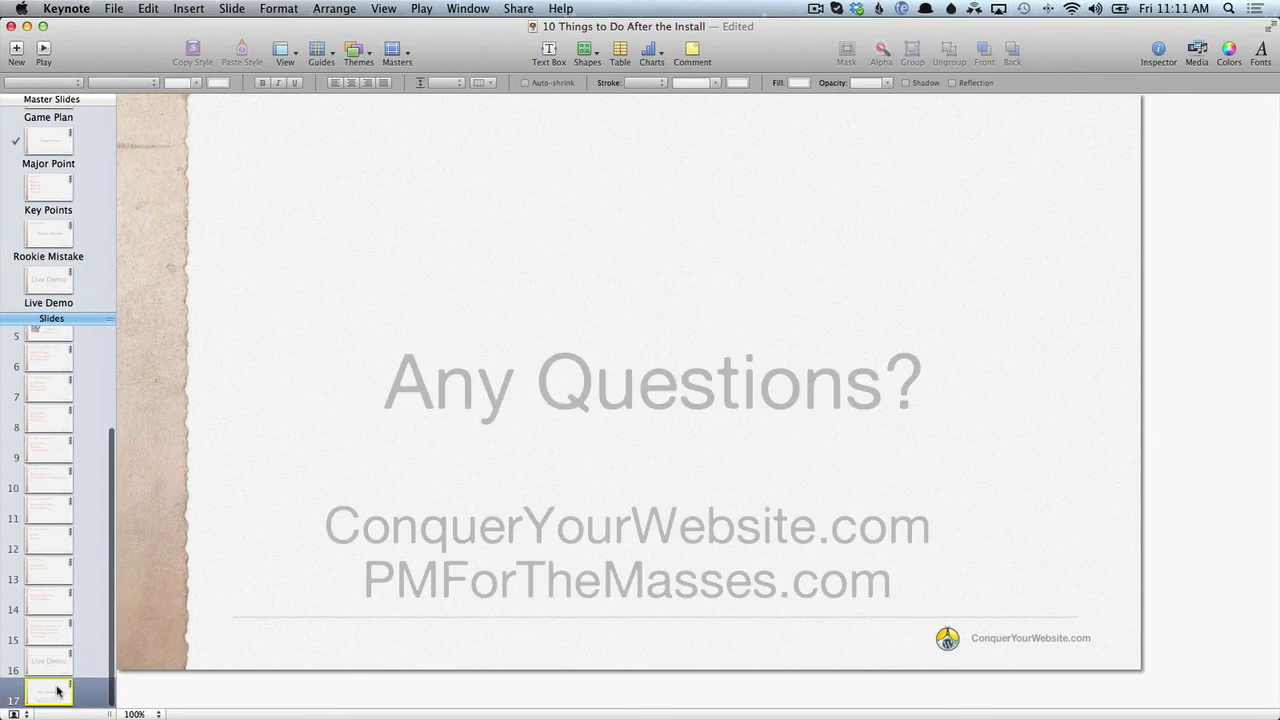
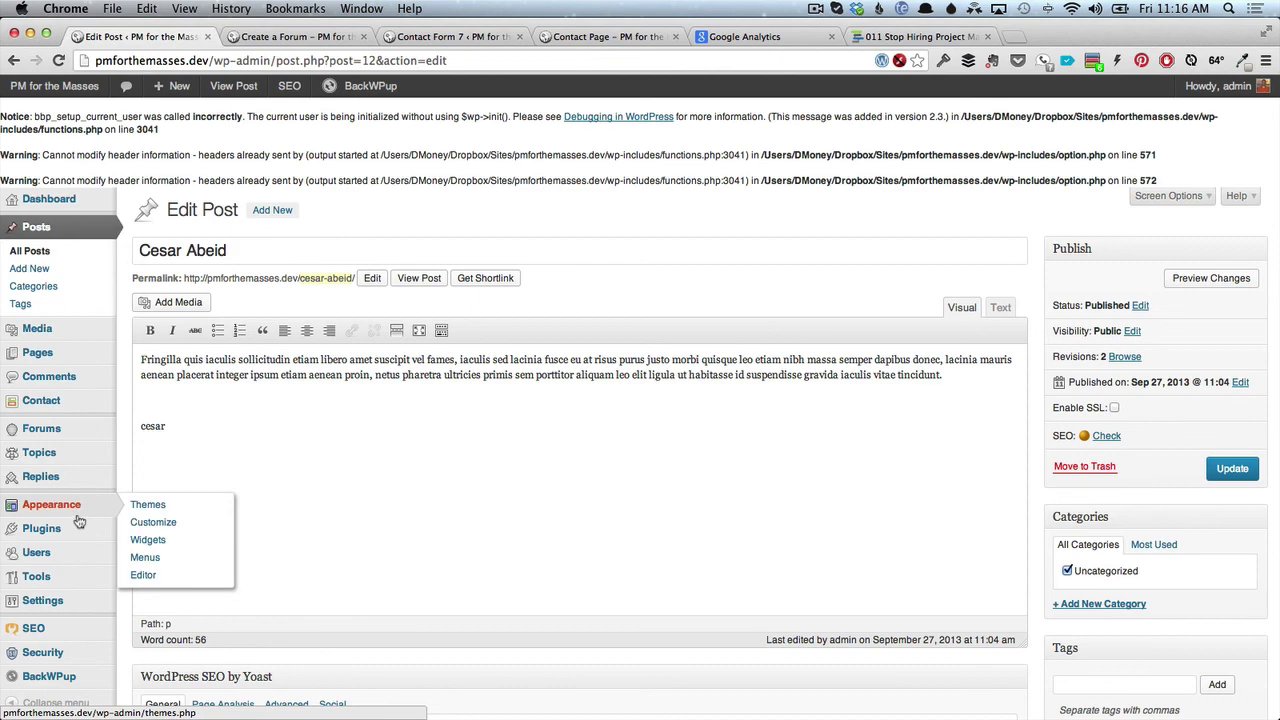
Deactivate the bbPress plugin from the Installed Plugins list.
mouse_move(80, 528)
left_click(176, 533)
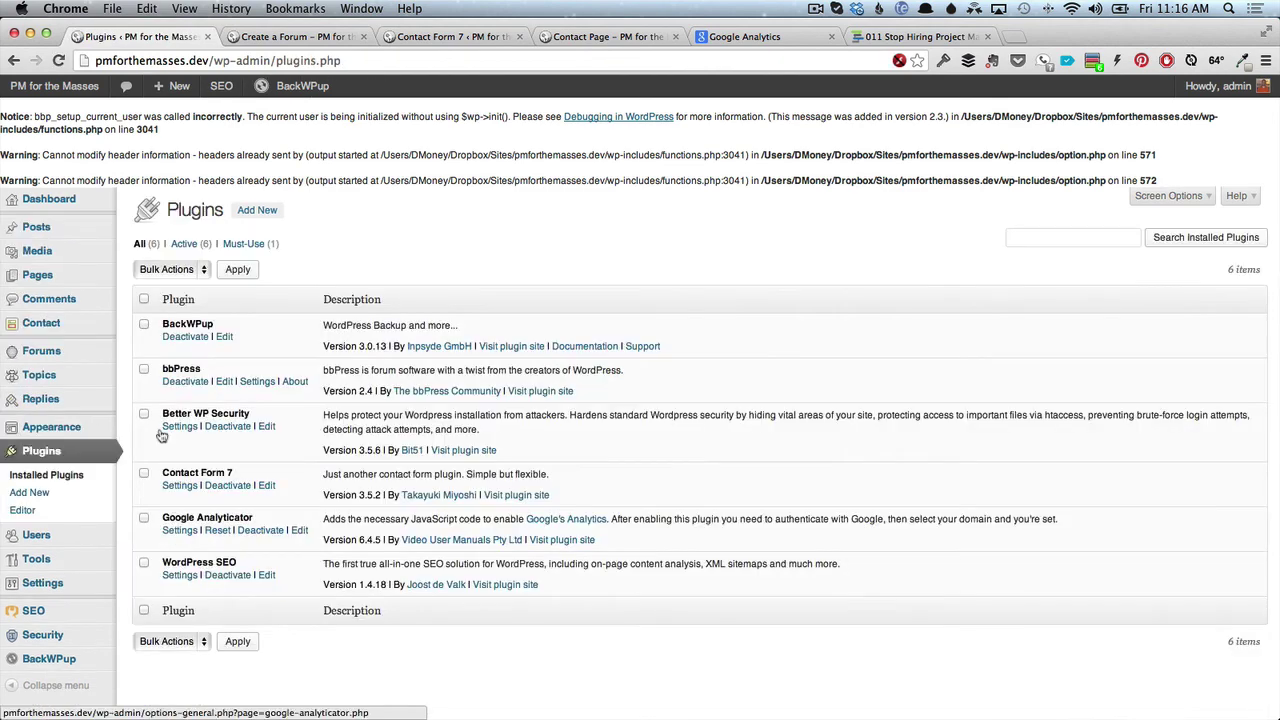
left_click(182, 383)
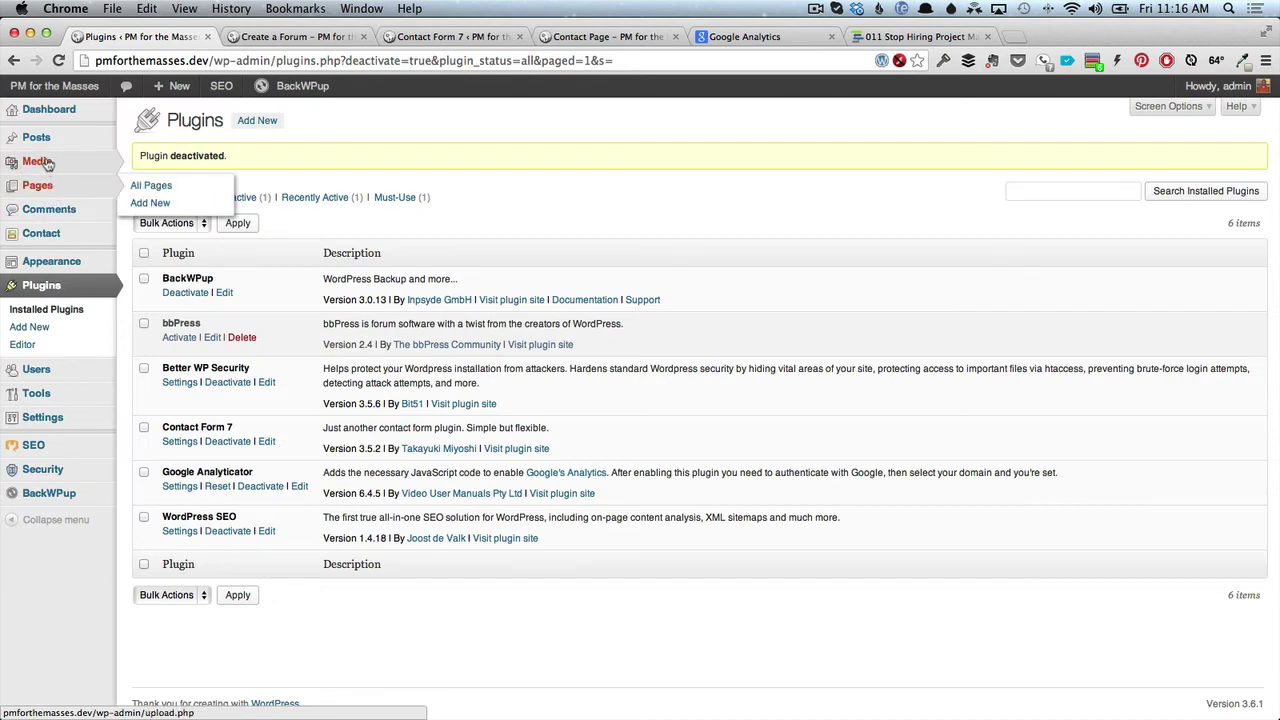
Open the Cesar Abeid post for editing from All Posts.
mouse_move(40, 137)
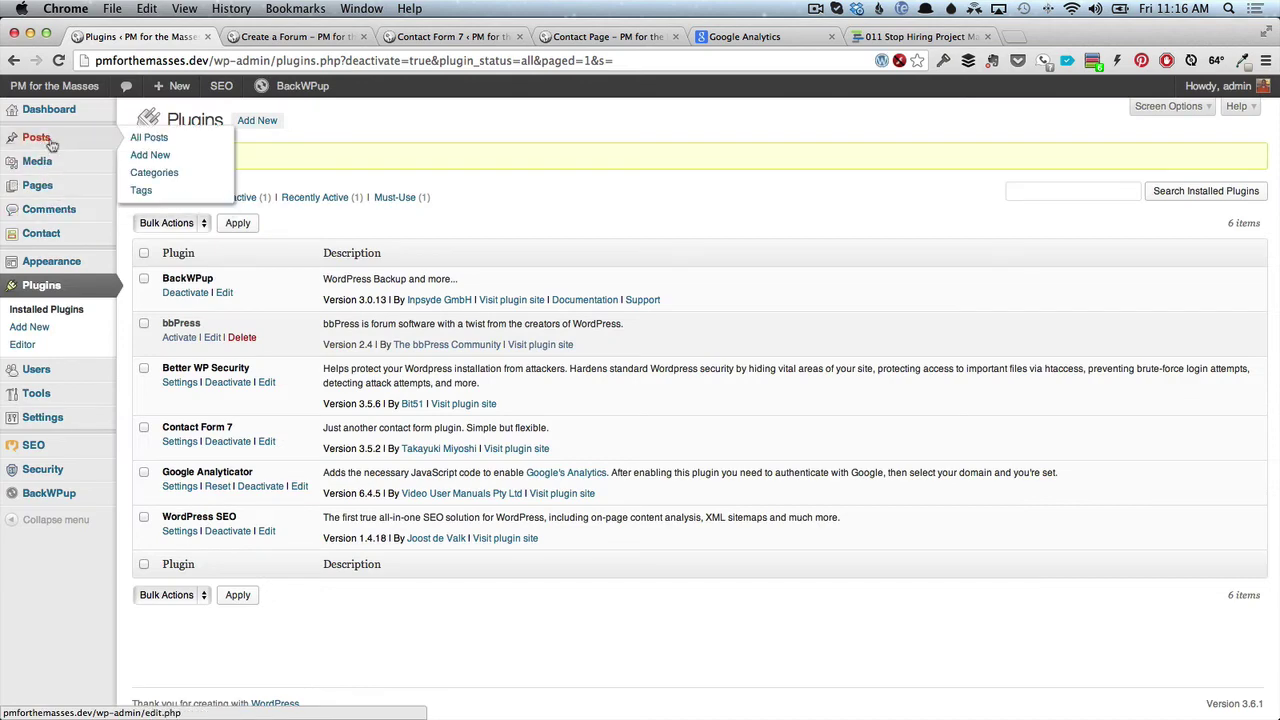
left_click(148, 140)
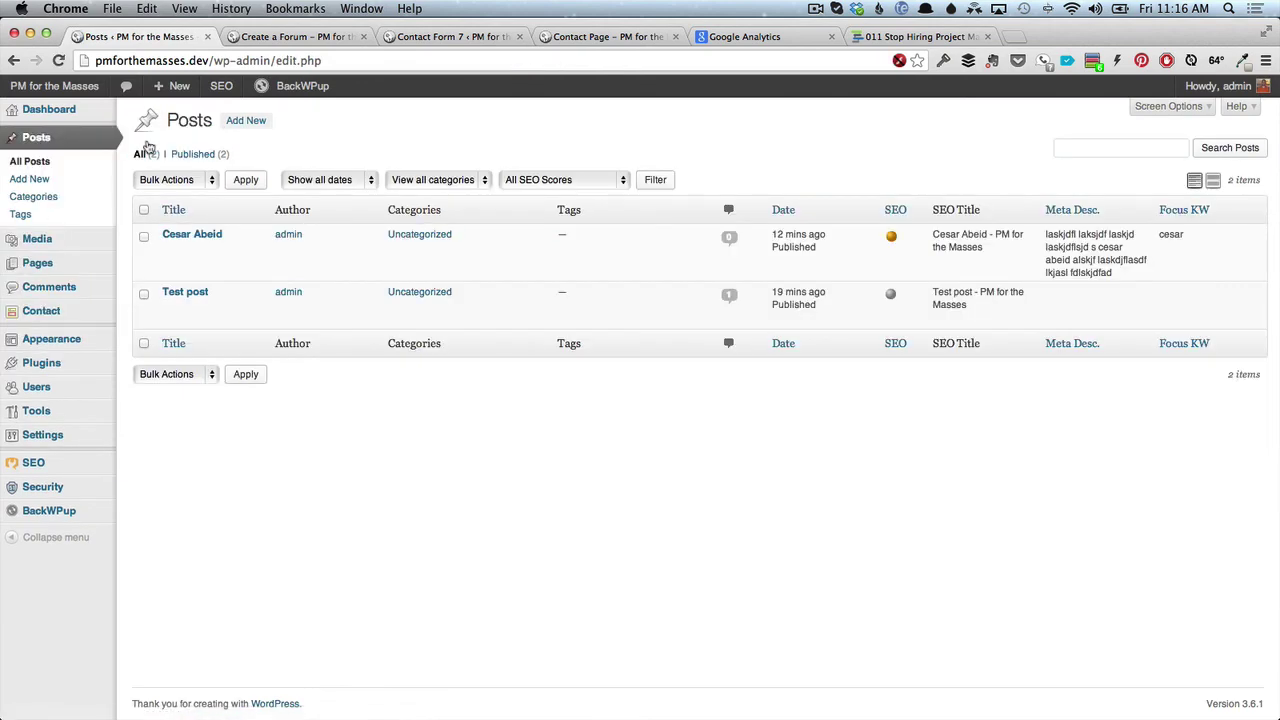
left_click(170, 250)
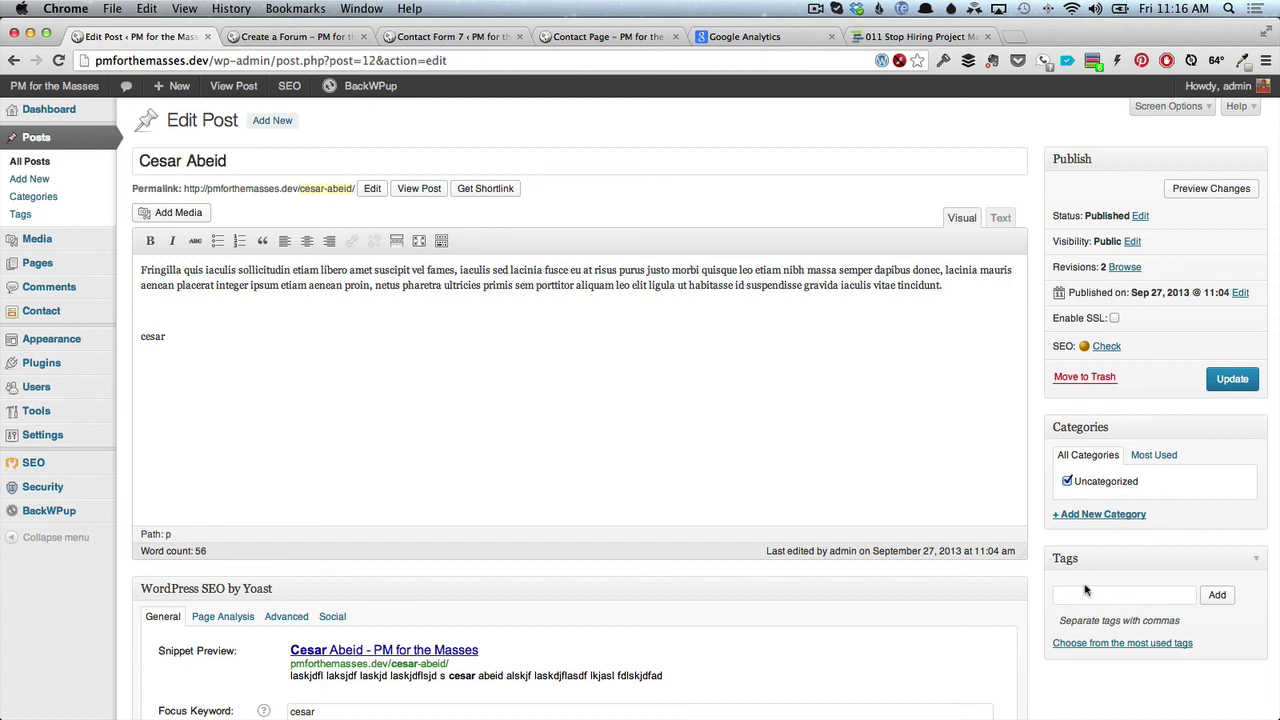
File the Cesar Abeid post under a new Pies category instead of Uncategorized.
left_click(1115, 515)
type("Pl")
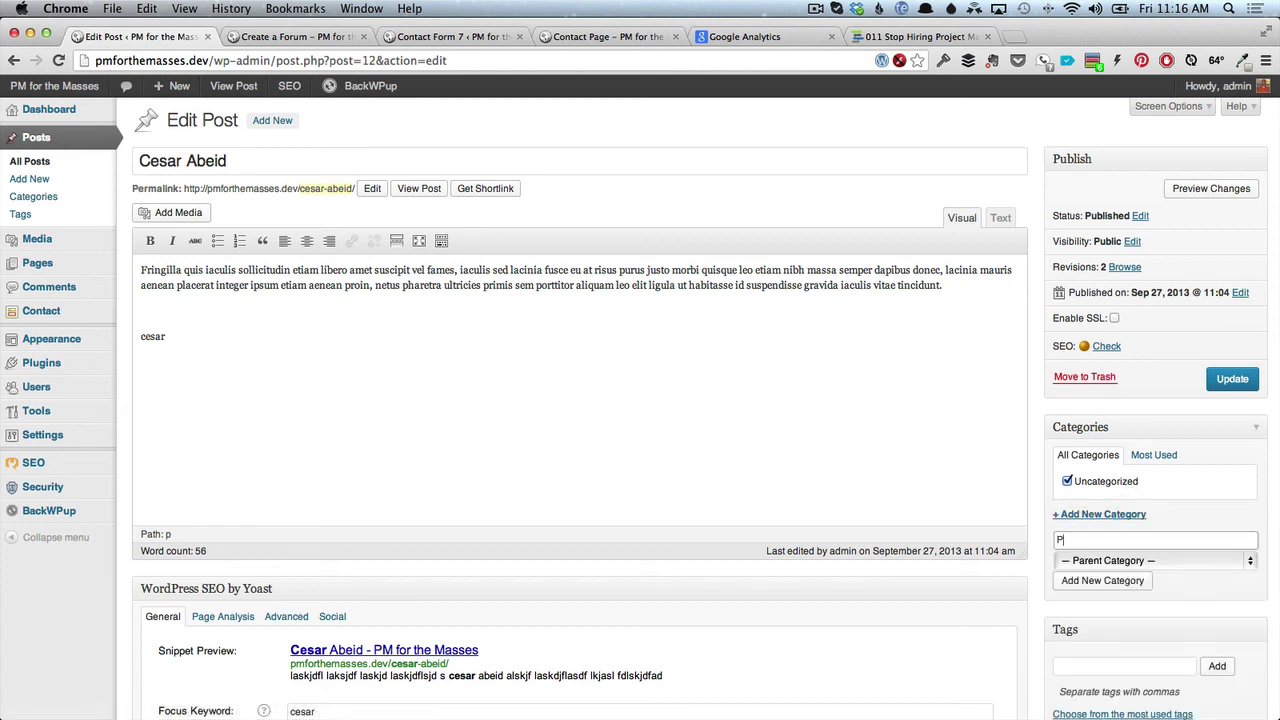
type("es")
left_click(1114, 584)
left_click(1067, 497)
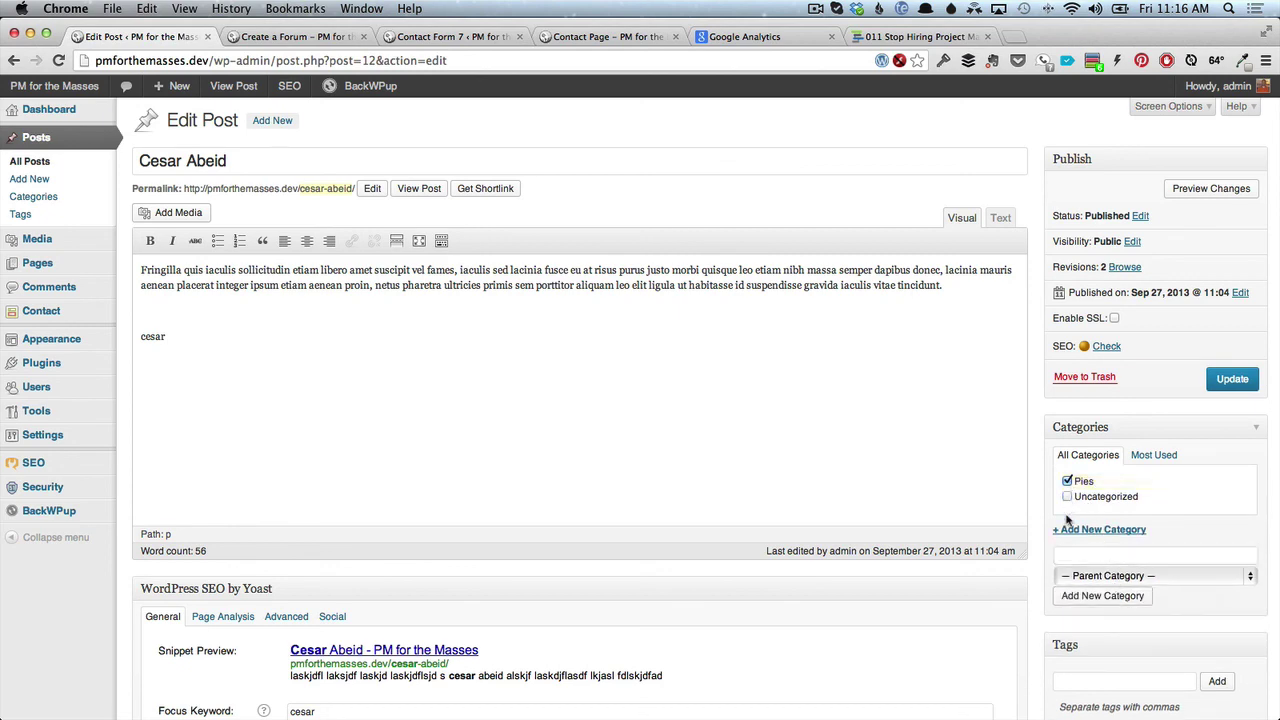
Tag the post peanut butter, chocolate and whip cream, then update it.
left_click(1078, 680)
scroll(1078, 686, "down", 2)
scroll(1078, 686, "down", 1)
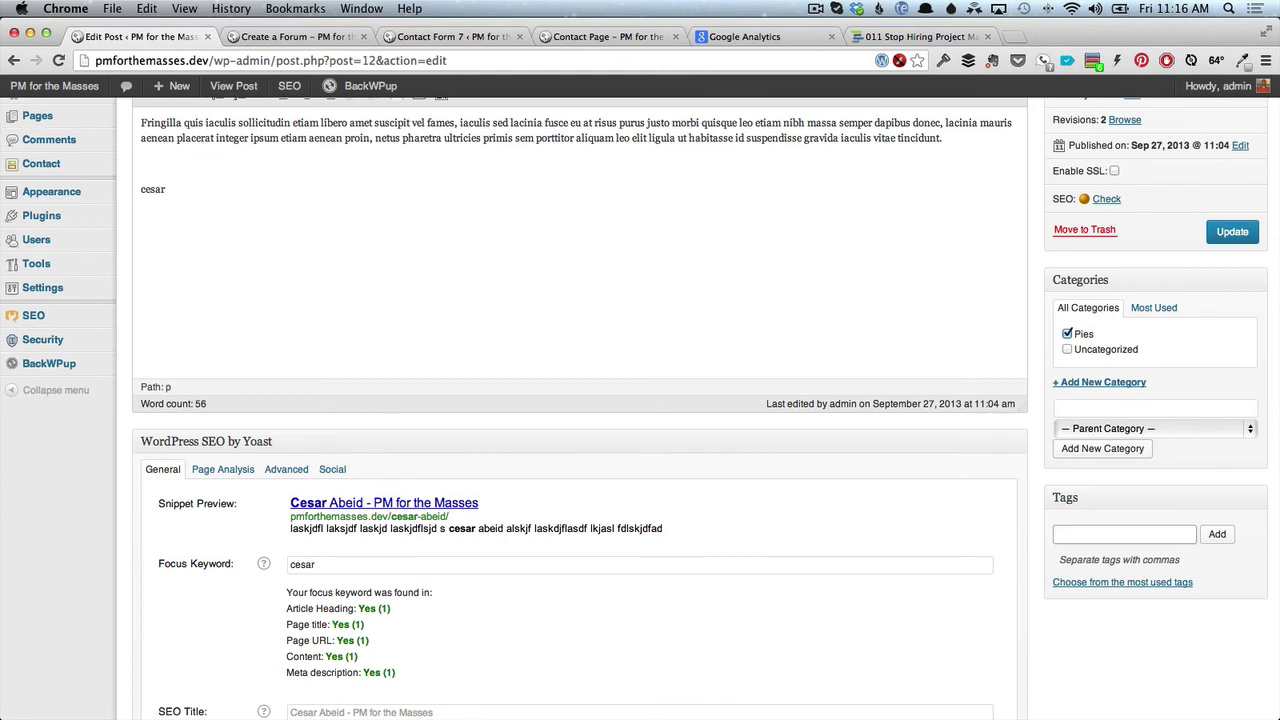
type("peanut butter, ")
type("chocolat")
type("e, whip cream")
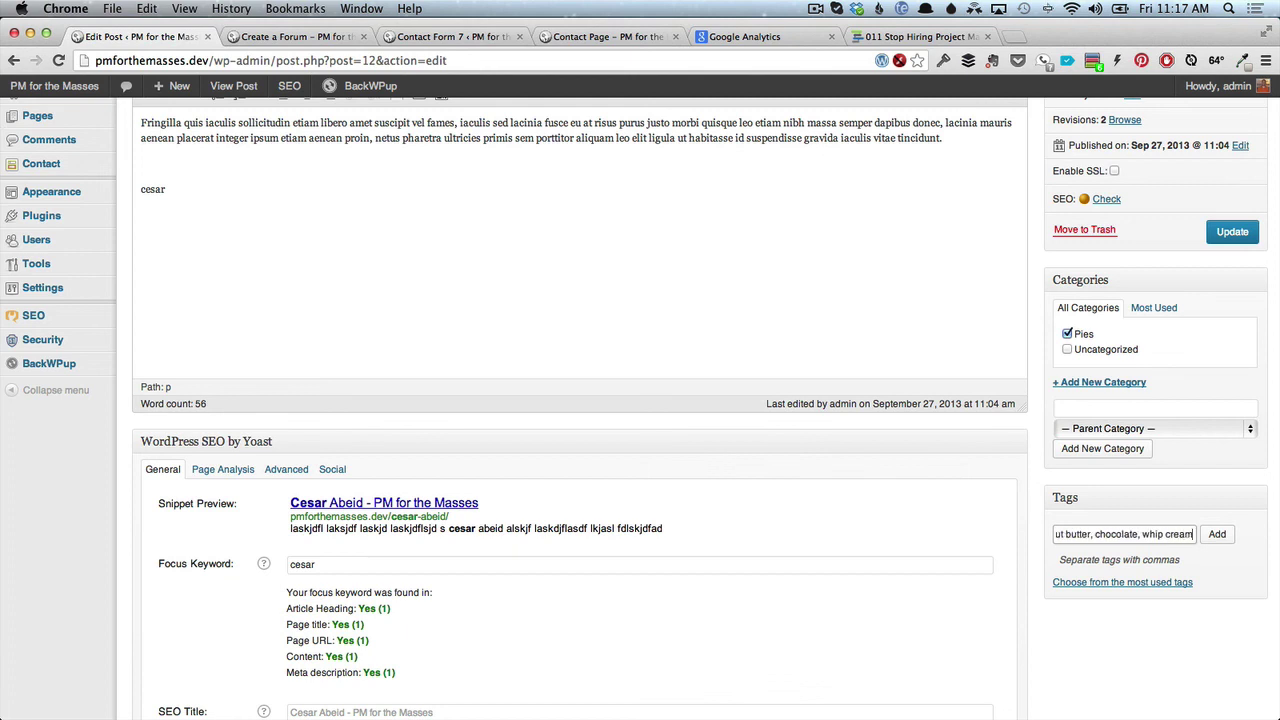
left_click(1217, 535)
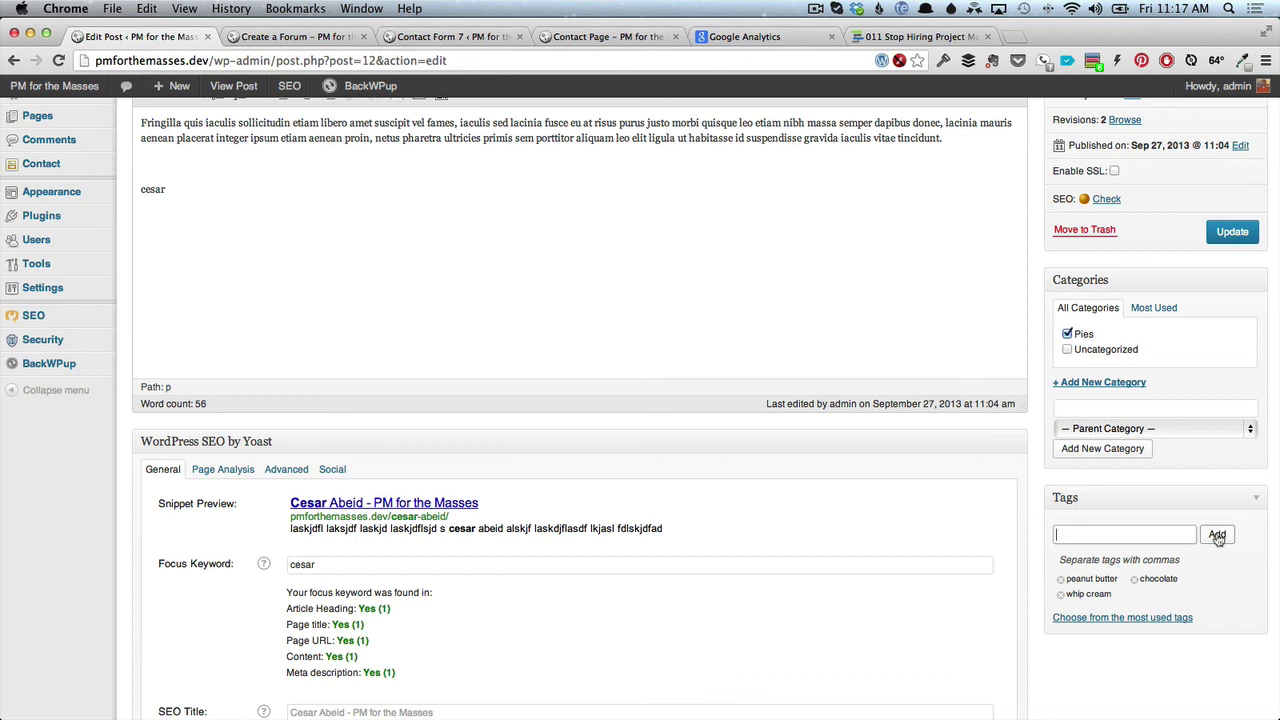
left_click(1232, 236)
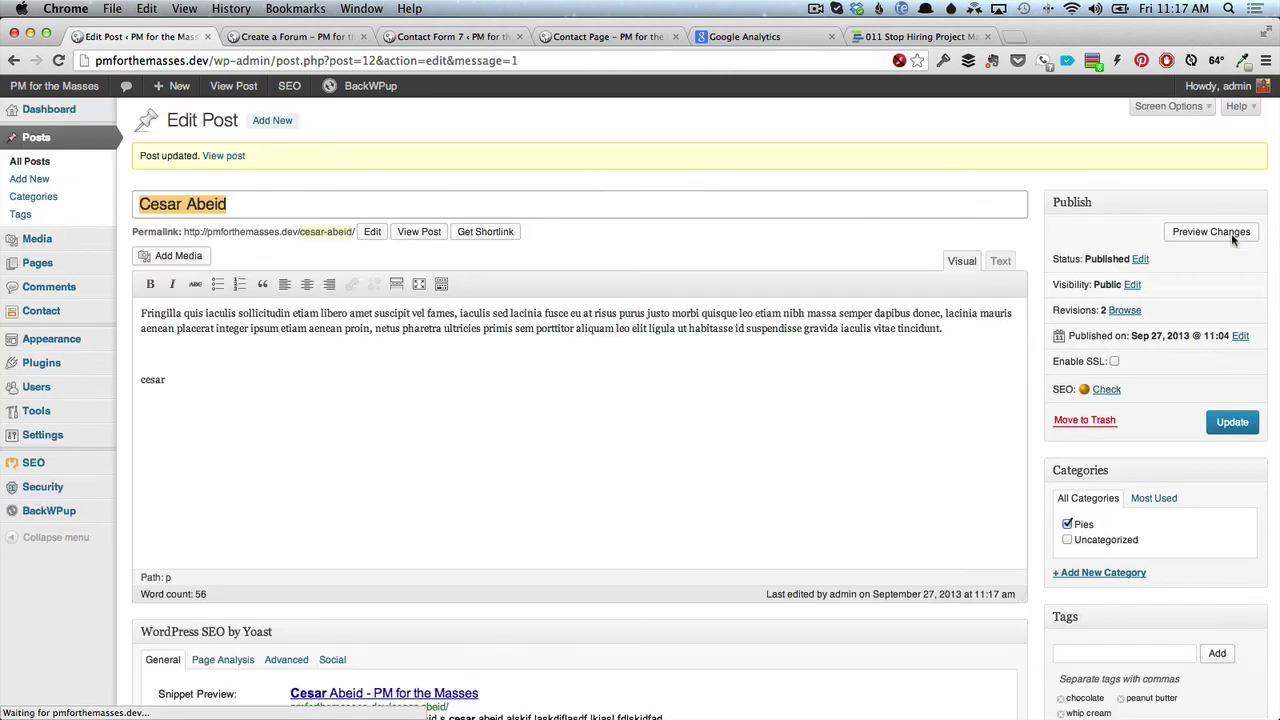
left_click(419, 235)
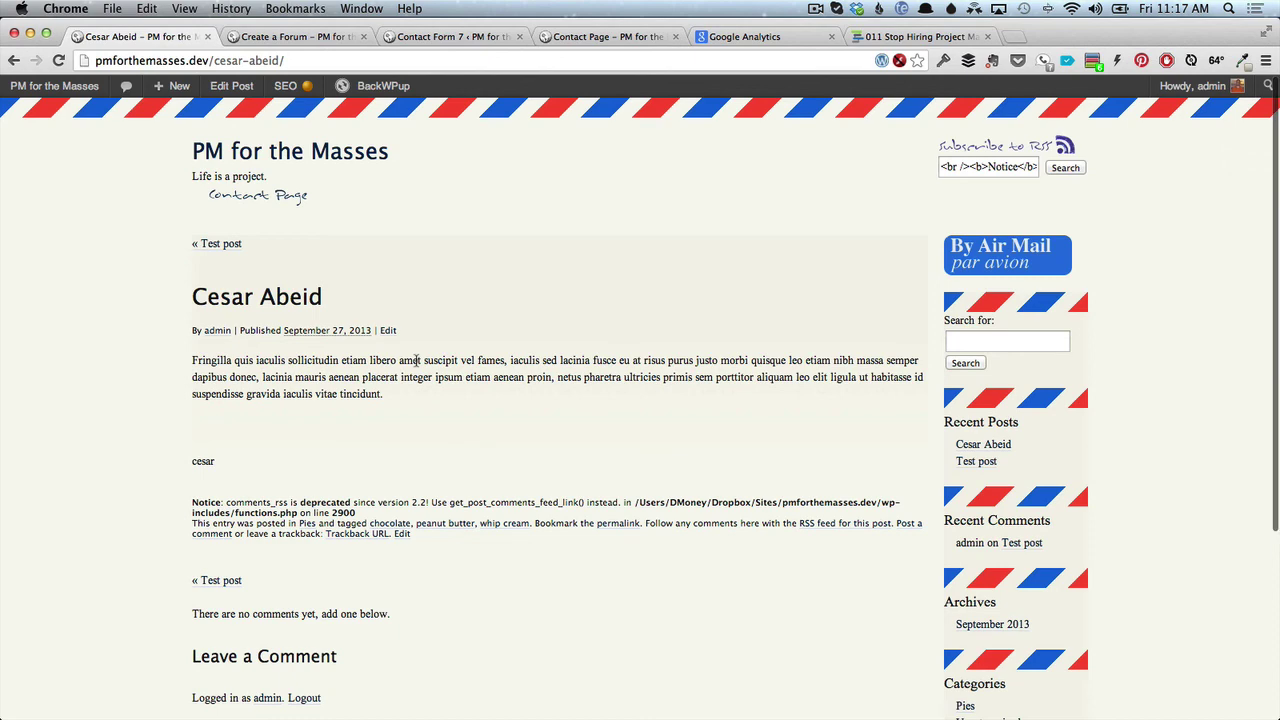
scroll(418, 362, "down", 3)
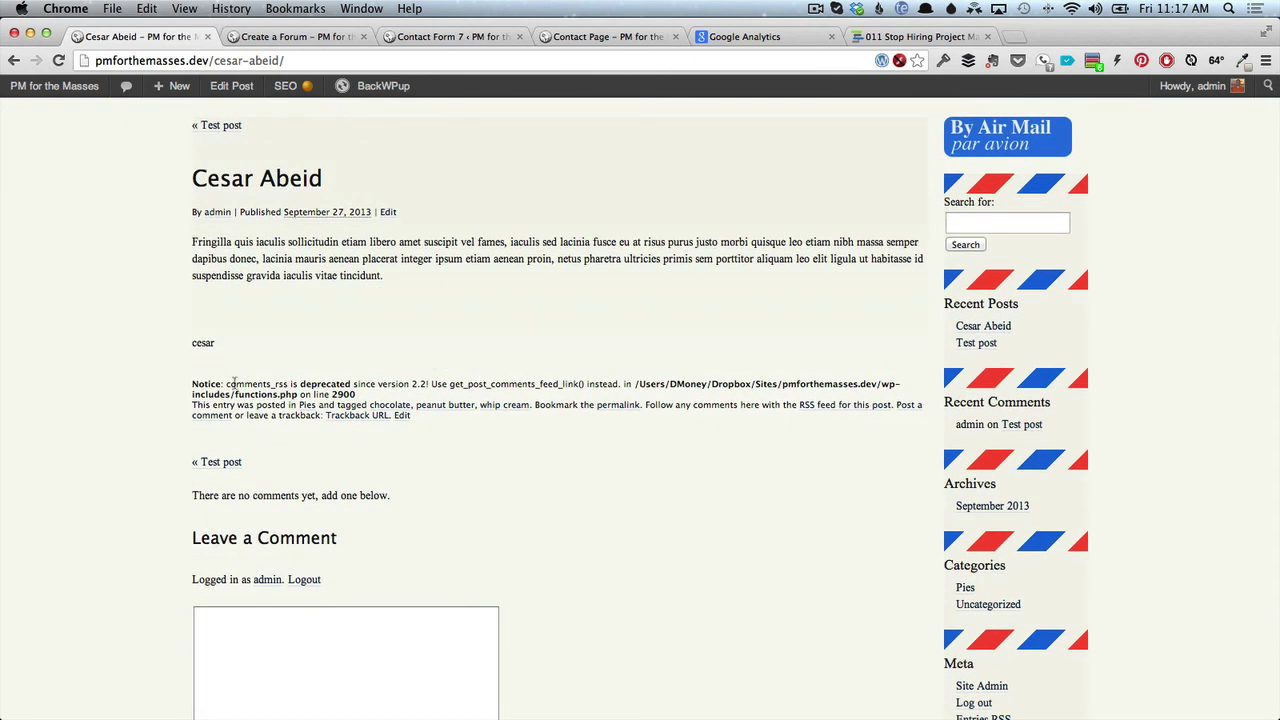
left_click_drag(192, 383, 358, 394)
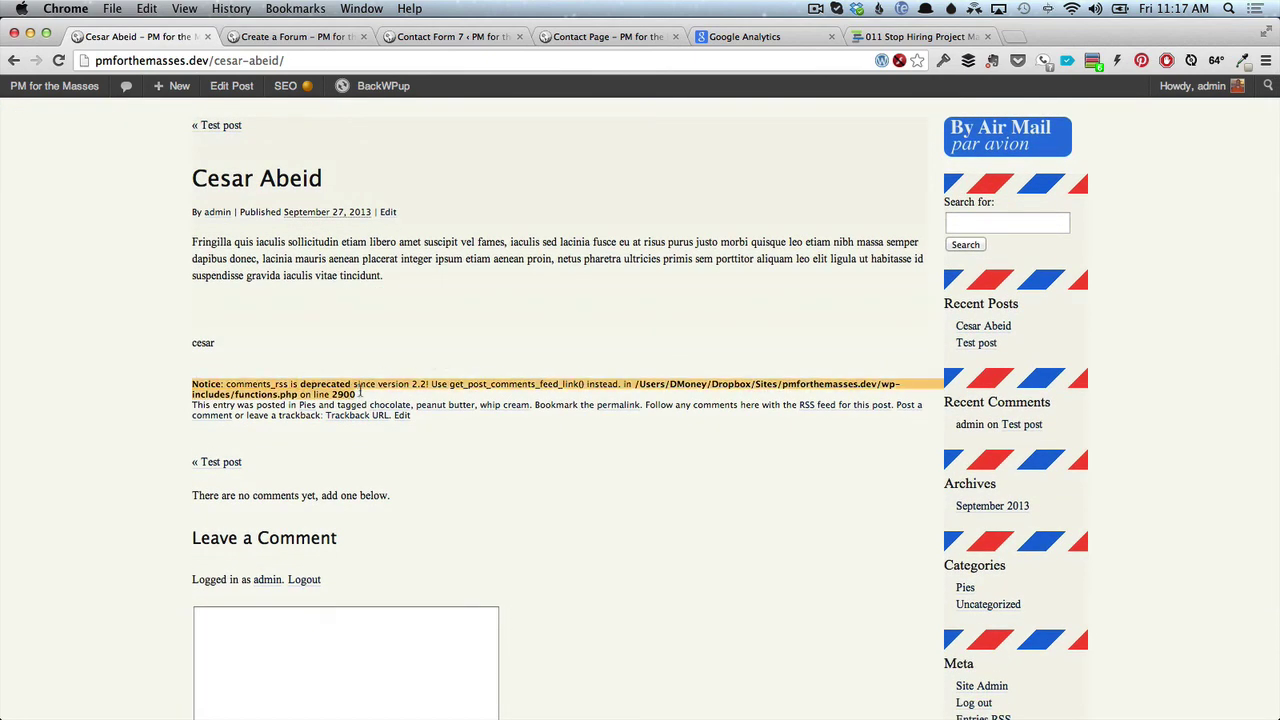
left_click(306, 406)
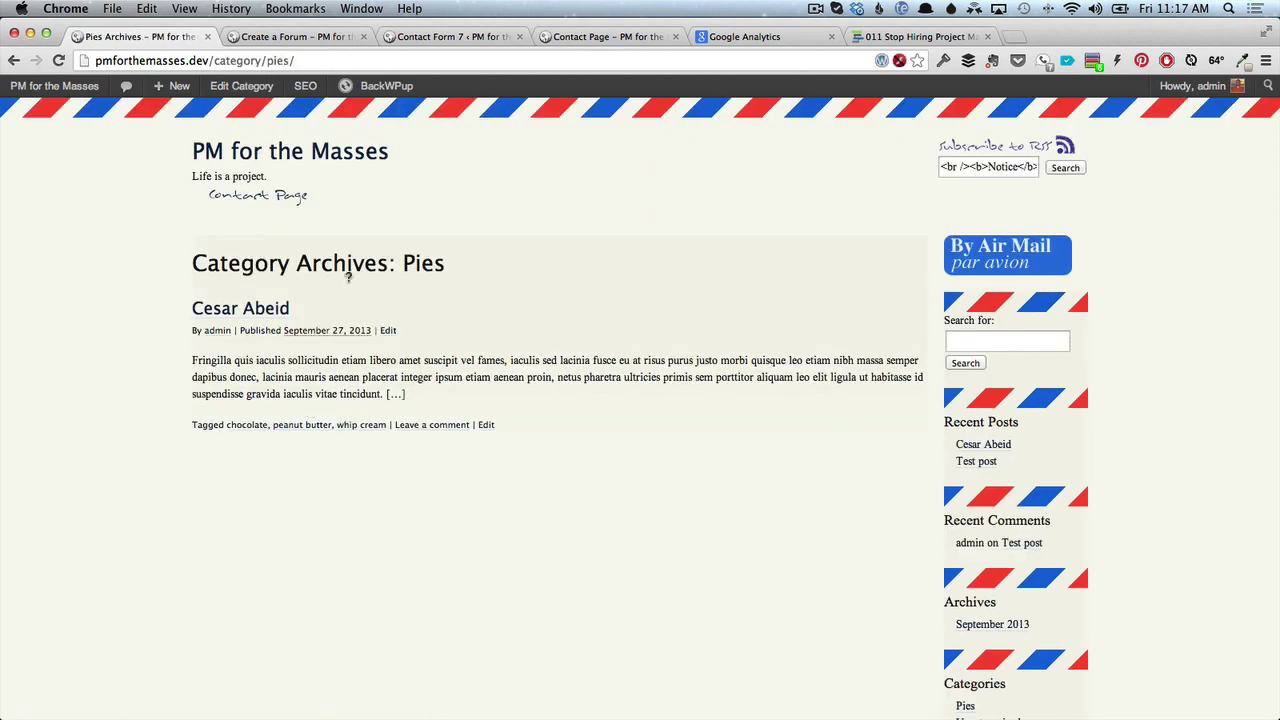
left_click(395, 394)
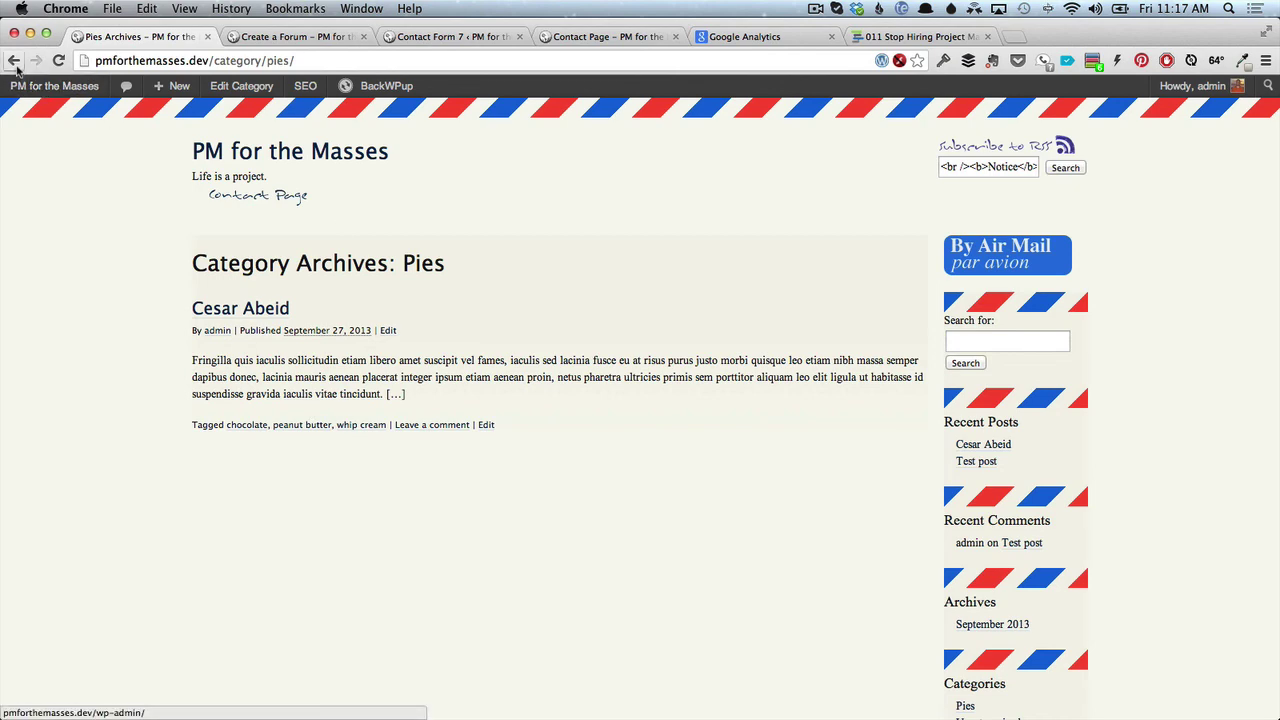
scroll(381, 488, "down", 3)
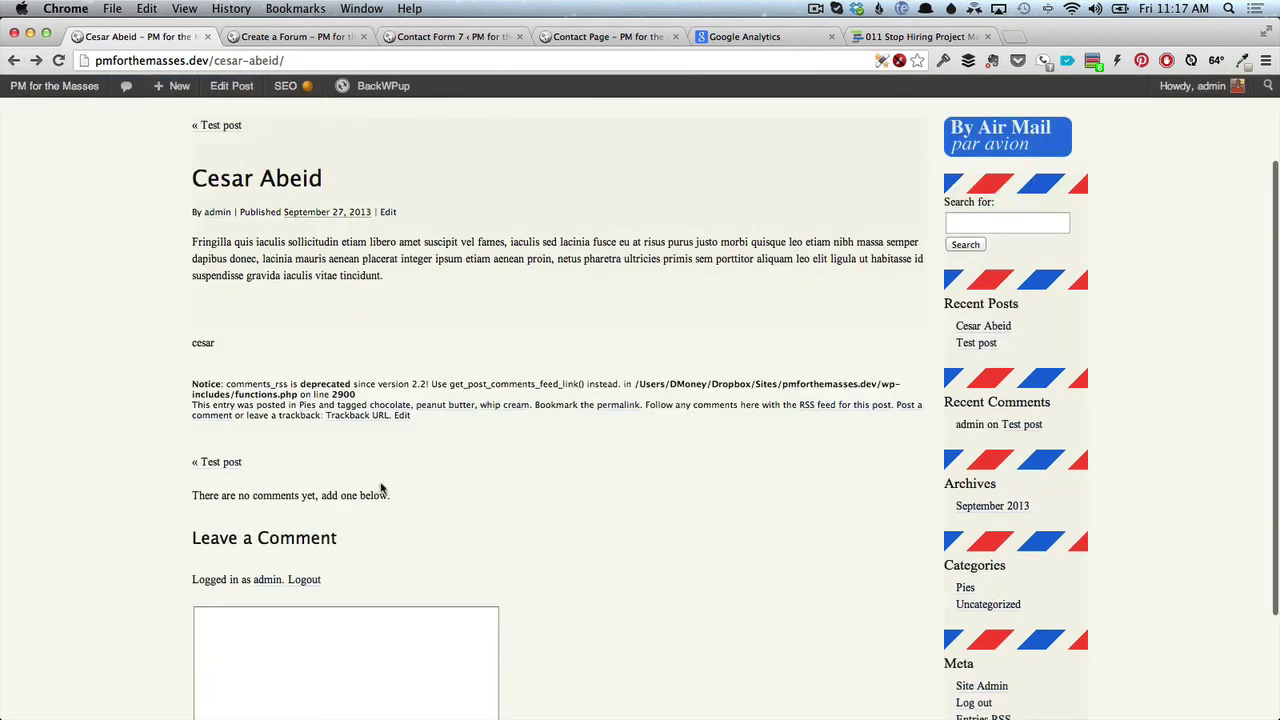
left_click(503, 405)
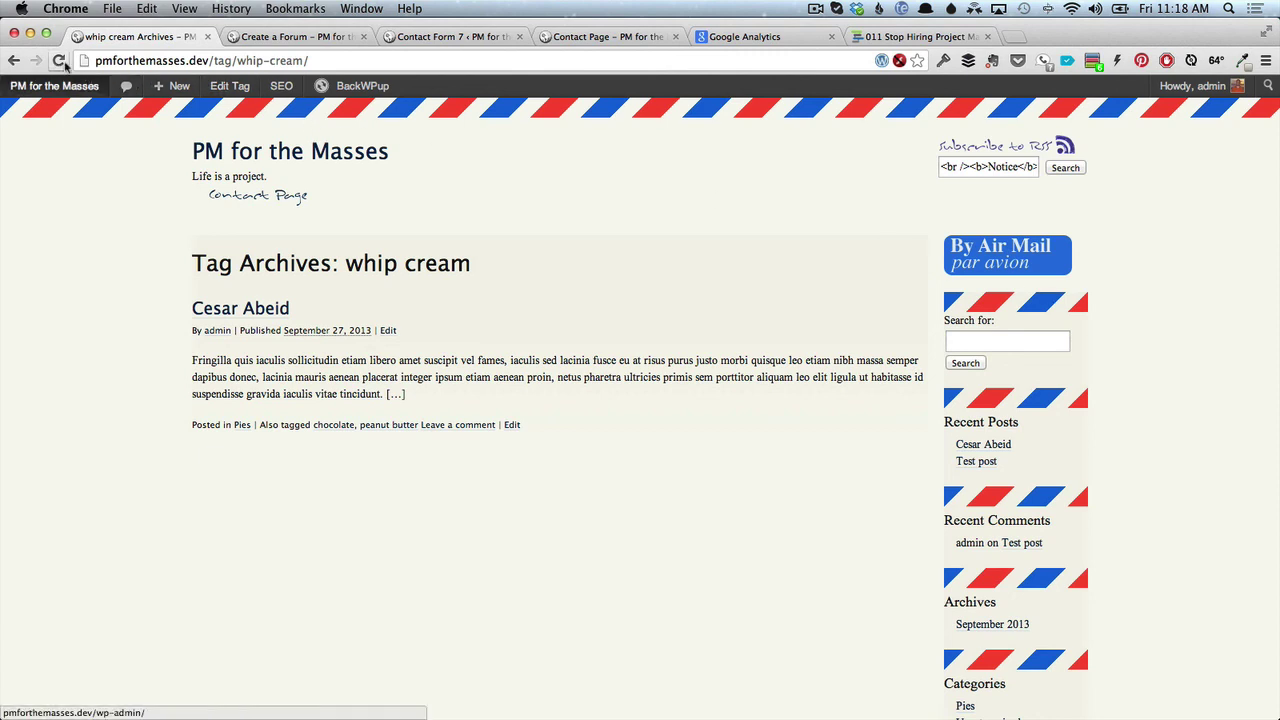
left_click(14, 61)
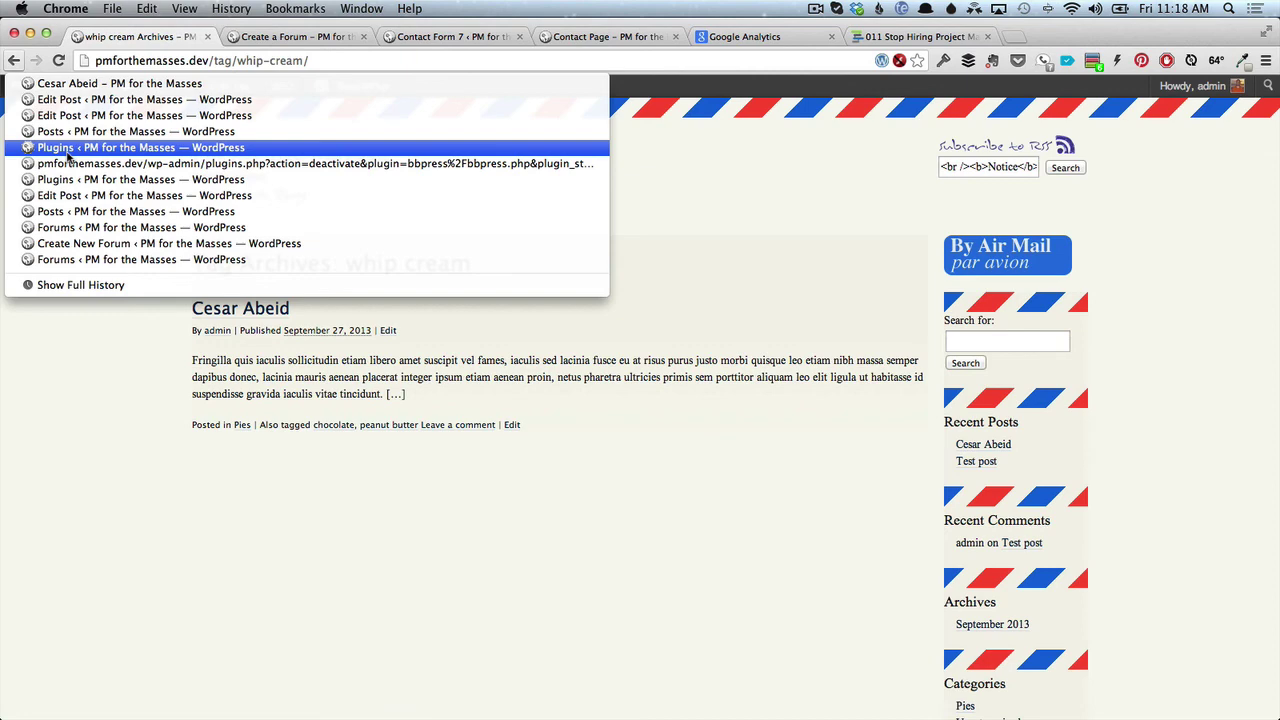
left_click(75, 86)
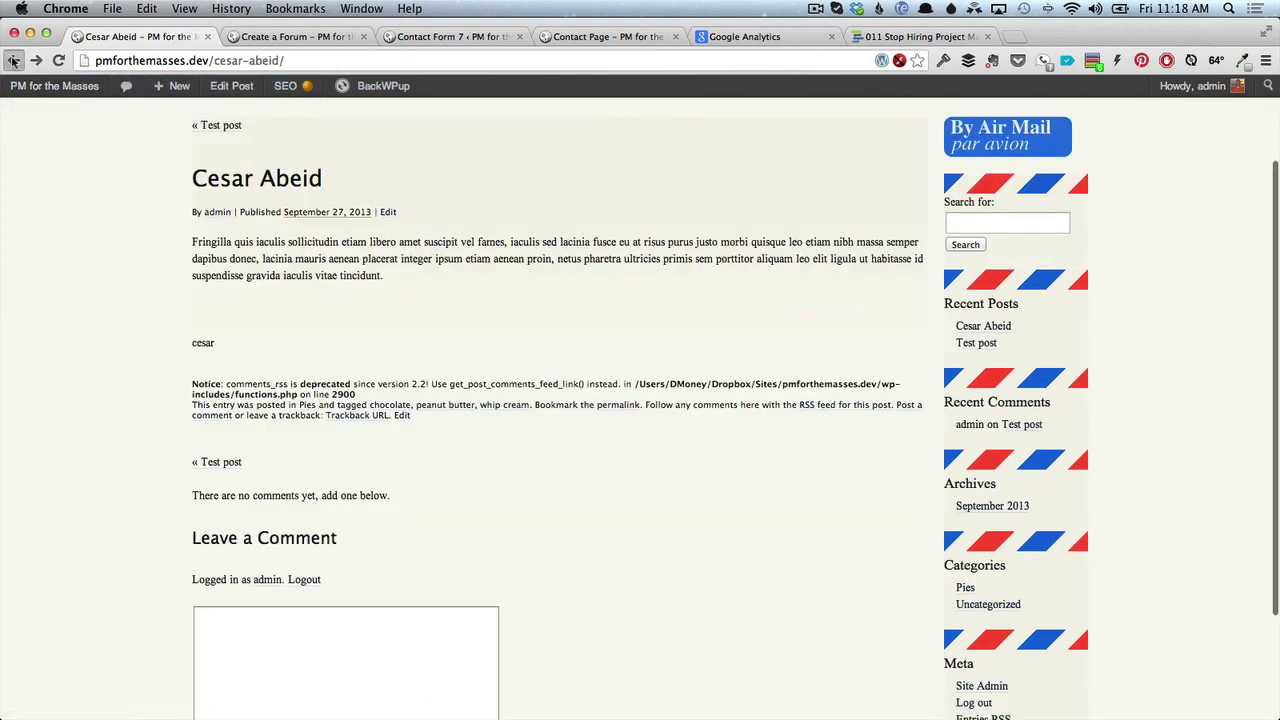
left_click(14, 61)
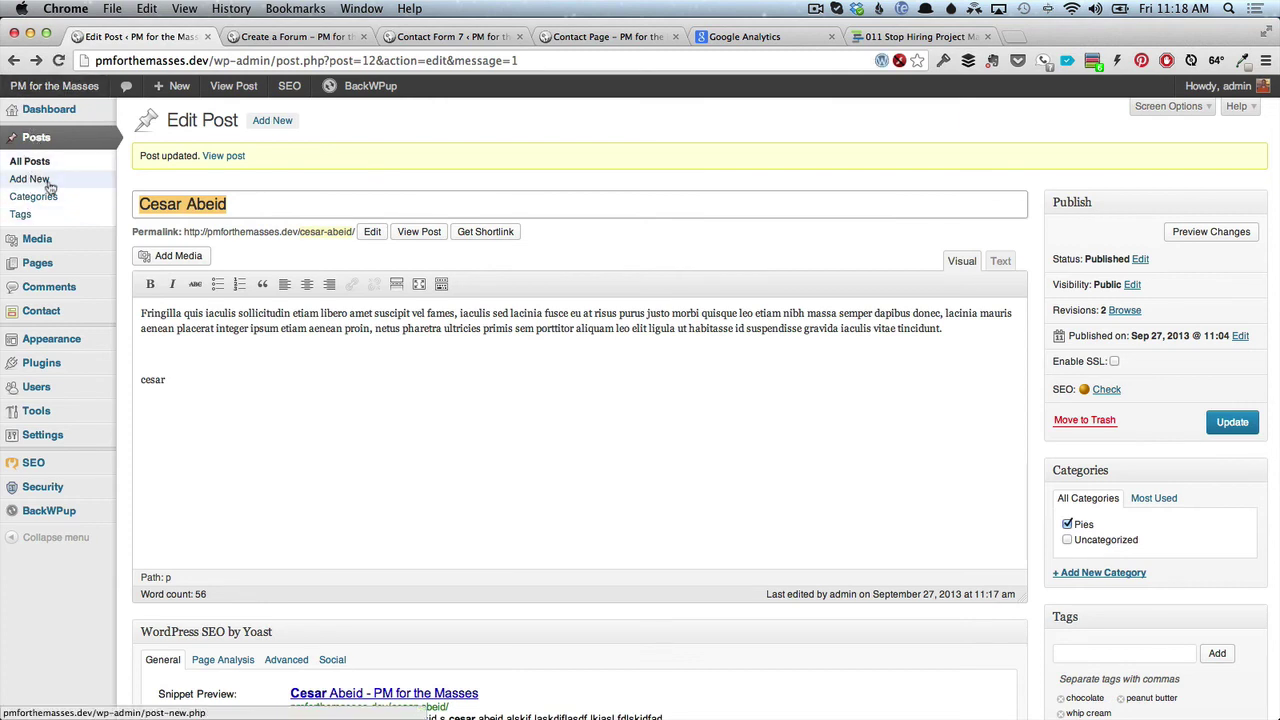
Start a new post titled 'New Post' with a line of filler body text.
left_click(49, 182)
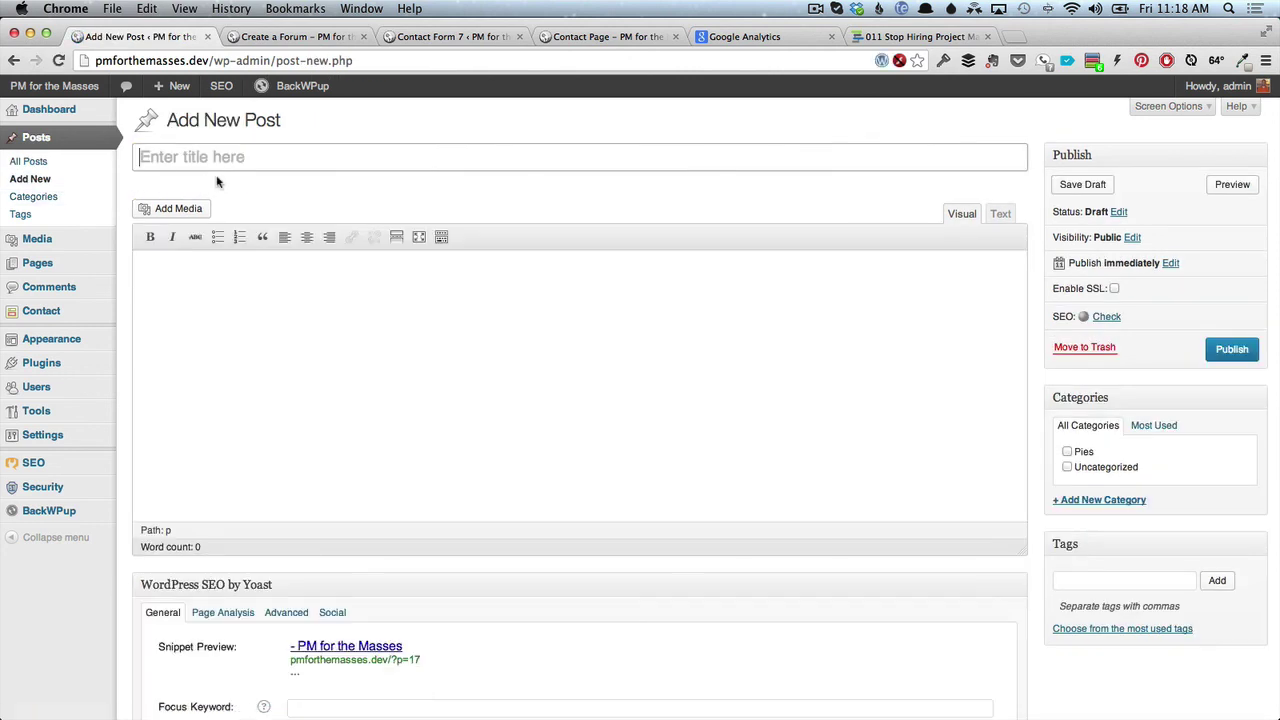
type("New Post")
key("Tab")
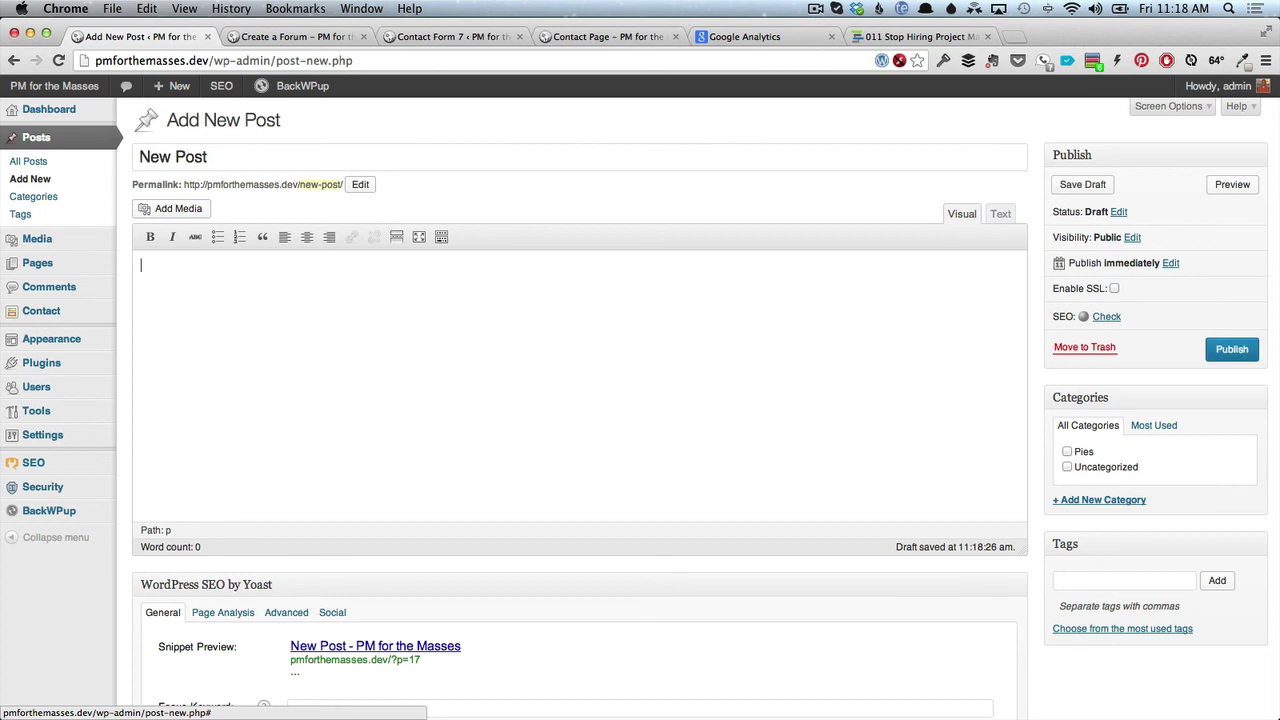
type("jls")
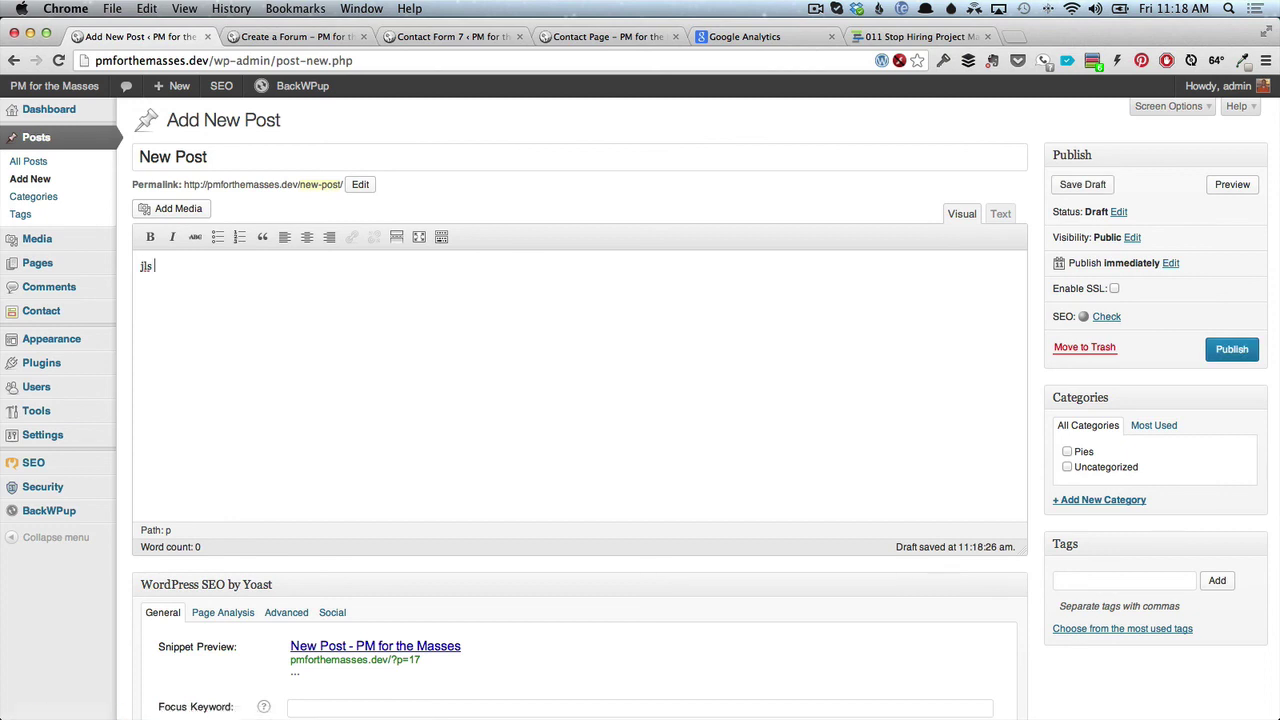
type(" fjalskj laskjdl ksjdl ksajflkjsdf")
Create a new podcast category and assign the draft to it.
left_click(1081, 501)
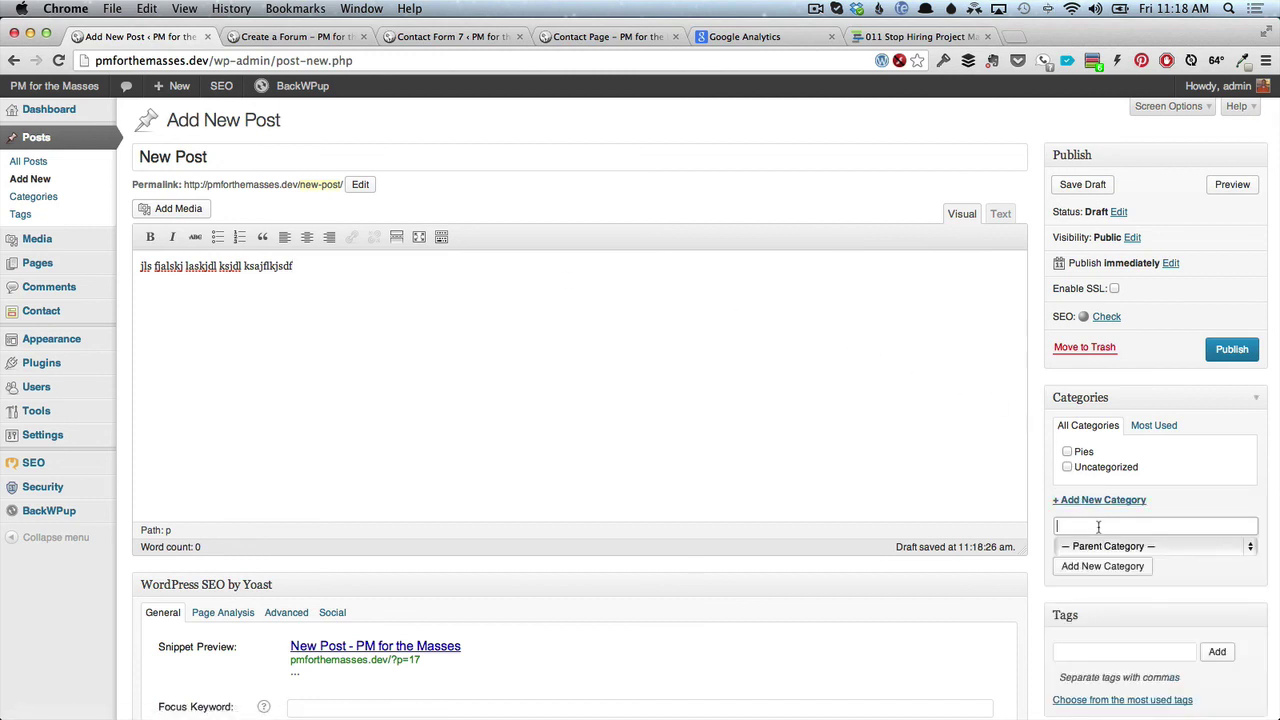
type("podcast")
left_click(1120, 566)
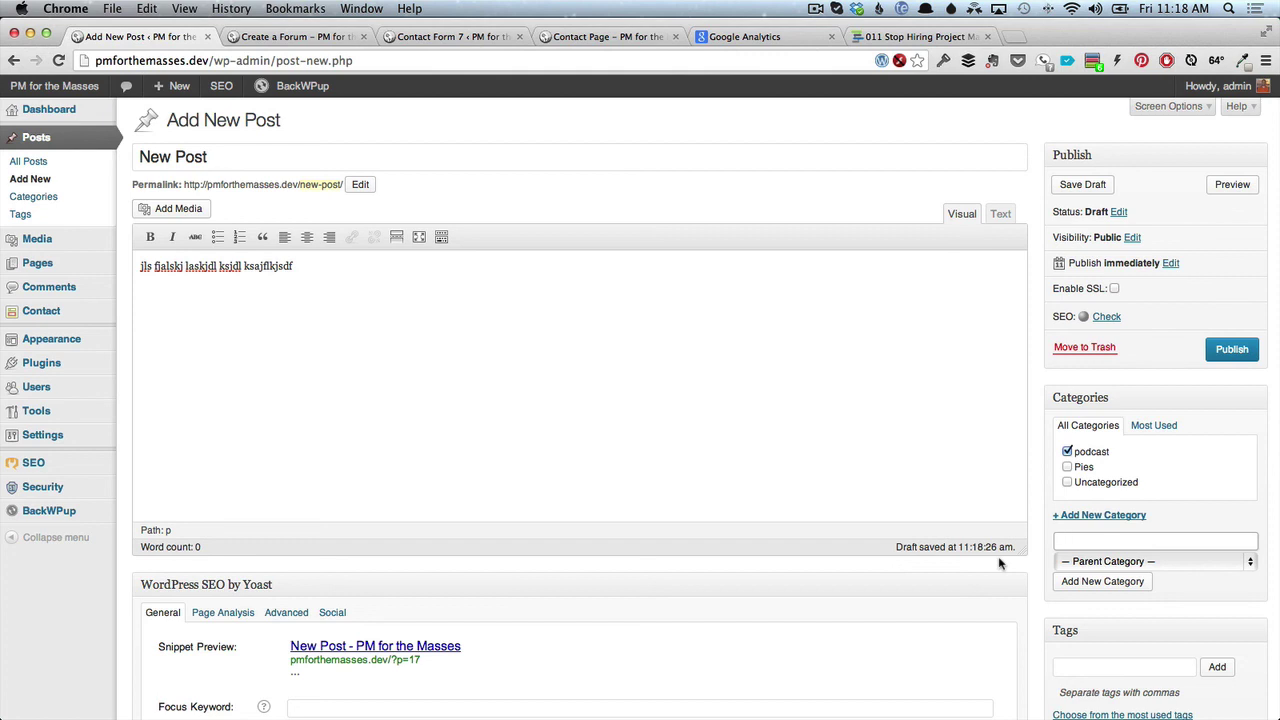
On the live site, open the podcast archive and scroll through its episodes.
left_click(918, 40)
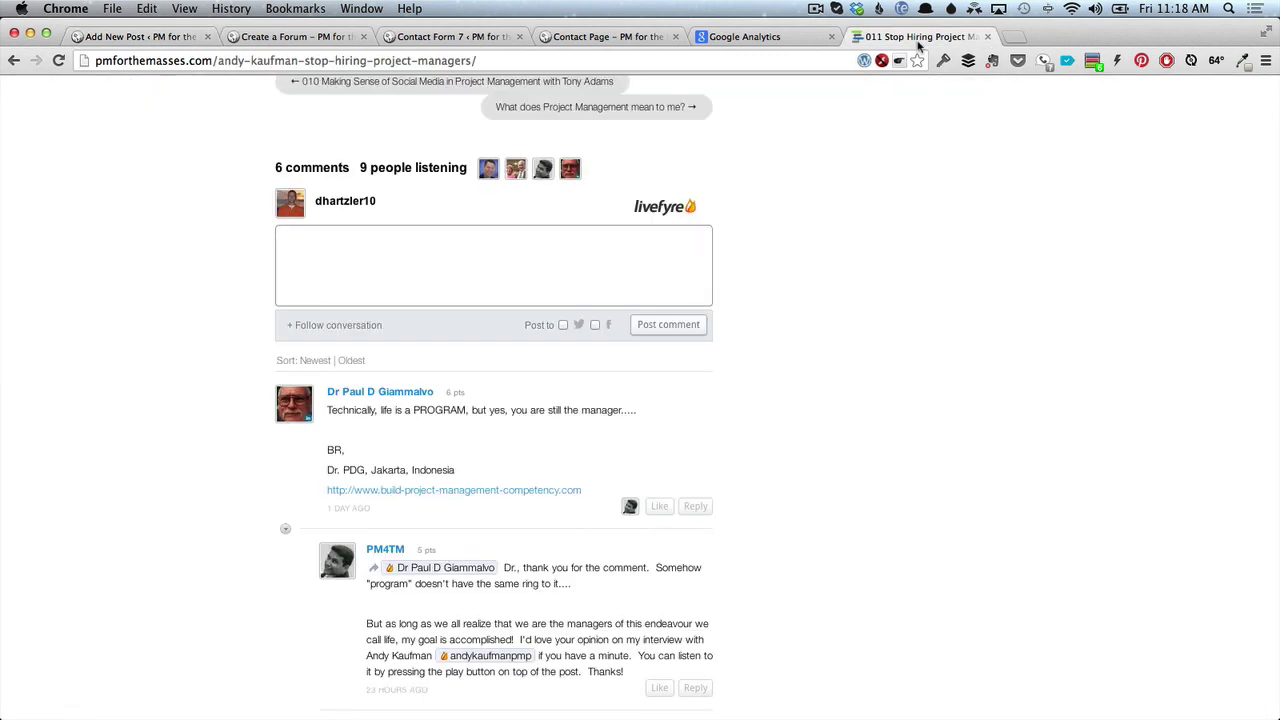
scroll(294, 260, "up", 20)
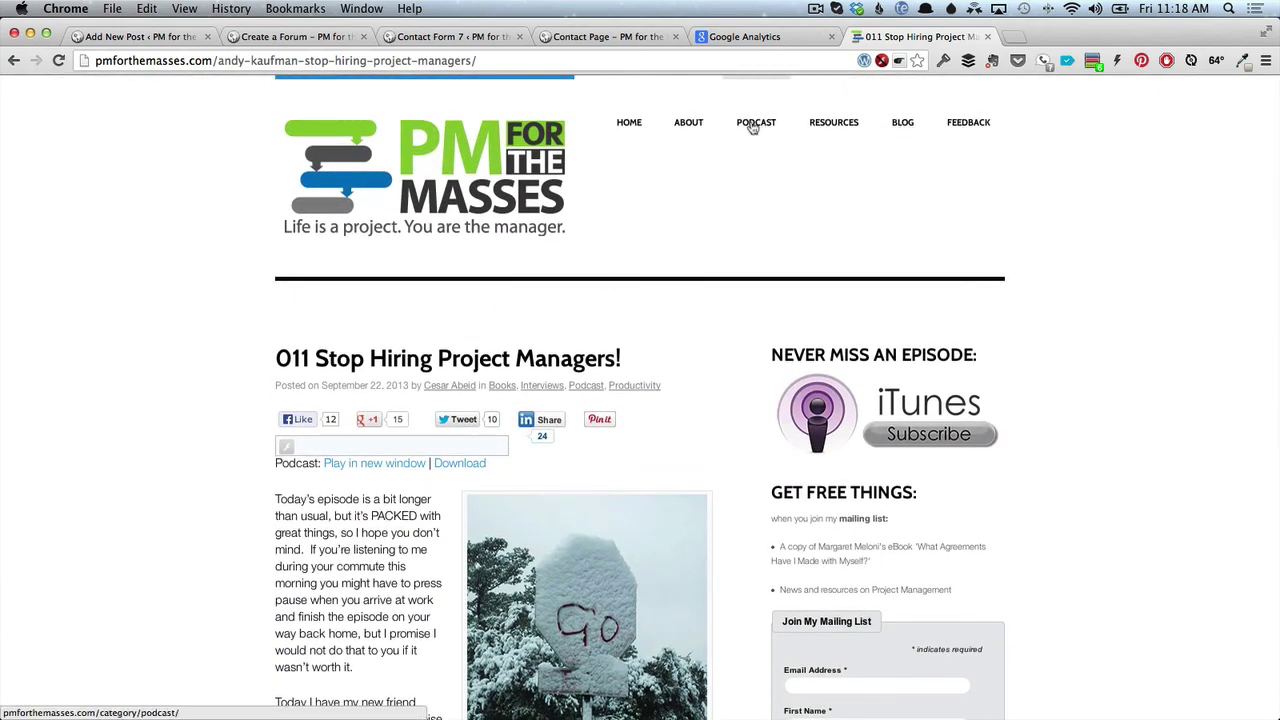
left_click(753, 127)
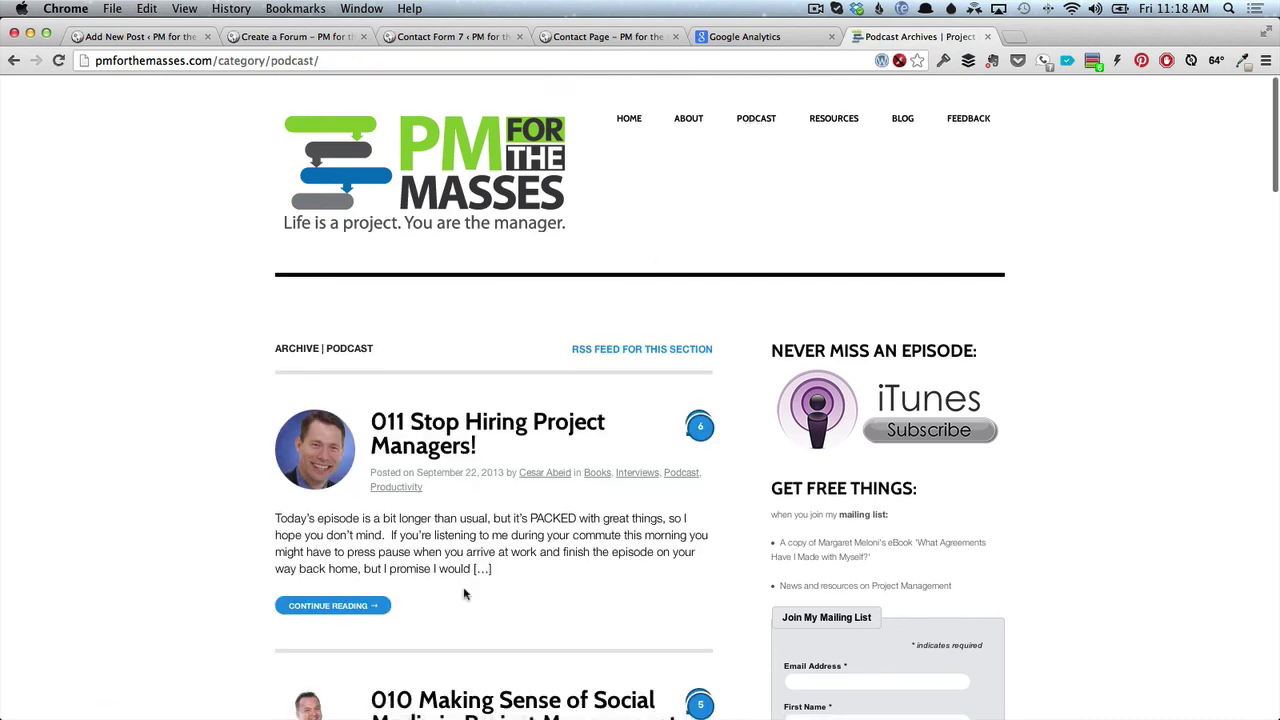
scroll(463, 594, "down", 8)
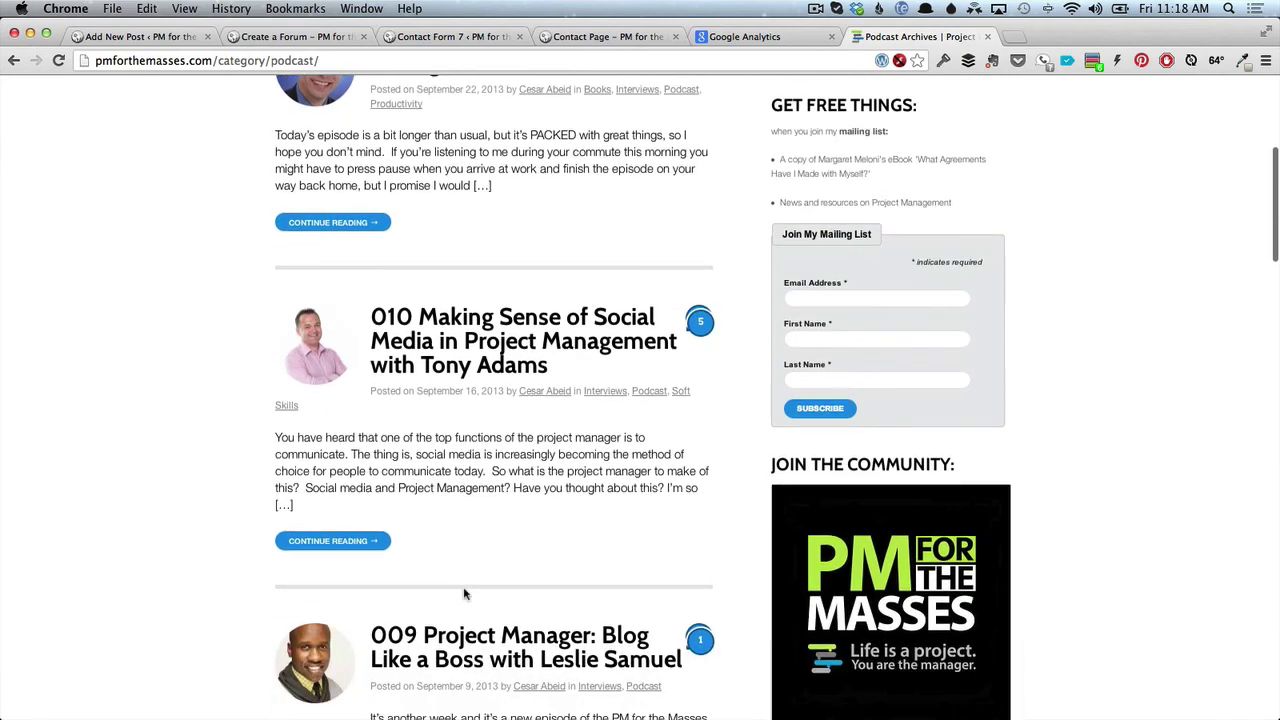
scroll(463, 594, "down", 10)
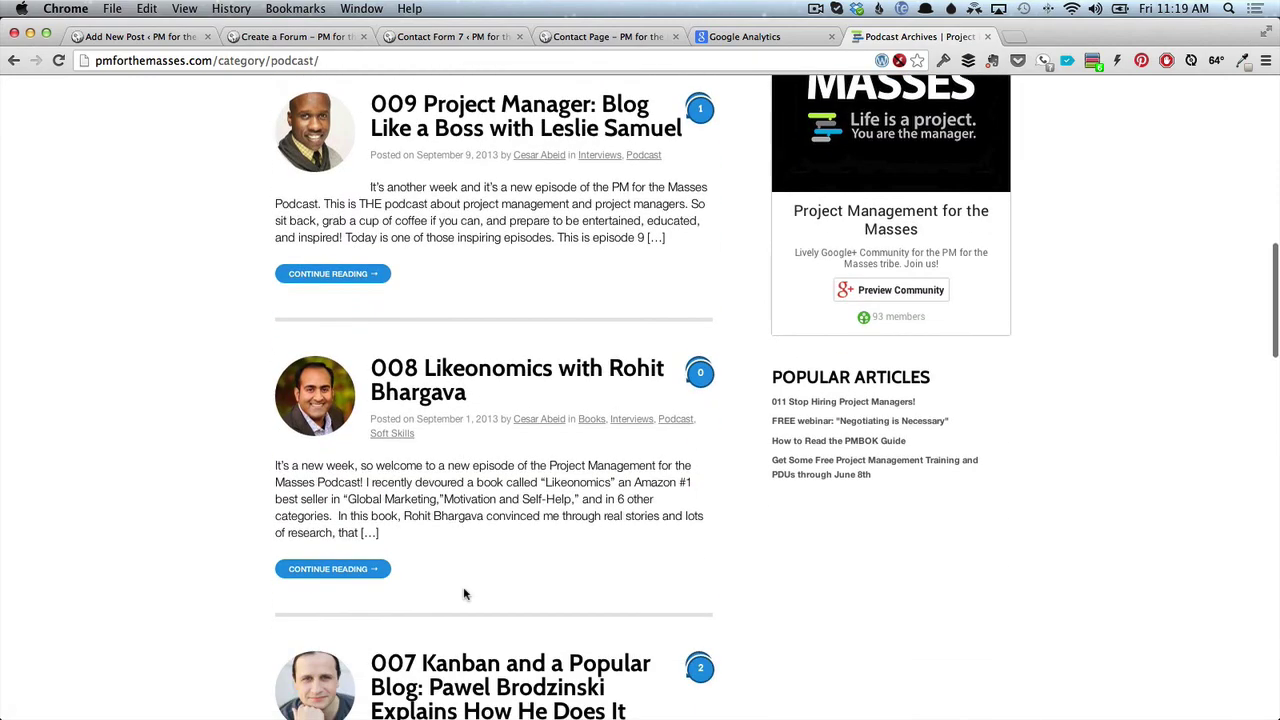
scroll(463, 594, "down", 9)
scroll(463, 594, "up", 20)
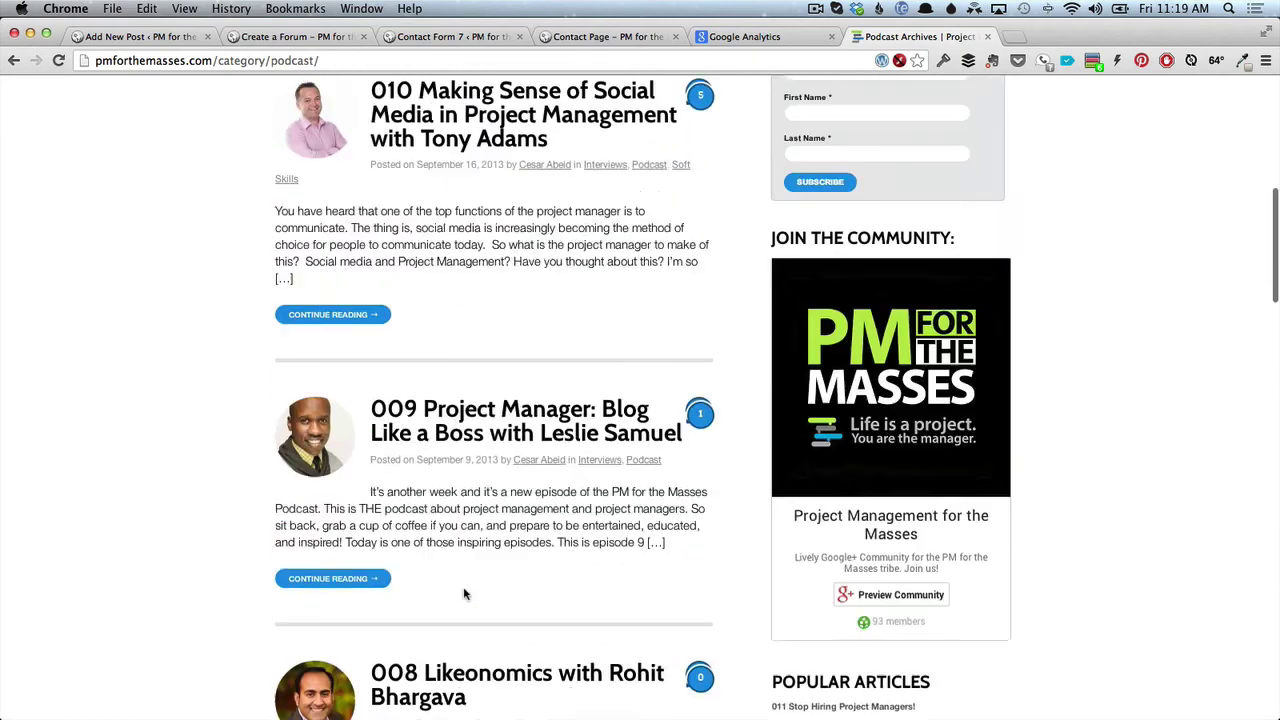
Open the site's Blog archive, scroll through its posts, and scroll back up.
left_click(904, 123)
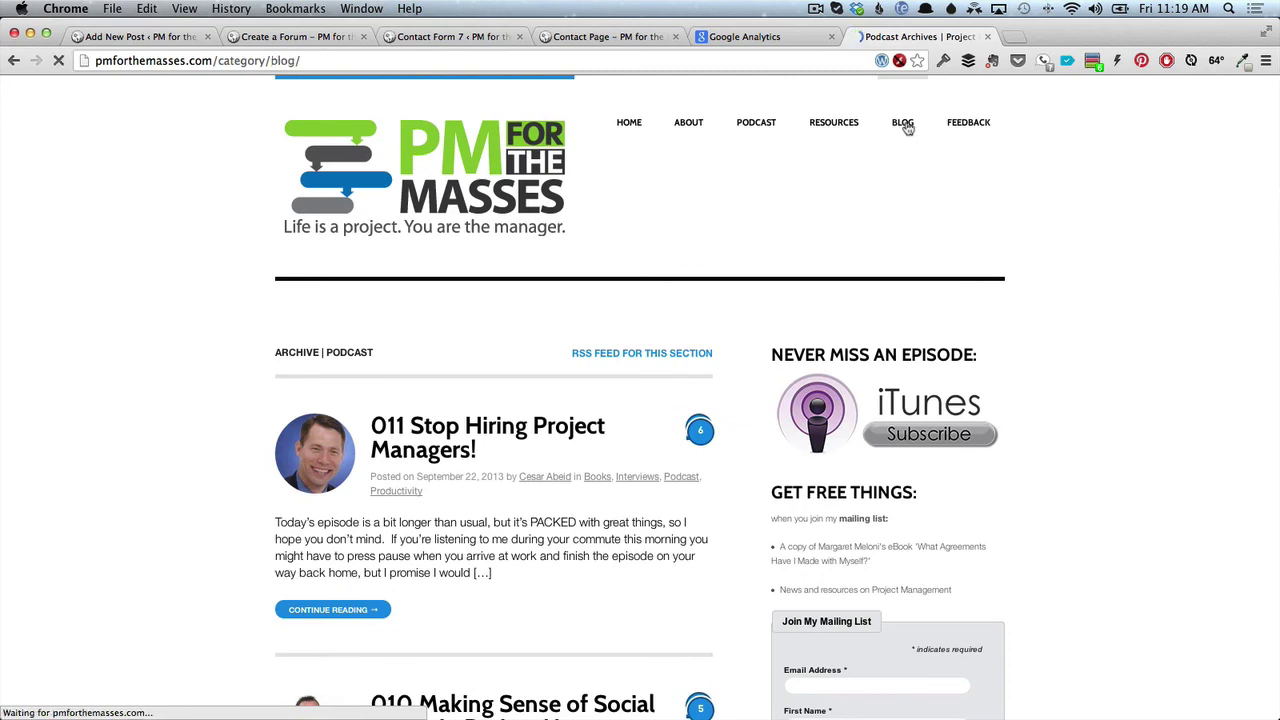
scroll(548, 520, "down", 5)
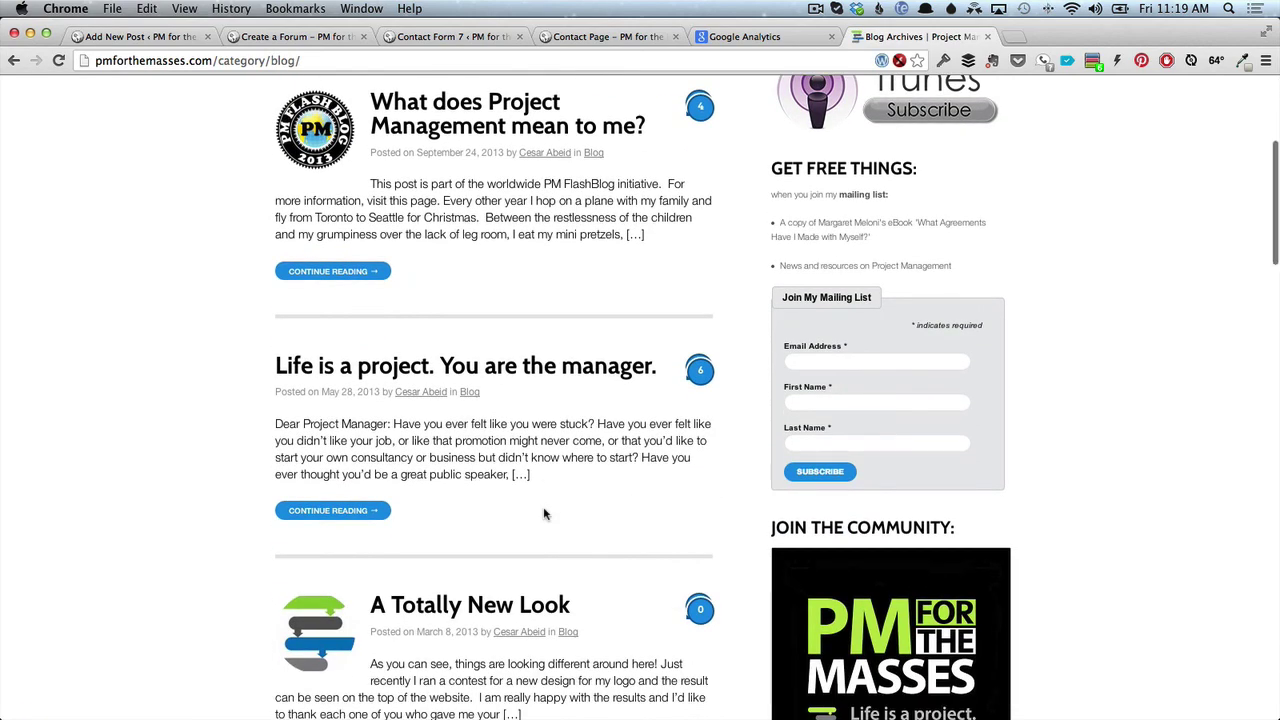
scroll(544, 514, "down", 4)
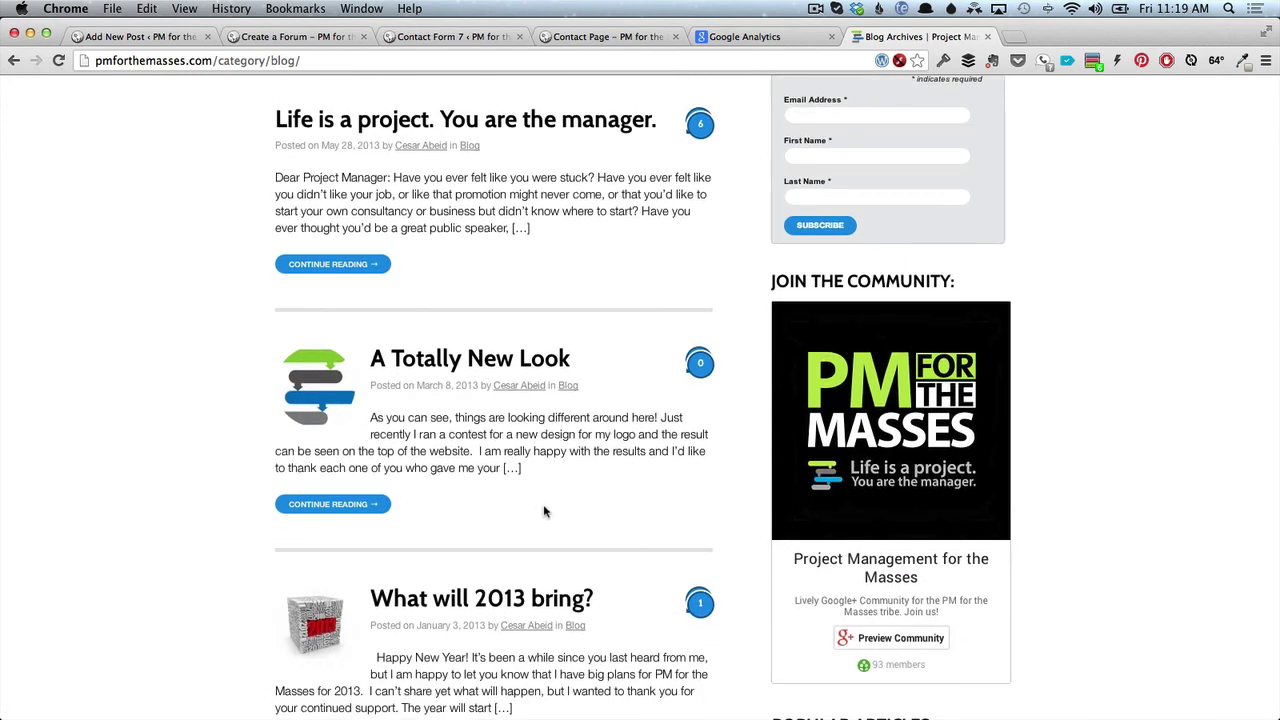
scroll(544, 514, "down", 8)
scroll(543, 511, "down", 5)
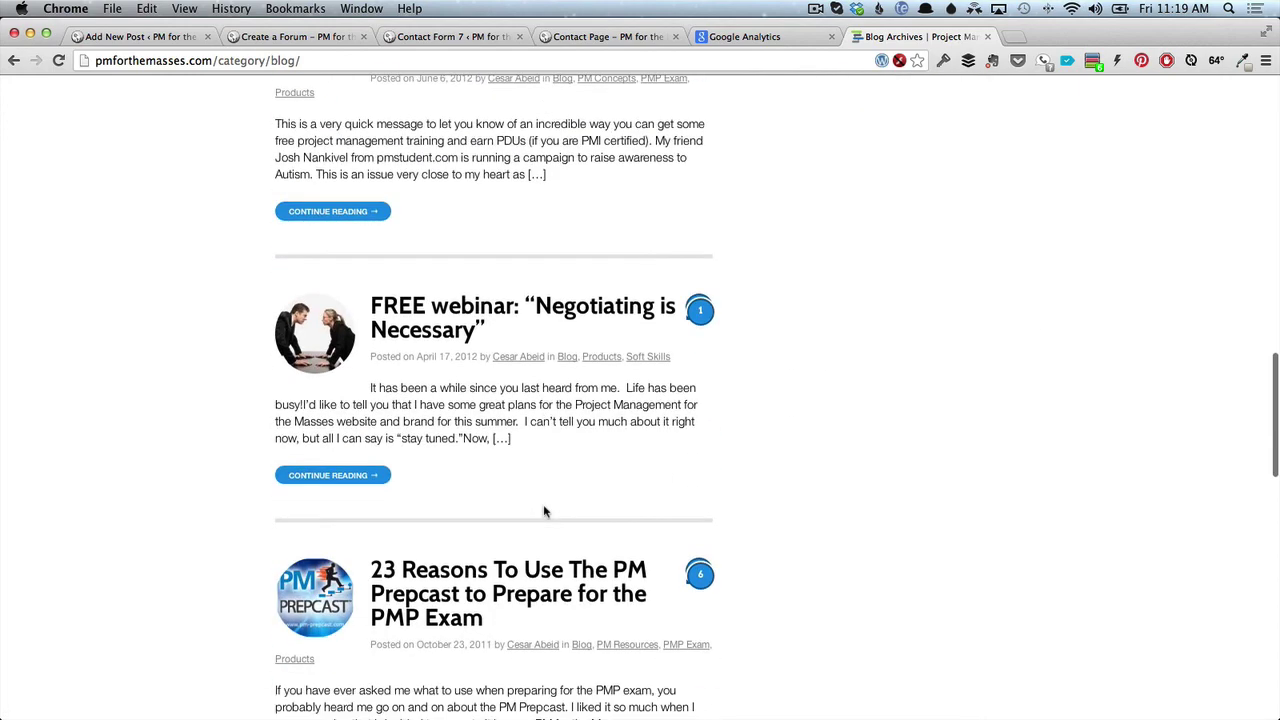
scroll(543, 511, "up", 17)
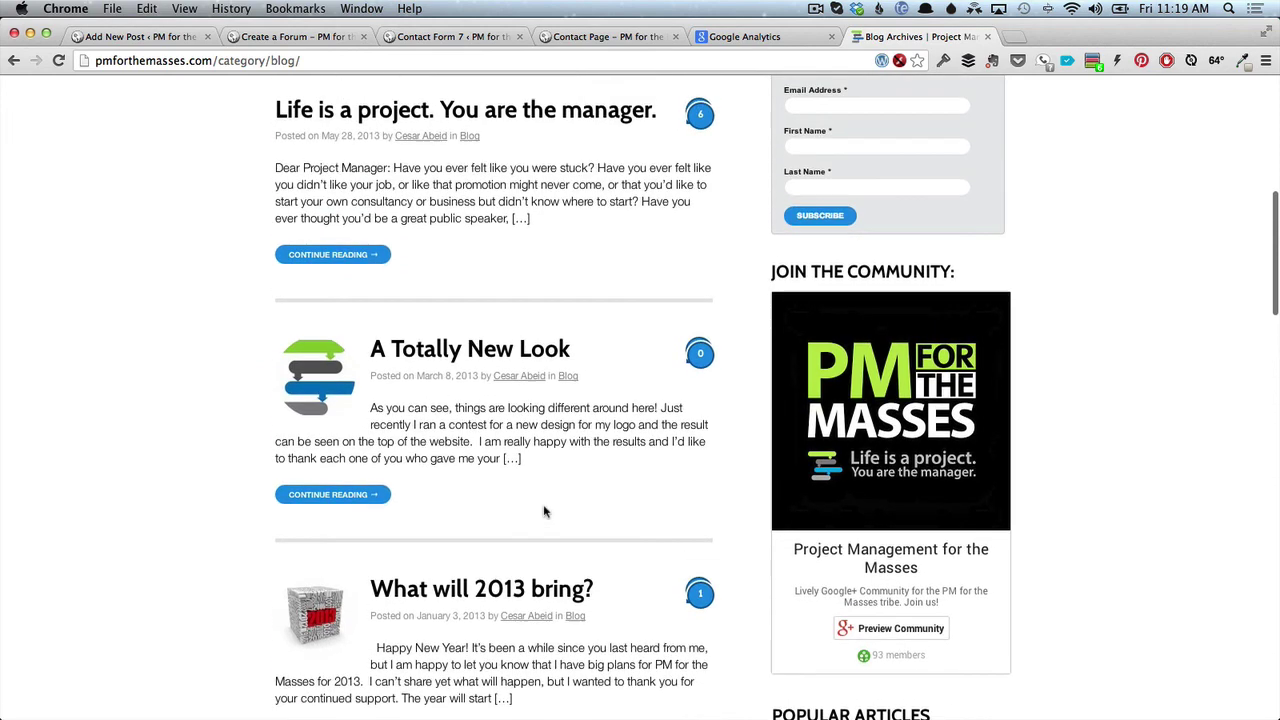
scroll(543, 511, "up", 10)
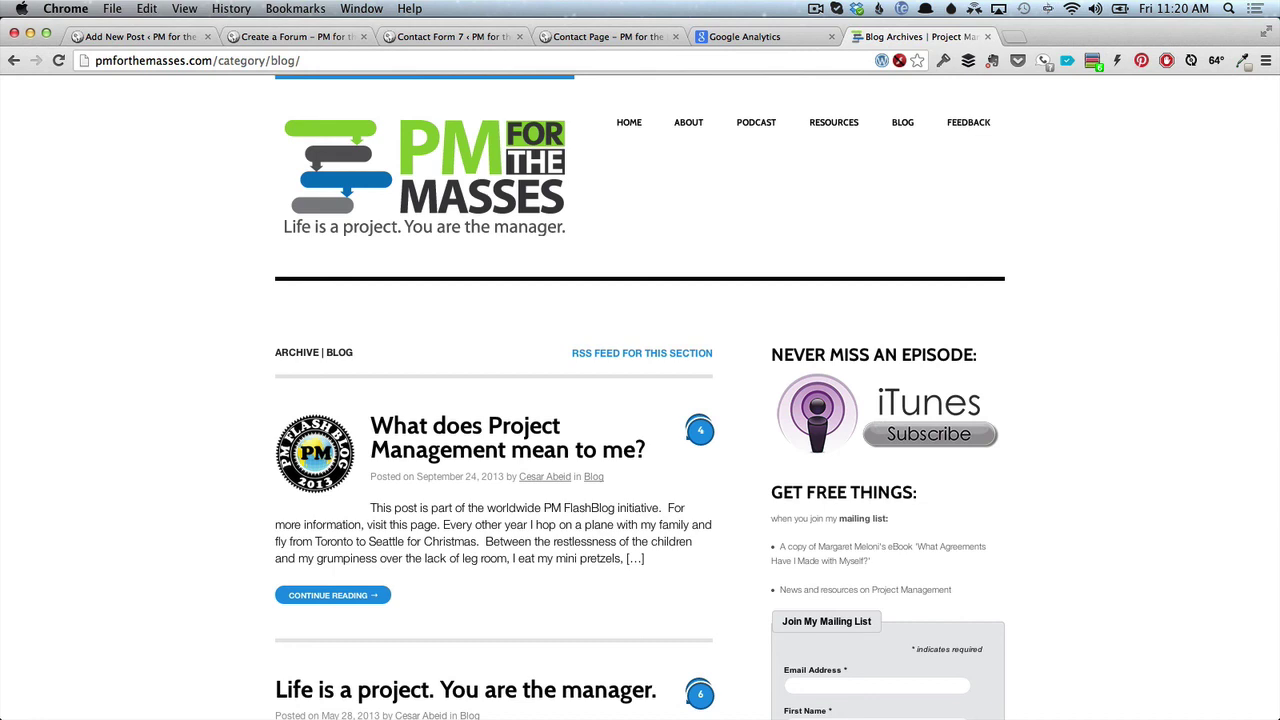
Publish the New Post draft under podcast, then show the All Posts list.
left_click(146, 36)
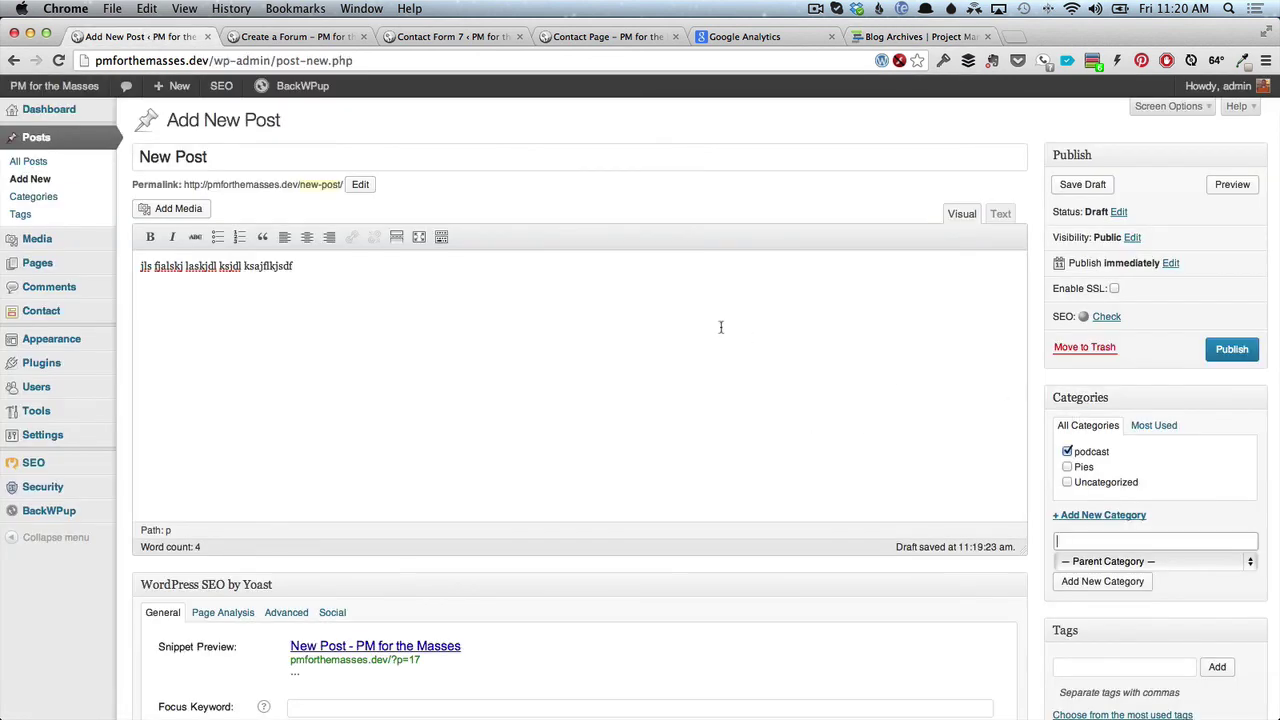
left_click(54, 162)
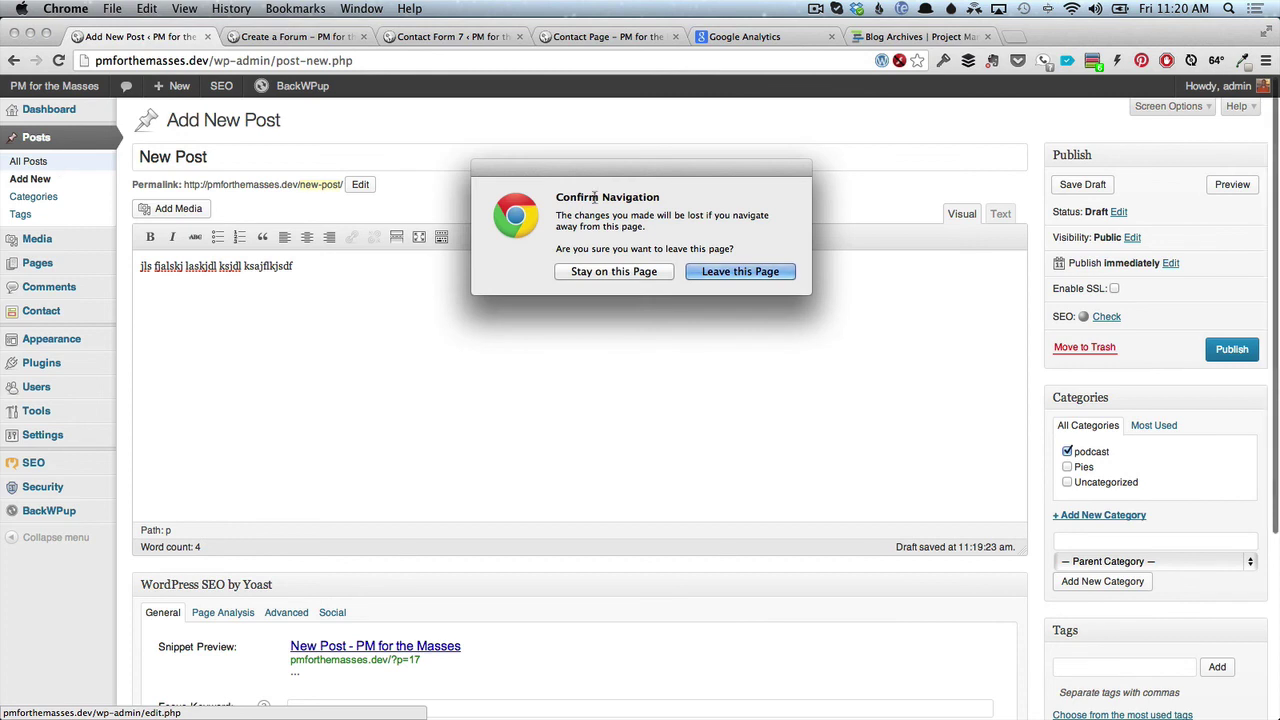
left_click(641, 275)
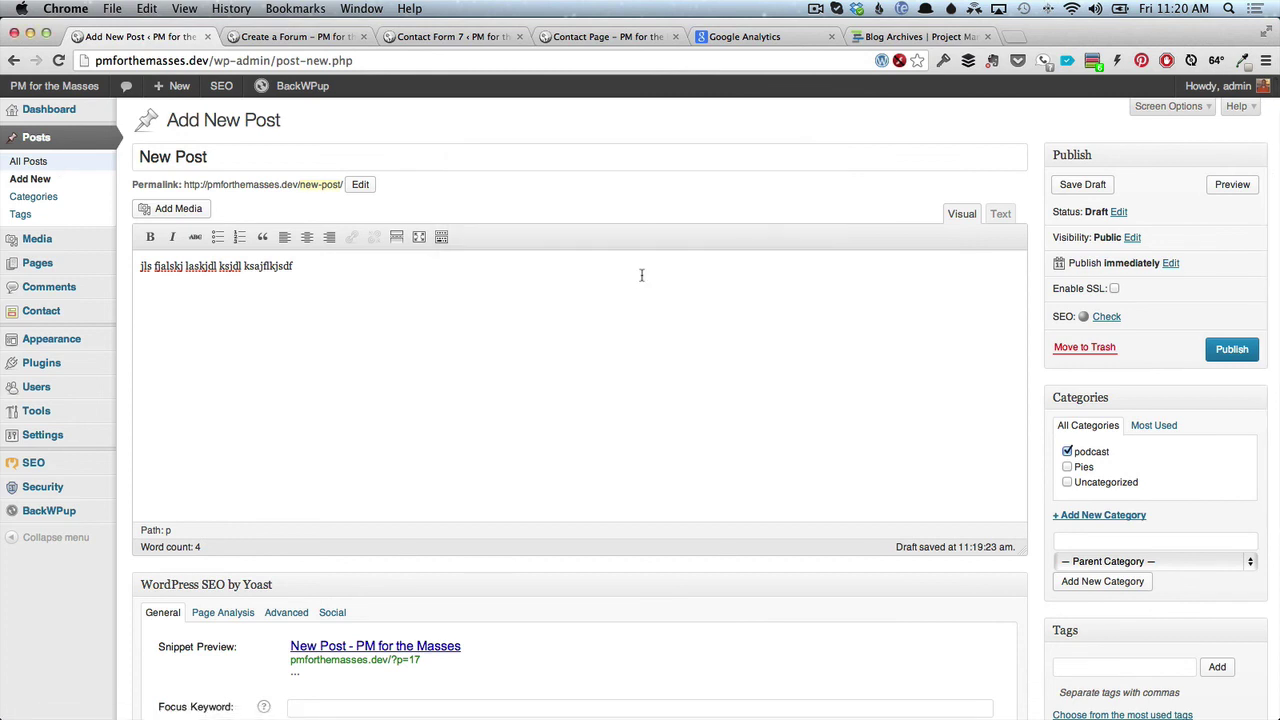
left_click(1225, 349)
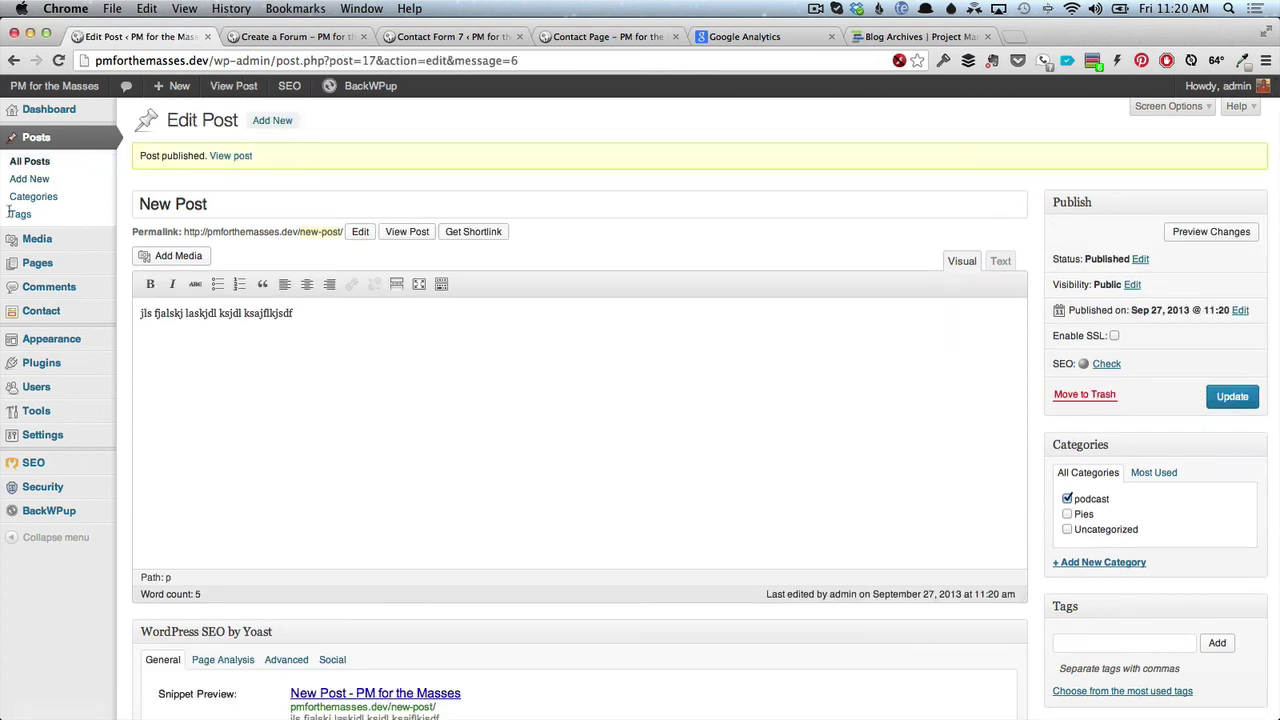
left_click(42, 163)
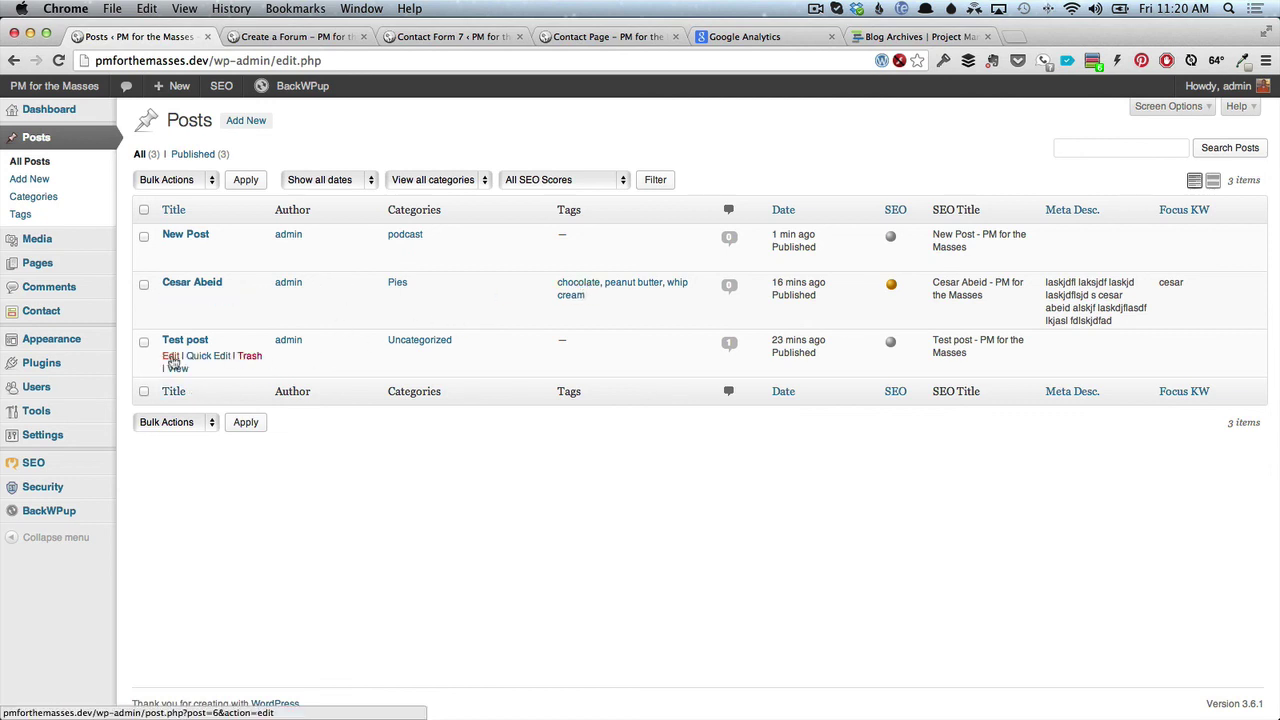
Edit Test post and move it from Uncategorized to the podcast category.
left_click(171, 357)
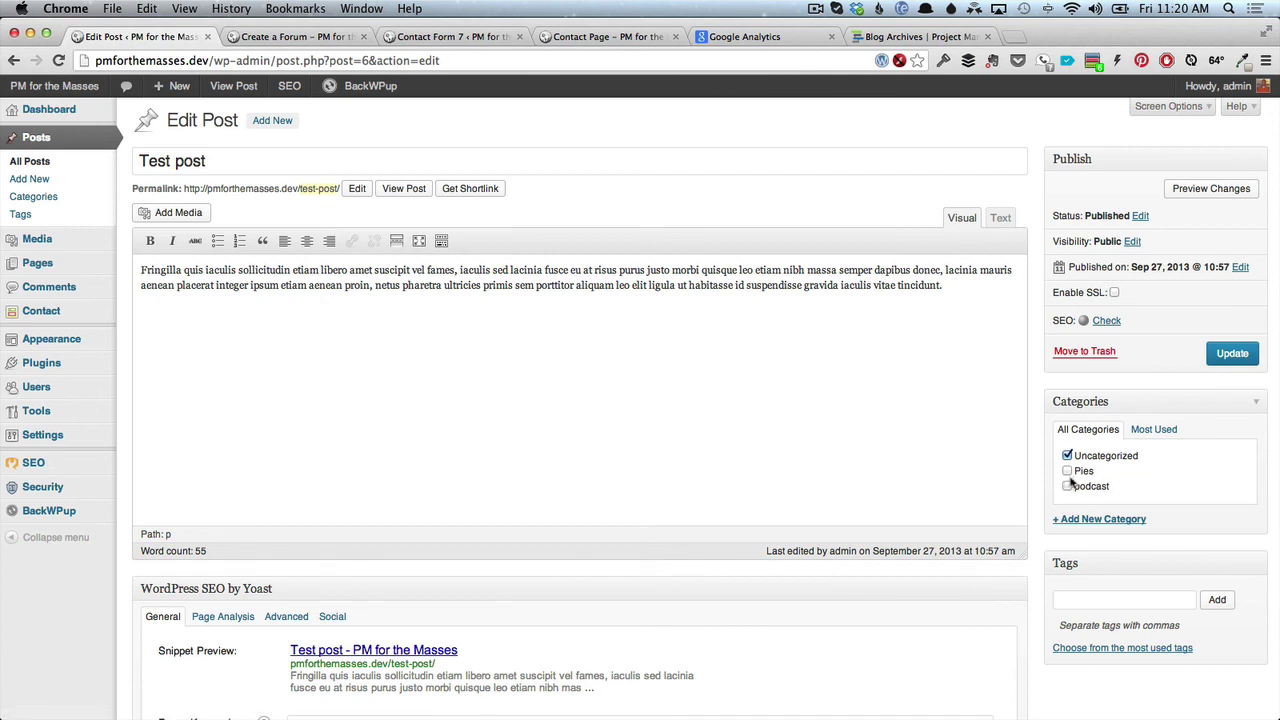
left_click(1067, 486)
left_click(1068, 455)
Tag Test post peanut butter, update it, and view it on the site.
left_click(1088, 600)
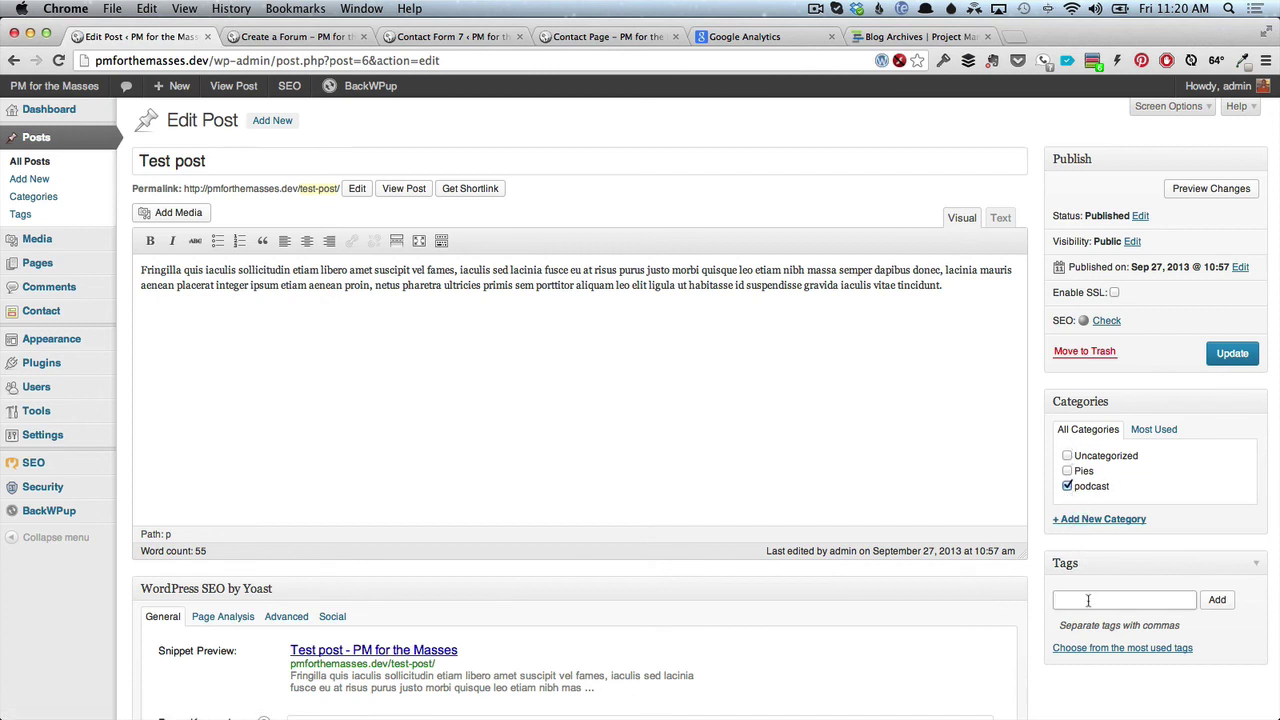
type("pean")
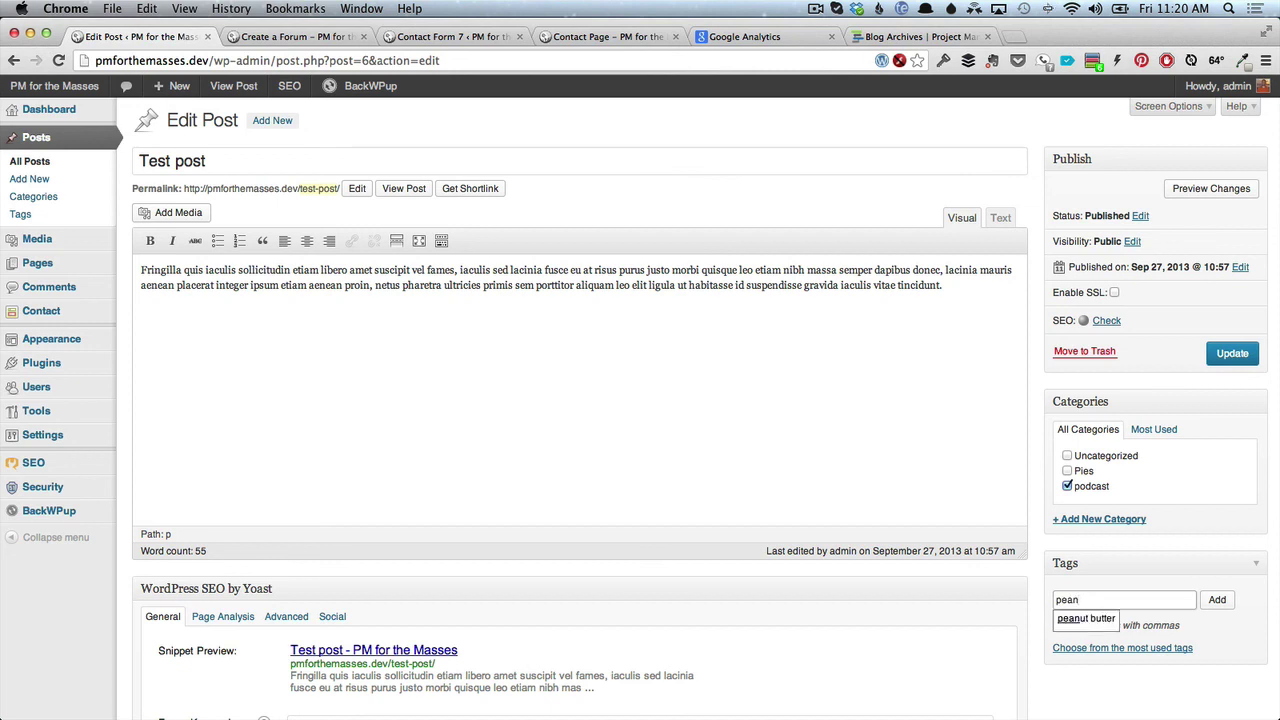
left_click(1098, 620)
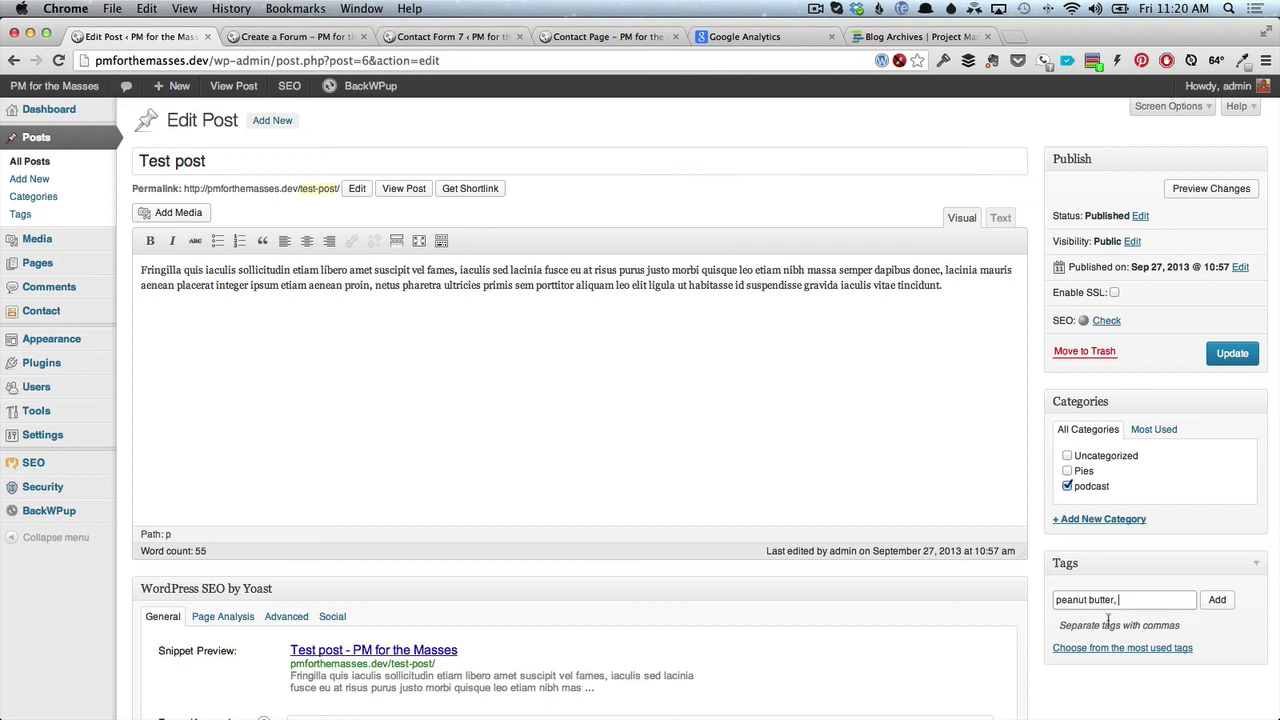
left_click(1218, 600)
left_click(1219, 360)
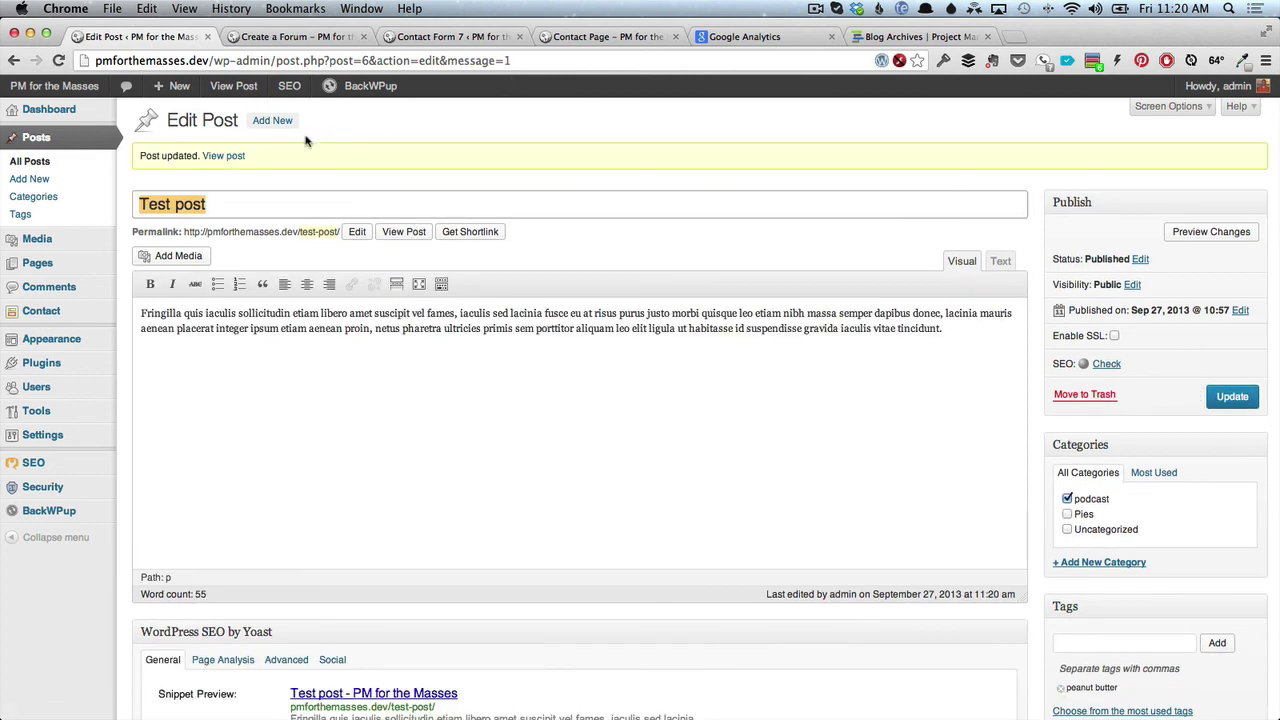
left_click(404, 232)
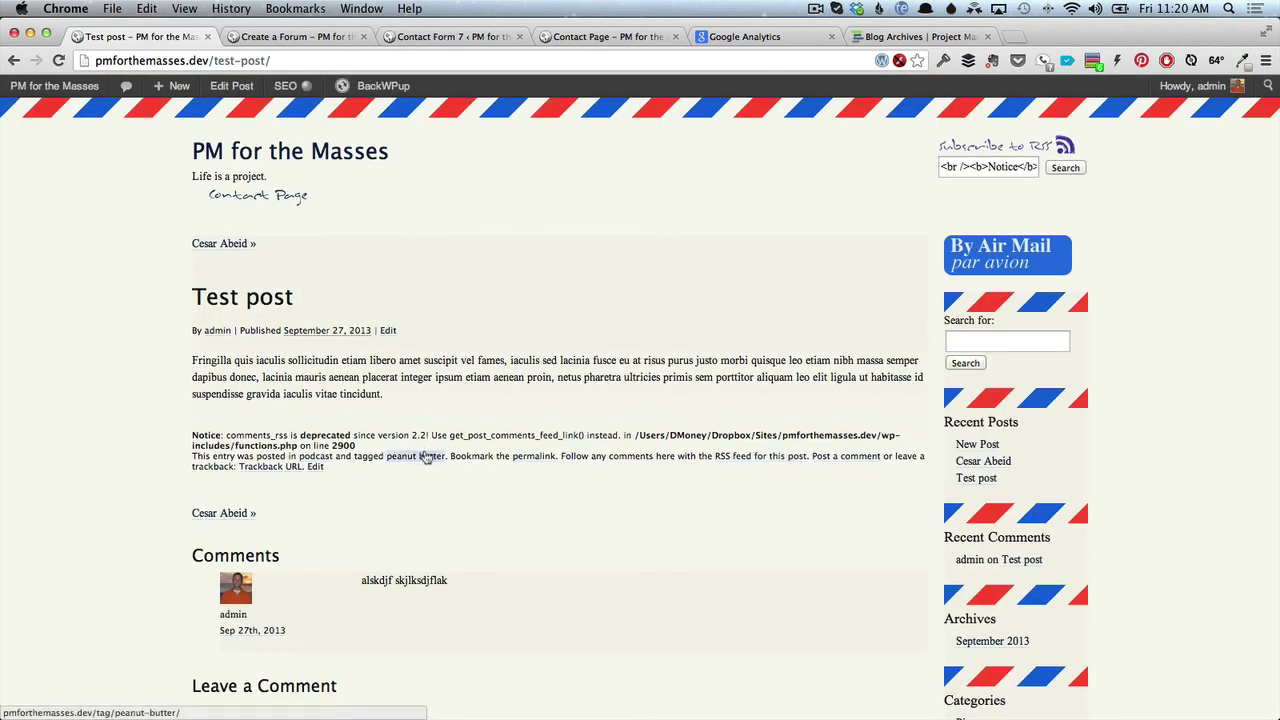
From the admin dashboard, activate the Twenty Thirteen theme under Appearance > Themes.
left_click(269, 40)
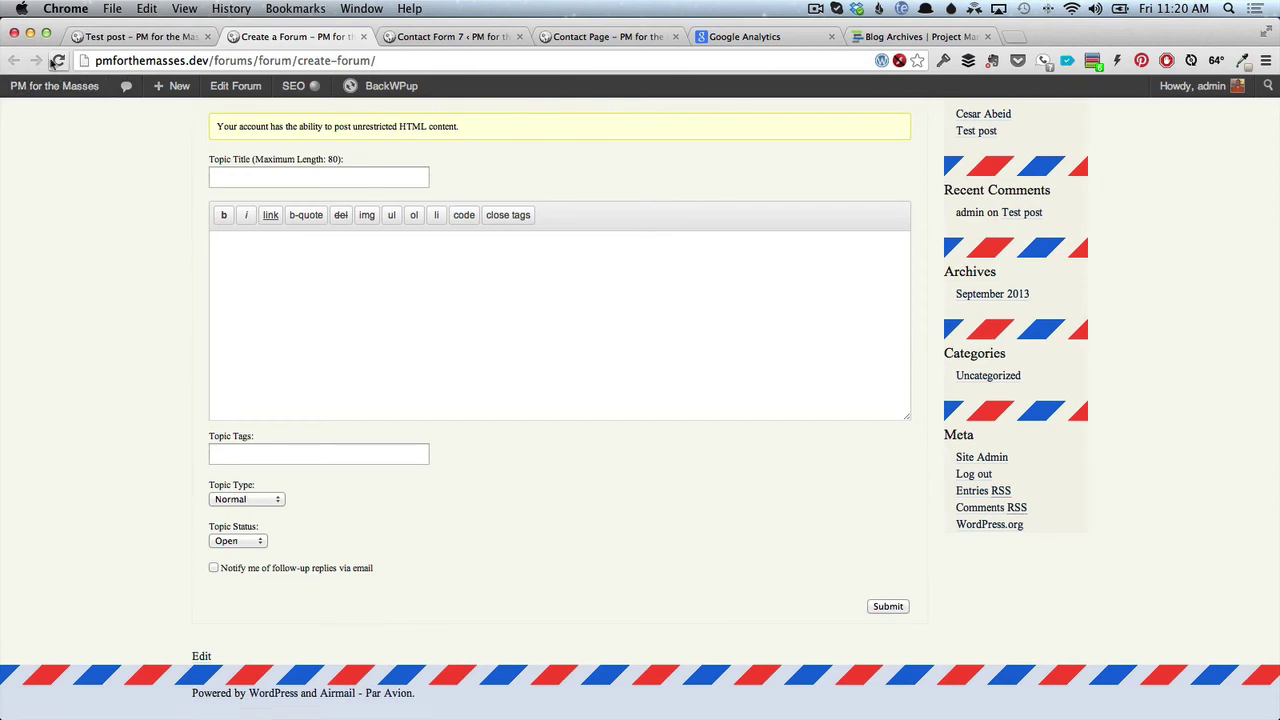
left_click(104, 38)
left_click(271, 40)
left_click(68, 92)
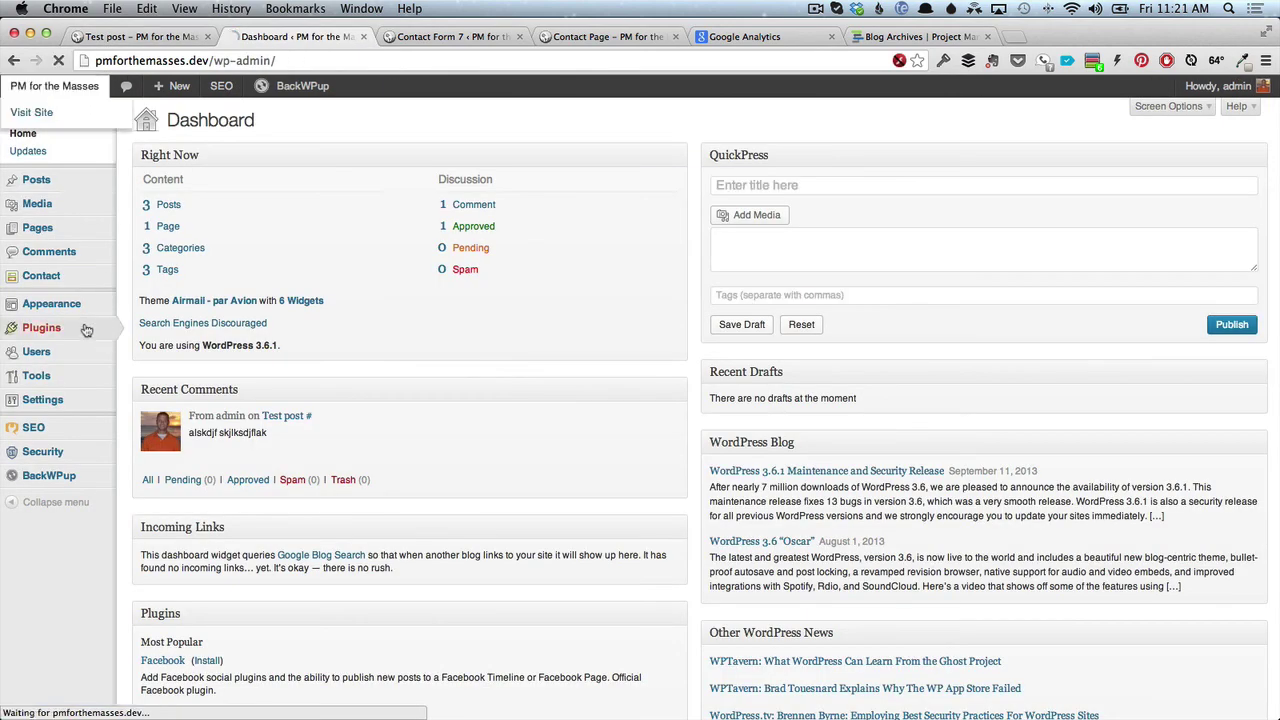
mouse_move(76, 368)
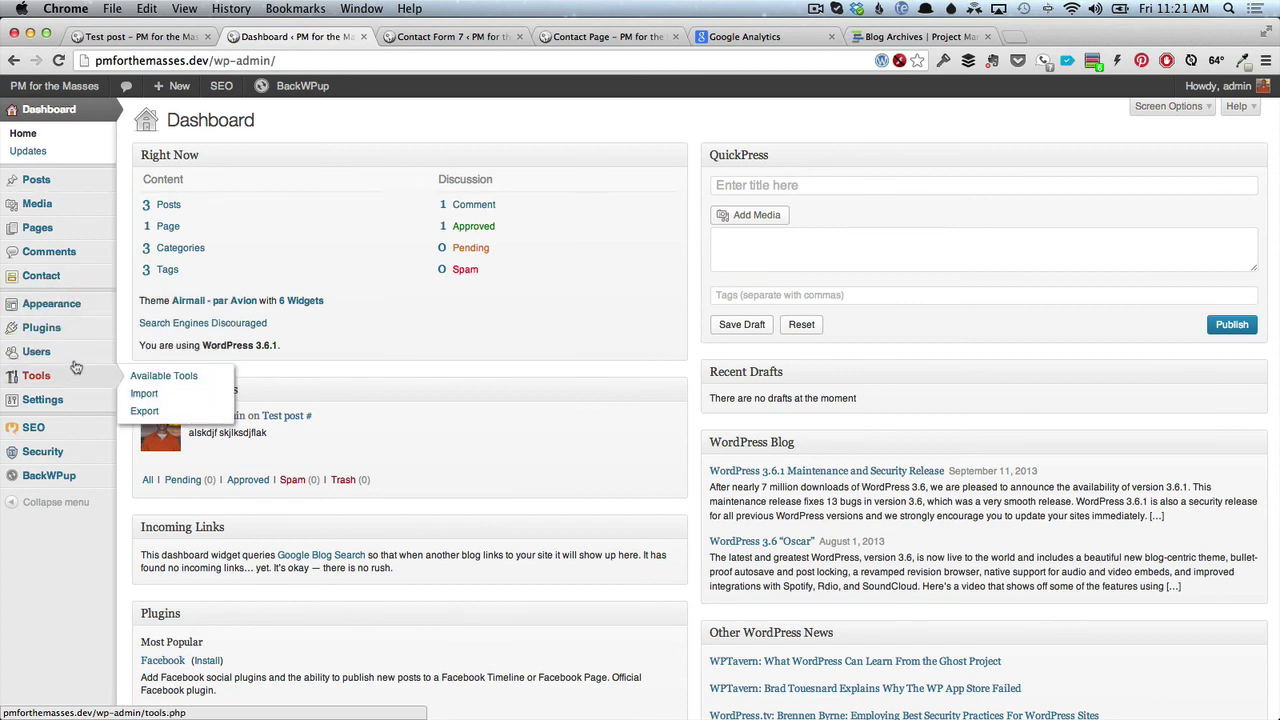
left_click(55, 303)
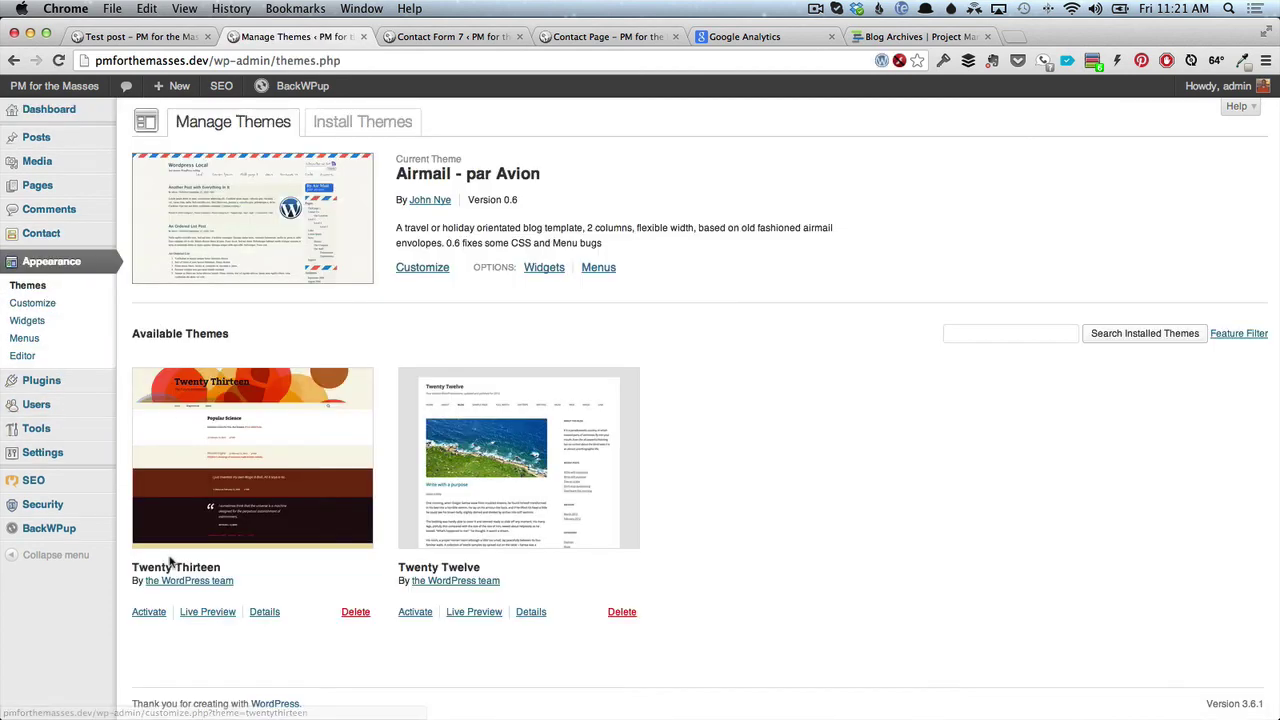
left_click(152, 612)
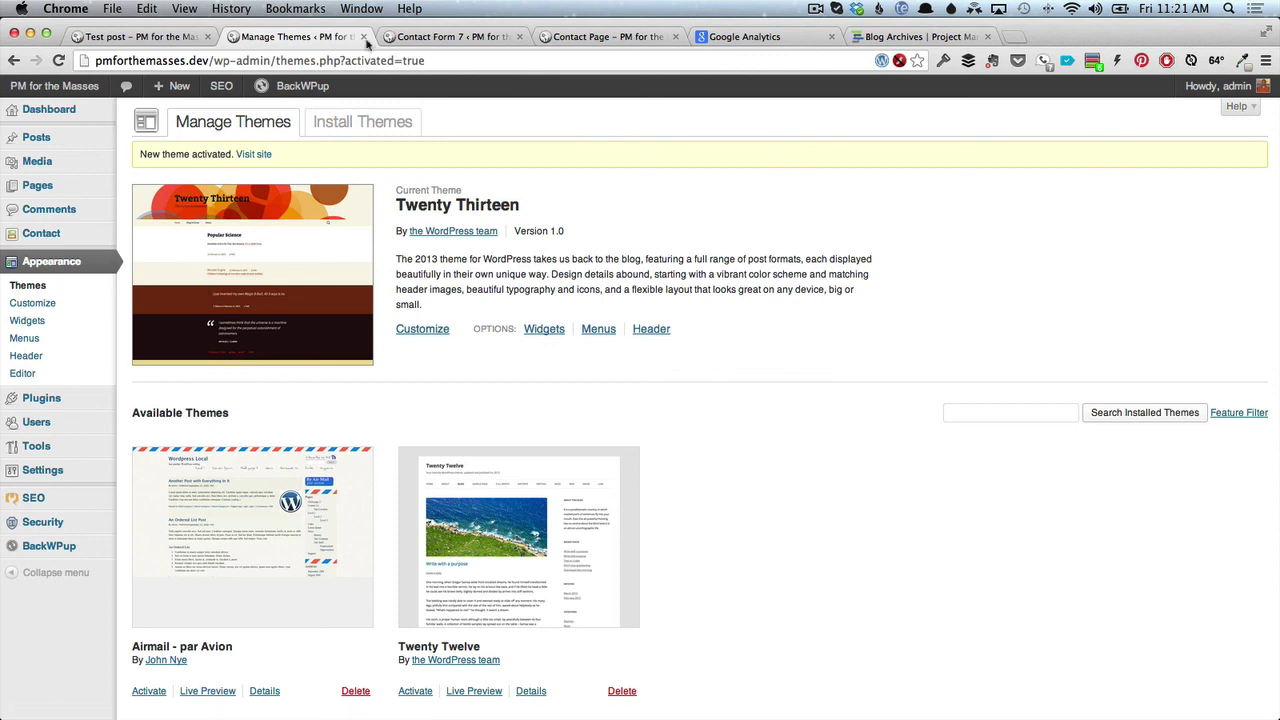
Visit the site's home page in Twenty Thirteen and scroll to New Post and Cesar Abeid.
mouse_move(90, 90)
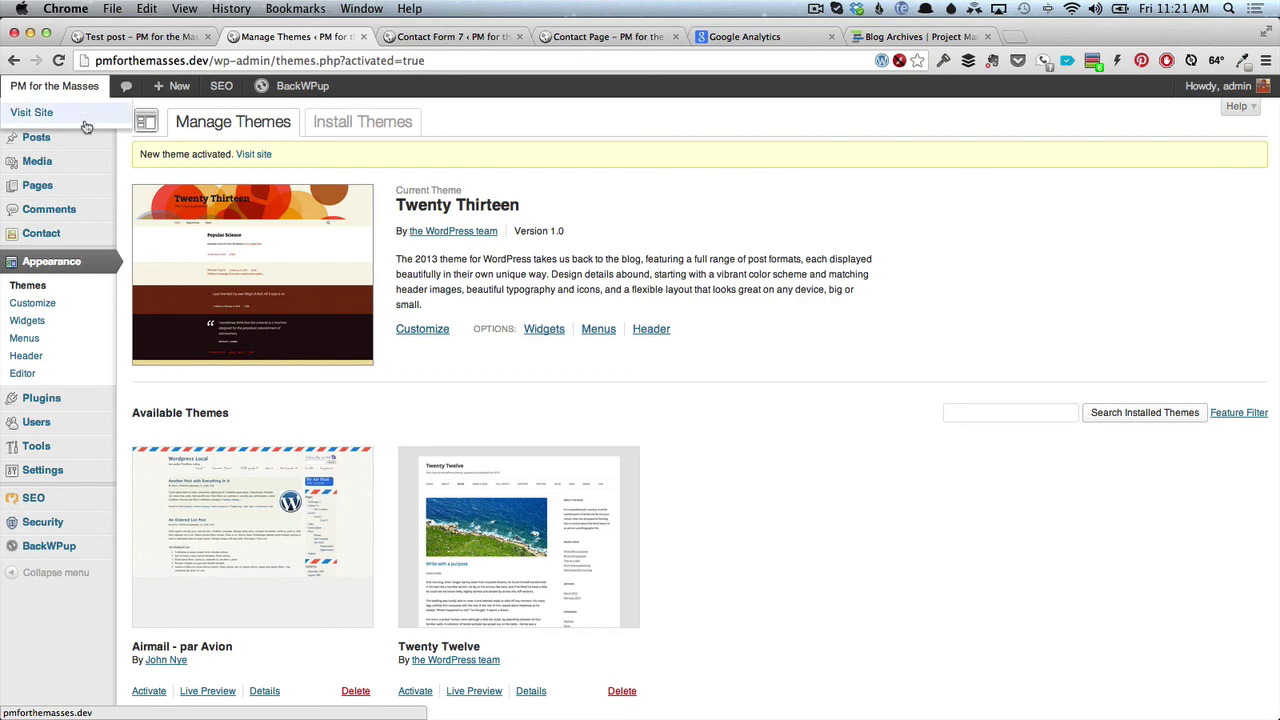
left_click(86, 126)
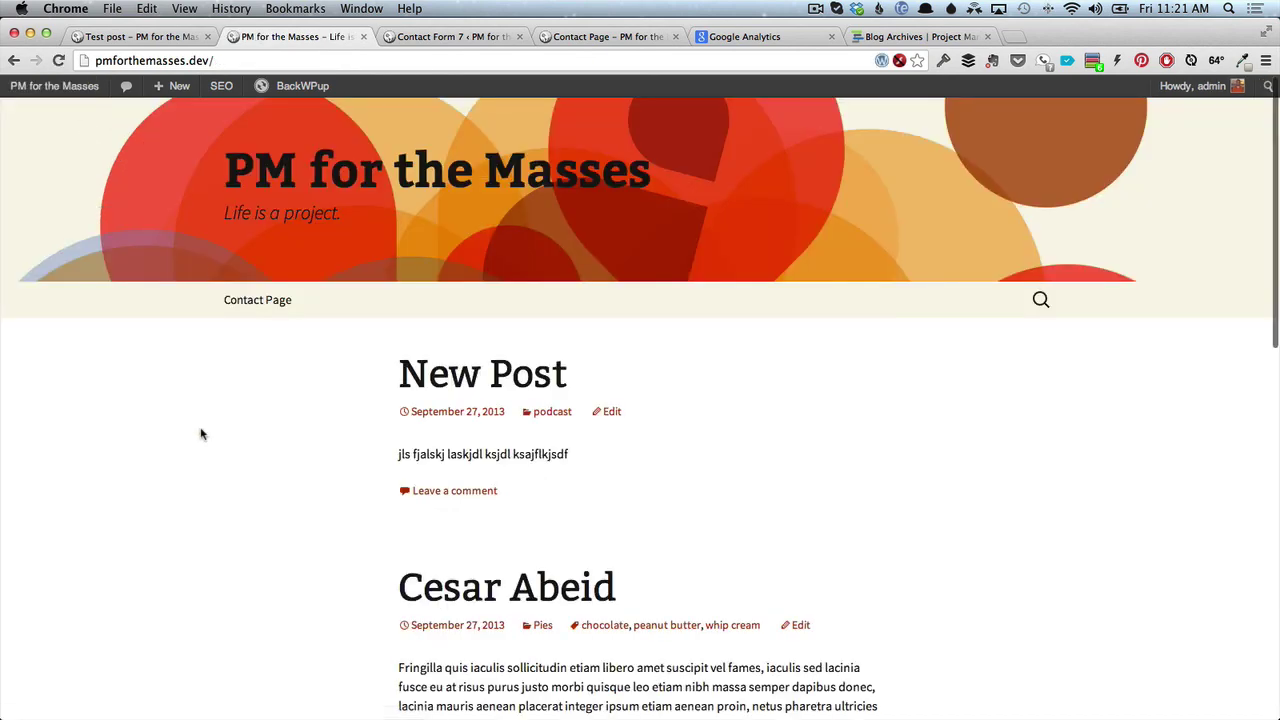
scroll(200, 434, "down", 1)
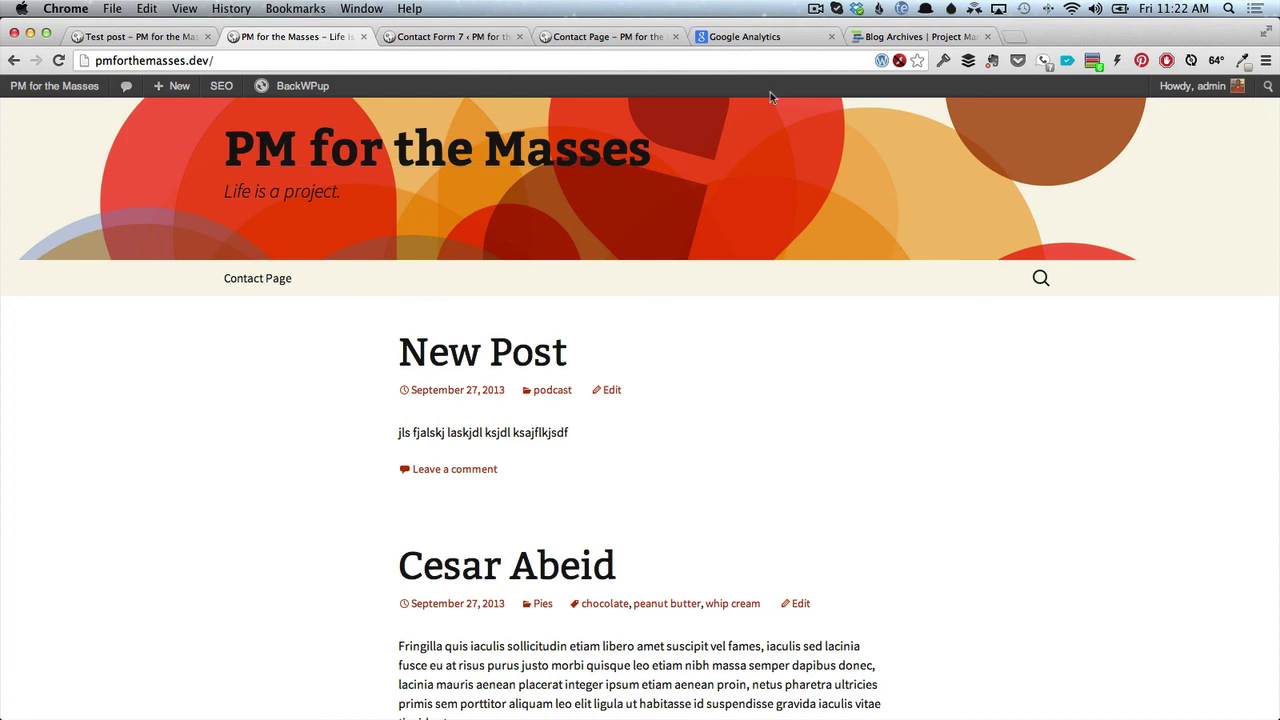
Load yourwebsiteengineer.com from the new-tab speed dial and select its Free Webinar text.
left_click(1016, 38)
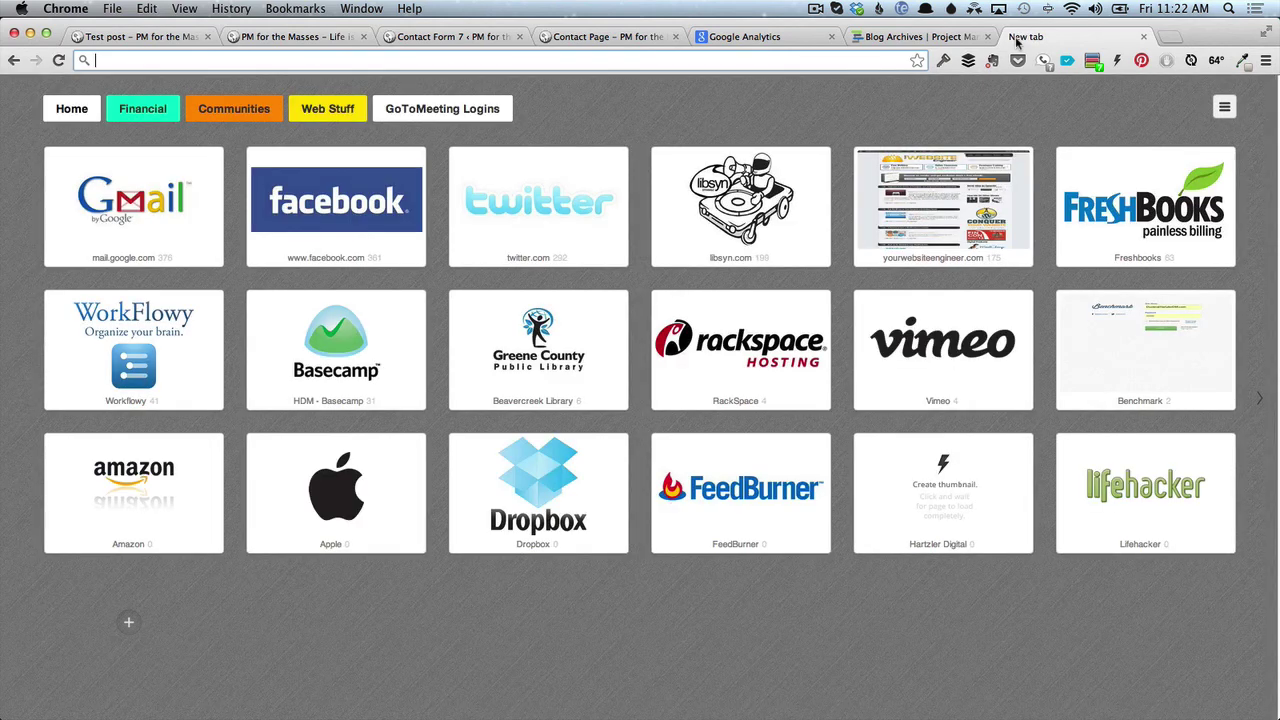
left_click(936, 200)
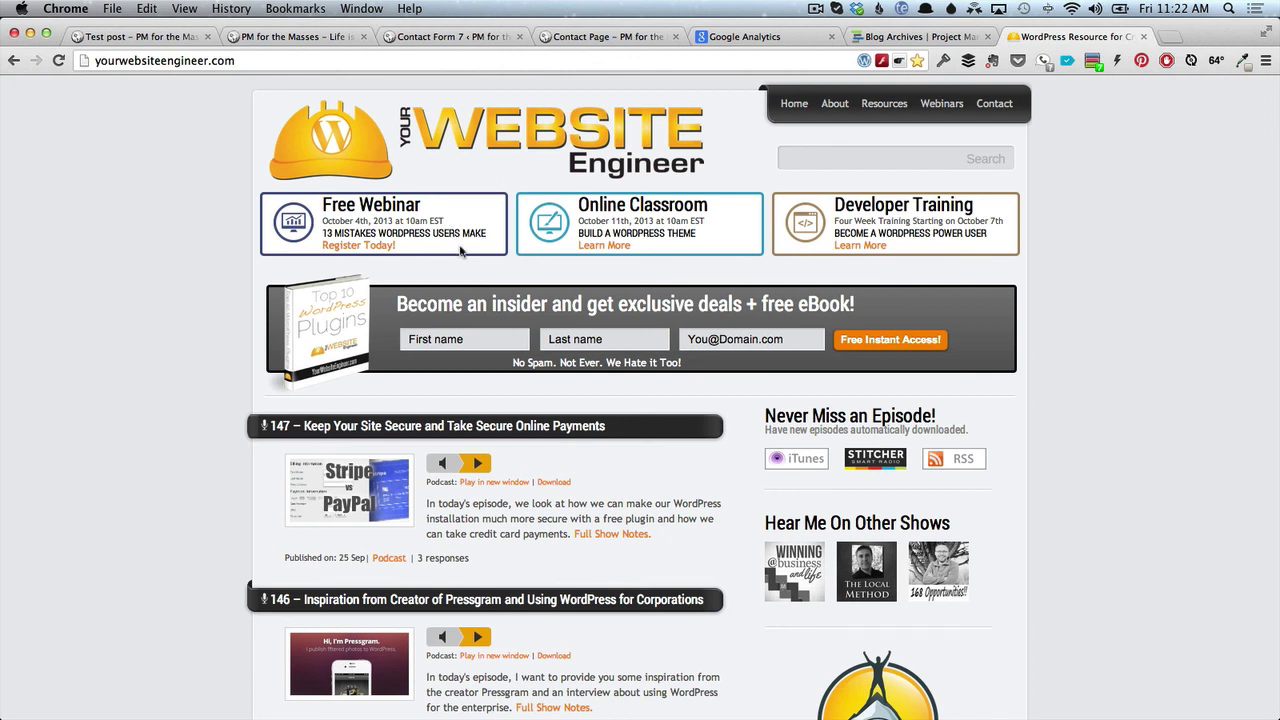
left_click_drag(462, 252, 322, 204)
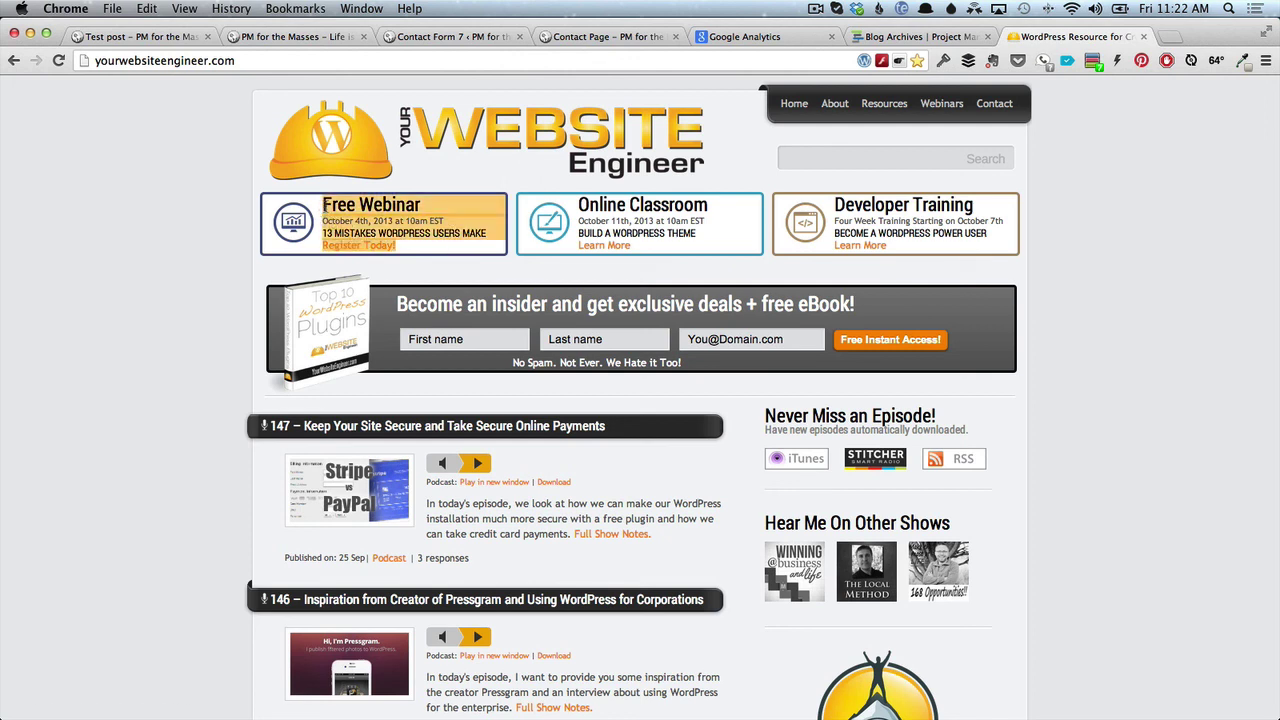